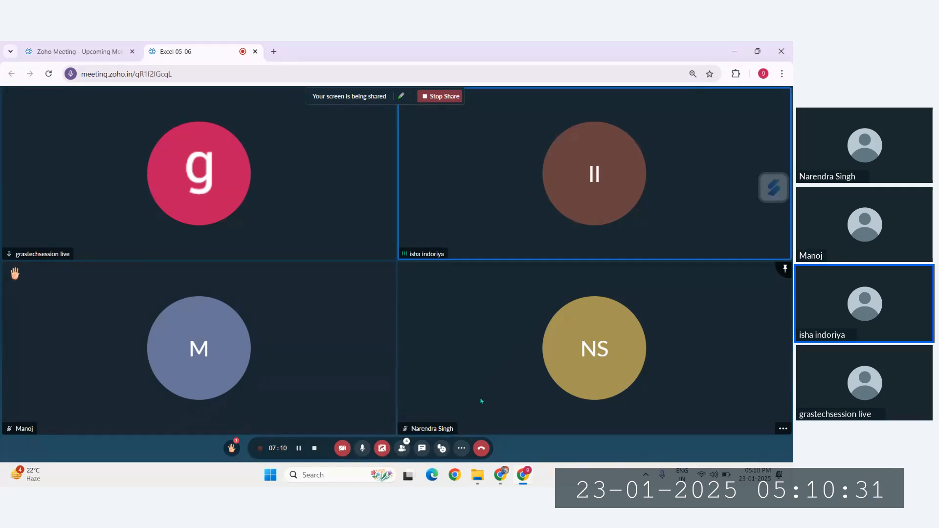
Switch to the Excel app and create a blank workbook in a maximized window
click(734, 51)
click(734, 50)
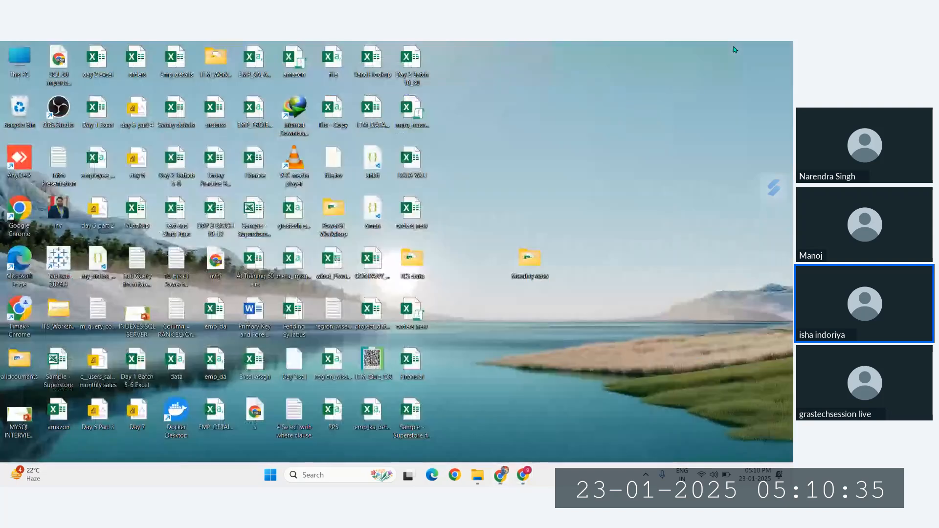
click(324, 475)
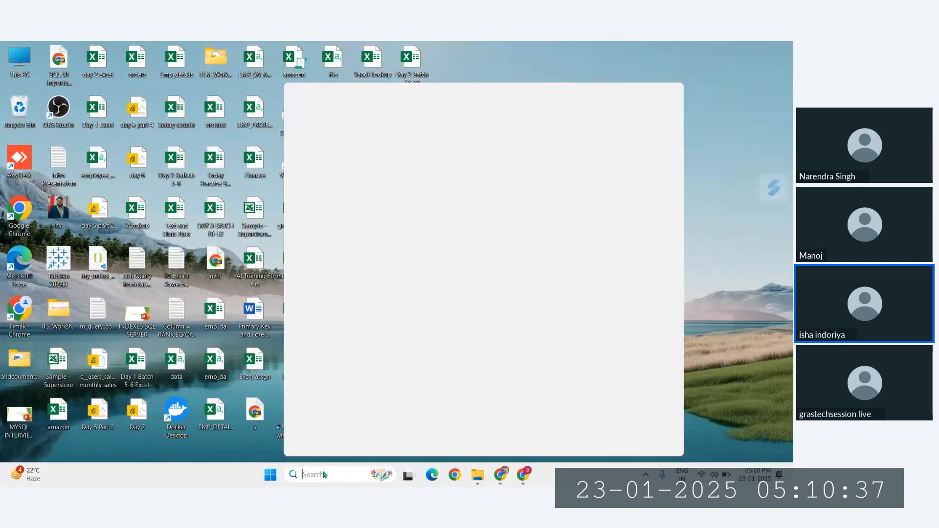
text(exce)
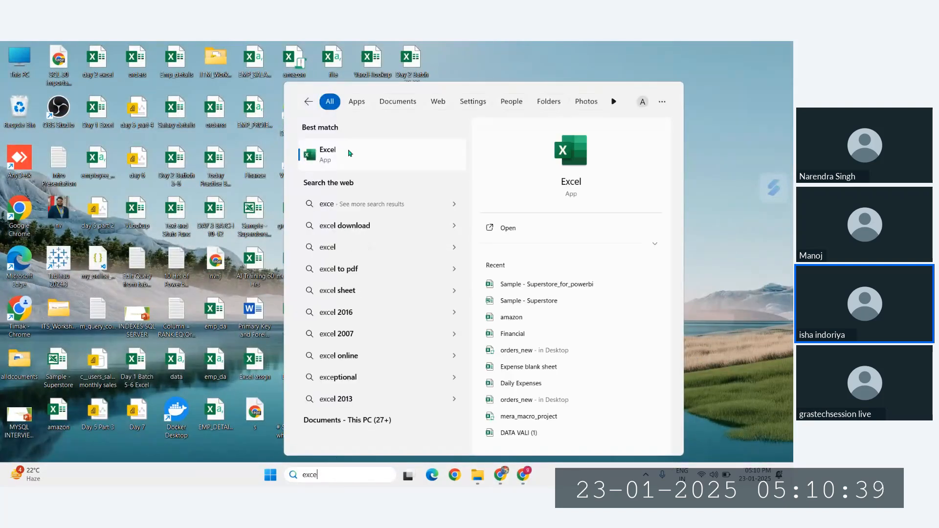
click(351, 149)
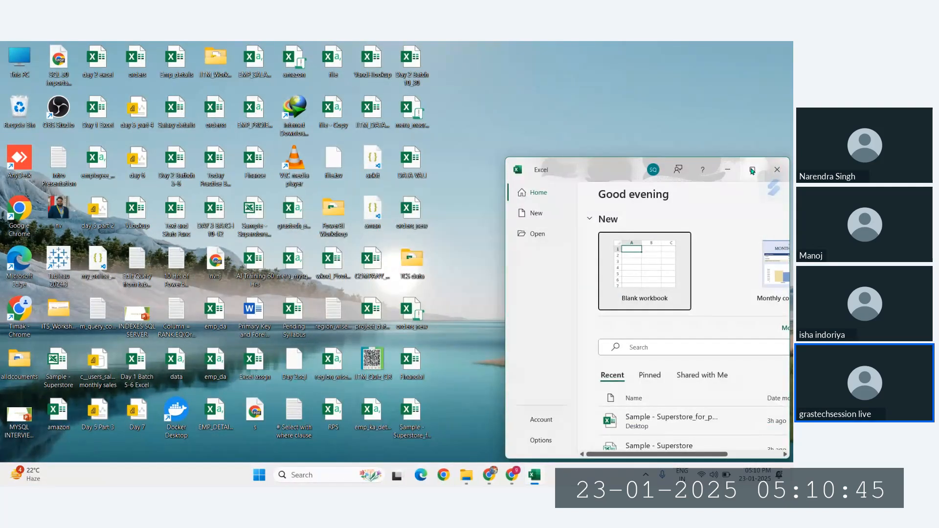
click(752, 170)
click(137, 157)
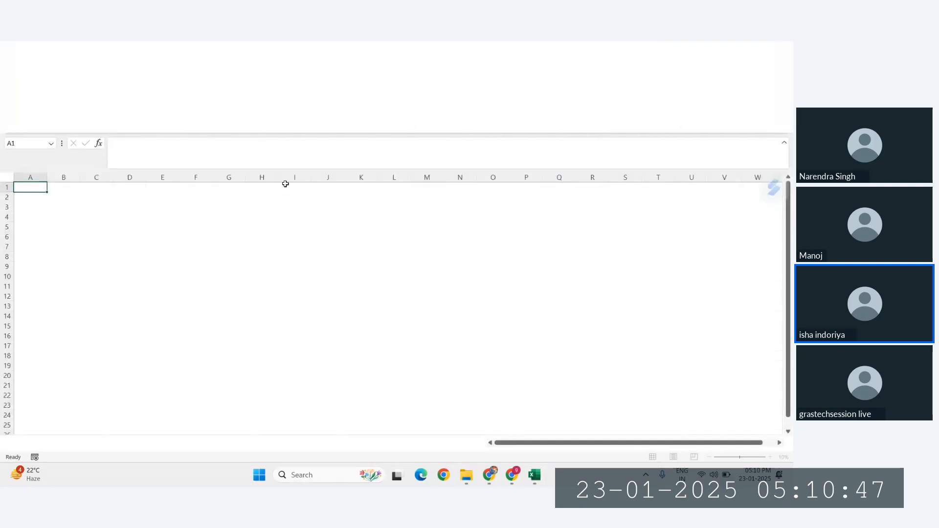
View the What-If Analysis Scenario Manager and close it without adding a scenario
scroll(200, 222, up, 1)
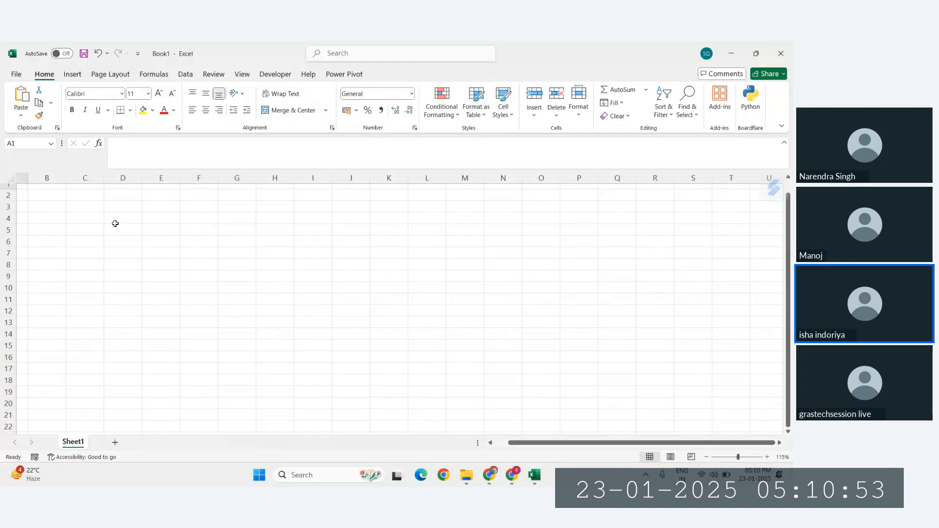
key(ctrl+Home)
scroll(97, 225, up, 3)
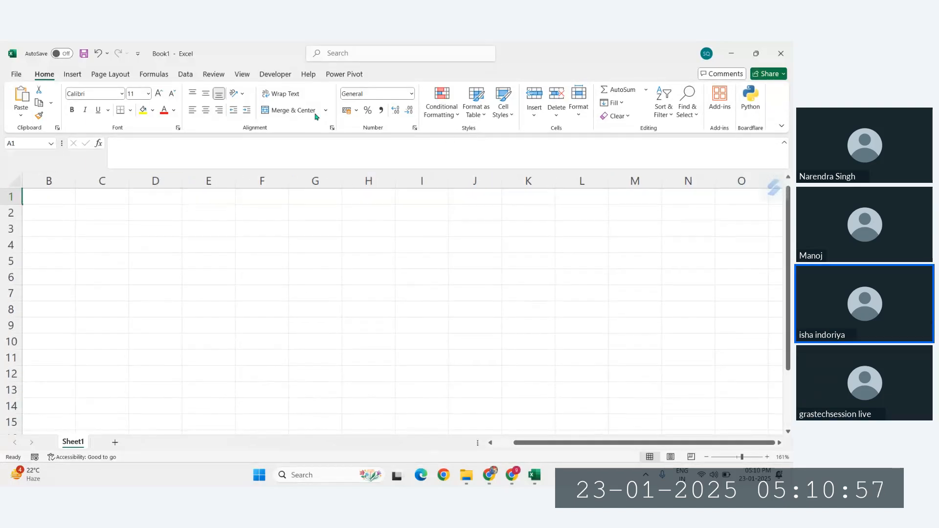
click(193, 75)
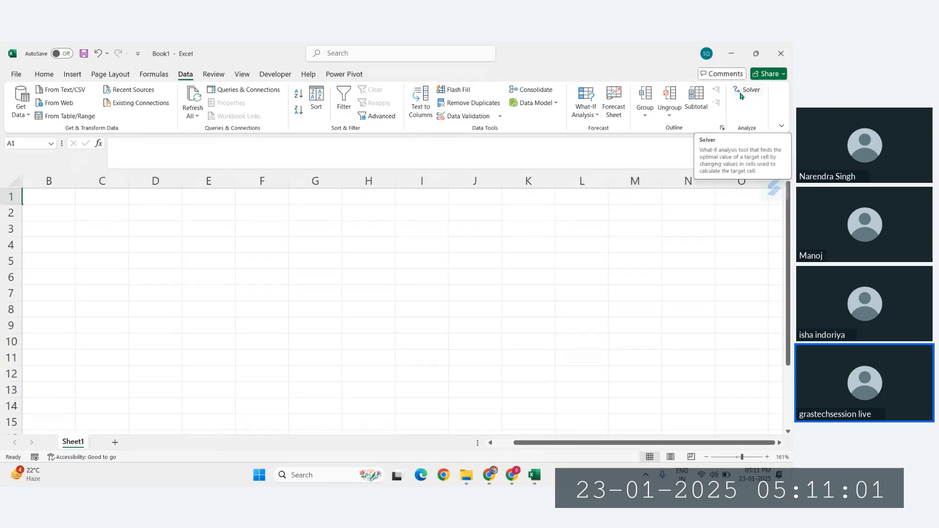
scroll(310, 220, left, 1)
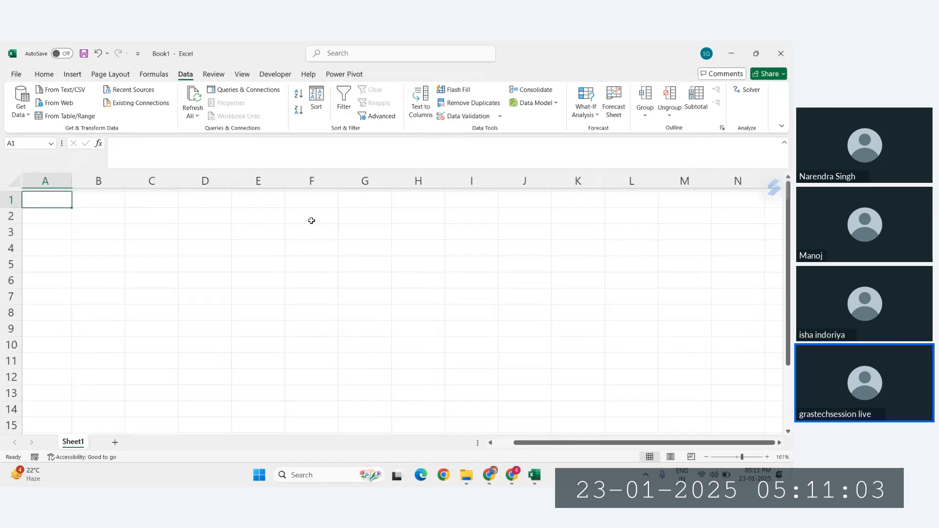
click(586, 111)
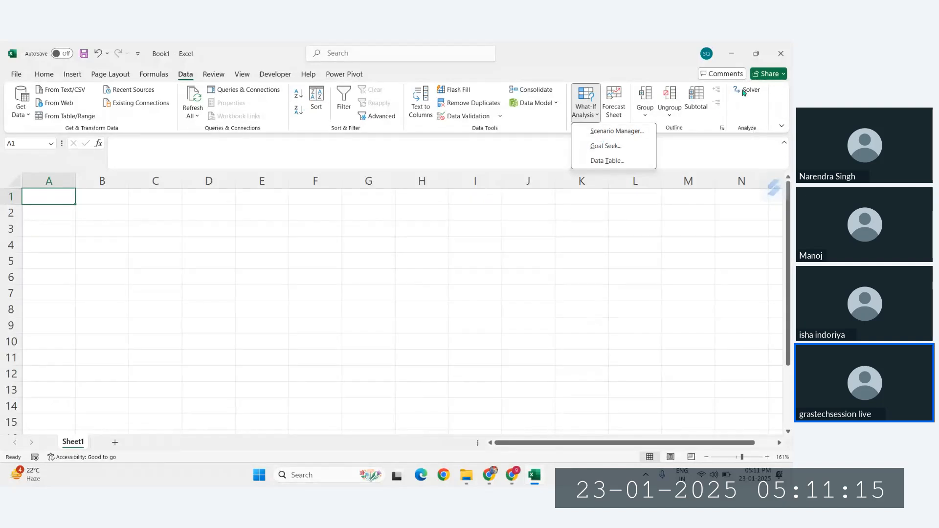
click(624, 133)
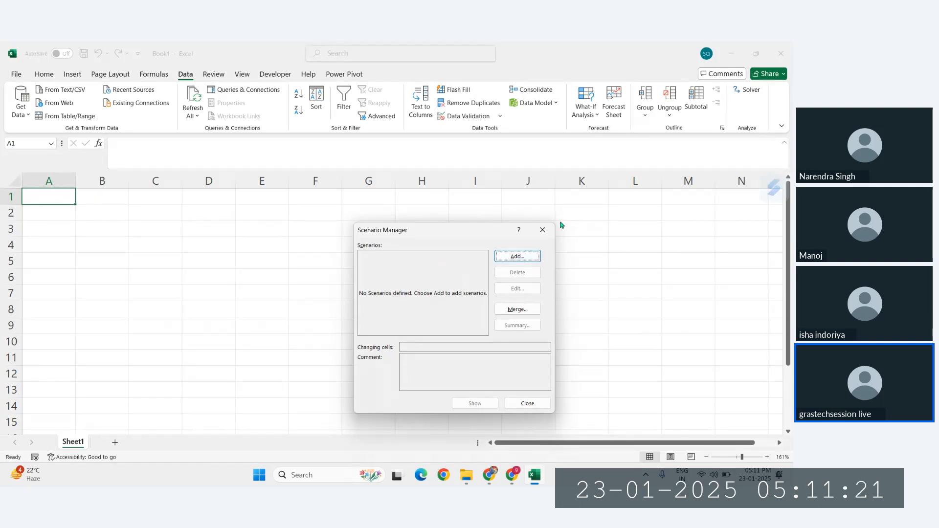
click(542, 230)
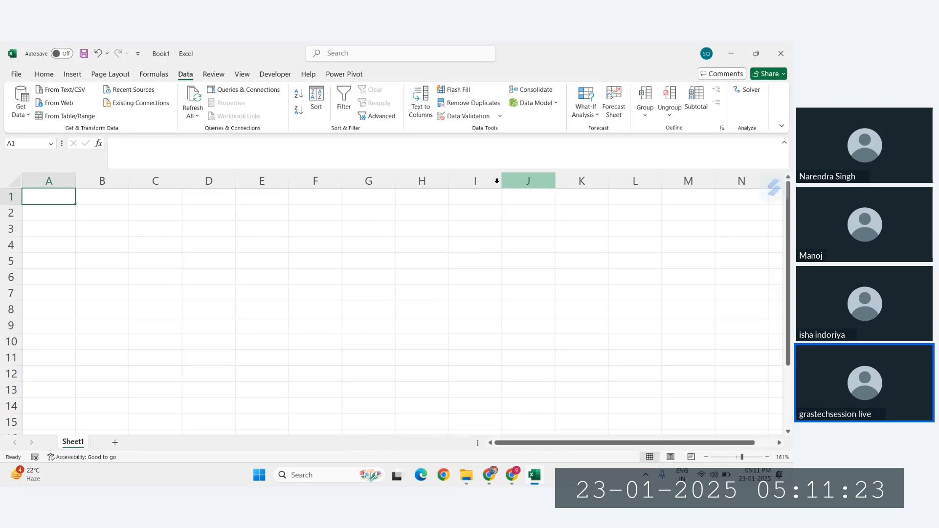
Enter Hindi in cell B2 and the student's name above it in B1
click(194, 232)
click(110, 209)
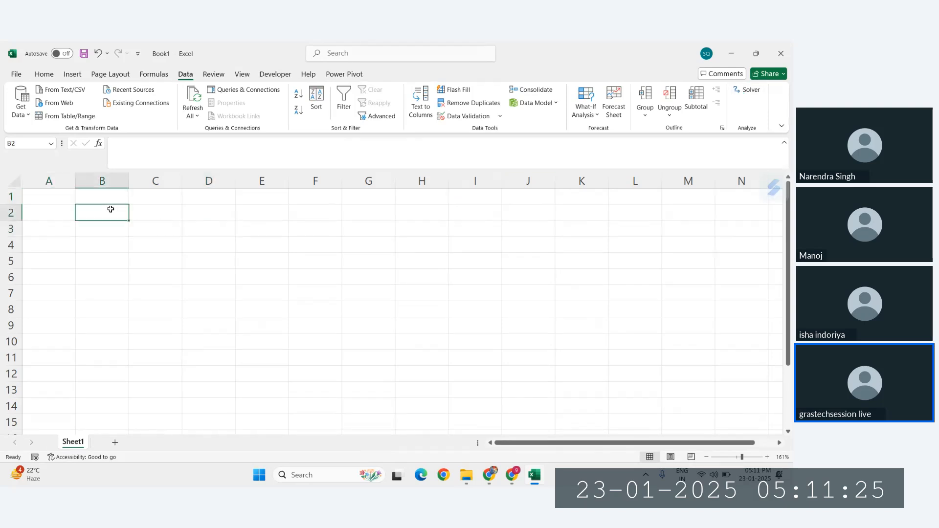
scroll(111, 209, up, 1)
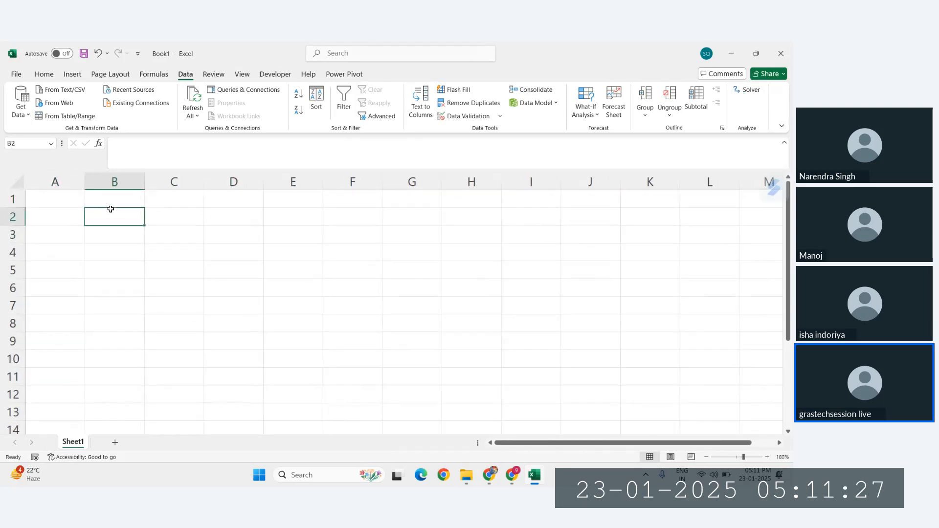
text(Hindi)
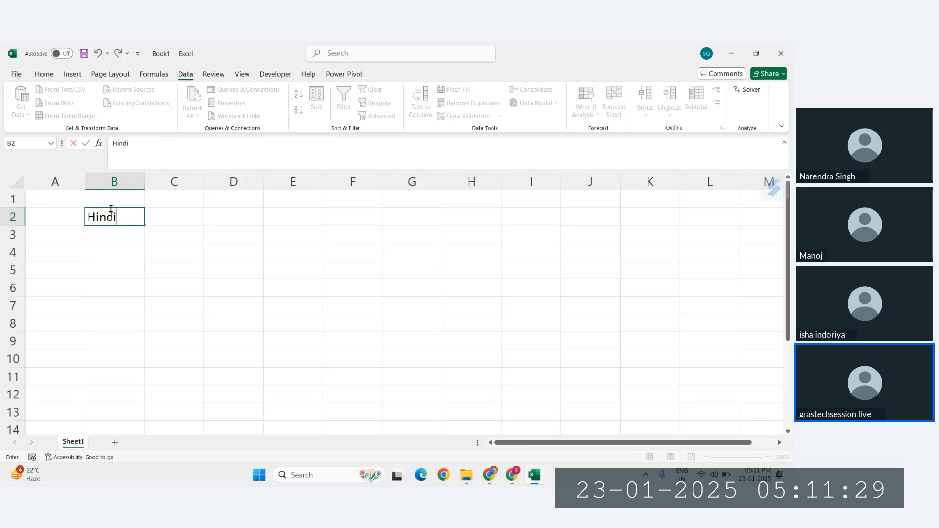
key(Up)
text(Mayank)
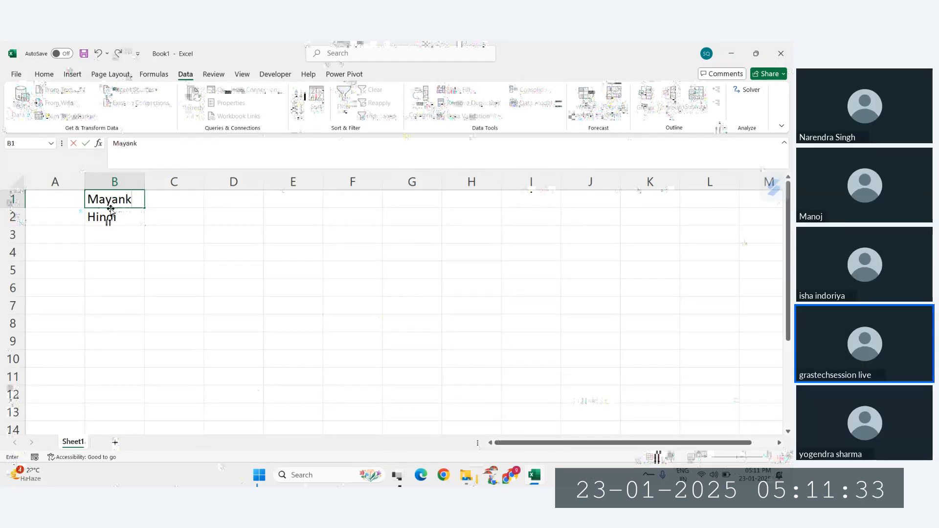
List the remaining subjects English, Maths, SST and Sci in cells B3 to B6
key(Down)
key(Down)
text(English)
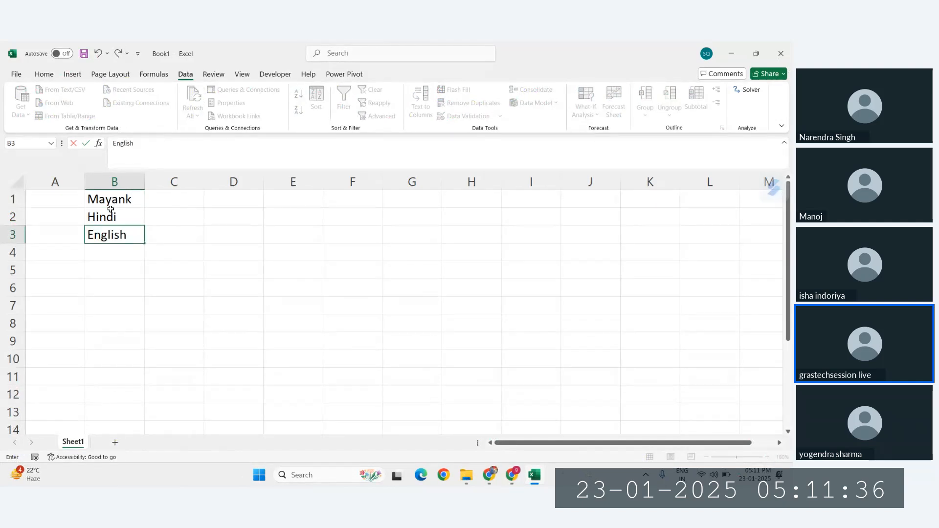
key(Down)
text(Maths)
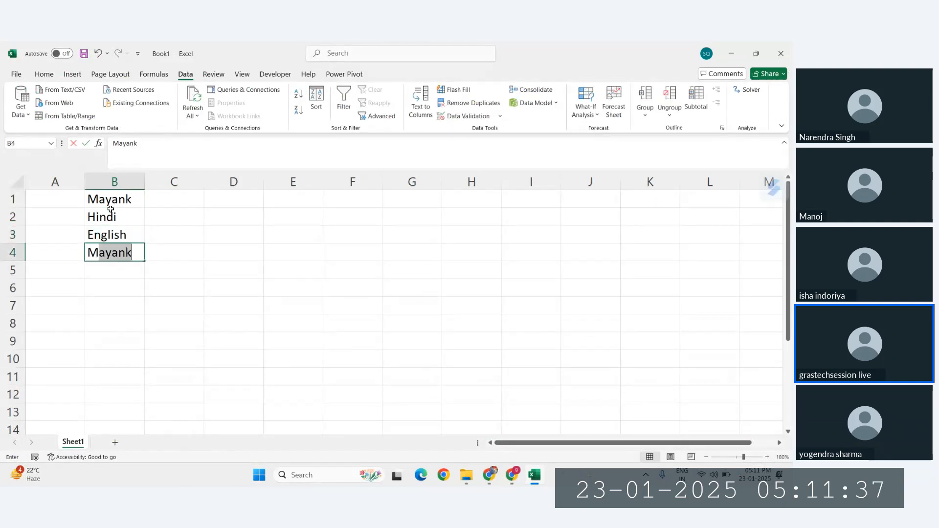
key(Down)
text(SST)
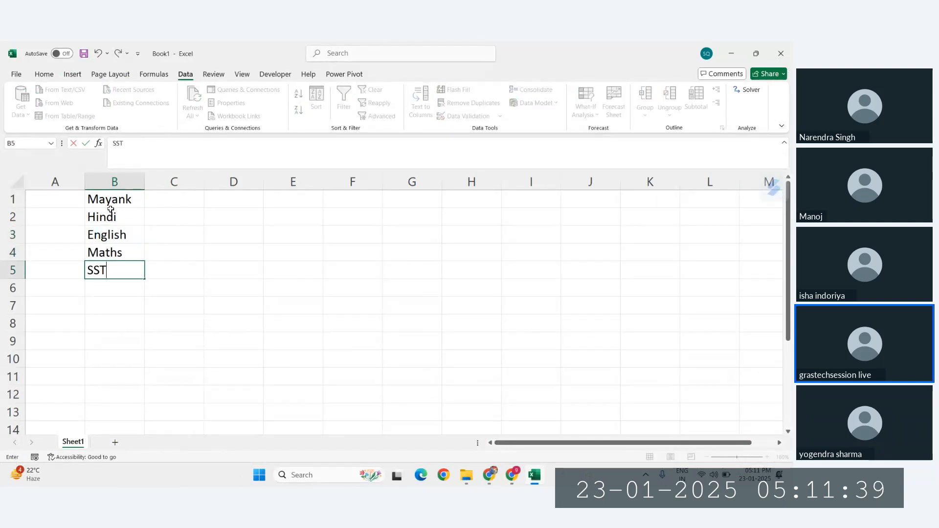
key(Down)
text(Sci)
key(Down)
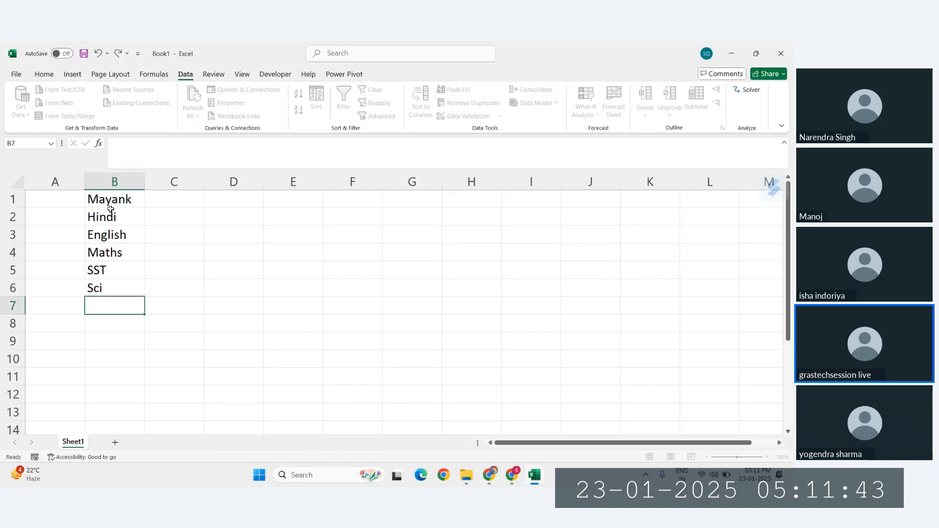
Enter the marks 56 for Hindi, 45 for English and 40 for Maths in cells C2 to C4
click(165, 215)
text(56)
key(Return)
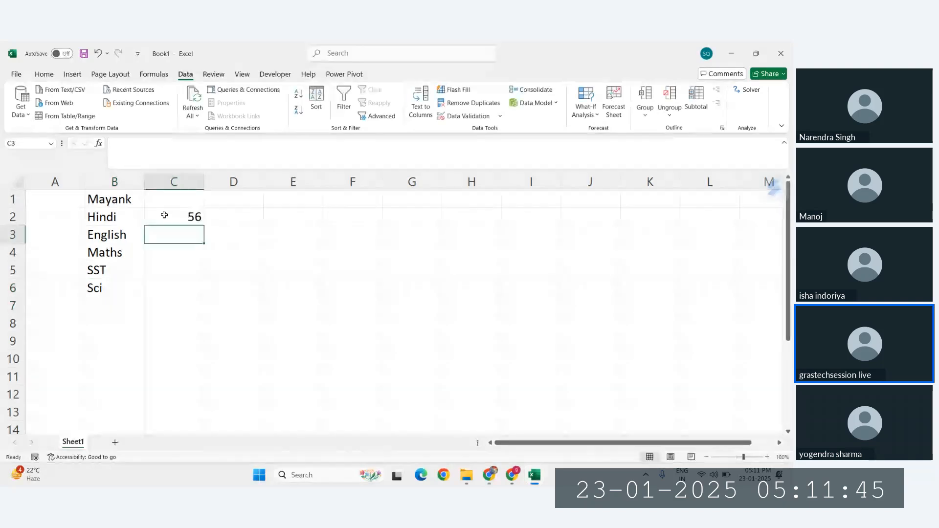
text(45)
key(Return)
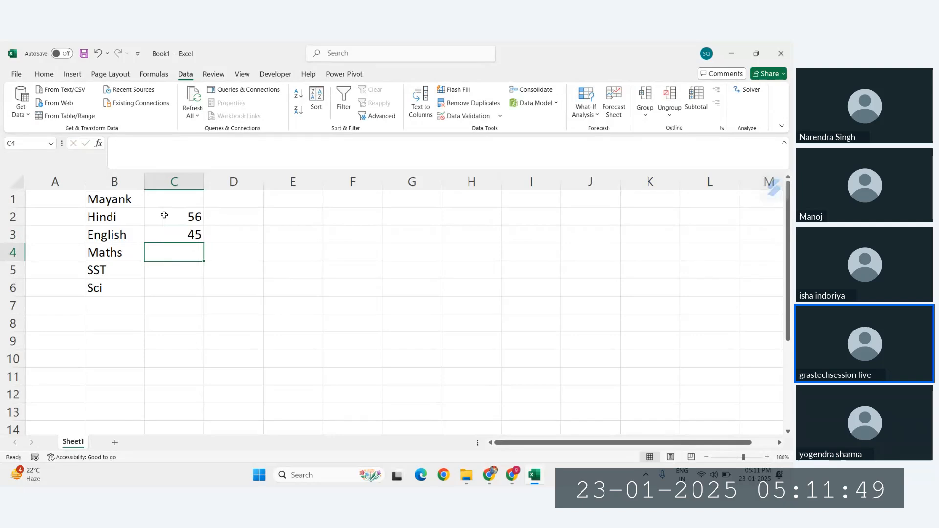
text(40)
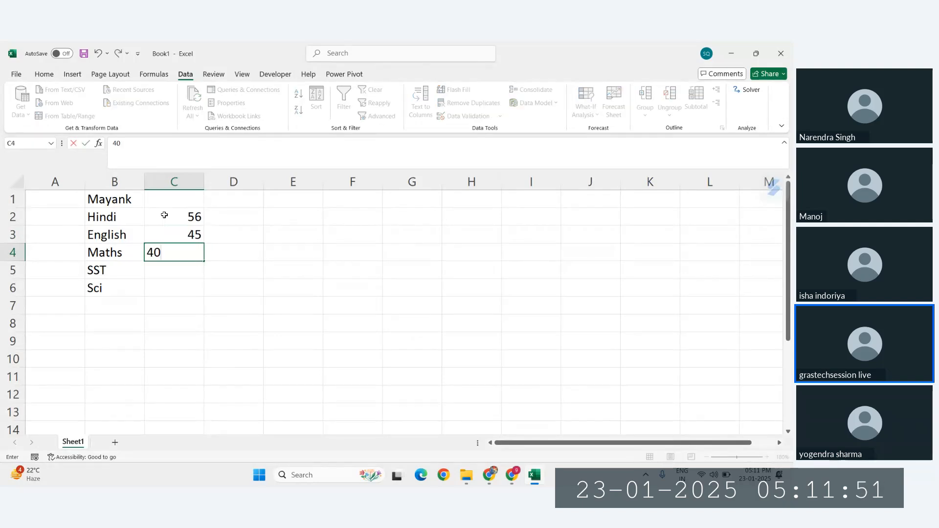
key(Return)
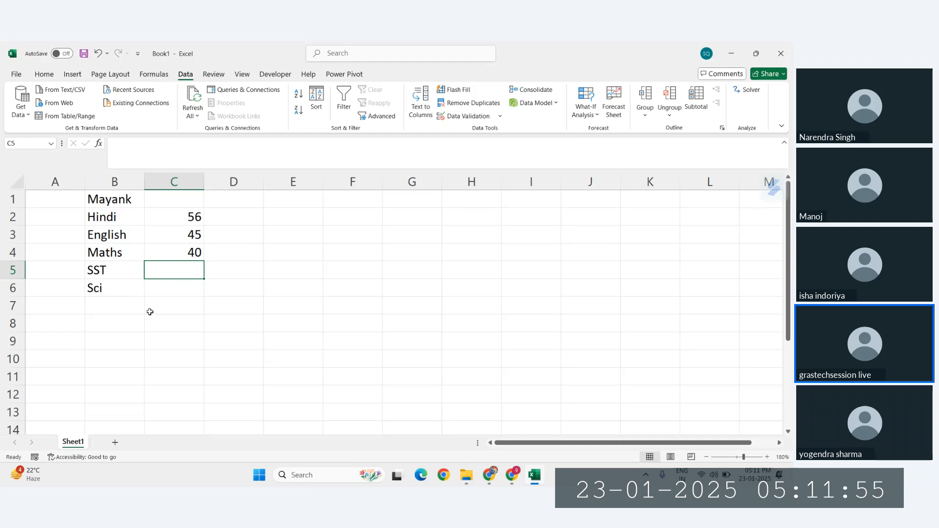
Total the marks in cell C7 with the formula =SUM(C2:C6), including the empty SST and Sci cells
click(176, 305)
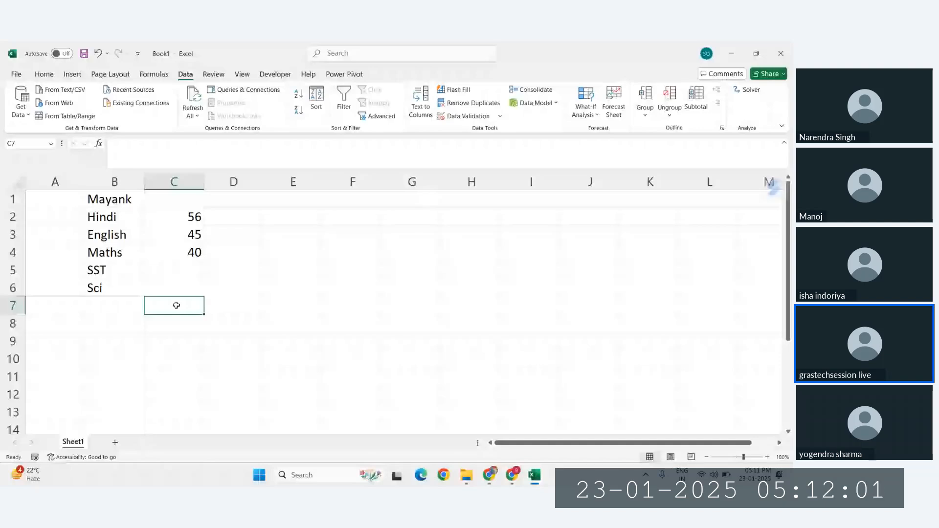
text(=SUM()
drag(174, 217, 194, 293)
text())
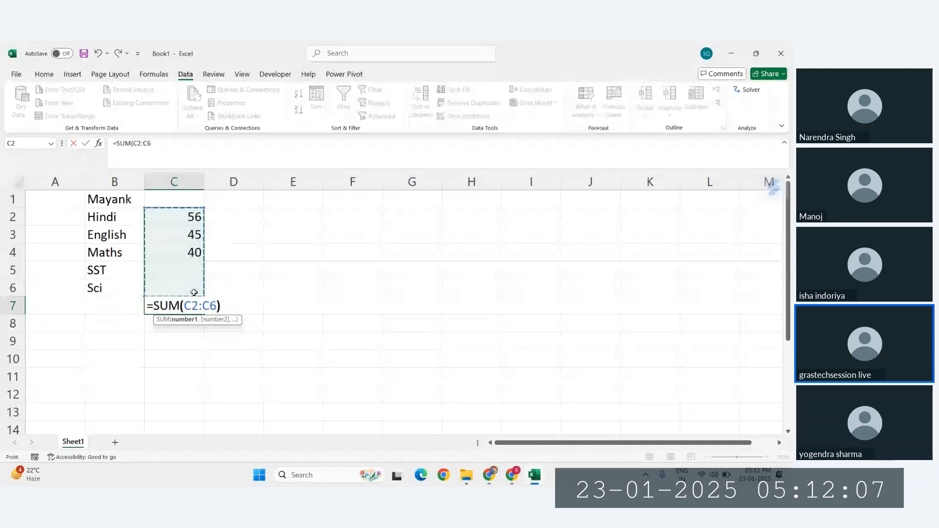
key(Return)
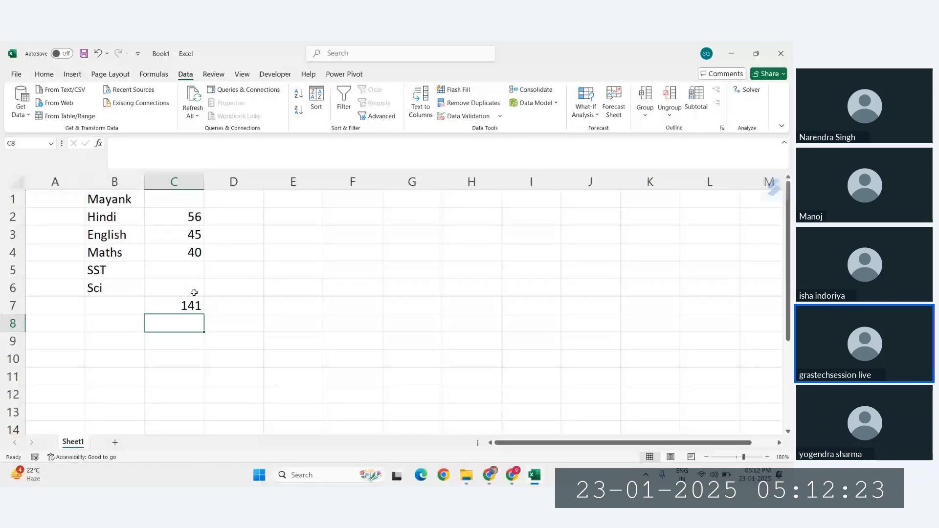
drag(185, 271, 187, 290)
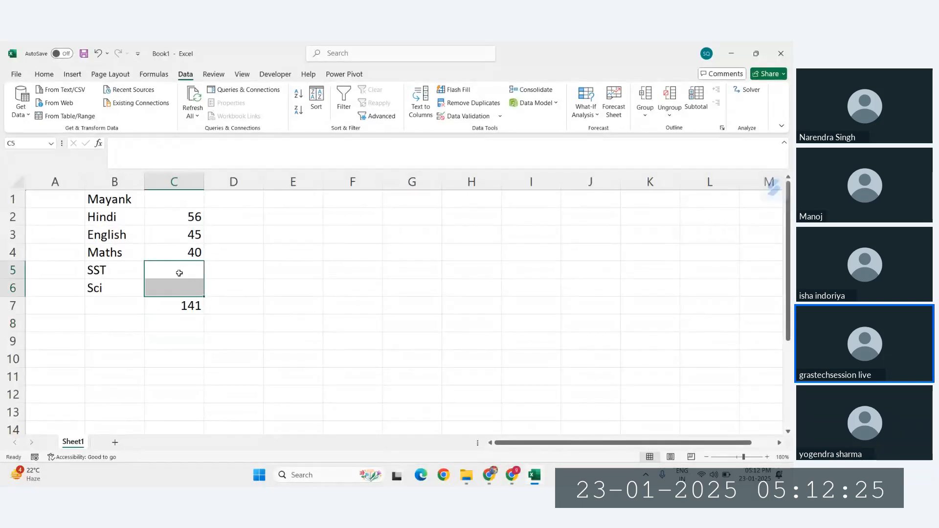
click(179, 272)
click(181, 288)
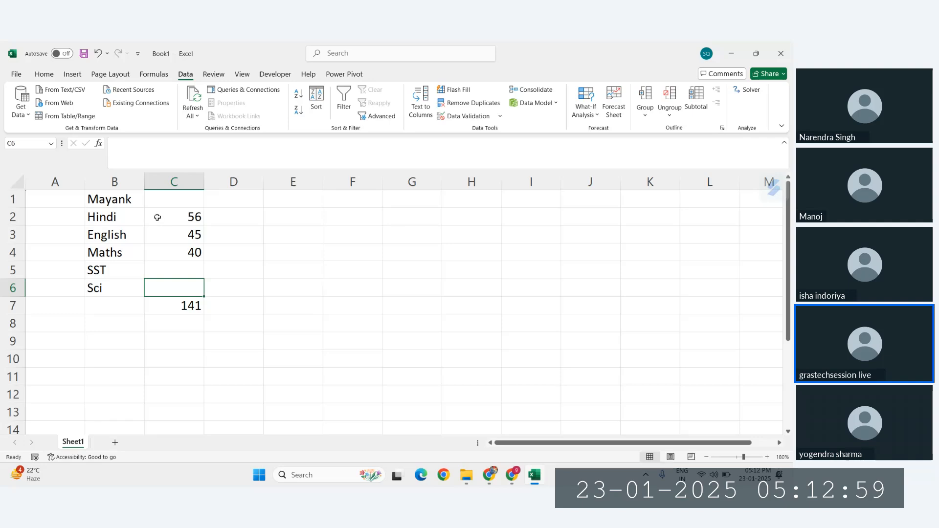
drag(103, 216, 195, 307)
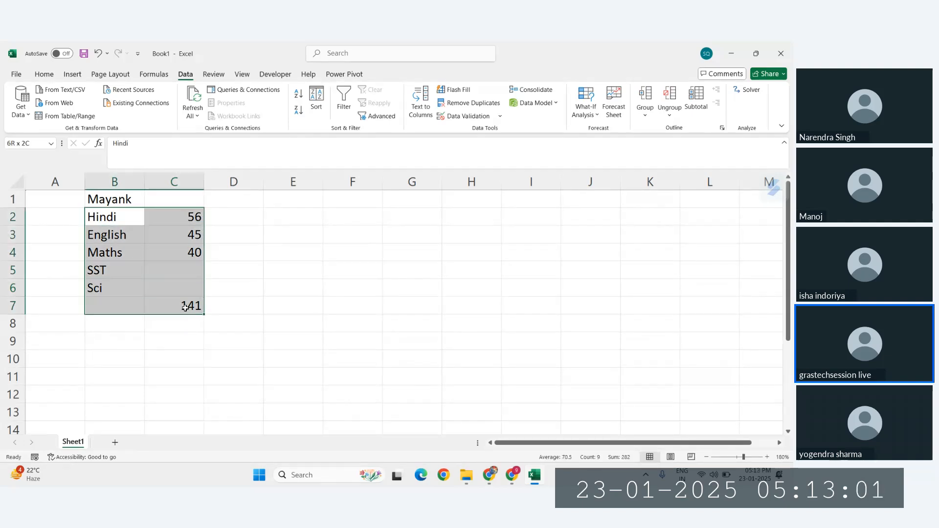
click(288, 286)
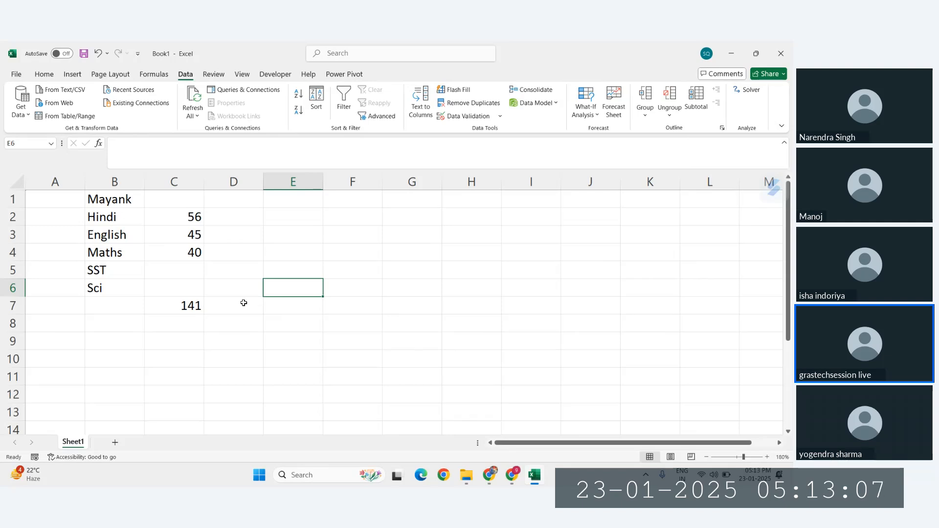
click(172, 290)
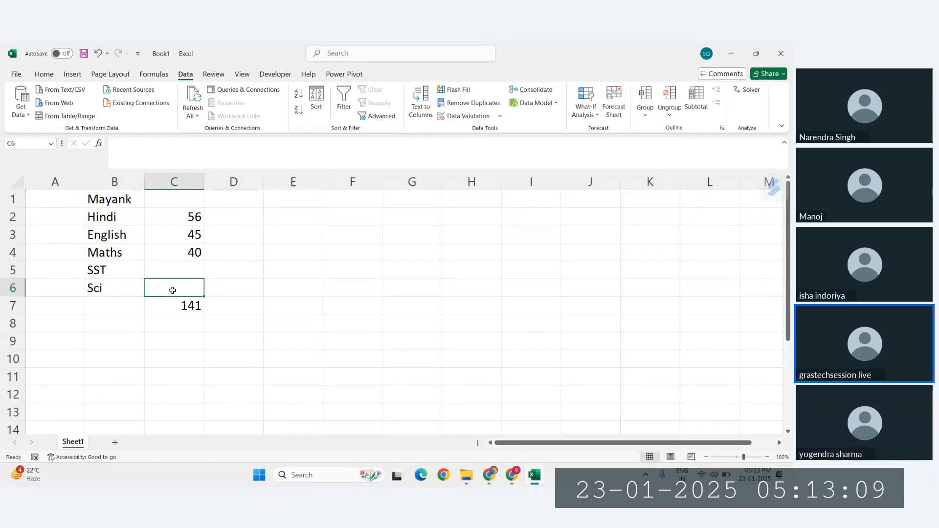
click(185, 307)
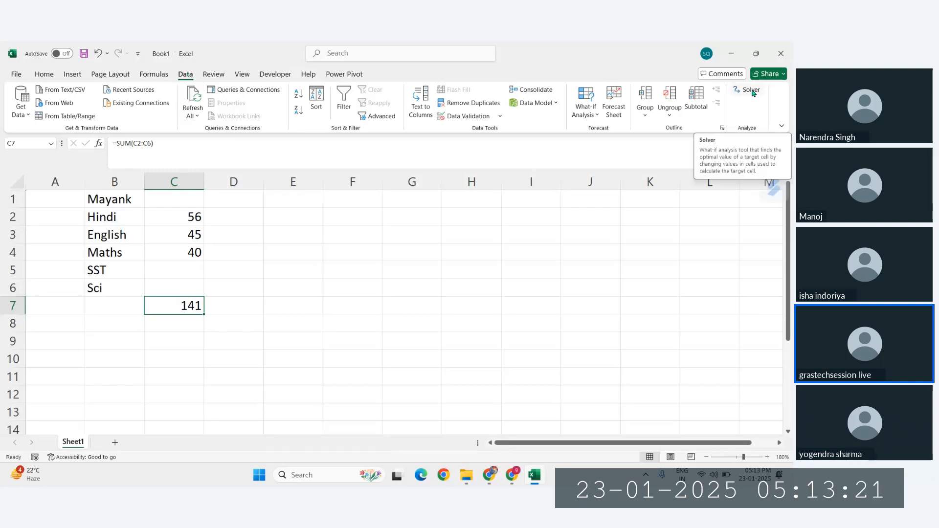
Check in Excel's options that the Solver Add-in is enabled among the Excel Add-ins, and close the list without changes
click(15, 75)
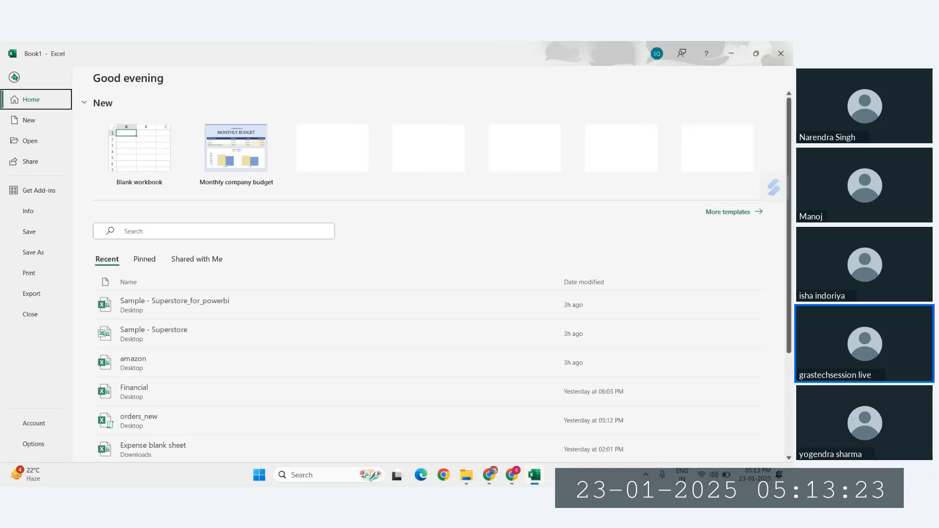
click(35, 443)
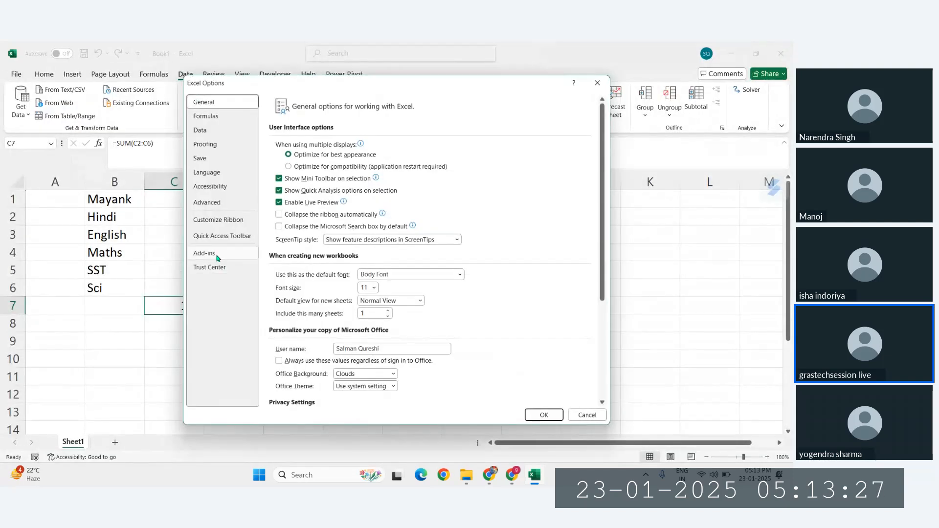
click(218, 258)
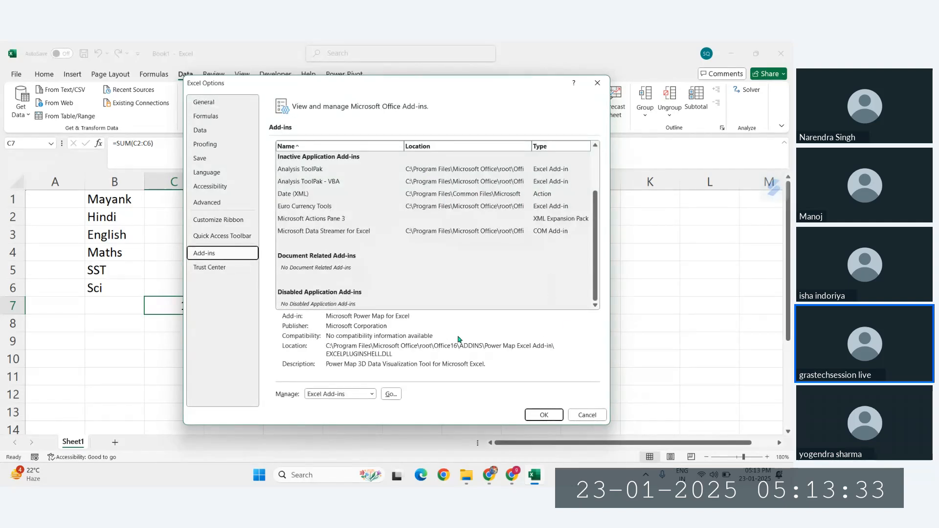
click(354, 394)
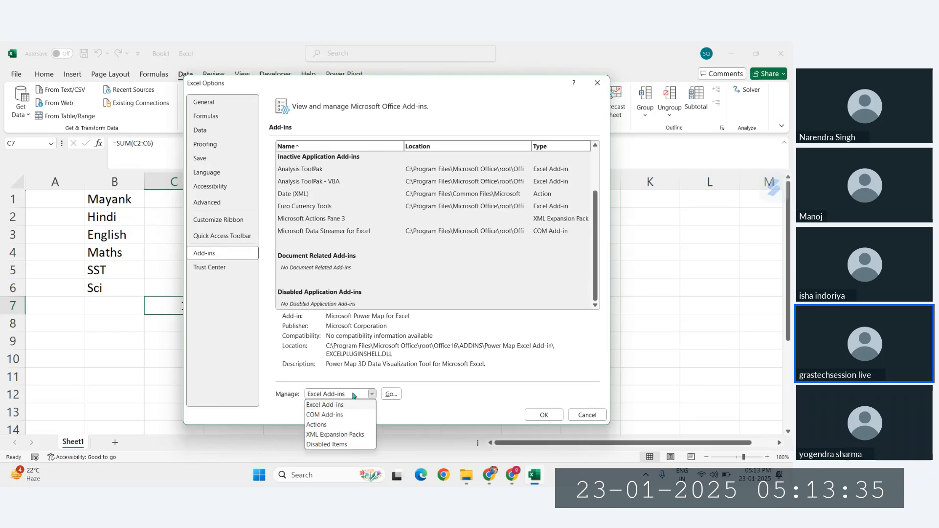
click(335, 404)
click(392, 394)
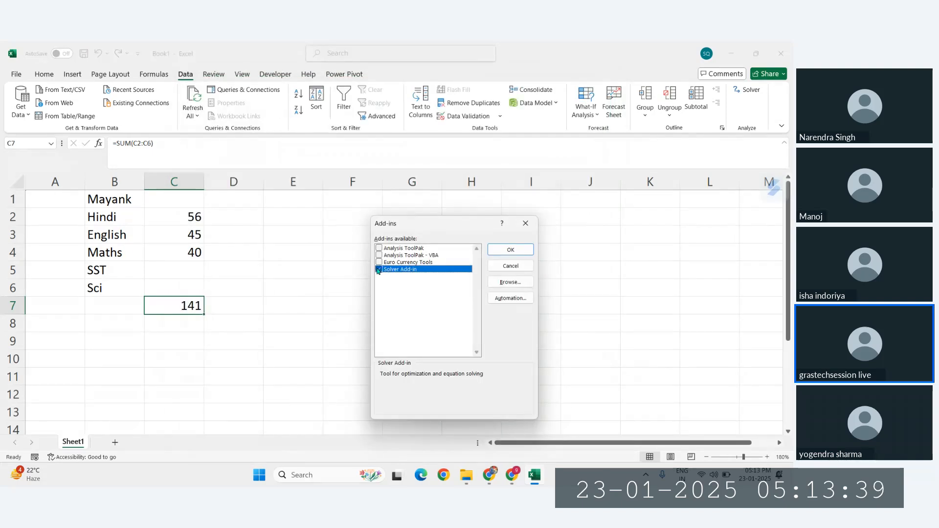
click(526, 223)
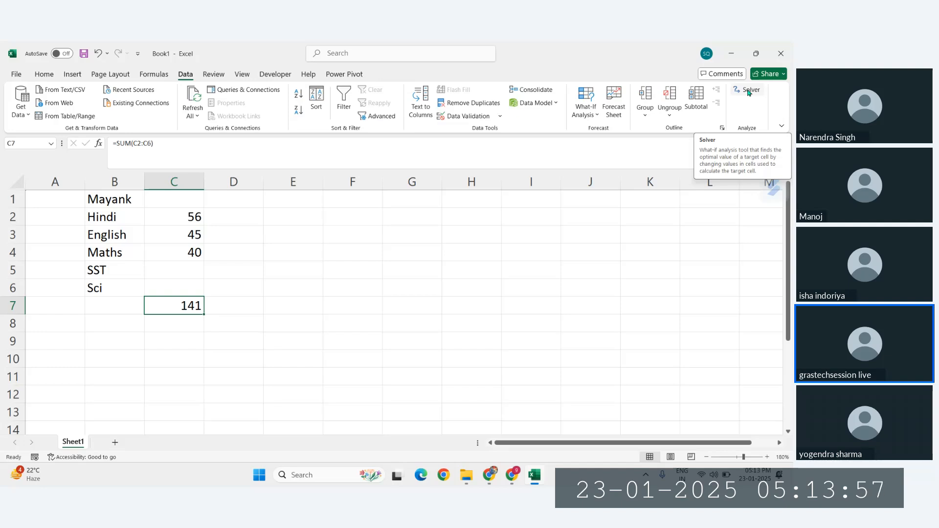
click(185, 272)
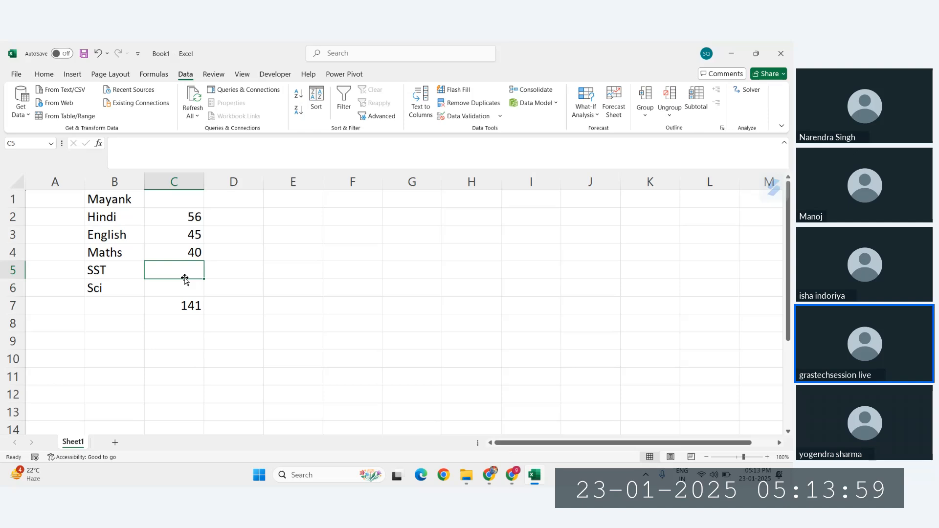
click(586, 108)
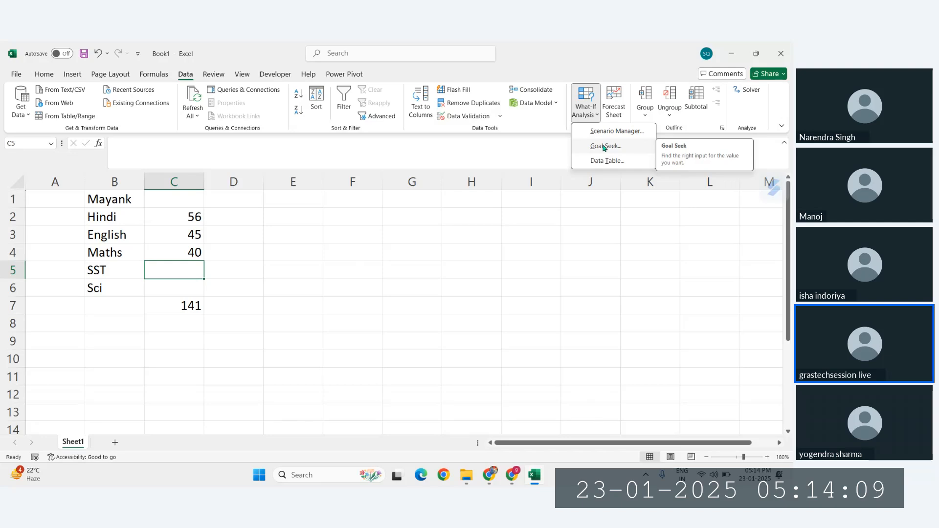
click(184, 304)
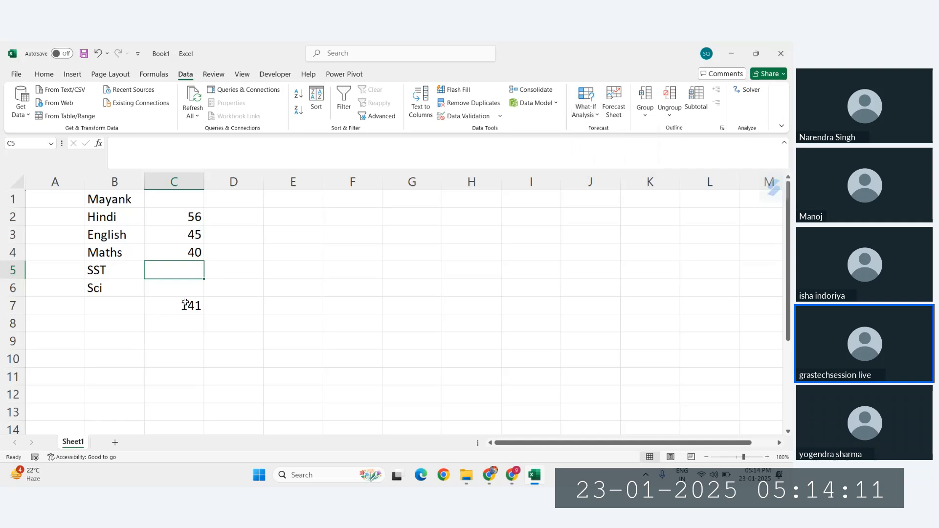
click(179, 309)
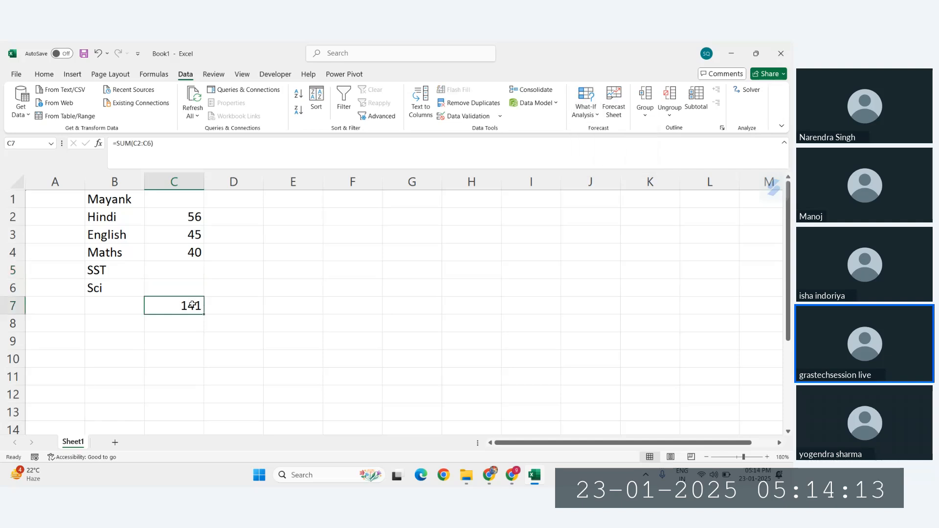
drag(186, 216, 188, 280)
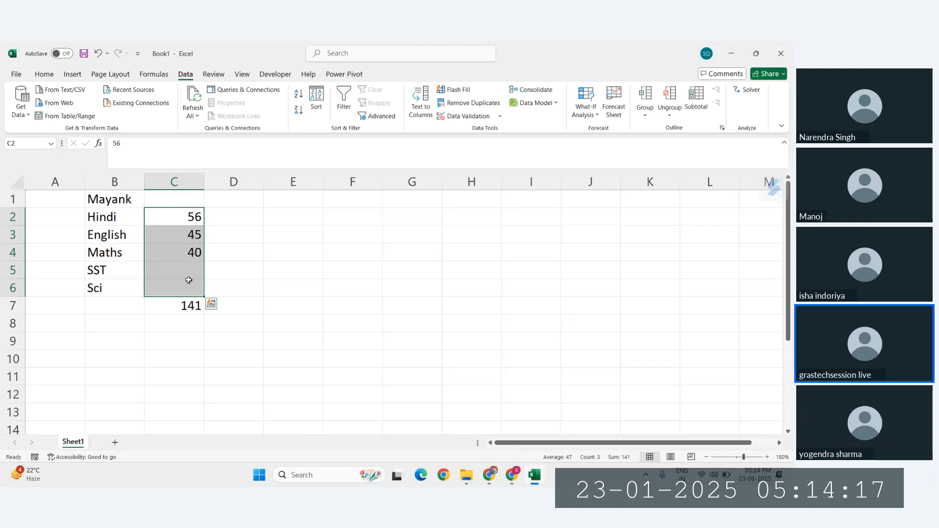
click(169, 269)
drag(190, 218, 190, 295)
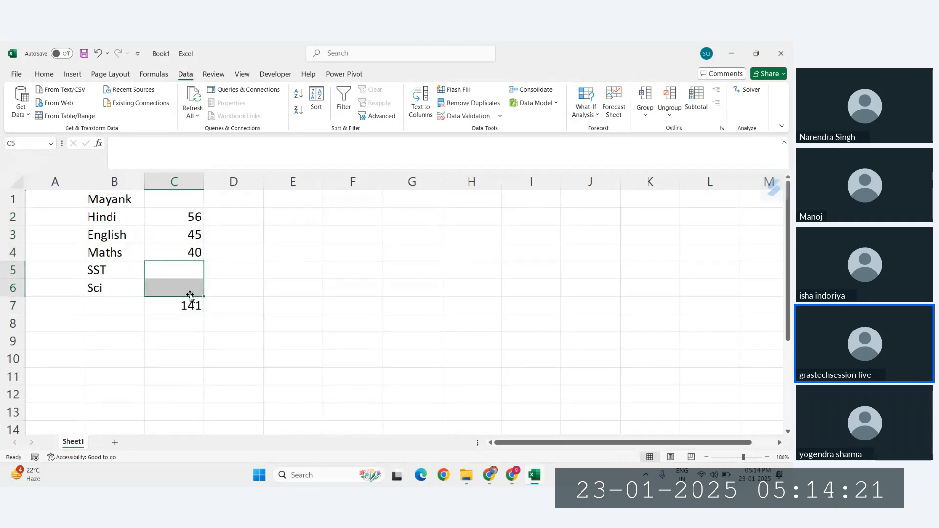
Start Solver with the total in C7 as the objective and set its target to a value of 250
click(192, 306)
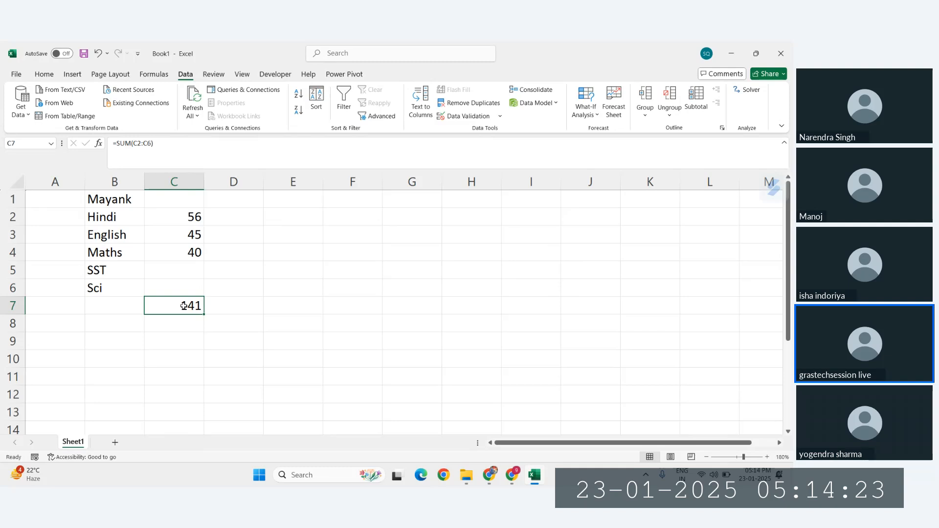
click(750, 91)
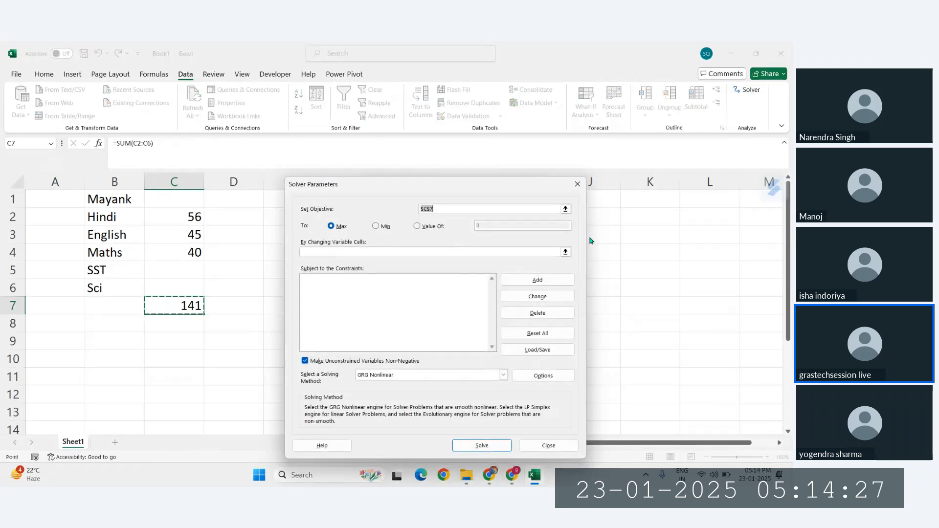
click(423, 229)
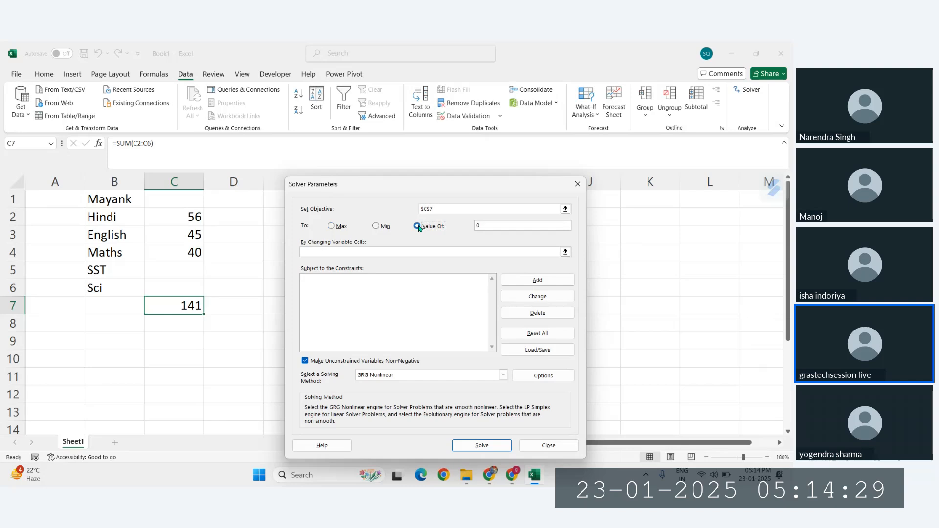
click(505, 225)
key(BackSpace)
text(25)
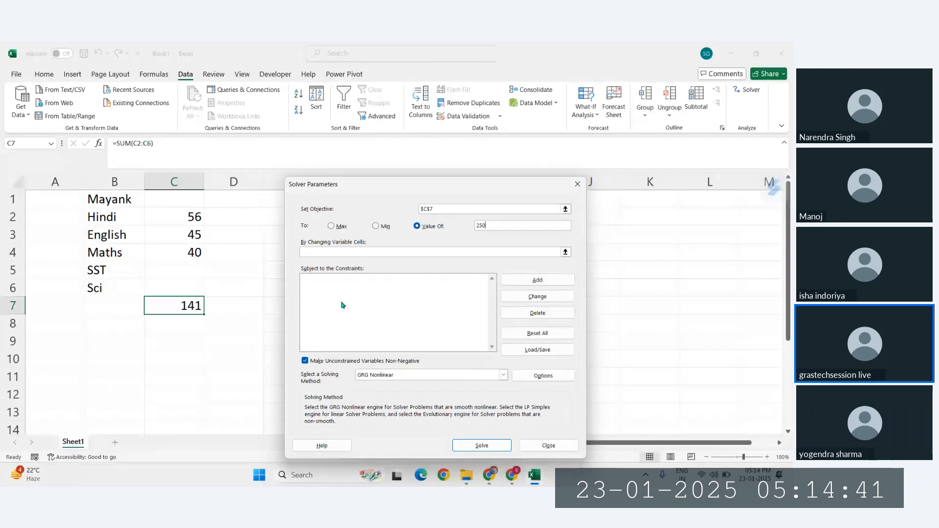
Add a Solver constraint limiting the SST mark in C5 to at most 70
click(535, 285)
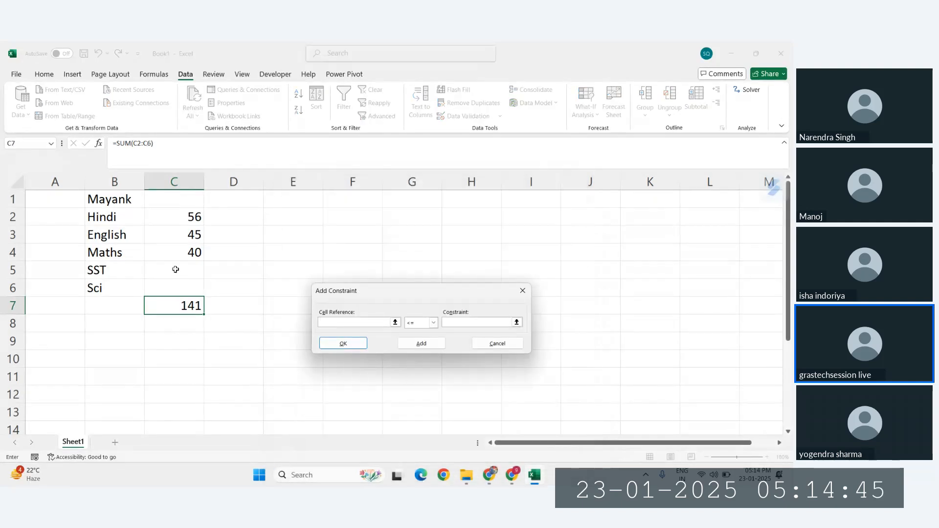
click(176, 269)
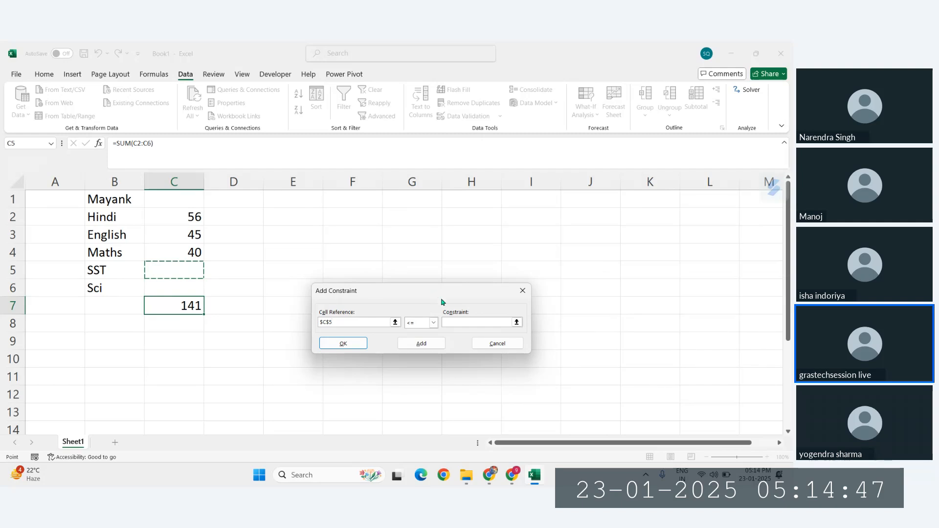
click(454, 321)
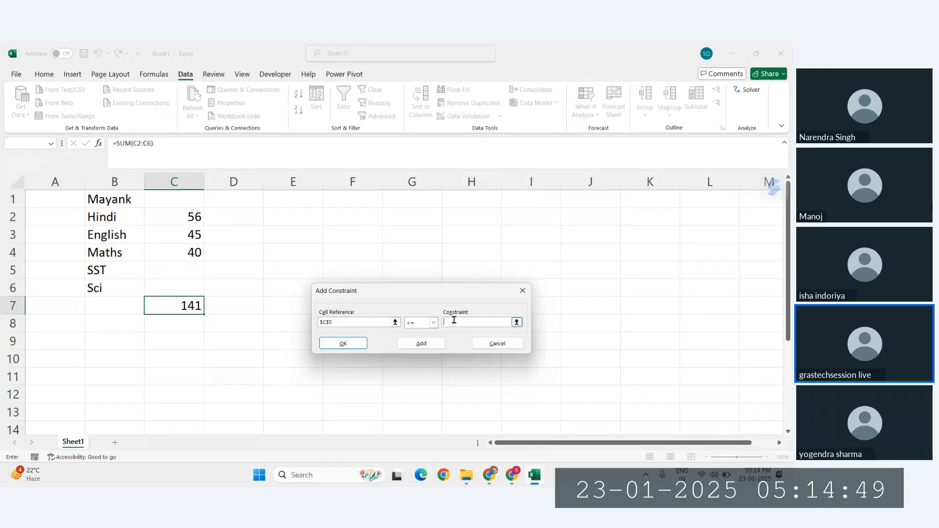
text(70)
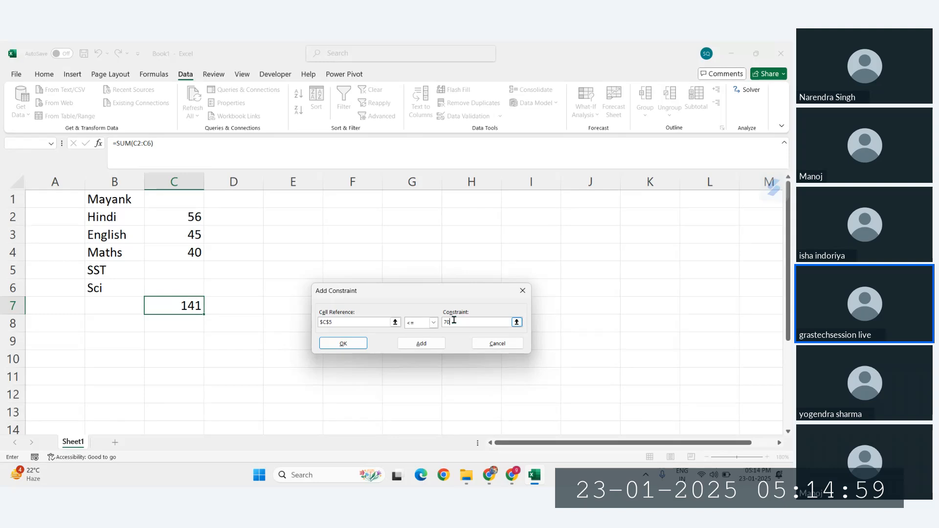
click(431, 344)
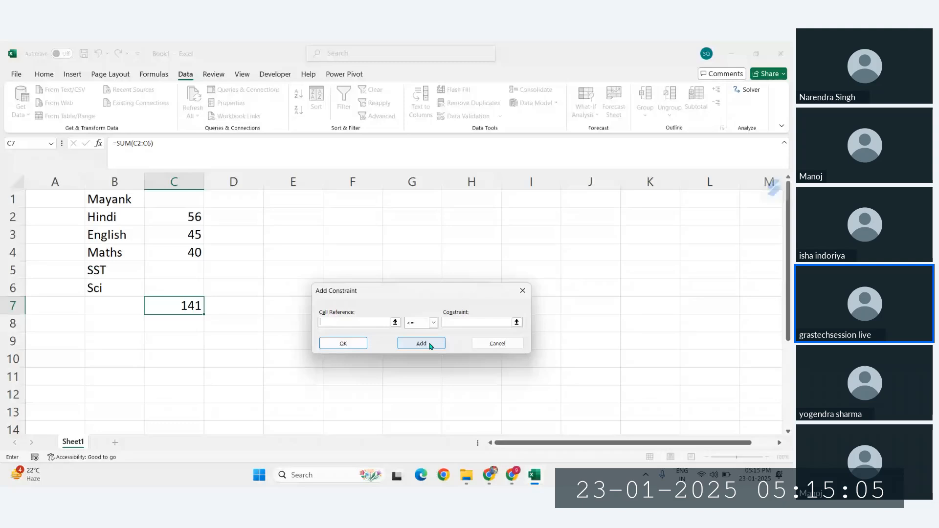
Add a second constraint limiting the Sci mark in C6 to at most 40, and return to the Solver parameters
click(192, 287)
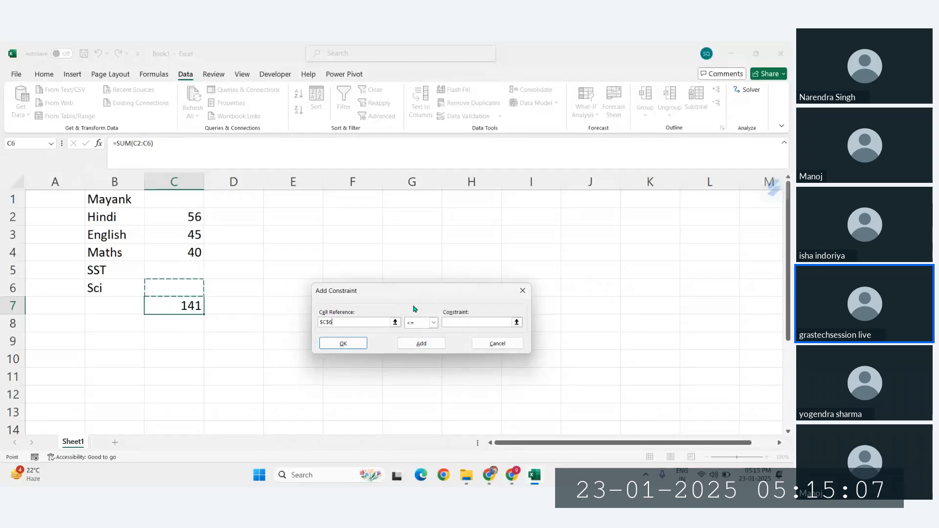
click(479, 320)
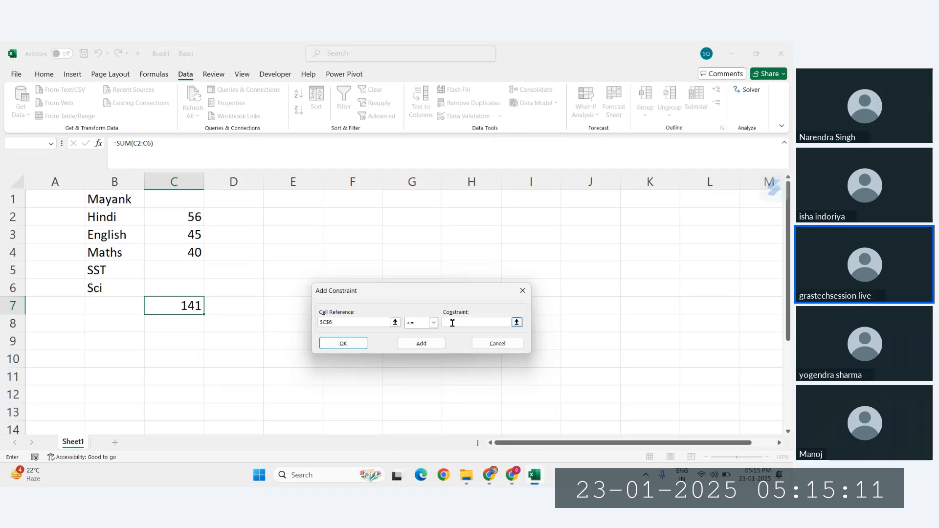
text(40)
click(344, 343)
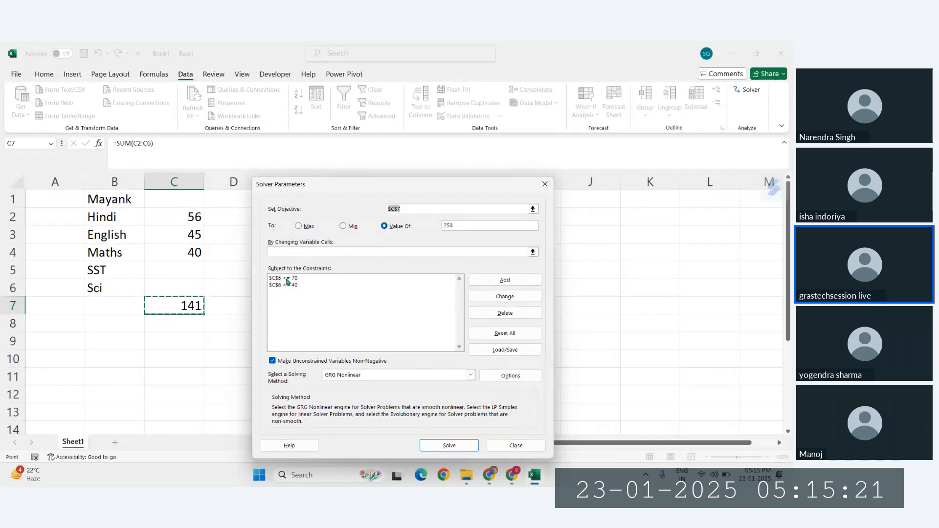
Set C5:C6 as the changing variable cells, solve for the missing marks and keep the Solver solution
click(296, 252)
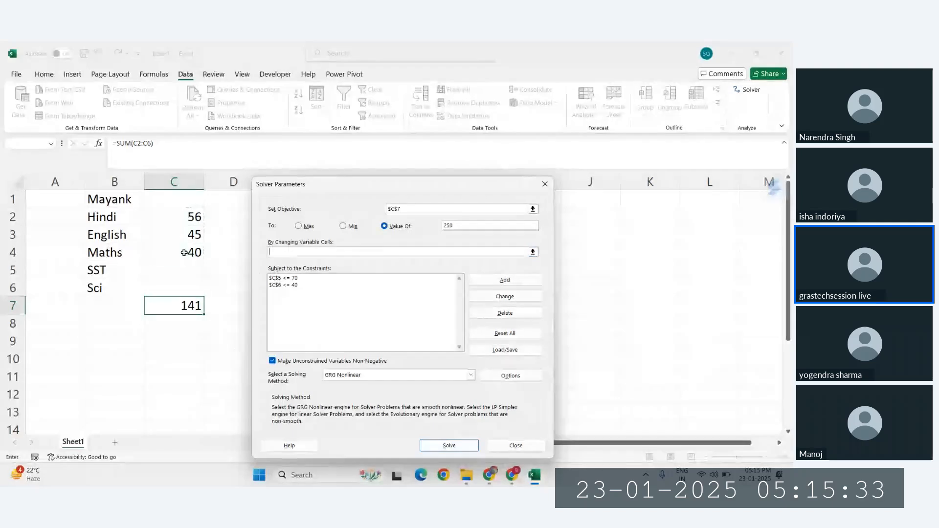
click(184, 270)
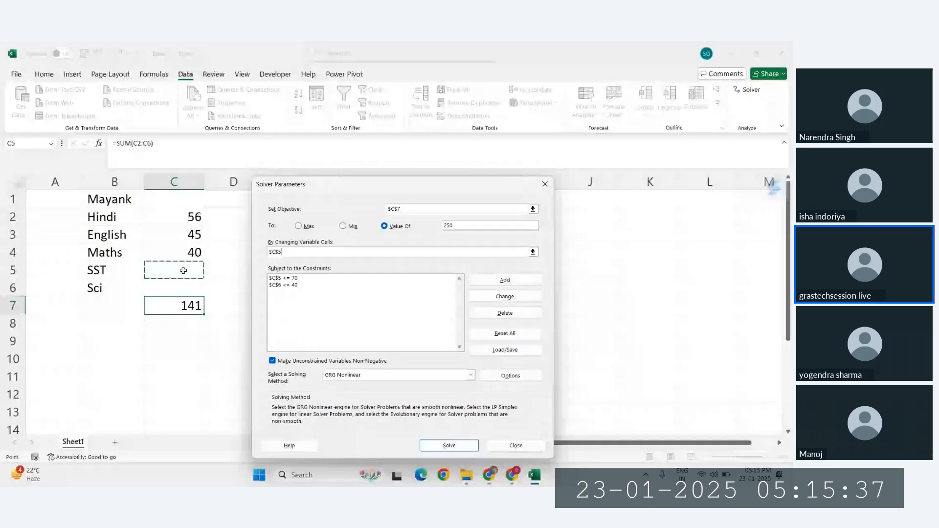
ctrl+click(196, 287)
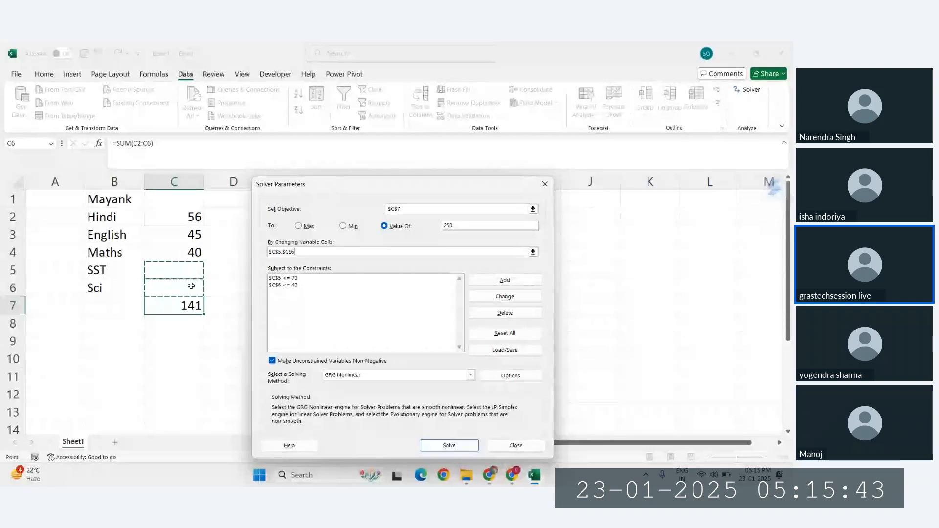
key(BackSpace)
key(BackSpace)
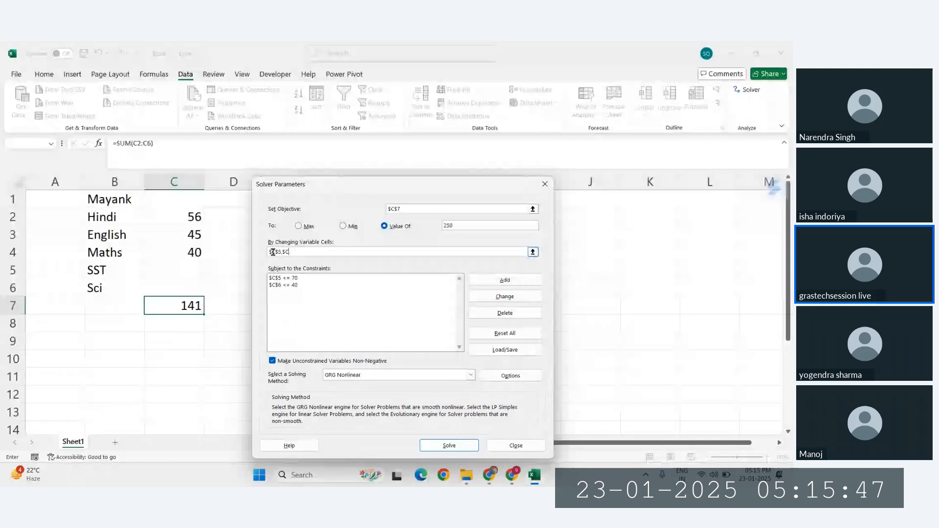
drag(174, 270, 192, 284)
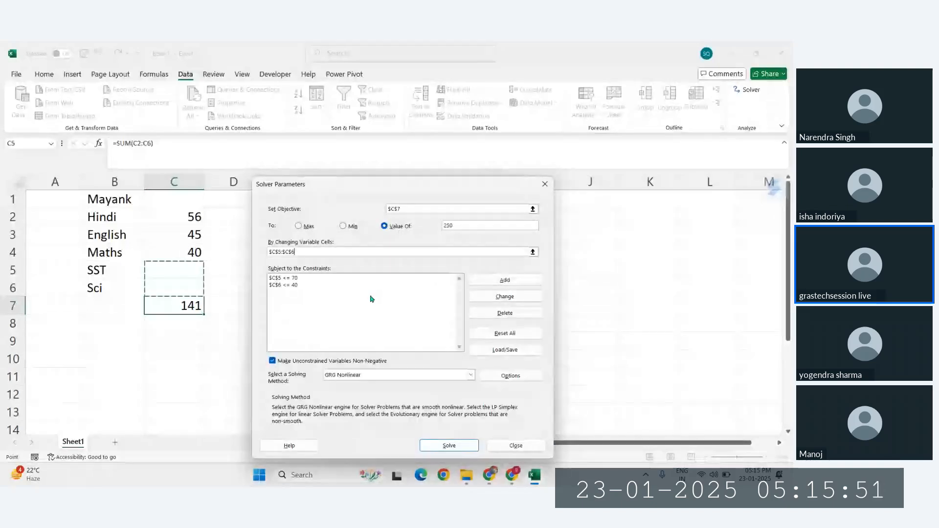
click(443, 448)
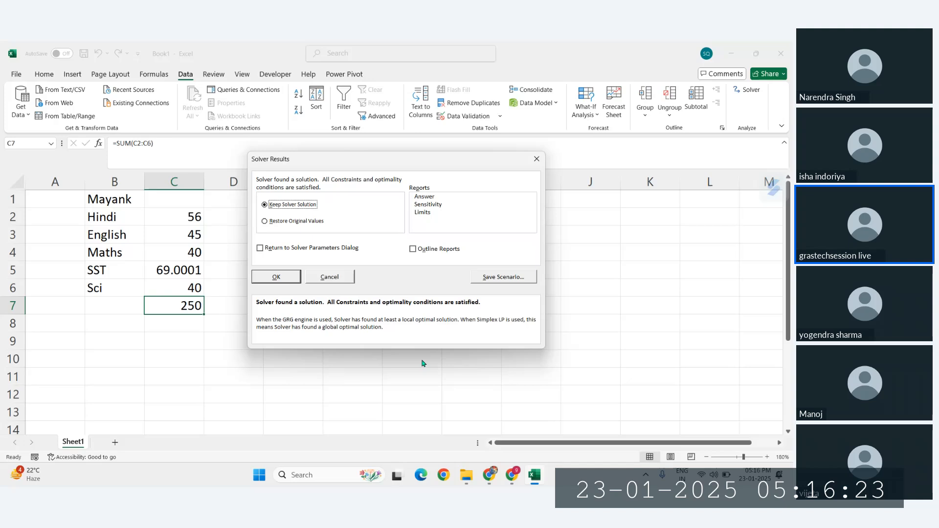
click(287, 282)
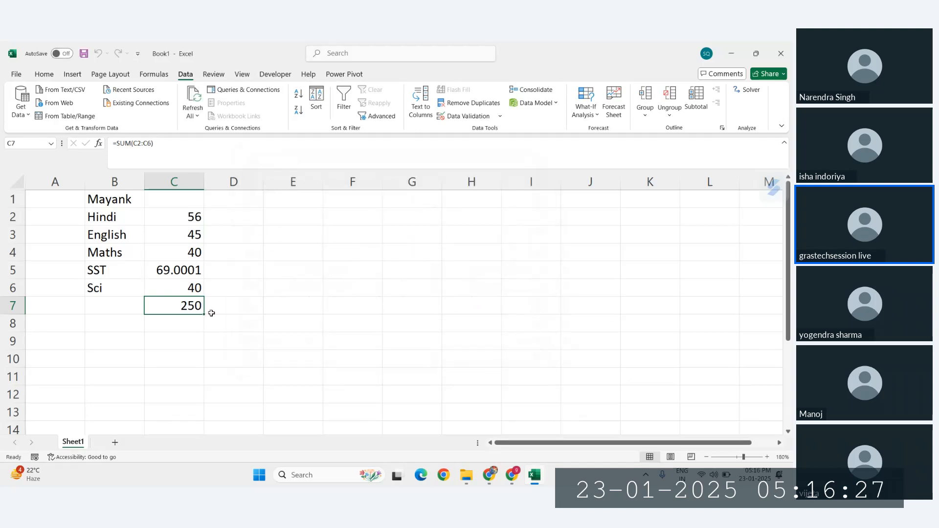
Clear the SST and Sci marks in C5:C6 and reset all existing Solver options and cell selections
drag(163, 269, 186, 284)
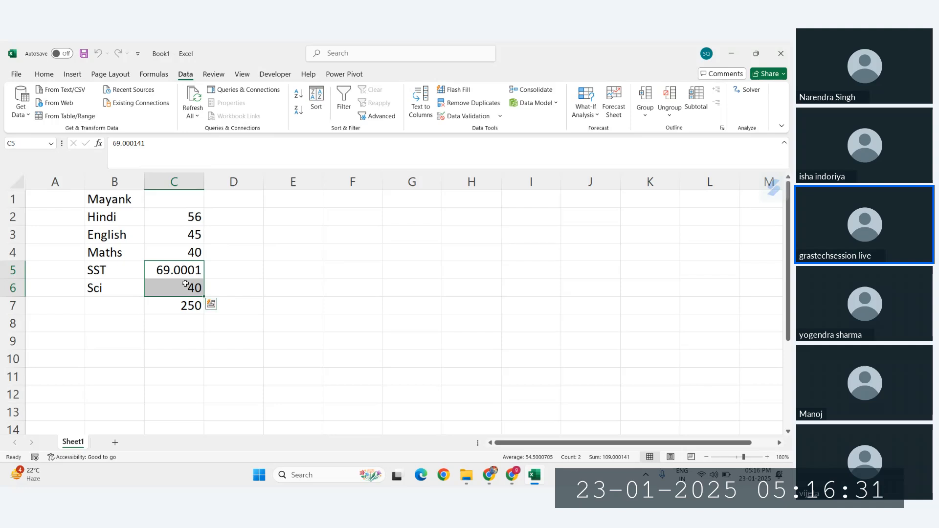
key(Delete)
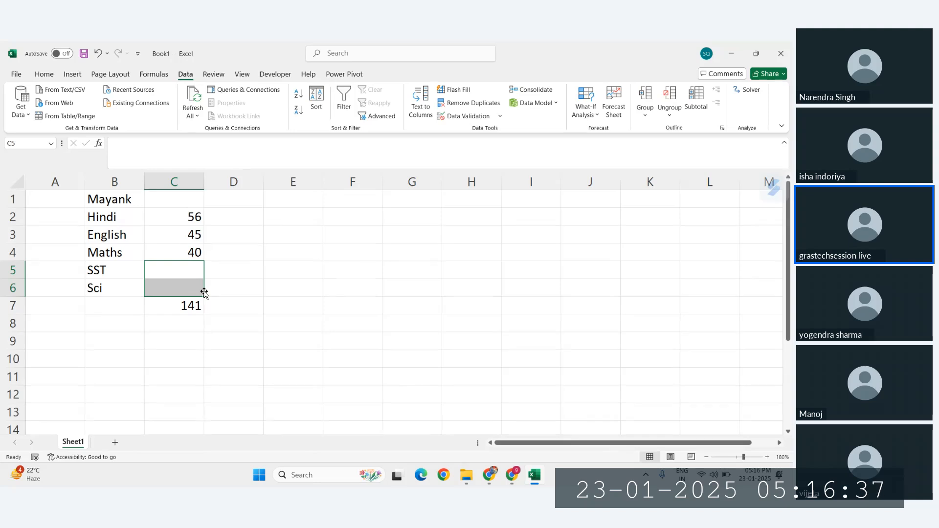
click(759, 90)
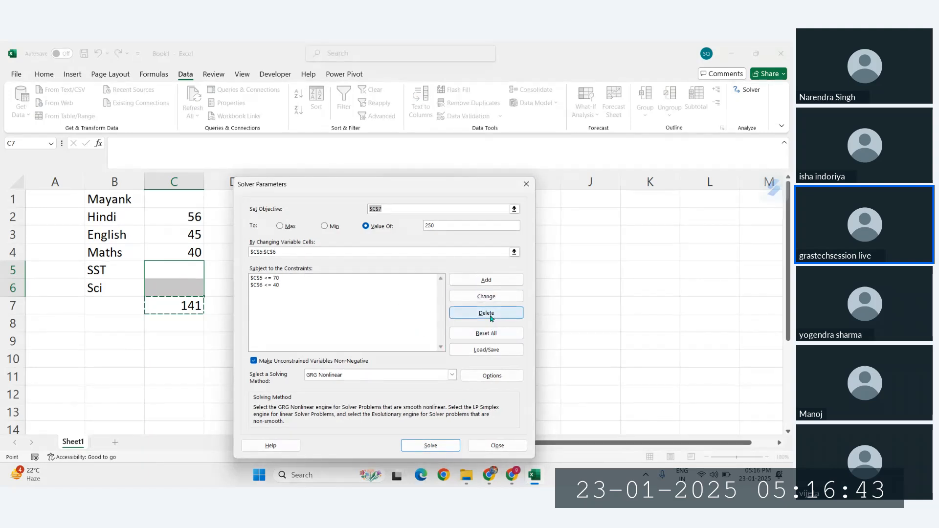
click(492, 317)
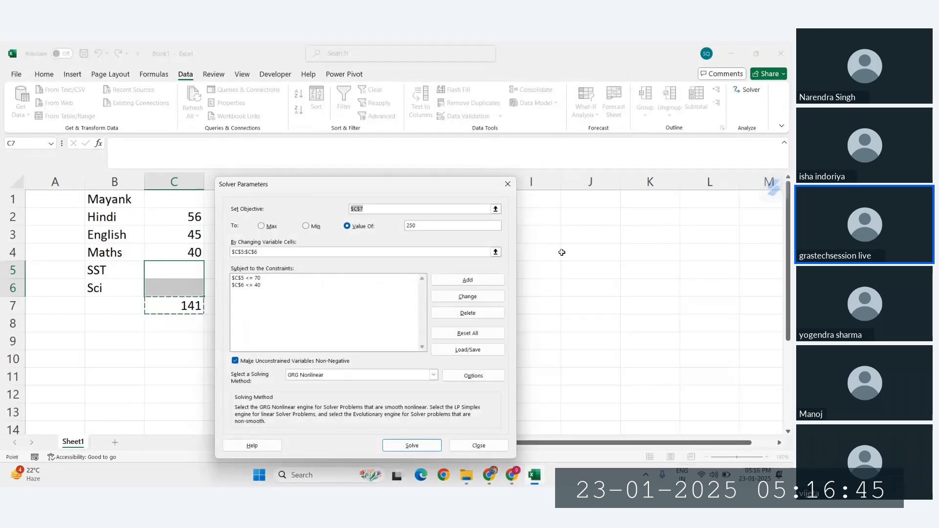
click(478, 332)
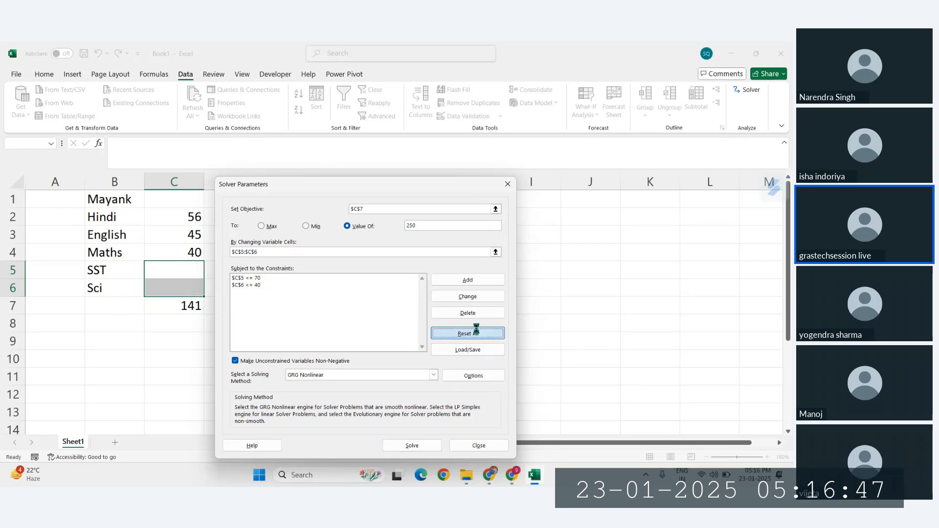
click(405, 294)
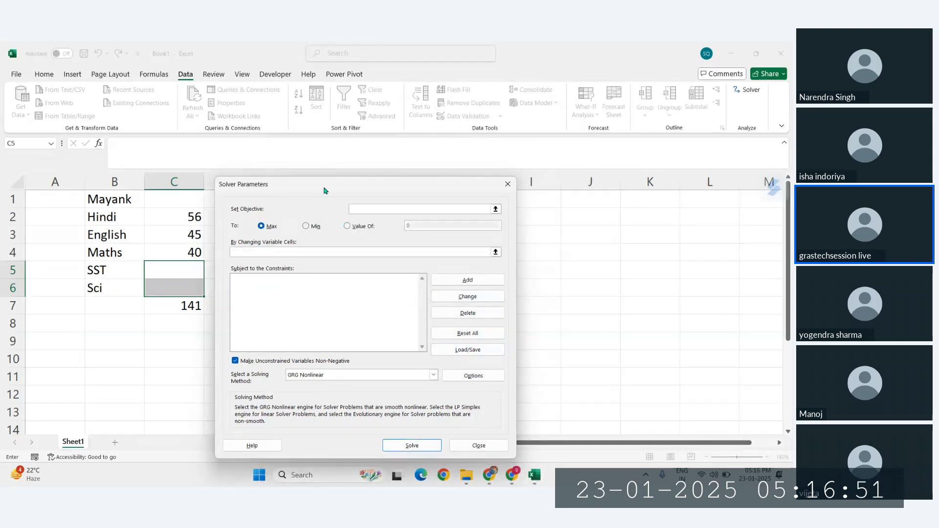
Set the total in C7 as the Solver objective with a target value of 300
drag(325, 190, 421, 185)
click(191, 305)
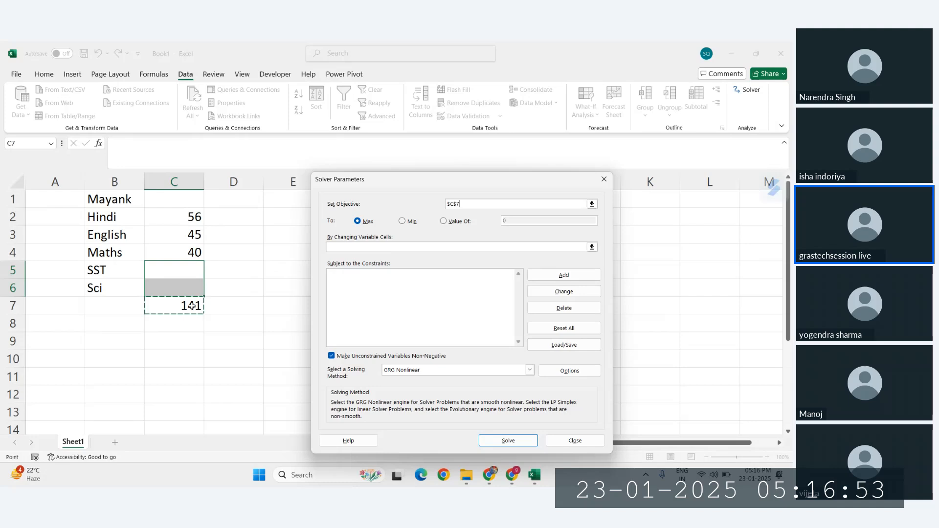
click(453, 223)
click(535, 221)
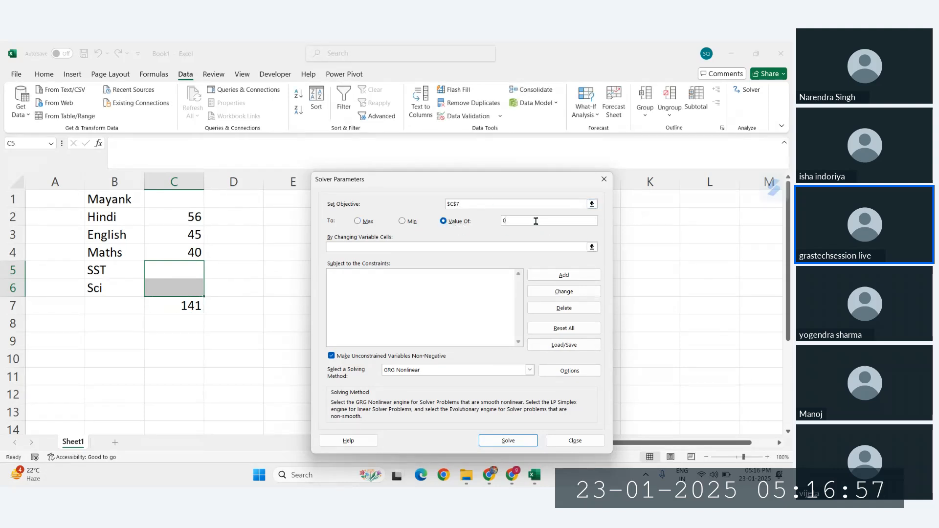
key(BackSpace)
text(300)
Add a Solver constraint that keeps the SST mark in C5 at or below 70
click(563, 275)
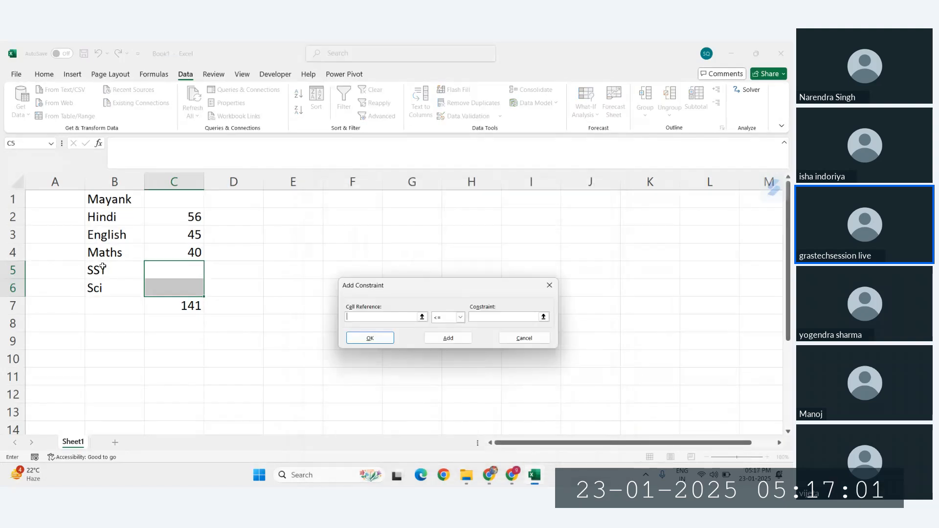
click(186, 270)
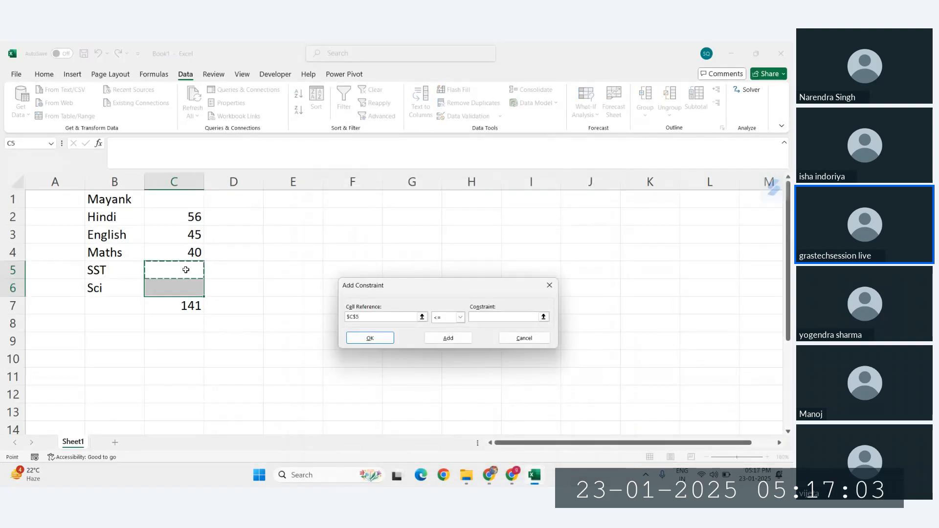
click(489, 318)
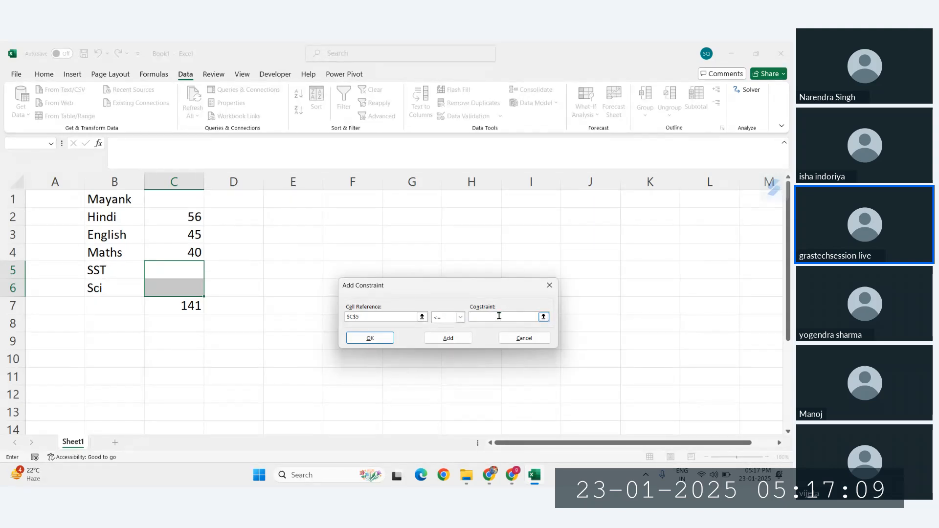
text(70)
click(448, 338)
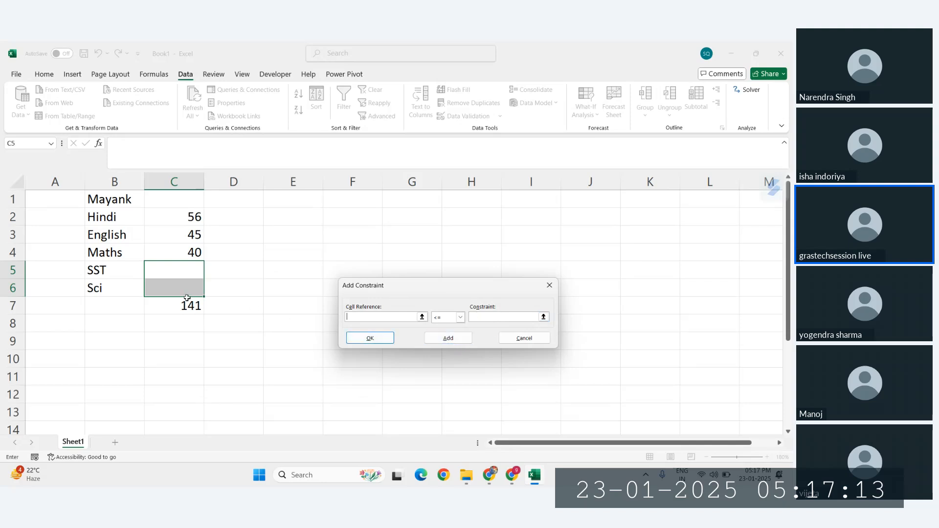
Add a constraint that keeps the Sci mark in C6 at or below 40 and return to the Solver parameters
click(186, 294)
click(486, 316)
text(40)
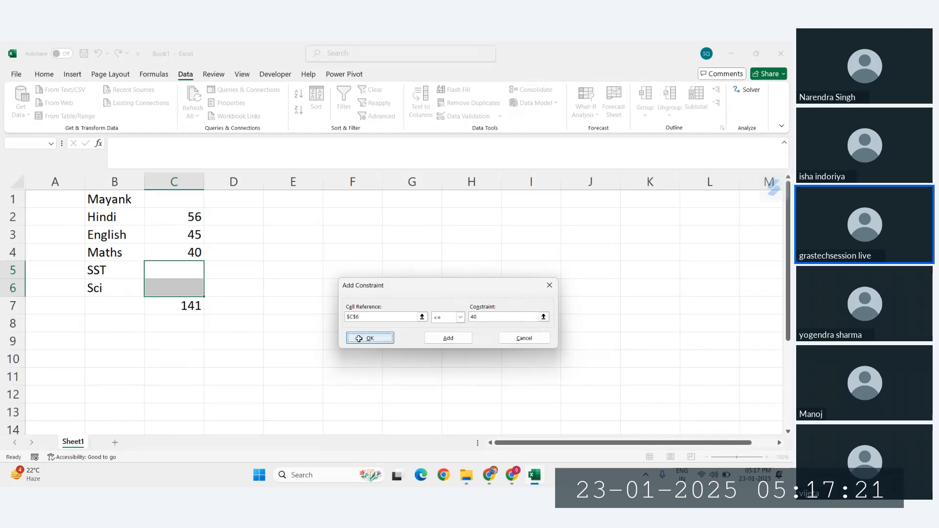
click(360, 339)
Try to solve the model without changing variable cells, dismiss the message and close Solver
click(476, 440)
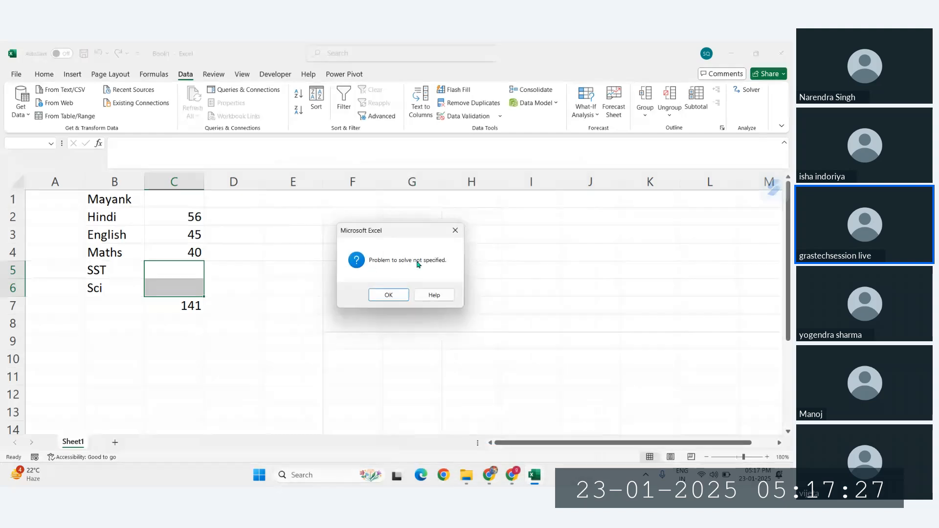
click(388, 295)
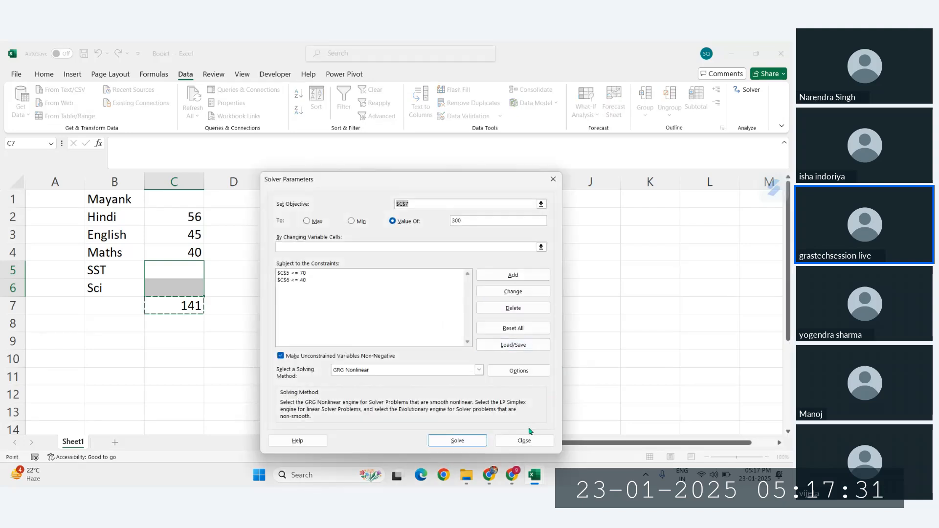
click(523, 440)
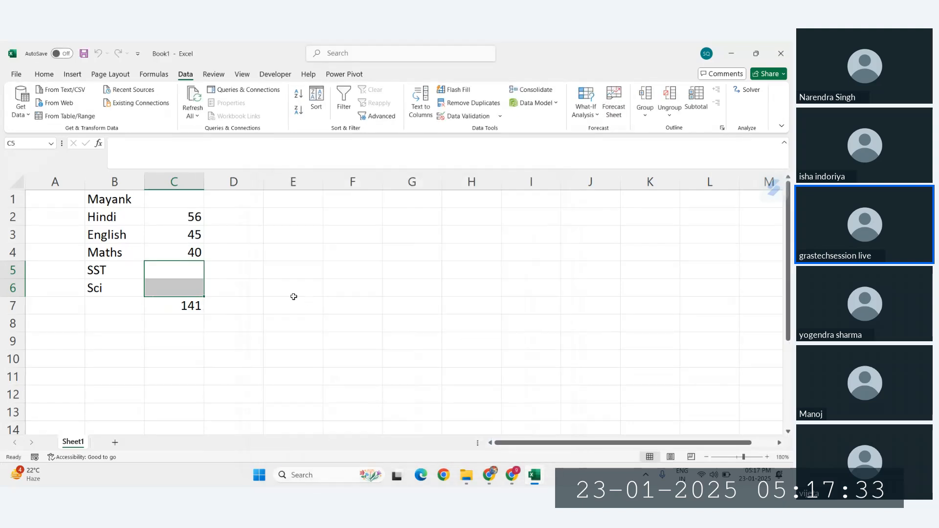
Enter 100 as both the SST mark in C5 and the Sci mark in C6
click(184, 271)
text(1)
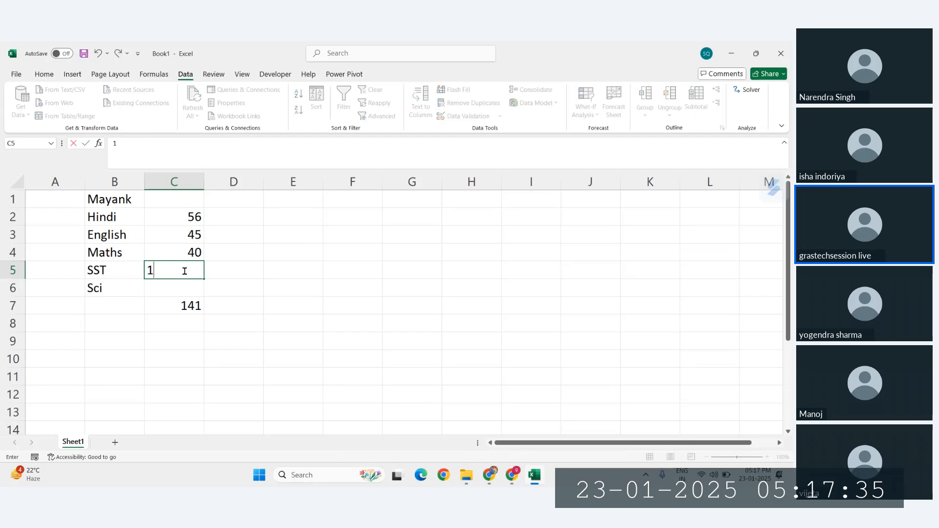
text(00)
key(Return)
text(100)
key(Return)
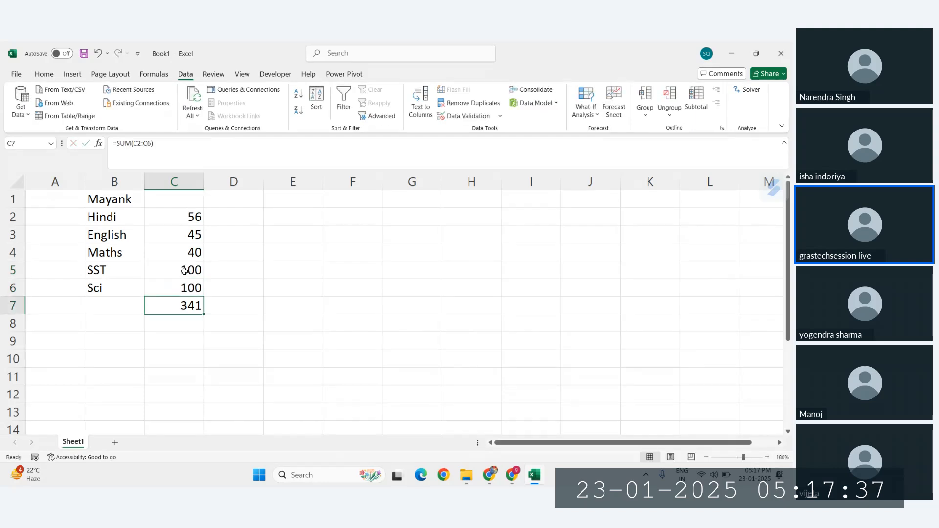
Delete the trial marks from C6 and C5
click(184, 270)
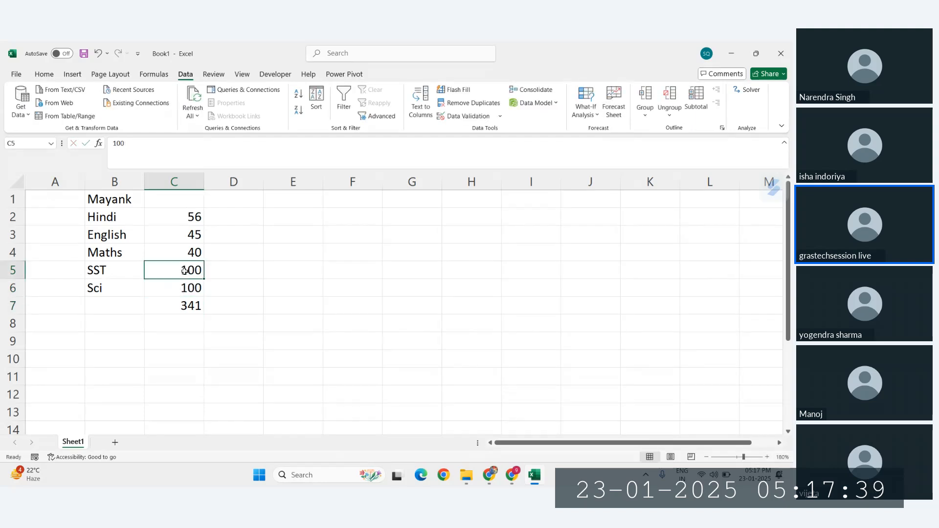
click(188, 287)
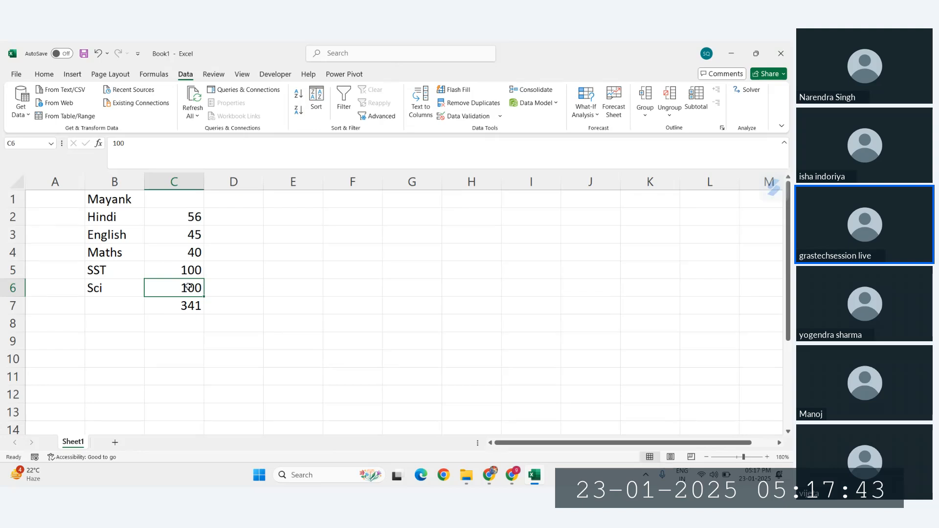
key(Delete)
click(190, 270)
key(Delete)
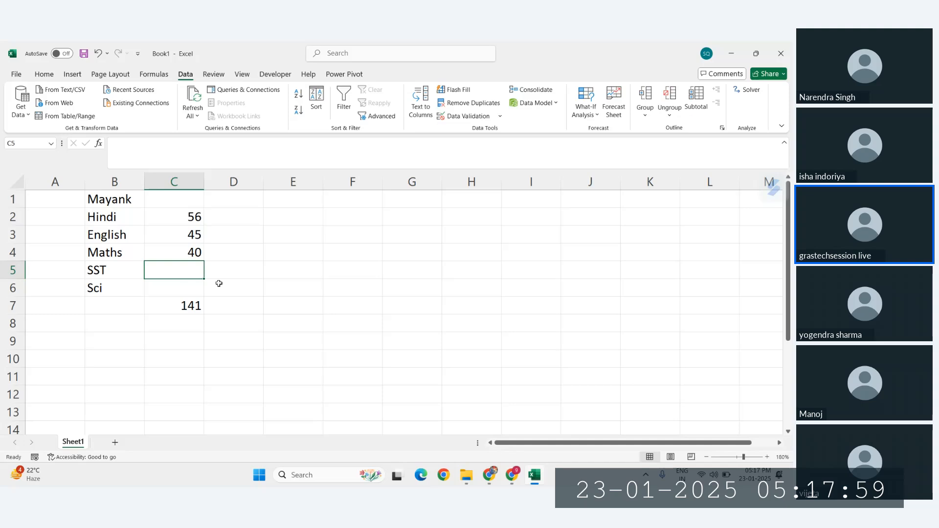
Enter 120 as a trial value in E5, then delete it
click(273, 271)
text(120)
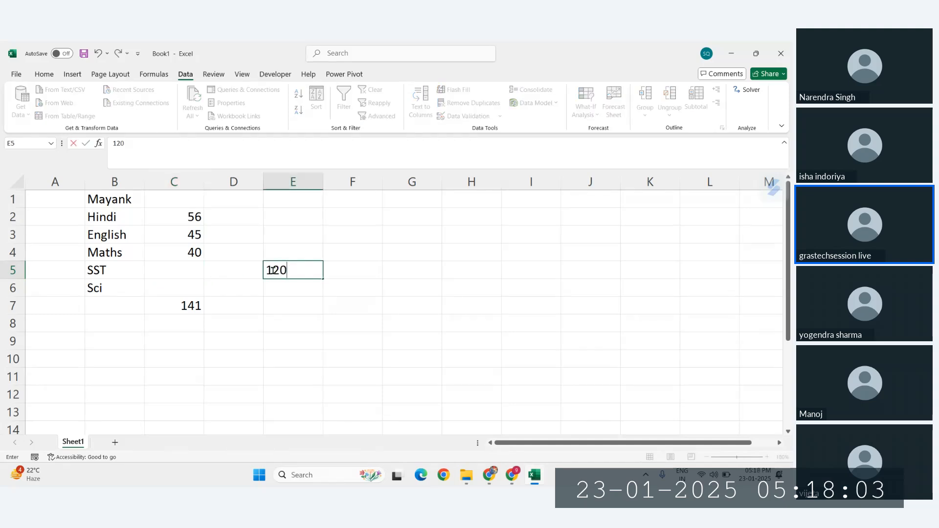
click(189, 305)
click(309, 270)
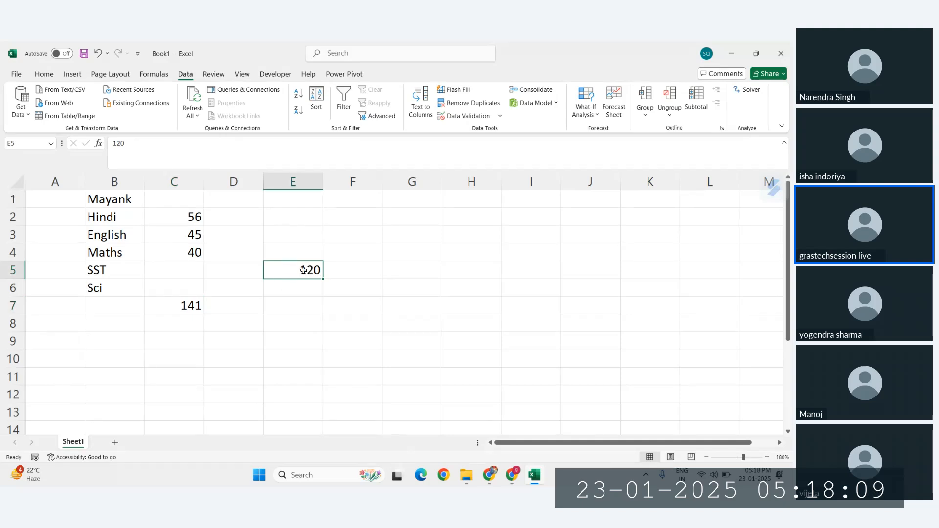
key(Delete)
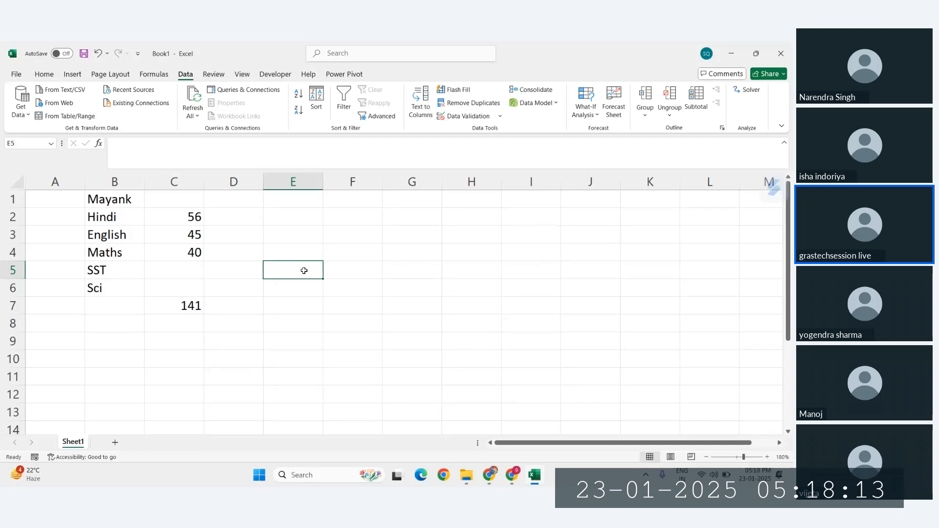
click(188, 308)
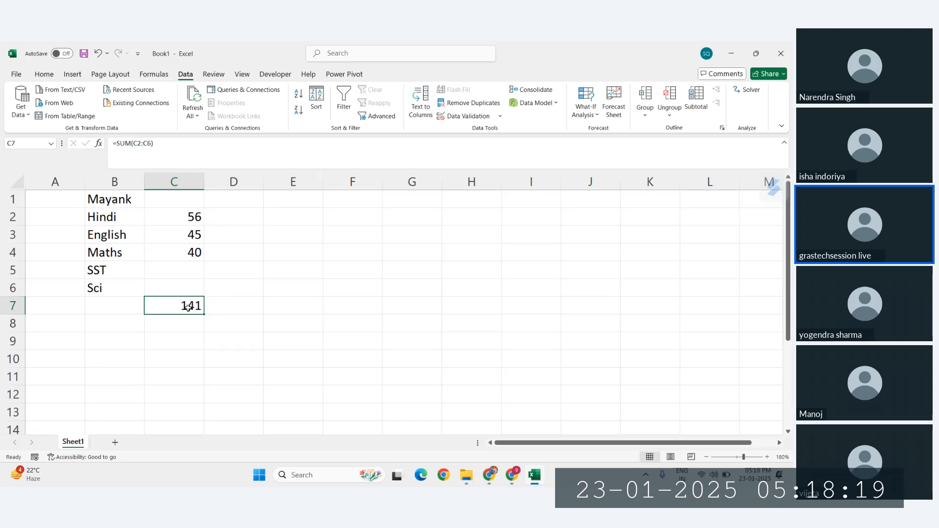
click(180, 270)
drag(180, 271, 182, 289)
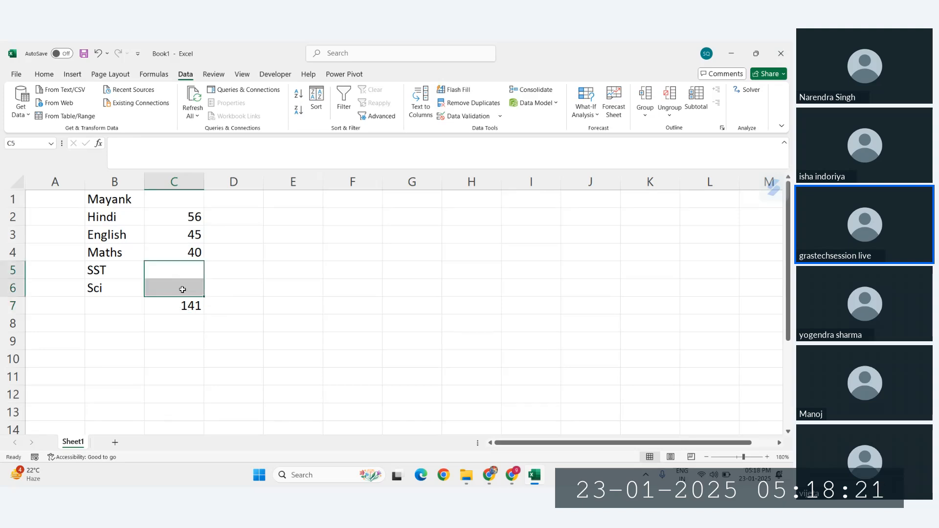
click(347, 286)
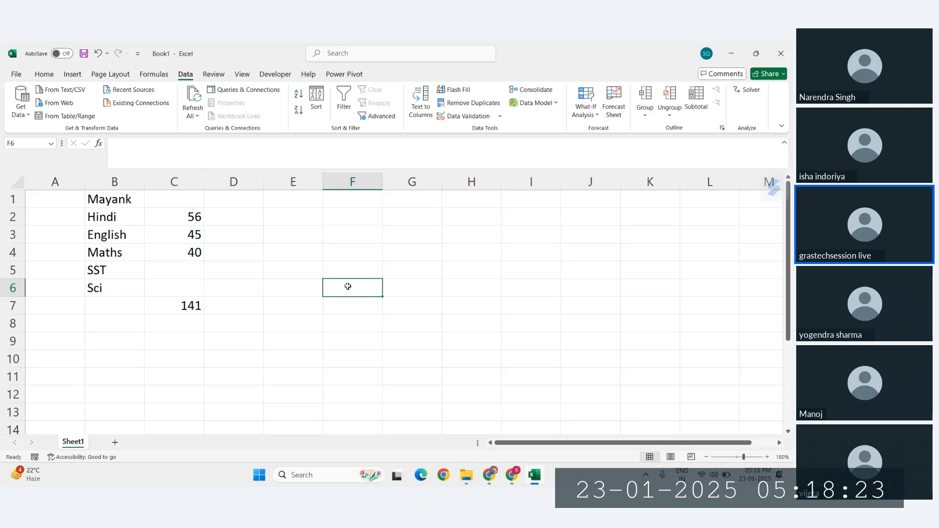
Reopen Solver for the total in C7 and reset all its previous parameters and constraints
click(189, 307)
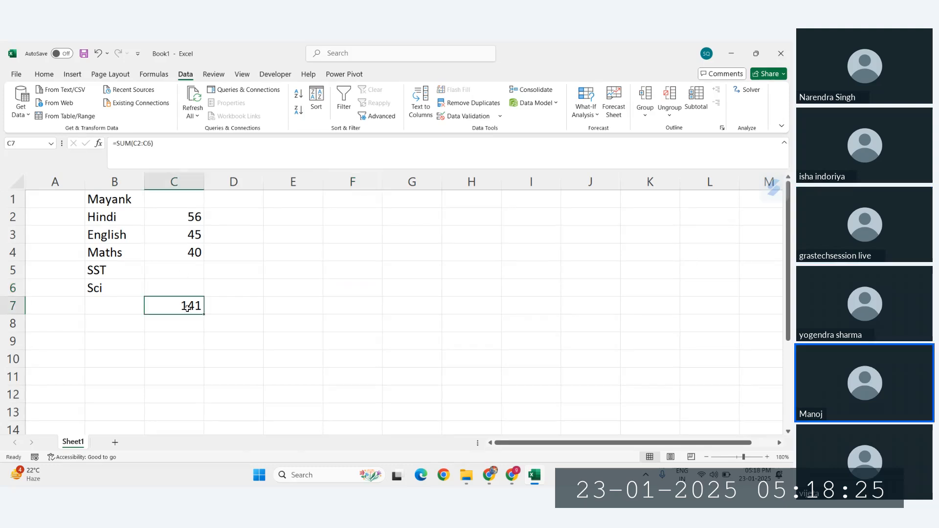
click(746, 92)
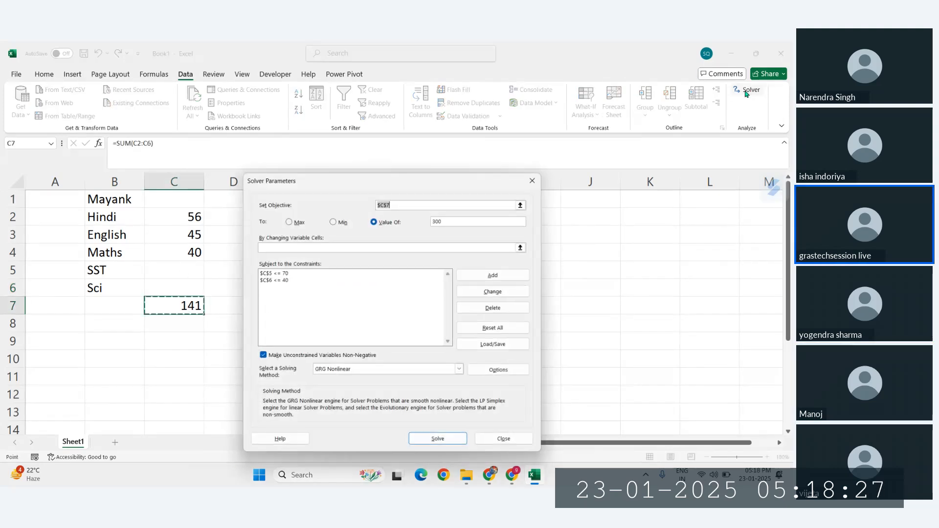
click(494, 328)
click(403, 295)
Set C7 as the Solver objective and choose a specific target value instead of a maximum
click(413, 203)
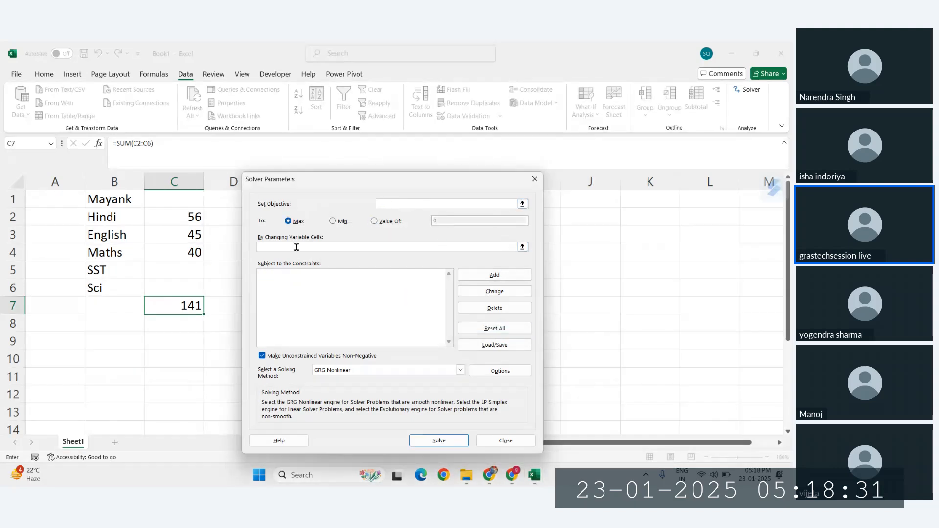
click(166, 305)
click(374, 221)
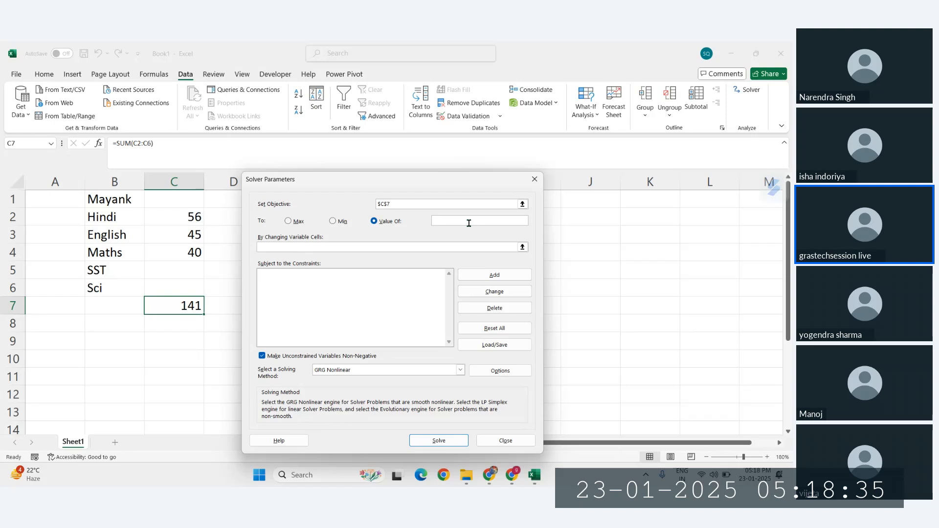
Add a Solver constraint limiting the SST mark in C5 to at most 100
click(494, 275)
click(171, 272)
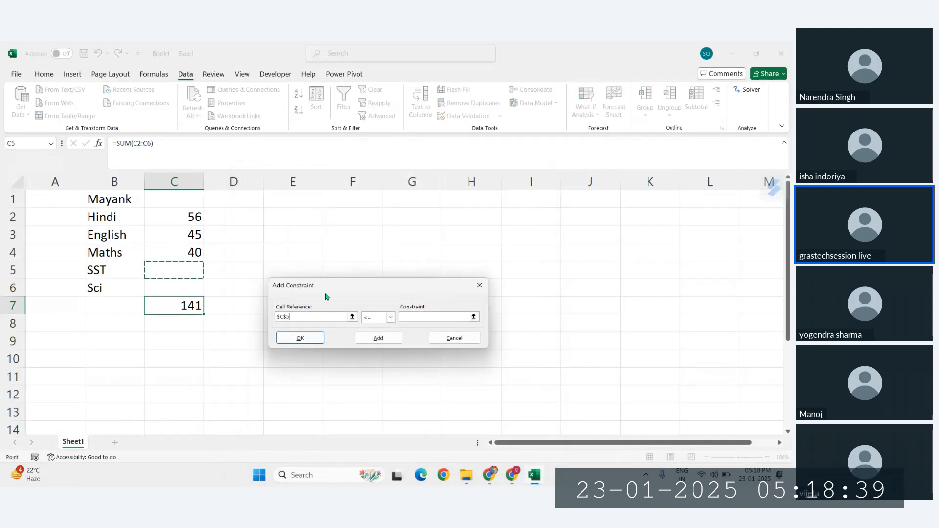
click(415, 317)
text(80)
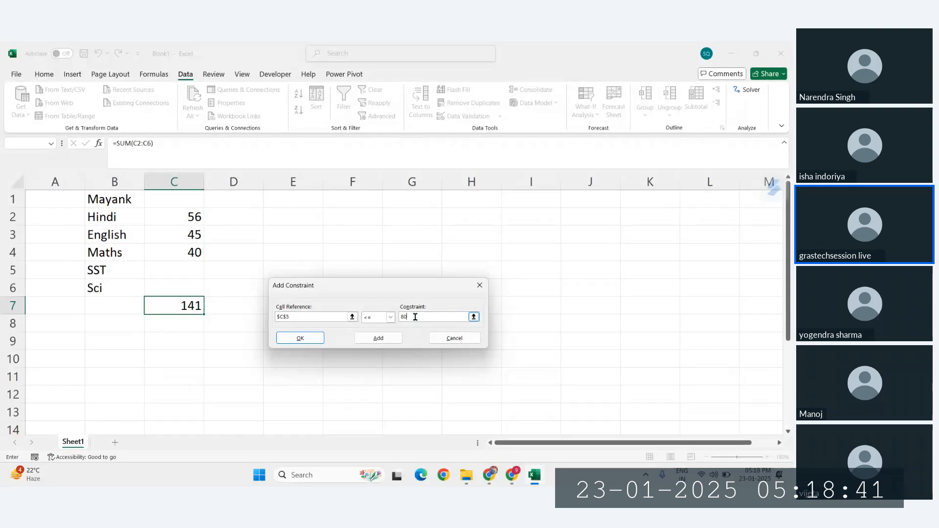
text(100)
click(379, 337)
Add a Solver constraint limiting the Sci mark in C6 to at most 90
click(171, 267)
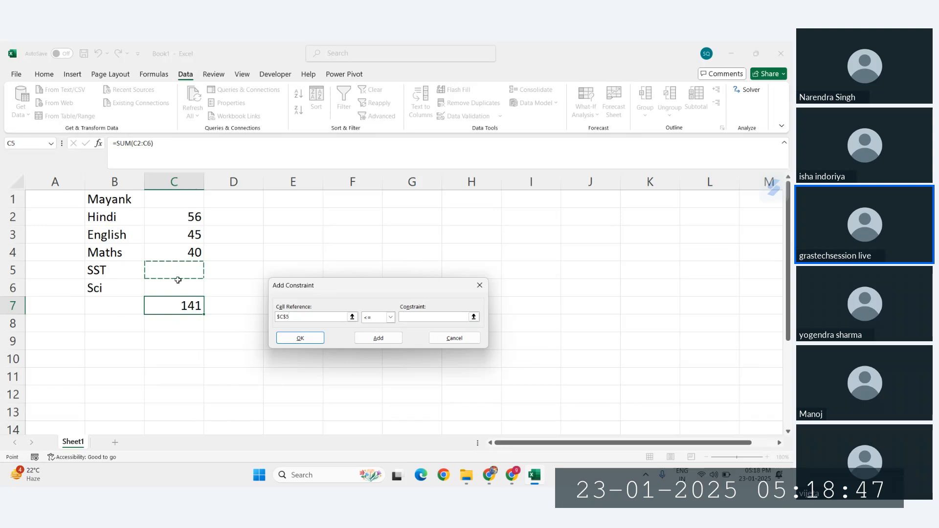
click(178, 284)
click(416, 315)
text(90)
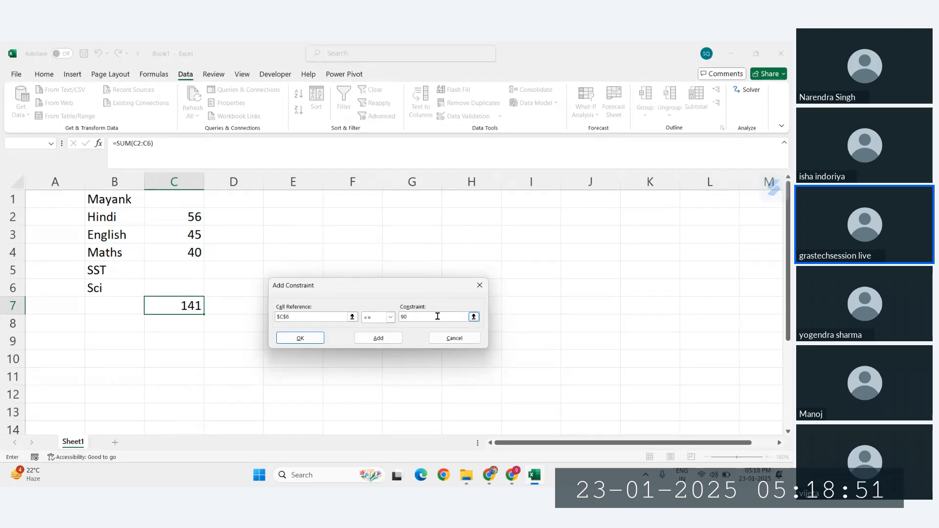
click(310, 338)
Run Solver for a total of 300 by changing cells C5:C6, and discard the solution
click(416, 440)
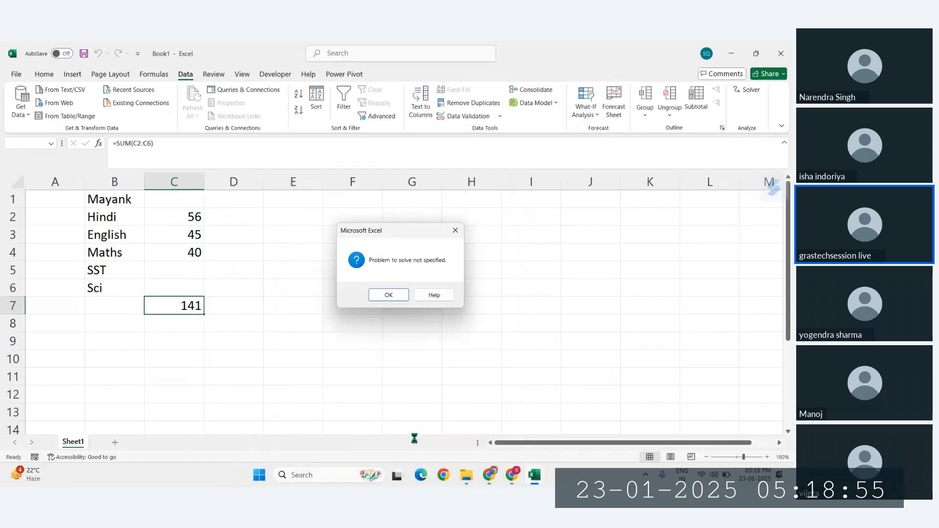
click(399, 298)
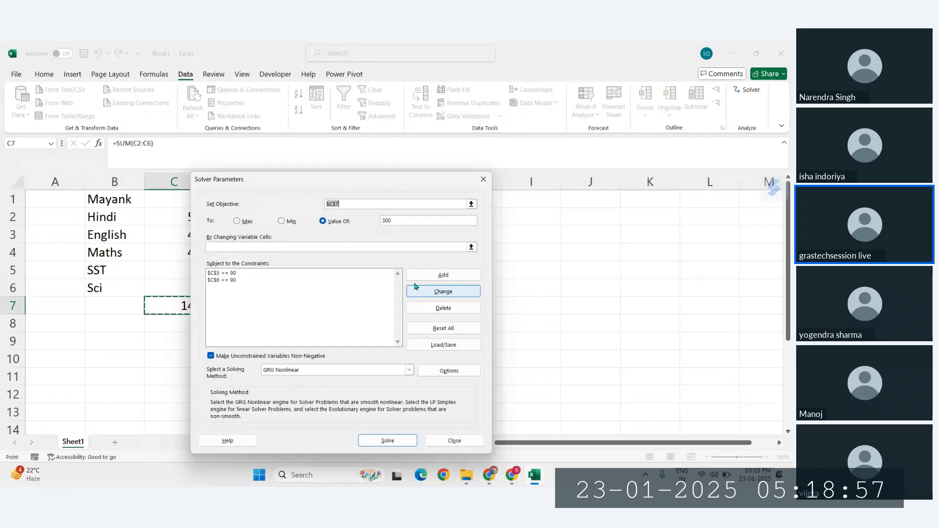
click(337, 248)
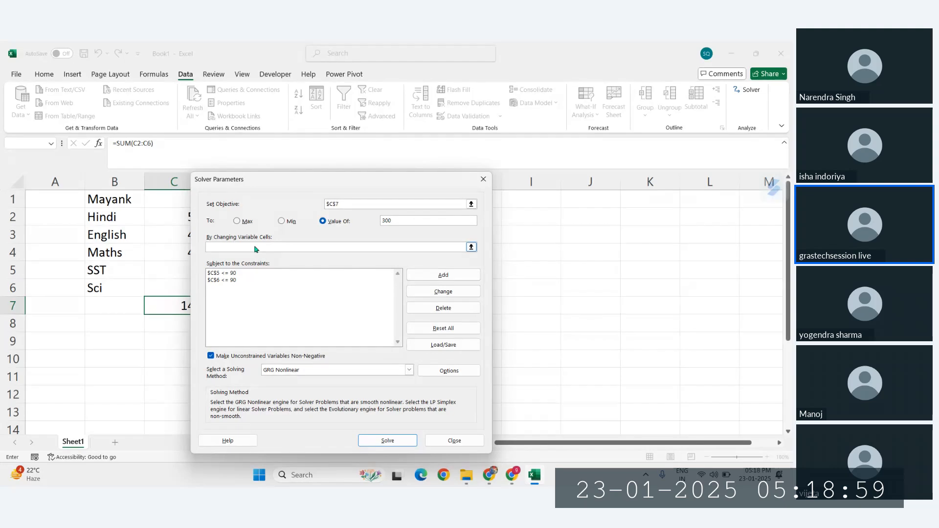
drag(273, 190, 339, 191)
drag(176, 273, 179, 286)
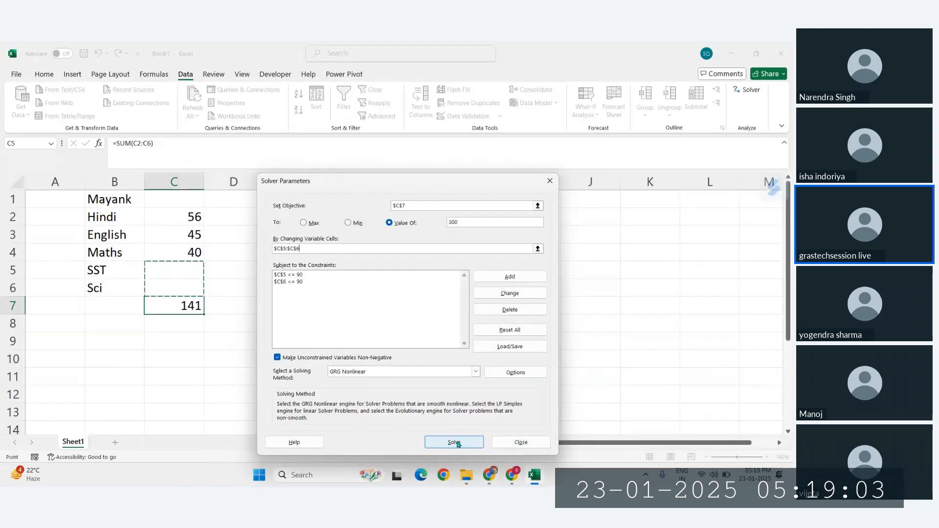
click(455, 443)
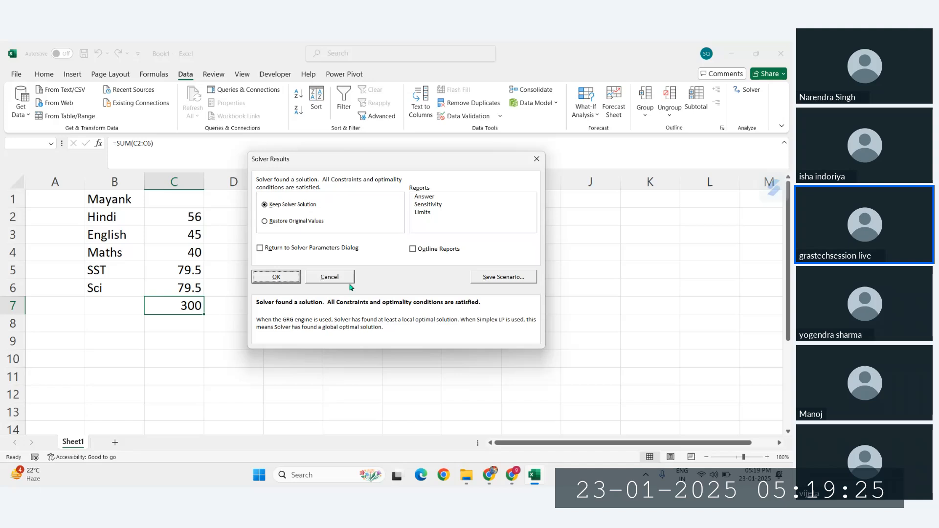
click(317, 276)
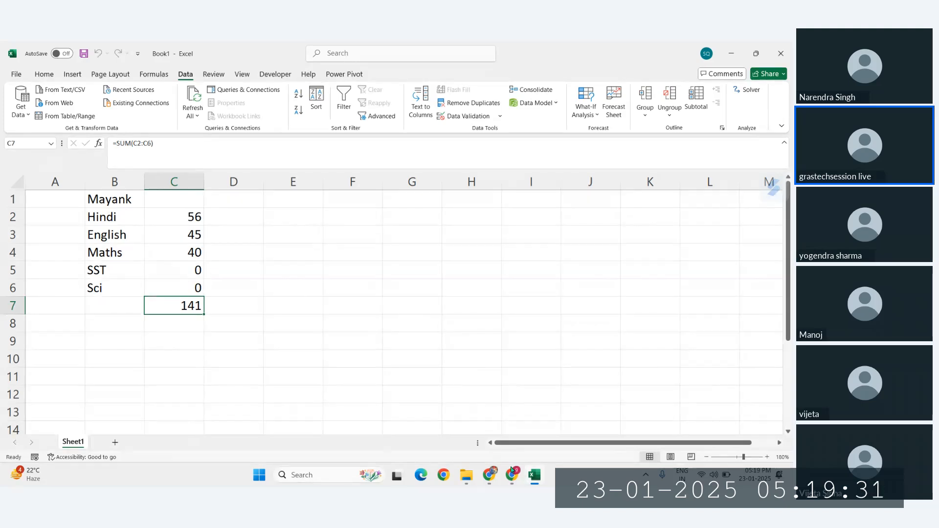
mouse_move(511, 474)
click(469, 415)
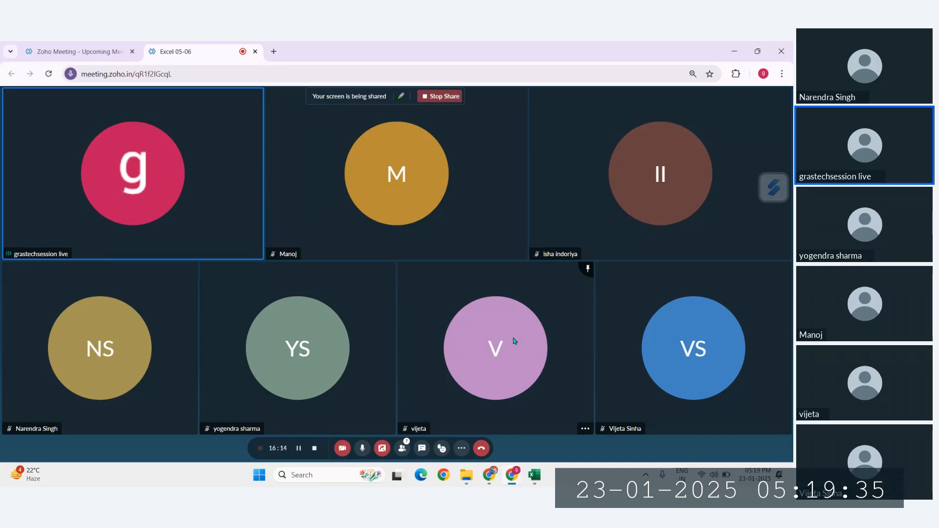
mouse_move(538, 472)
click(536, 428)
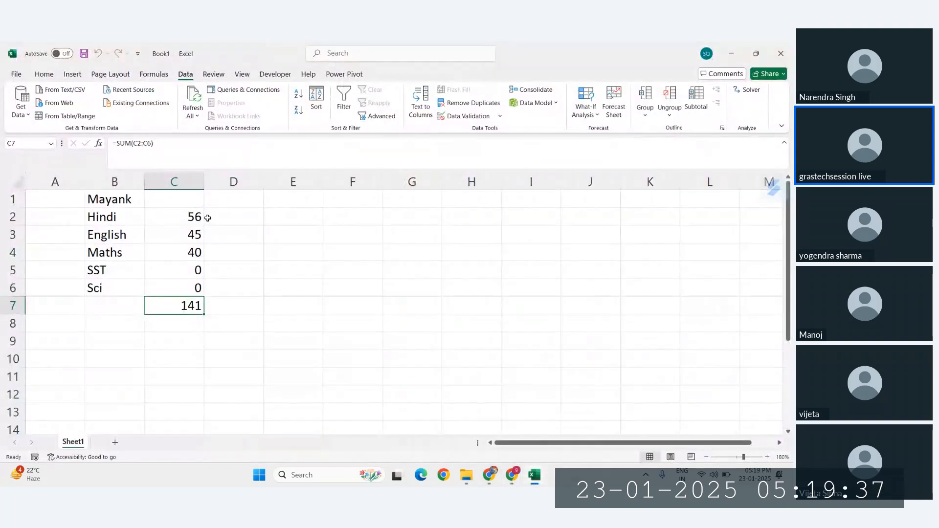
drag(100, 214, 183, 286)
click(315, 301)
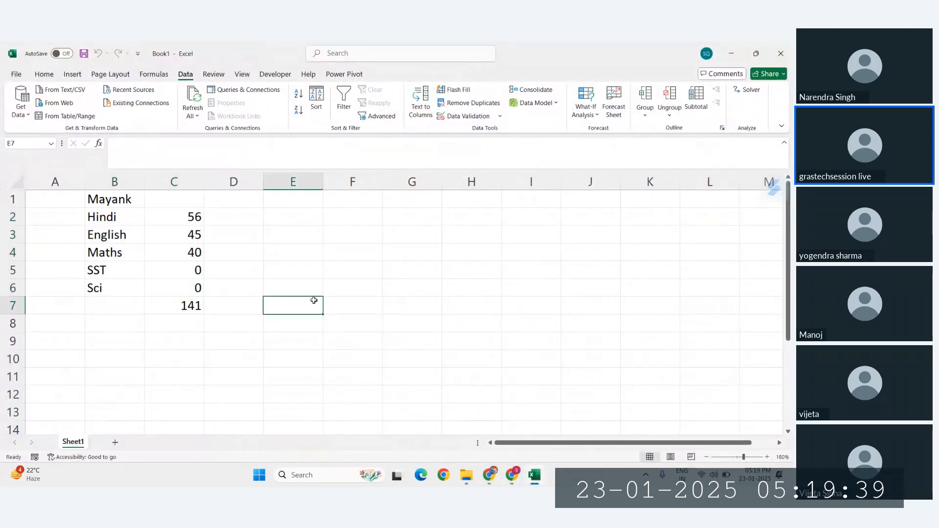
Enter the headers Region in E9 and Sales in F9 for a new table below the marks
scroll(313, 300, down, 2)
click(329, 308)
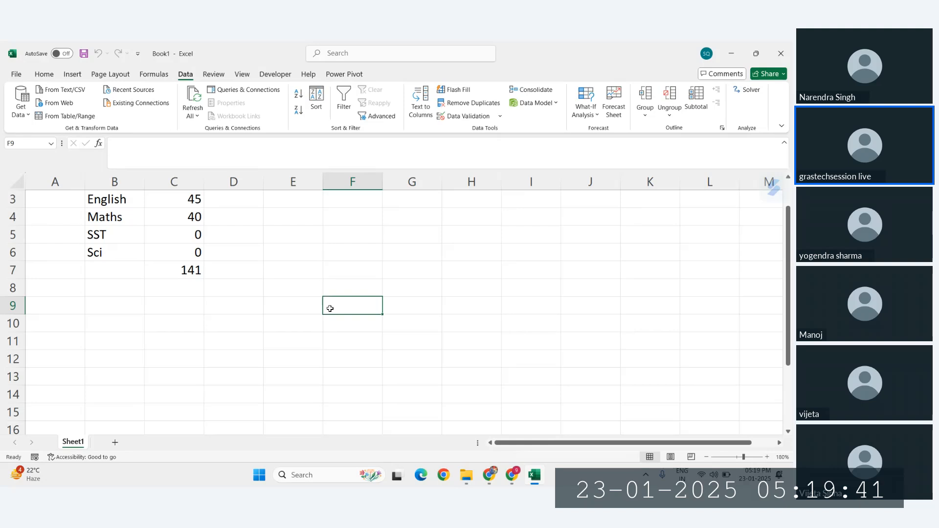
click(288, 304)
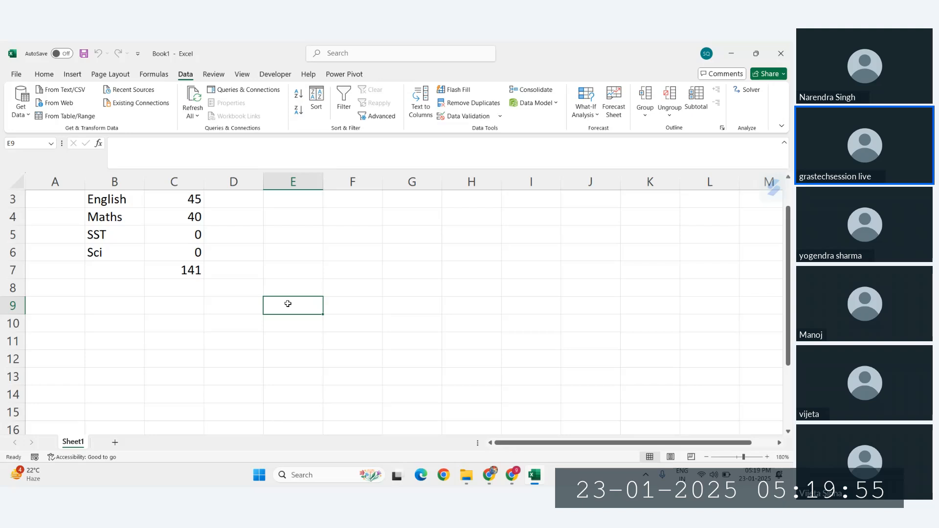
text(Pr)
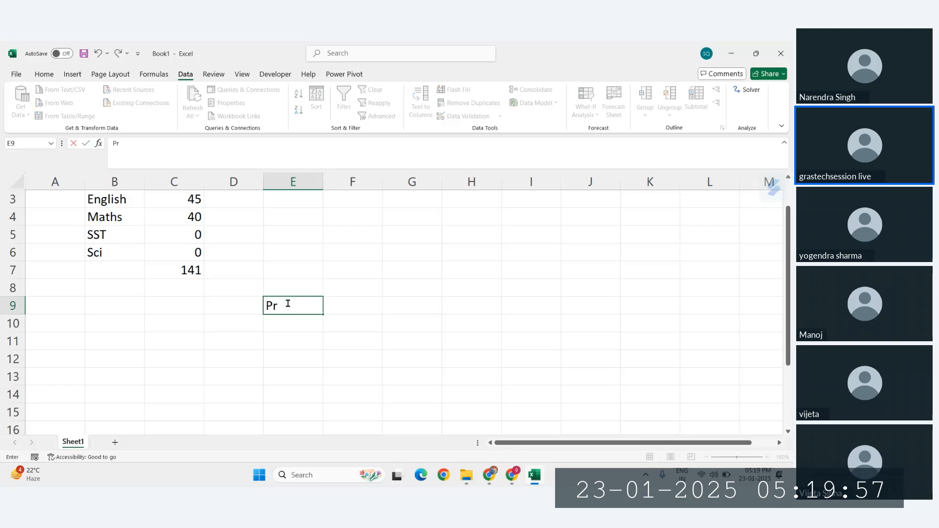
key(BackSpace)
key(BackSpace)
text(Region)
key(Tab)
text(Salke)
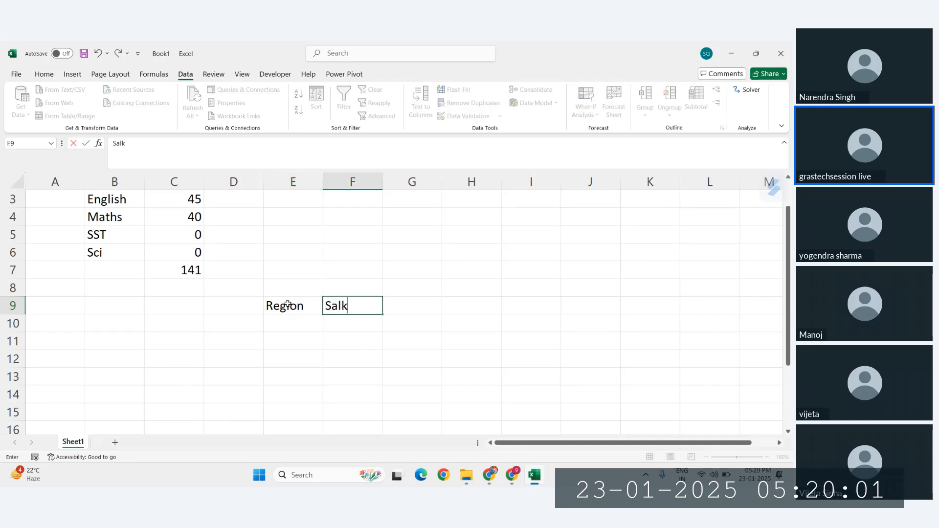
key(BackSpace)
key(BackSpace)
text(es)
key(Return)
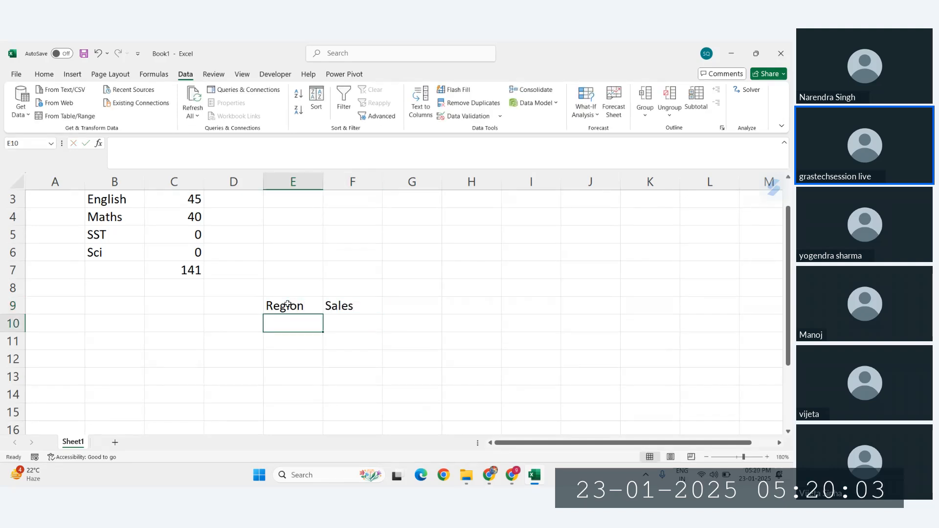
List the regions West, East, North and South in E10:E13
text(West)
key(Return)
text(East)
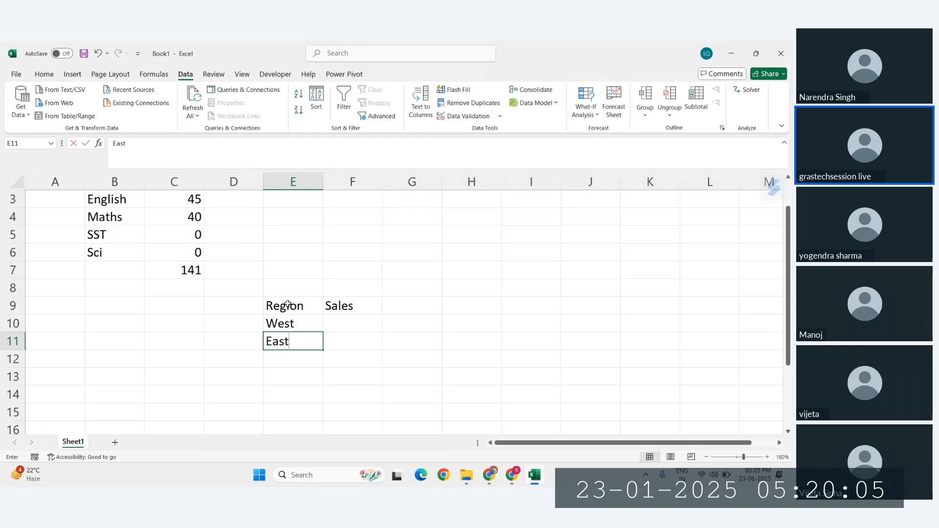
key(Return)
text(North)
key(Return)
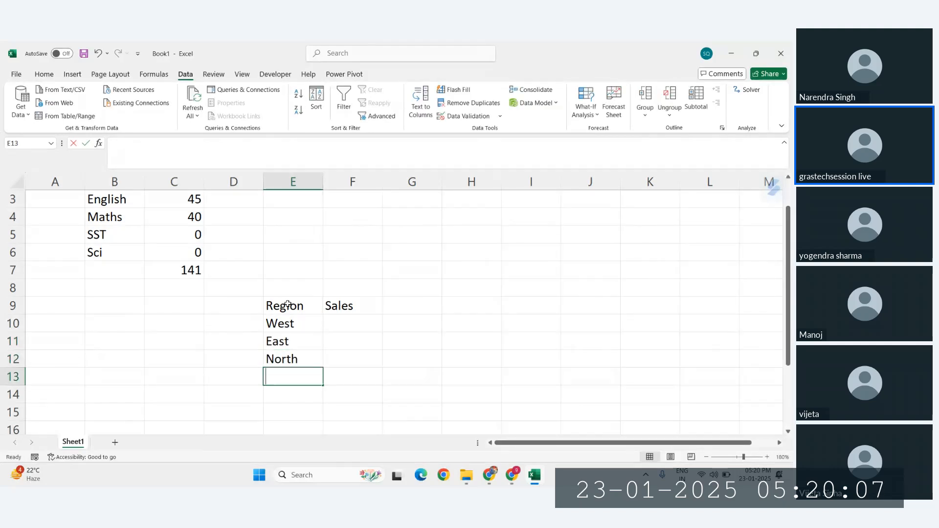
text(South)
key(Return)
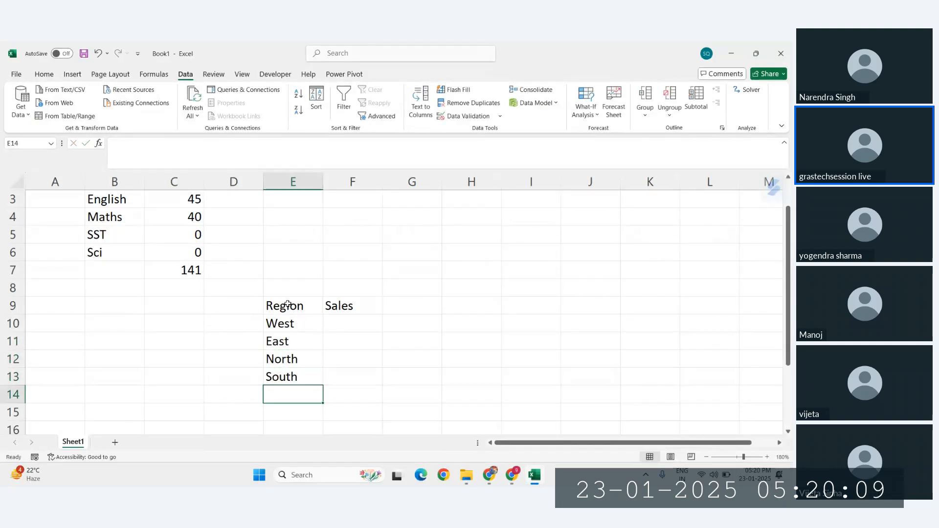
click(343, 328)
scroll(344, 328, down, 1)
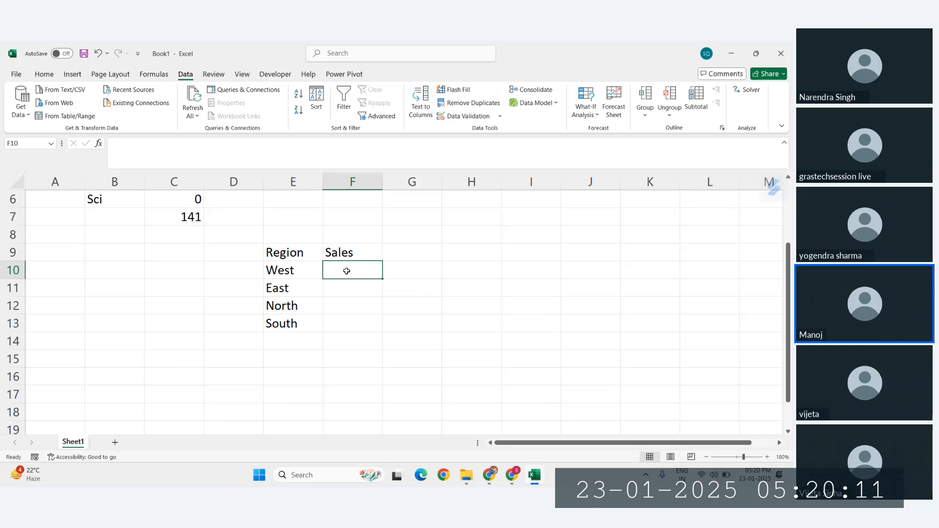
scroll(310, 278, up, 2)
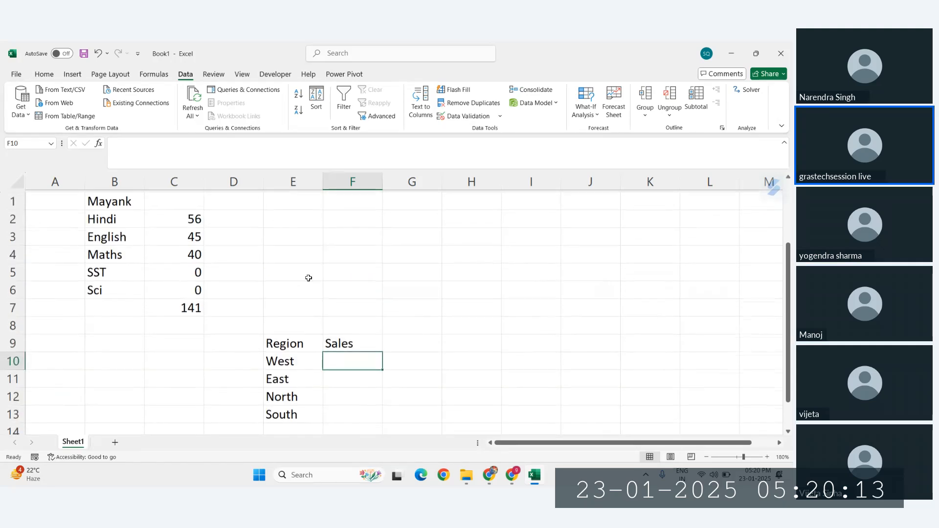
drag(308, 277, 349, 321)
click(363, 334)
scroll(358, 336, down, 2)
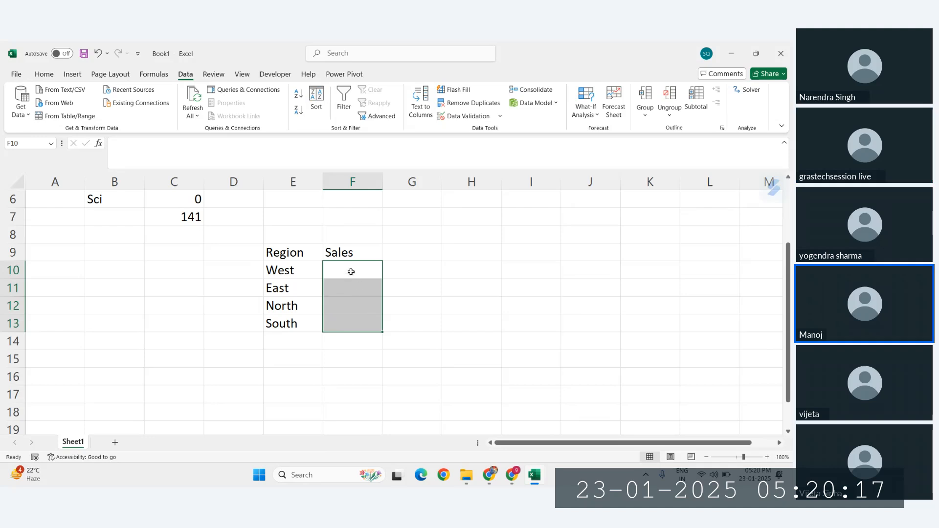
Enter the sales figures 56, 78, 90 and 120 for the four regions in F10:F13
click(349, 270)
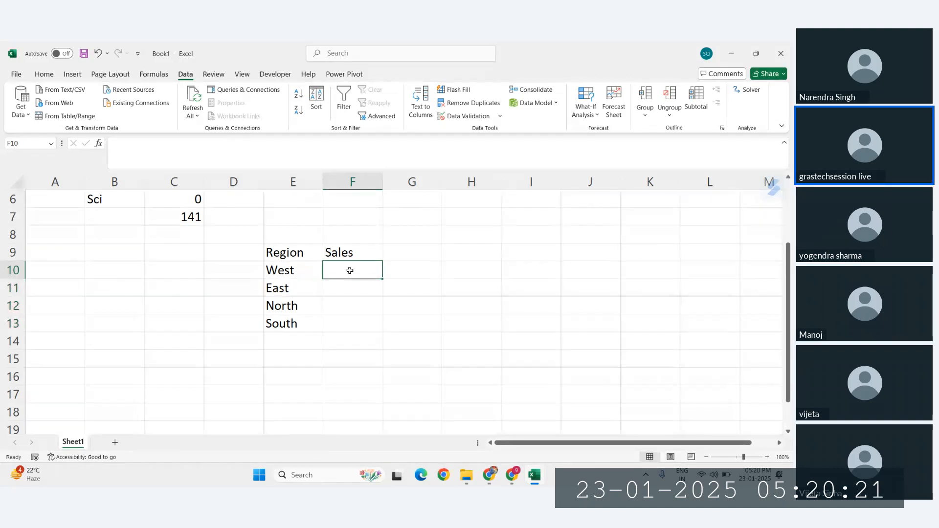
text(56)
key(Return)
text(7)
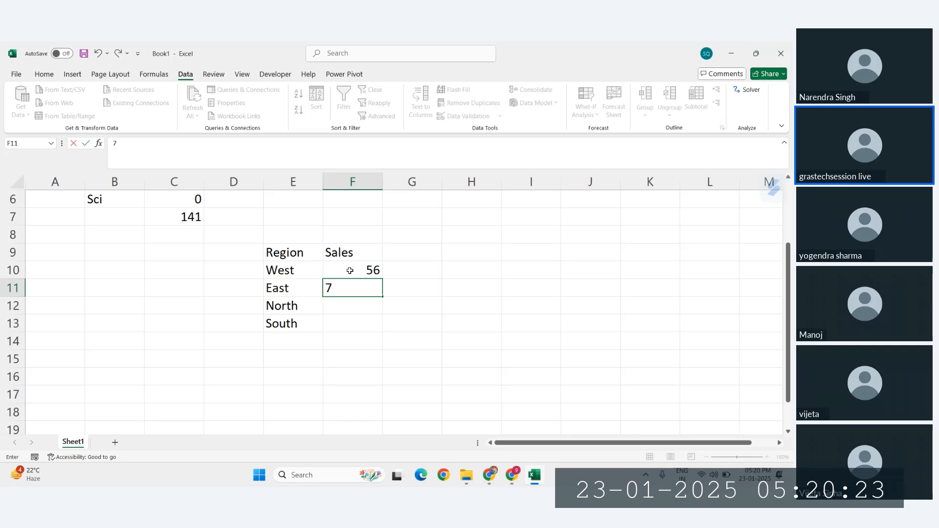
text(8)
key(Return)
text(90)
key(Return)
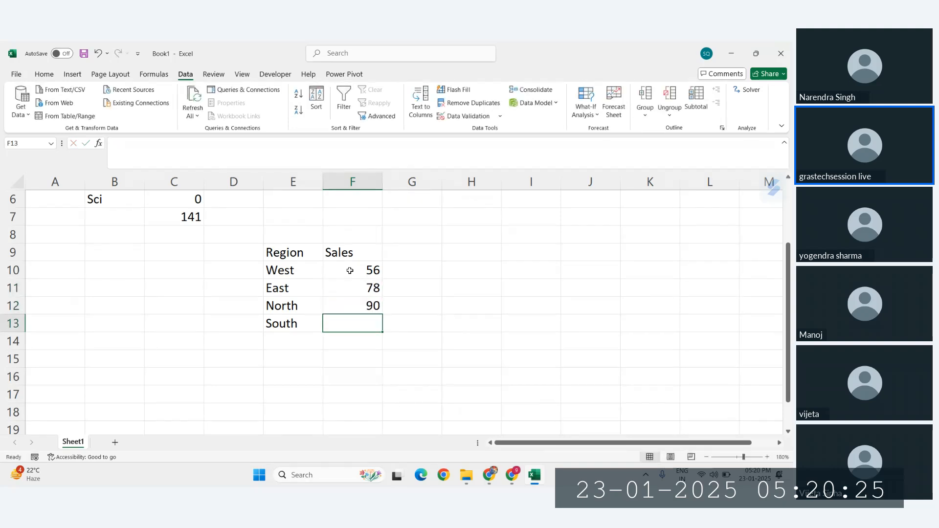
text(120)
key(Return)
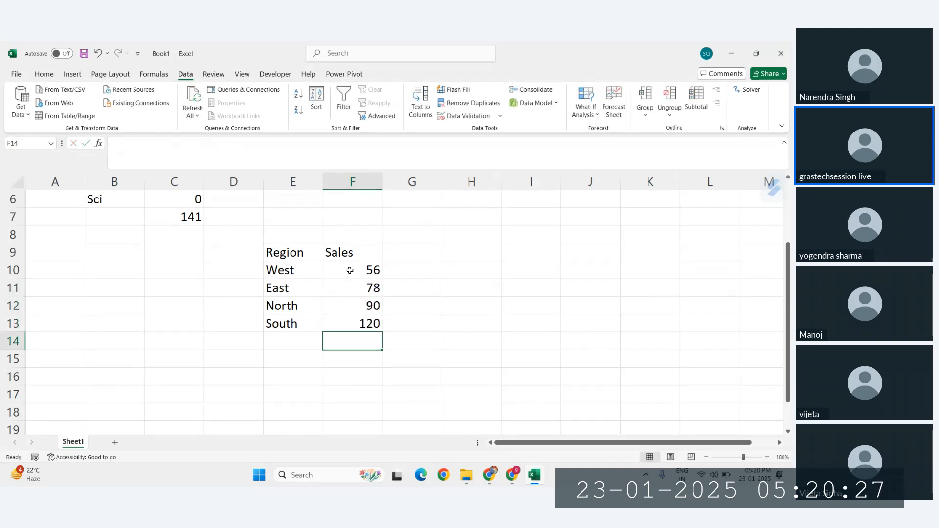
Total the regional sales in F14 with a SUM of F10:F13
key(alt+equal)
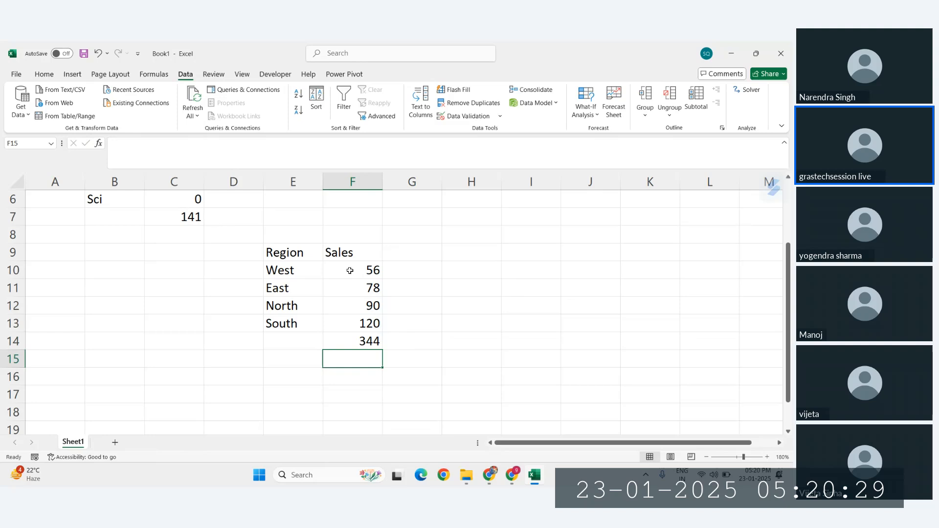
click(367, 341)
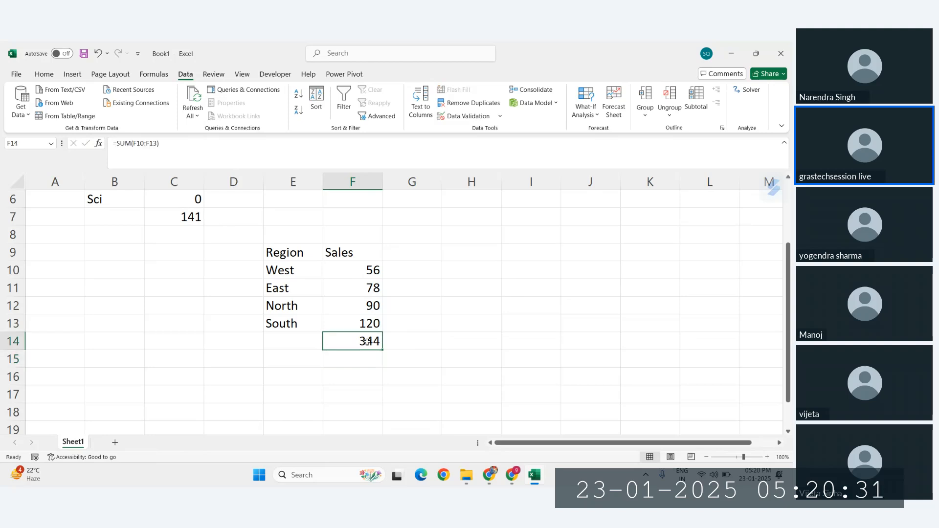
click(439, 330)
click(362, 340)
Examine each region and its sales figure in the table at E10:F13
drag(293, 272, 380, 321)
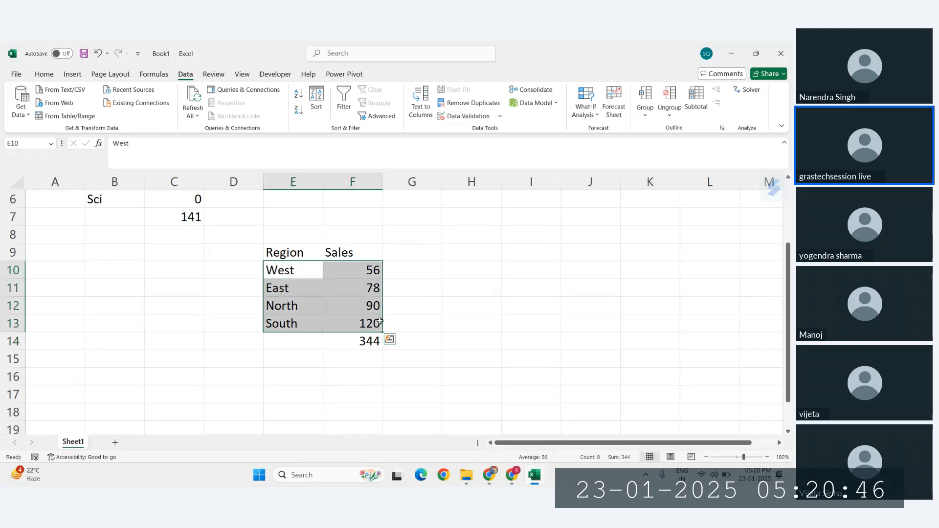
click(372, 271)
click(370, 282)
click(367, 304)
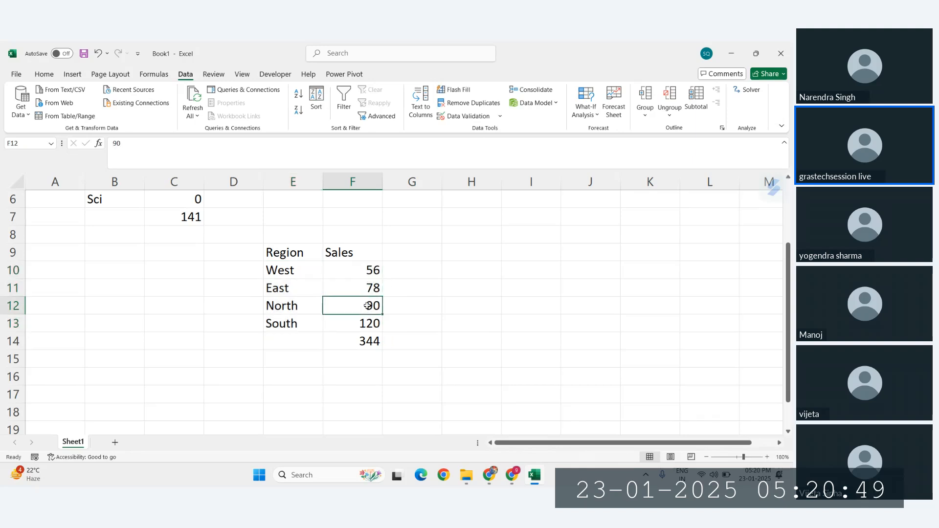
click(367, 317)
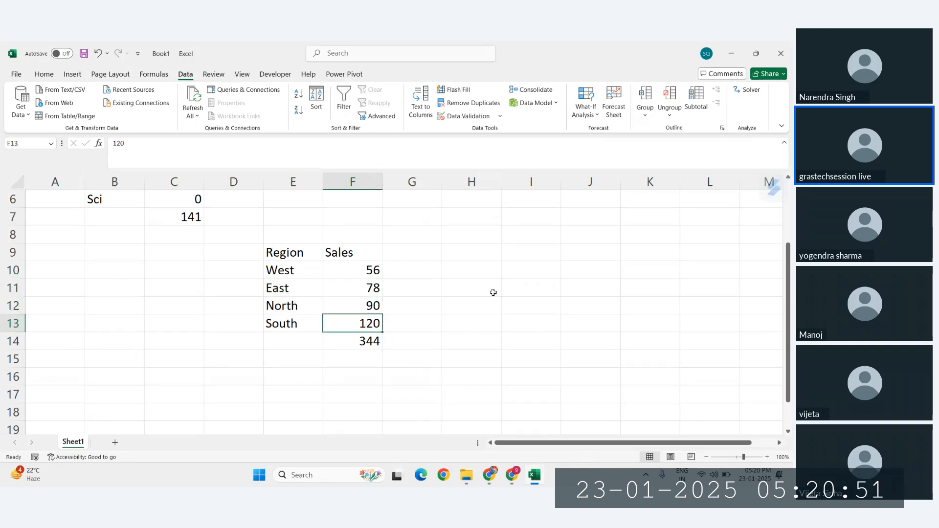
click(497, 288)
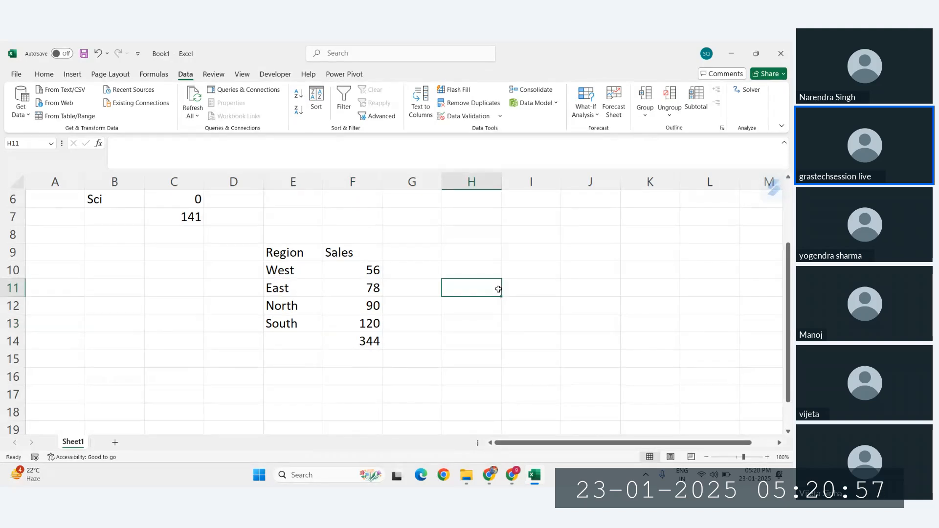
click(368, 269)
click(304, 272)
click(366, 264)
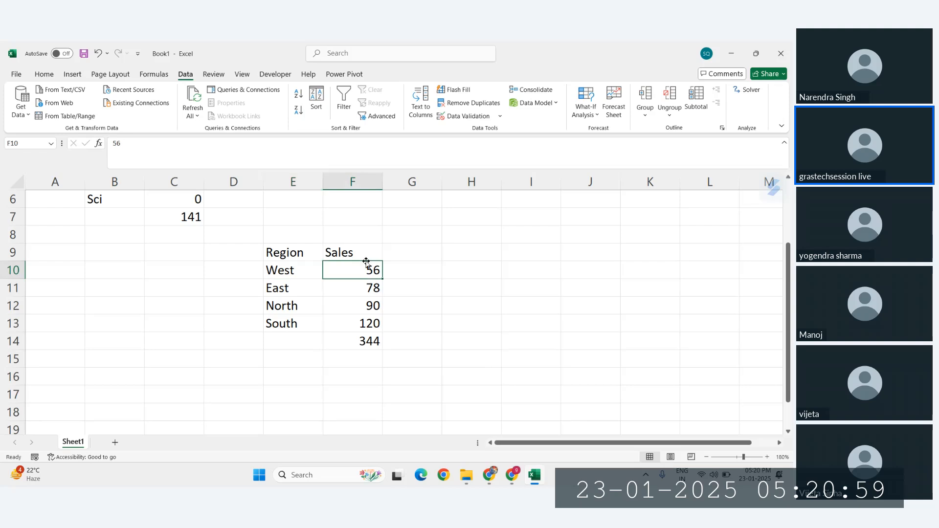
click(294, 290)
click(362, 288)
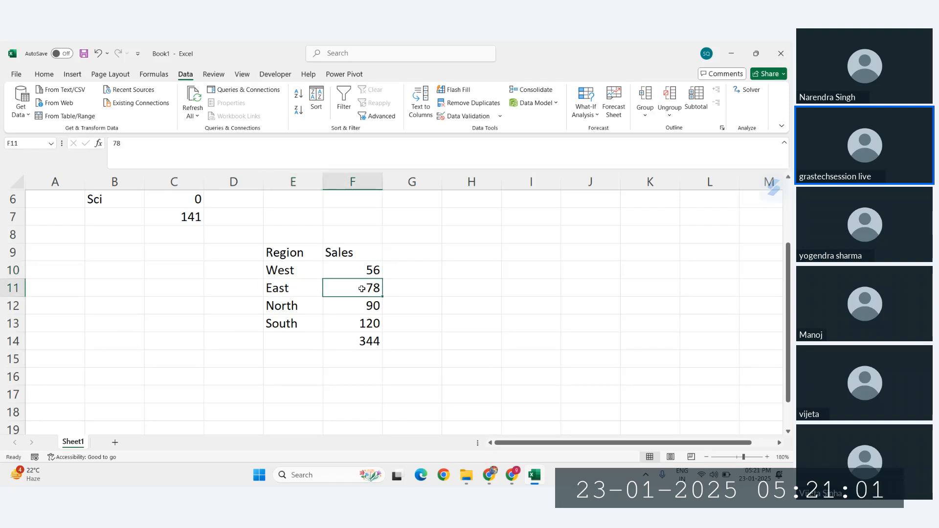
click(291, 307)
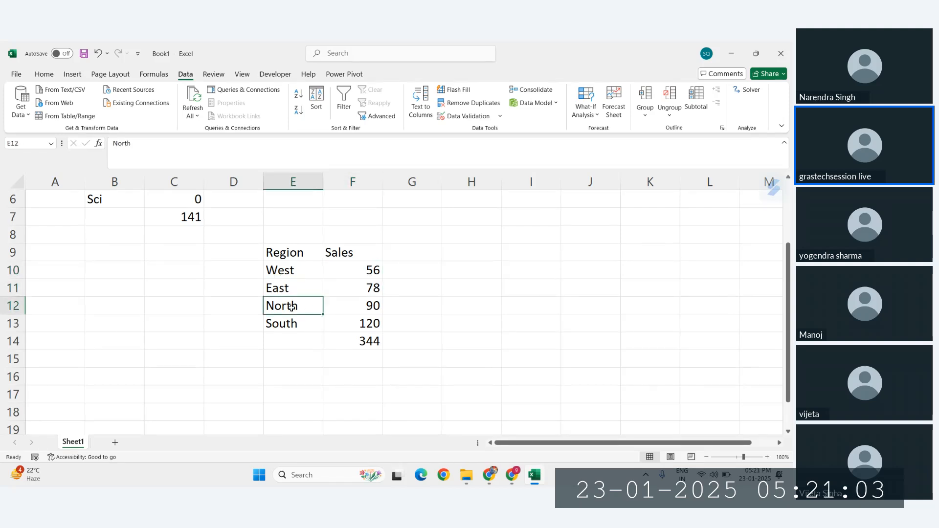
Select the sales total in F14 and open Solver
click(356, 339)
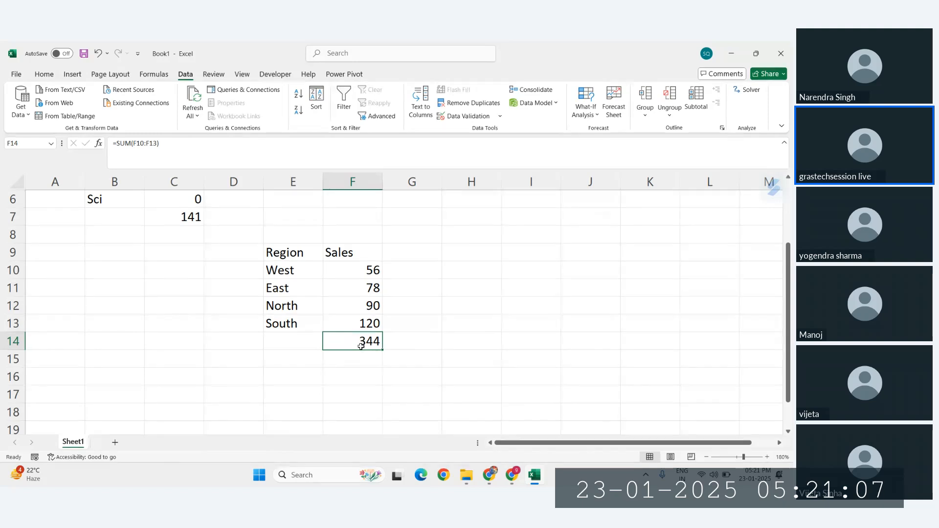
click(746, 90)
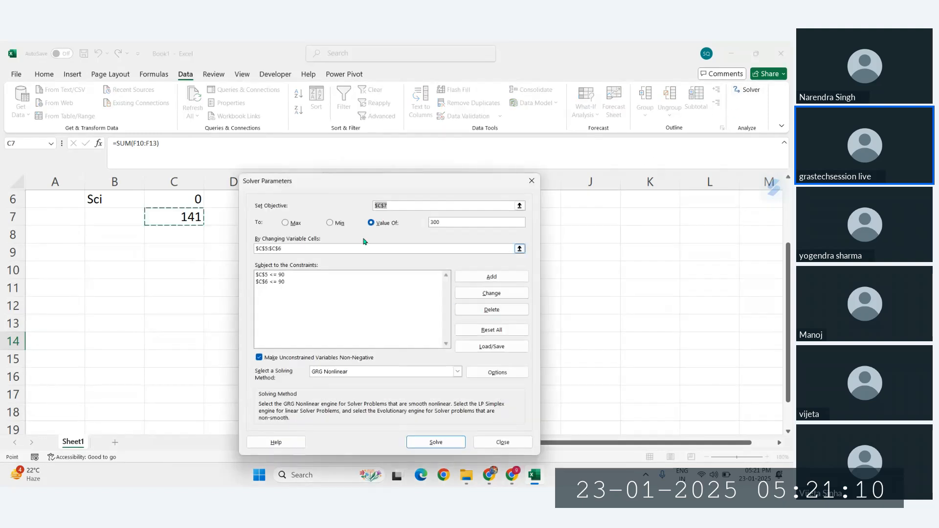
click(448, 226)
double_click(445, 221)
key(BackSpace)
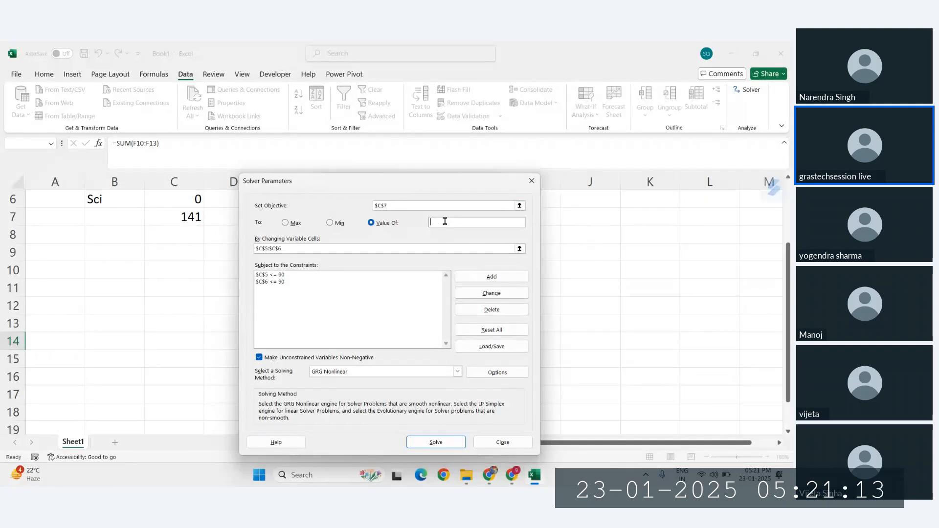
text(500)
drag(413, 186, 639, 182)
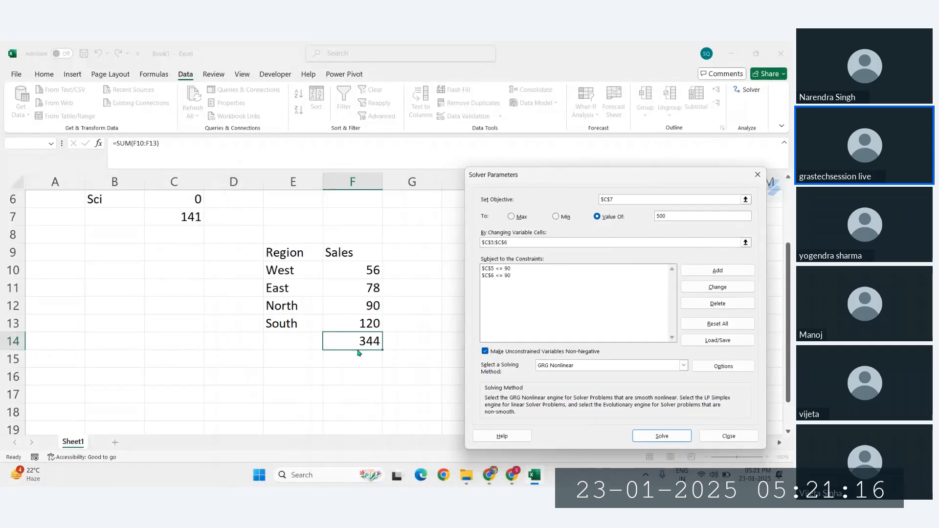
click(632, 200)
key(BackSpace)
key(BackSpace)
key(BackSpace)
key(BackSpace)
key(BackSpace)
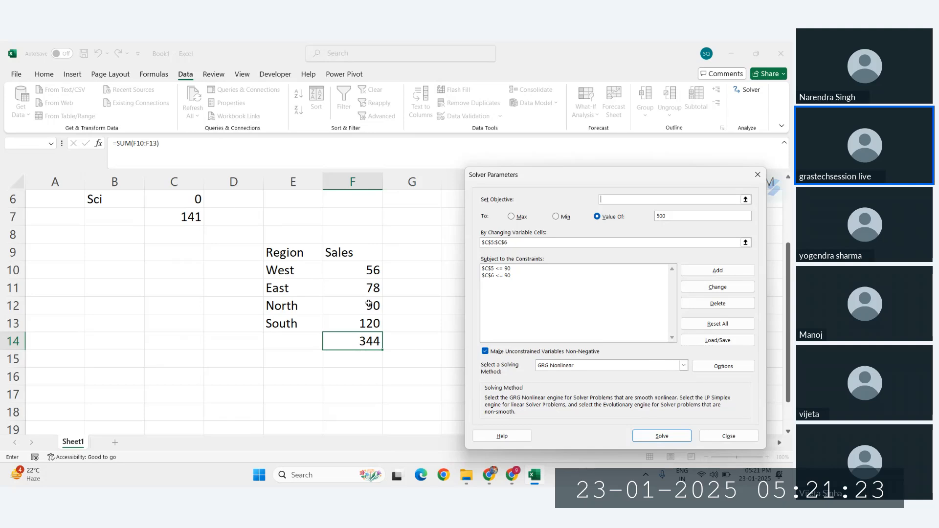
click(364, 346)
Reset all Solver settings, and set the objective to F14 with a target value of 500
click(717, 324)
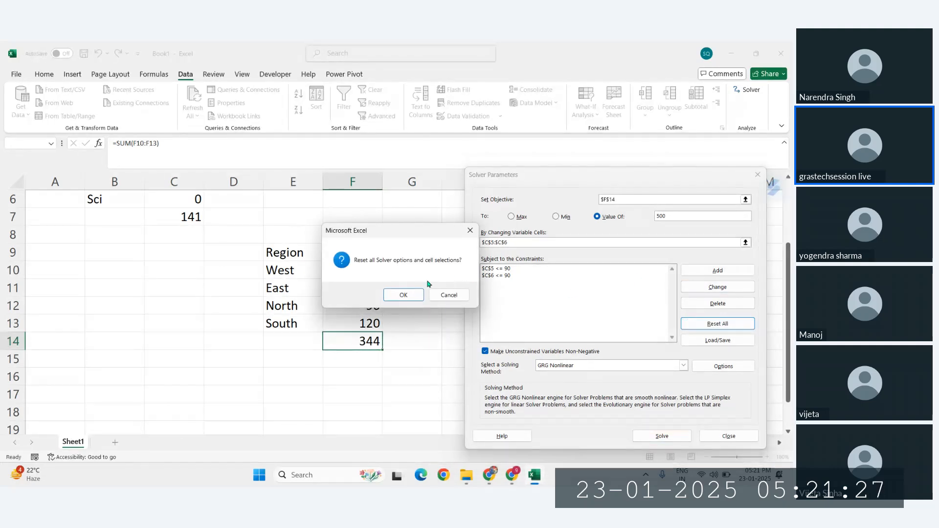
click(398, 294)
click(622, 200)
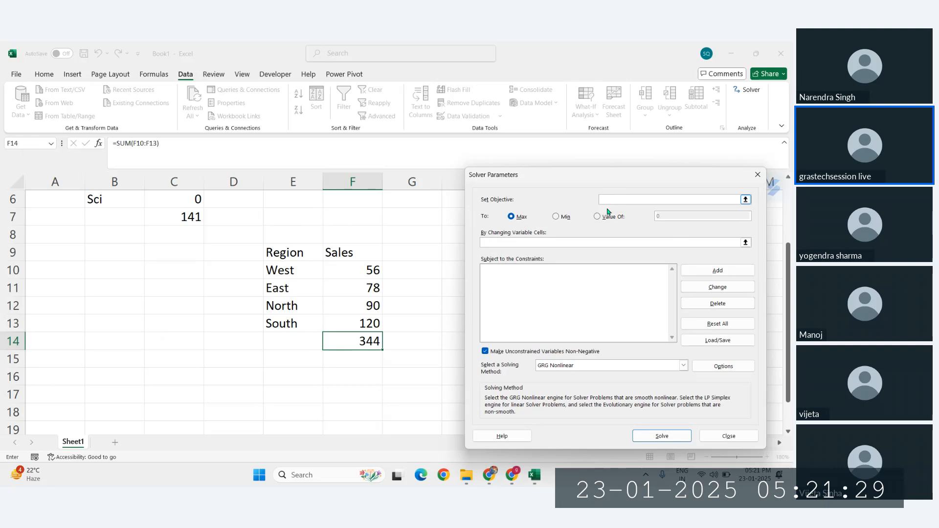
click(363, 343)
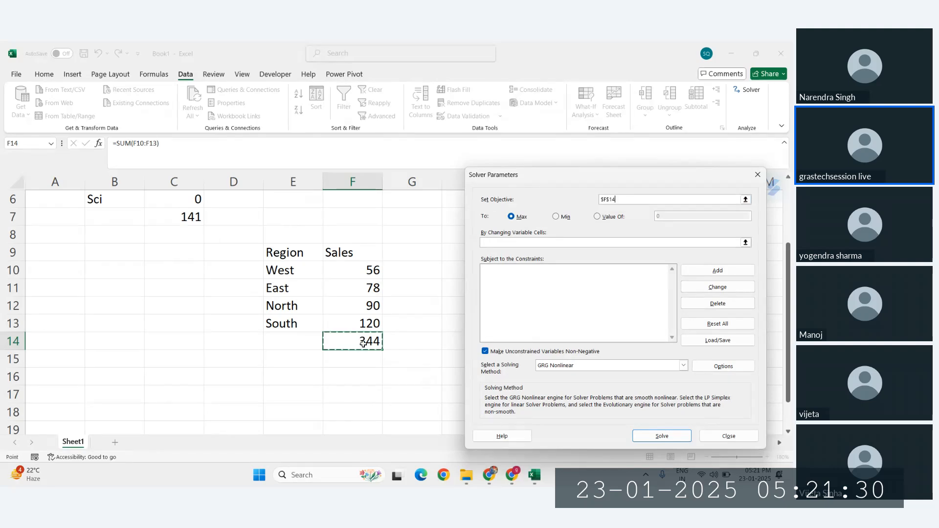
click(597, 216)
click(690, 217)
key(BackSpace)
text(50)
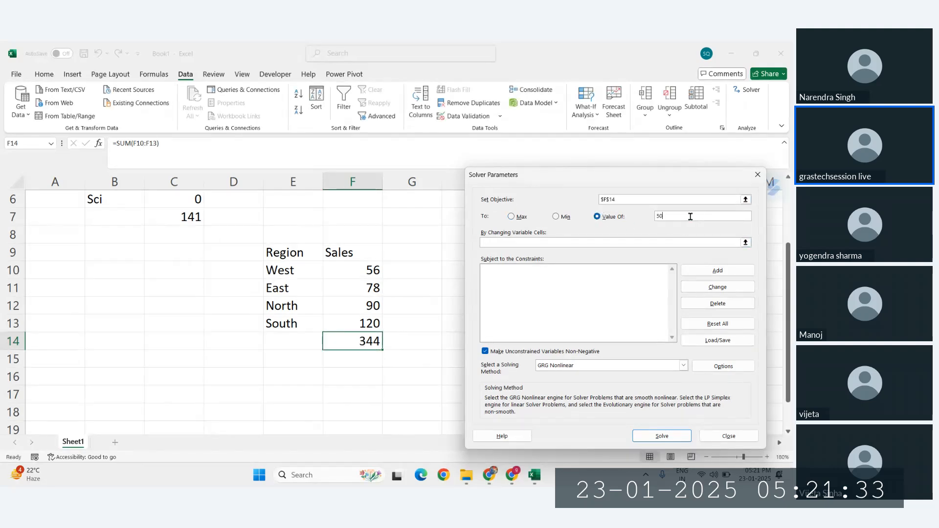
text(0)
Add Solver constraints limiting the West and East sales in F10 and F11 to at most 140 each
click(717, 270)
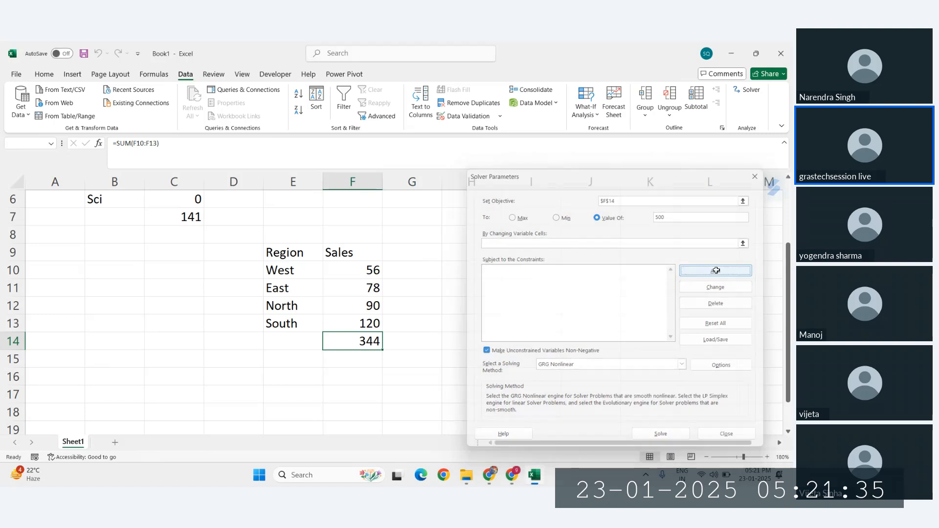
click(368, 273)
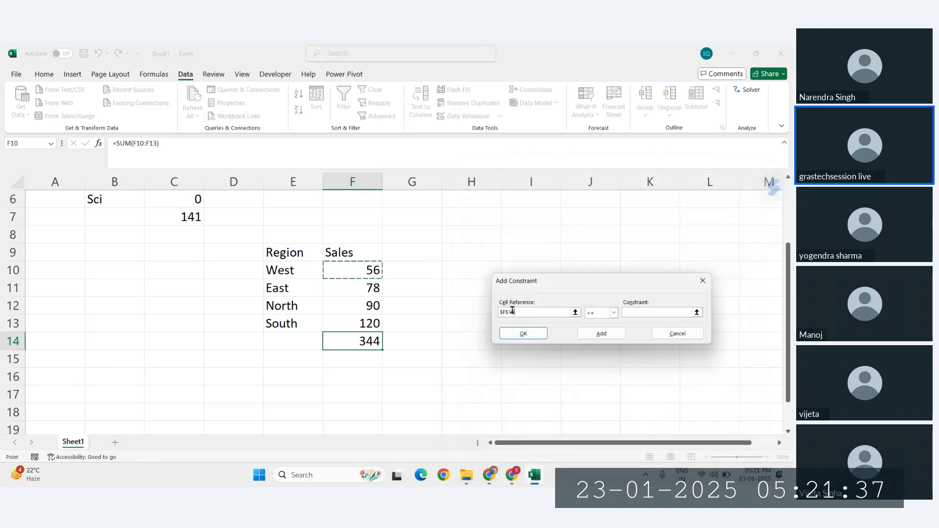
click(634, 312)
text(1)
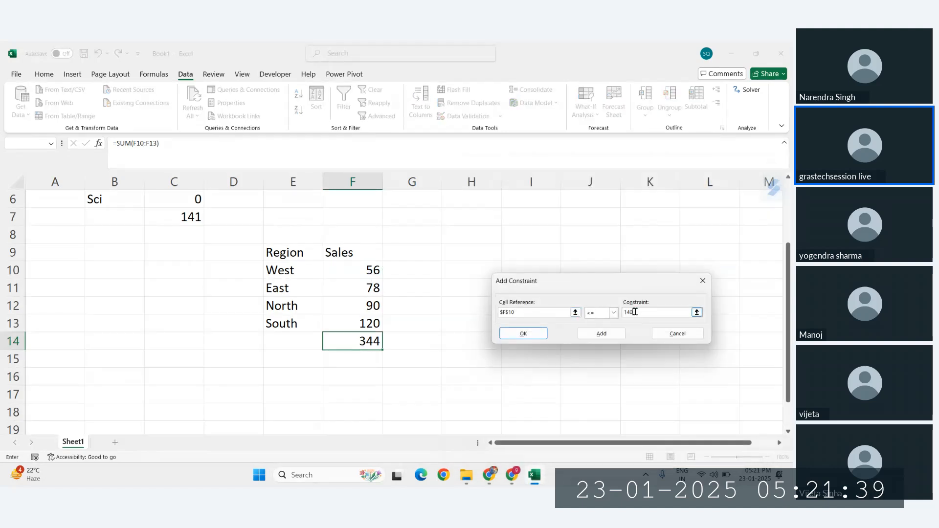
text(40)
click(601, 333)
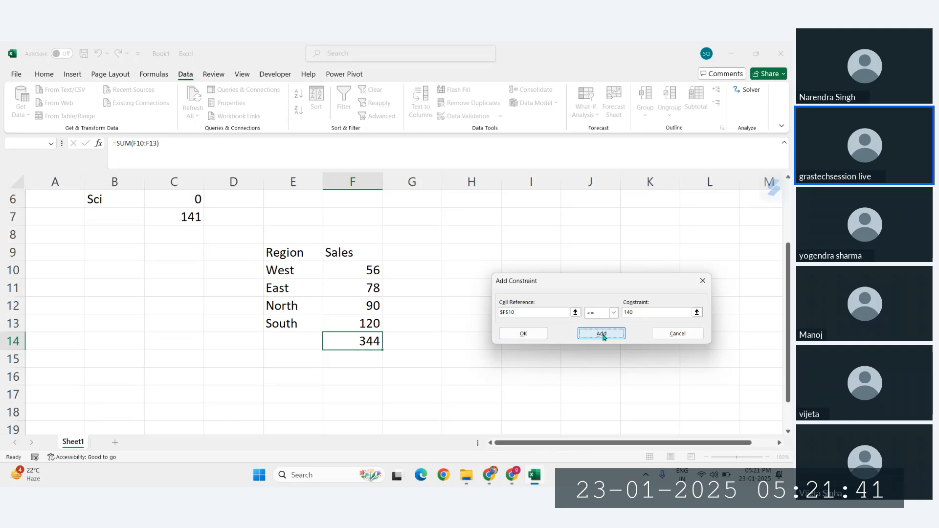
click(357, 289)
click(637, 312)
text(1)
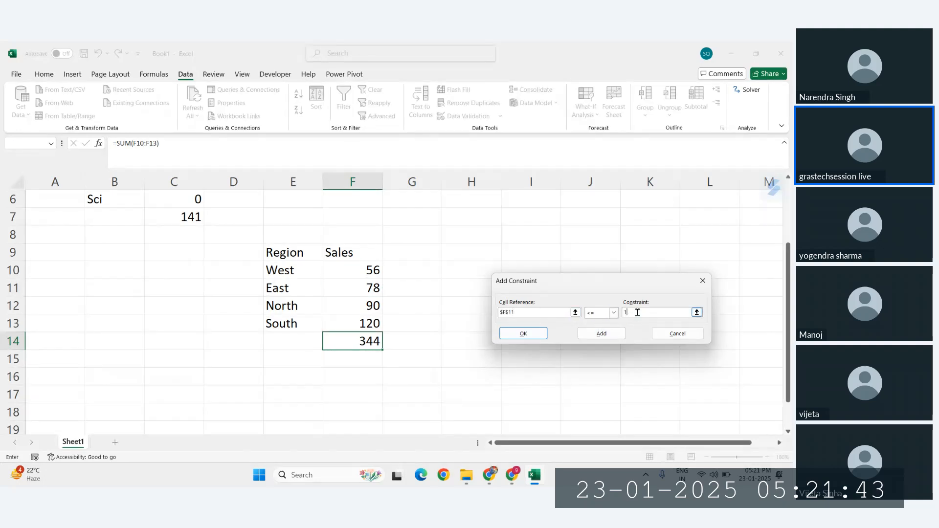
text(40)
click(601, 333)
Add Solver constraints limiting the North and South sales in F12 and F13 to at most 140 each
click(367, 305)
click(631, 311)
text(140)
click(615, 331)
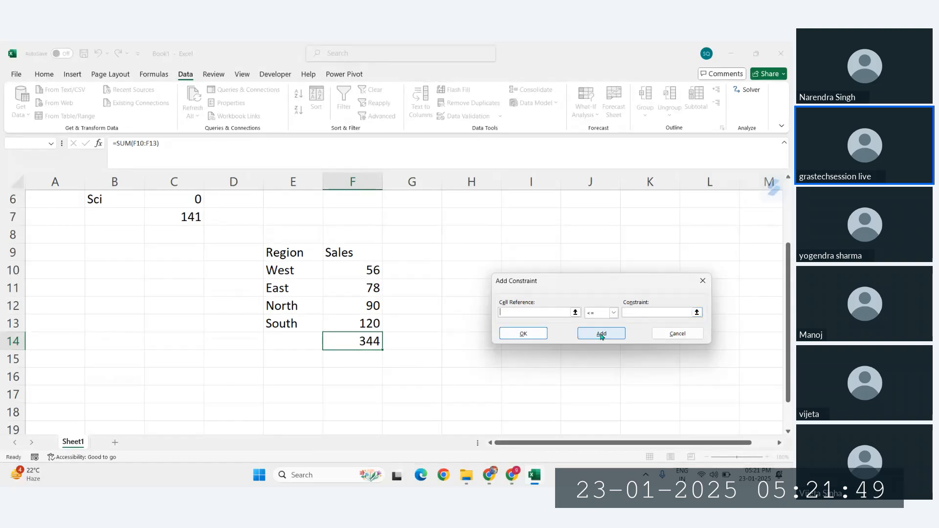
click(366, 324)
click(643, 312)
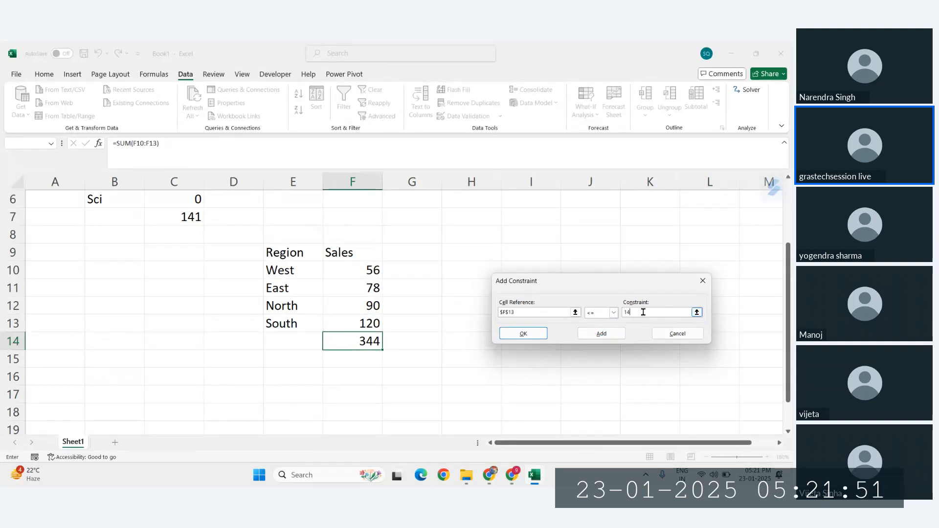
text(14)
click(522, 333)
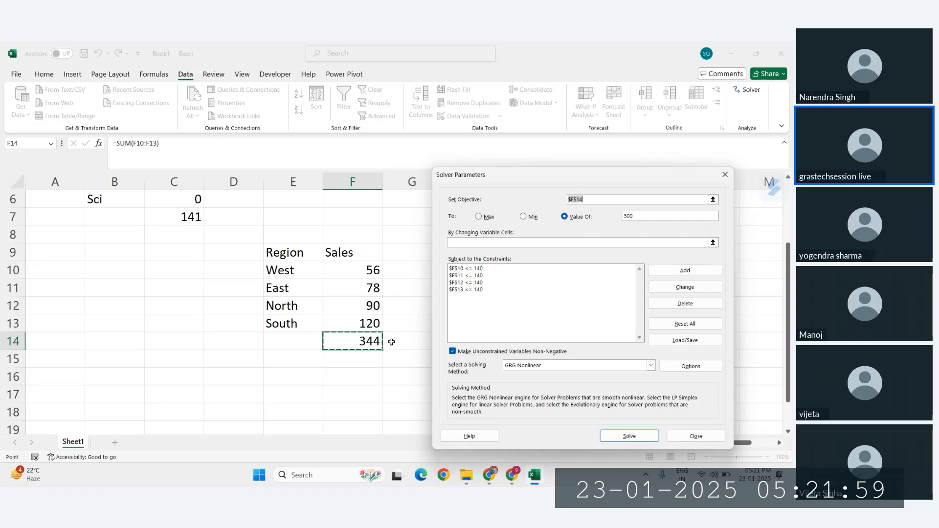
Specify F10:F13 as the changing variable cells, solve for the target and keep the Solver solution
click(626, 435)
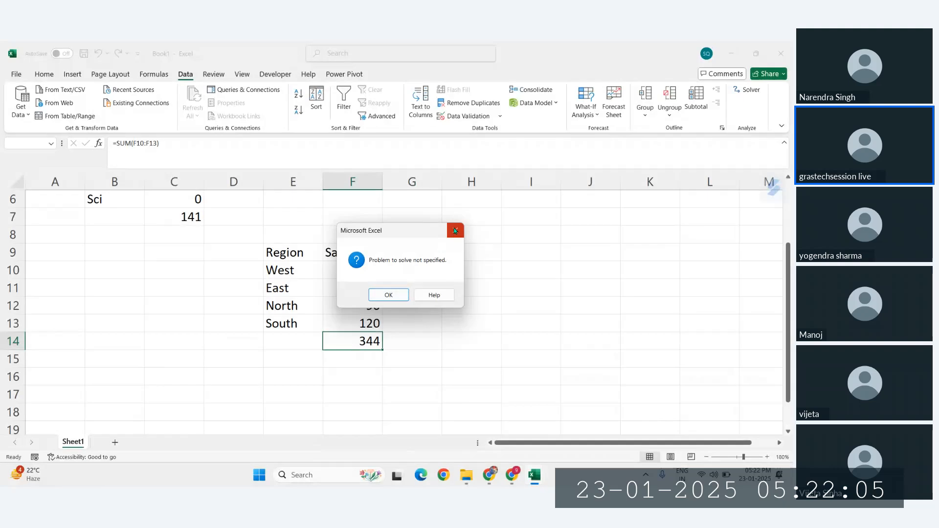
click(385, 296)
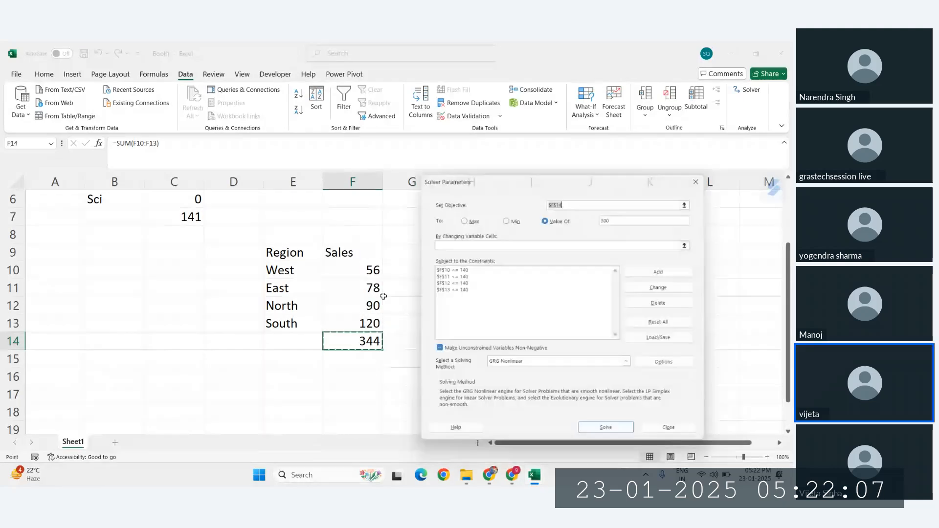
click(490, 242)
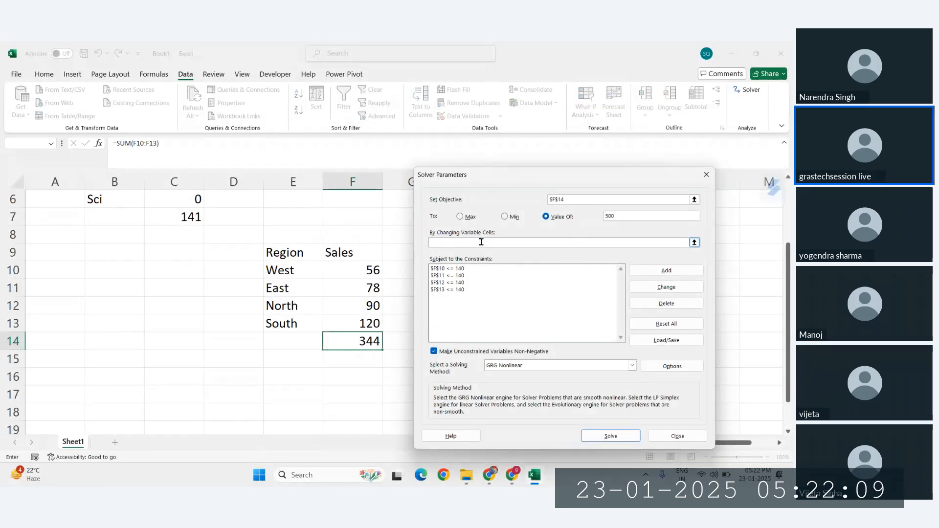
drag(365, 269, 365, 321)
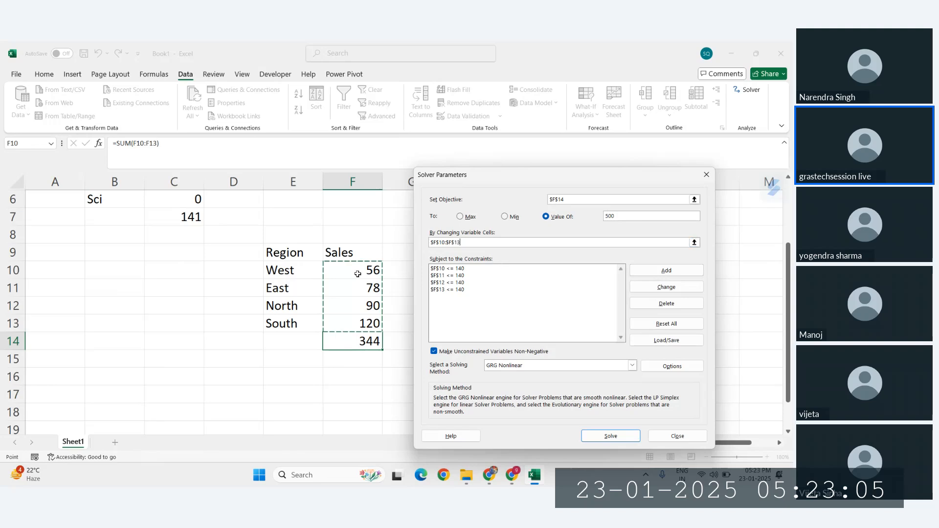
click(611, 436)
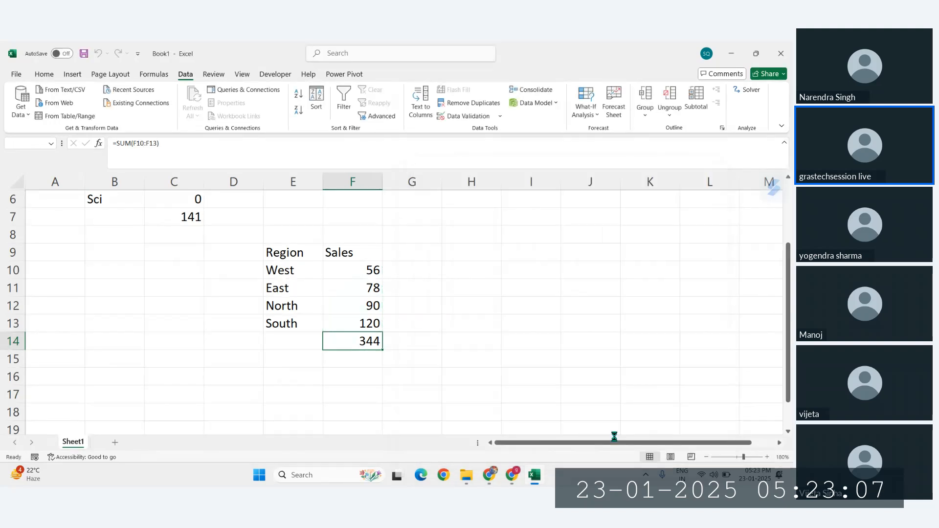
drag(362, 160, 664, 173)
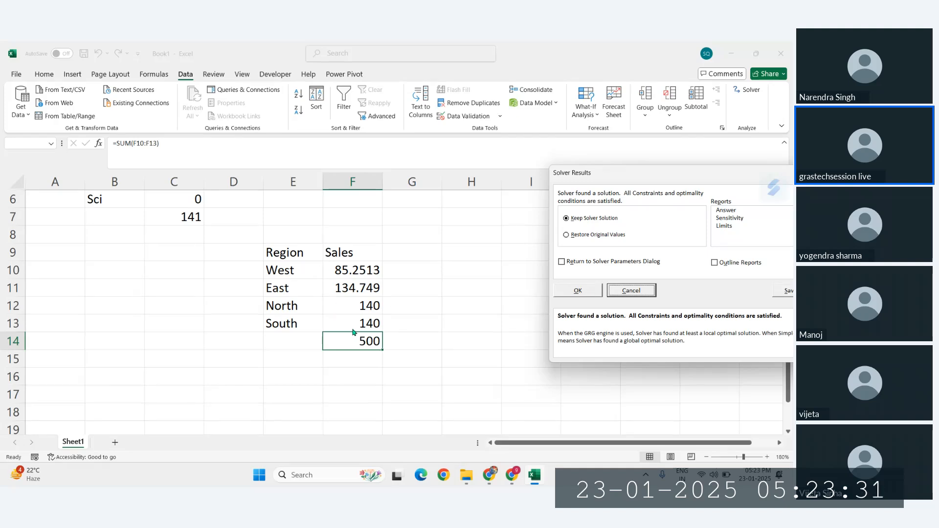
click(578, 289)
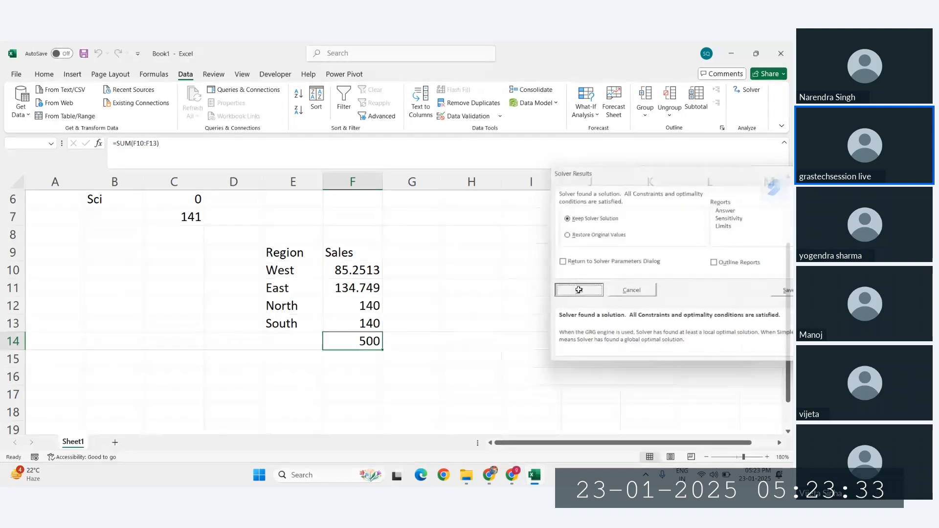
Examine the solved sales figures in F10:F13 and their total in F14 against the constraints
drag(374, 268, 372, 324)
click(457, 327)
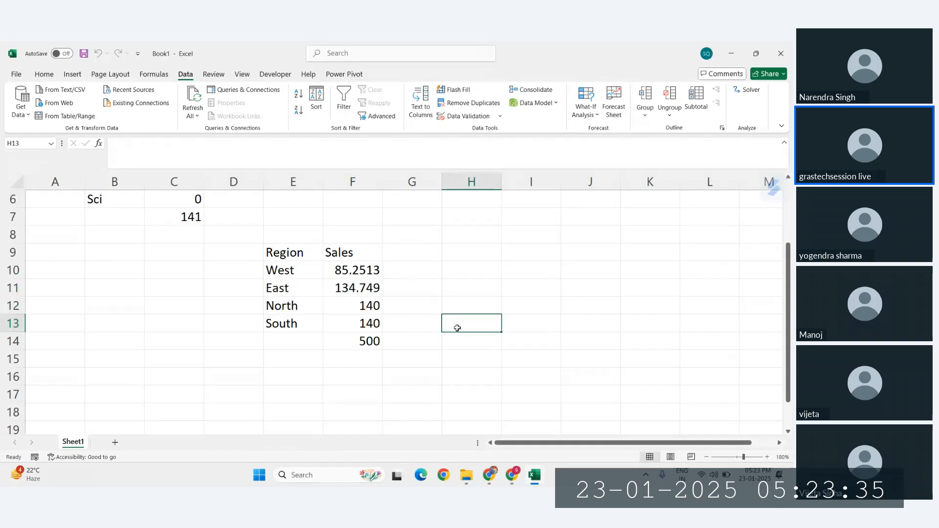
click(387, 339)
click(352, 341)
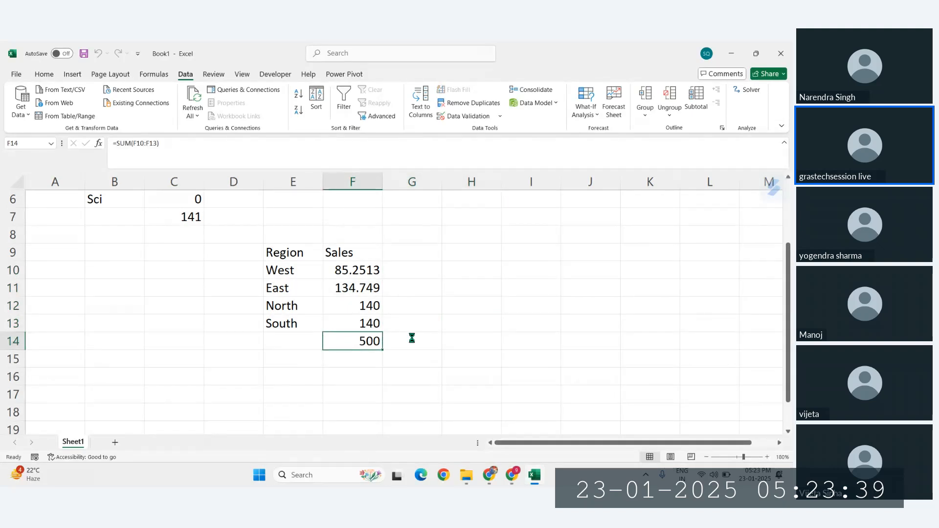
drag(300, 252, 357, 343)
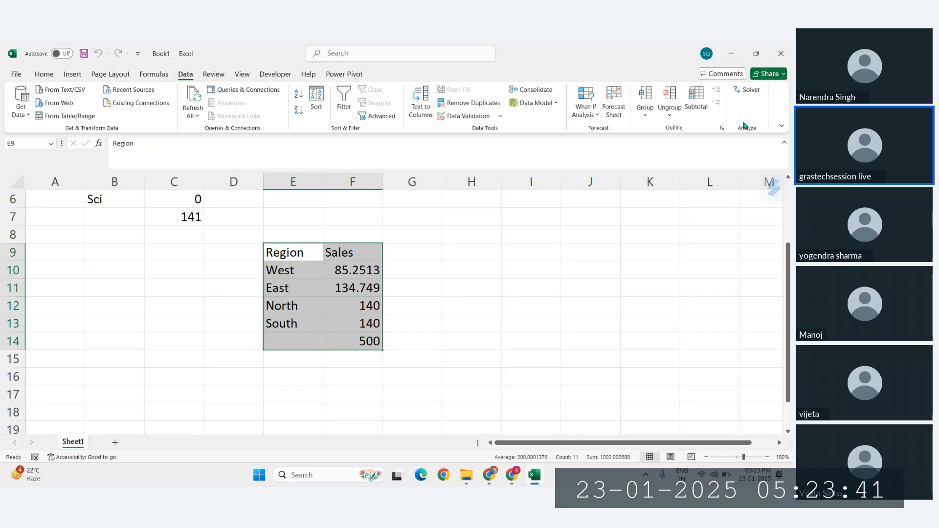
click(576, 321)
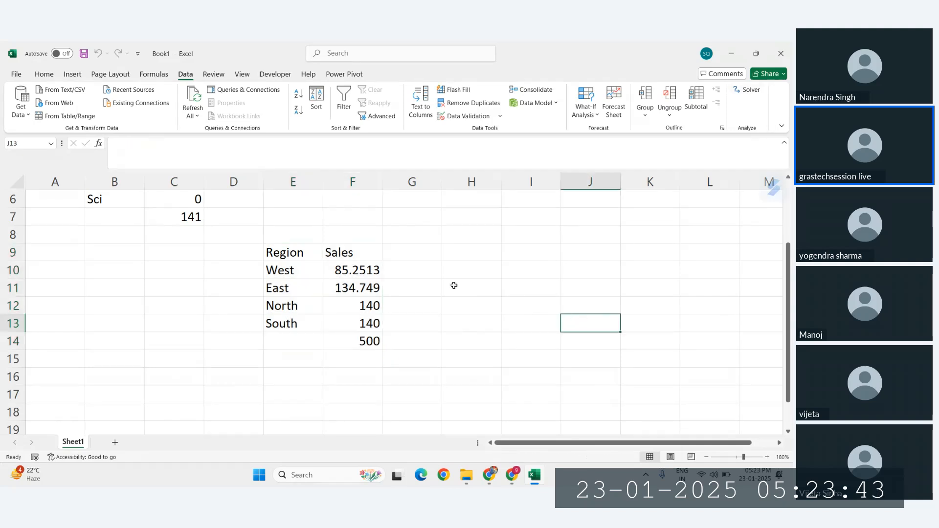
drag(325, 270, 373, 345)
click(439, 329)
drag(288, 252, 357, 342)
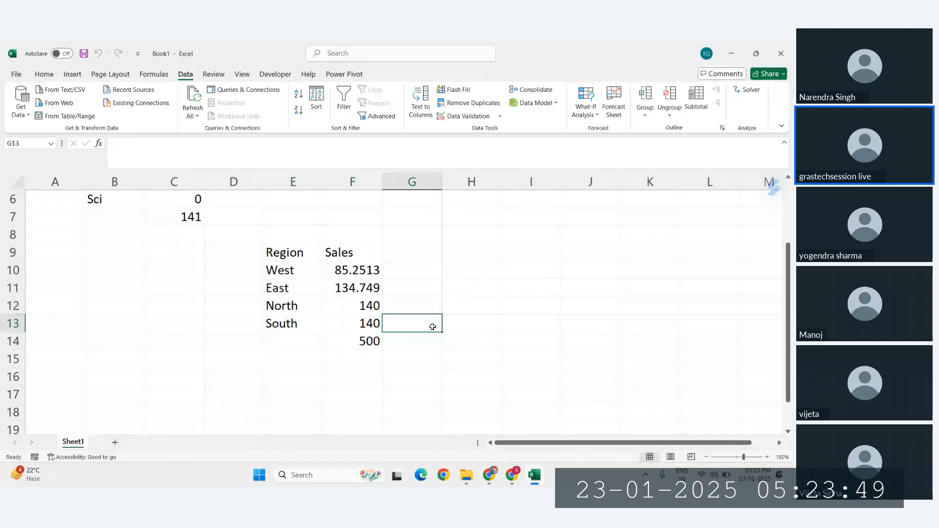
drag(346, 299, 370, 328)
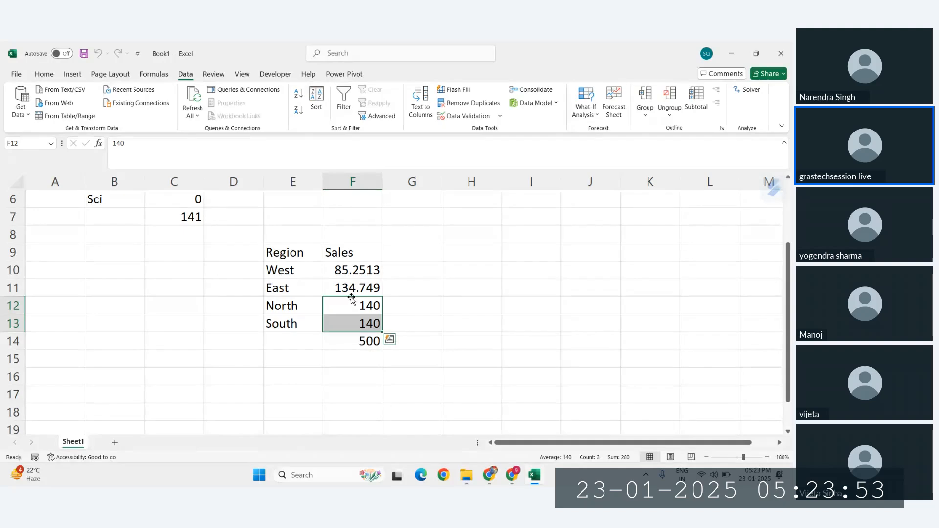
click(338, 279)
Reset all Solver options and cell selections, and close Solver
click(749, 92)
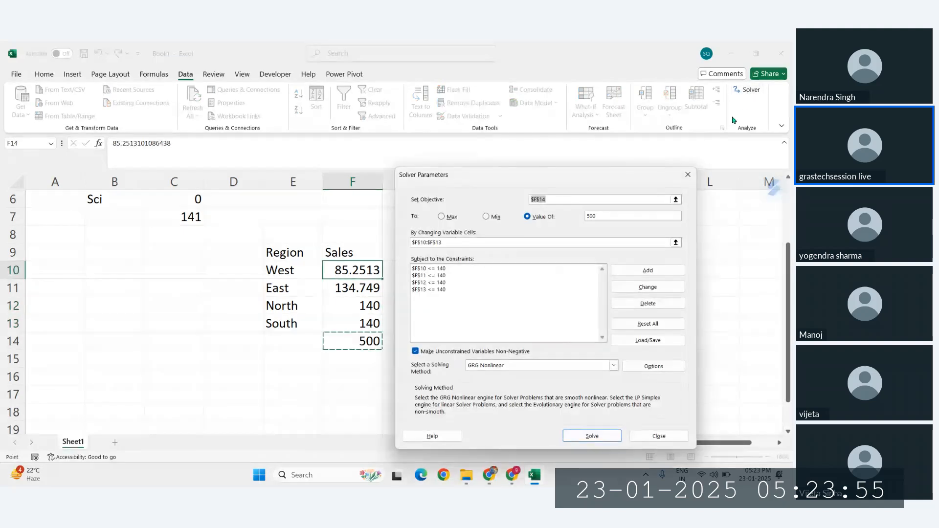
click(658, 325)
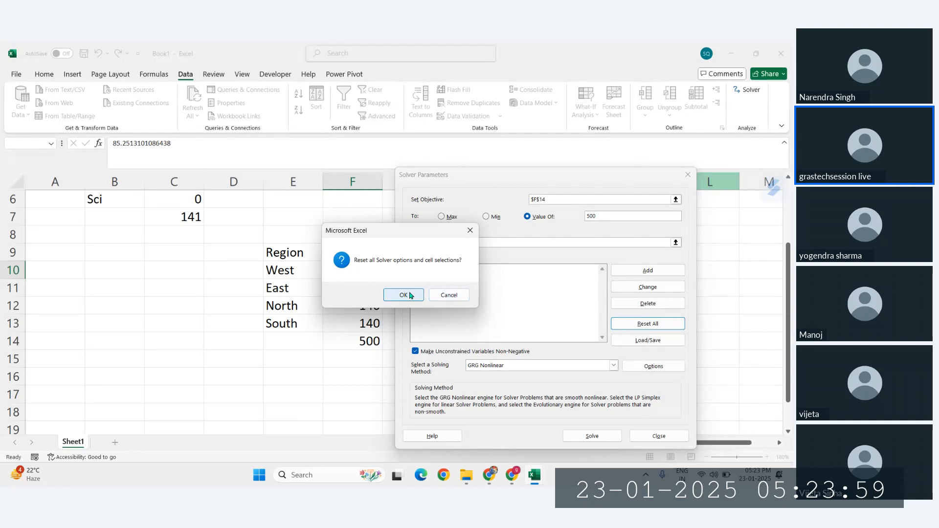
click(398, 294)
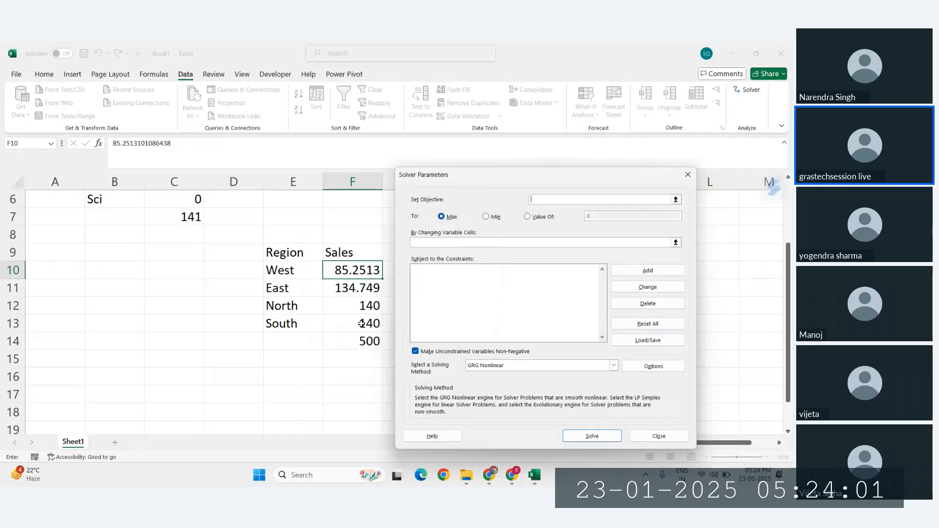
click(653, 436)
click(465, 324)
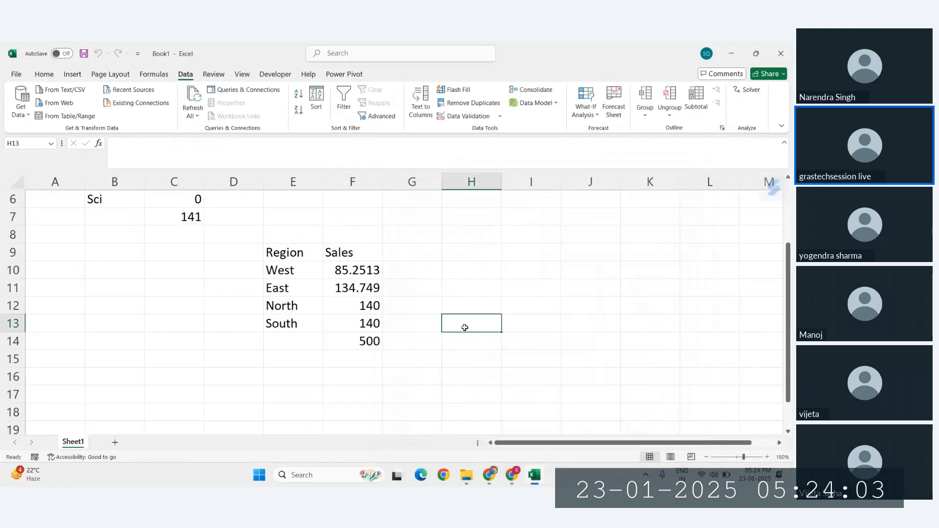
scroll(270, 260, up, 2)
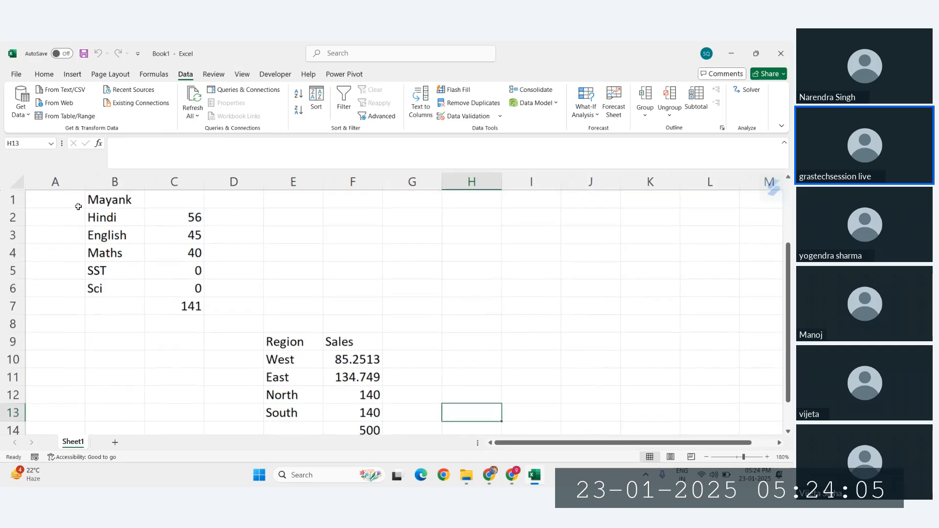
drag(55, 288, 352, 377)
click(422, 266)
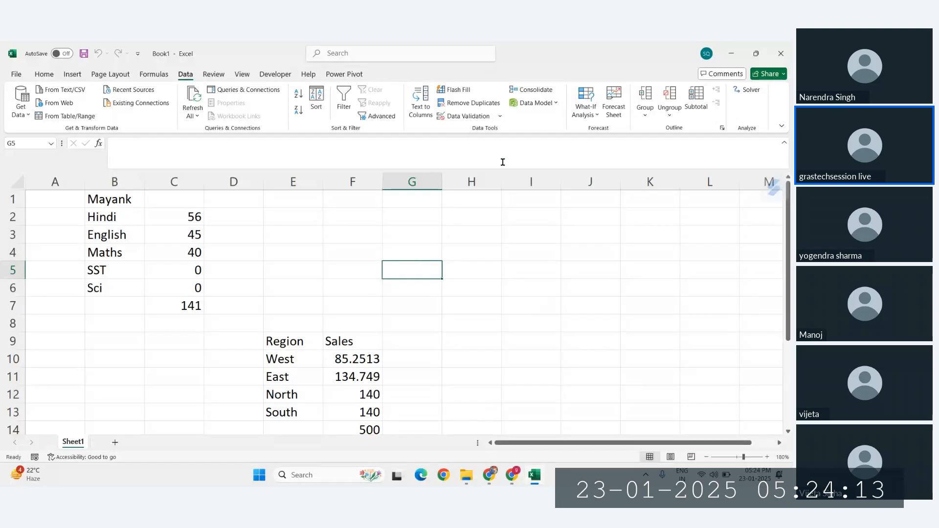
click(519, 255)
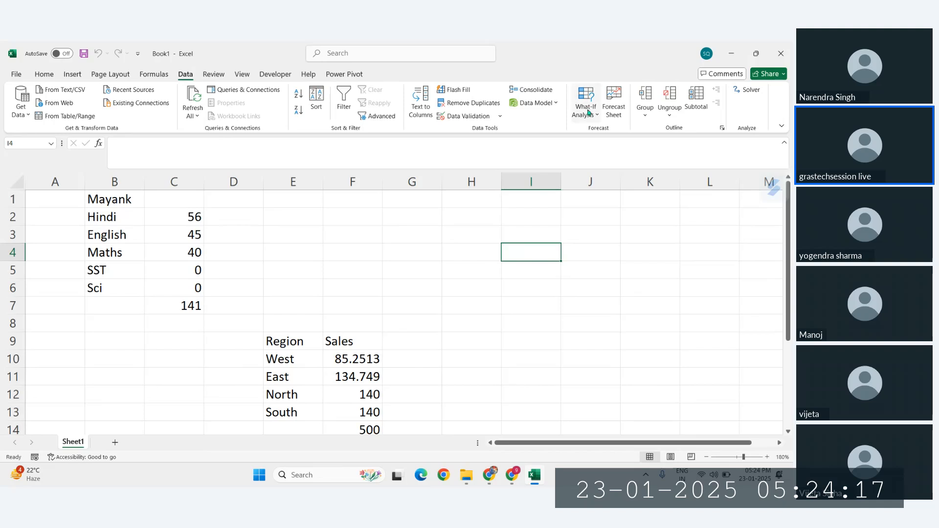
click(588, 112)
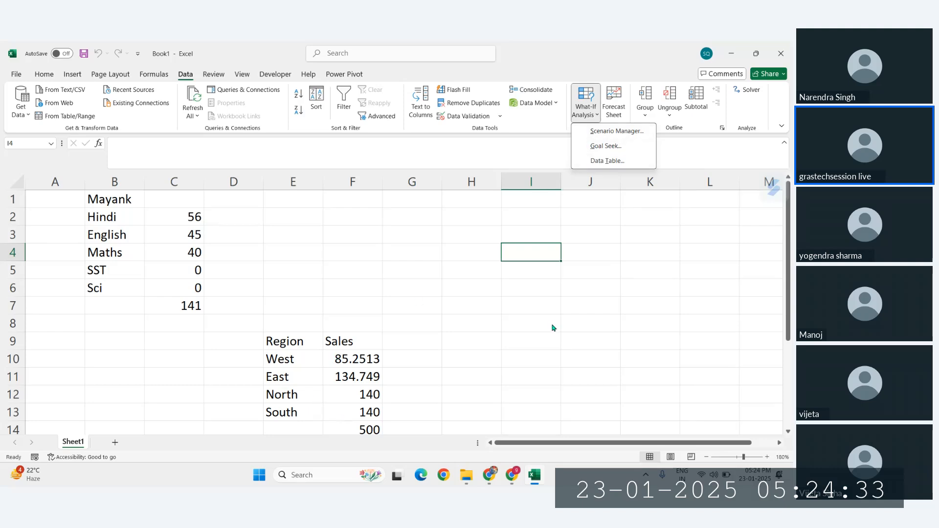
click(214, 279)
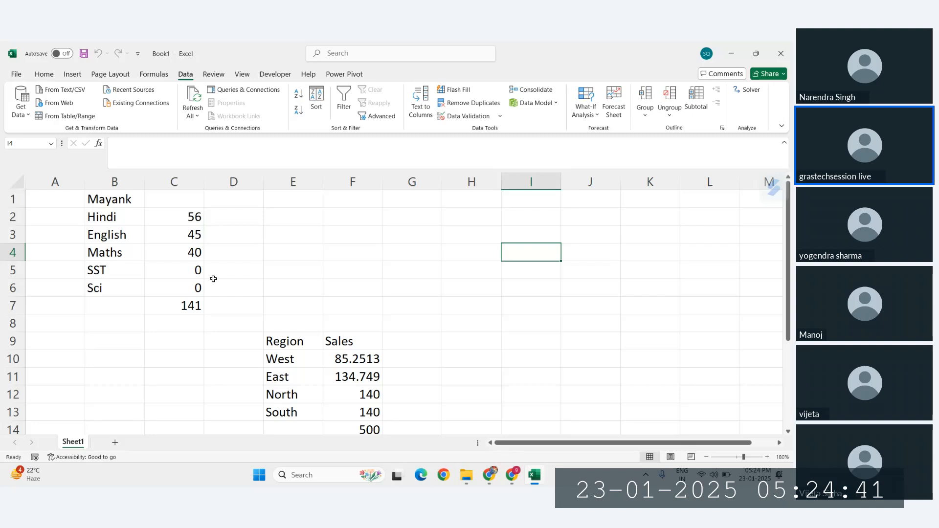
scroll(214, 266, down, 2)
scroll(484, 215, down, 1)
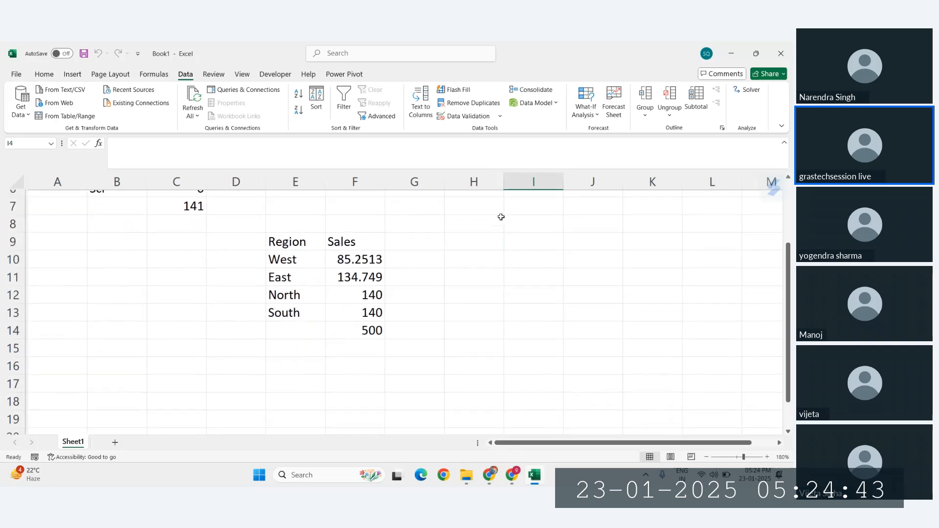
click(585, 110)
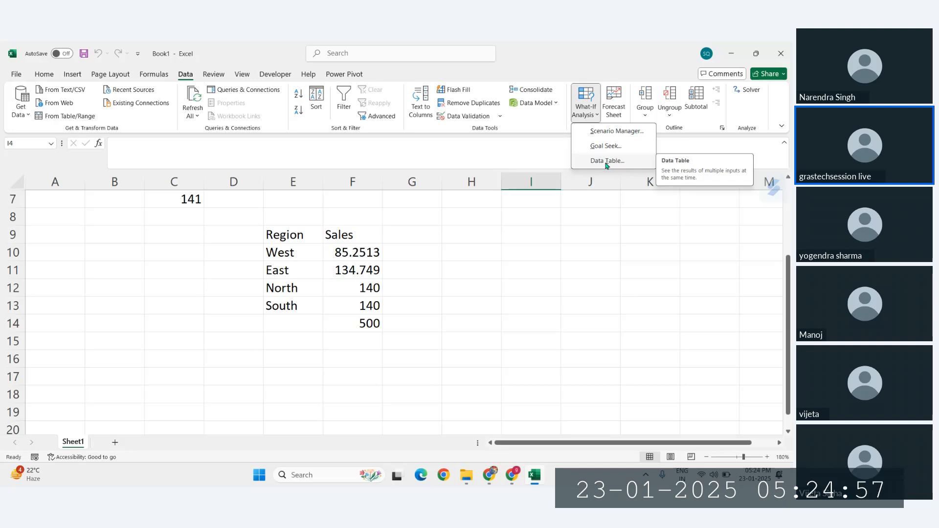
click(505, 335)
Enter the heading MFG in cell C23, in the empty area below the sales table
scroll(504, 335, down, 4)
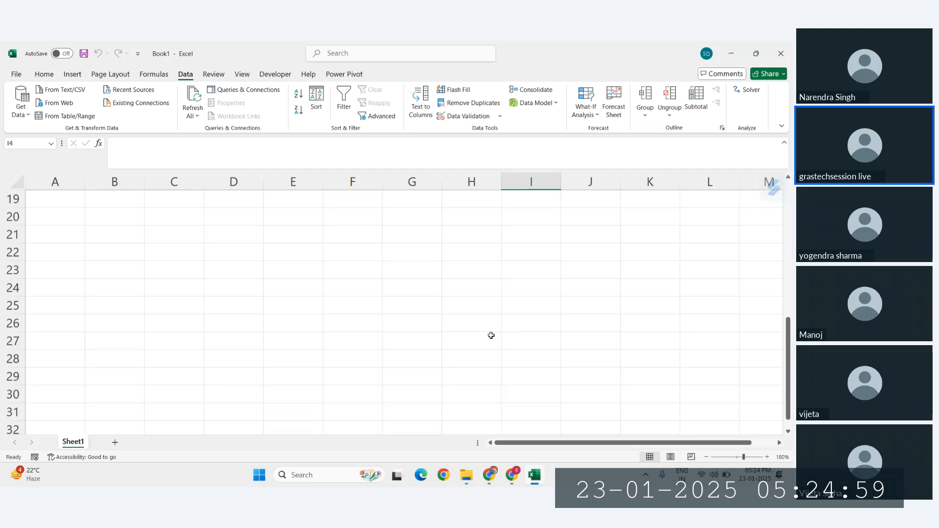
click(180, 240)
click(183, 263)
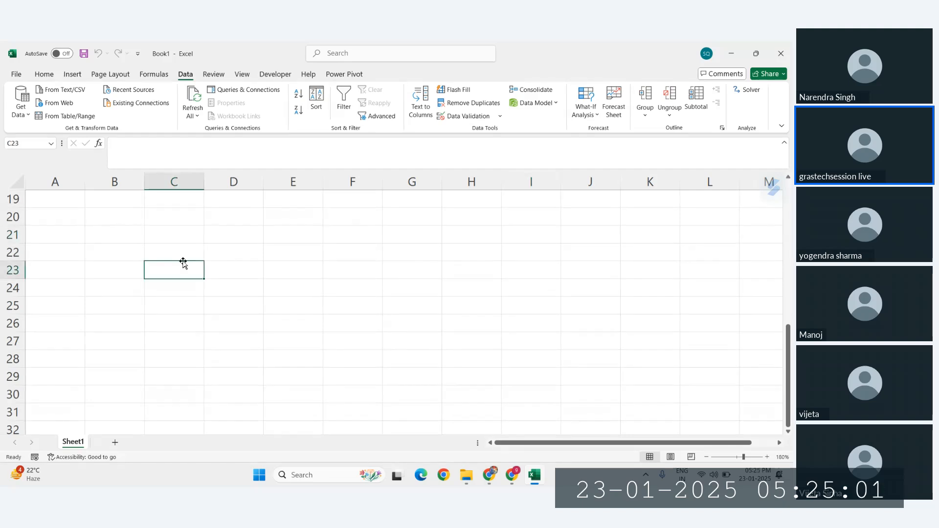
scroll(183, 263, up, 5)
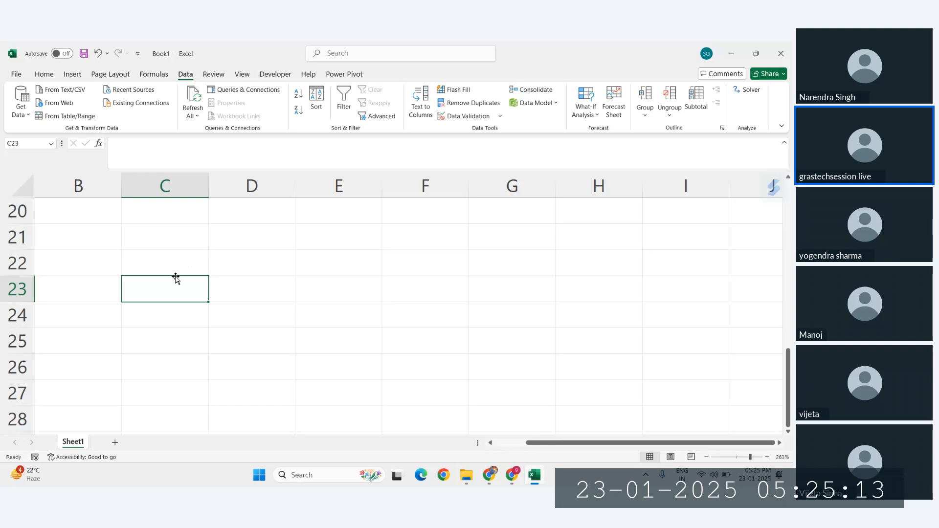
text(MFG)
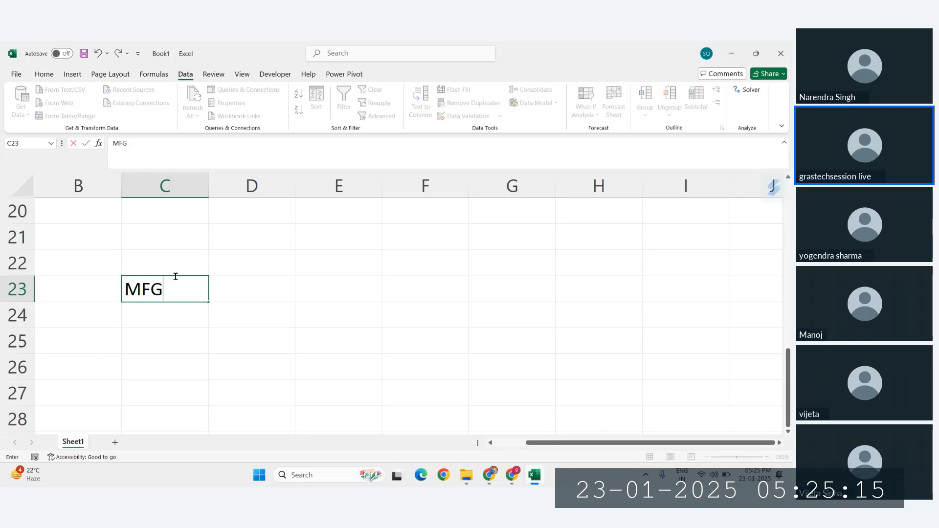
Add a Price label in C24 with the value 15000 beside it in D24
key(Right)
key(Down)
key(Left)
key(Down)
key(Left)
key(Up)
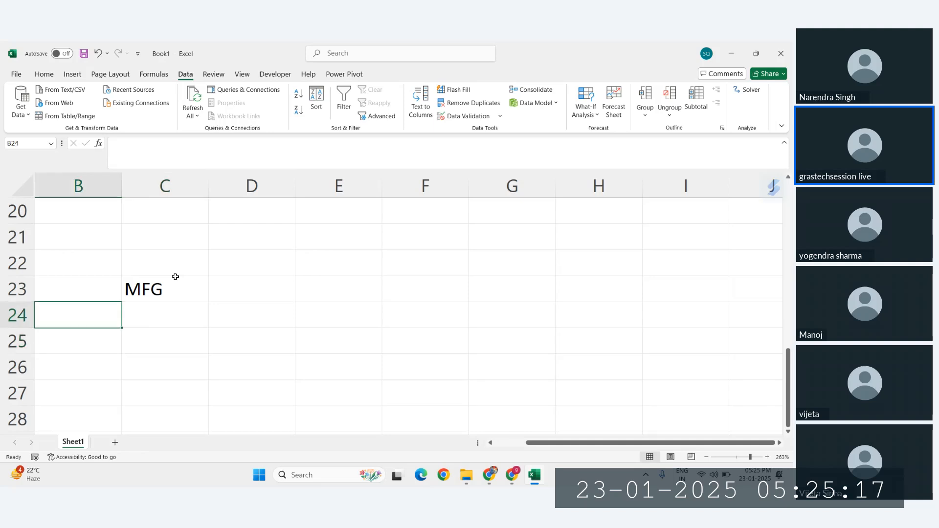
key(Right)
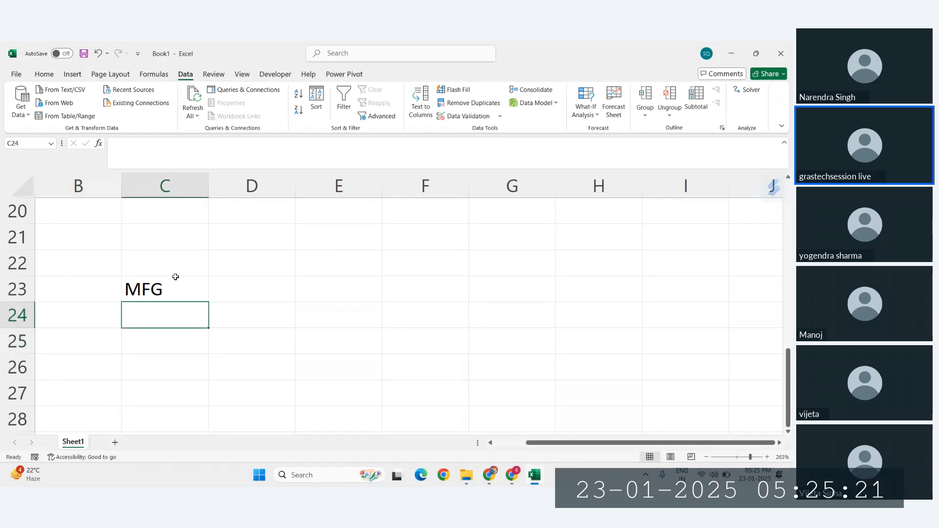
text(Price)
key(Tab)
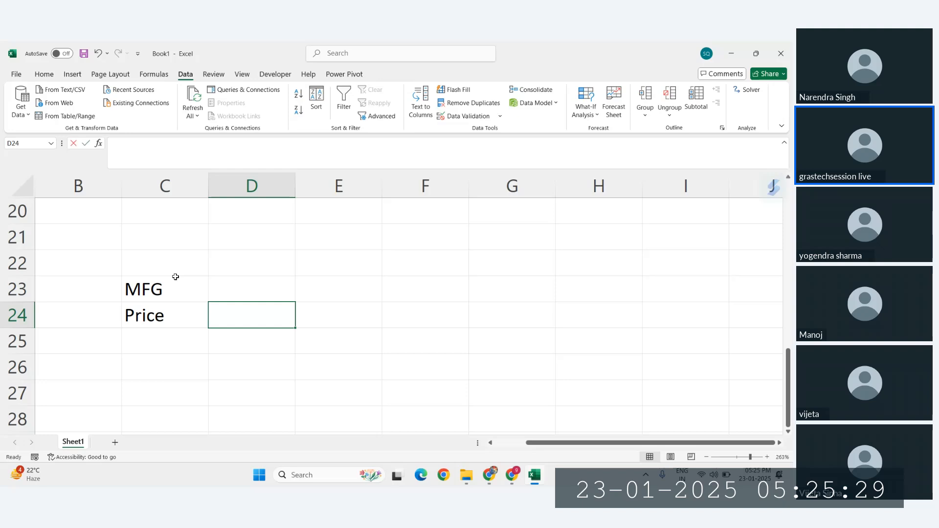
text(15000)
key(Return)
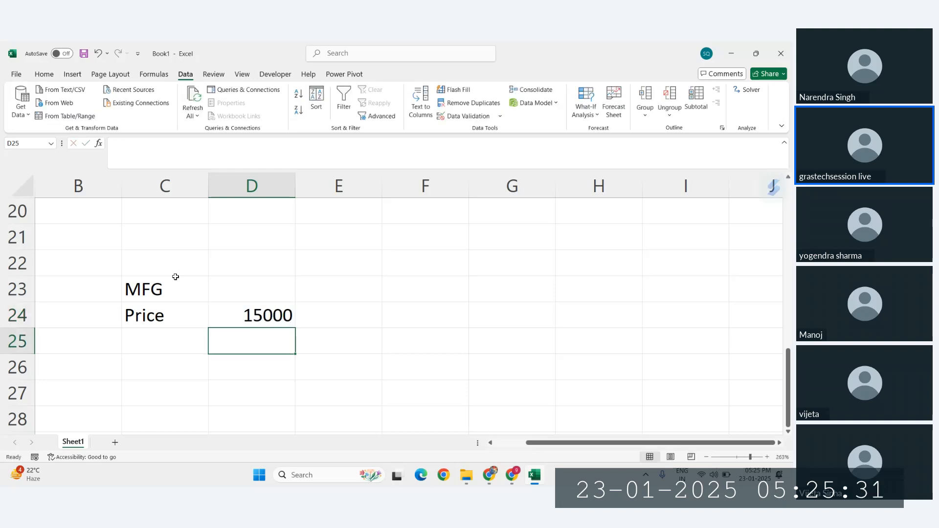
Add a Volume label in C25 with the value 5000 beside it in D25
key(Left)
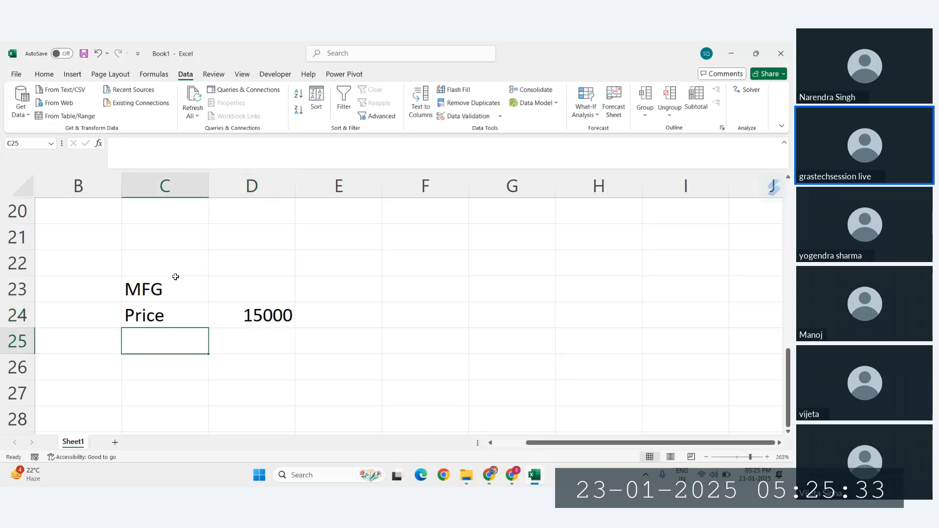
text(Volumne)
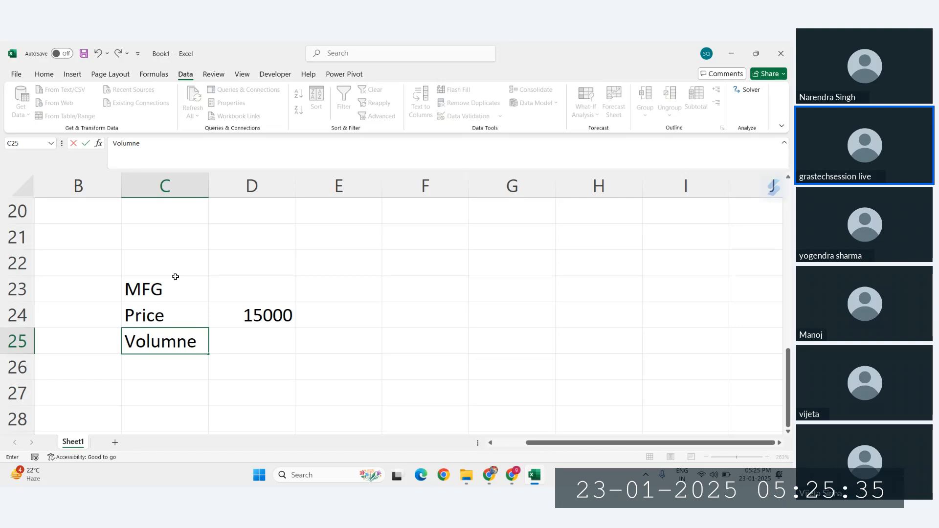
key(BackSpace)
key(BackSpace)
key(BackSpace)
text(me)
key(Tab)
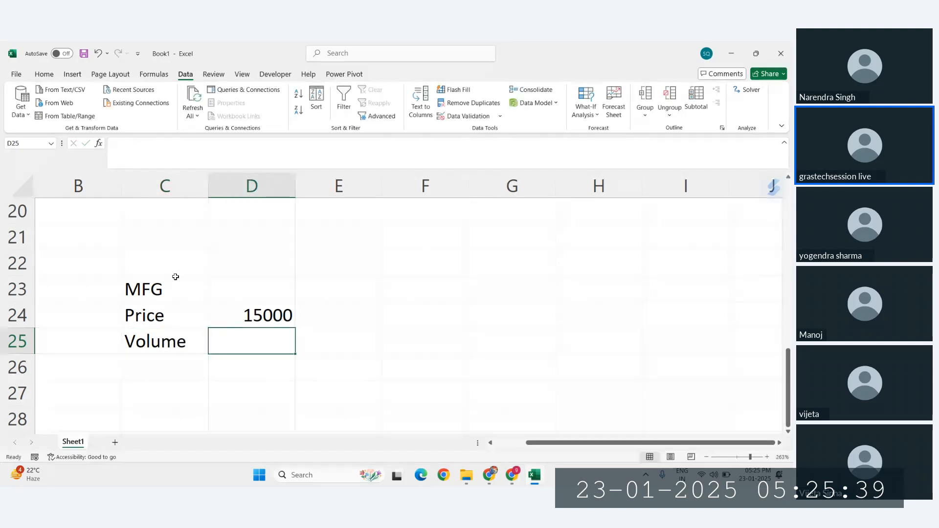
text(1)
key(BackSpace)
text(5000)
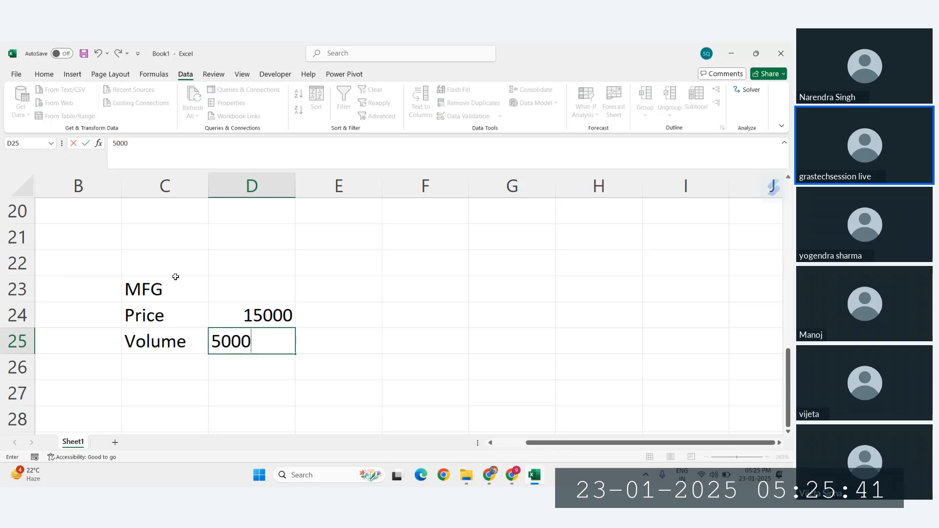
key(Return)
Label C27 as Revenue and calculate it in D27 with the formula =D24*D25
scroll(254, 313, down, 1)
click(266, 318)
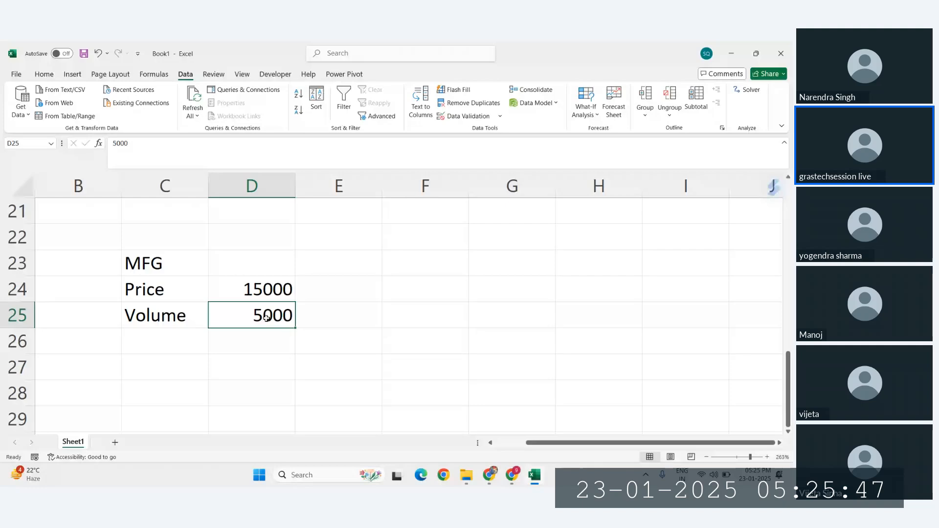
scroll(143, 334, down, 1)
click(142, 334)
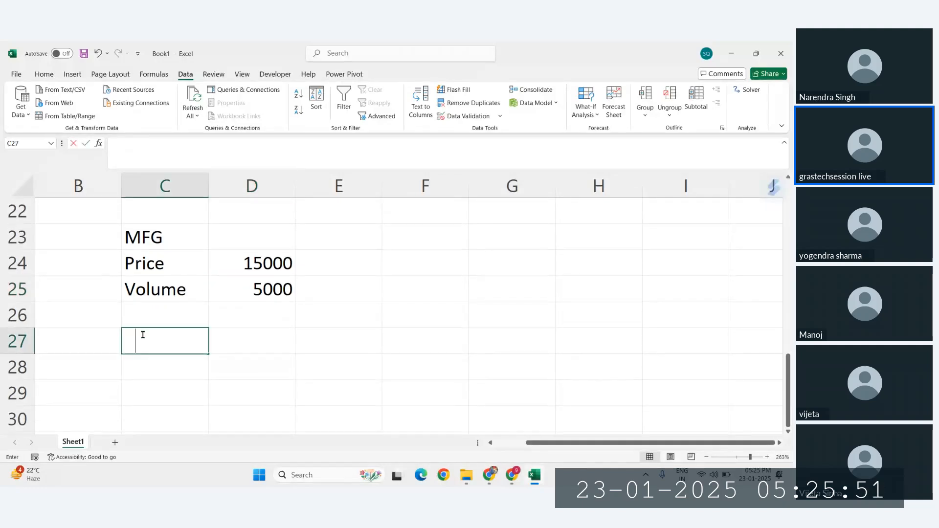
text(Revenue)
key(Tab)
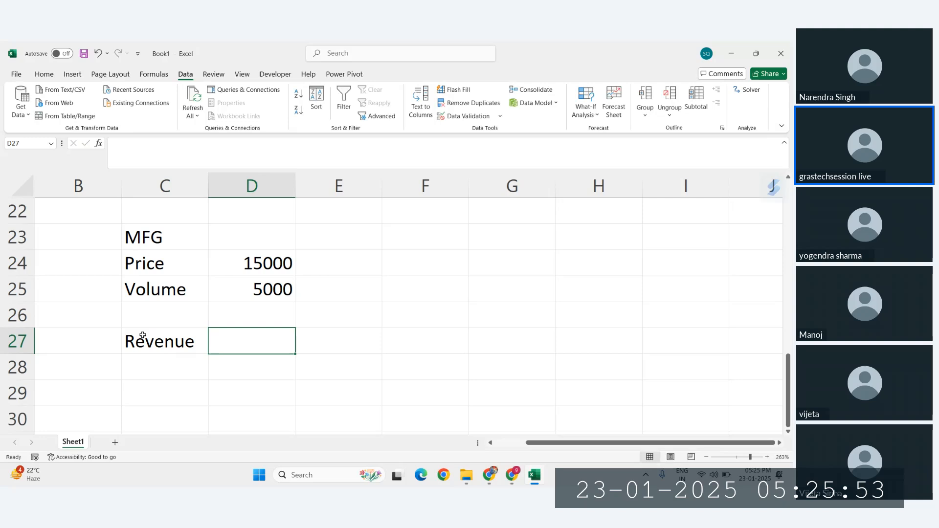
text(=)
click(232, 266)
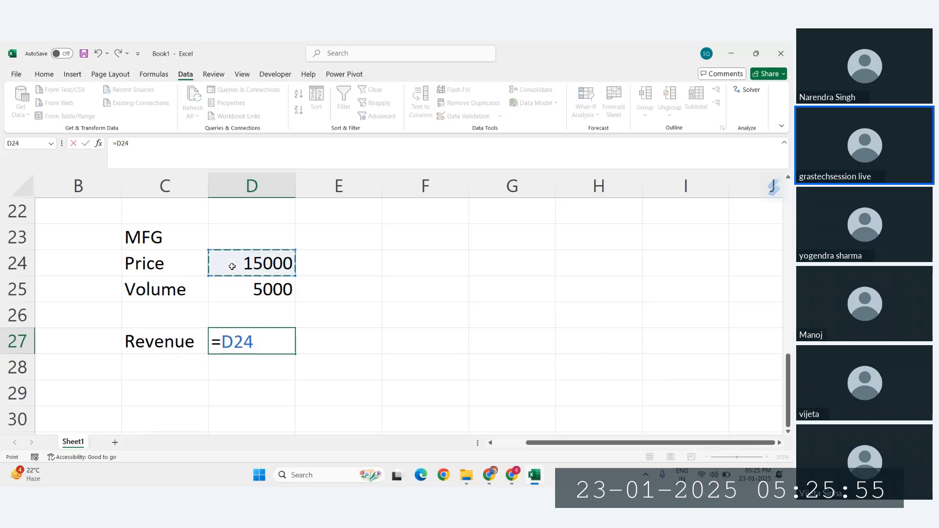
text(*)
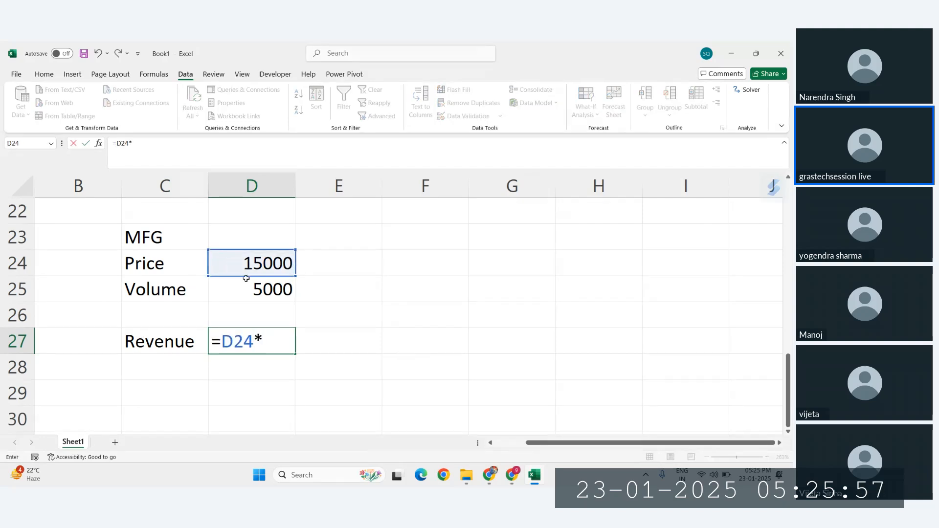
click(248, 281)
key(Return)
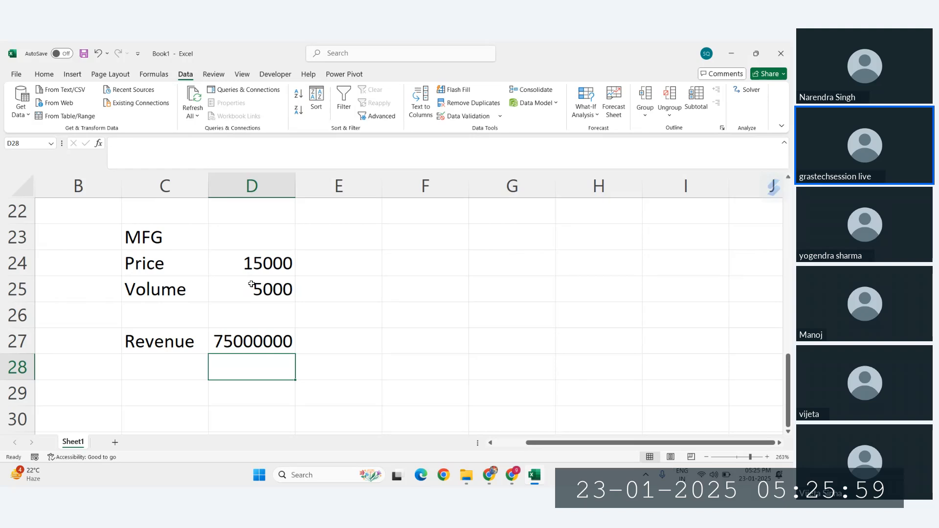
Format the price in D24 and the revenue in D27 as rupee Accounting, and the volume in D25 with comma style
click(258, 344)
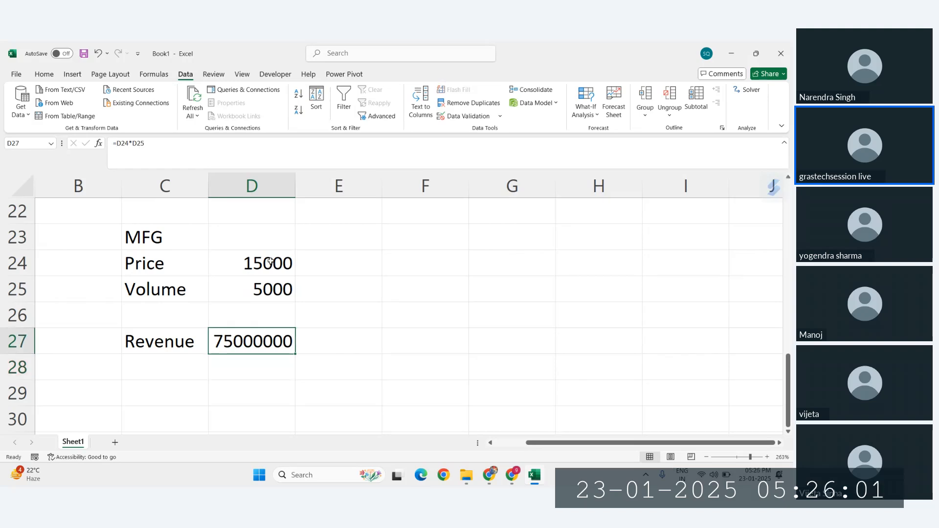
click(270, 262)
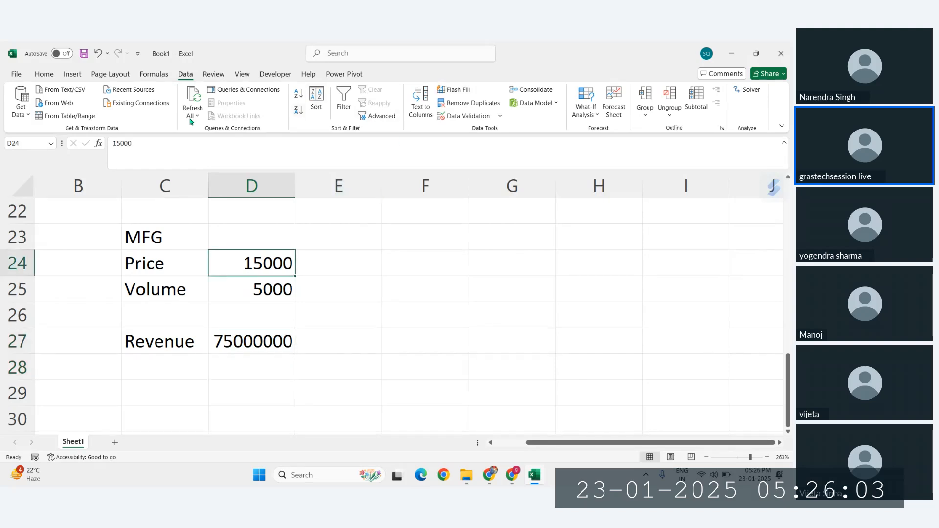
click(44, 74)
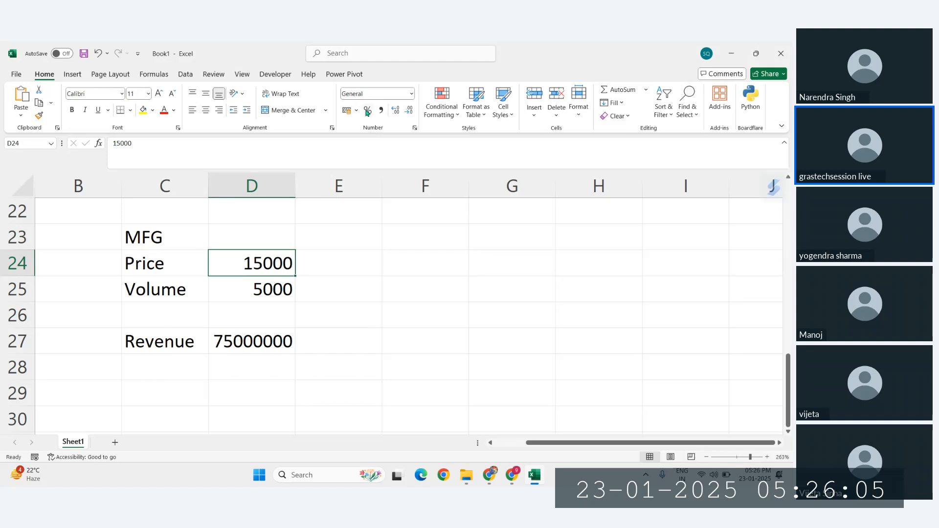
click(346, 111)
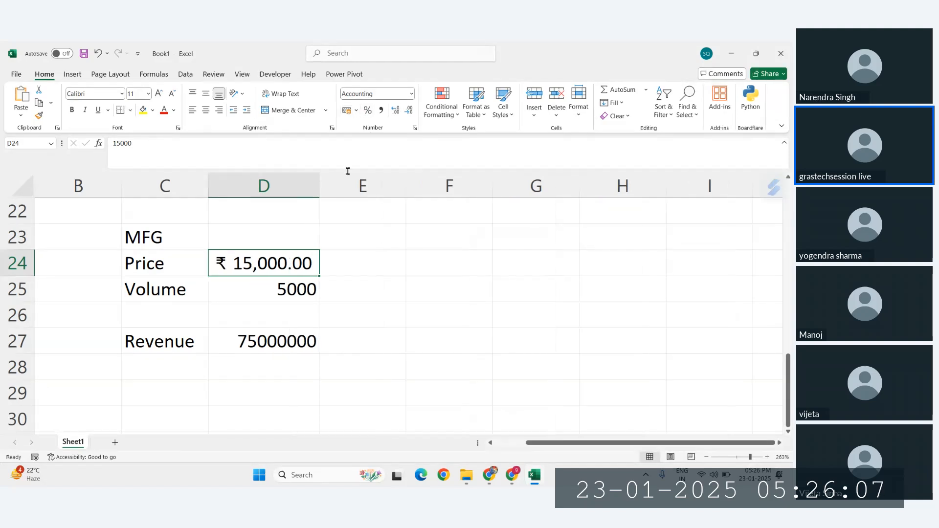
click(288, 290)
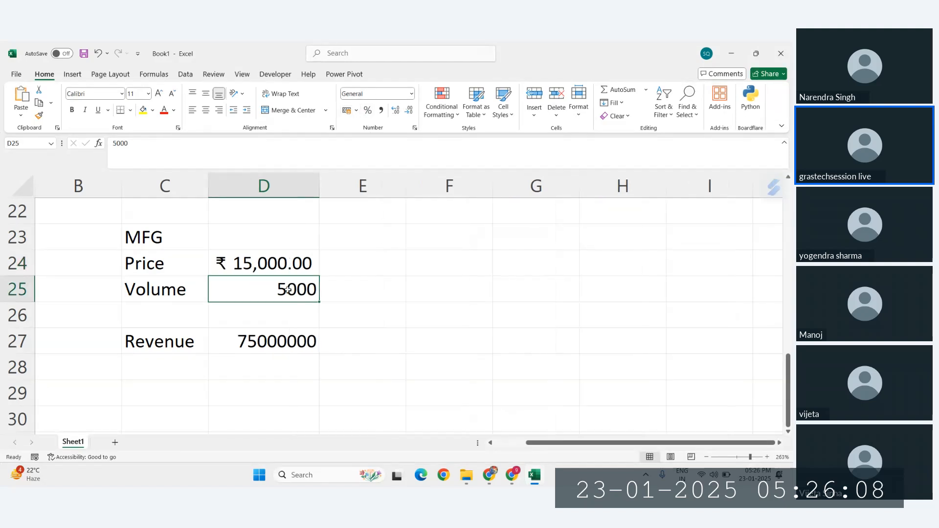
click(383, 111)
click(304, 337)
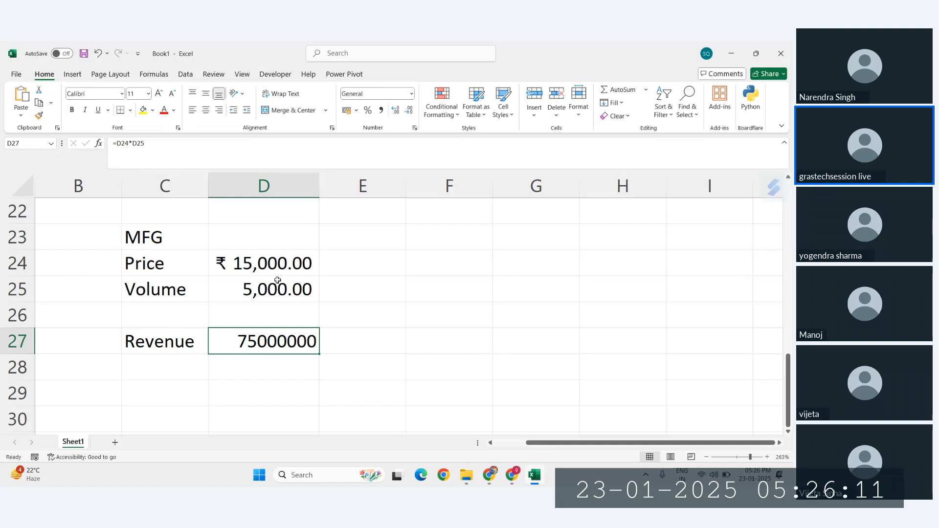
click(345, 108)
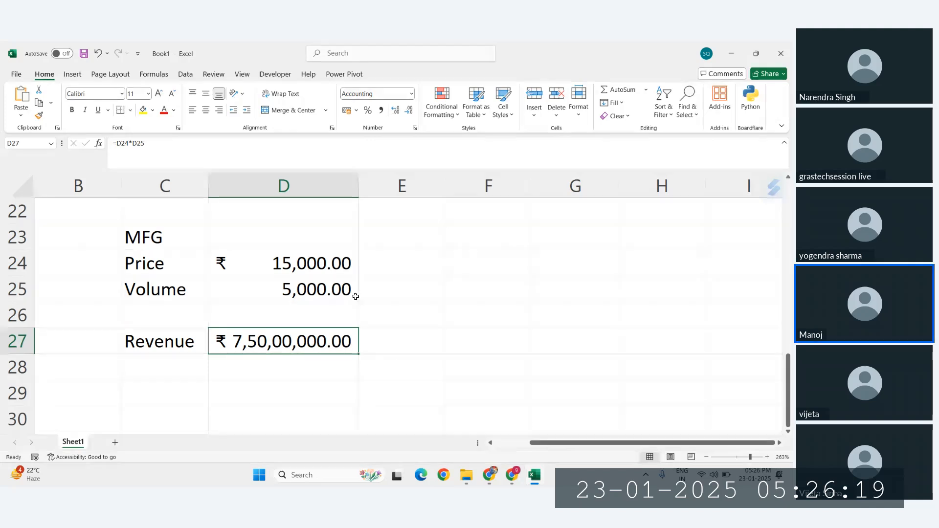
click(314, 262)
click(315, 288)
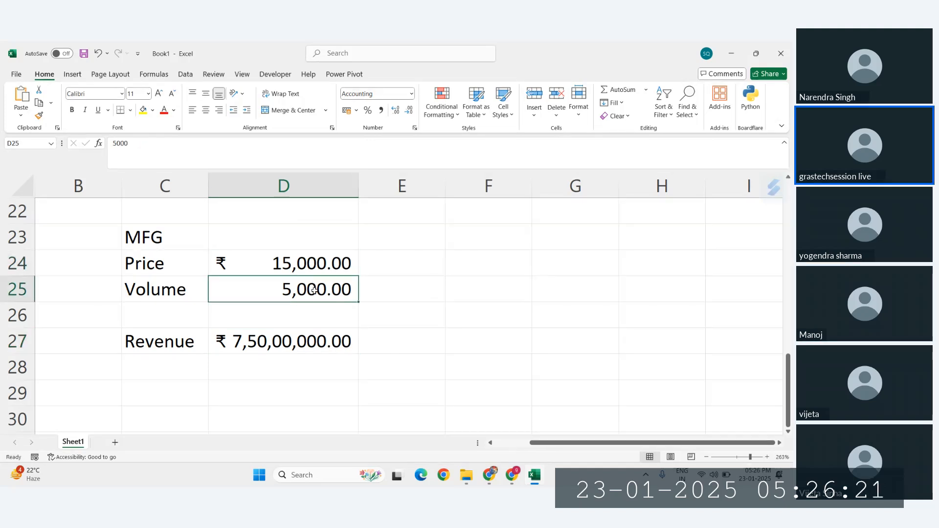
click(290, 340)
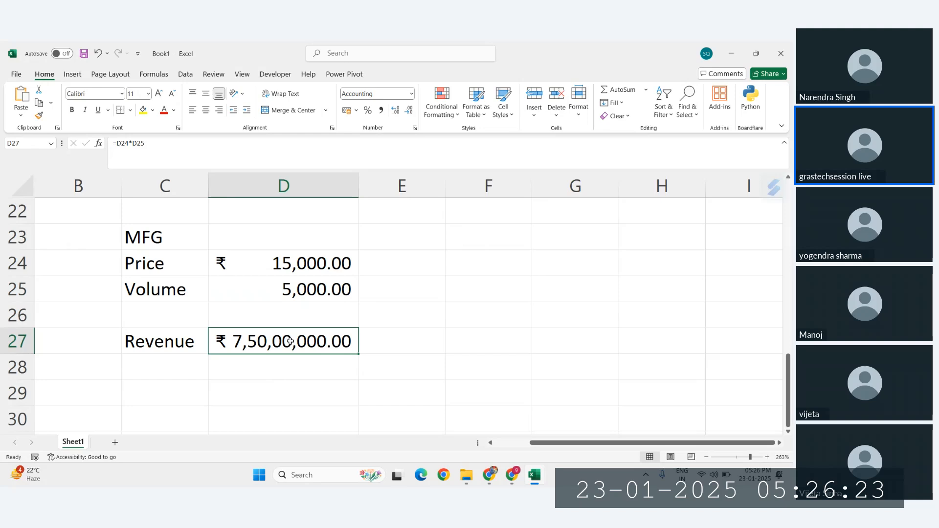
click(156, 362)
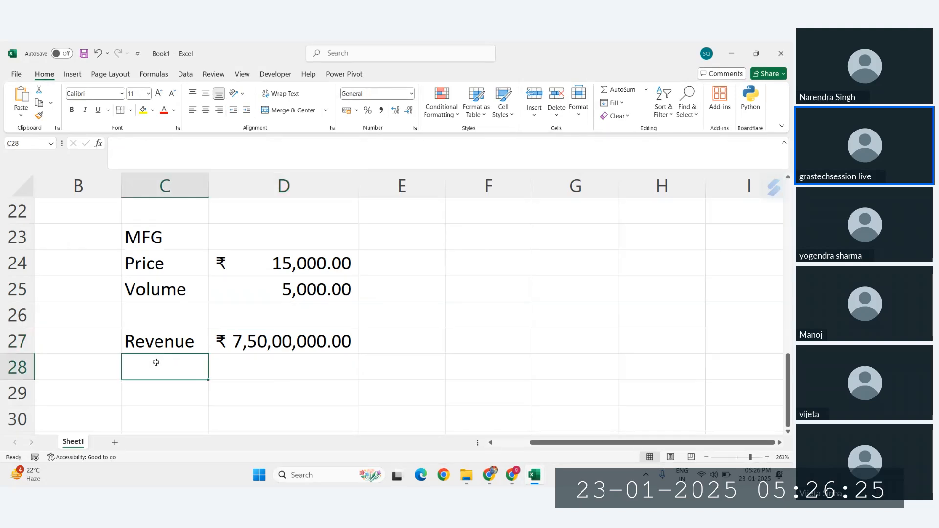
click(284, 259)
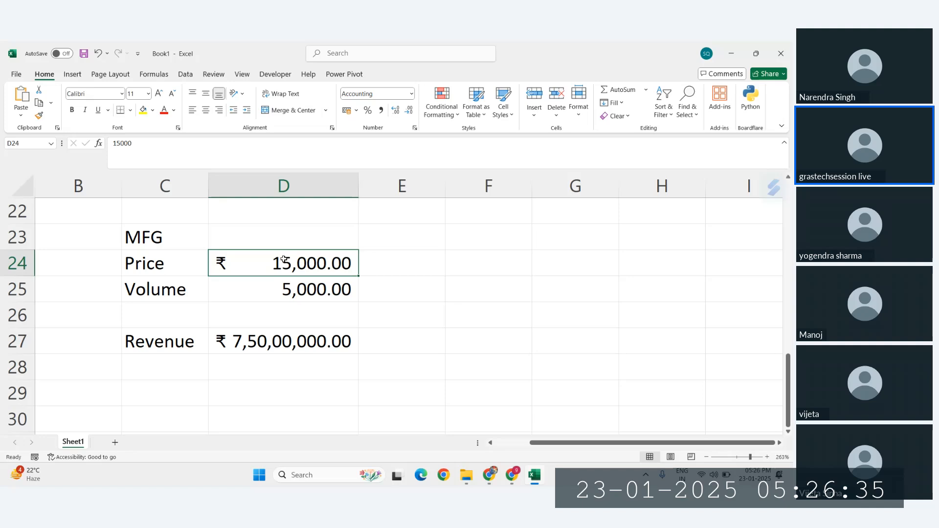
Add a COGS label in C28, directly below the Revenue label
click(169, 369)
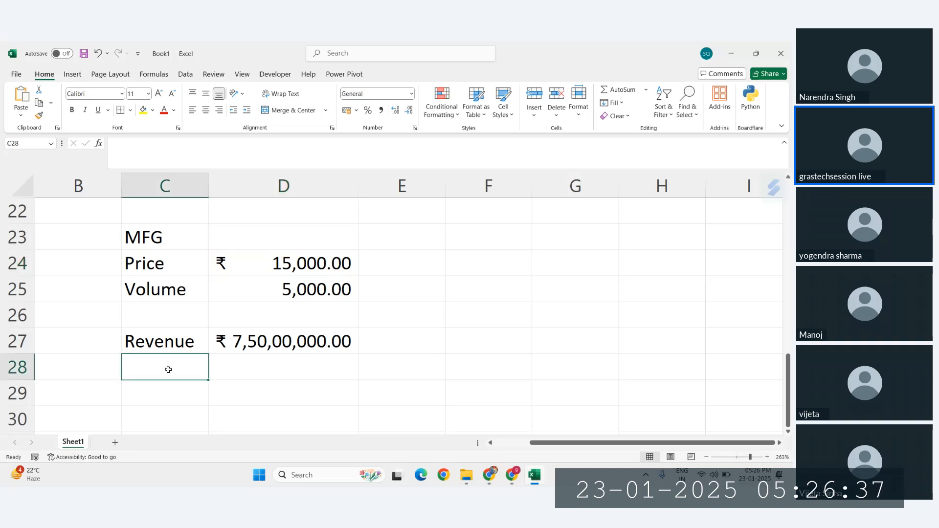
text(COGS)
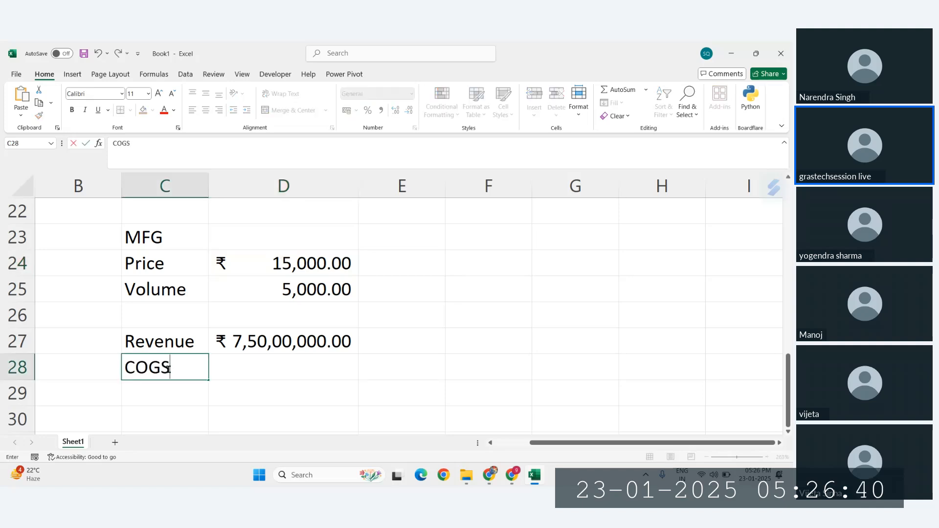
key(Tab)
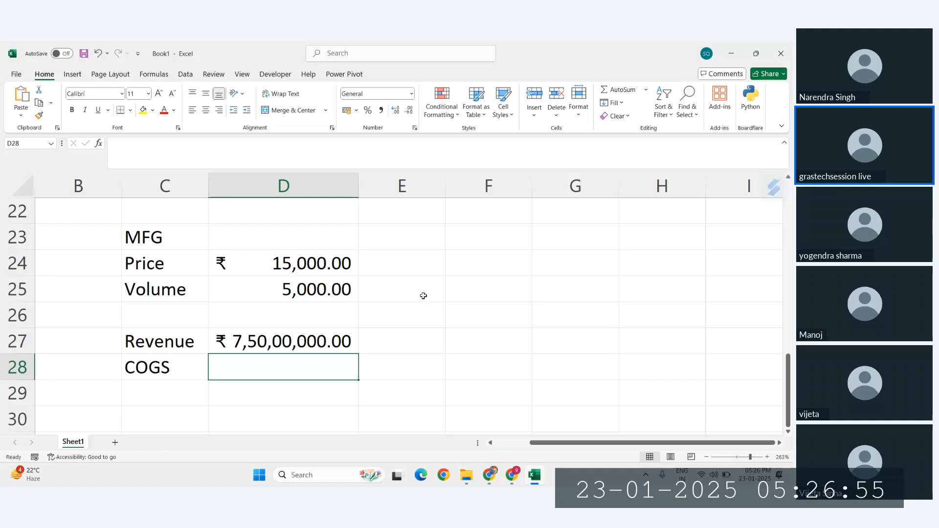
click(311, 272)
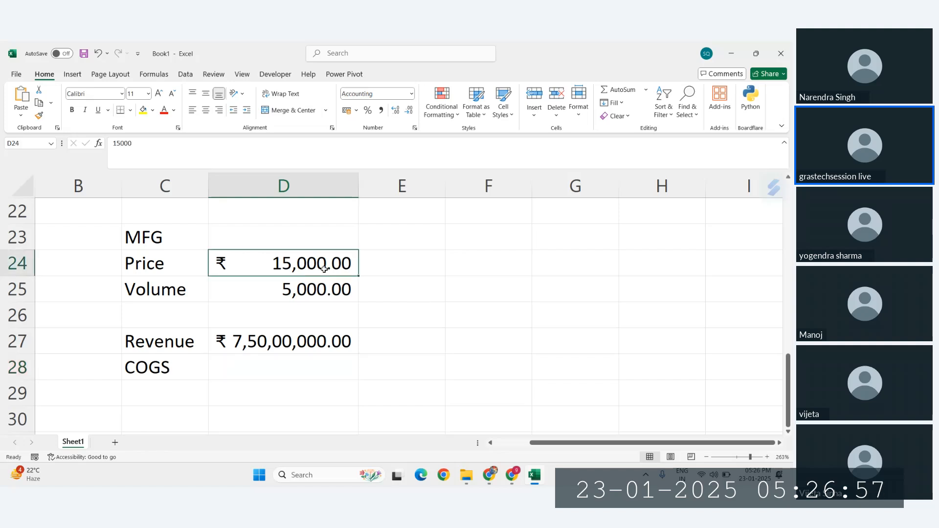
click(428, 266)
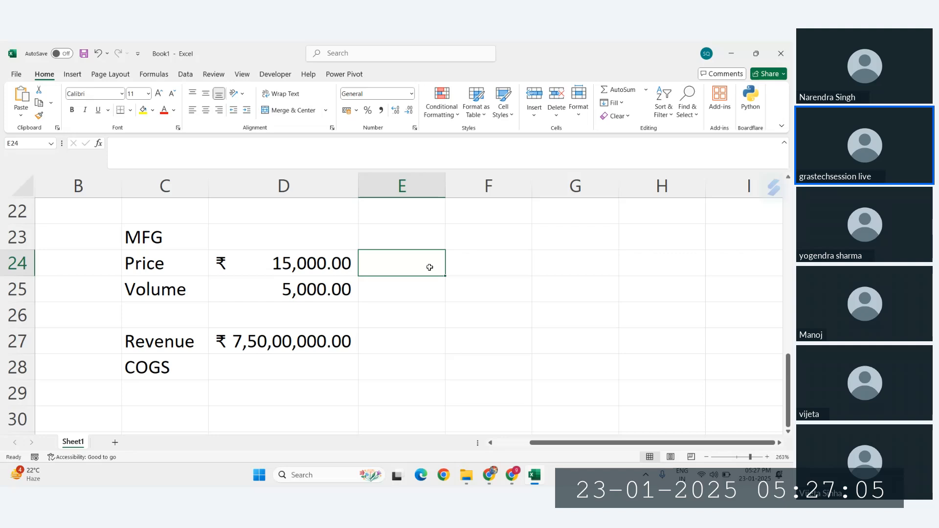
Label C26 as Unit Price and enter 12000 in D26, formatted as rupee Accounting
click(147, 313)
text(Unit Price)
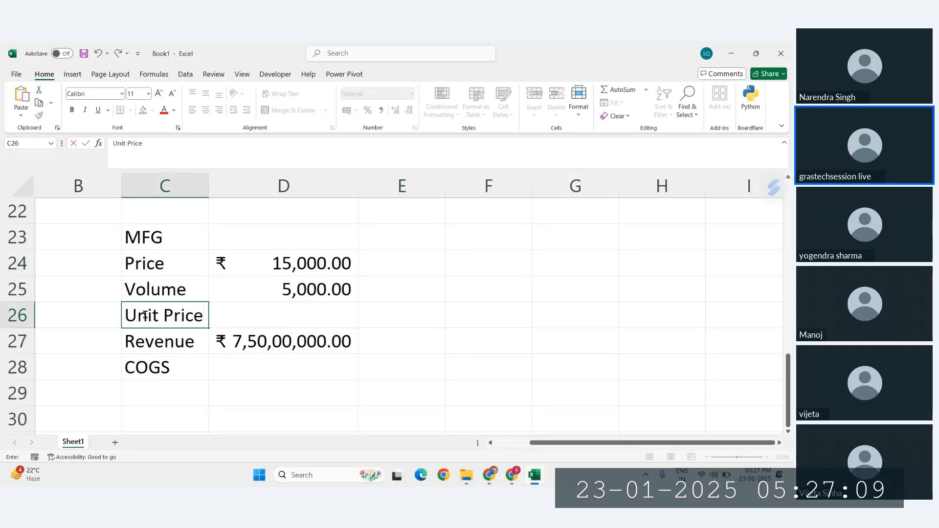
key(Tab)
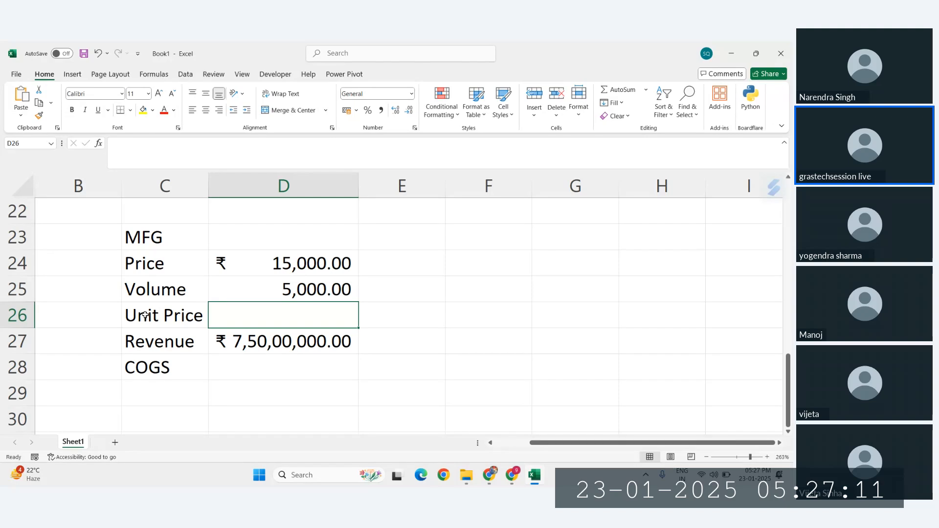
text(12000)
key(Return)
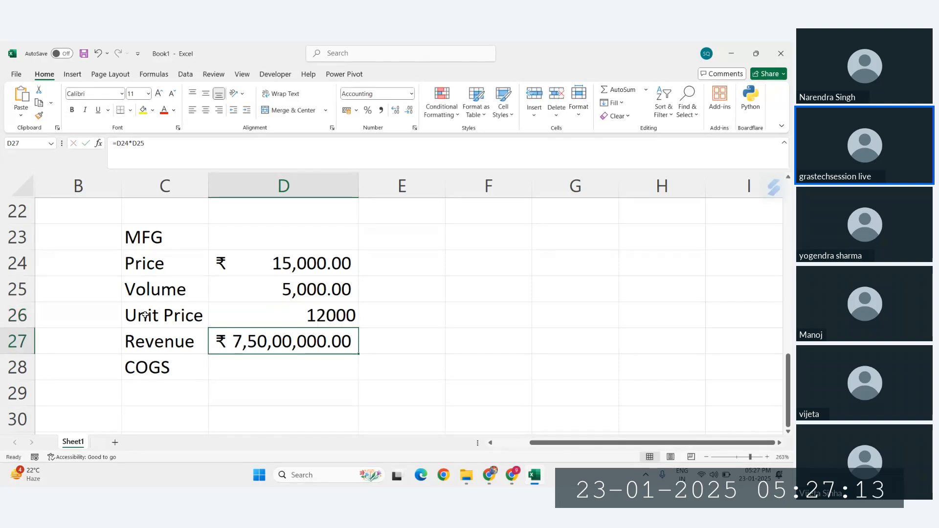
click(254, 318)
click(346, 110)
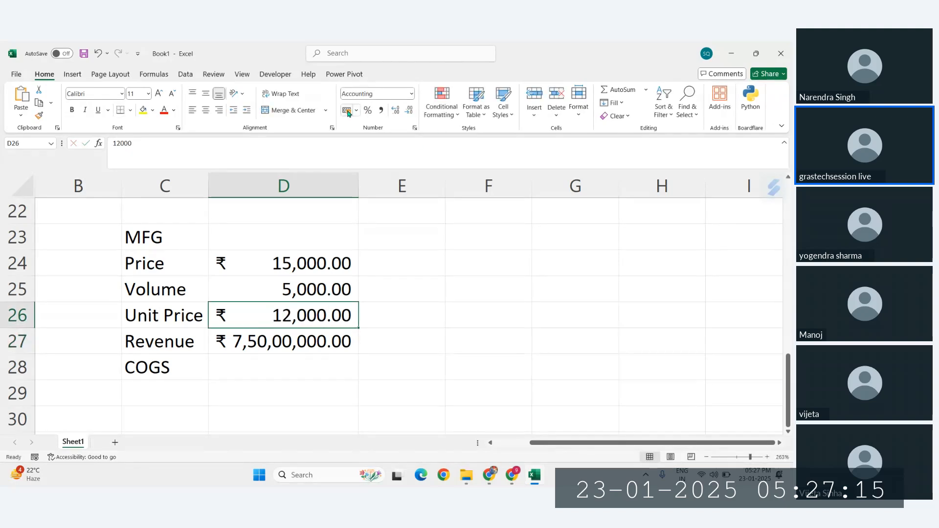
click(377, 337)
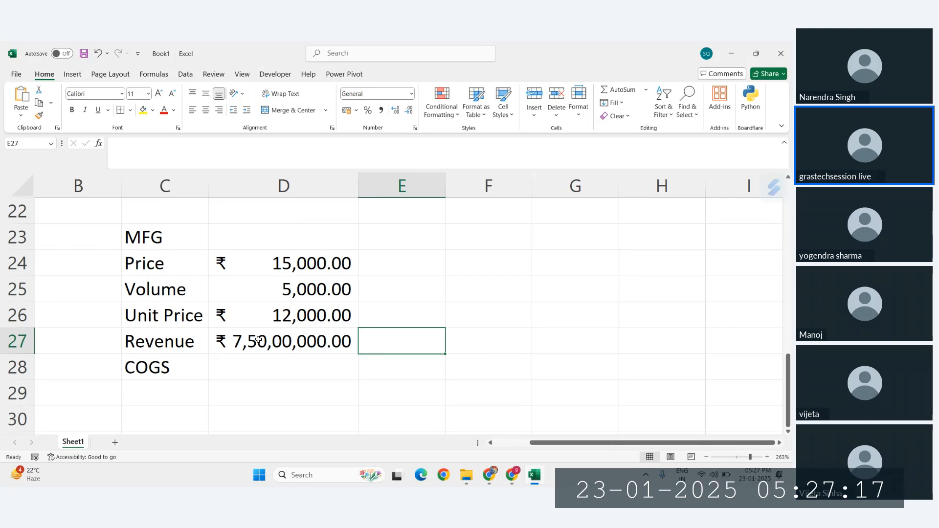
Rename the Price label in C24 to MRP Price and widen column C slightly to fit it
click(164, 262)
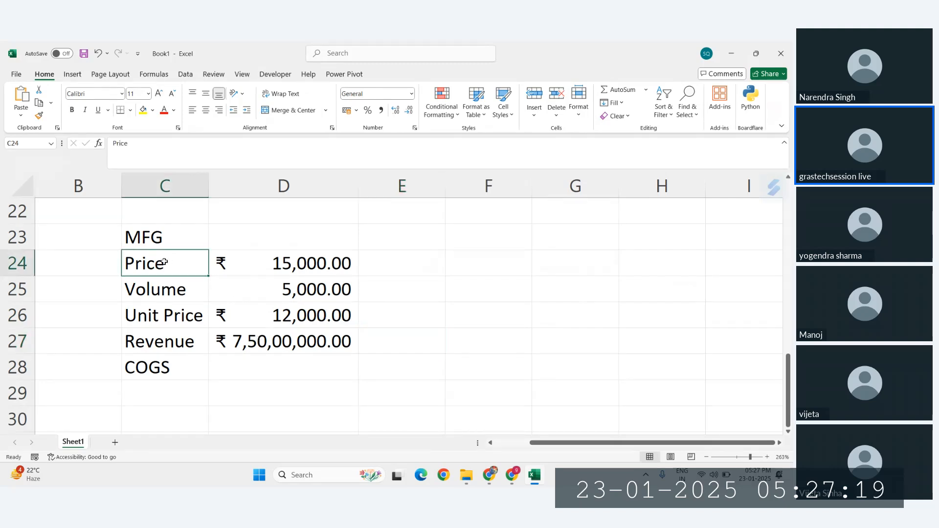
double_click(132, 264)
text(M)
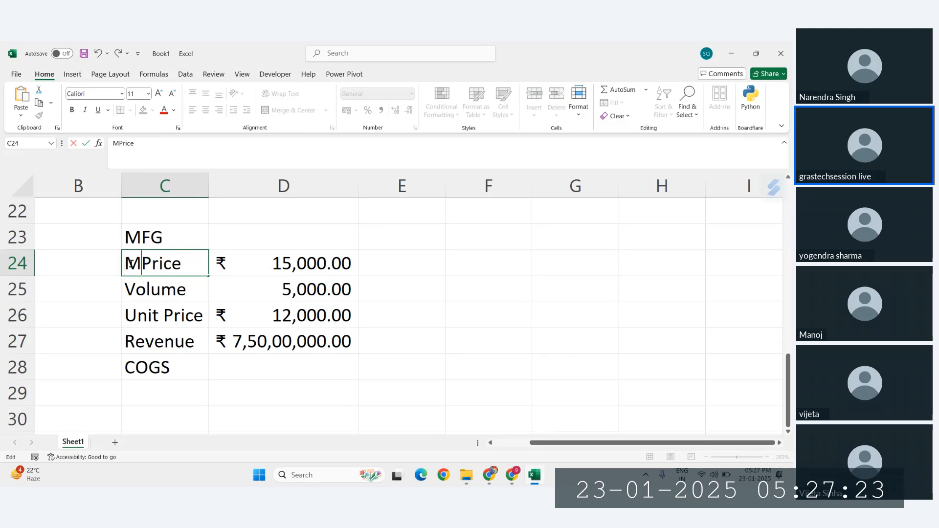
text(RP)
key(Return)
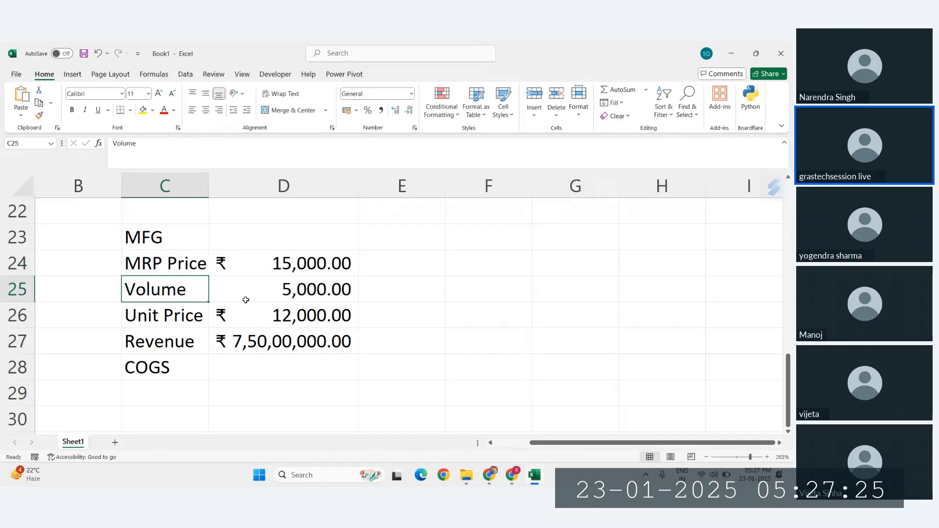
click(201, 191)
drag(209, 189, 212, 193)
Calculate the COGS in D28 with the formula =D26*D25
click(180, 316)
click(337, 315)
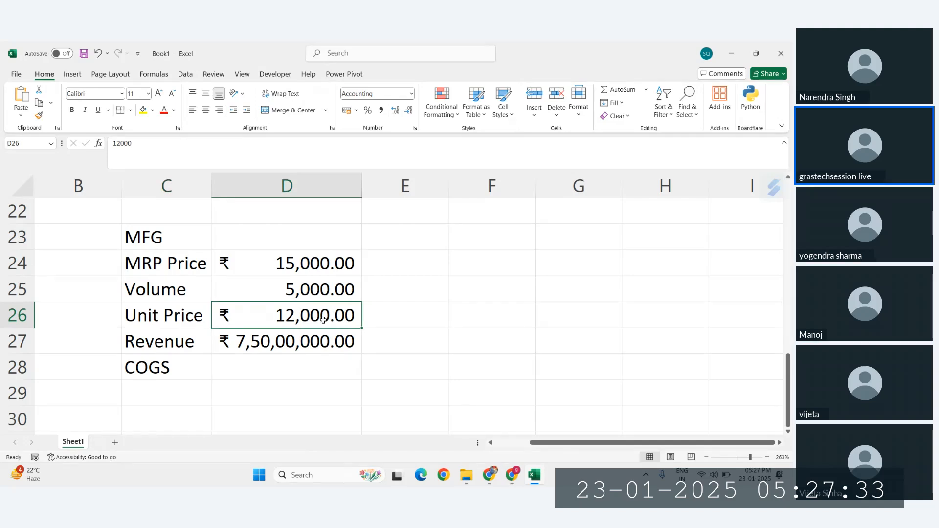
click(263, 367)
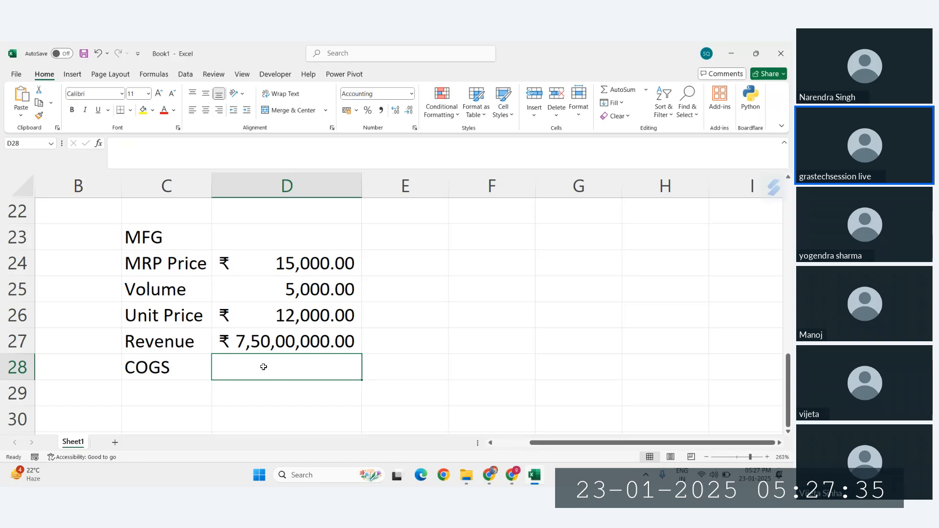
click(149, 376)
click(299, 296)
click(301, 308)
click(271, 368)
text(=)
click(282, 317)
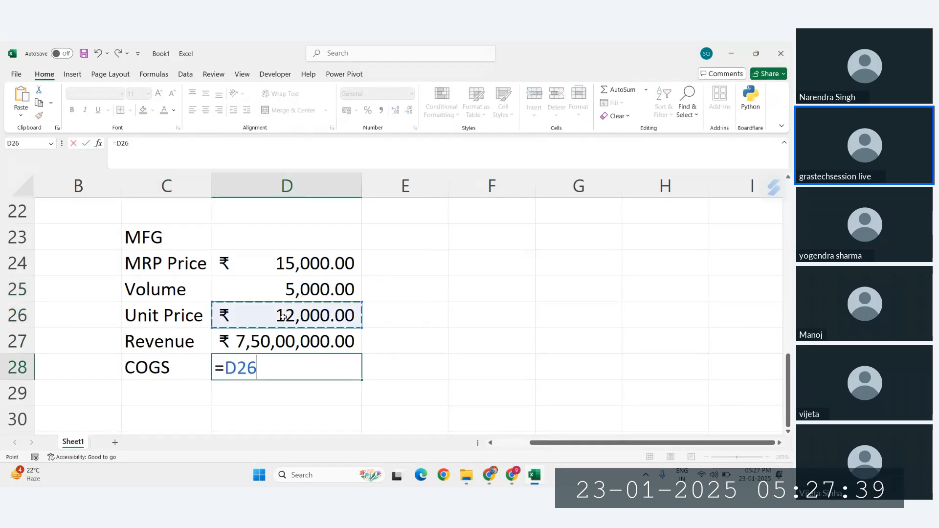
text(*)
click(301, 287)
key(Return)
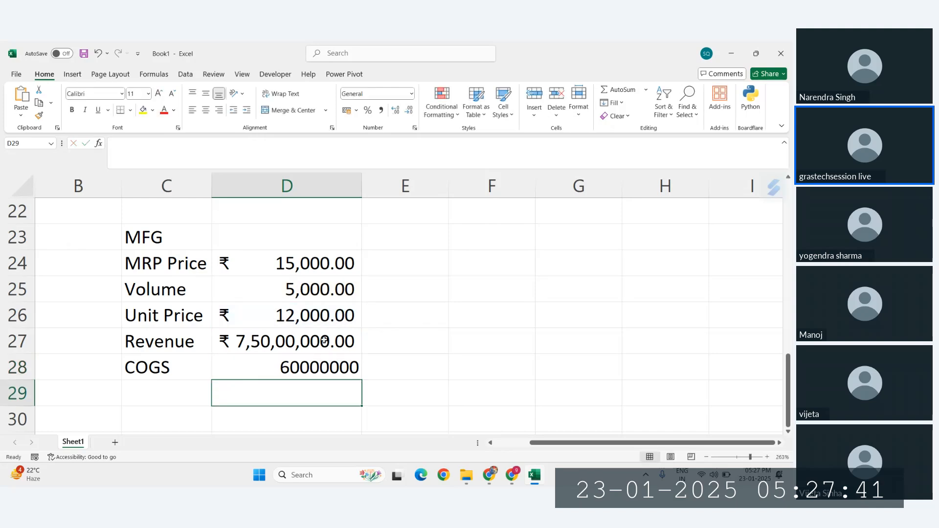
Format the COGS amount in D28 as rupee Accounting
key(Up)
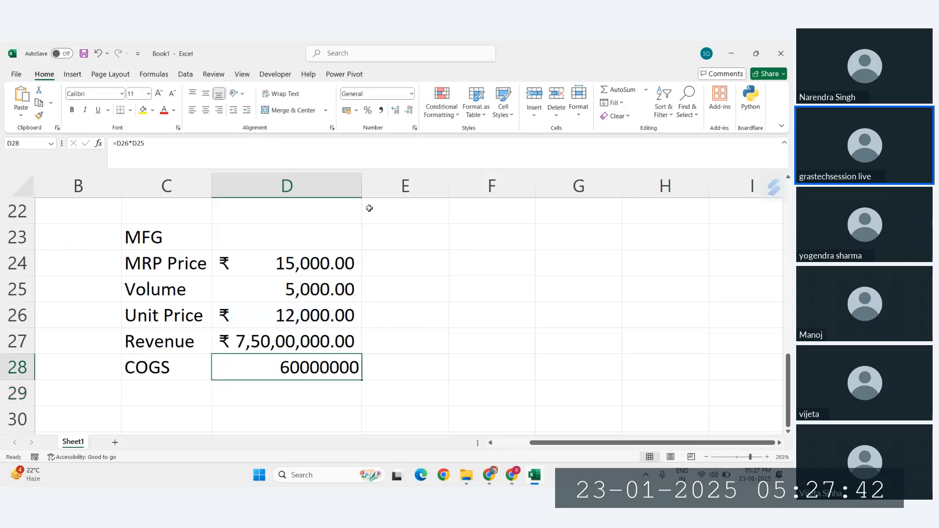
click(347, 110)
click(289, 340)
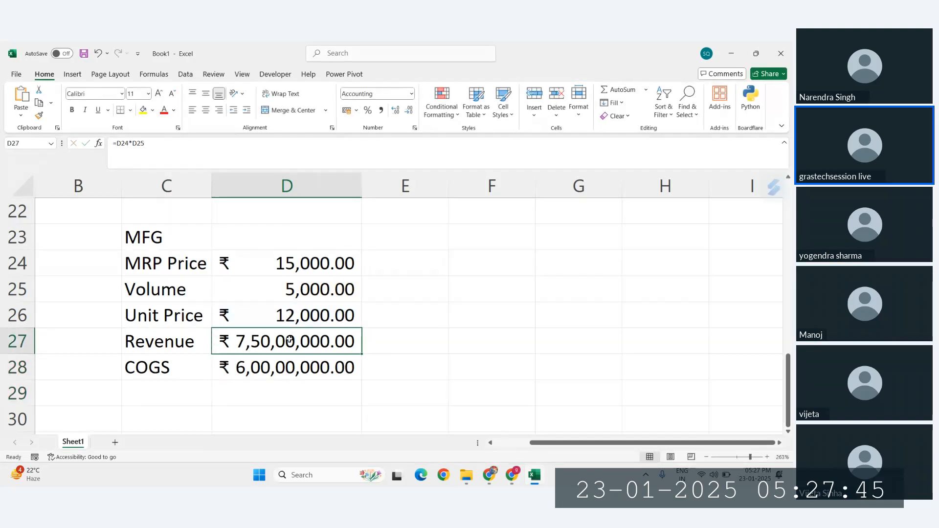
click(282, 373)
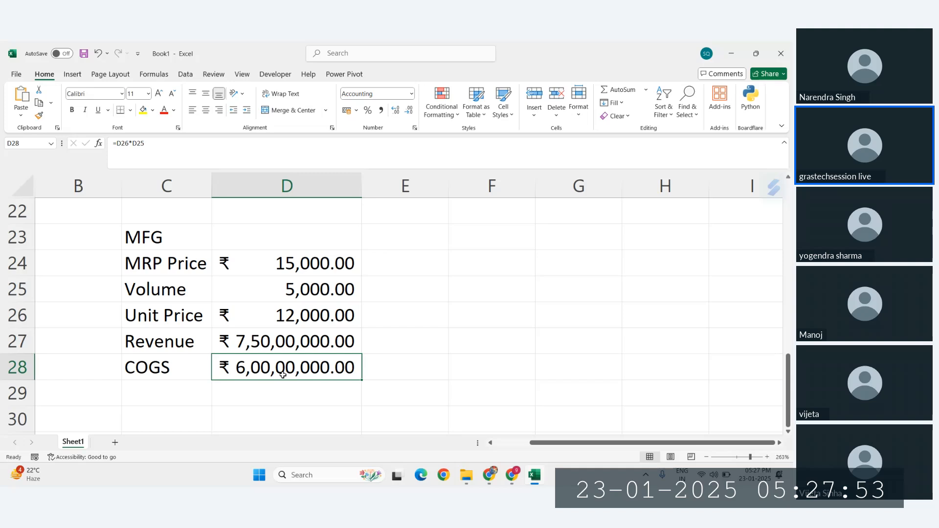
mouse_move(506, 477)
click(452, 389)
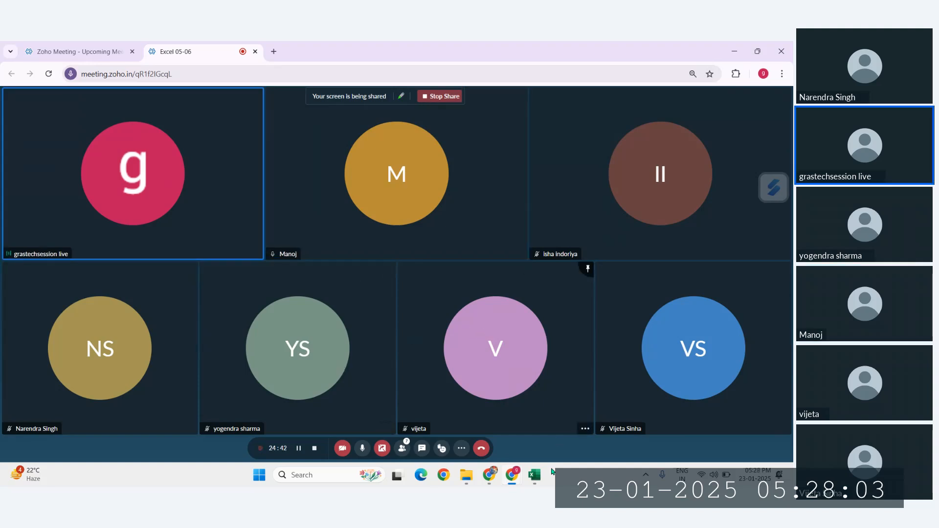
click(559, 429)
Add a Gross Profit label in C29 and widen column C so the text fits
click(160, 392)
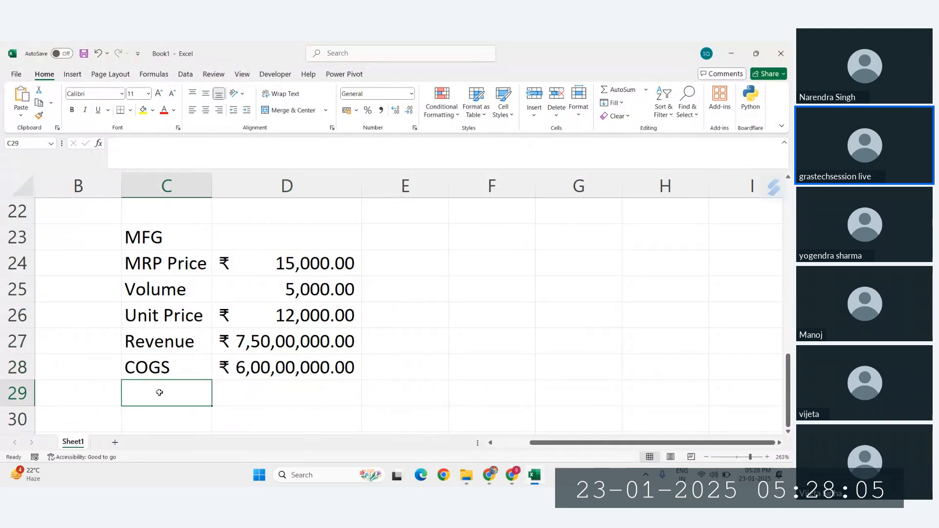
scroll(159, 392, down, 1)
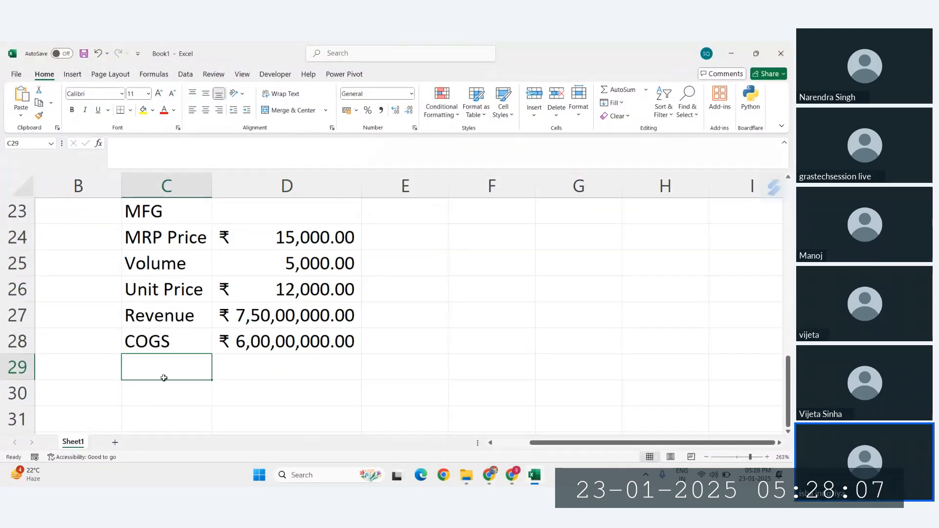
text(Gross)
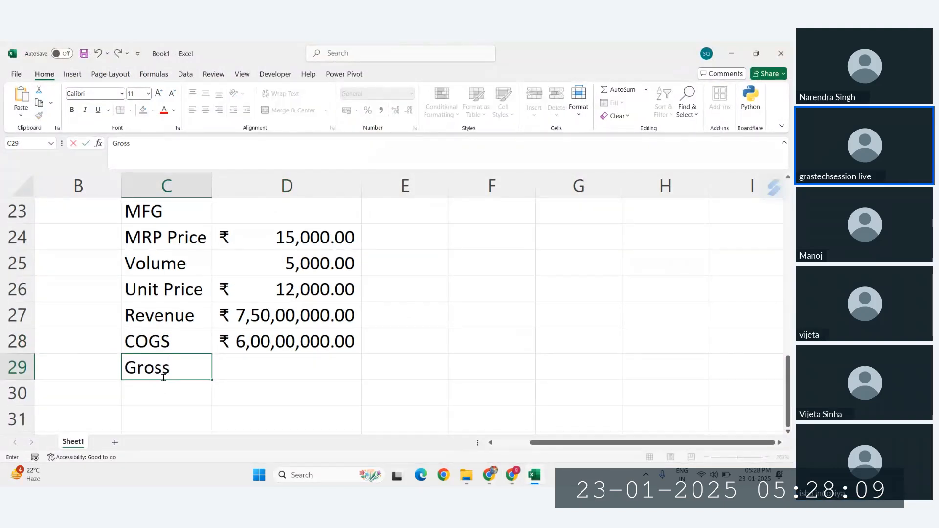
key(BackSpace)
key(BackSpace)
key(BackSpace)
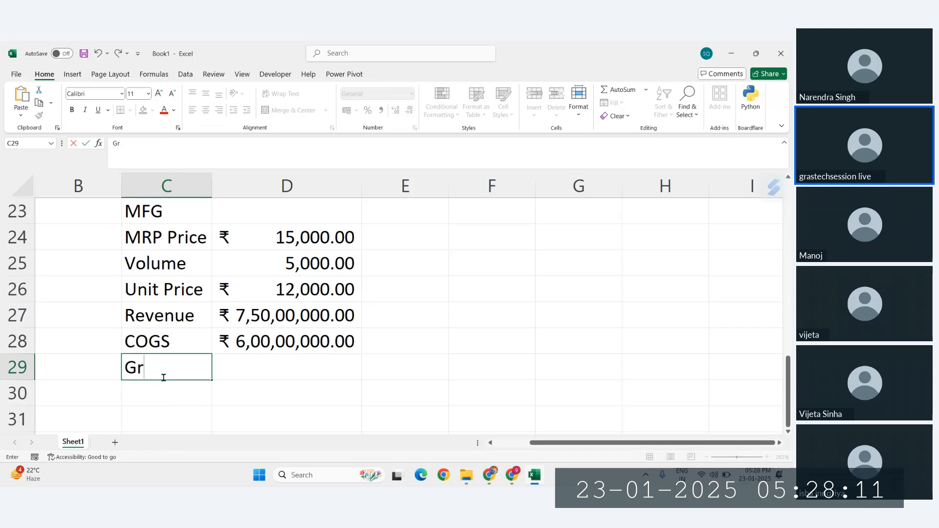
text(oos)
key(BackSpace)
text(ss Profit)
key(Tab)
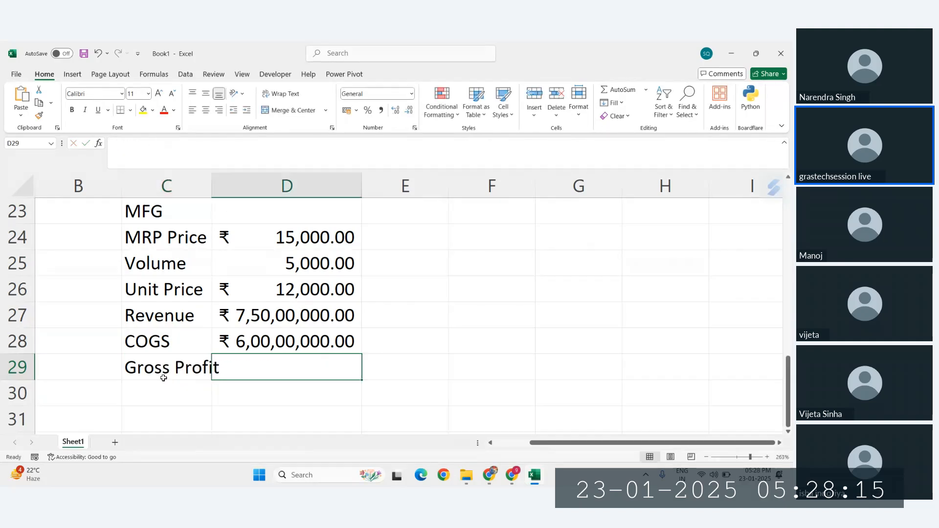
drag(213, 181, 226, 181)
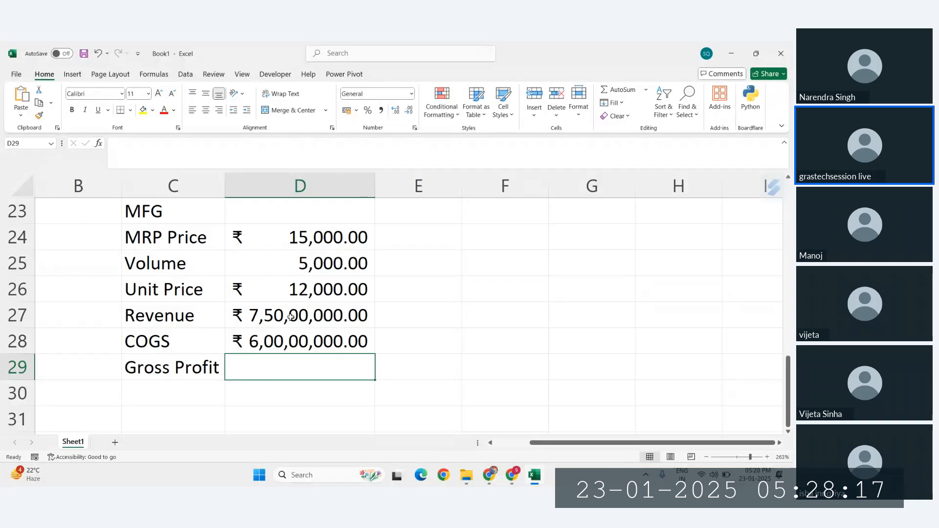
Calculate the gross profit in D29 by subtracting COGS from revenue with the formula =D27-D28
drag(292, 318, 293, 335)
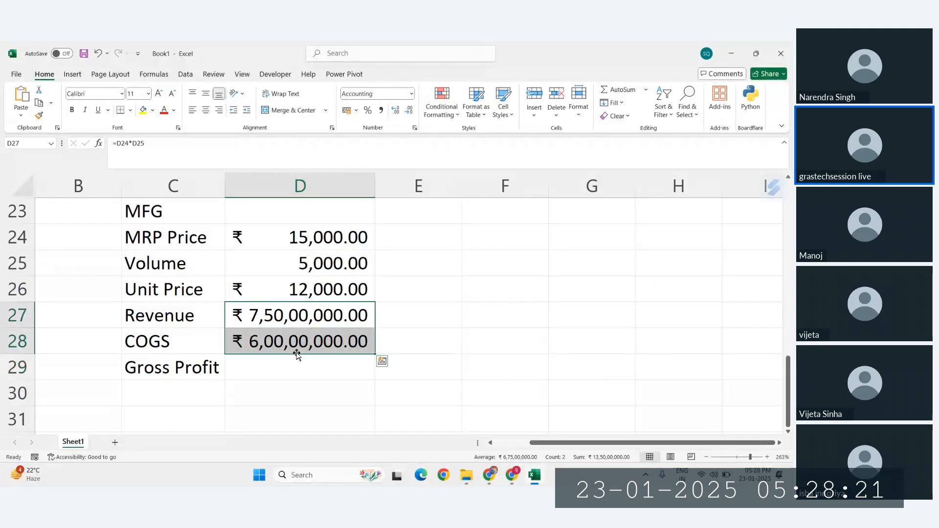
click(184, 341)
click(291, 373)
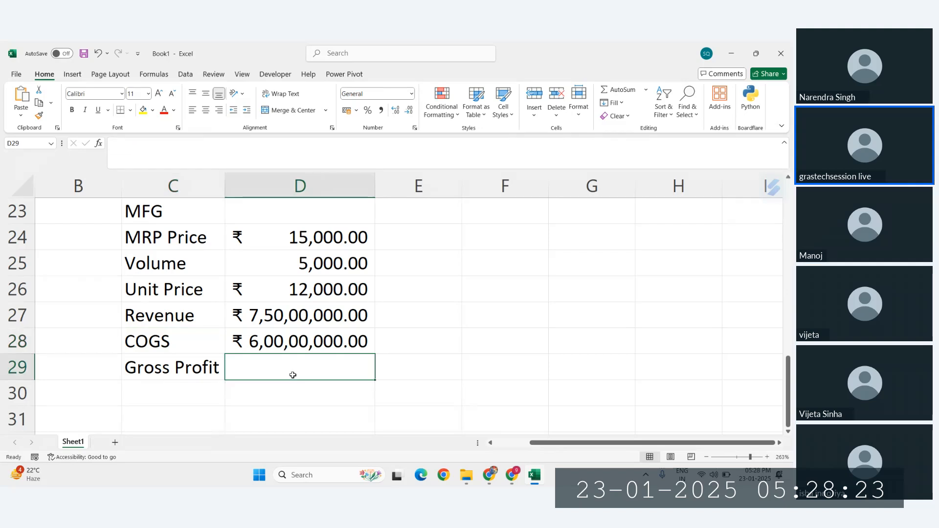
text(=)
click(277, 315)
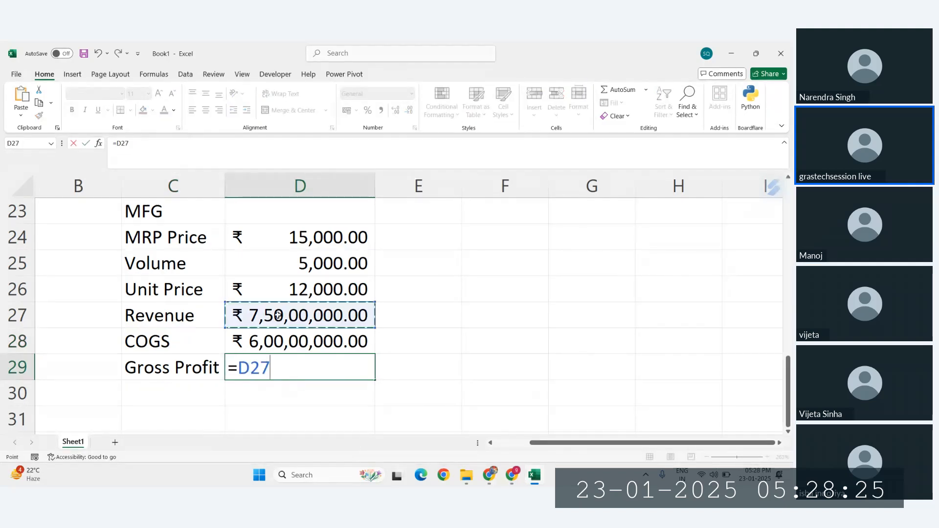
text(-)
click(291, 344)
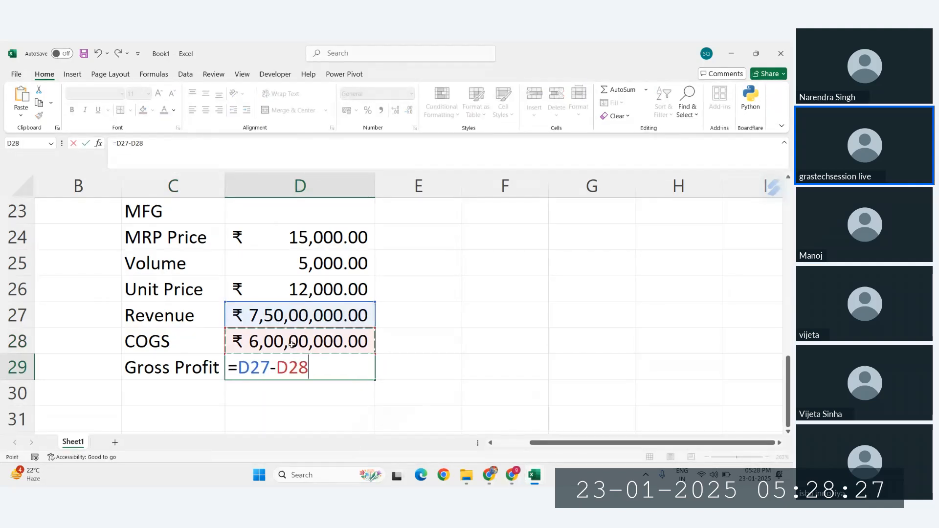
key(Return)
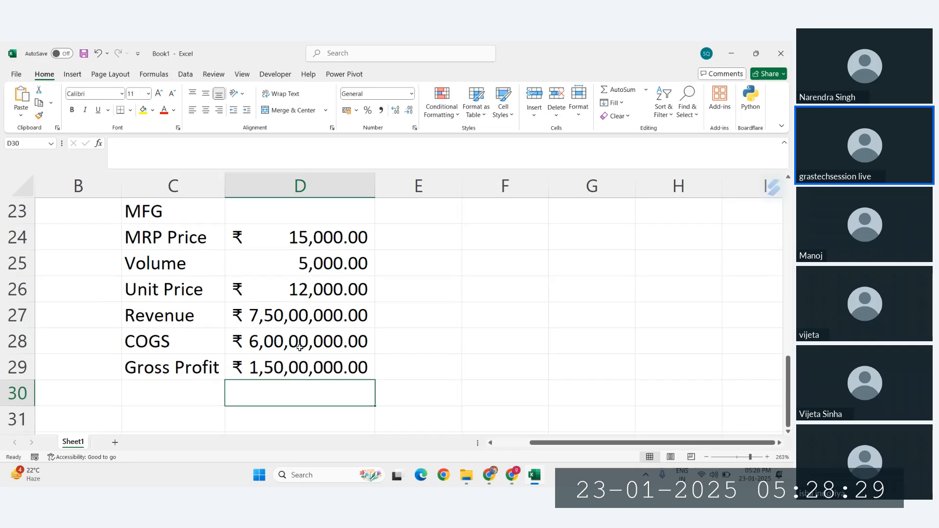
click(278, 337)
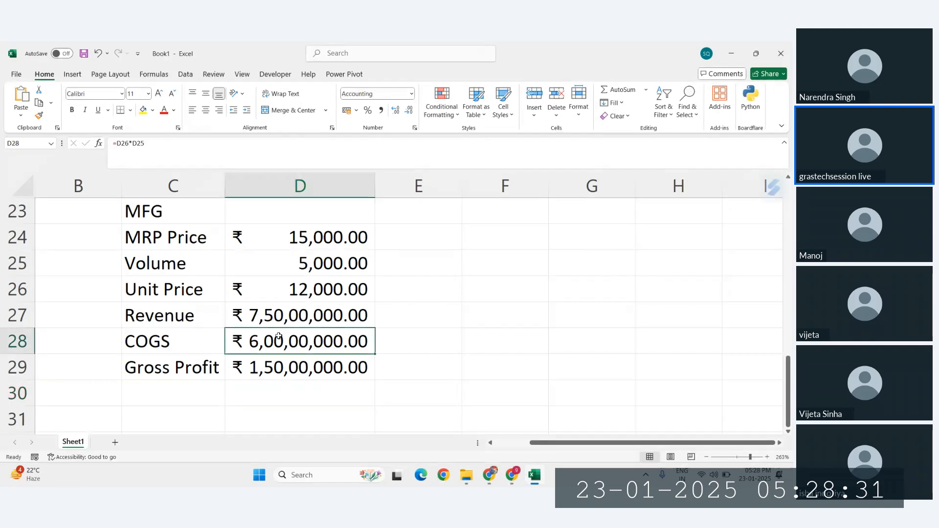
click(320, 288)
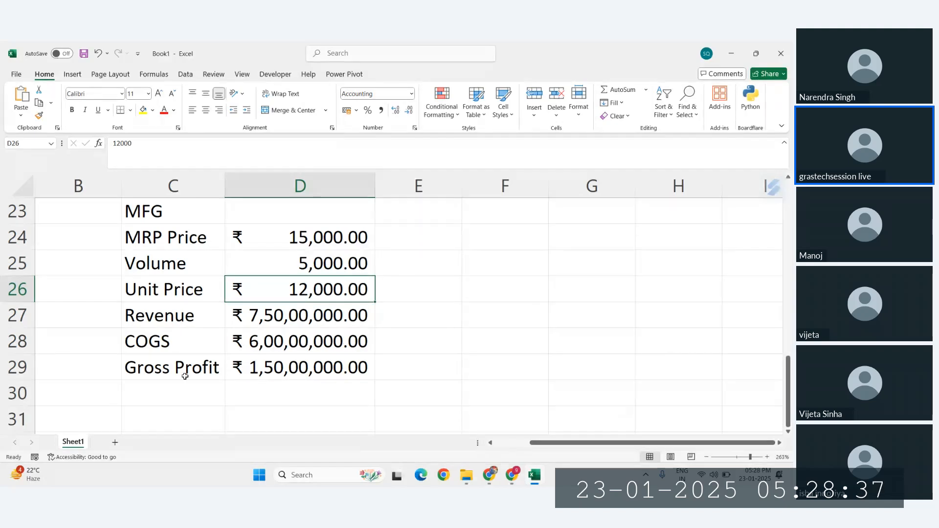
Add a G&A Exp label in C30 below Gross Profit
click(142, 392)
text(G)
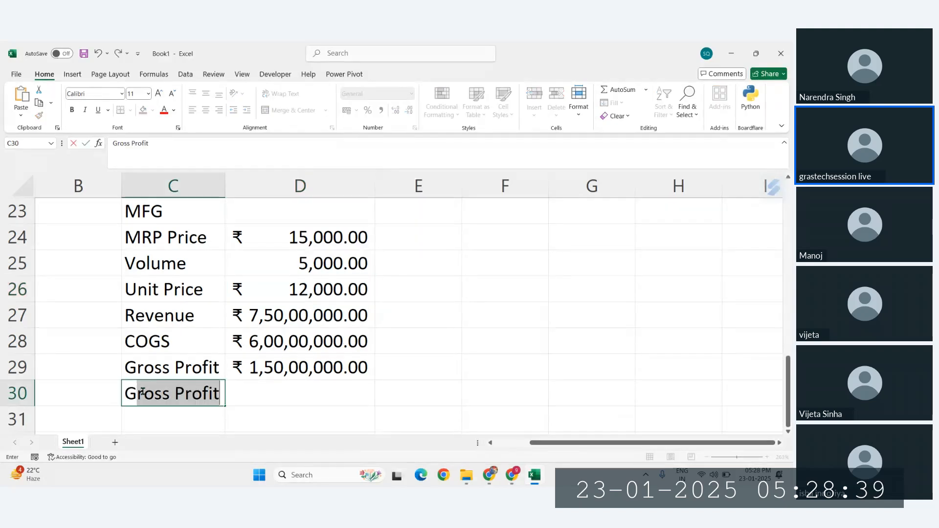
text(&A)
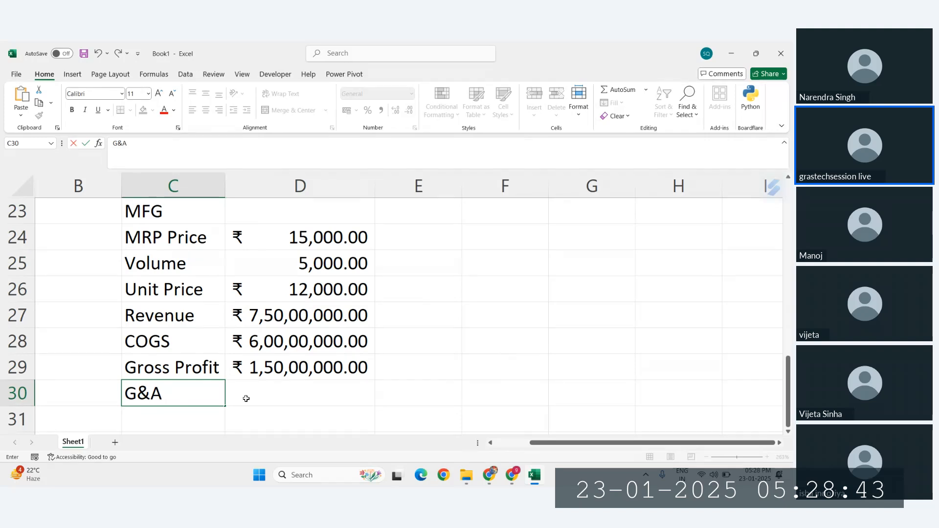
text( Es)
key(BackSpace)
text(xp)
key(Return)
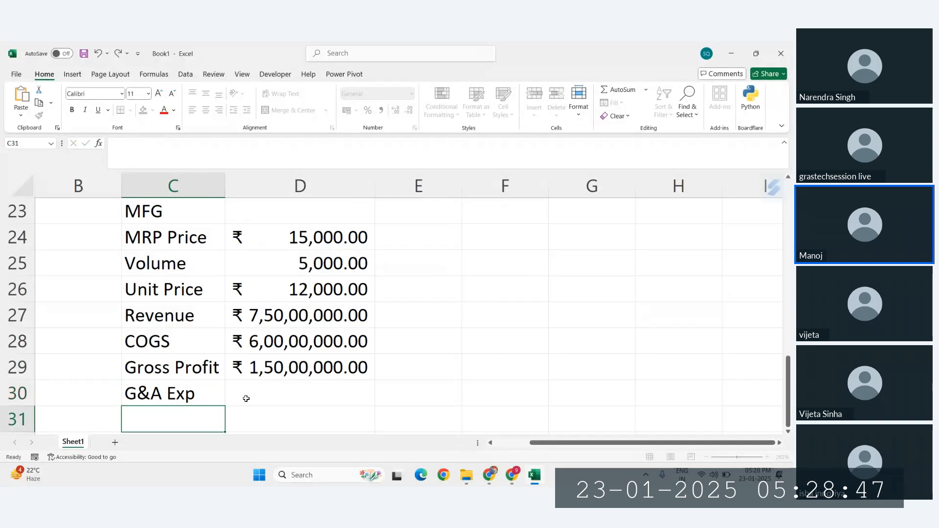
click(251, 397)
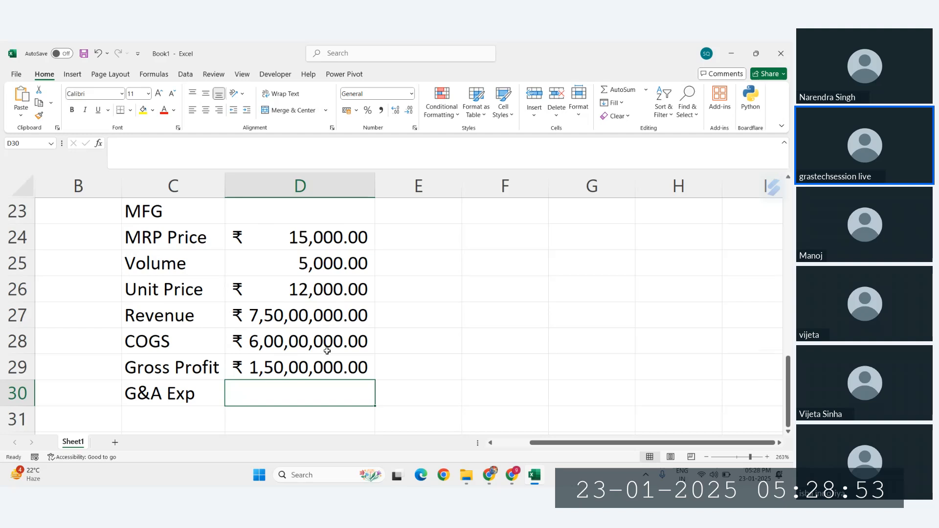
scroll(327, 351, down, 1)
scroll(327, 351, up, 1)
click(205, 368)
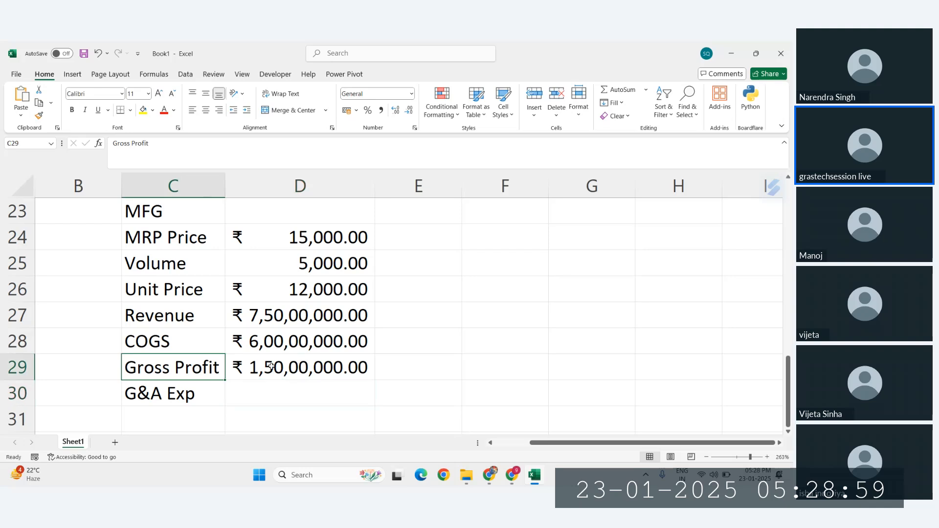
click(271, 366)
click(162, 396)
Enter 500000 as the G&A expense in D30 and format it as rupee Accounting
click(264, 395)
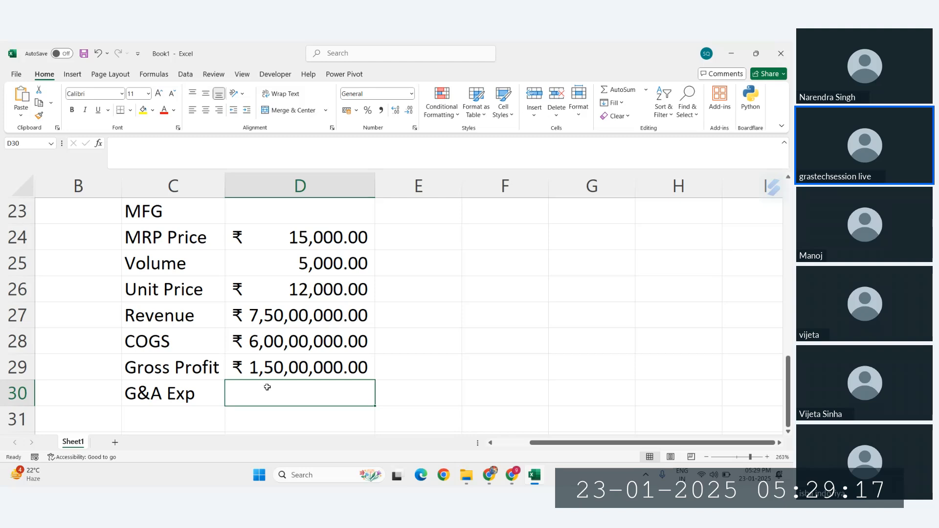
text(500000)
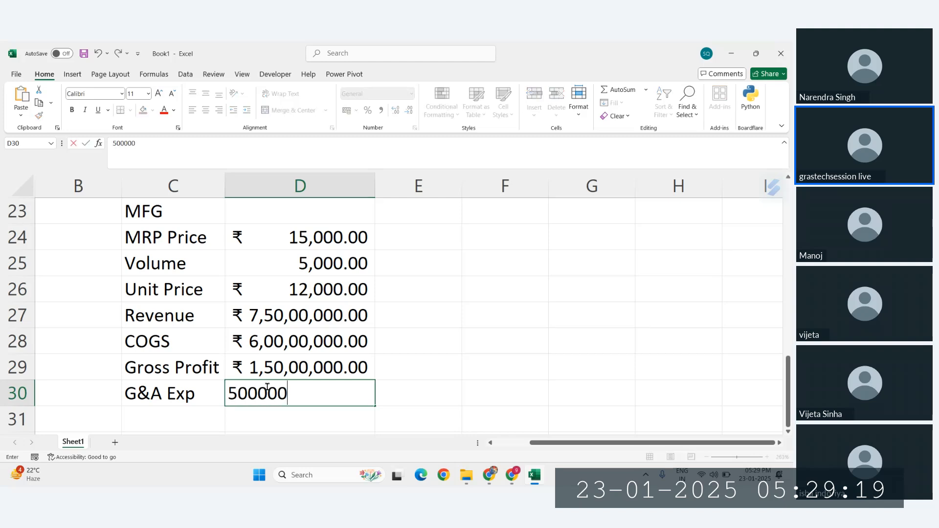
key(Return)
click(270, 387)
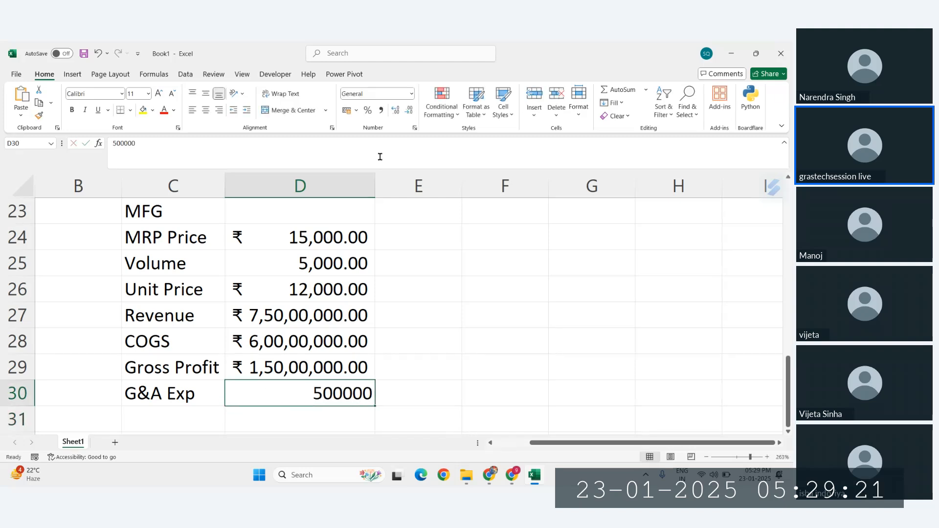
click(348, 111)
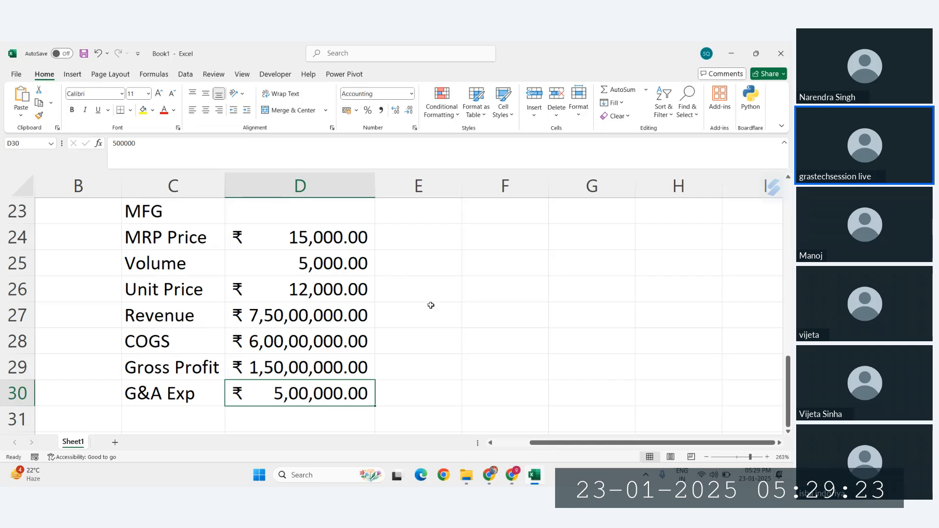
Change the G&A expense in D30 to 5000000
scroll(429, 330, down, 1)
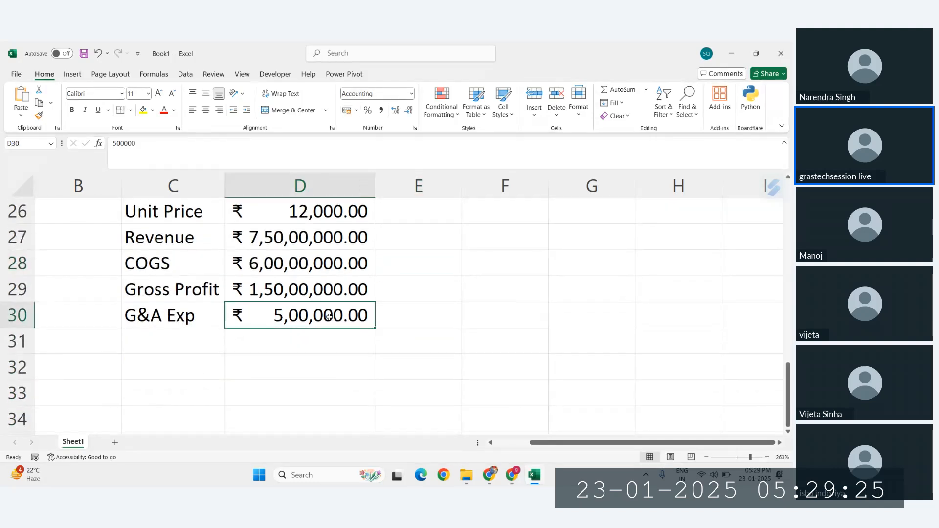
double_click(329, 317)
text(0)
key(Return)
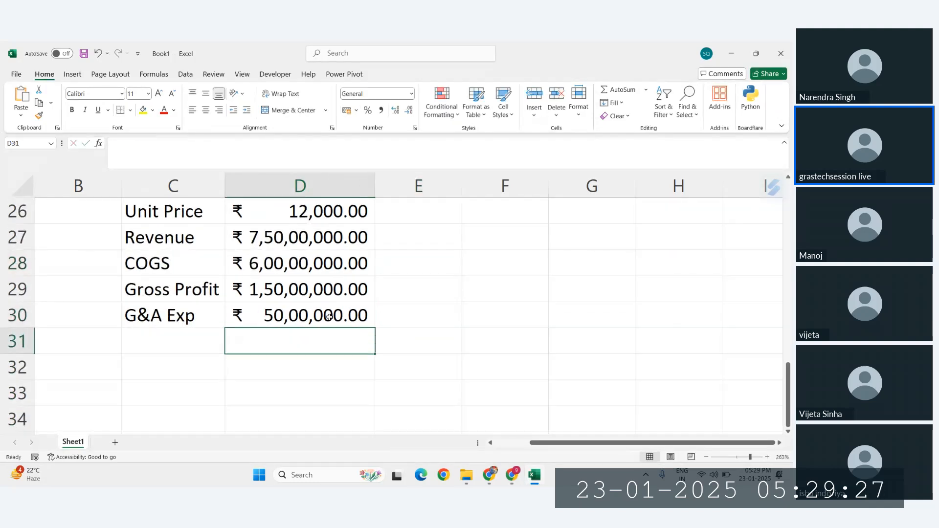
Add a Final Profit label in C31 and subtract the G&A expense from gross profit in D31 with the formula =D29-D30
click(157, 342)
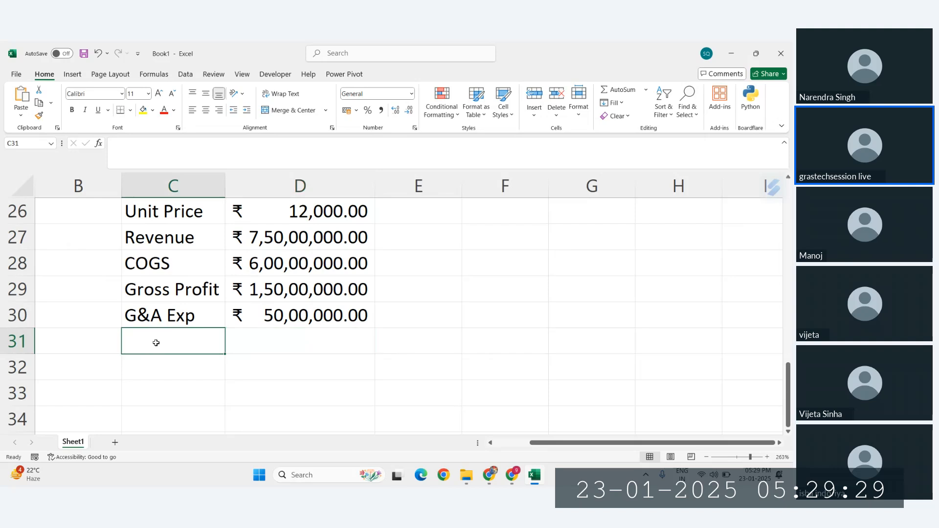
text(Final Profit)
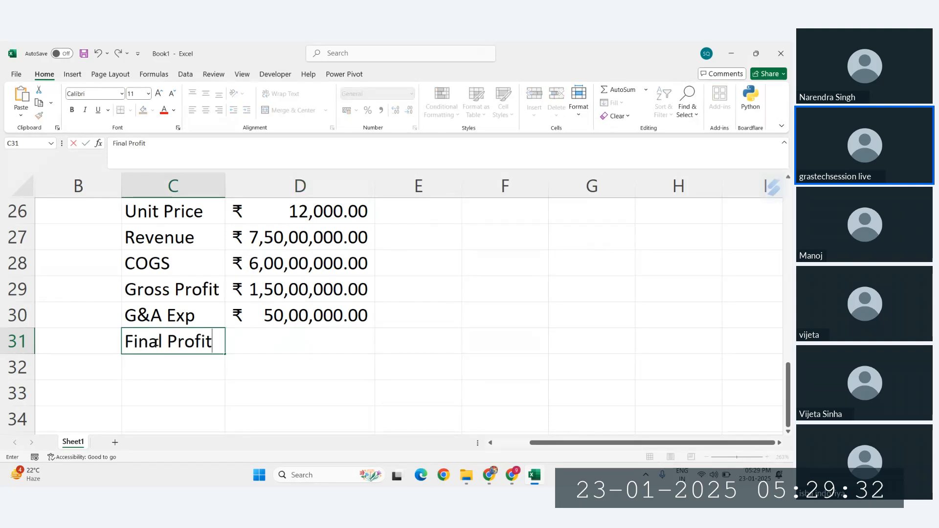
key(Tab)
text(=)
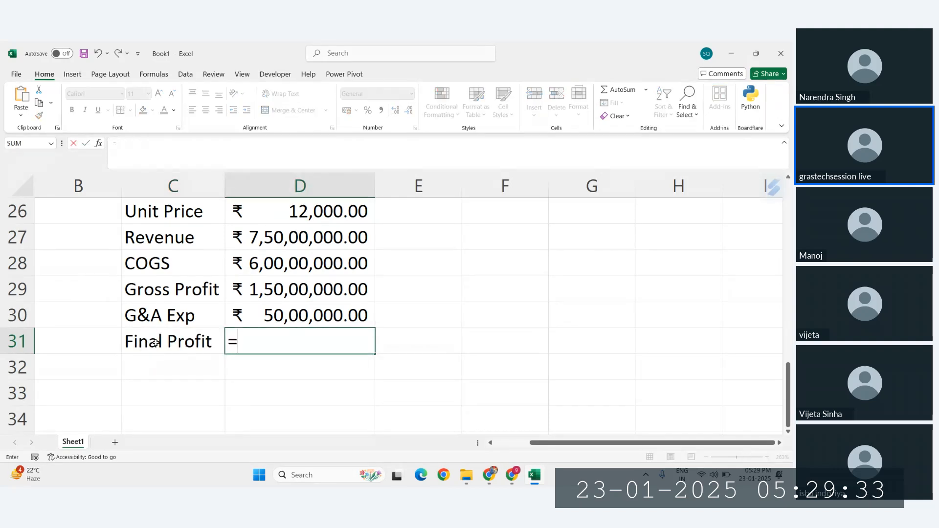
click(275, 290)
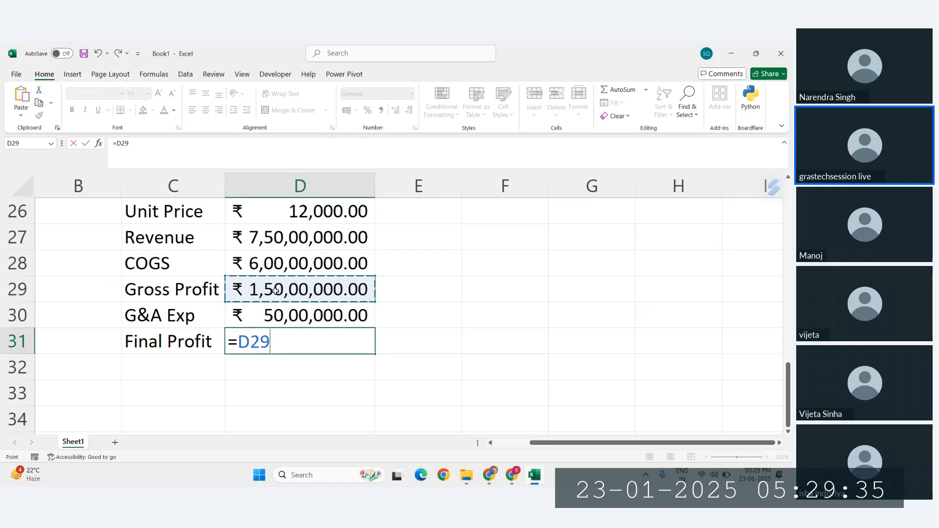
text(-)
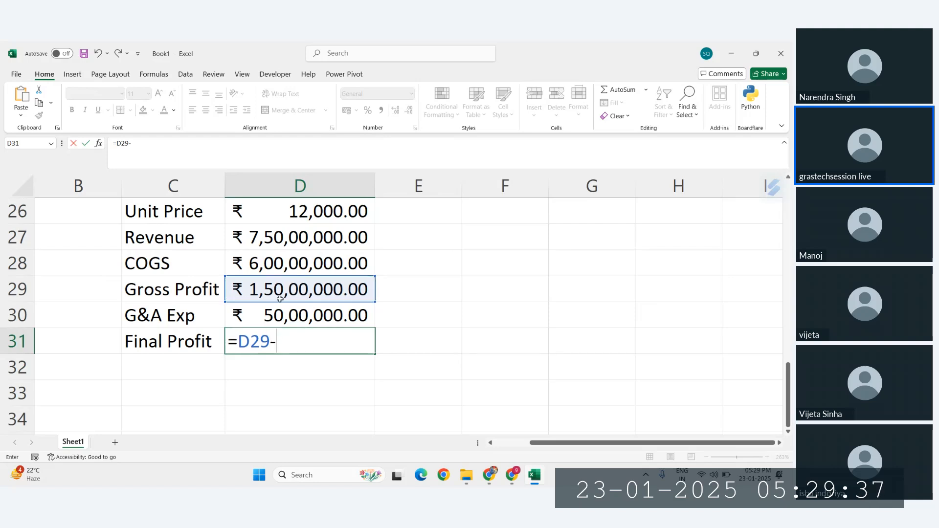
click(297, 318)
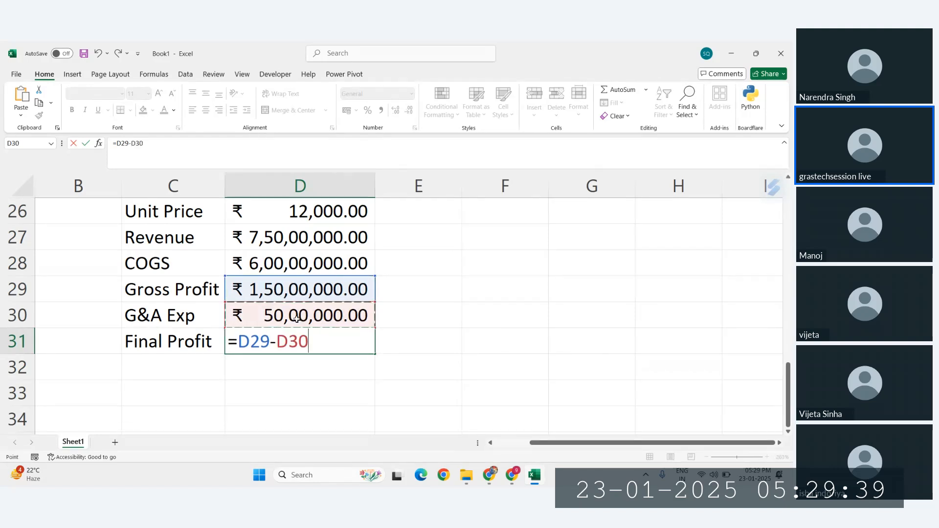
key(Return)
key(Up)
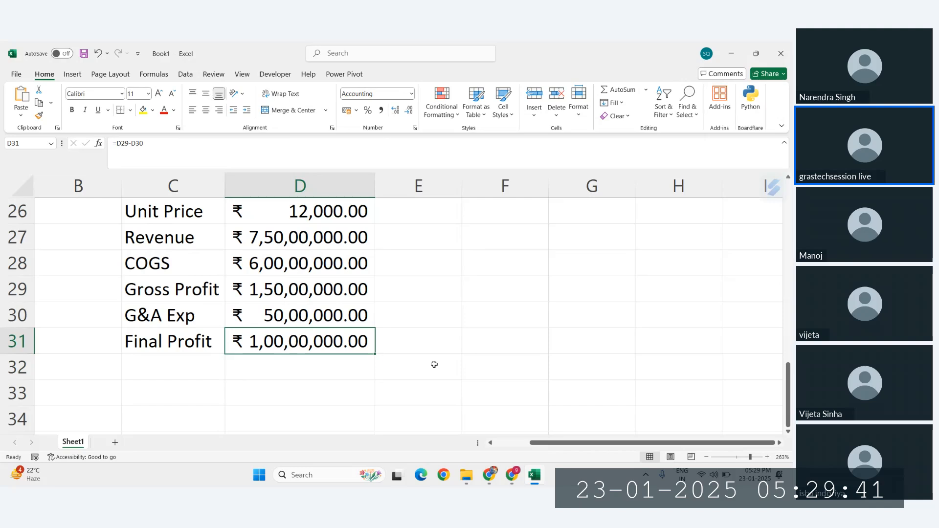
Review the MFG model in C24:D31, focusing on the Revenue, COGS and Gross Profit rows
ctrl+scroll(435, 365, down, 2)
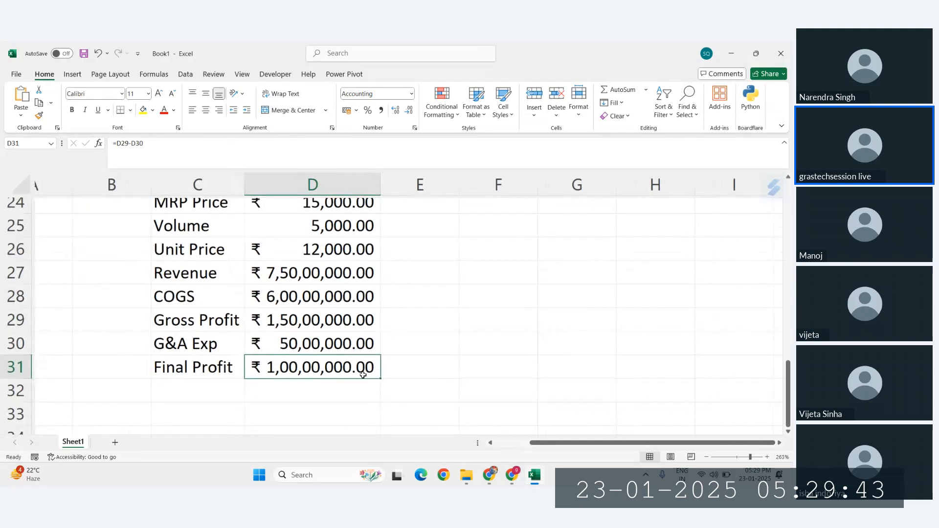
ctrl+scroll(357, 371, down, 2)
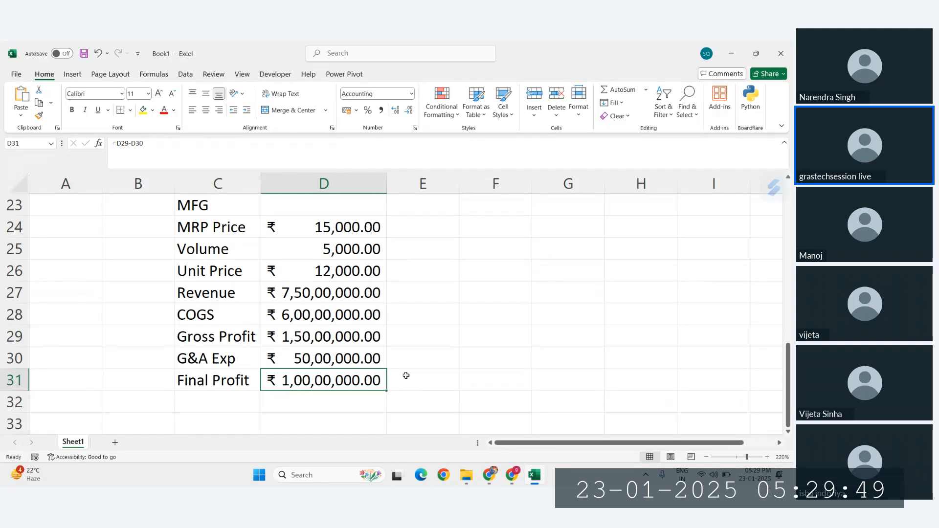
drag(179, 225, 341, 373)
click(453, 328)
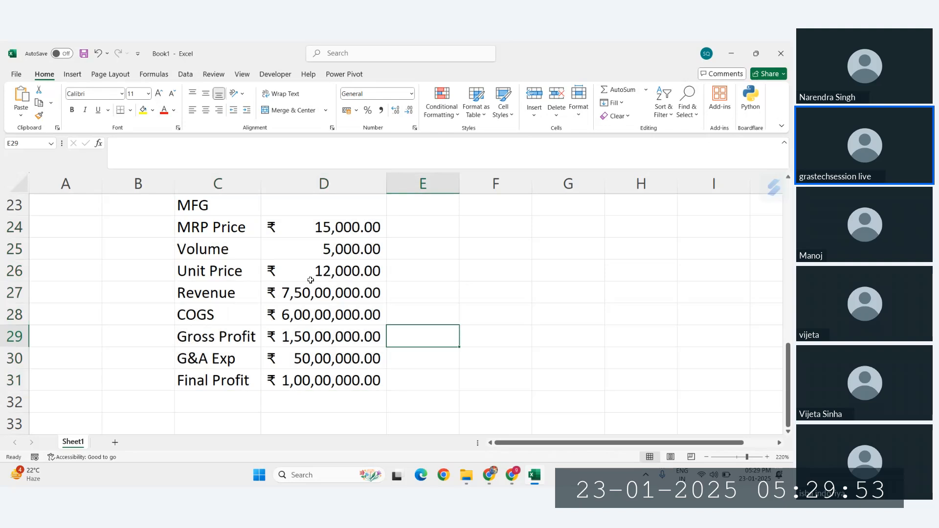
drag(195, 227, 342, 379)
click(454, 349)
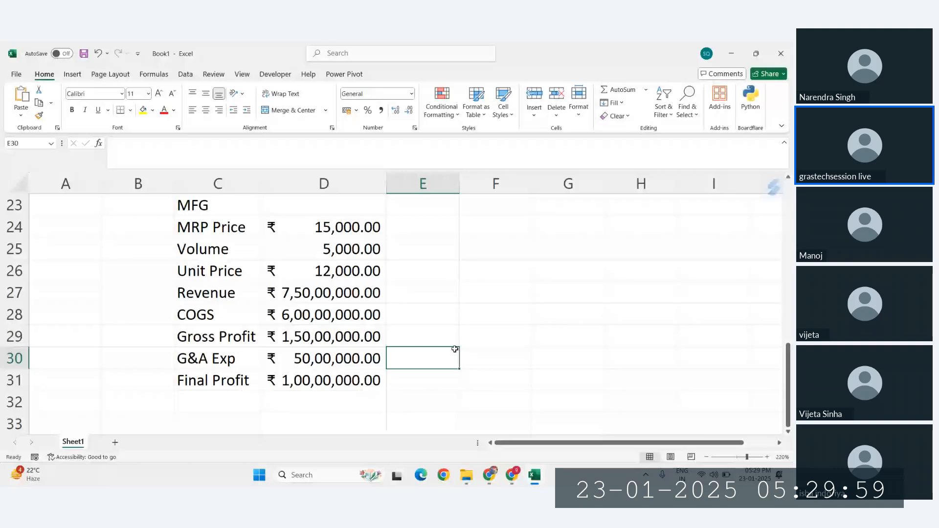
click(210, 315)
drag(208, 292, 217, 342)
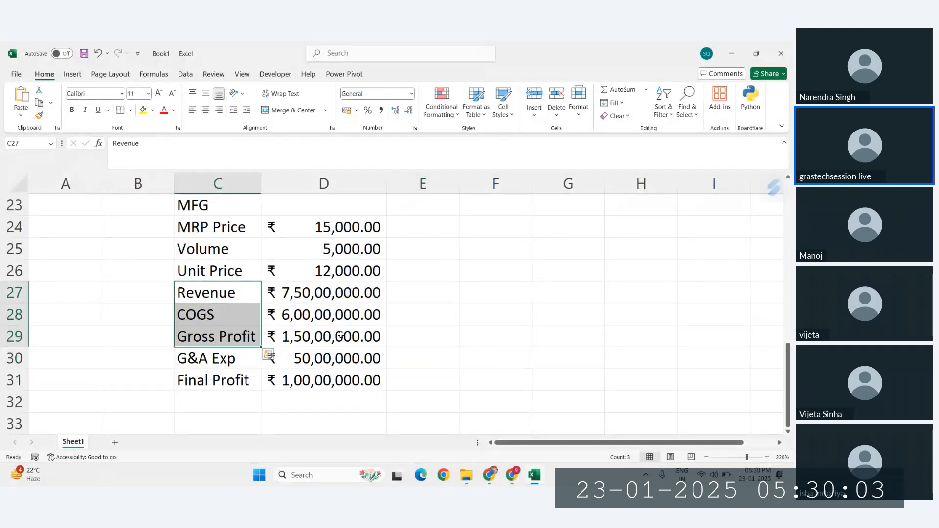
click(367, 332)
Switch to Chrome, search Google for cogs in a new browser tab and read the definition in the AI Overview
mouse_move(517, 480)
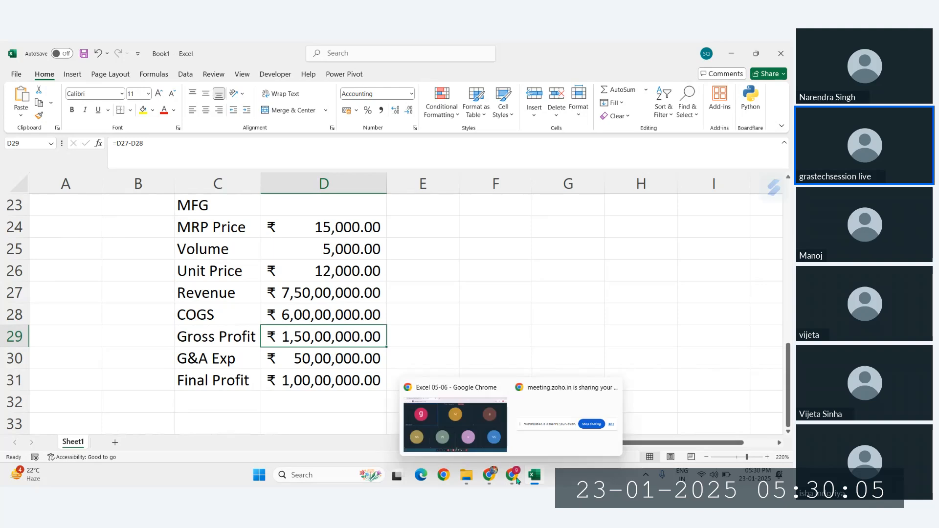
click(479, 434)
click(459, 426)
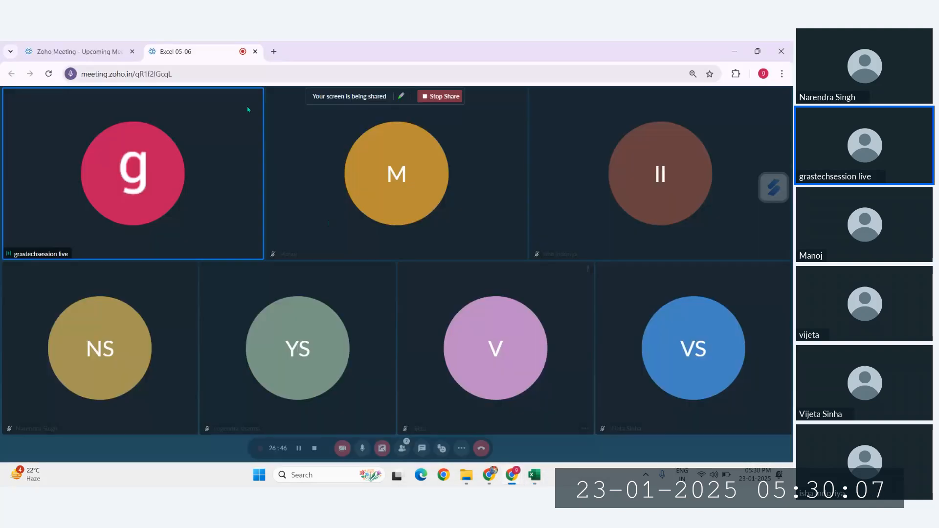
click(274, 51)
text(cogs)
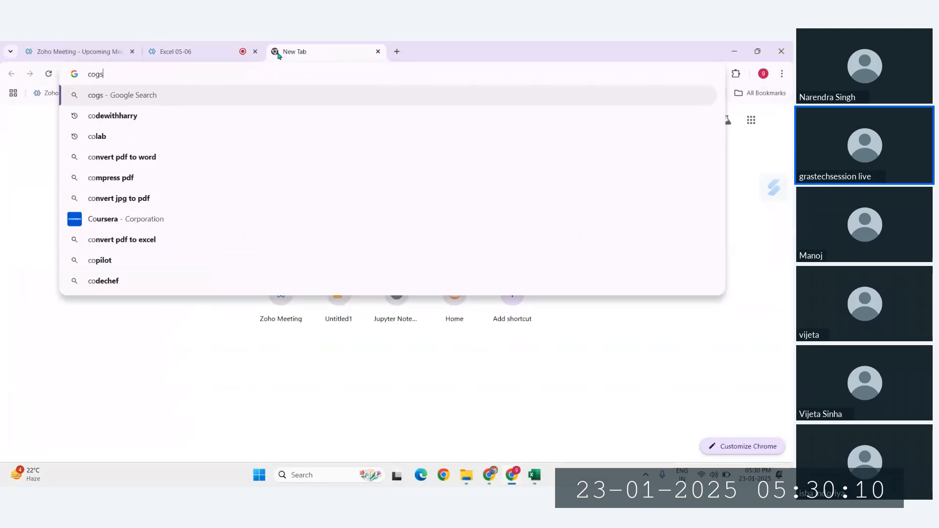
key(Return)
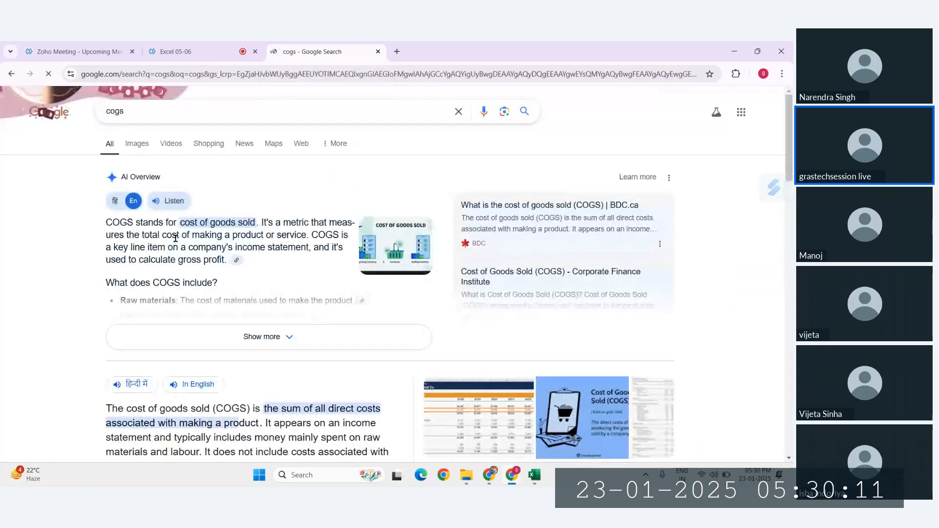
scroll(174, 232, up, 3)
drag(183, 211, 284, 212)
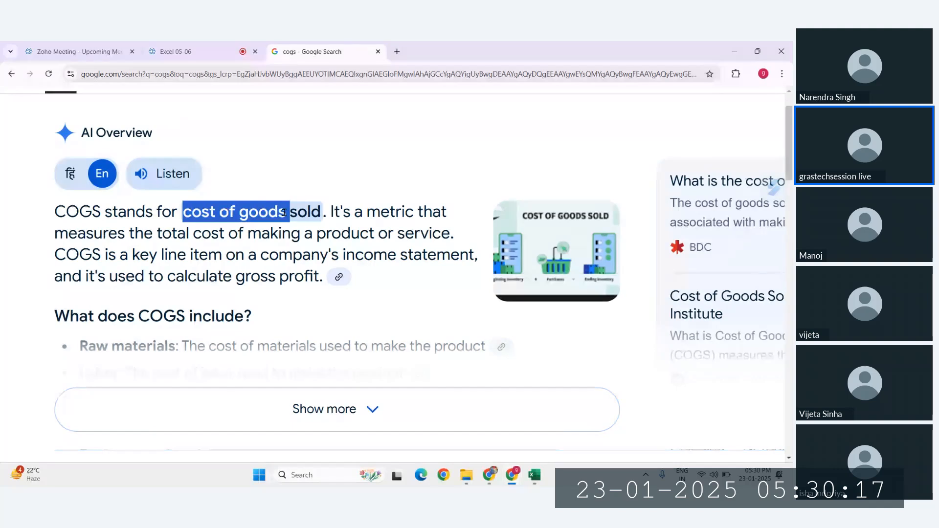
drag(177, 234, 283, 234)
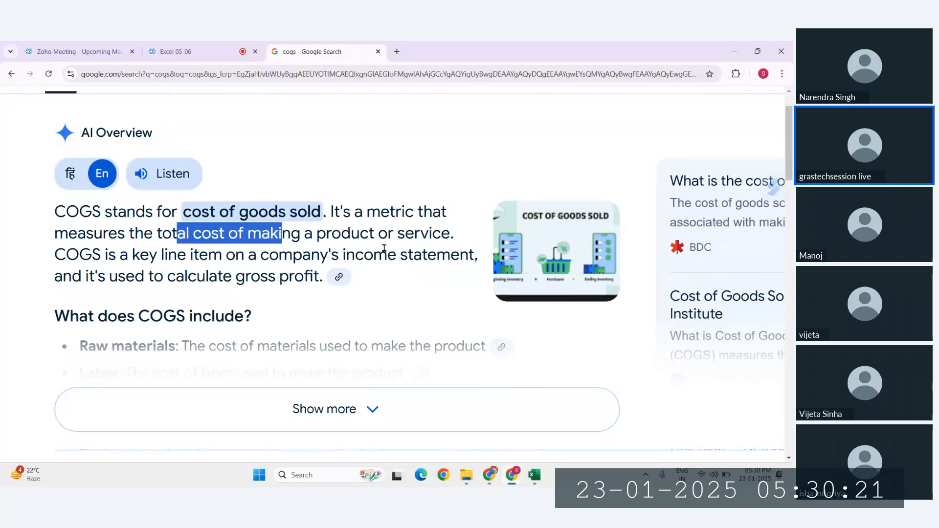
Switch back to Excel and examine the MFG inputs in C24:D30 and the Final Profit formula in D31
click(545, 457)
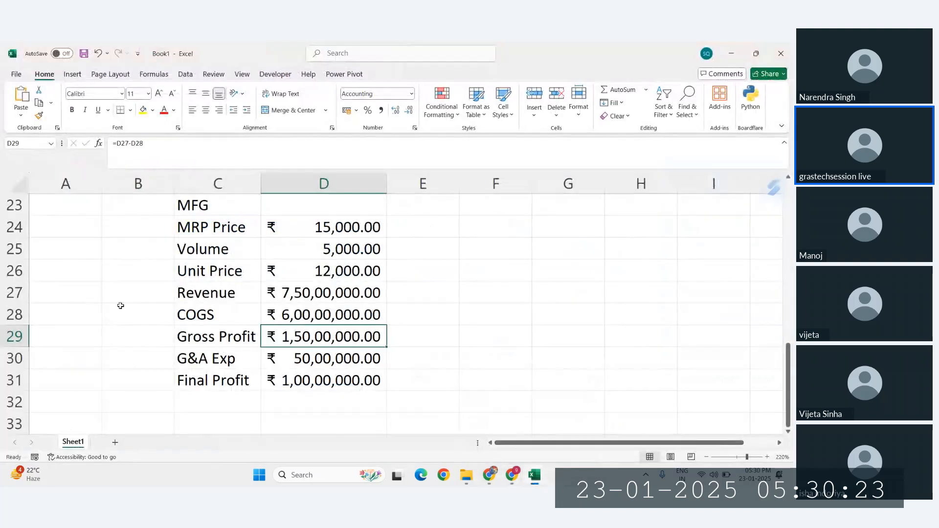
drag(180, 224, 330, 379)
click(445, 376)
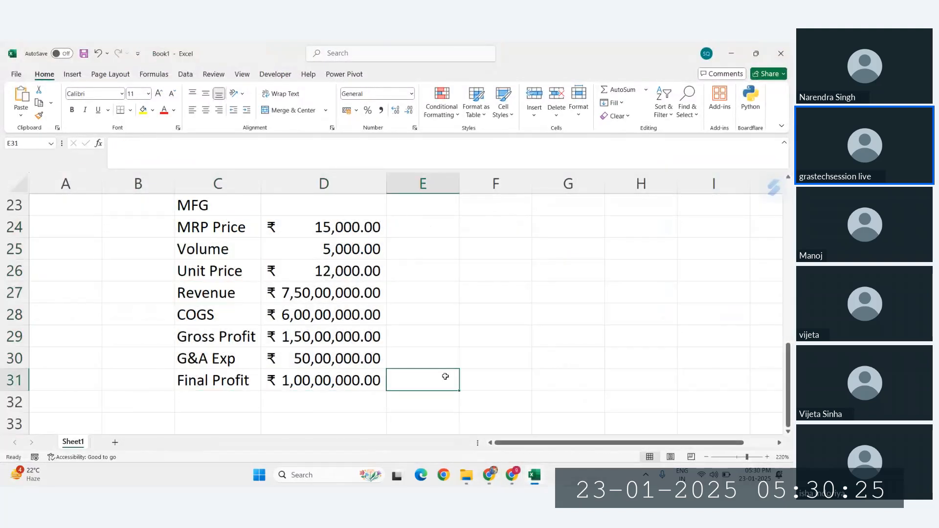
drag(186, 226, 327, 355)
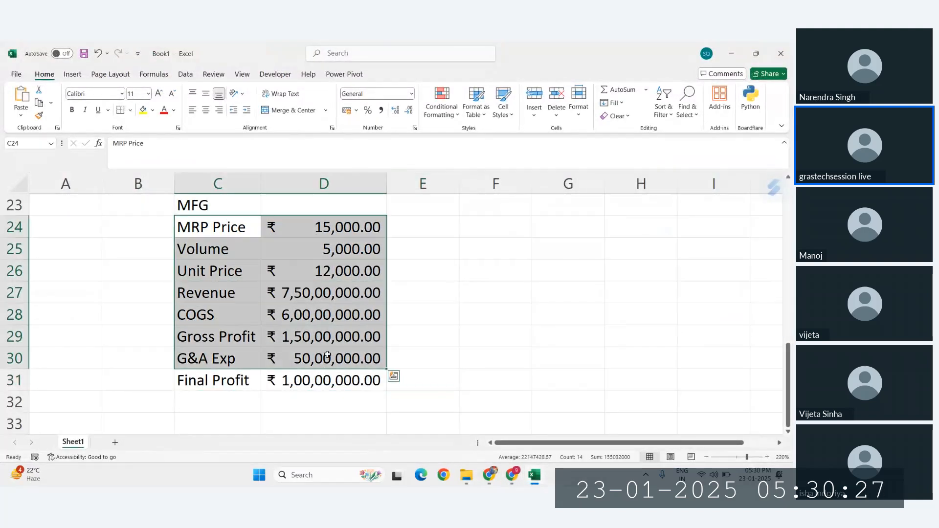
click(327, 380)
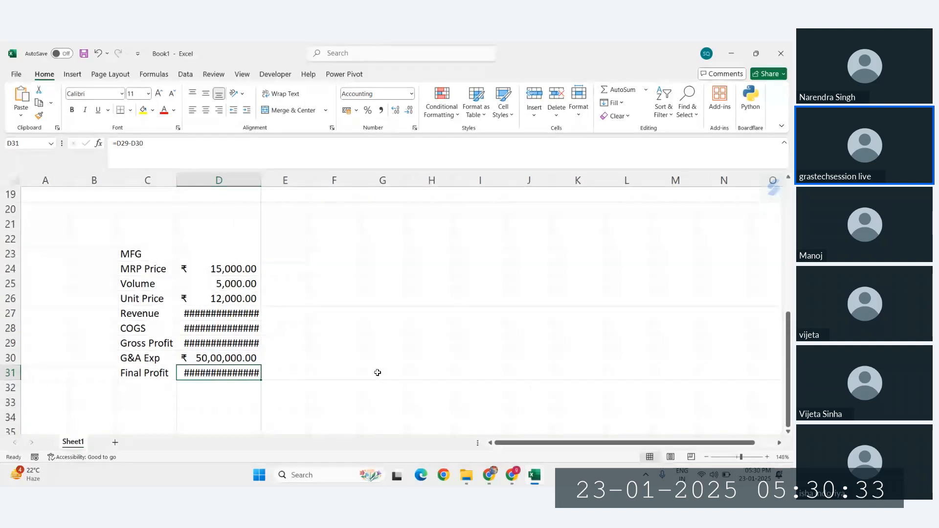
Autofit column D to its rupee amounts and select the whole MFG model in C23:D31
double_click(261, 180)
click(341, 297)
click(208, 368)
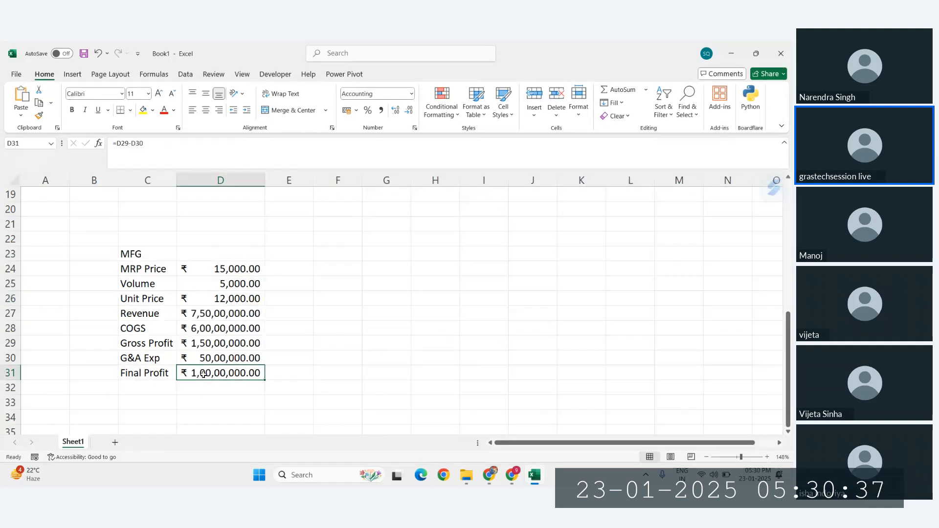
drag(126, 257, 250, 374)
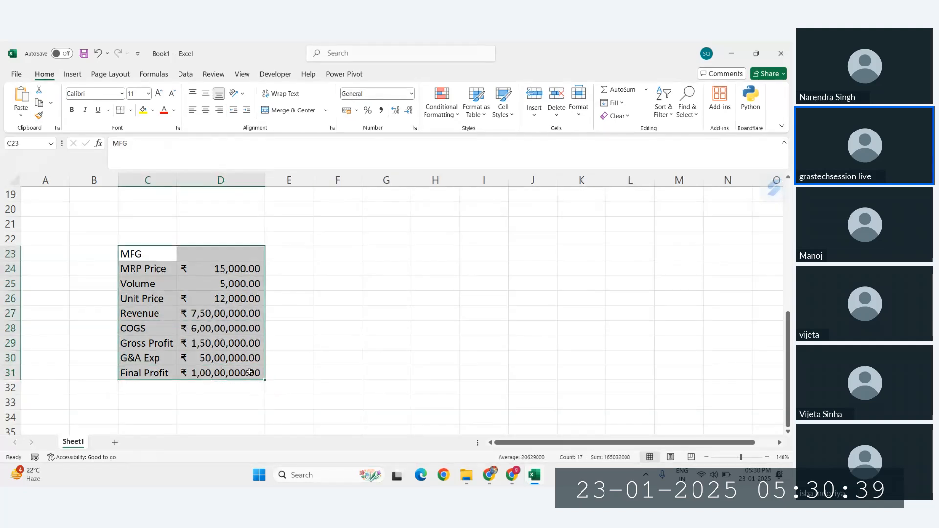
Apply all borders to the MFG model in C24:D31
click(360, 294)
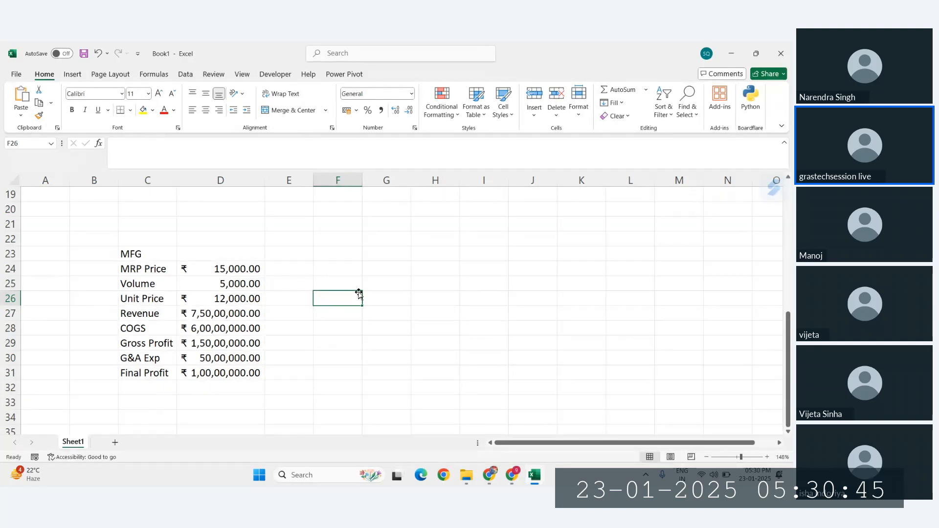
drag(137, 270, 229, 373)
click(130, 110)
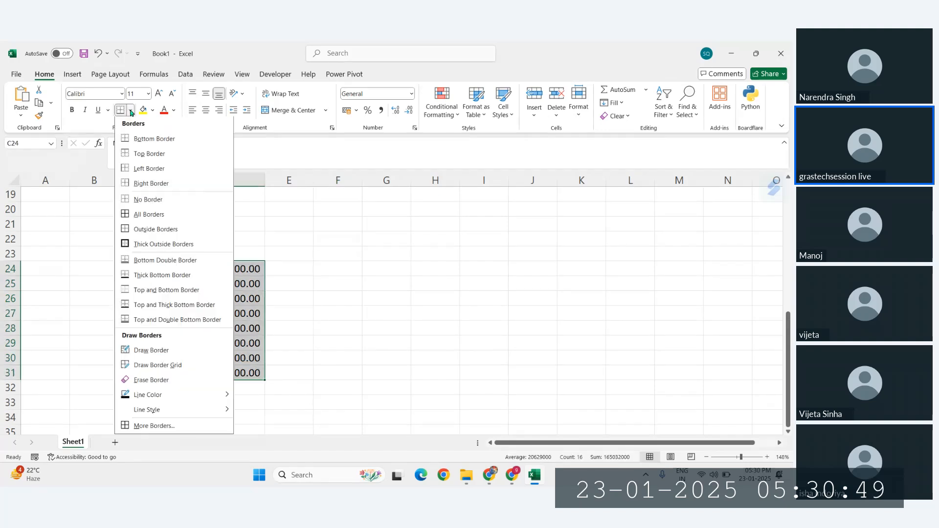
click(157, 215)
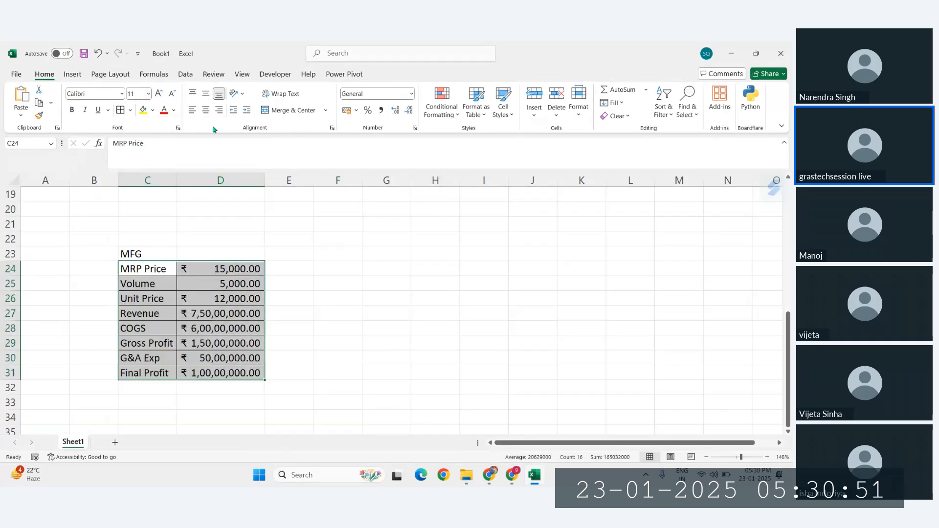
Centre-align the model range C24:D31 and fill the row labels in C24:C31 yellow
click(205, 110)
drag(147, 269, 153, 371)
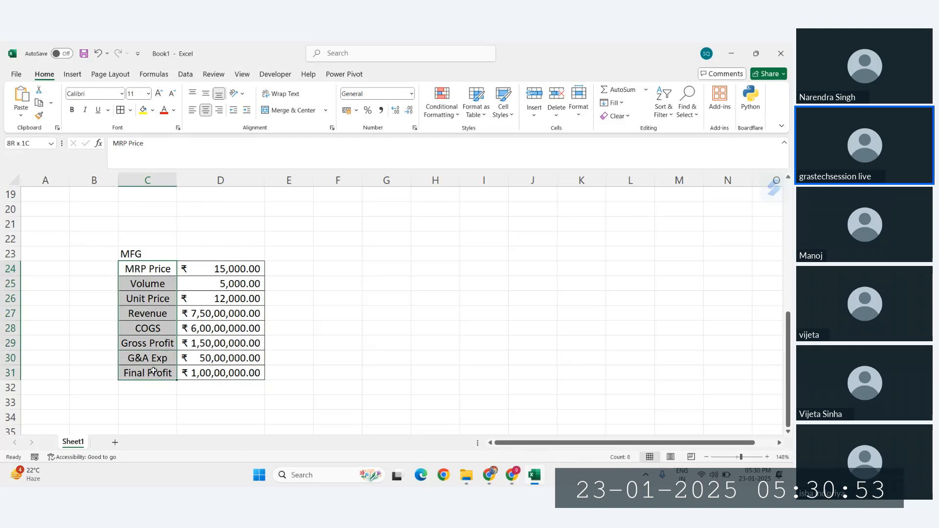
click(143, 109)
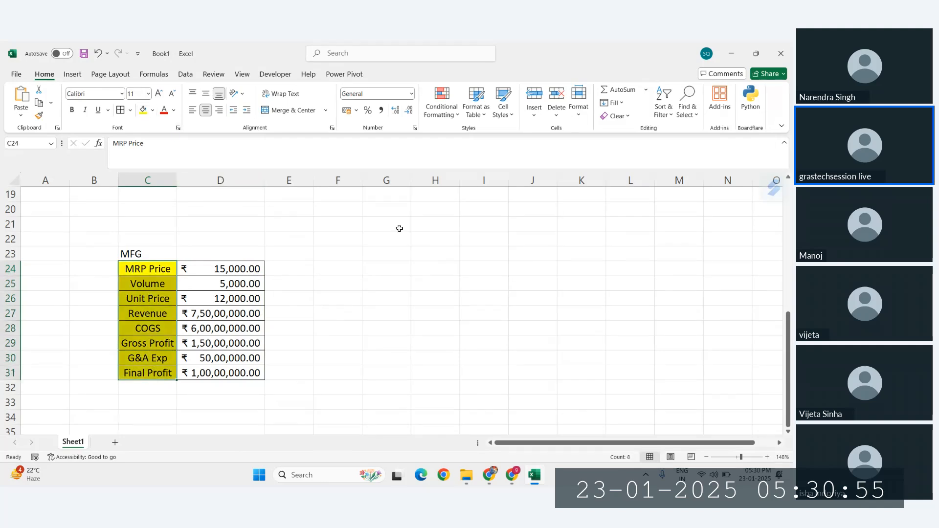
Link cell F24 to the model's Final Profit with the formula =D31
click(343, 263)
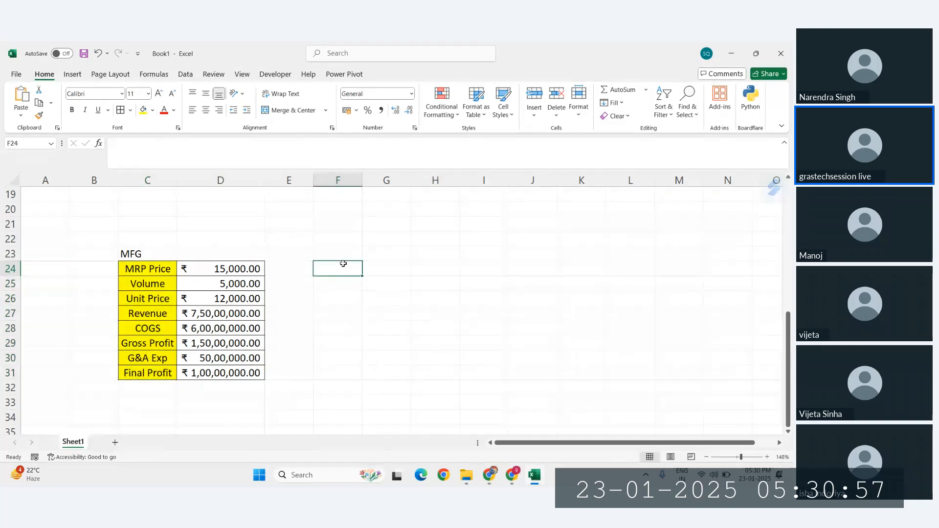
text(=)
click(215, 374)
key(Return)
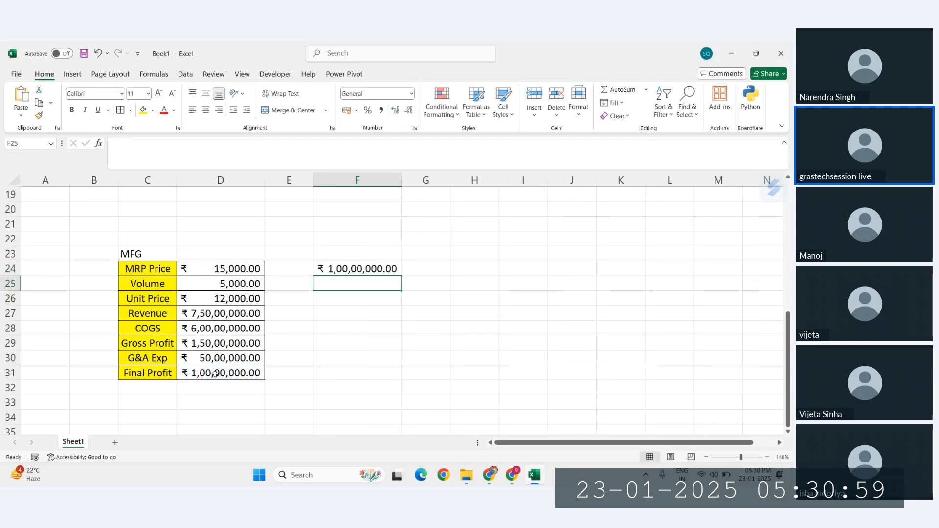
click(360, 270)
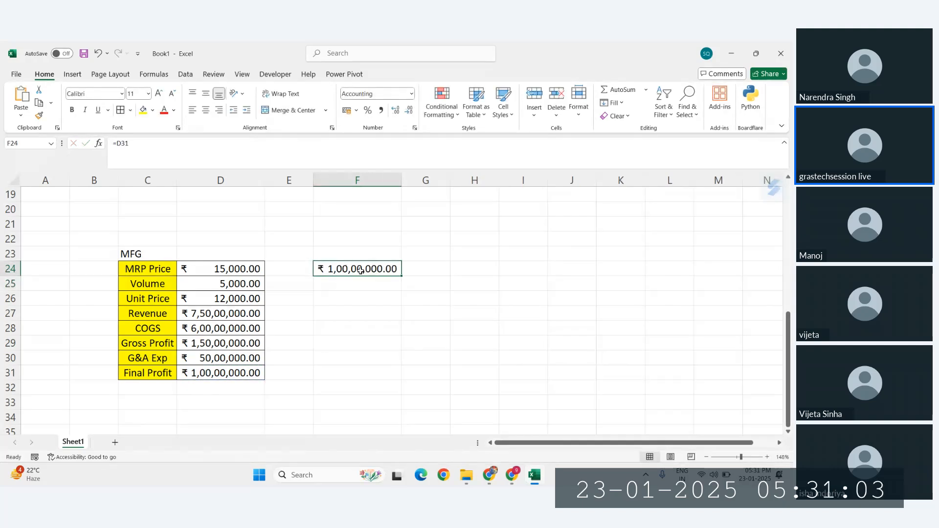
click(567, 269)
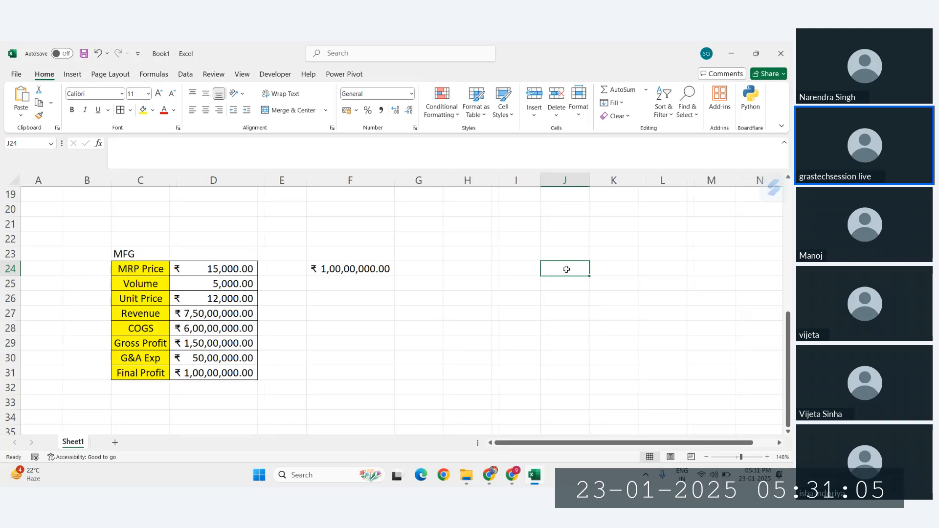
click(369, 271)
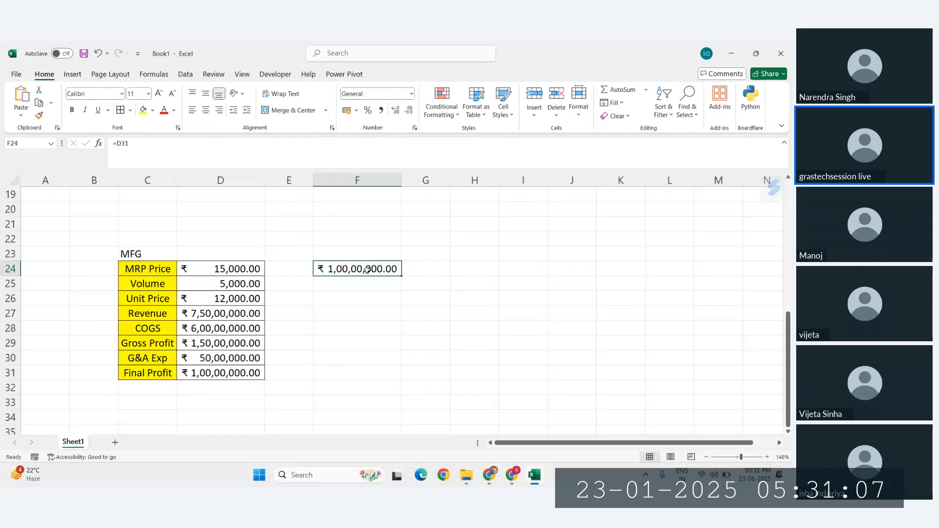
drag(430, 272, 549, 267)
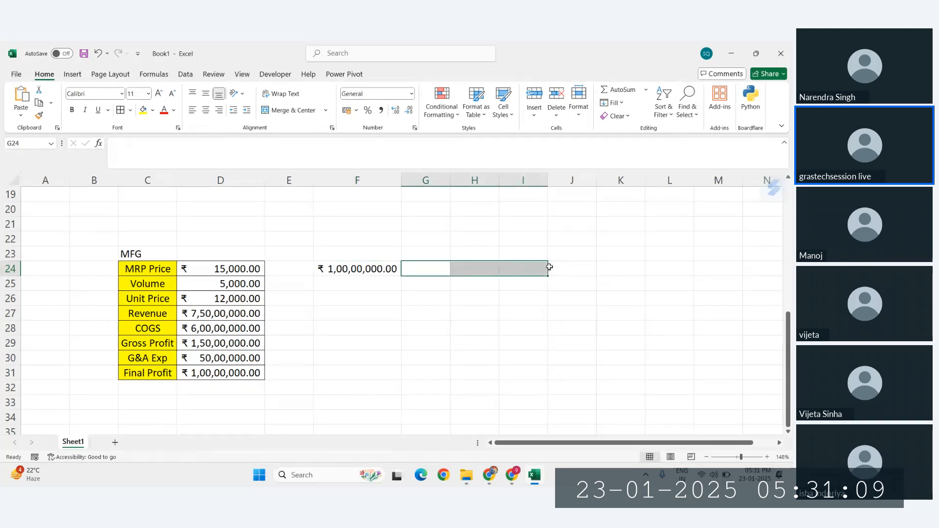
click(567, 267)
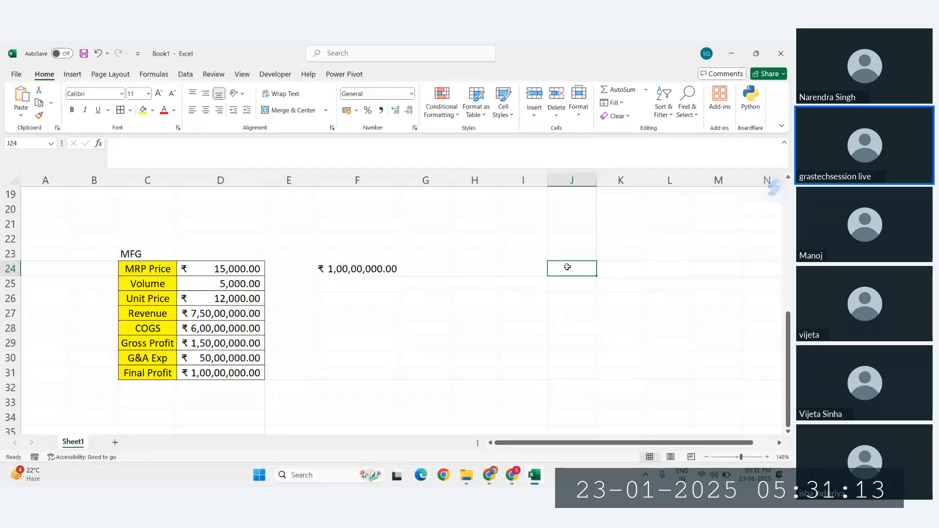
click(421, 270)
mouse_move(421, 271)
mouse_down()
mouse_move(540, 269)
mouse_move(424, 270)
mouse_up()
click(553, 268)
click(564, 270)
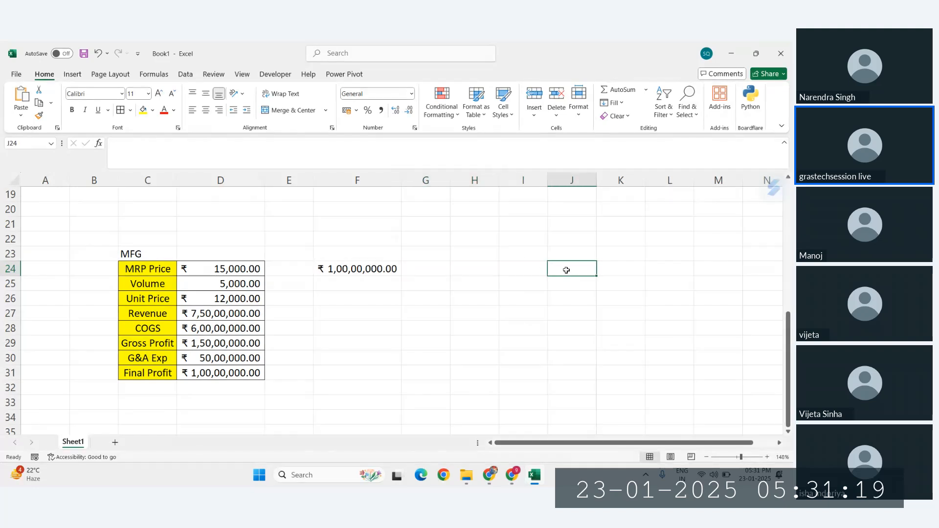
Fill cell J24 with yellow
mouse_move(576, 269)
mouse_down()
mouse_move(721, 267)
mouse_move(564, 271)
mouse_up()
click(558, 271)
click(143, 109)
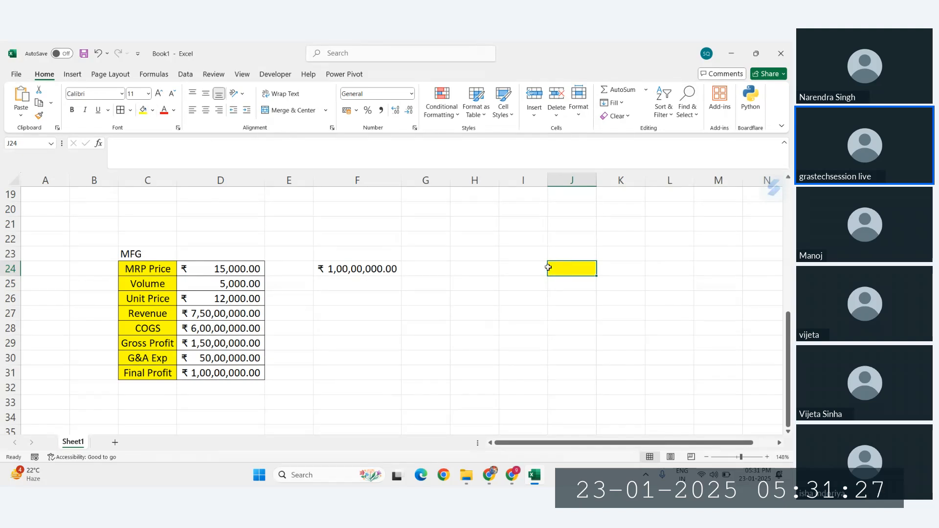
text(=)
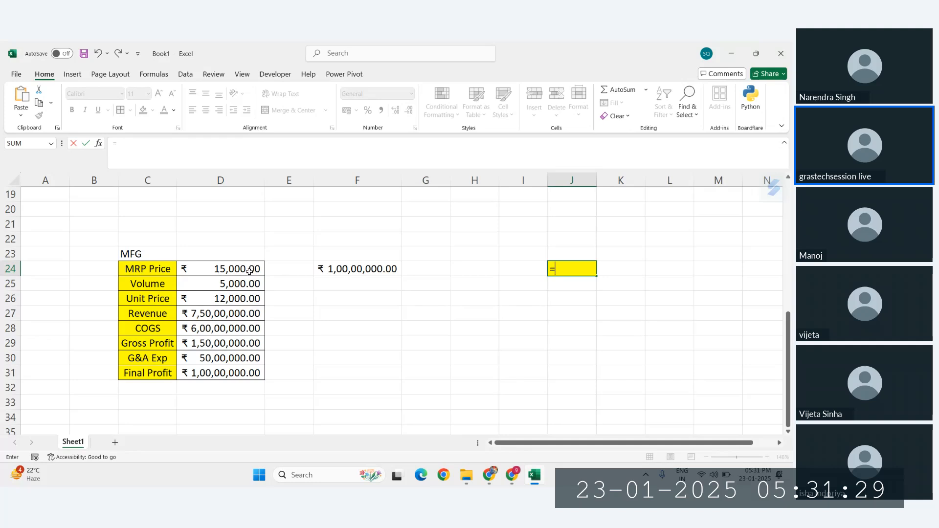
click(248, 270)
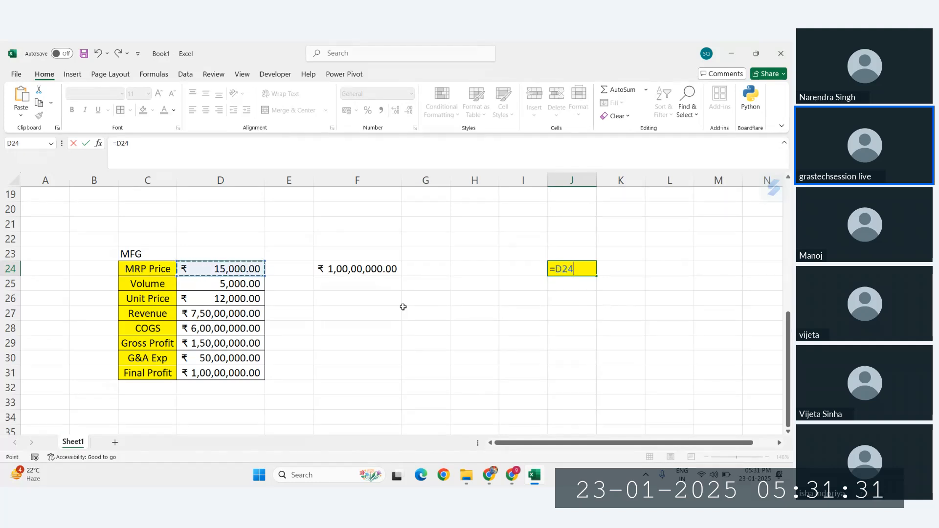
key(Escape)
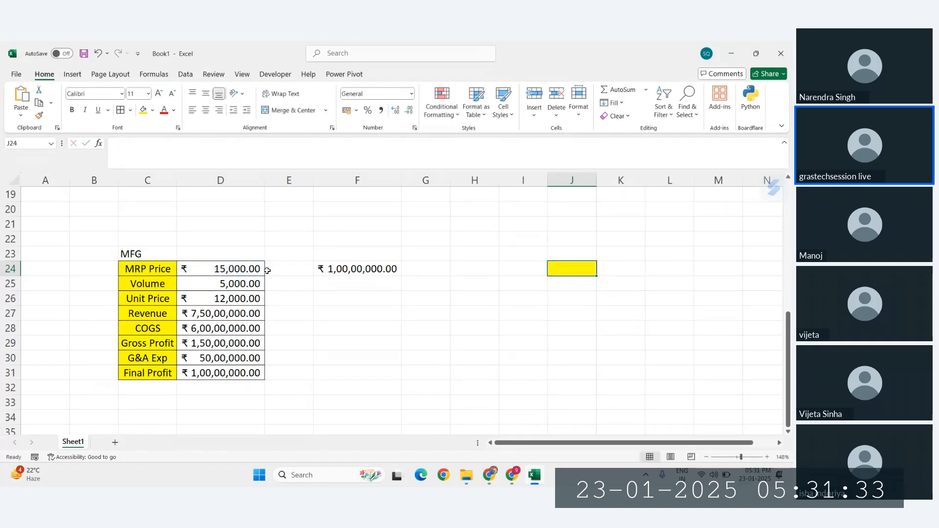
Set the MRP Price in D24 to 15500 to test its effect on the Final Profit
click(230, 271)
click(234, 283)
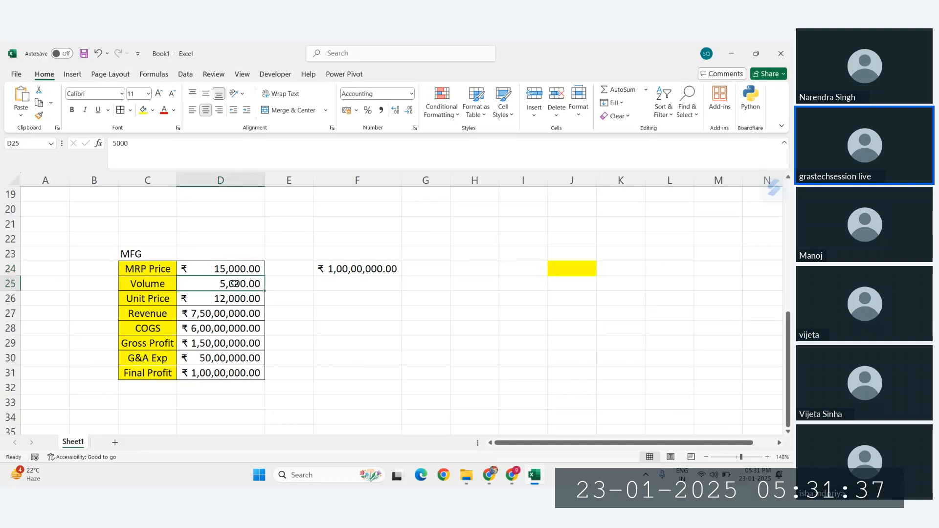
click(234, 269)
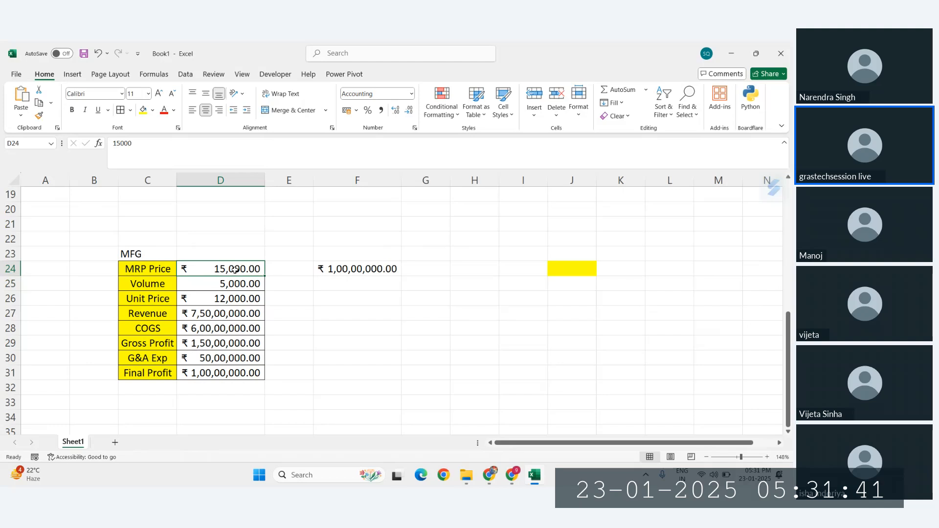
text(15500)
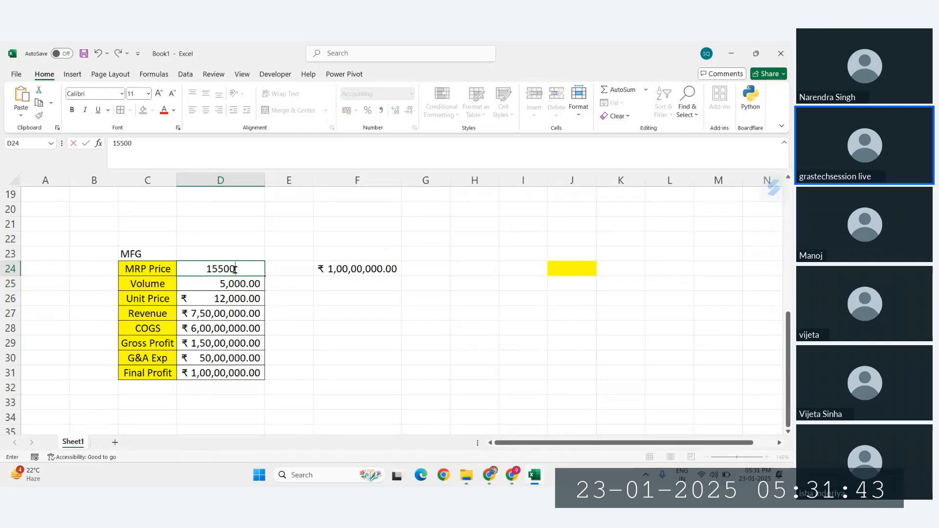
key(Return)
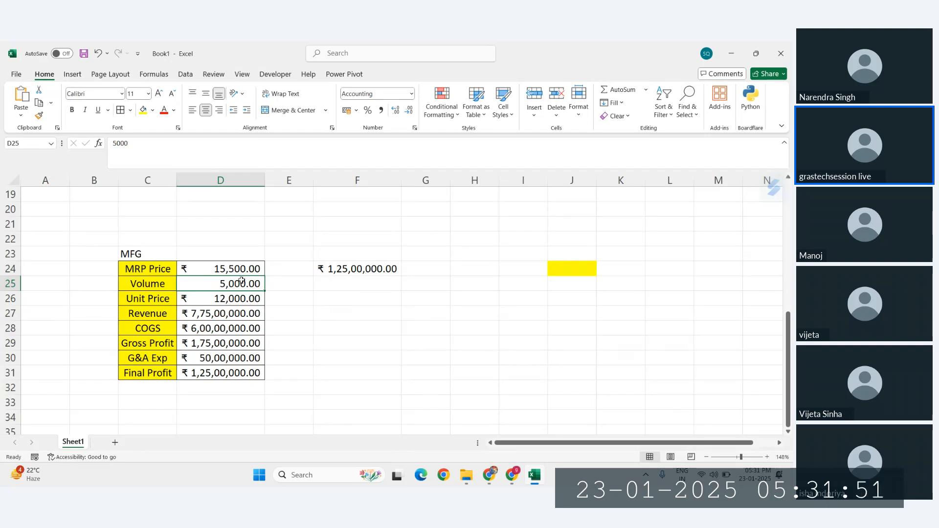
Set the Volume in D25 to 5,200
text(5,20)
text(00)
key(Return)
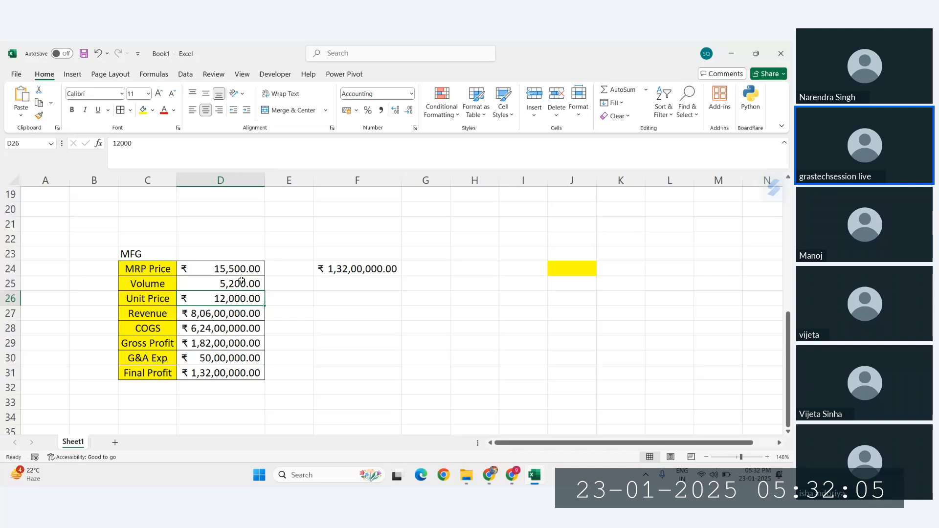
Undo the last two changes to the MRP Price and Volume values in the MFG table
drag(238, 268, 234, 284)
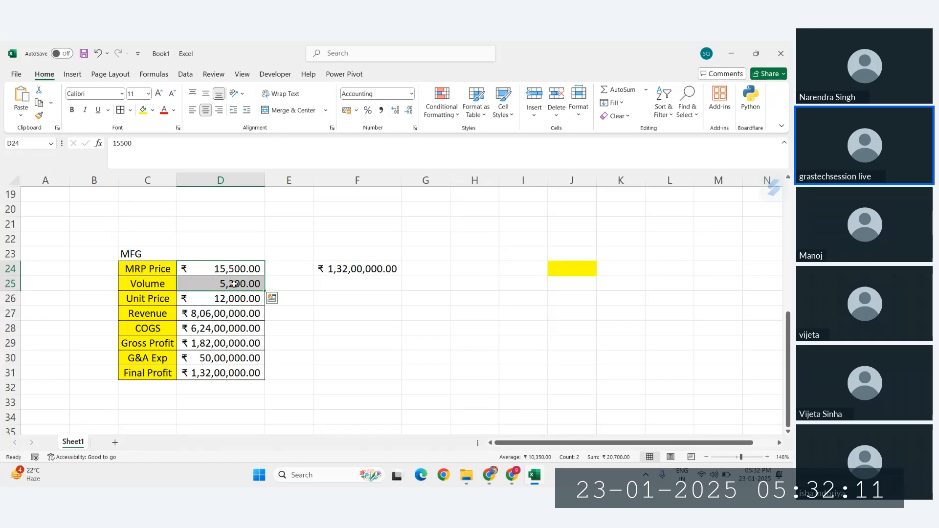
click(234, 272)
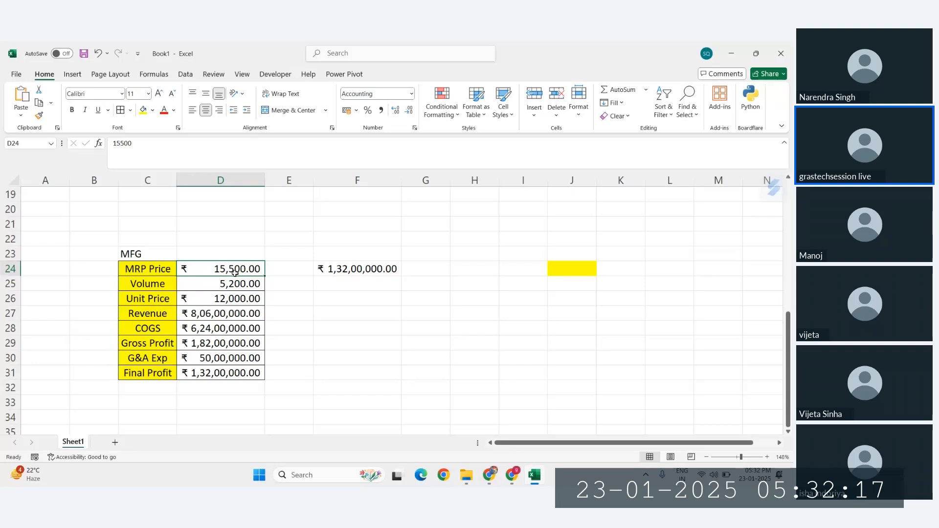
click(567, 267)
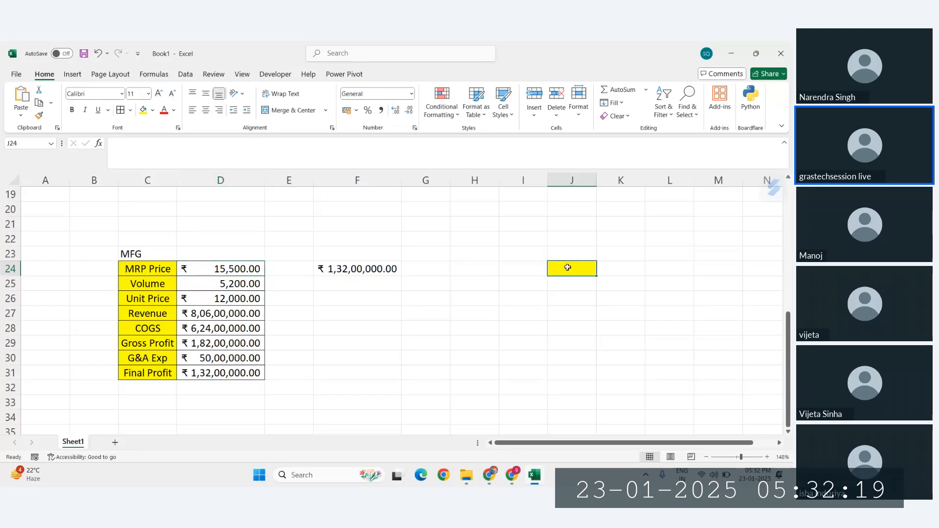
key(ctrl+z)
key(ctrl+z)
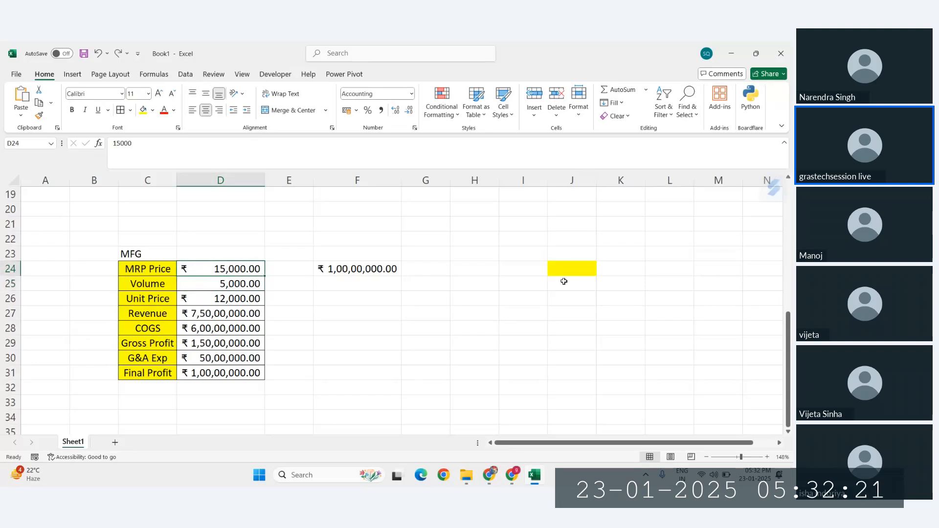
Link the yellow cell J24 to the MRP Price with the formula =D24
click(565, 269)
text(=)
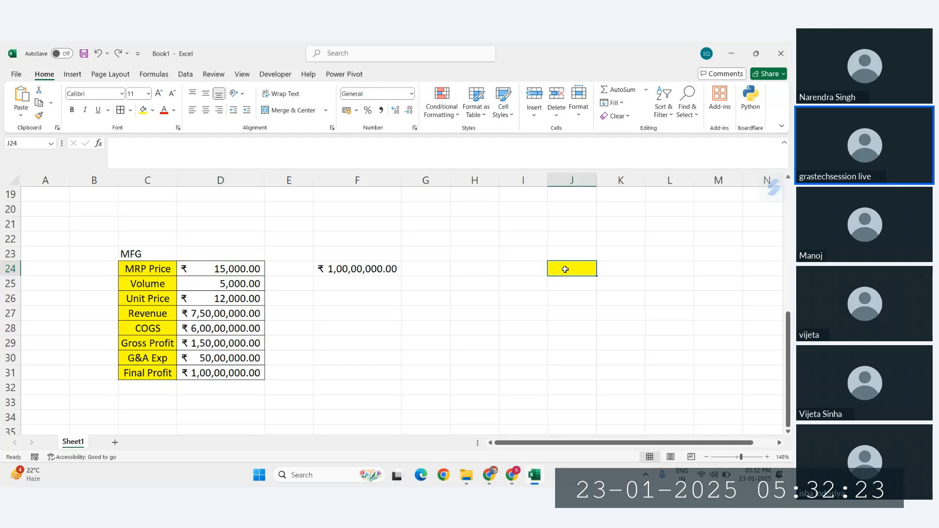
click(218, 271)
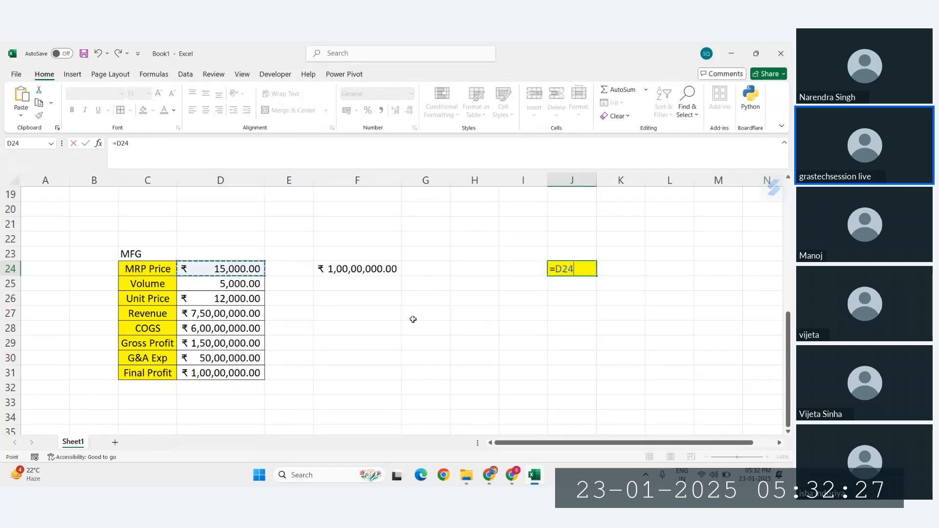
key(Return)
click(577, 270)
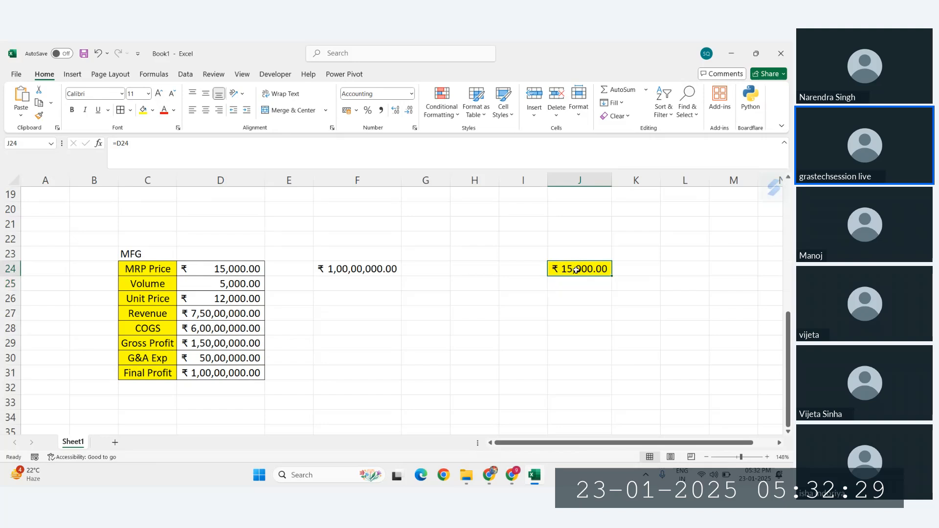
click(626, 267)
drag(626, 268, 719, 270)
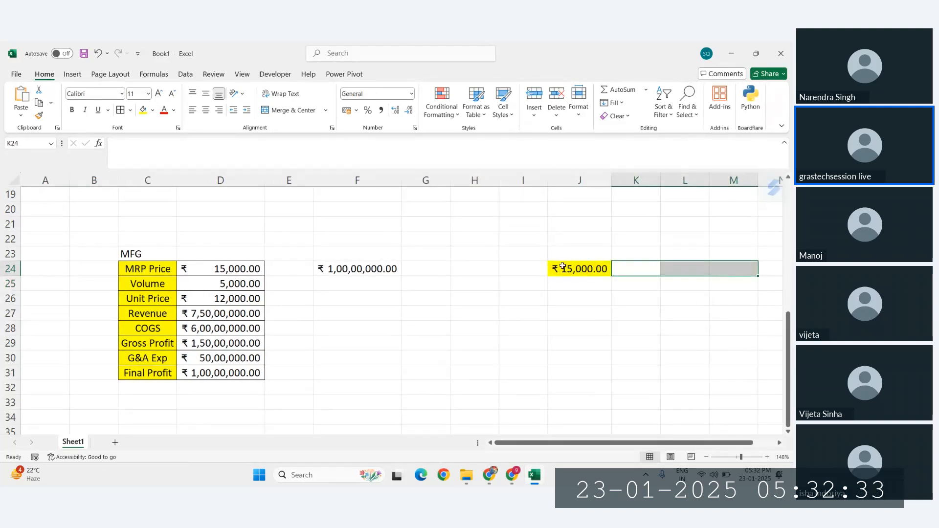
drag(528, 269, 425, 270)
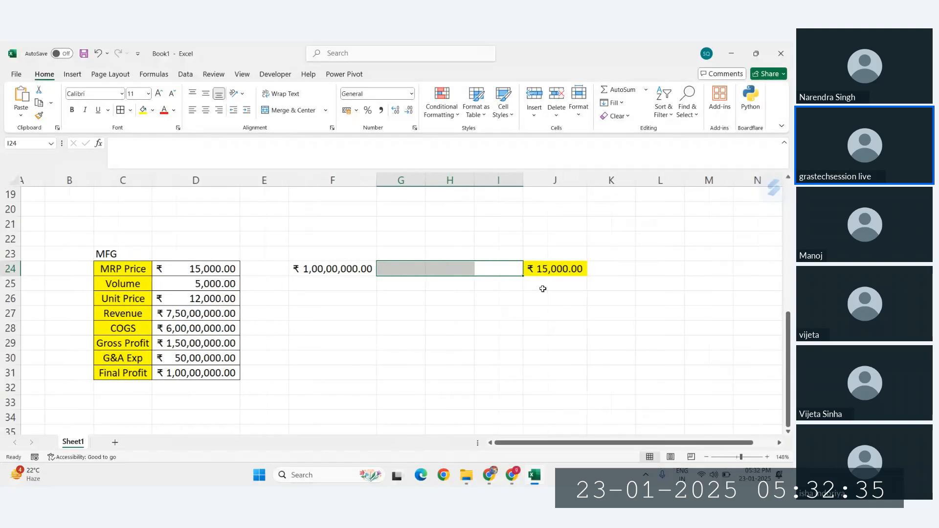
Enter the formula =J24+500 in cell K24 to raise the linked price by 500
click(635, 269)
text(=)
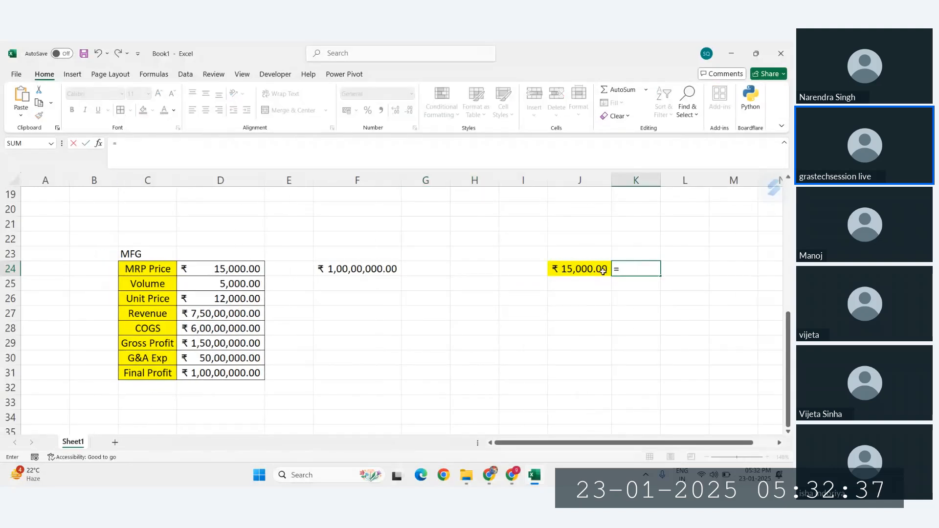
click(575, 270)
text(+500)
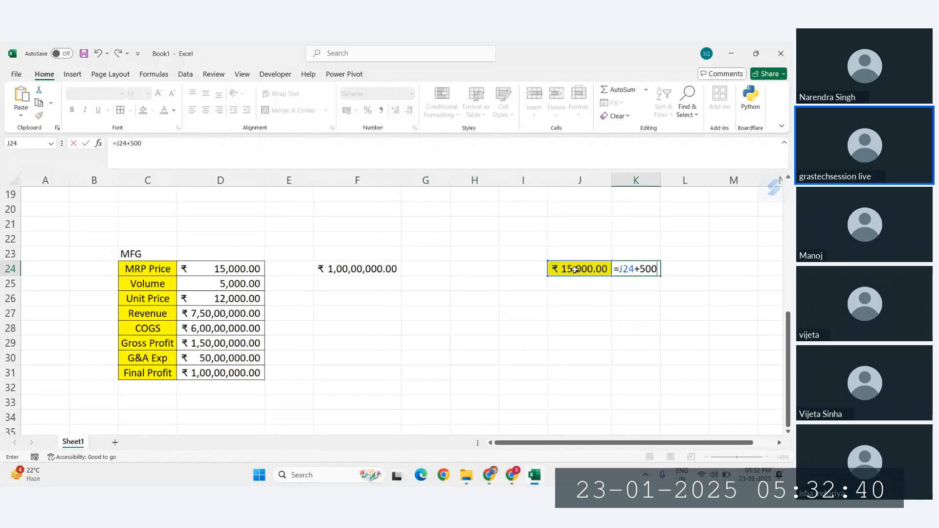
key(Return)
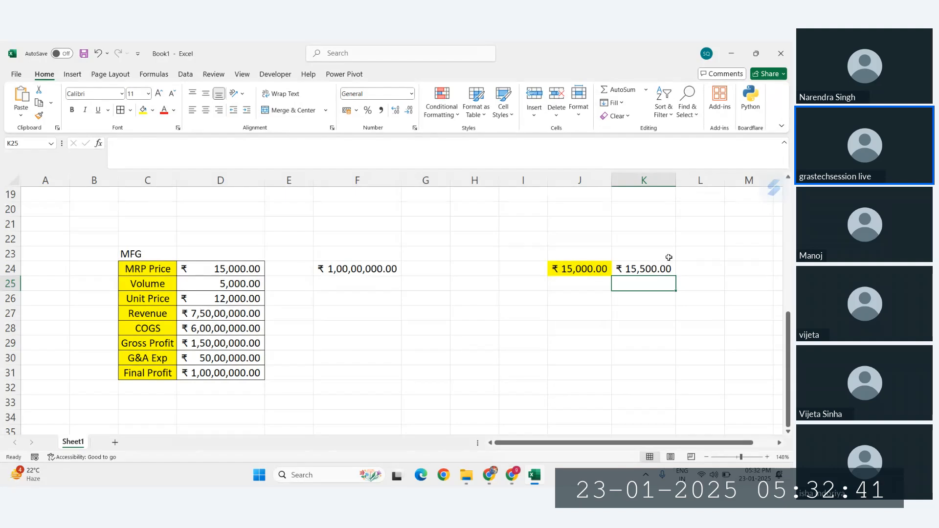
Fill the K24 formula across to M24 and autofit column M to its contents
click(660, 268)
scroll(660, 268, right, 2)
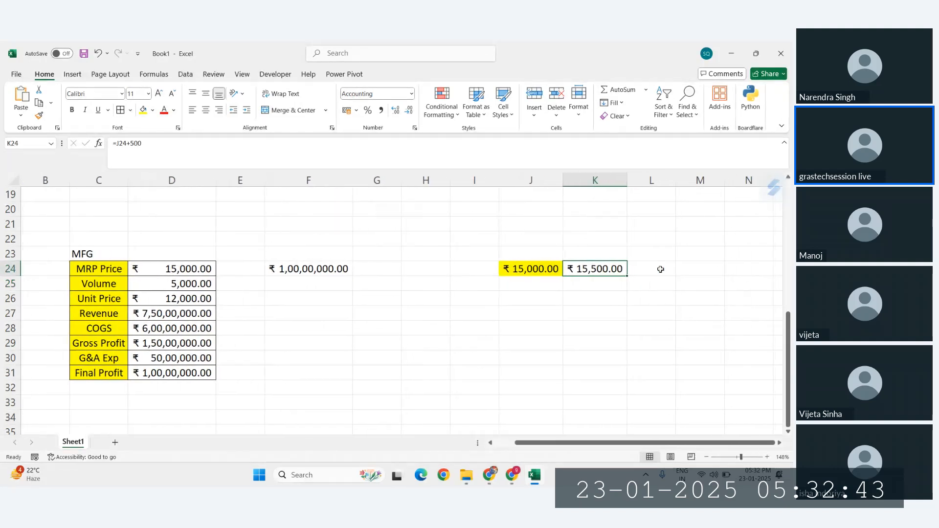
drag(626, 276, 727, 278)
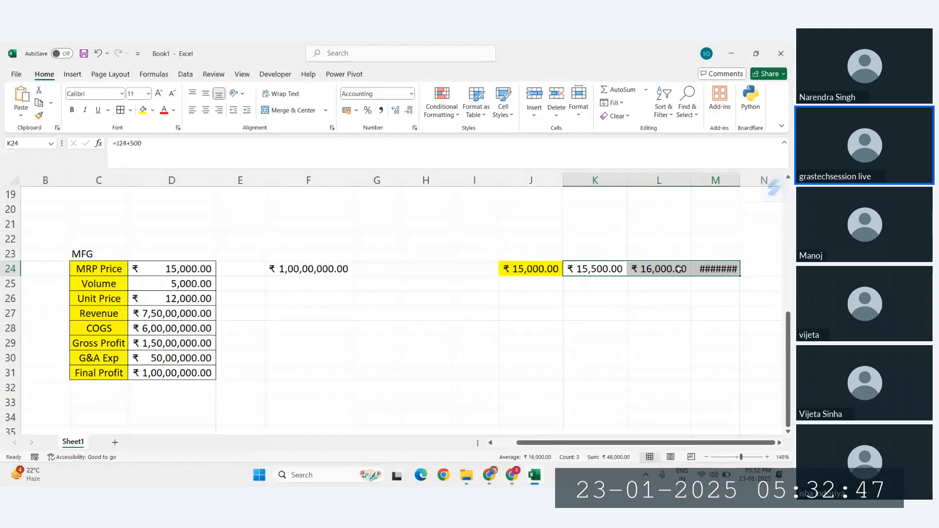
key(Right)
drag(739, 178, 739, 178)
double_click(740, 178)
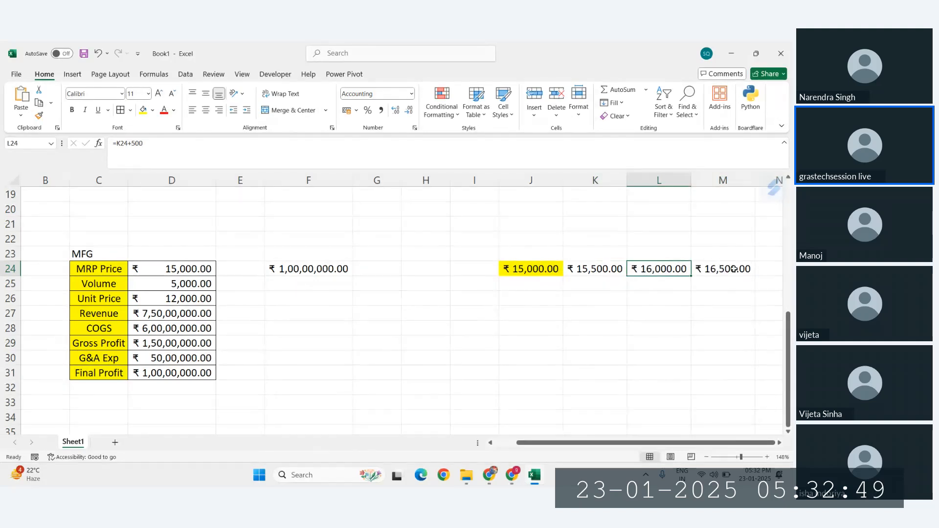
click(736, 266)
drag(617, 272, 722, 270)
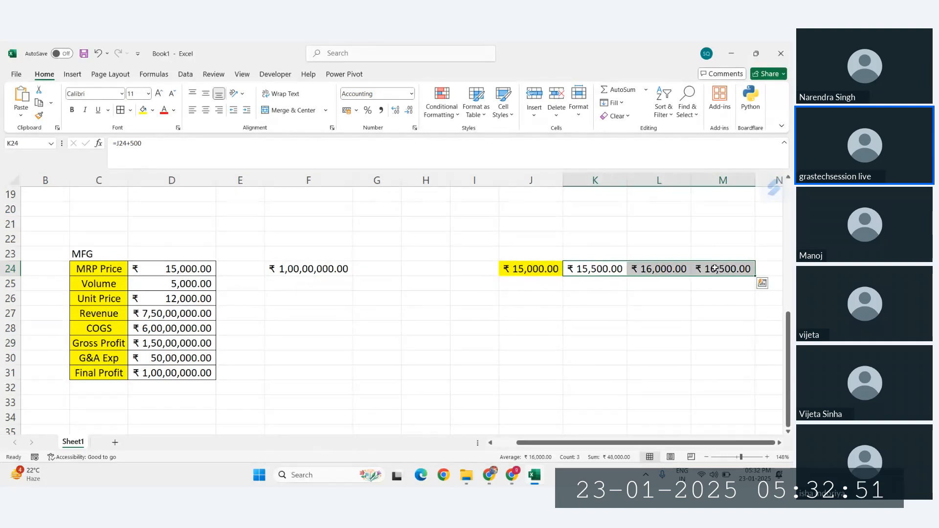
click(637, 300)
drag(549, 272, 748, 269)
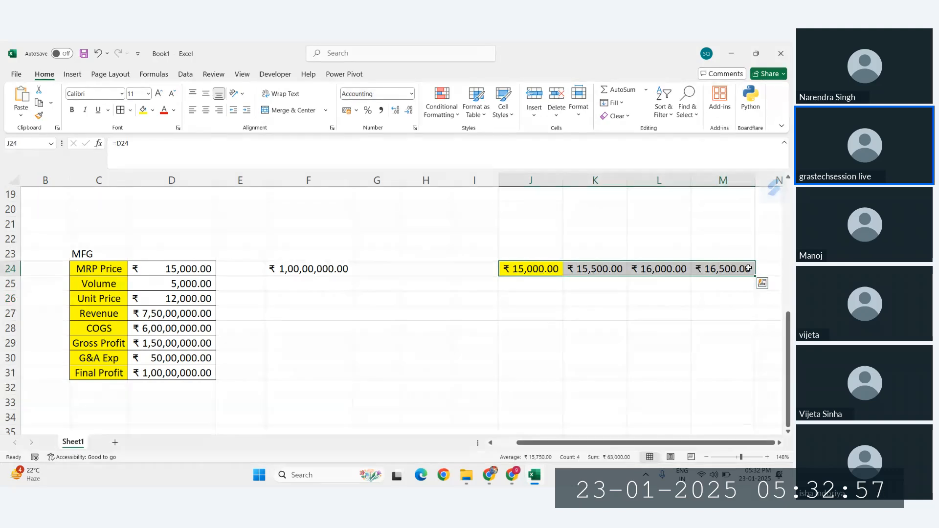
click(484, 267)
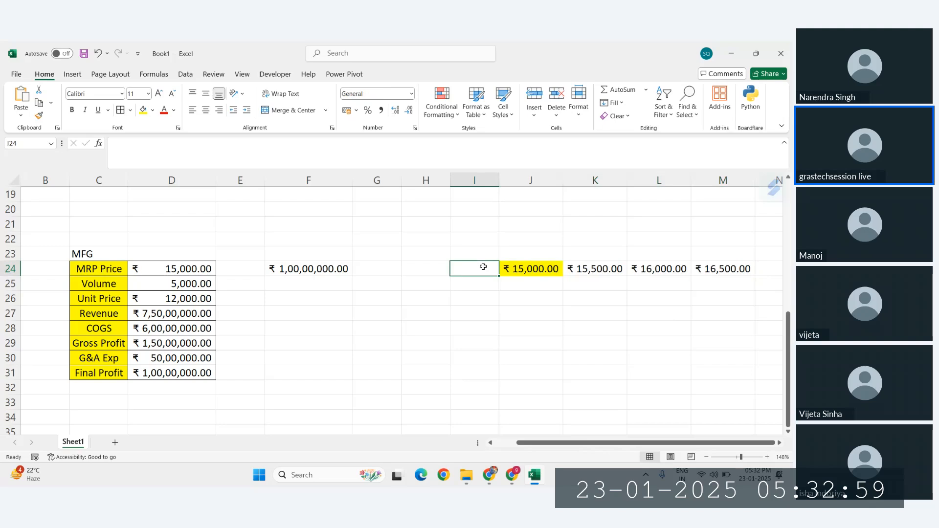
drag(525, 271, 721, 268)
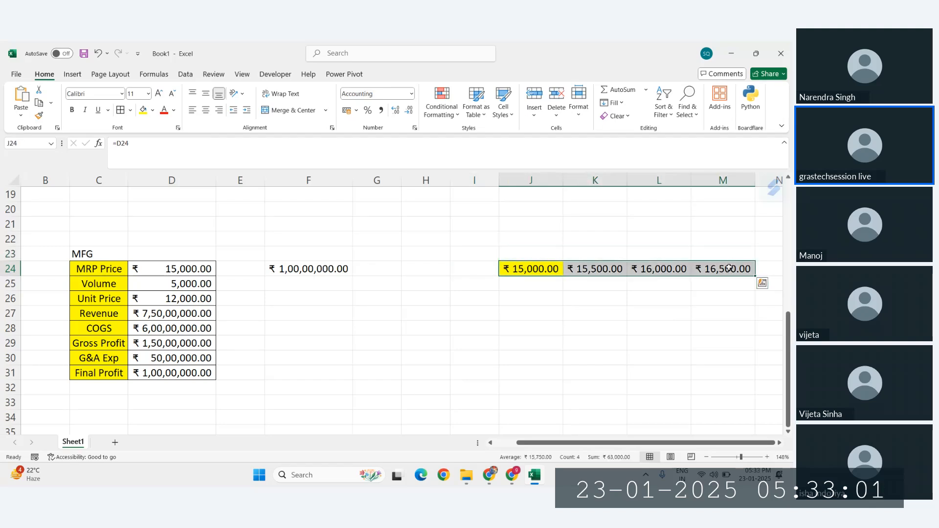
Enter the formula =J24-500 in cell I24 to lower the linked price by 500
click(483, 269)
text(=)
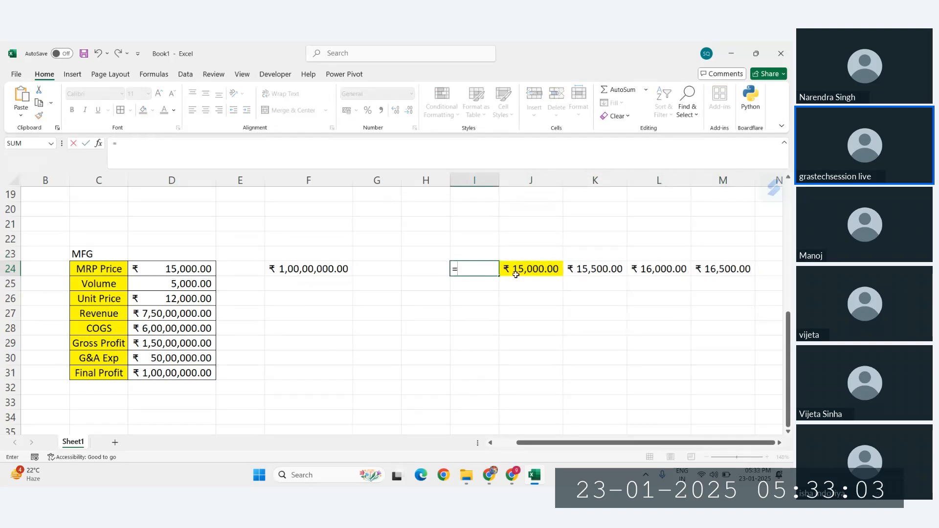
click(527, 270)
text(-500)
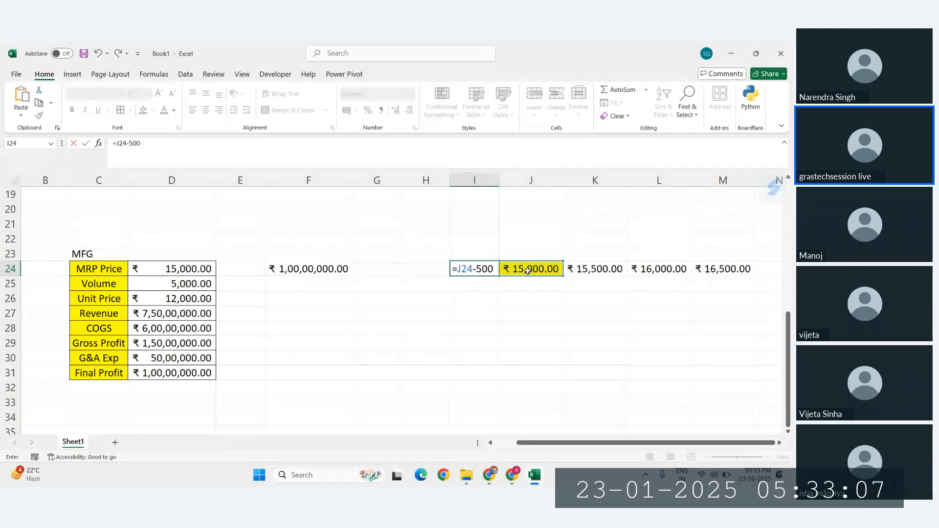
key(Return)
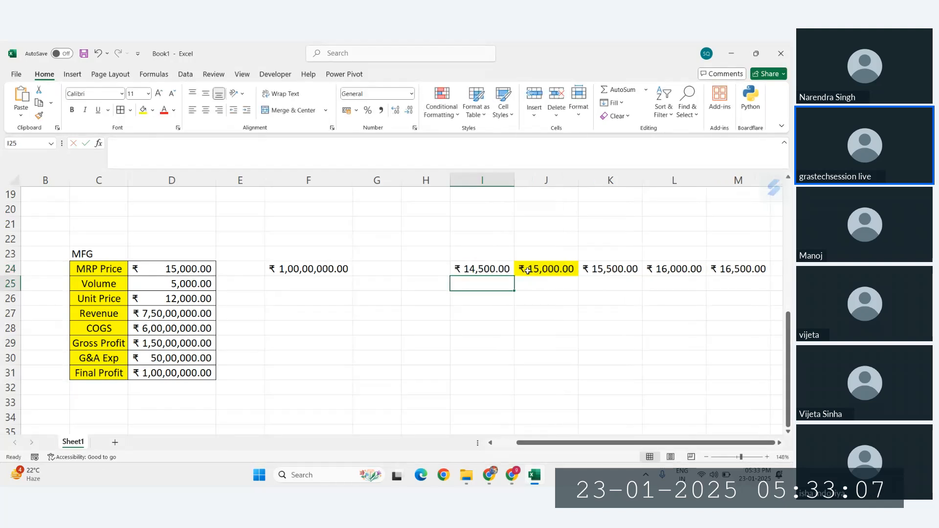
Fill the I24 formula back to G24 and autofit columns G and H to their contents
click(507, 270)
drag(512, 274, 365, 270)
double_click(449, 184)
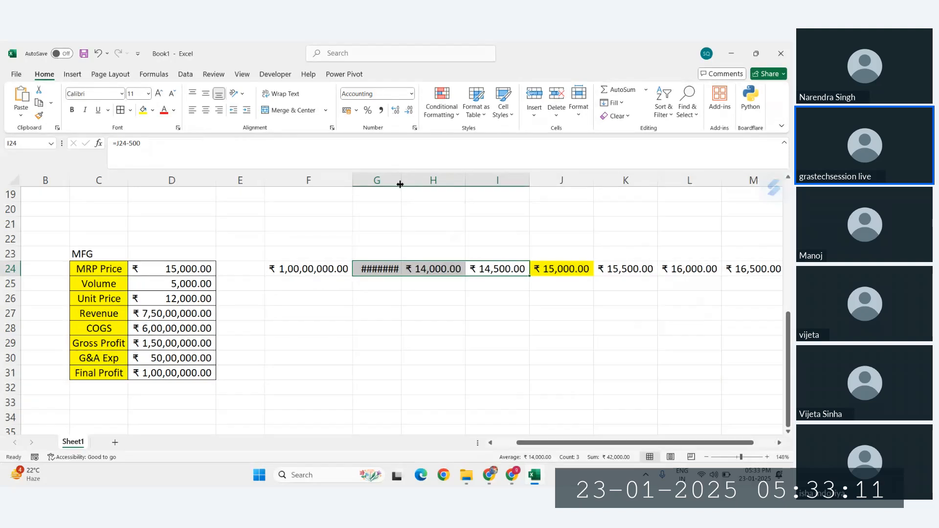
double_click(401, 184)
click(472, 299)
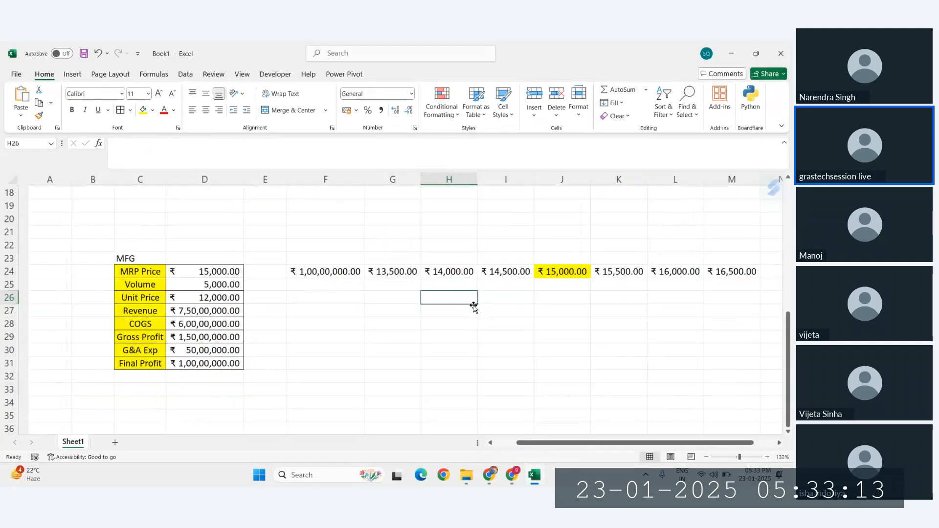
scroll(474, 306, up, 1)
scroll(473, 306, left, 1)
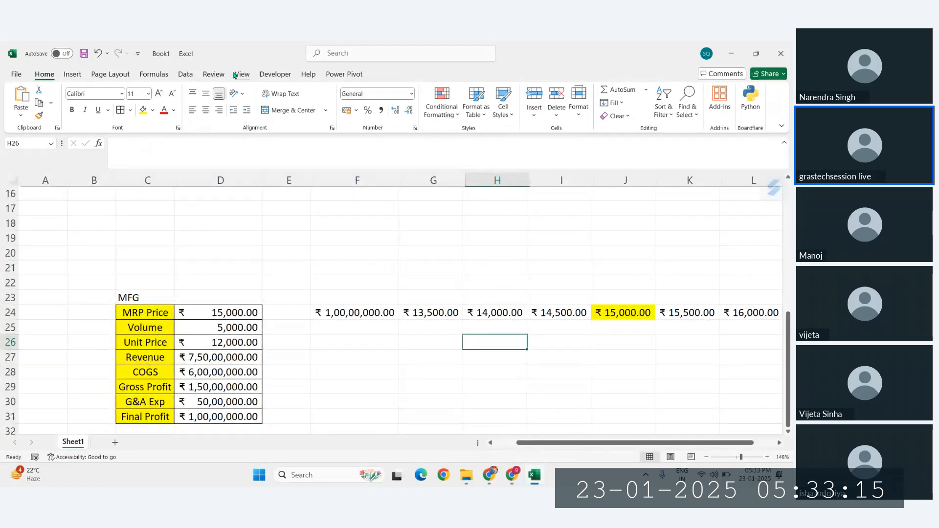
click(186, 74)
click(588, 120)
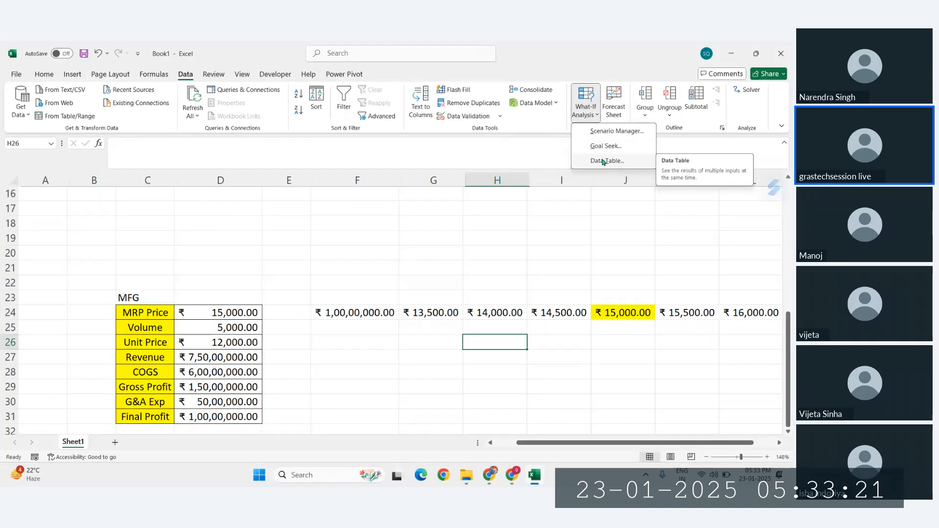
click(415, 315)
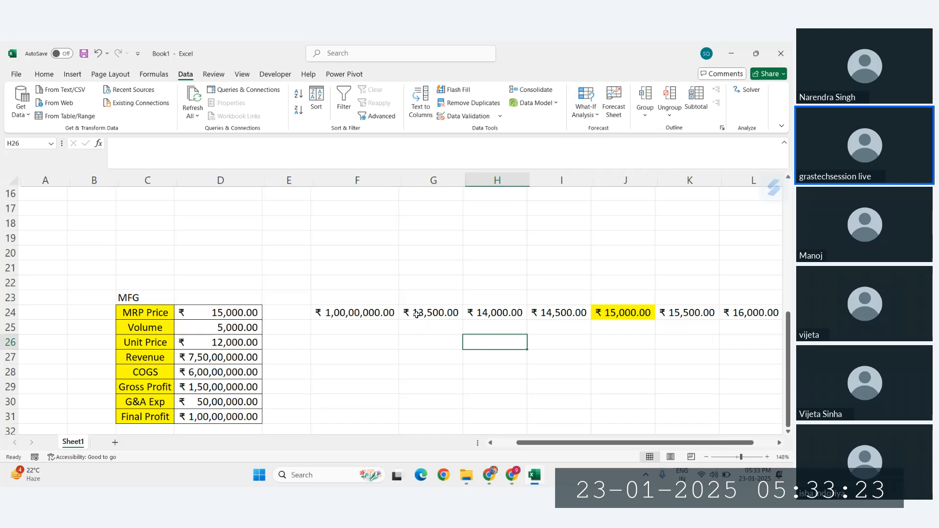
drag(495, 357, 718, 308)
click(416, 315)
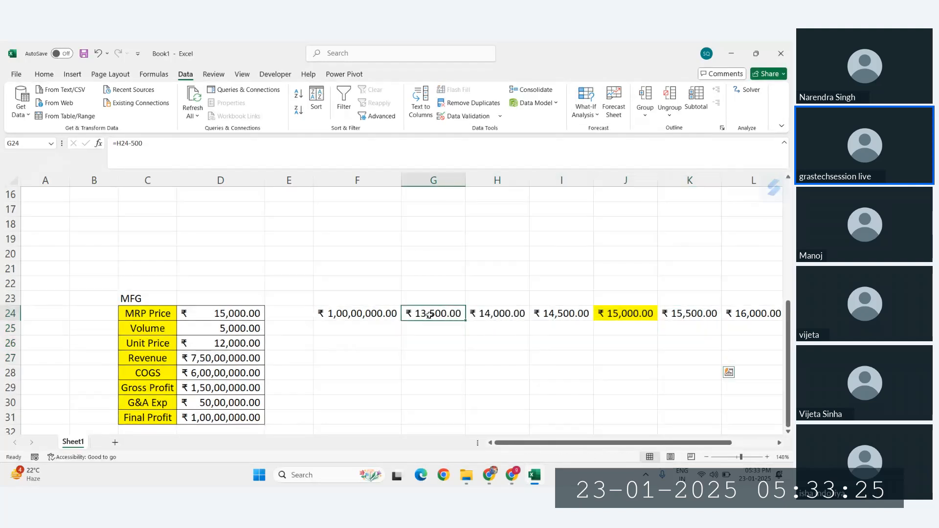
drag(429, 314, 681, 313)
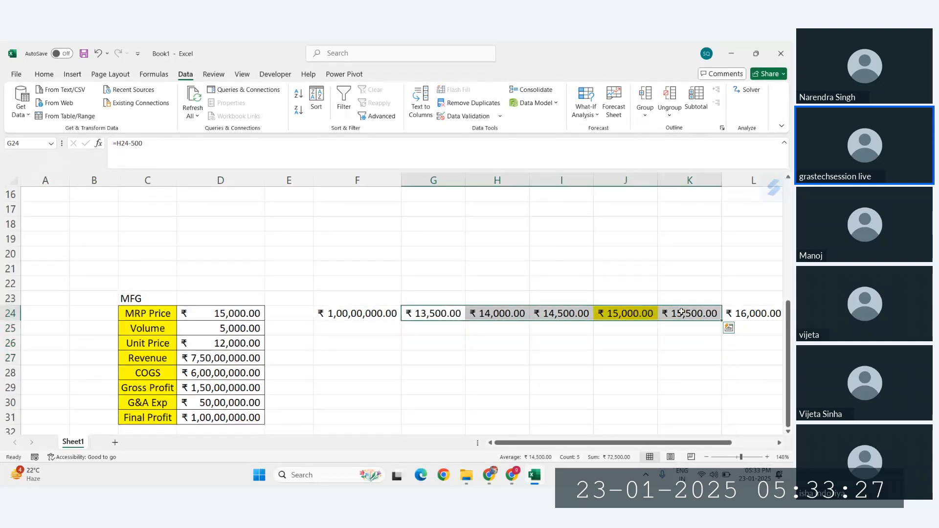
click(681, 312)
click(653, 341)
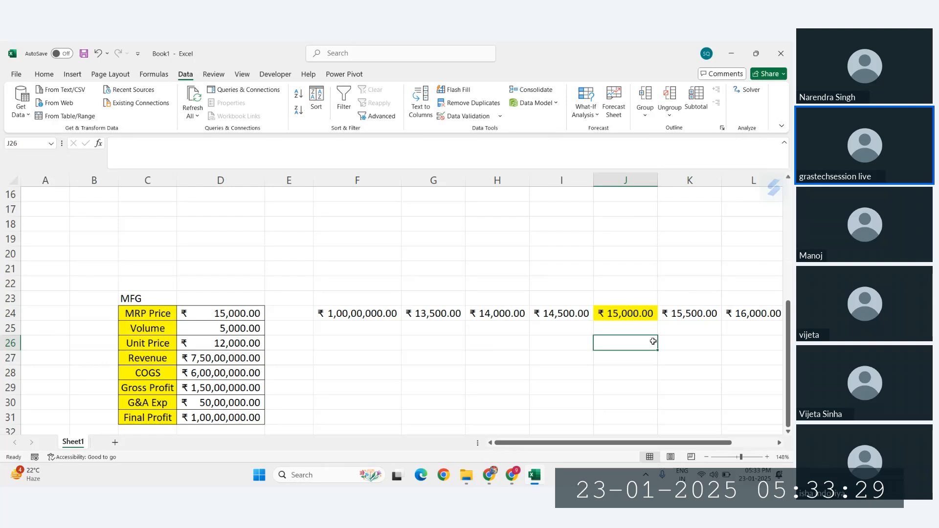
drag(440, 315, 746, 311)
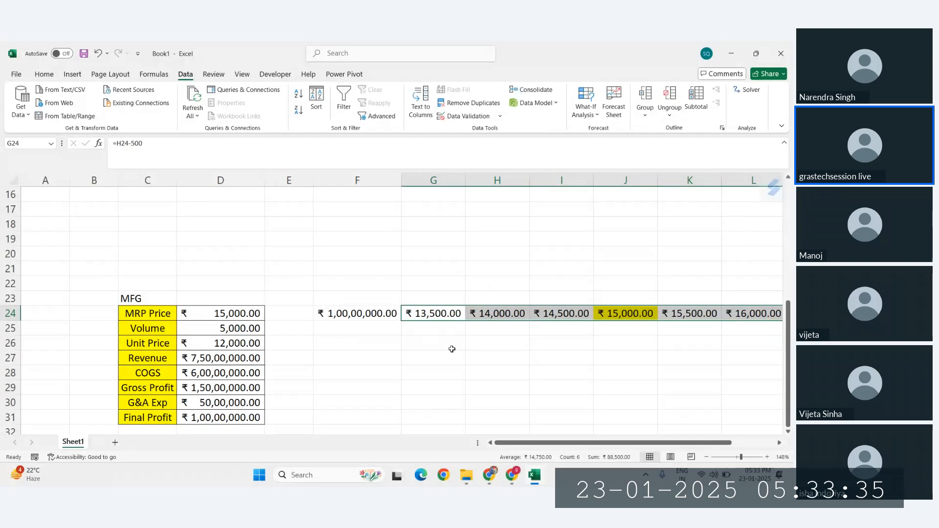
click(367, 328)
drag(365, 344, 367, 404)
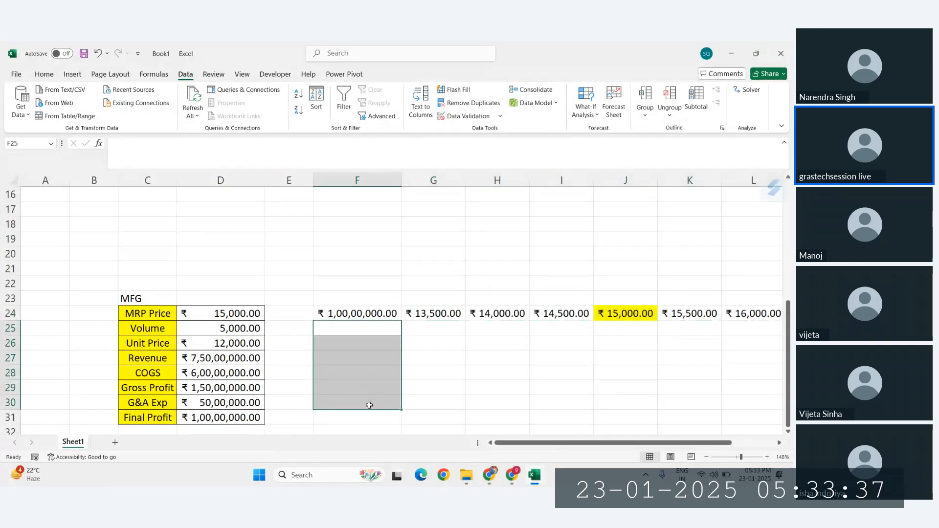
click(458, 397)
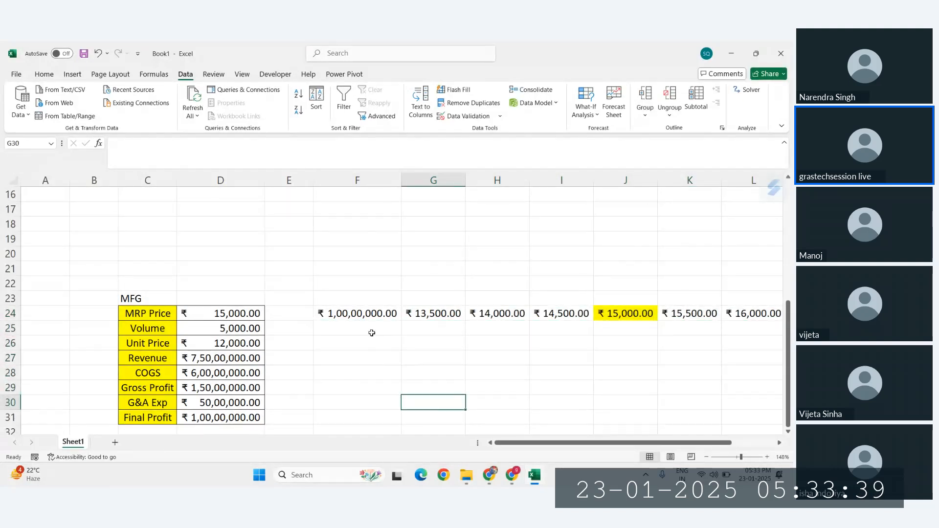
drag(370, 329, 365, 353)
click(356, 370)
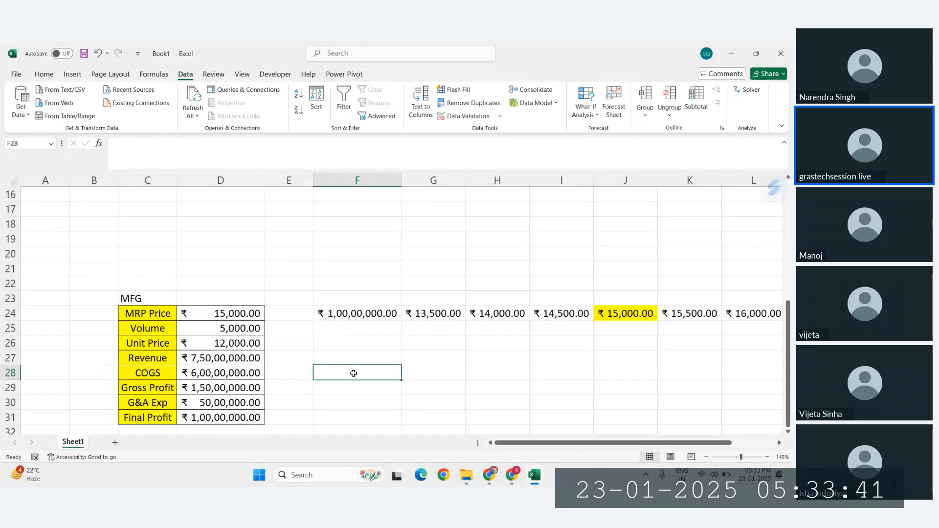
click(43, 74)
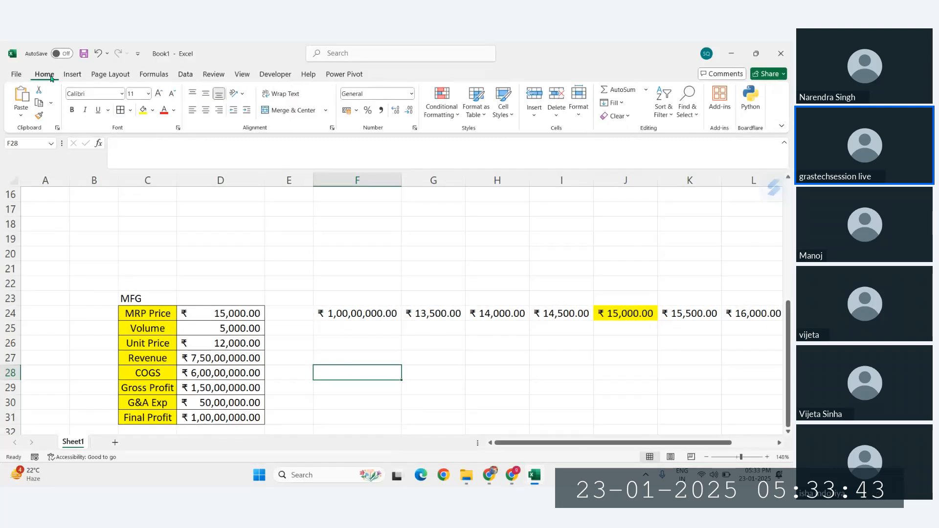
Fill cell F28 with yellow and link it to the Volume value with the formula =D25
click(142, 110)
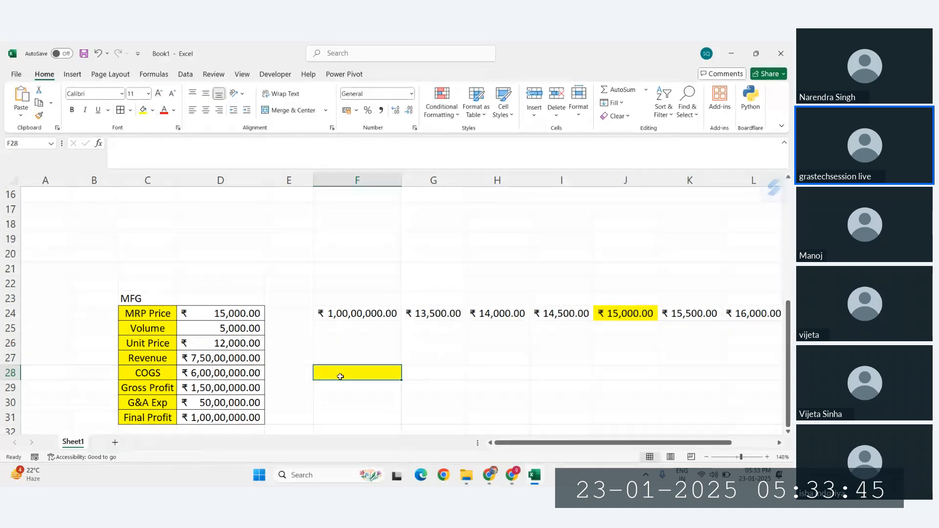
text(=)
click(239, 327)
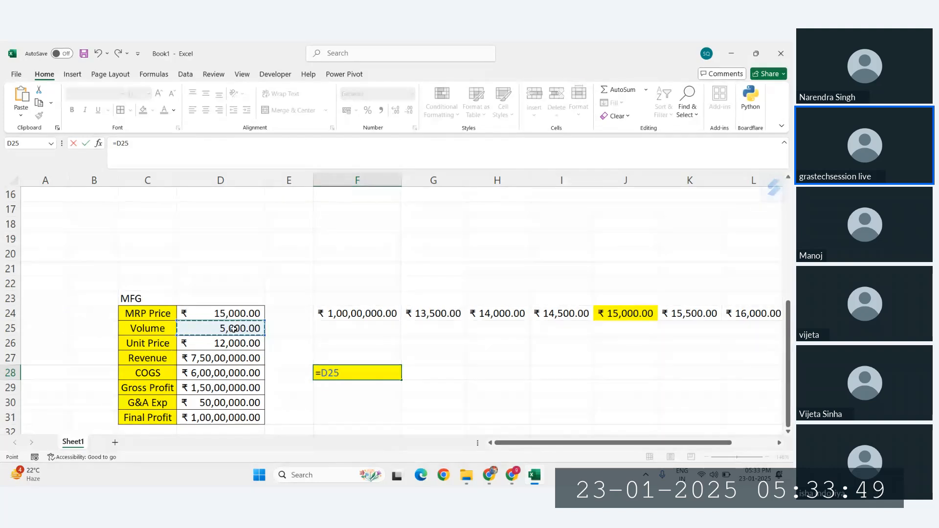
key(Return)
click(357, 372)
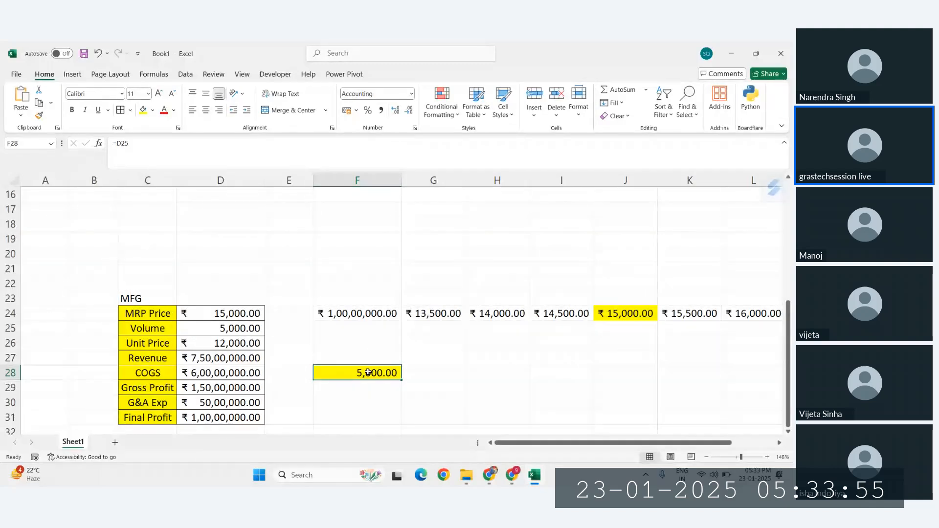
Enter the formula =F28+100 in cell F29 and fill it down to F31
click(357, 386)
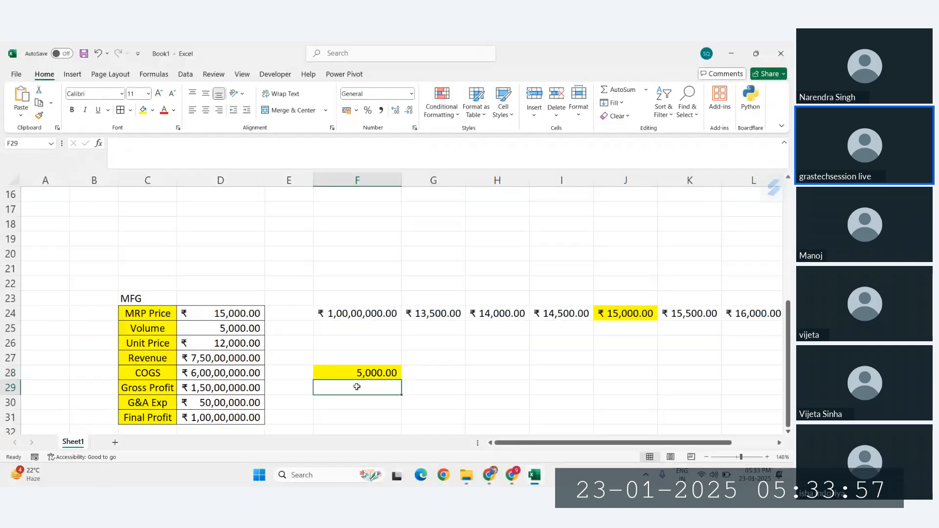
scroll(357, 386, down, 1)
text(=)
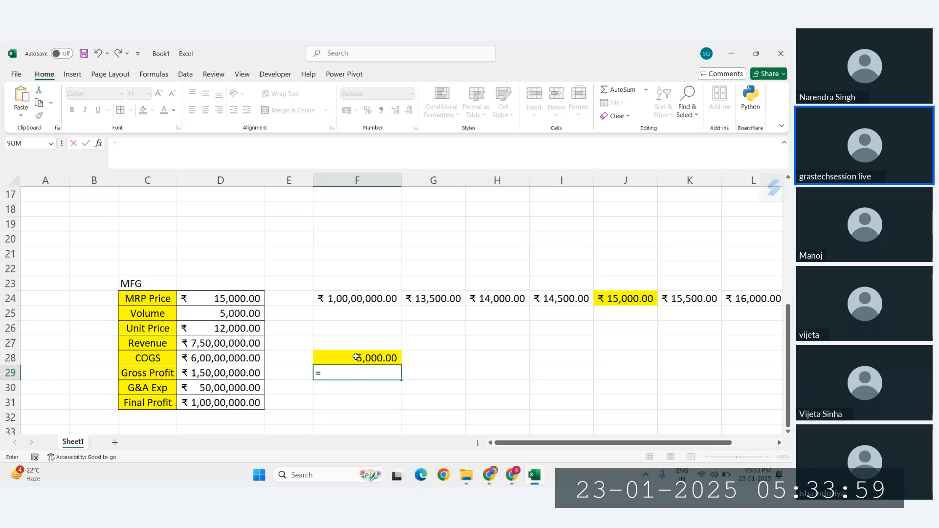
click(357, 358)
text(+100)
key(Return)
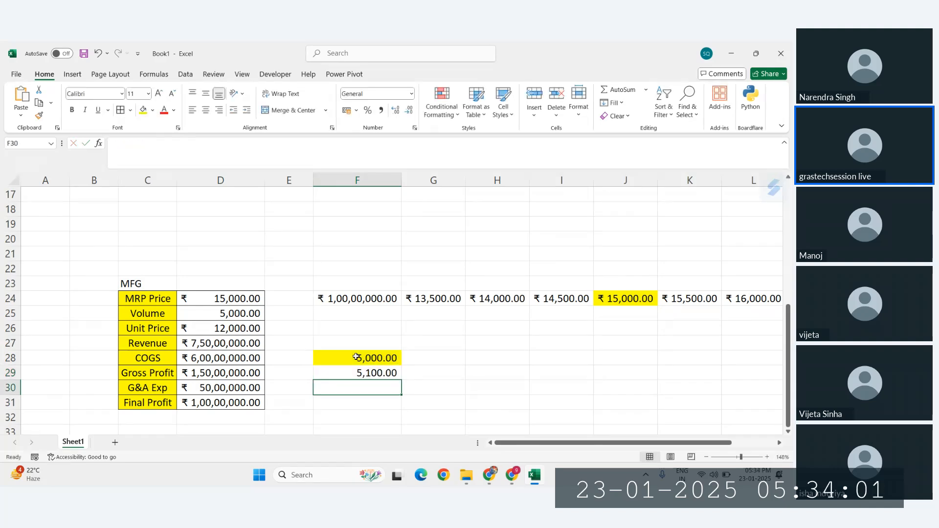
click(394, 377)
drag(399, 379, 402, 406)
Enter the formula =F28-100 in cell F27 and fill it up to F25
click(370, 343)
text(=)
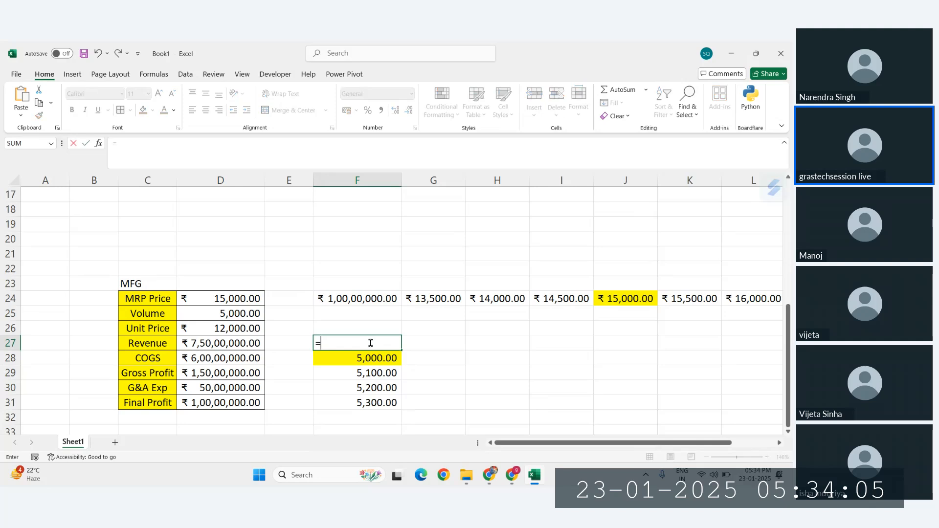
click(378, 359)
text(-100)
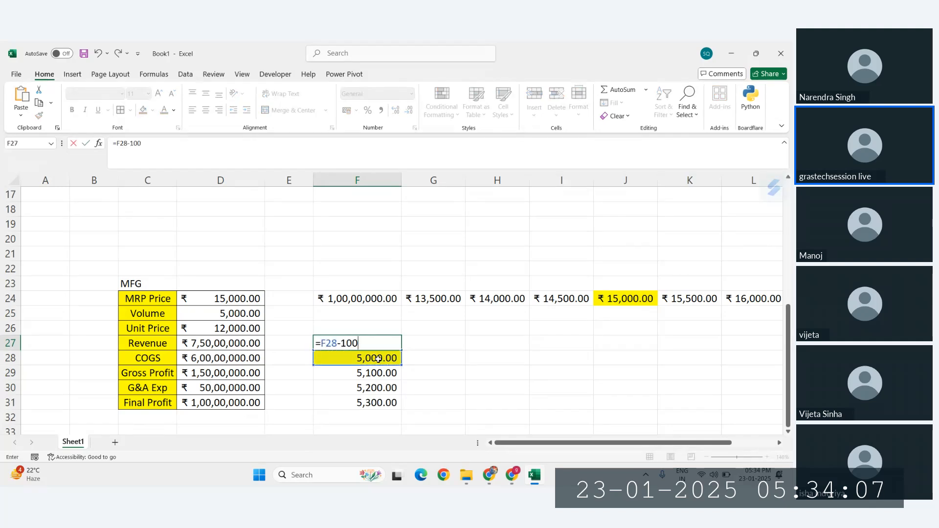
key(Return)
click(393, 344)
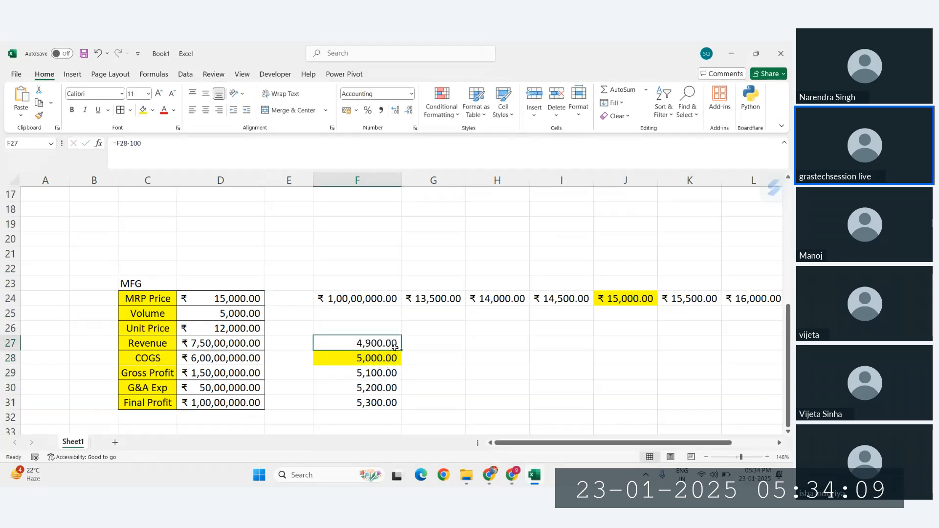
drag(401, 350, 397, 313)
Review the layout of the price row, the volume column and the corner formula in F24 beside the MFG model
click(438, 343)
scroll(447, 345, right, 1)
scroll(447, 345, right, 1)
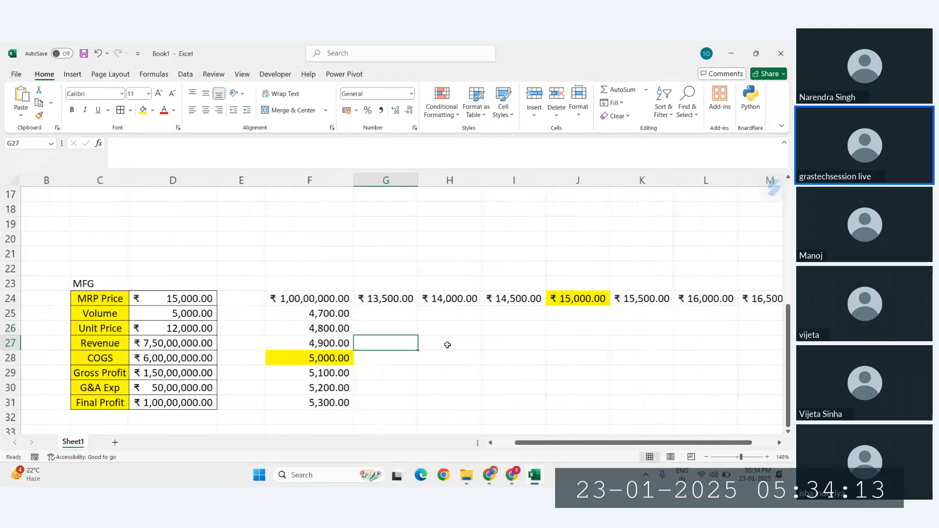
scroll(447, 345, down, 2)
click(504, 352)
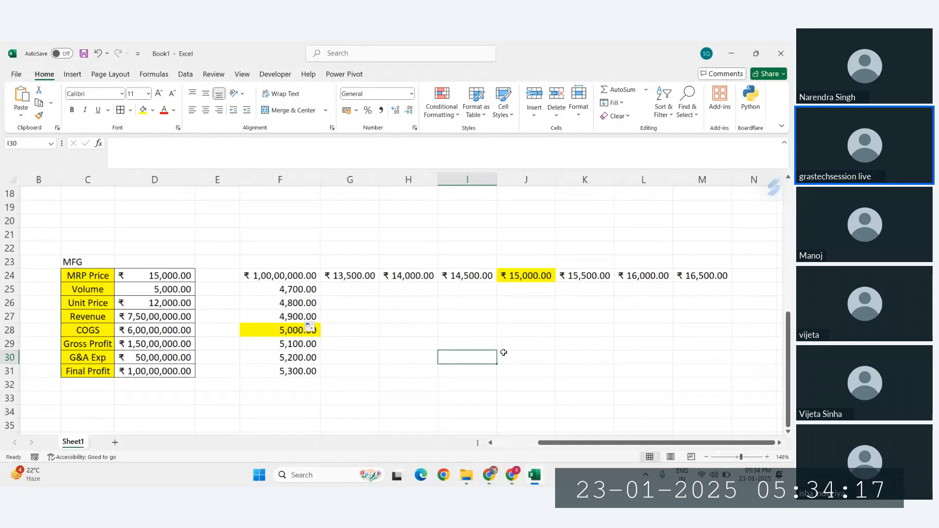
click(613, 352)
scroll(615, 352, down, 2)
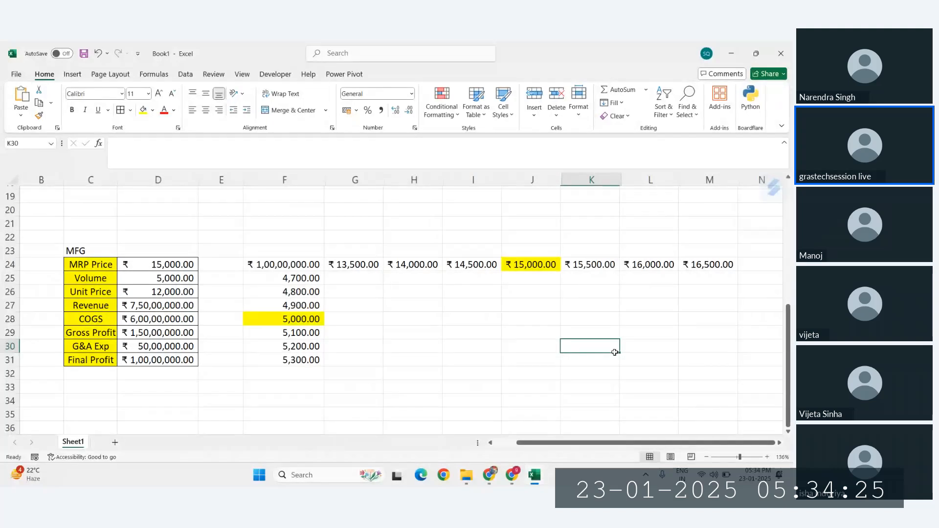
click(445, 329)
click(313, 268)
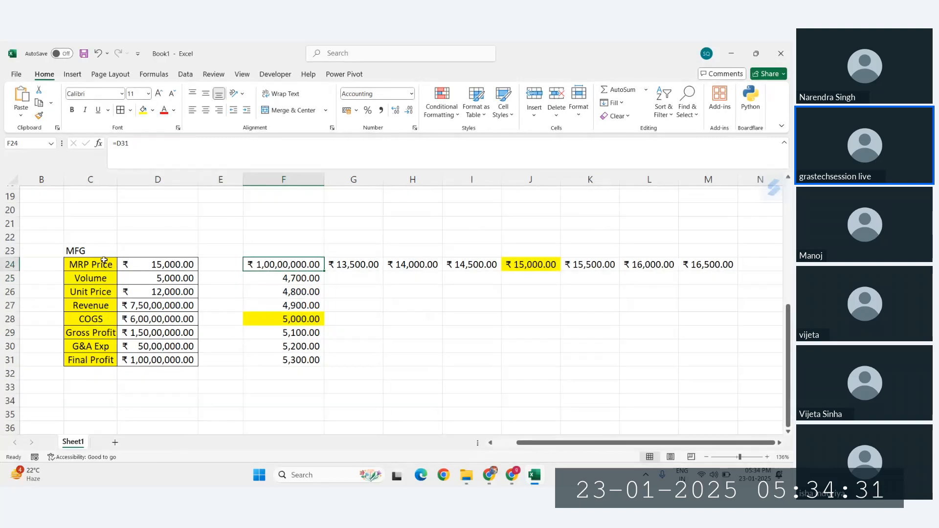
drag(104, 261, 578, 329)
click(652, 360)
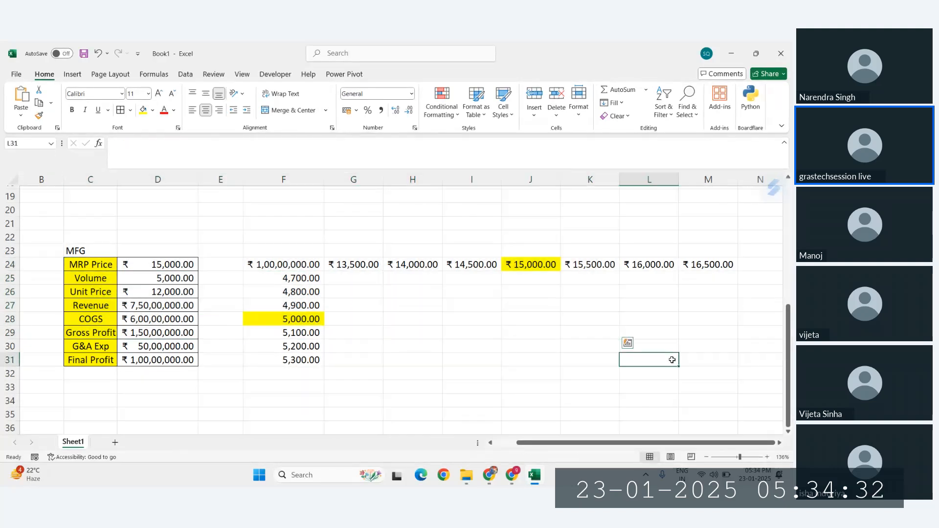
Create a two-variable what-if data table over F24:M31 with row input cell $D$24 and column input cell $D$25
click(314, 266)
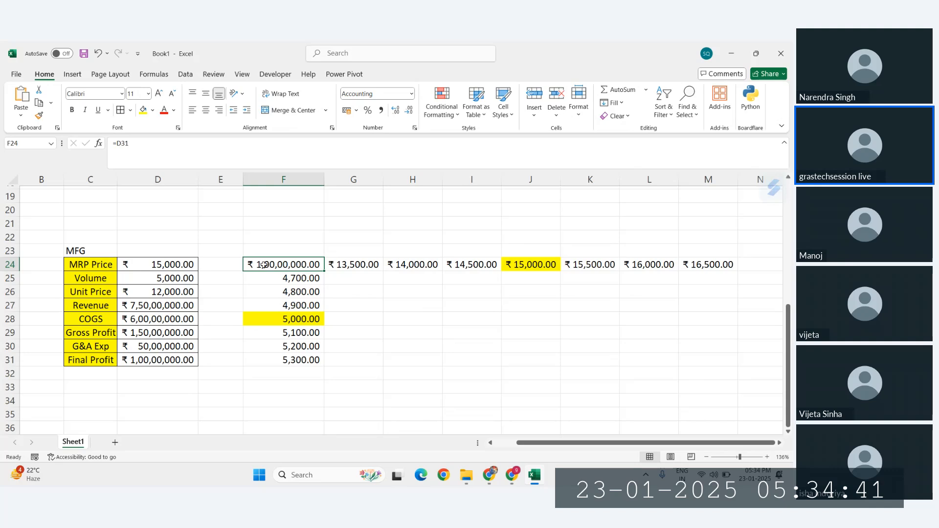
drag(264, 265, 721, 360)
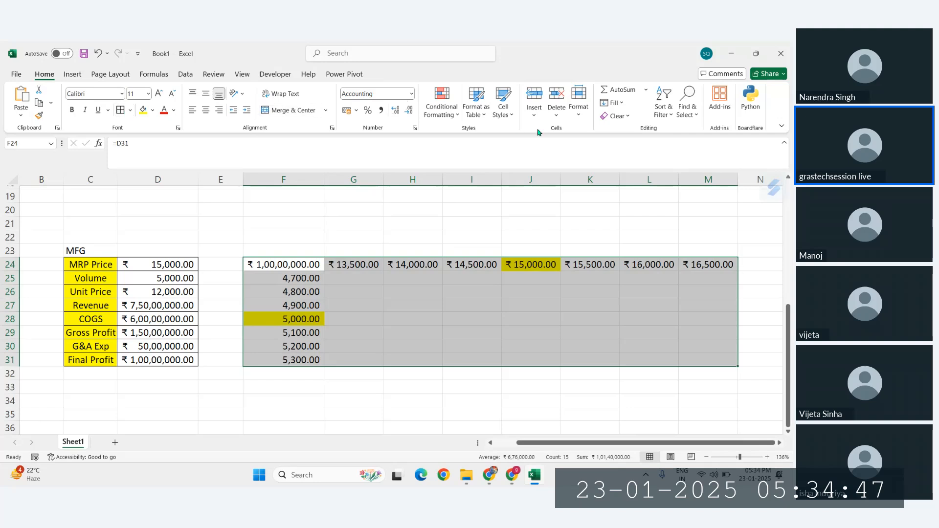
click(184, 76)
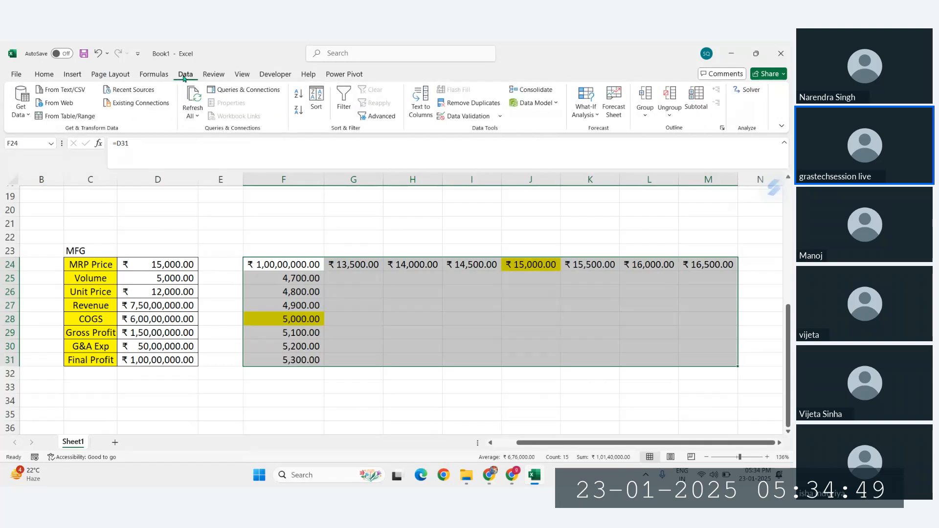
click(589, 116)
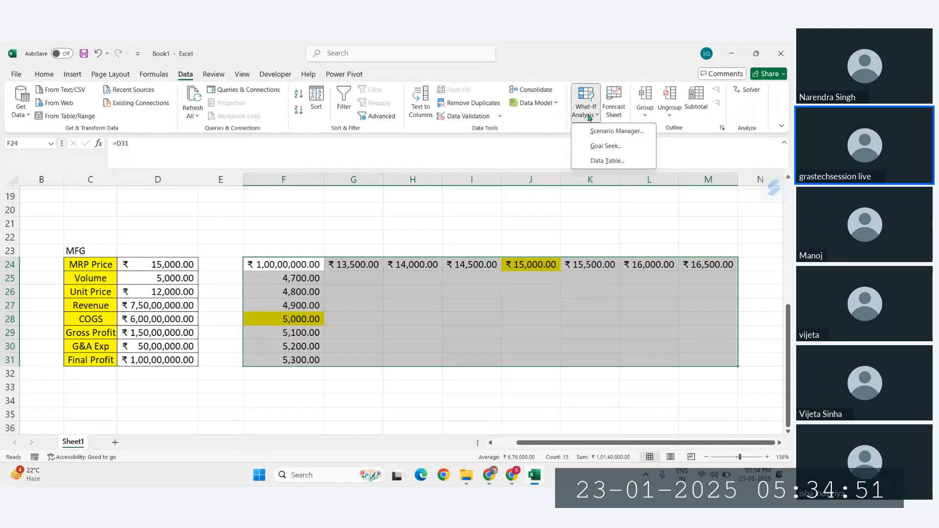
click(607, 161)
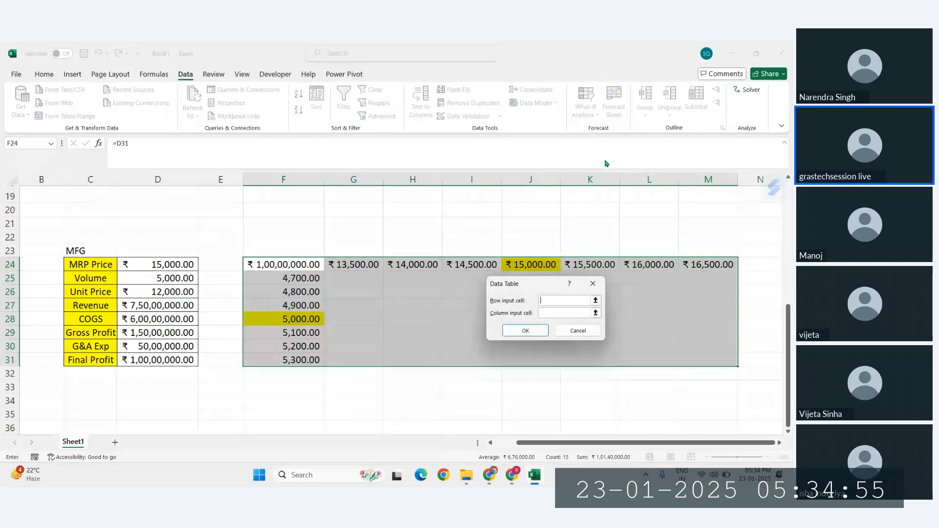
drag(548, 285, 461, 323)
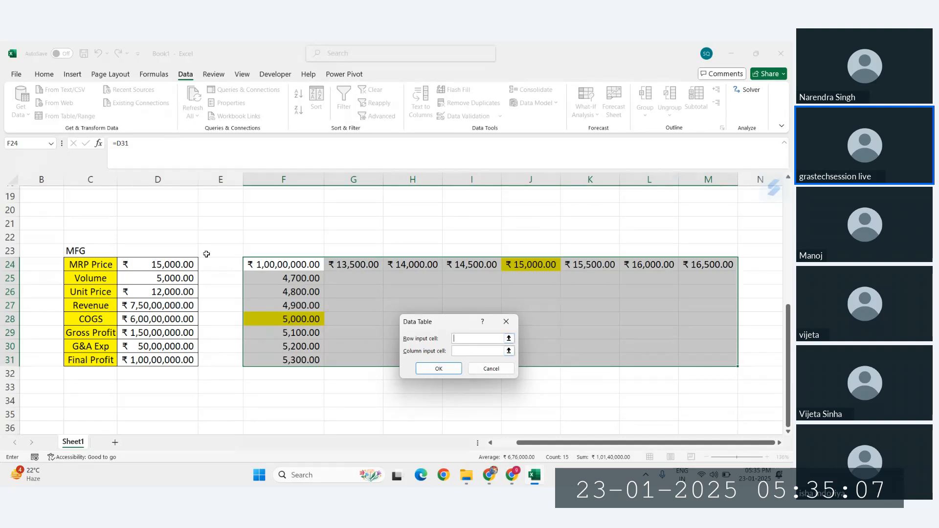
click(168, 264)
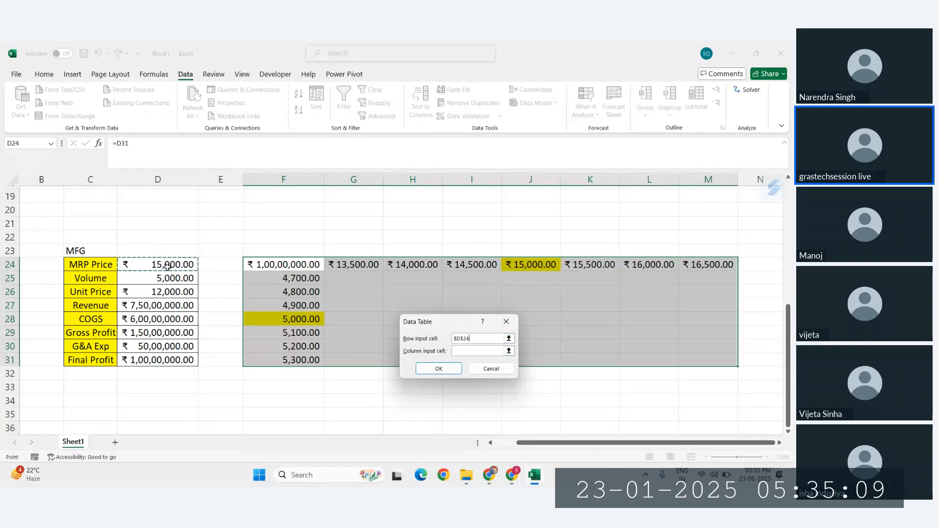
click(464, 350)
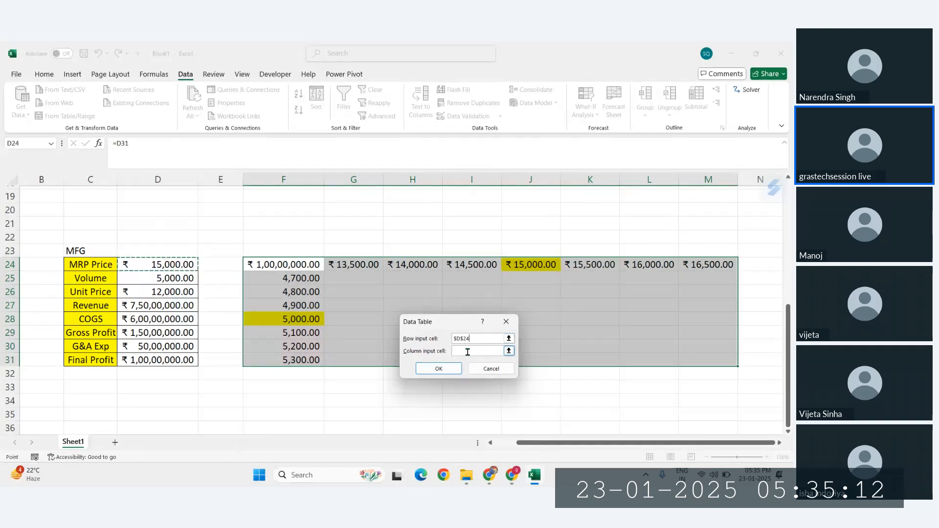
click(166, 279)
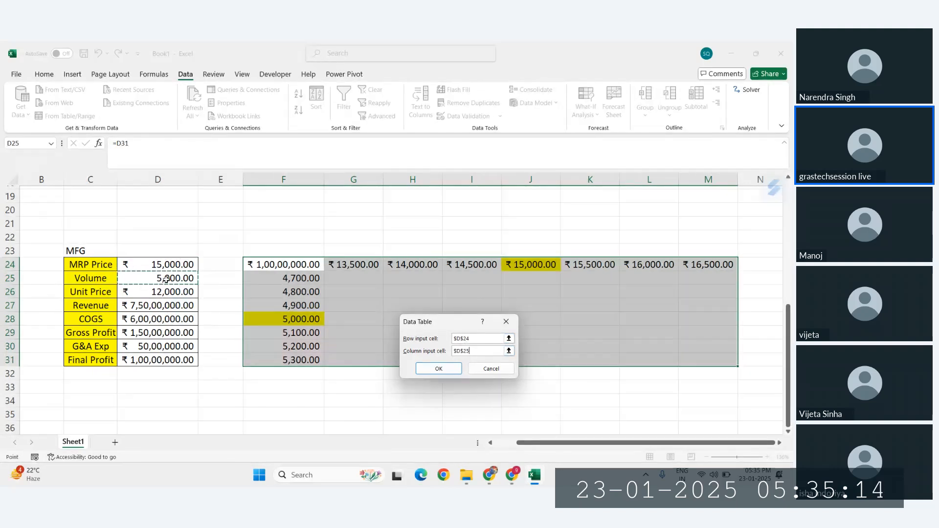
click(434, 369)
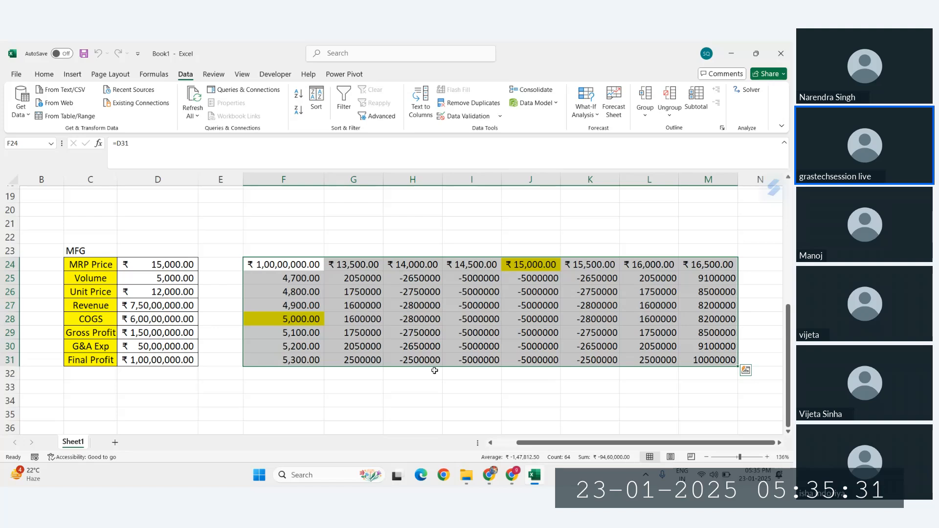
click(44, 73)
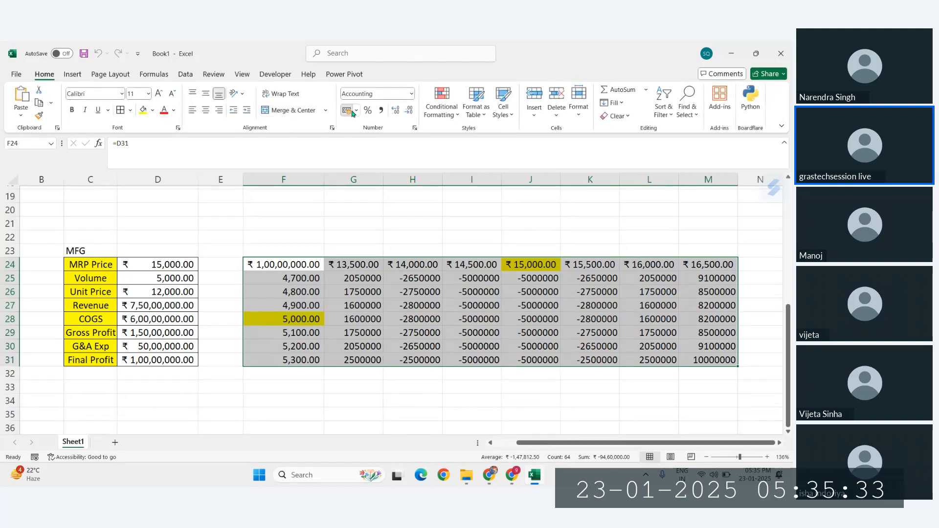
click(351, 111)
scroll(446, 273, right, 1)
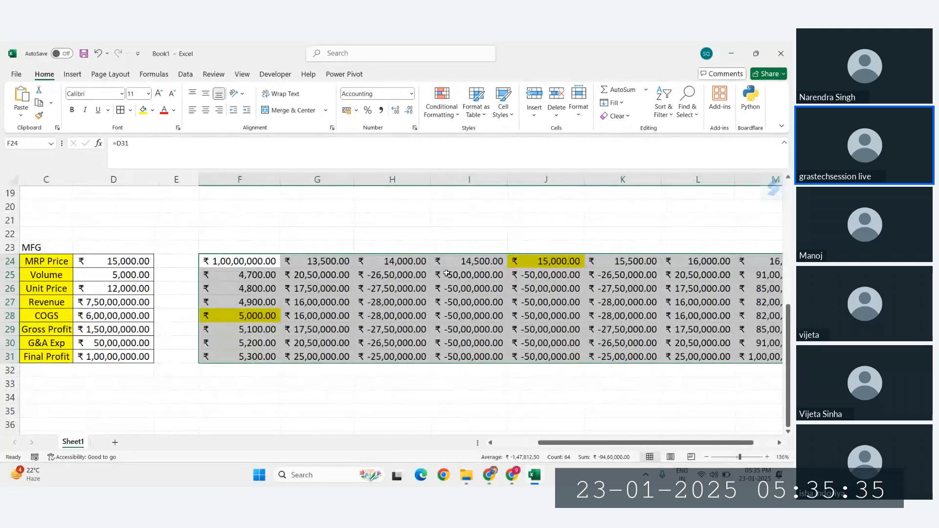
key(ctrl+z)
Apply the rupee accounting number format to the data table results in G25:M31
click(297, 275)
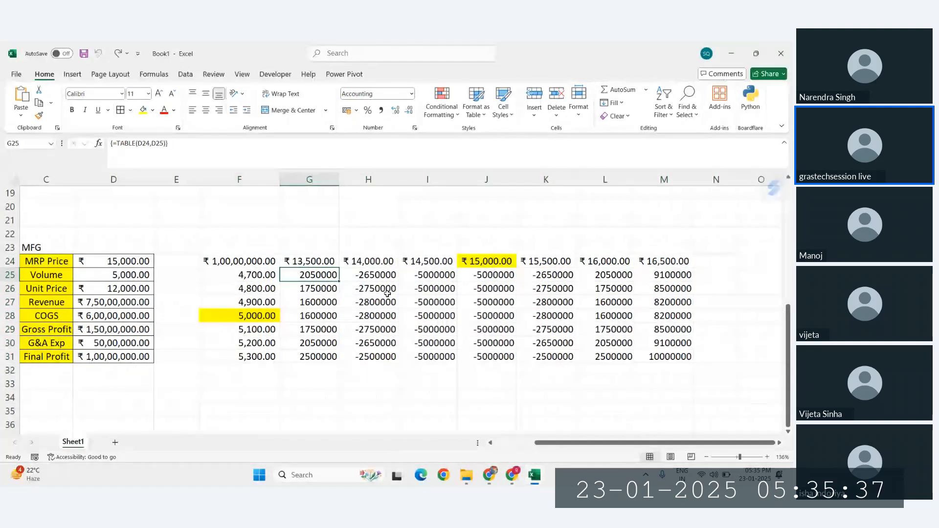
drag(313, 275, 675, 356)
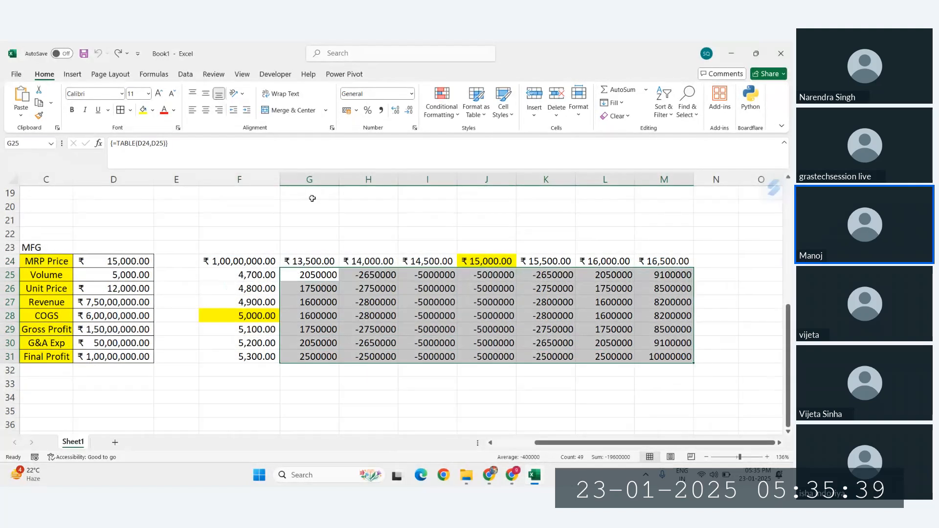
click(348, 112)
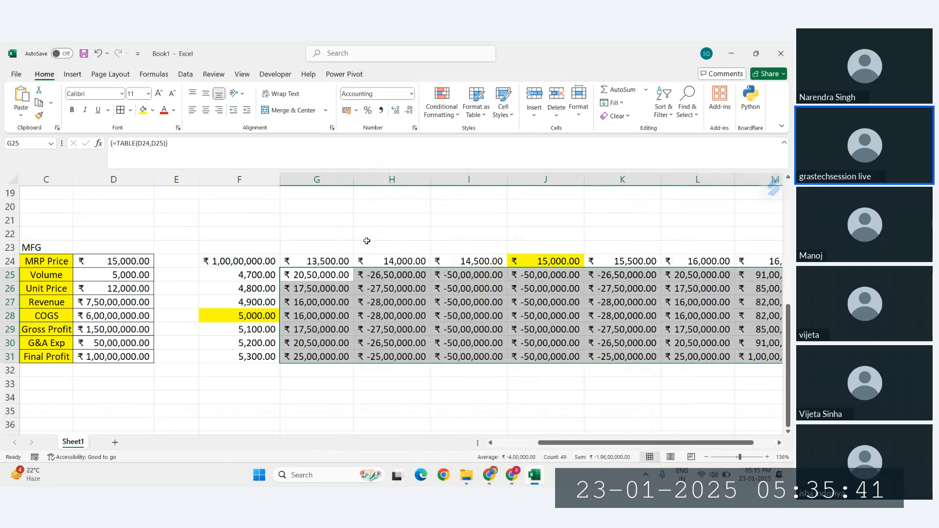
Examine the volume values in F25:F31 and the calculated profits in the column for the 15,000 price
scroll(364, 243, down, 1)
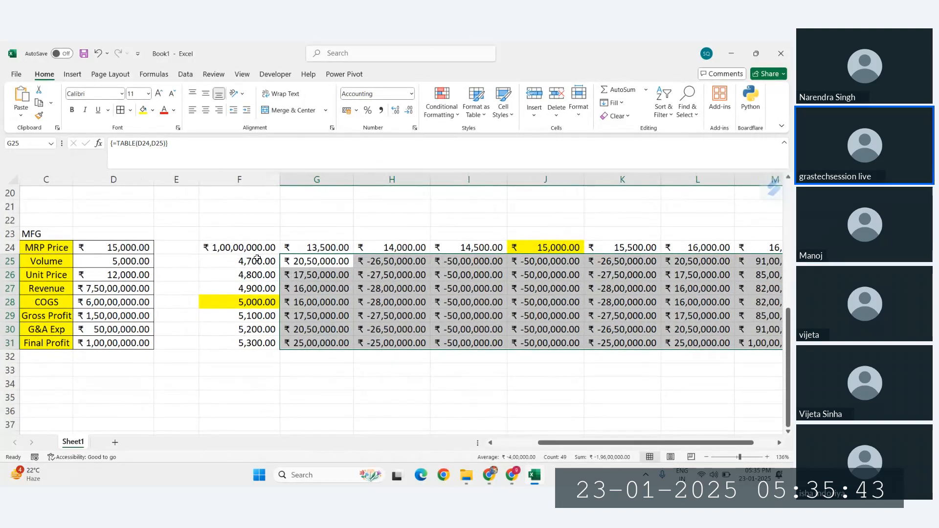
drag(257, 259, 257, 329)
click(257, 343)
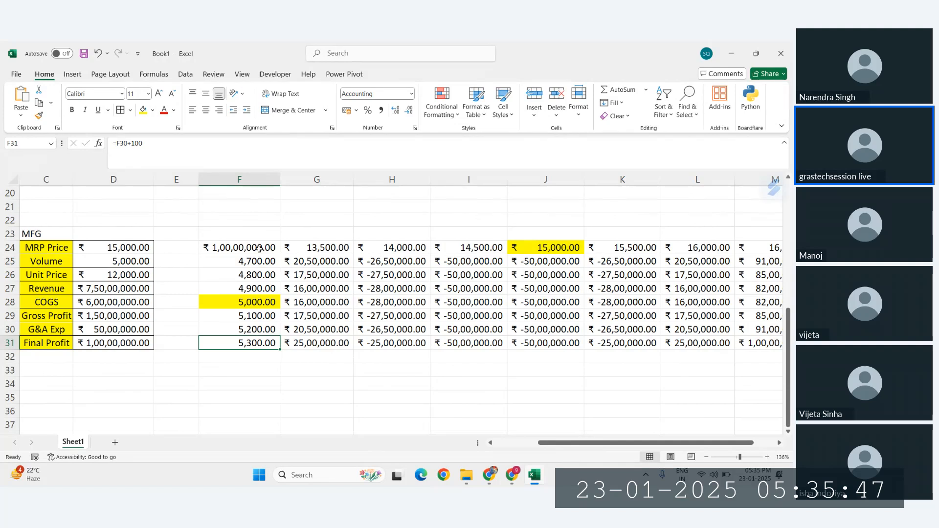
drag(257, 262, 264, 345)
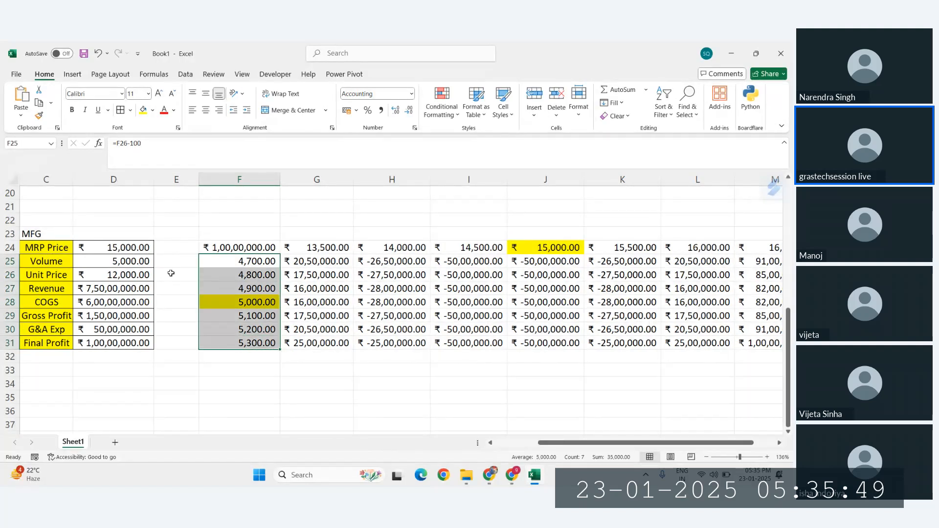
scroll(384, 294, right, 3)
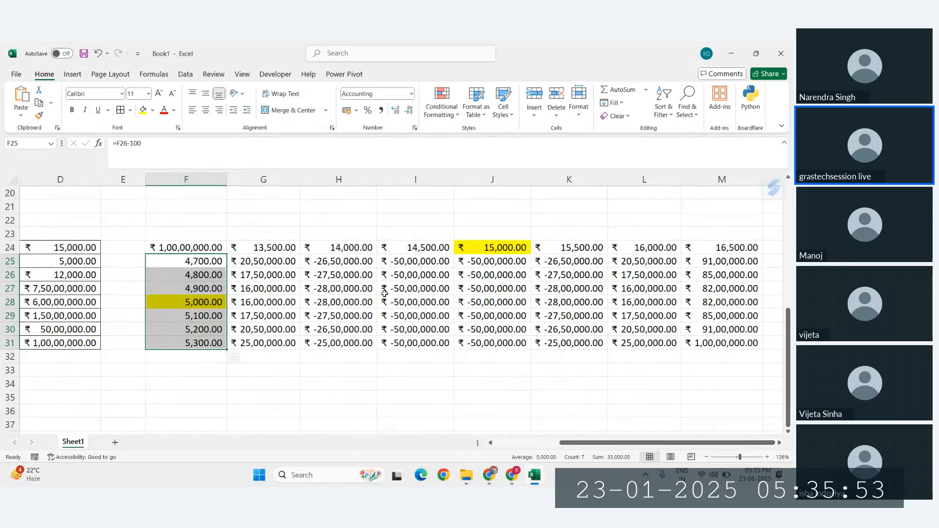
scroll(385, 293, down, 2)
click(466, 307)
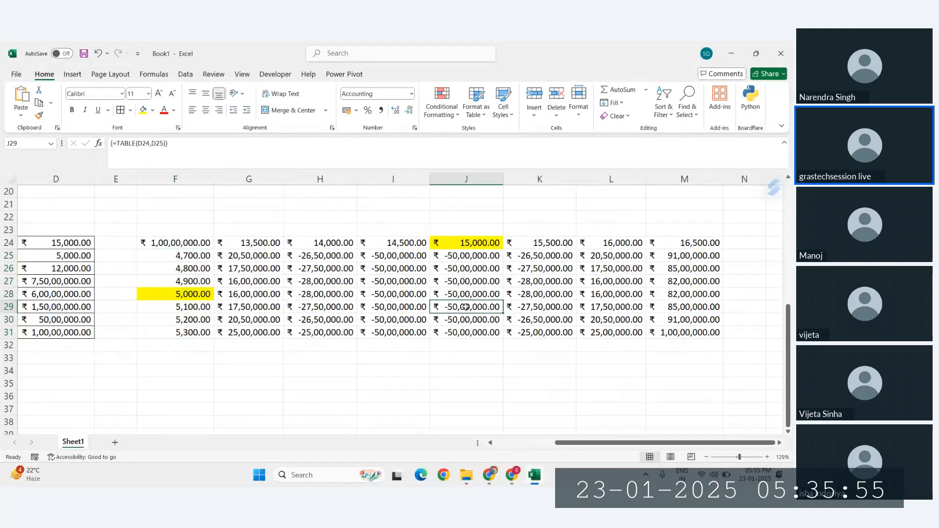
click(471, 258)
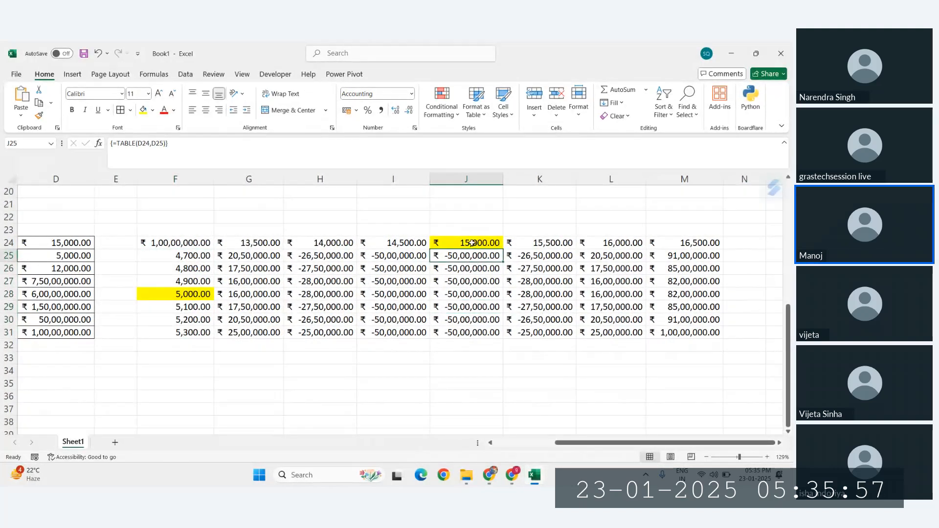
Look over the profit results across the data table range G25:M31 beside the MFG model
scroll(469, 381, down, 2)
click(491, 323)
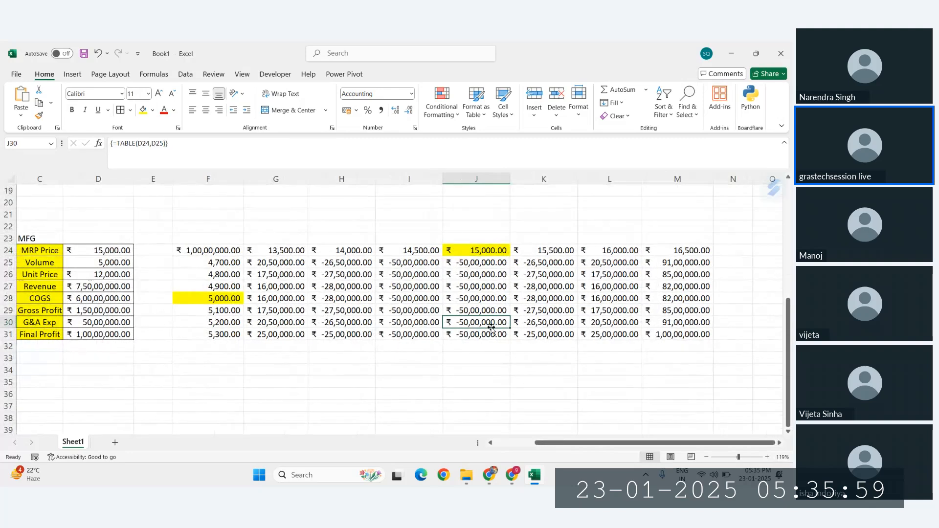
drag(274, 262, 691, 332)
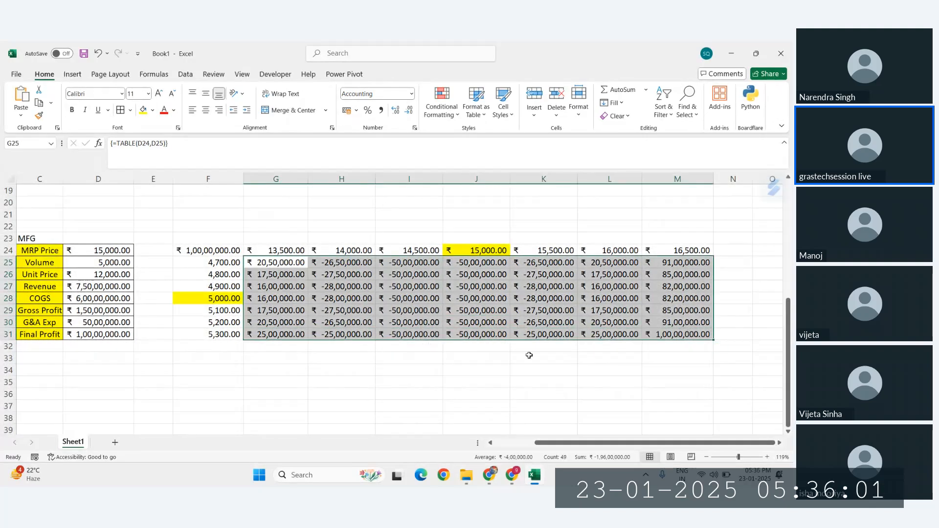
click(504, 356)
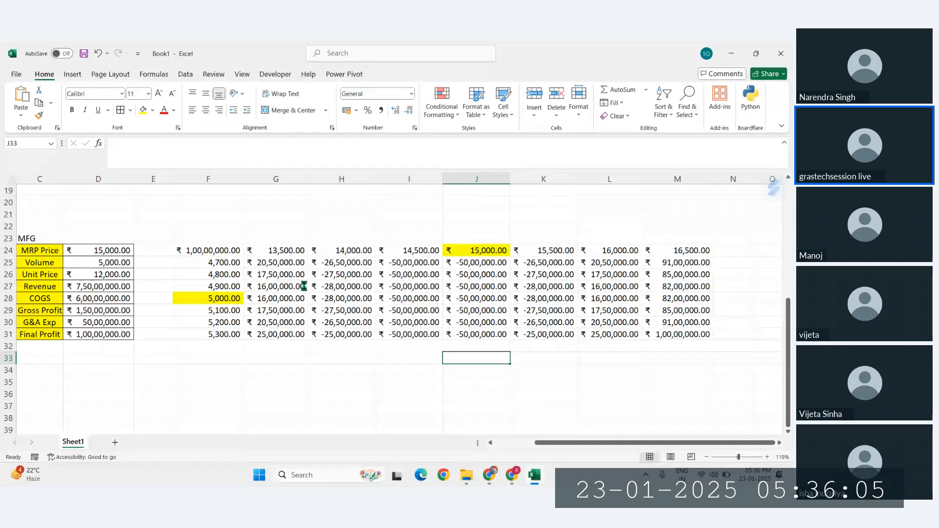
Save the workbook to the Desktop folder as an Excel Workbook named Data_Table_Excel
key(ctrl+s)
click(315, 340)
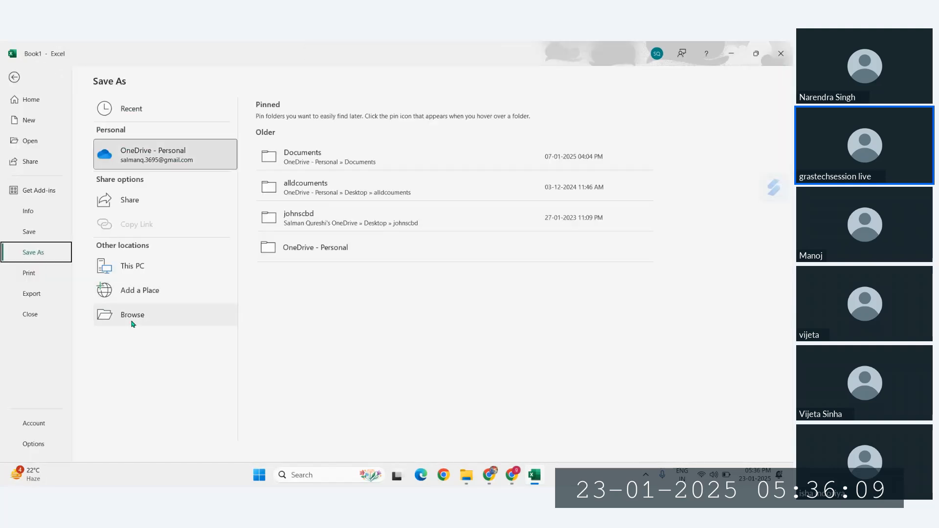
click(132, 323)
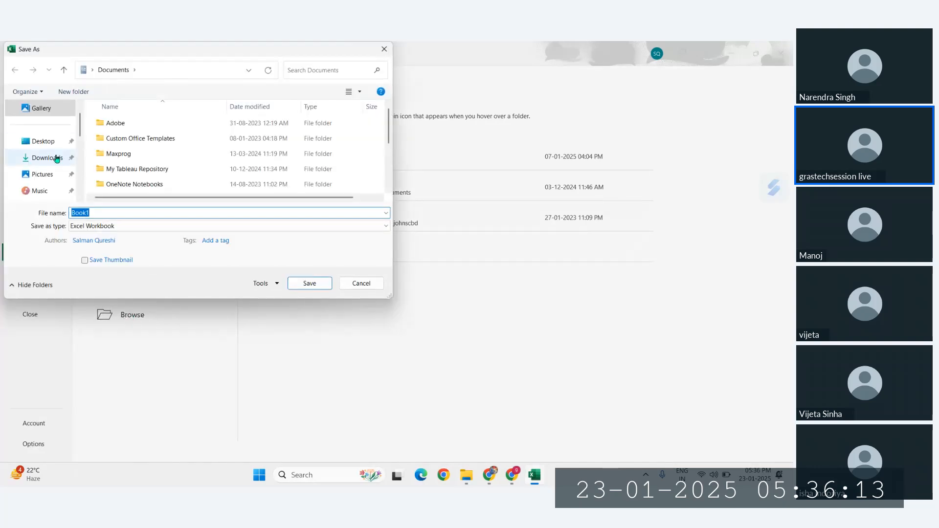
click(43, 141)
double_click(118, 211)
key(BackSpace)
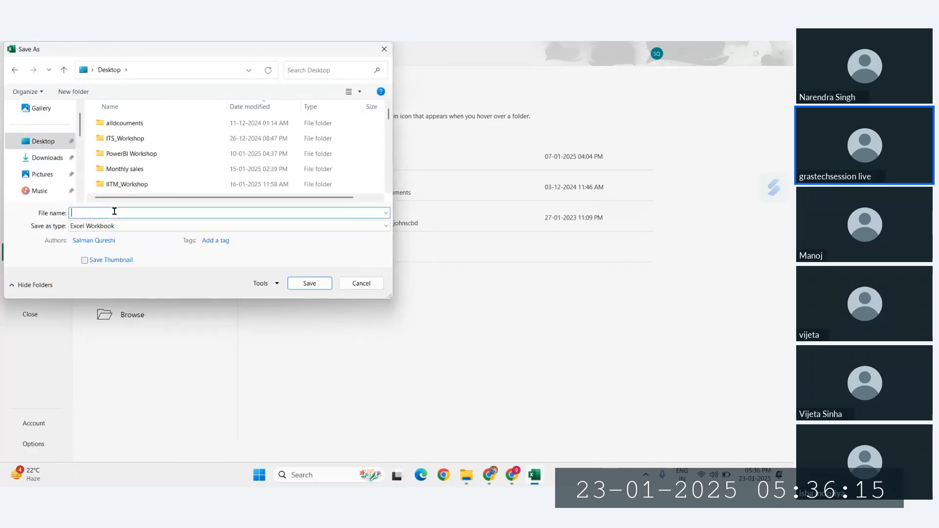
text(Data_Tab)
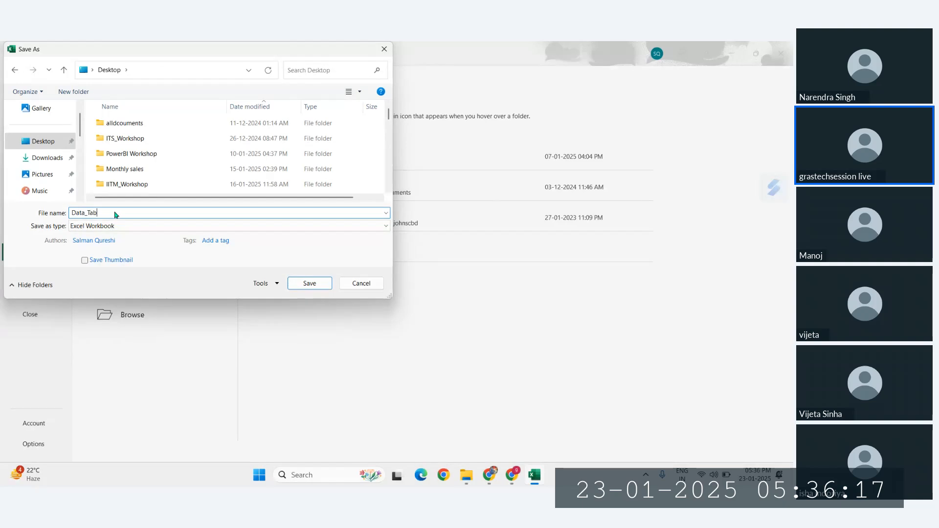
text(le_Excel)
key(Return)
Examine the corner formula in F24 and compare individual profit results across the price and volume combinations in G25:M31
click(309, 230)
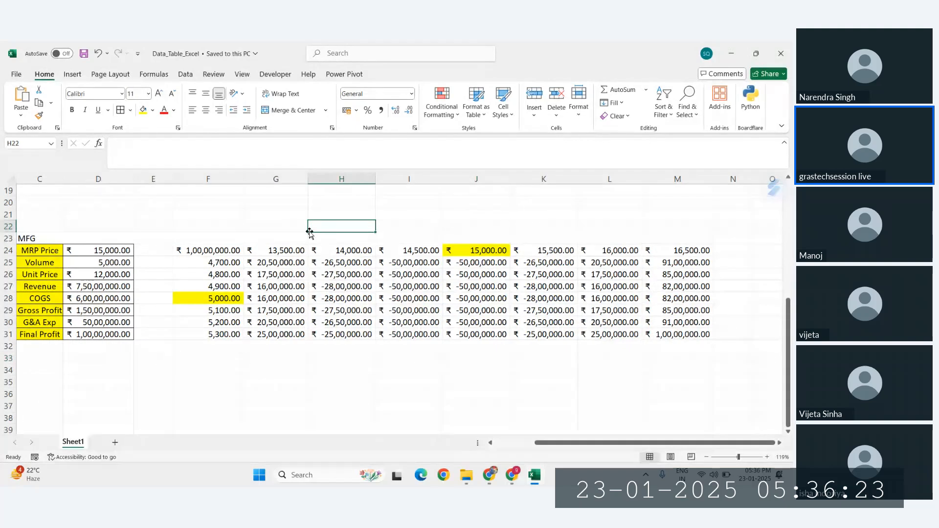
click(327, 288)
click(455, 307)
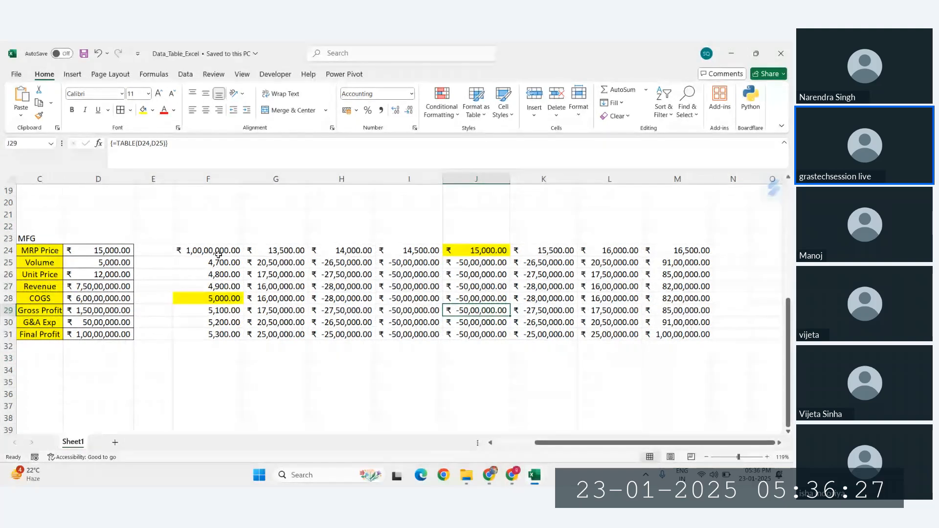
click(243, 252)
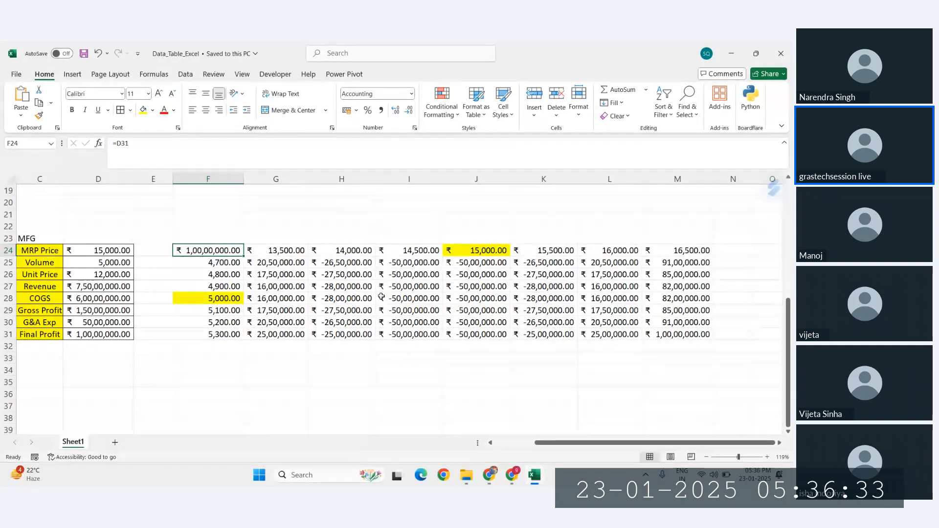
click(474, 301)
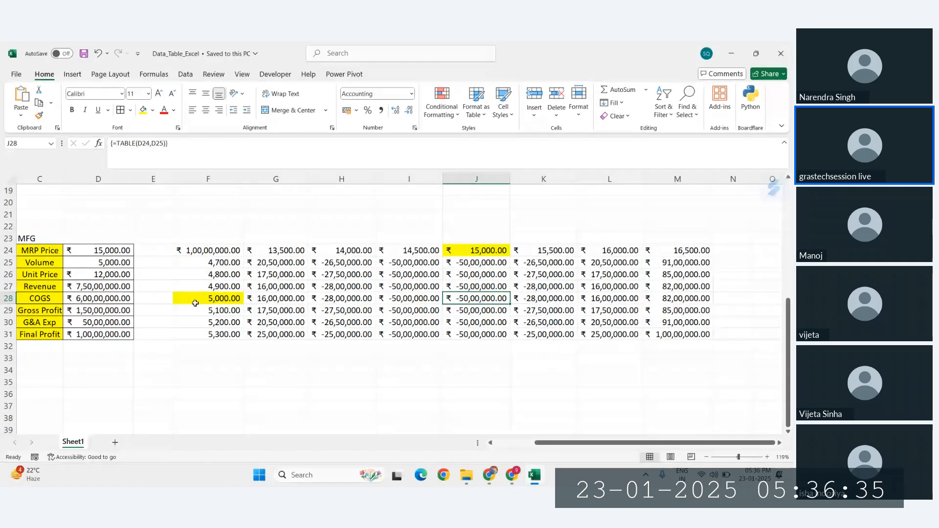
click(205, 278)
click(338, 275)
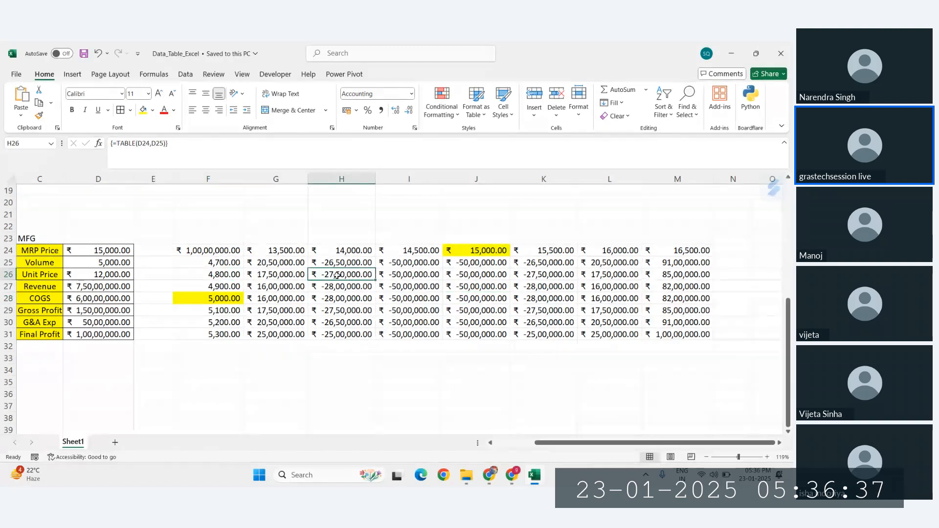
click(293, 264)
click(361, 283)
click(385, 307)
click(449, 309)
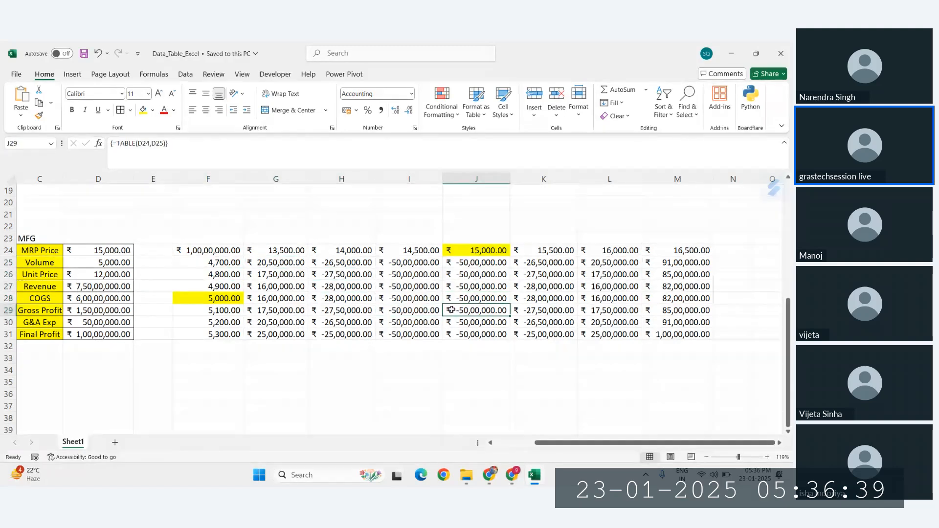
click(533, 311)
click(660, 323)
click(670, 336)
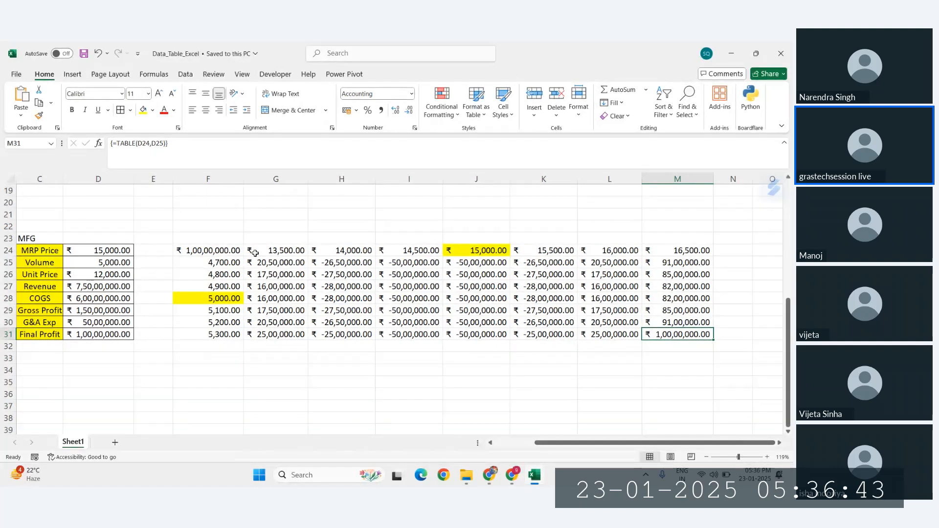
mouse_move(255, 252)
mouse_down()
mouse_move(489, 308)
mouse_move(712, 334)
mouse_up()
click(628, 346)
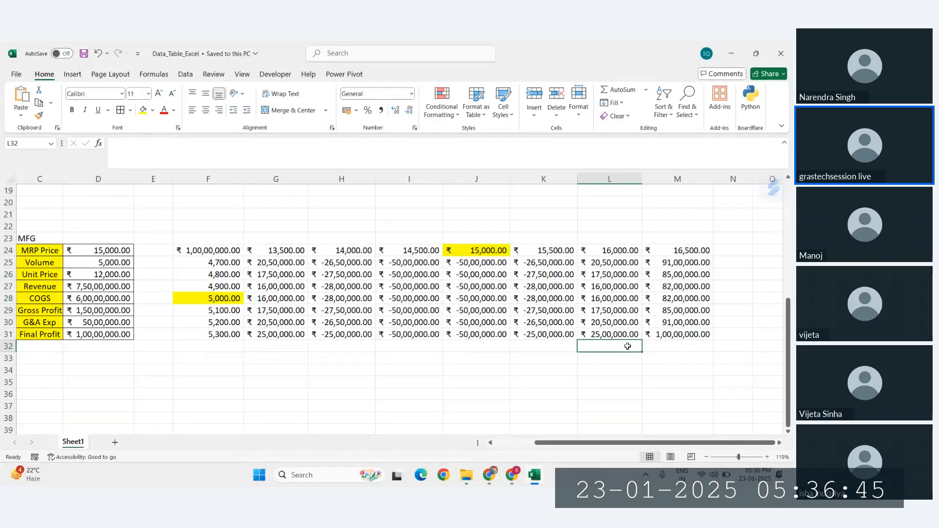
Review where the Data Table command sits among the What-If Analysis options without running it
click(185, 74)
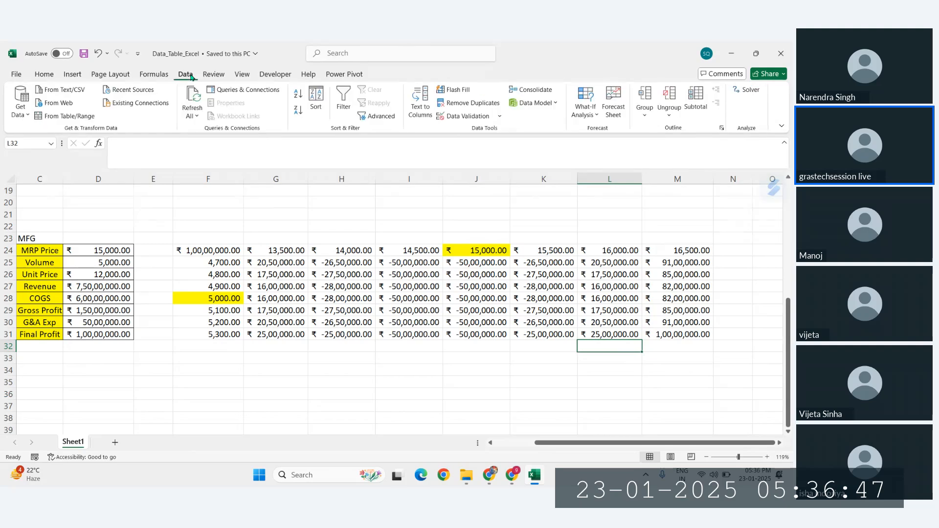
click(585, 110)
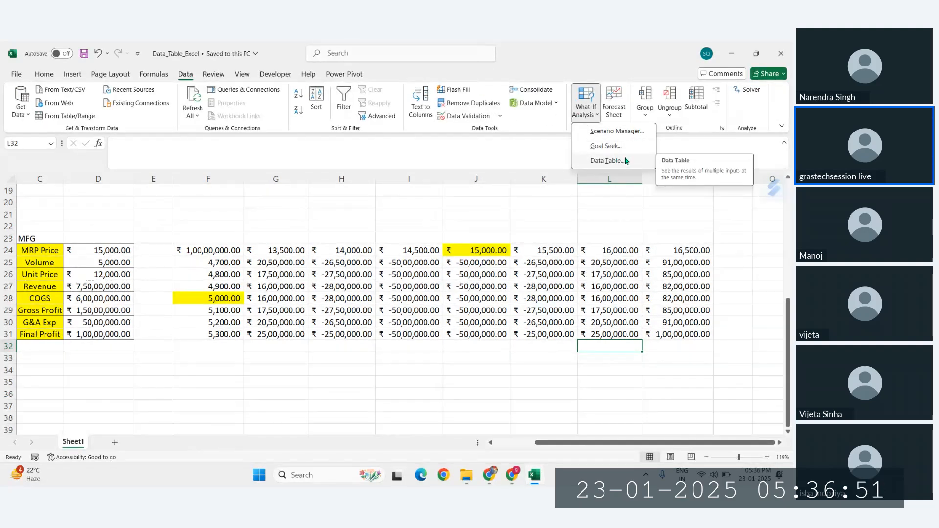
click(502, 286)
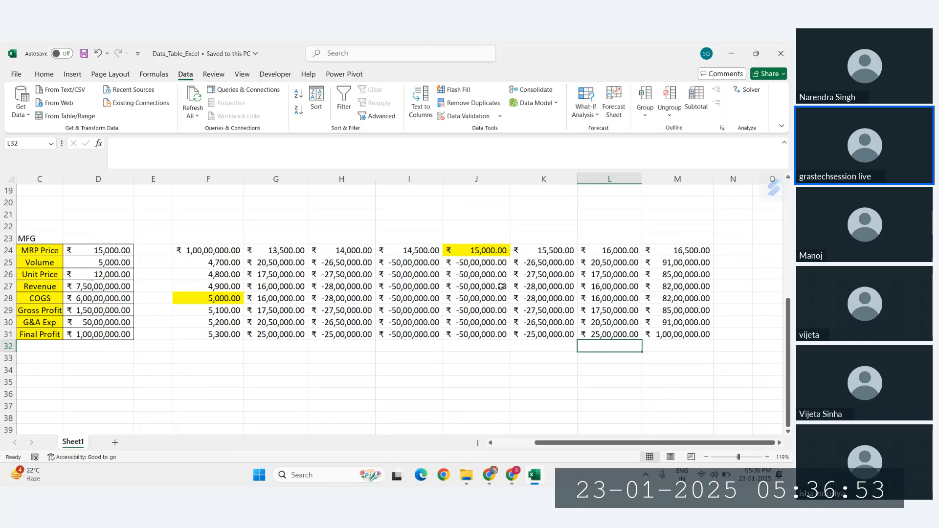
Trace how the 13,500 price and the 4,700 volume pair up with their profit result, and check neighbouring results in G25:M31
click(262, 335)
click(479, 321)
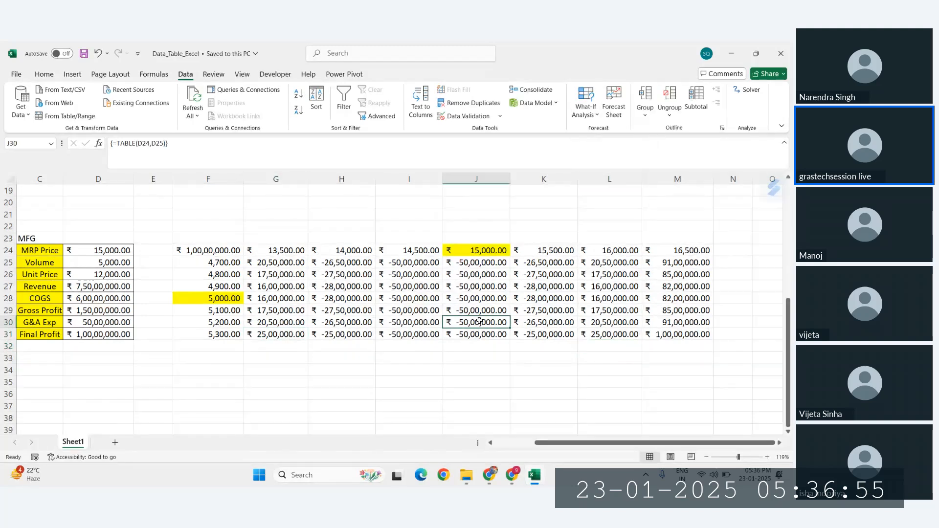
click(286, 251)
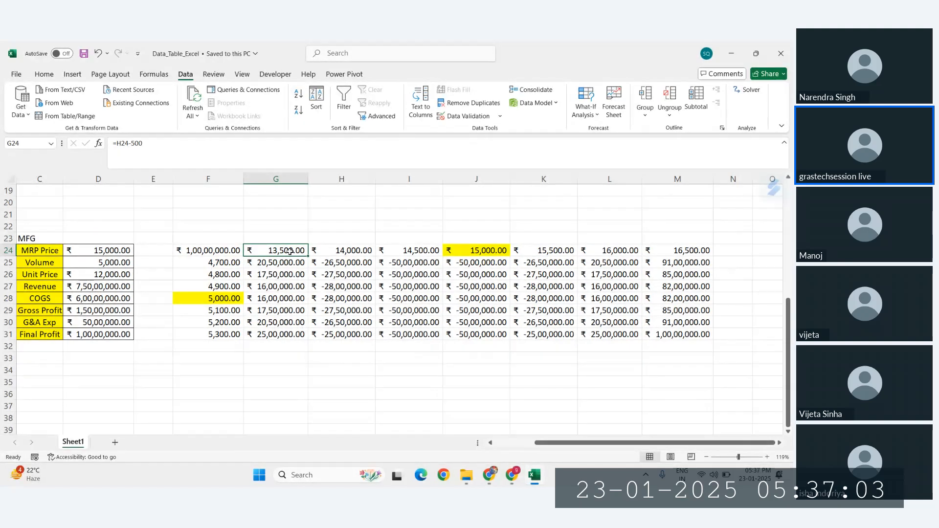
drag(222, 263, 281, 266)
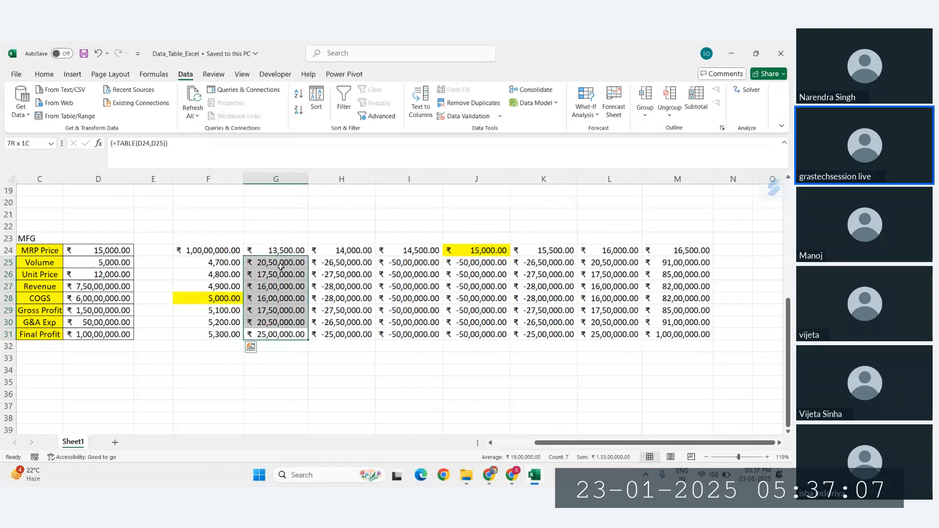
drag(280, 266, 669, 337)
click(677, 367)
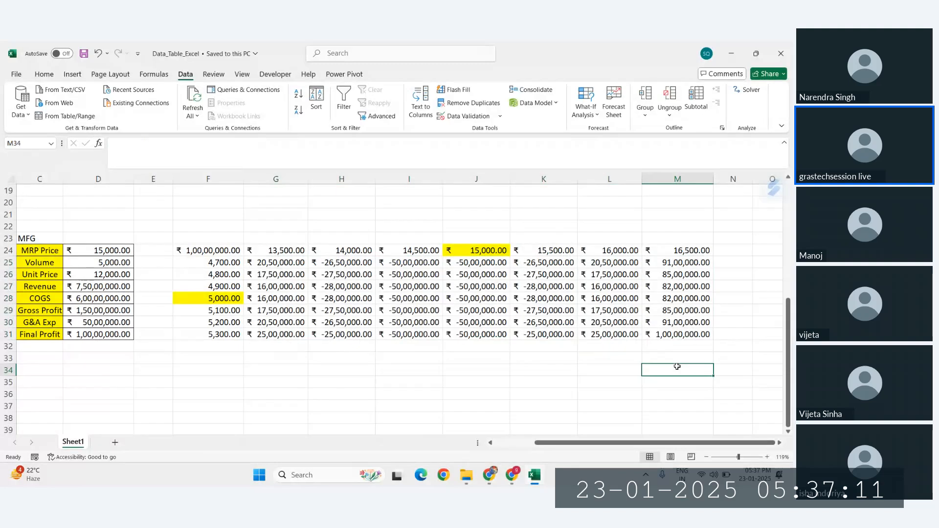
click(412, 262)
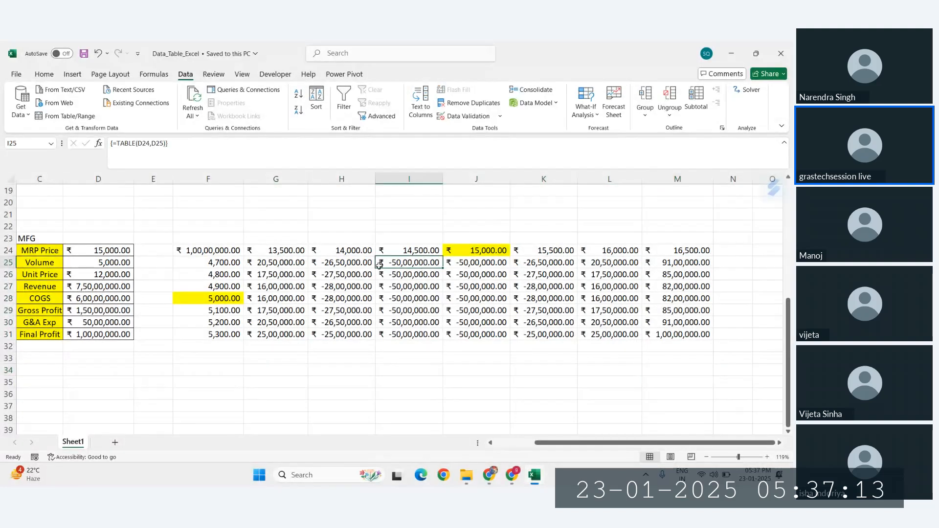
click(351, 263)
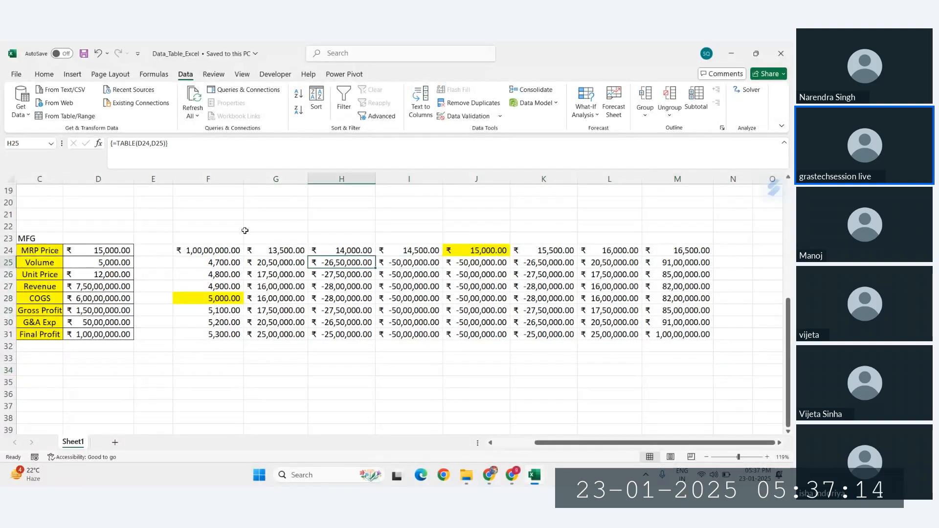
Inspect the TABLE formula inside result cells H26, H28 and I31, leaving each one unedited
double_click(342, 274)
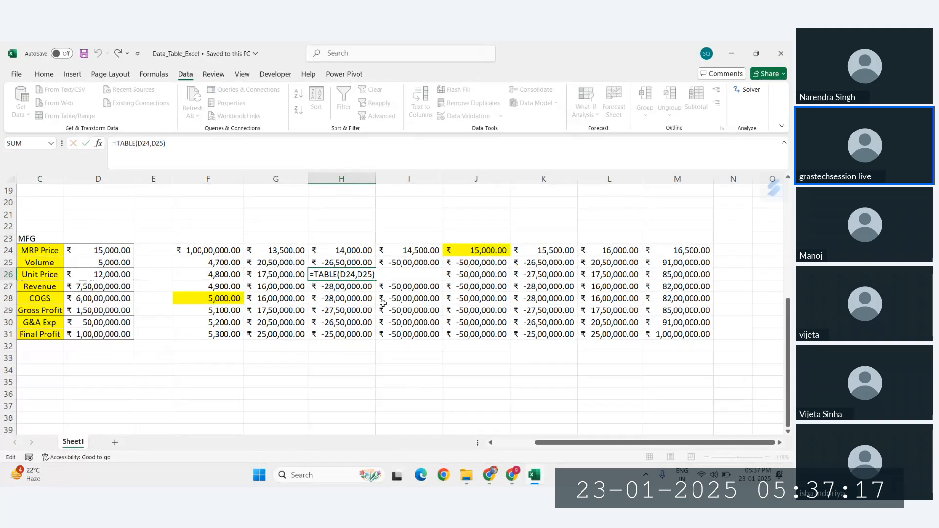
key(Escape)
double_click(351, 298)
key(Escape)
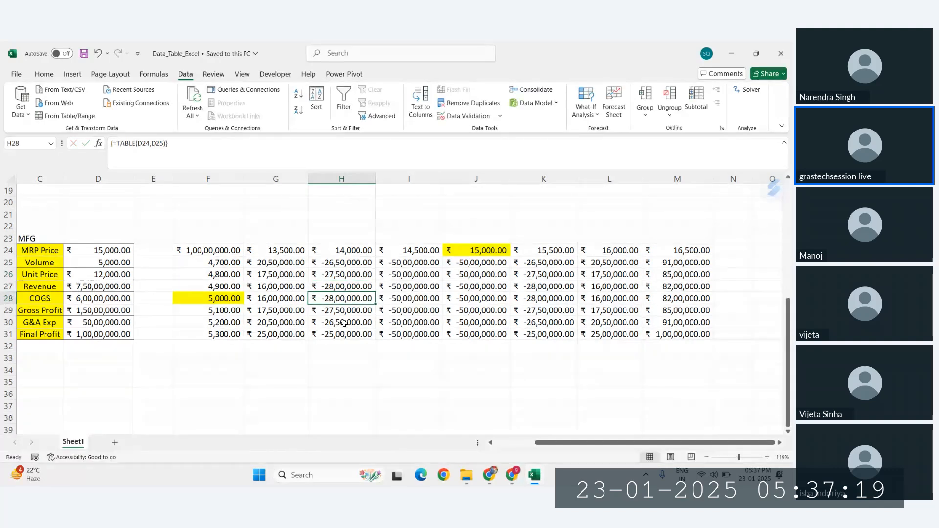
key(Down)
key(Down)
double_click(436, 332)
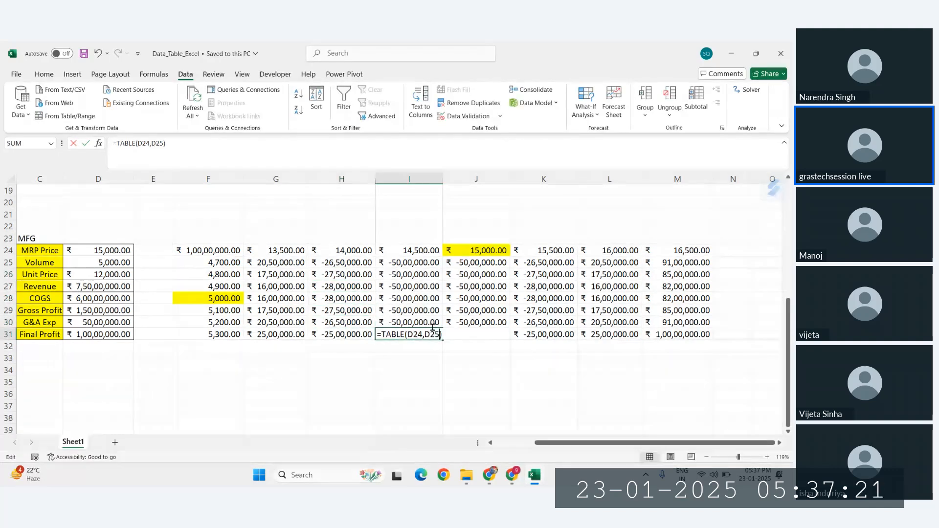
key(Escape)
Compare the profit results for the 14,500 and 15,000 prices in I25:J31 and check the volume formula in F31
drag(410, 262, 421, 336)
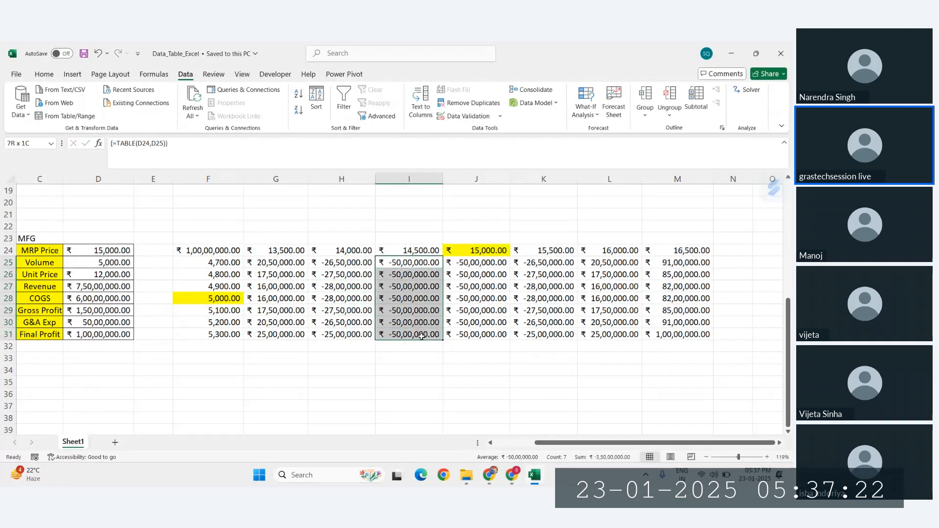
click(425, 374)
drag(476, 263, 478, 334)
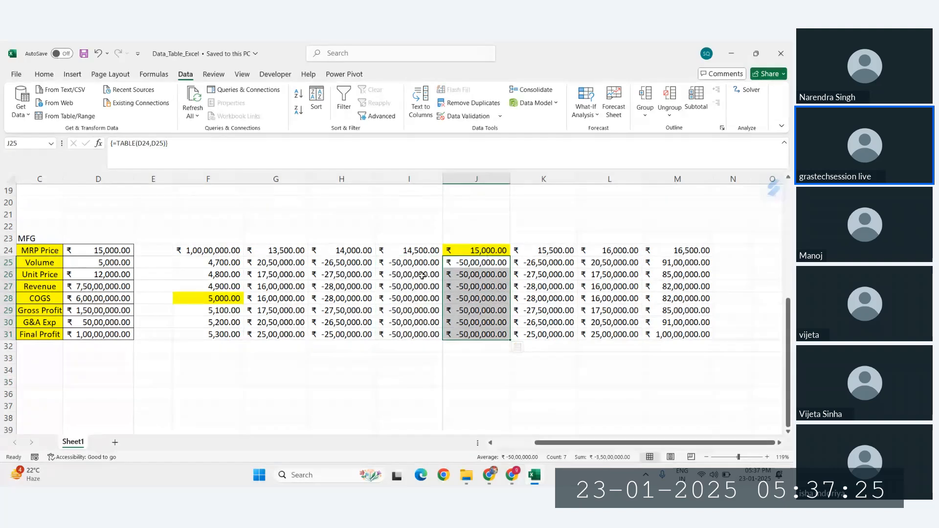
drag(411, 264, 422, 332)
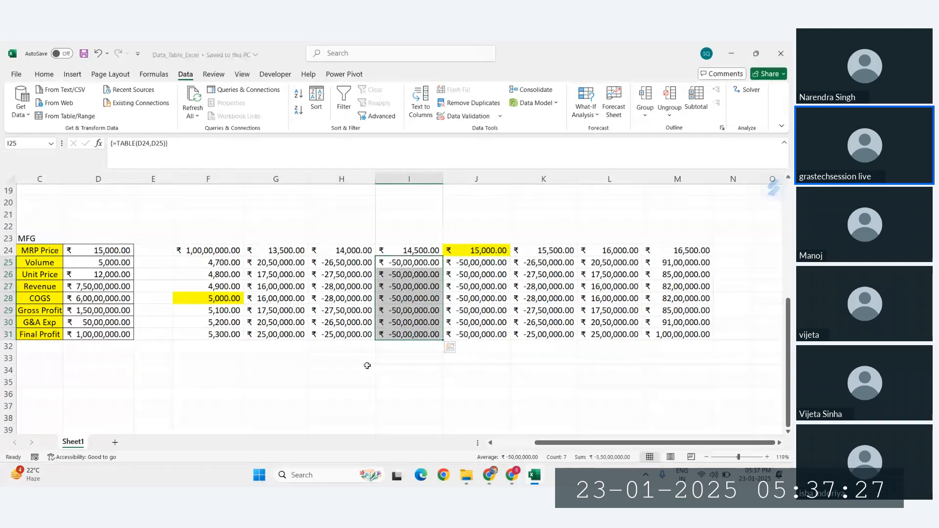
scroll(251, 333, left, 2)
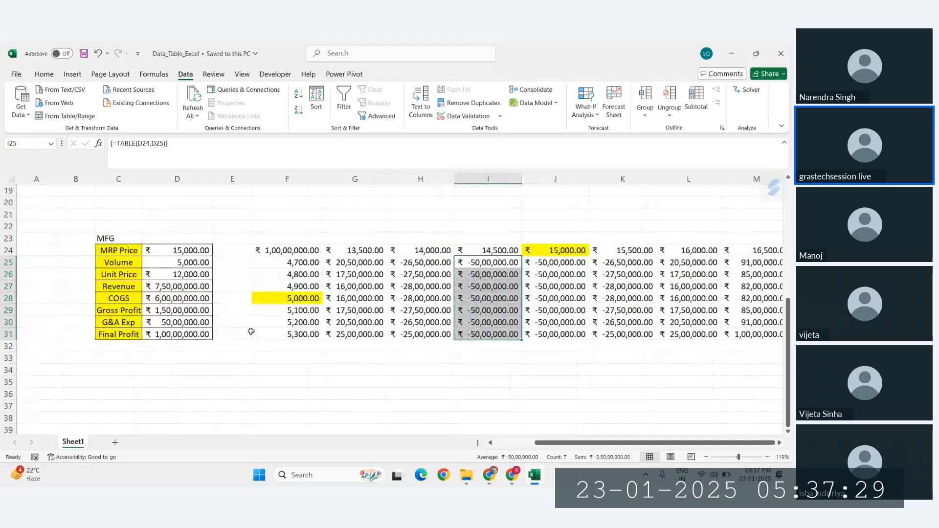
click(307, 331)
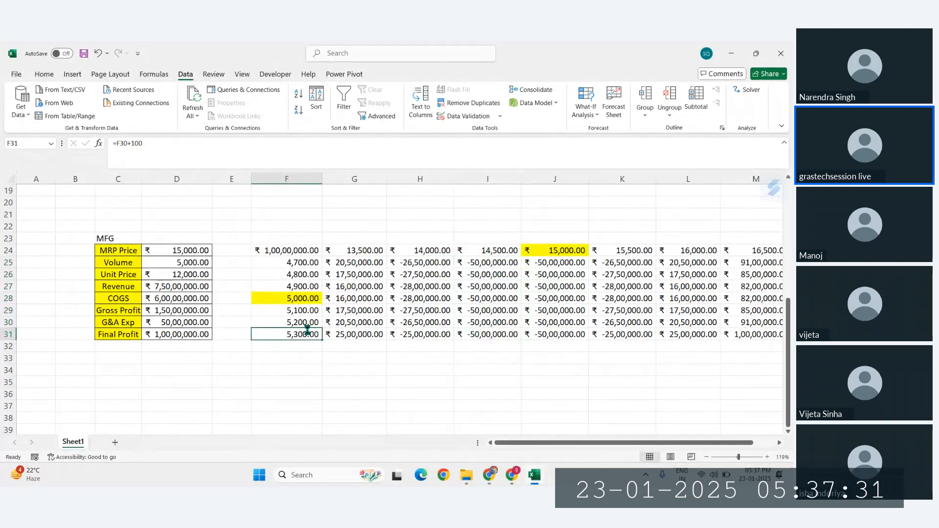
scroll(453, 330, right, 1)
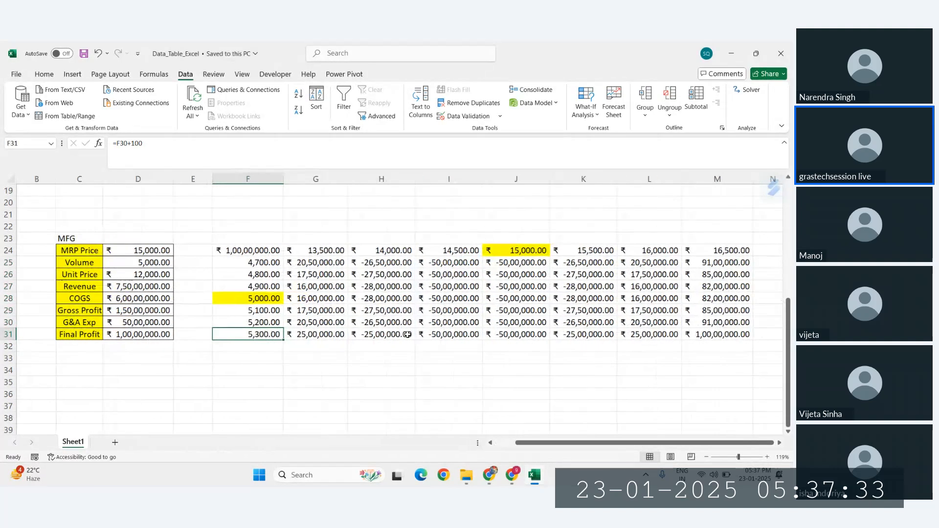
click(454, 329)
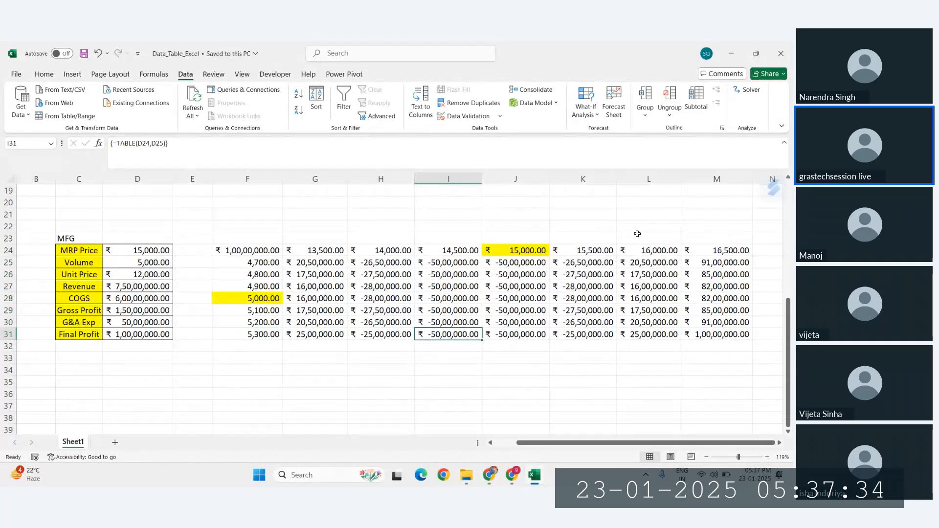
Close the Data_Table_Excel workbook and return to the desktop
click(781, 51)
click(734, 51)
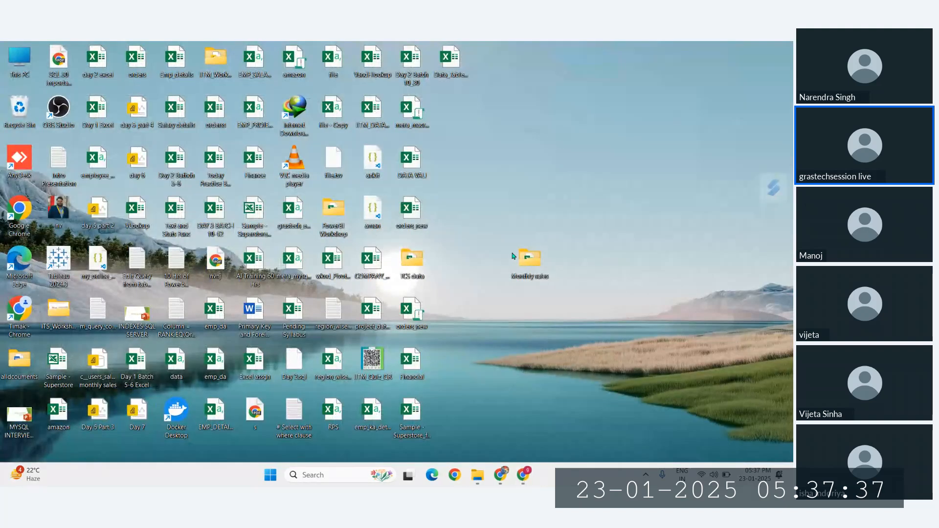
Reopen the Data_Table_Excel workbook from the desktop and check the profit result in J27
double_click(450, 66)
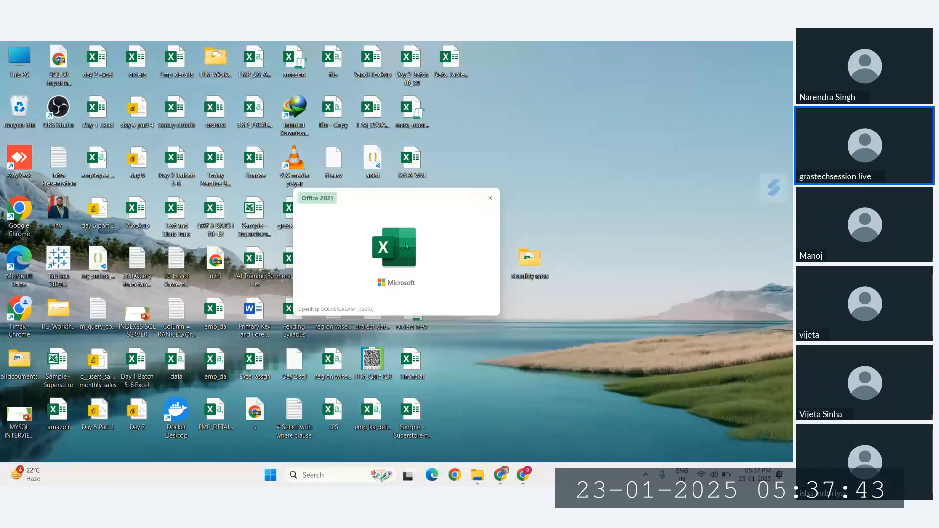
scroll(548, 343, right, 3)
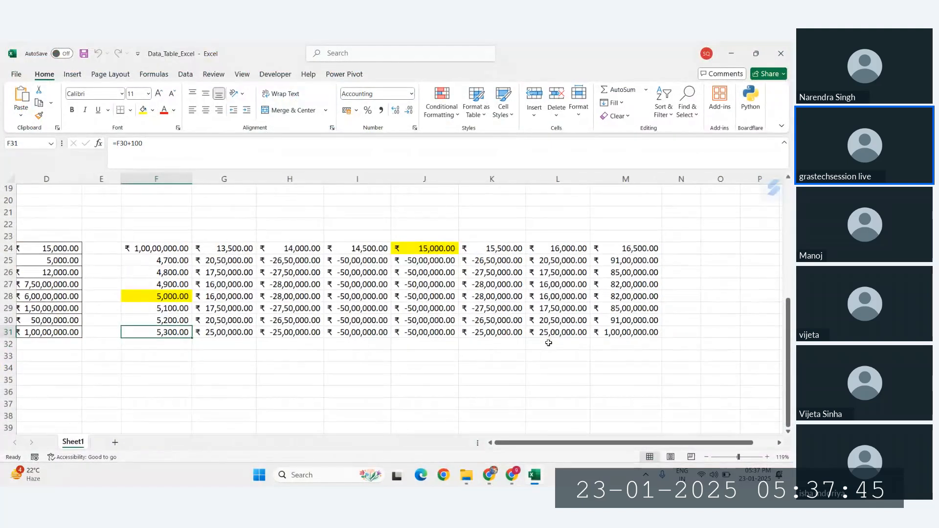
click(503, 299)
click(417, 289)
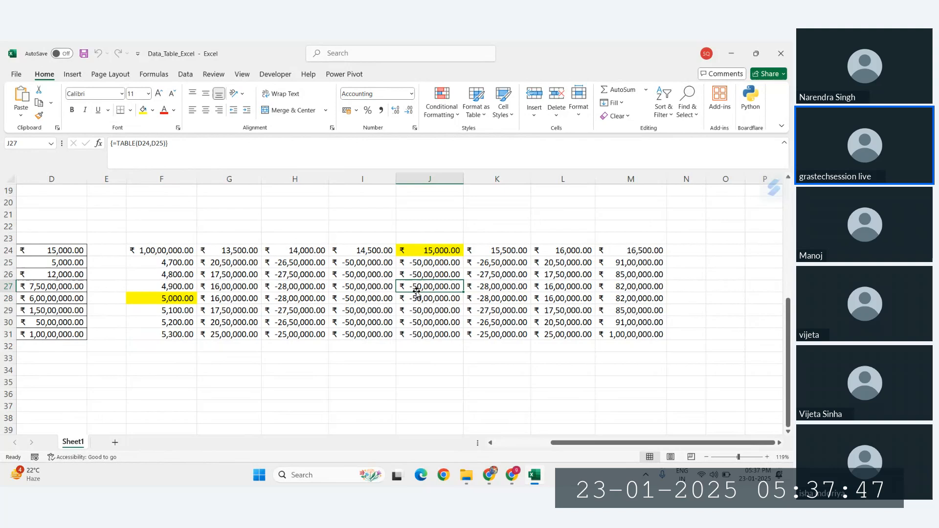
Inspect the formulas in G25, F24 and G24, then review the full data table range F24:M31
click(332, 264)
click(234, 265)
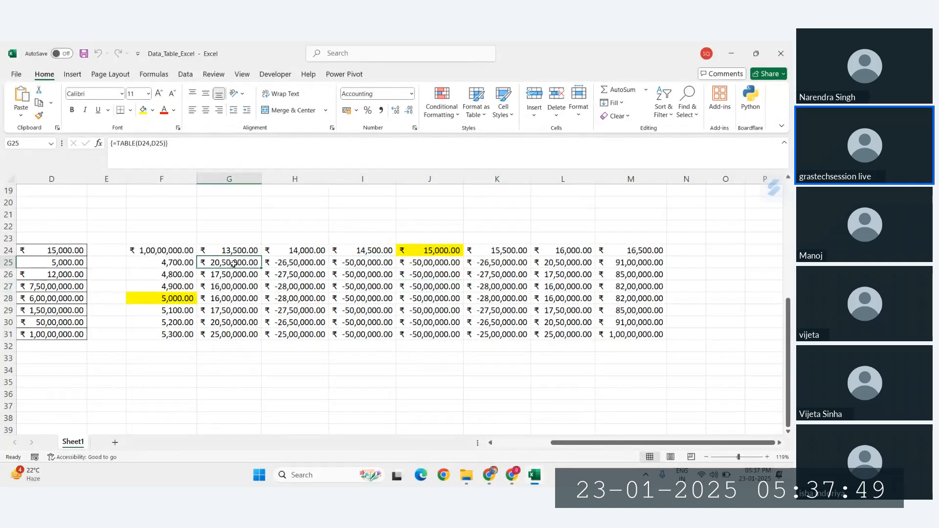
click(172, 252)
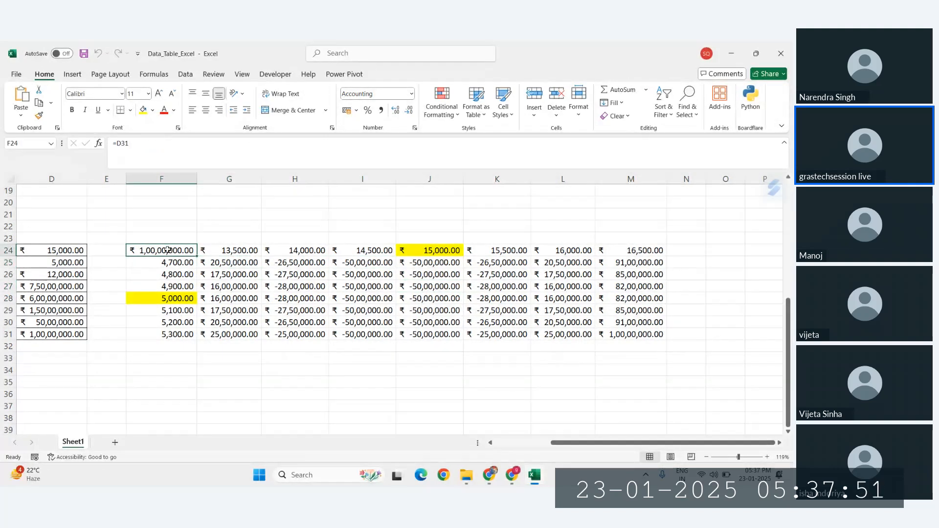
click(230, 252)
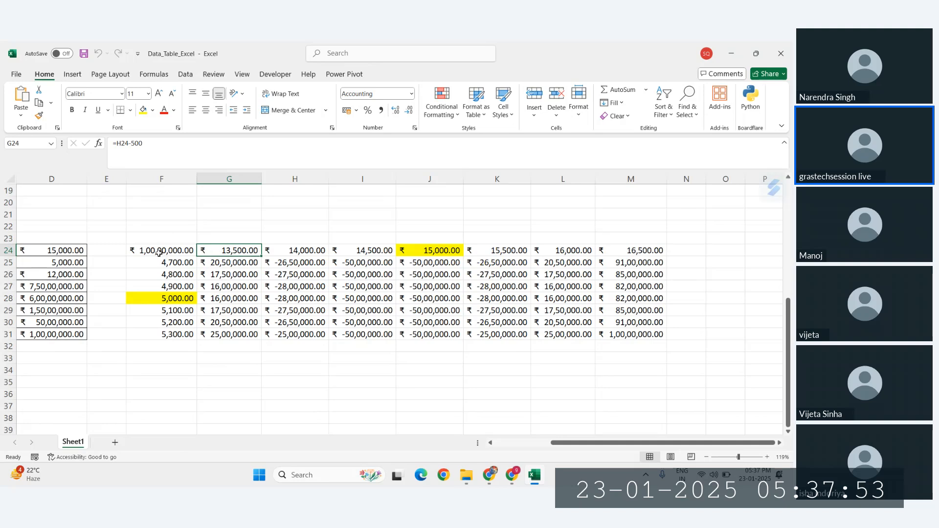
drag(159, 252, 651, 333)
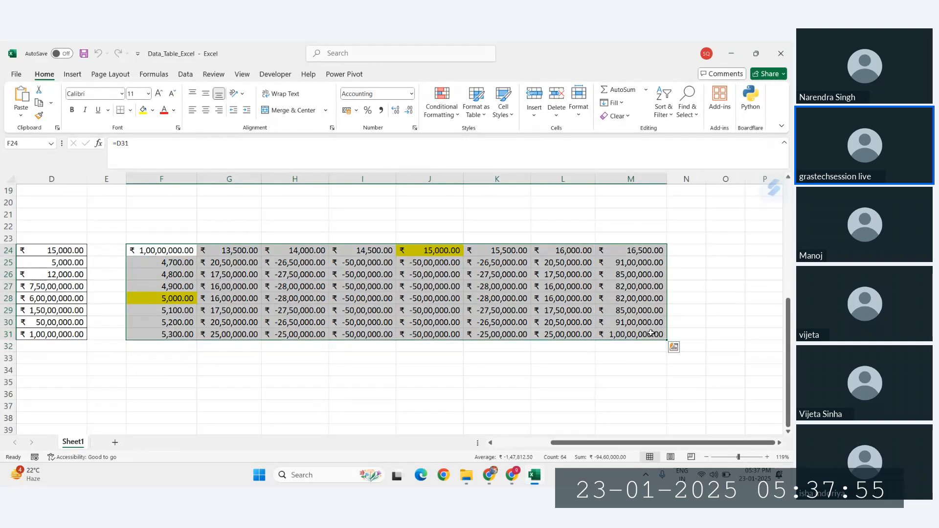
scroll(379, 306, left, 1)
click(378, 306)
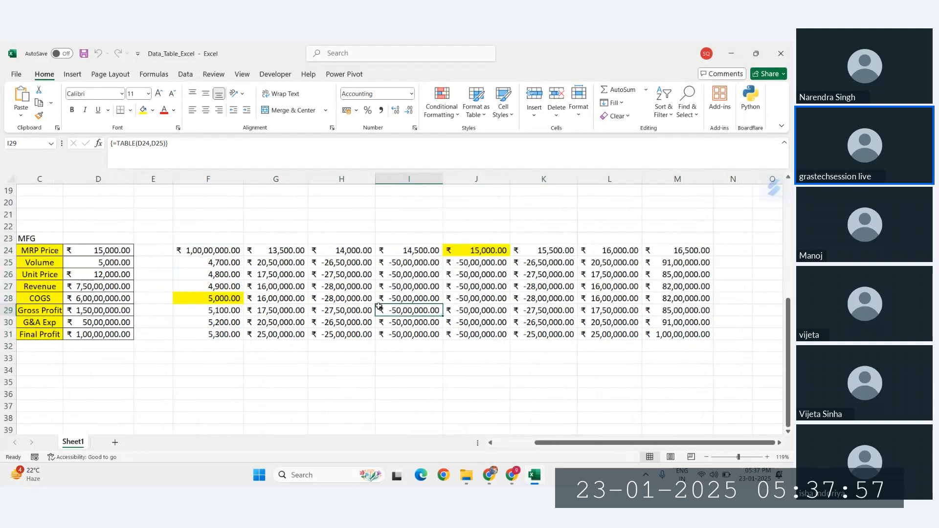
Compare the formulas behind the 15,000 base price in J24 and the 16,500 price in M24
scroll(378, 306, left, 1)
click(455, 262)
click(504, 250)
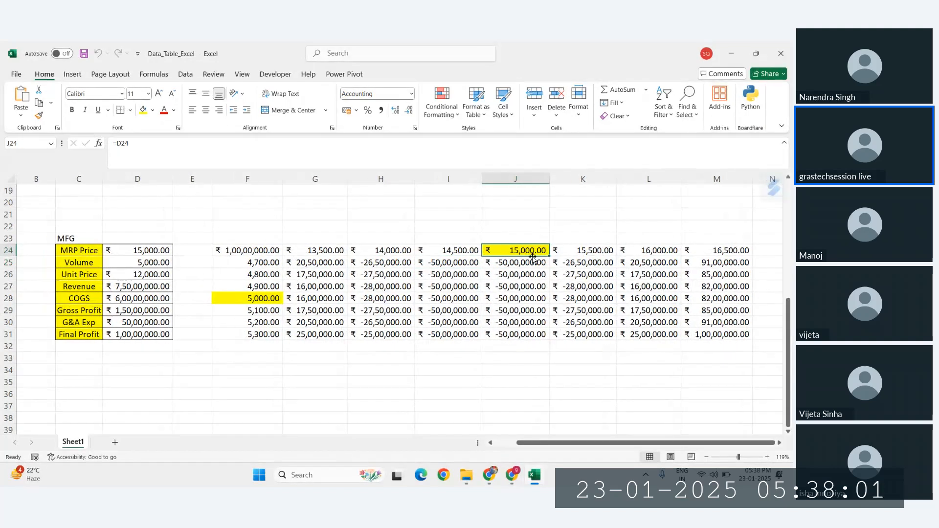
click(722, 251)
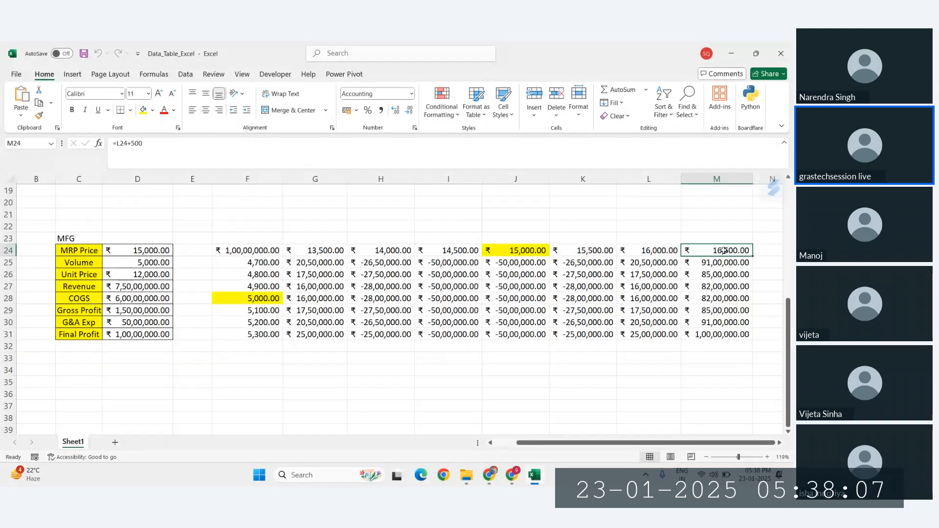
click(210, 392)
Set the MFG MRP Price in D24 to 16500
click(149, 250)
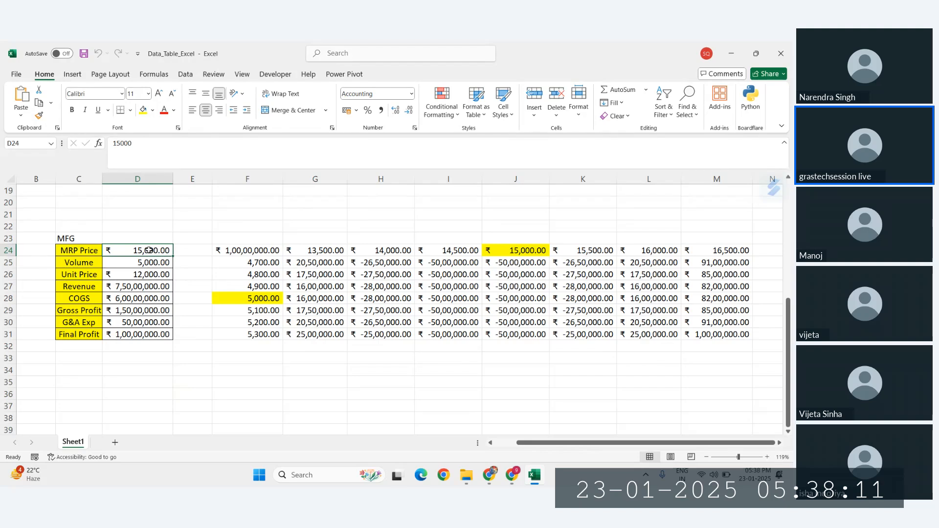
text(16500)
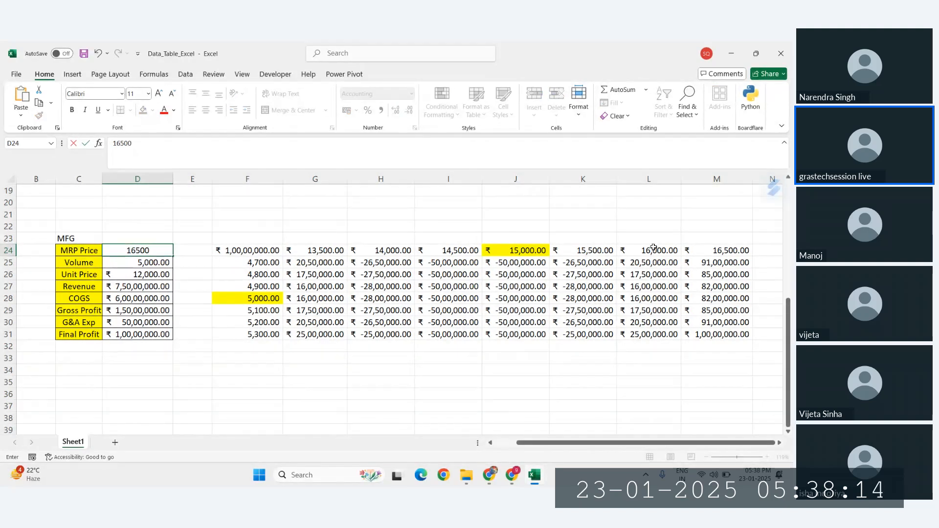
click(148, 263)
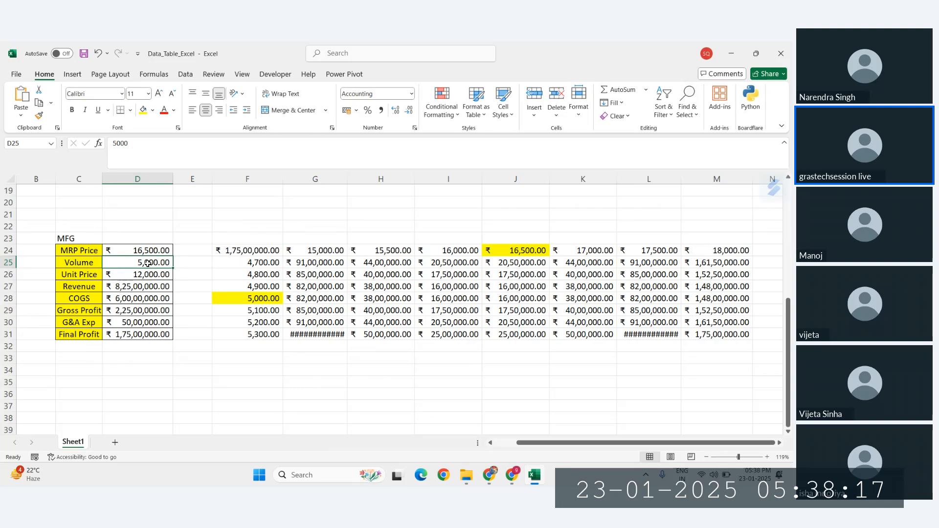
Set the MFG Volume in D25 to 5300 and check the Final Profit formula in D31
double_click(147, 263)
key(BackSpace)
key(BackSpace)
key(BackSpace)
key(BackSpace)
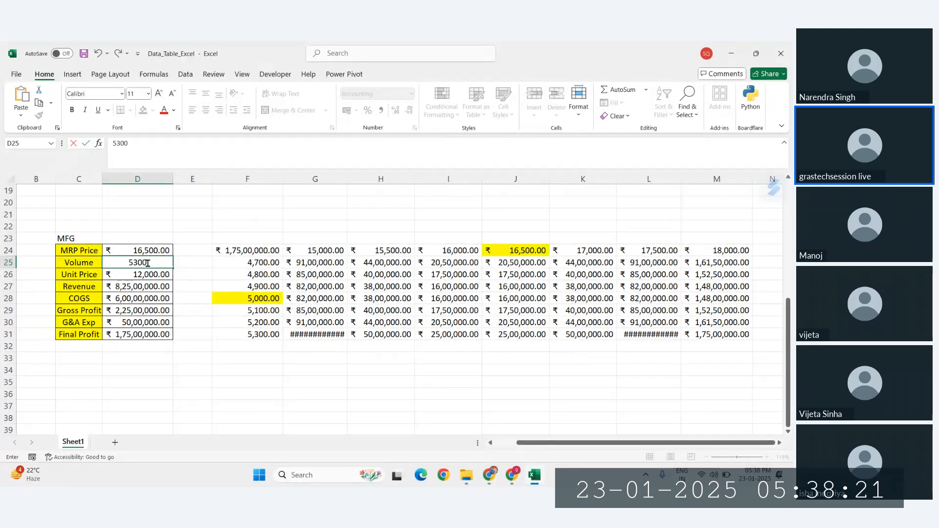
key(Return)
click(146, 336)
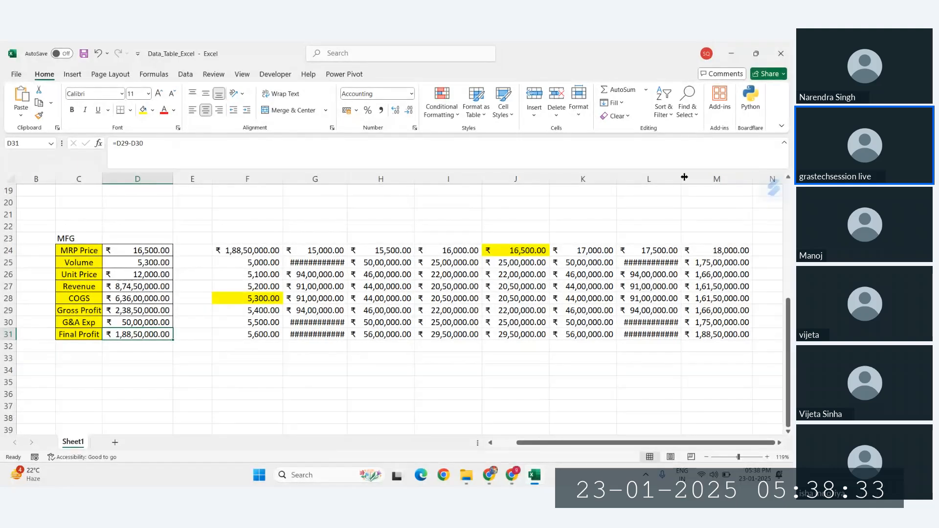
Widen column L and auto-fit column G of the data table, checking the profit results in L31 and M31
drag(681, 178, 686, 178)
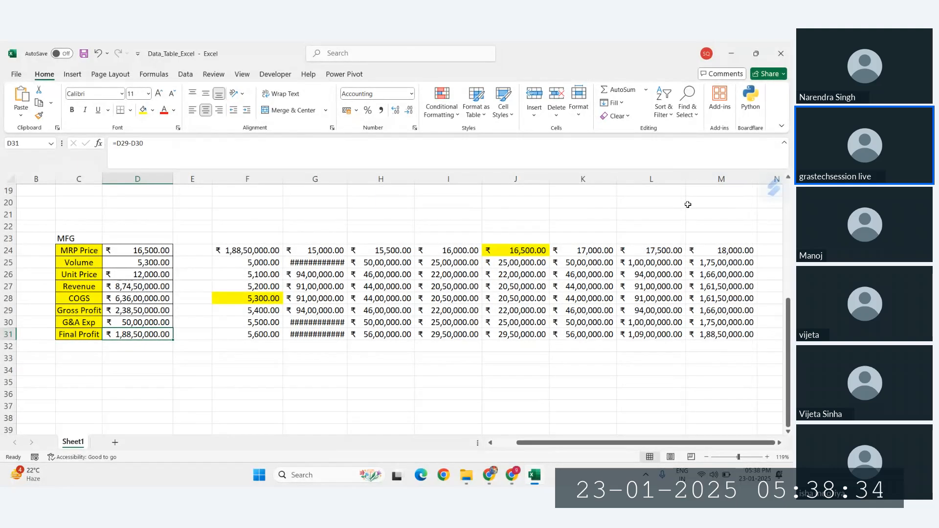
click(668, 334)
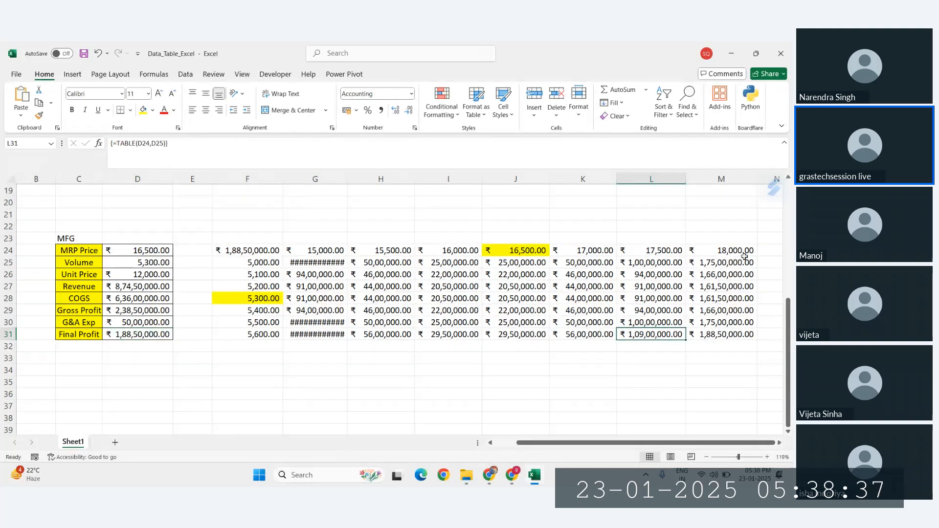
drag(743, 254, 719, 333)
click(718, 333)
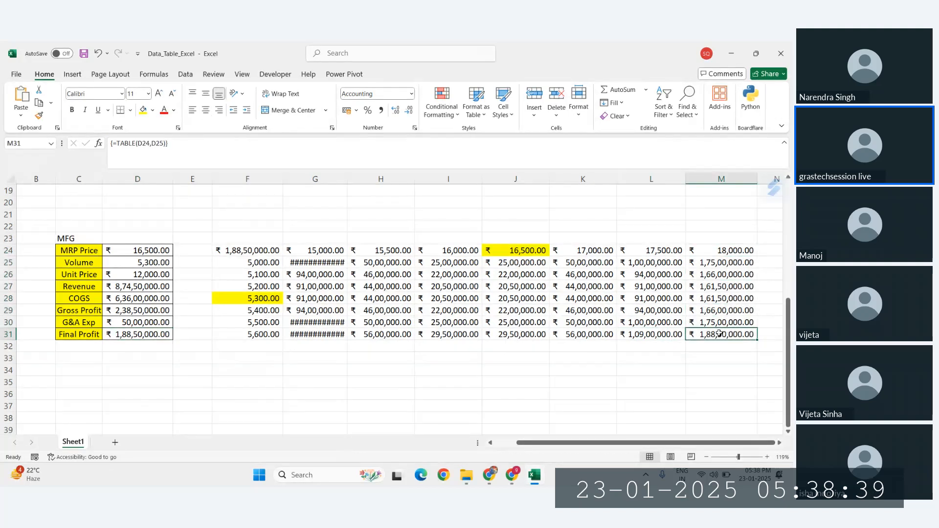
click(586, 300)
double_click(345, 179)
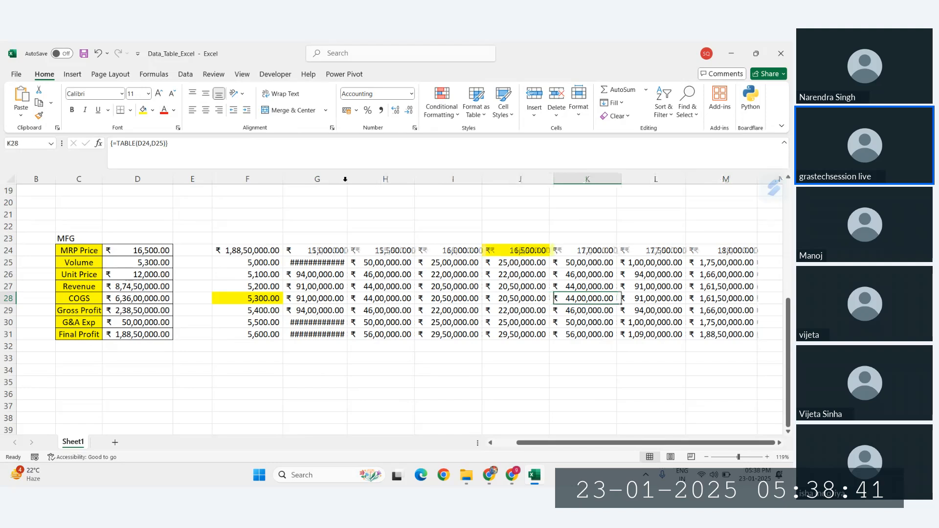
scroll(404, 280, right, 1)
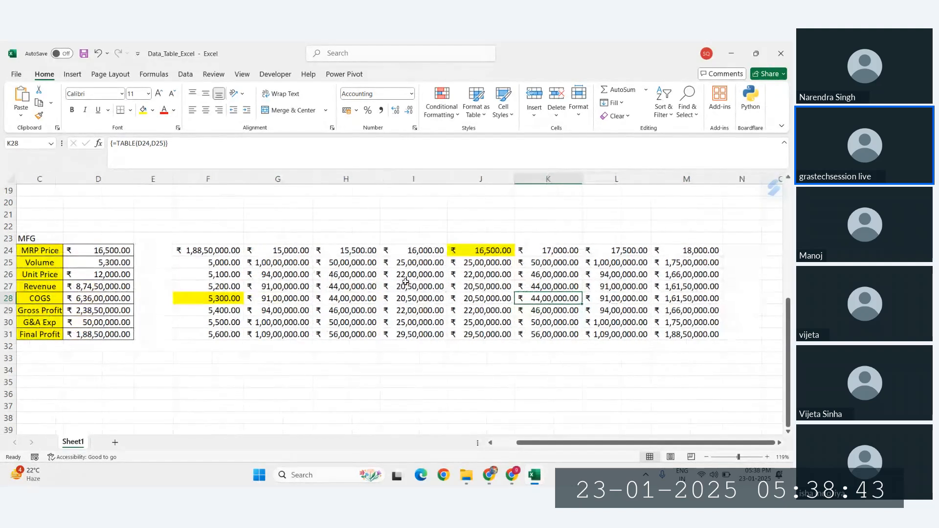
Check the formulas in F24, G24 and G28, and trace the 15,000 price and 5,000 volume to their result in G25
click(196, 251)
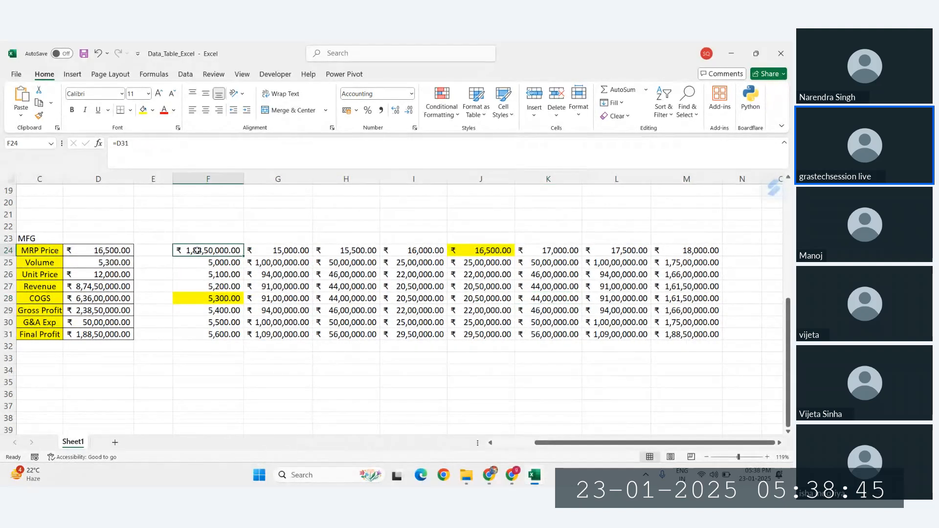
click(271, 252)
click(281, 298)
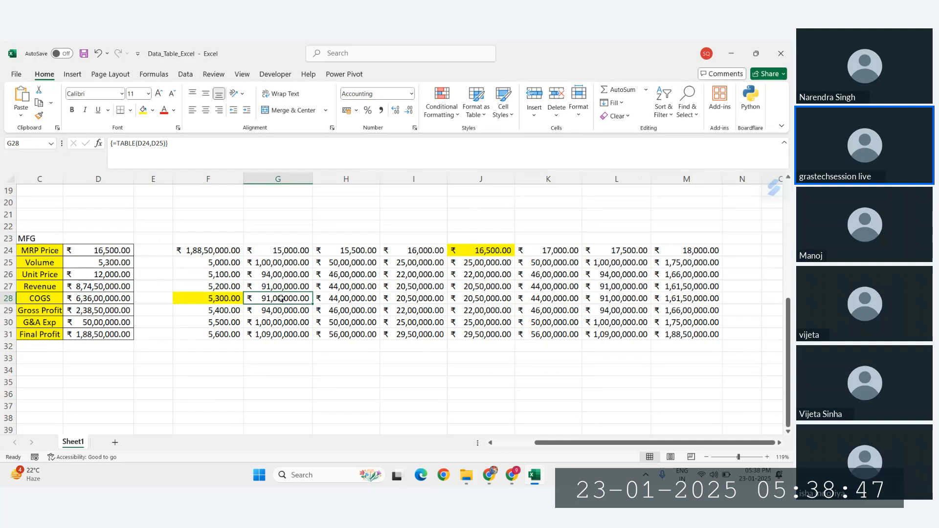
scroll(357, 277, left, 1)
click(334, 263)
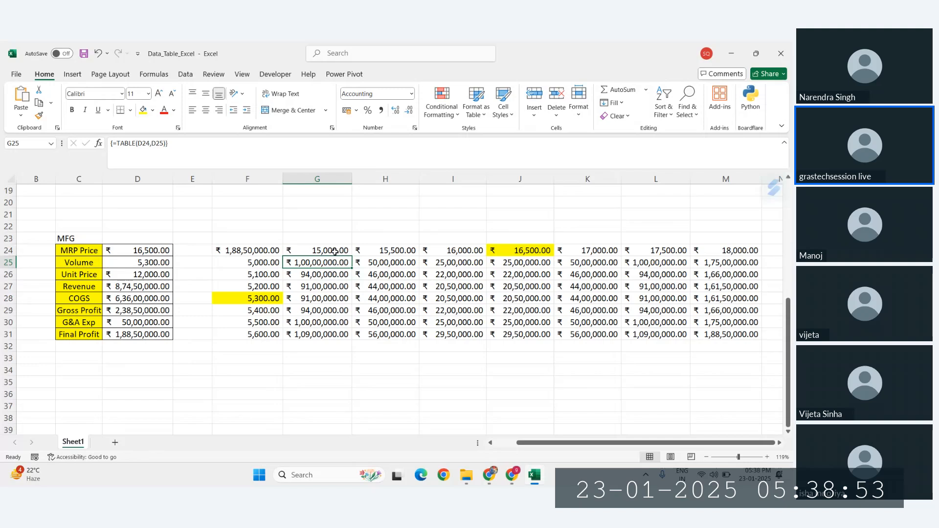
click(335, 251)
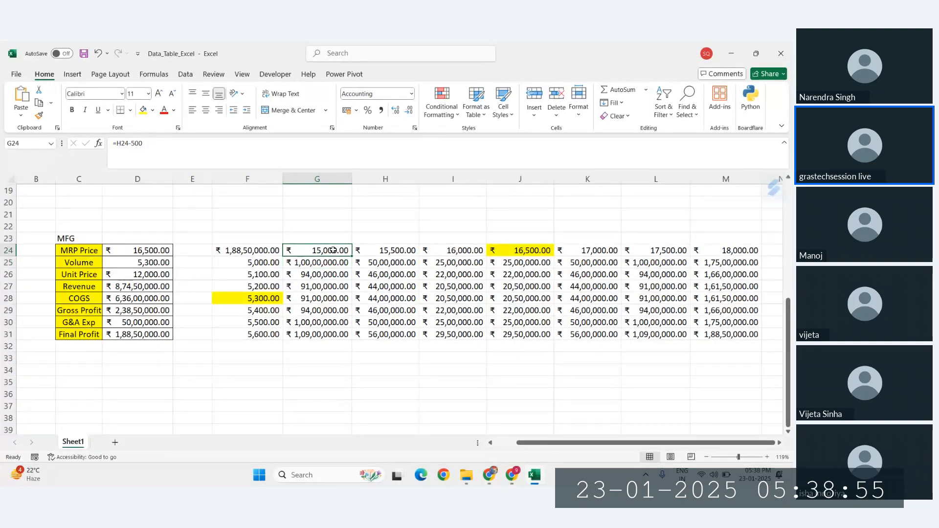
click(262, 263)
ctrl+click(330, 249)
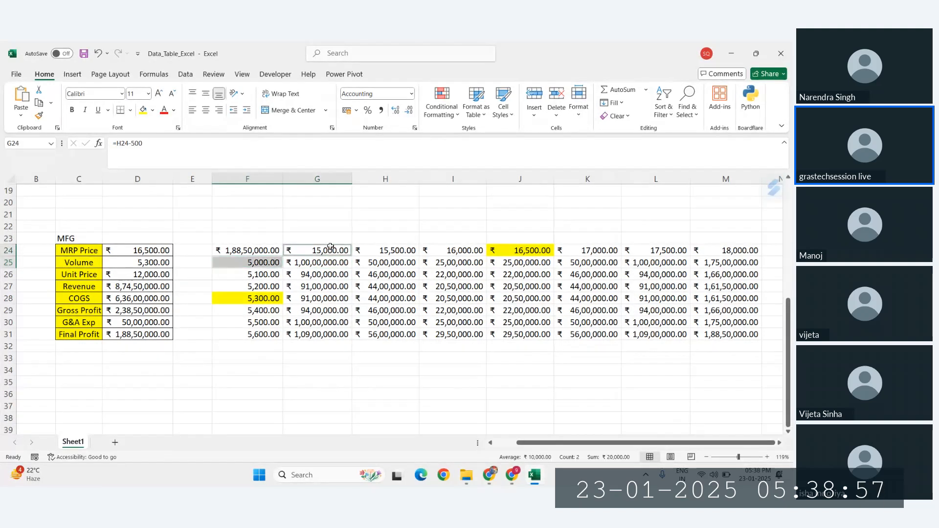
ctrl+click(315, 262)
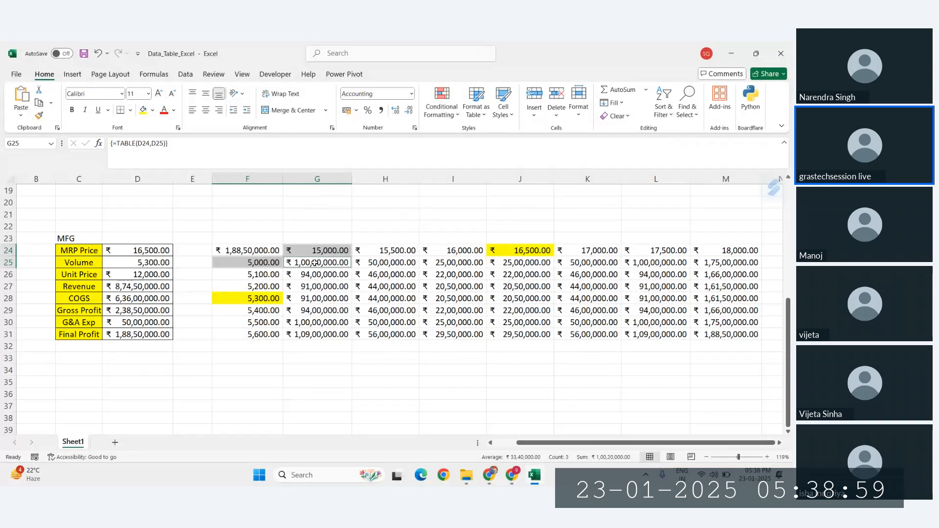
Trace how the 15,500 price in H24 and the 5,300 volume in F28 pair up with their profit result in H28
click(401, 251)
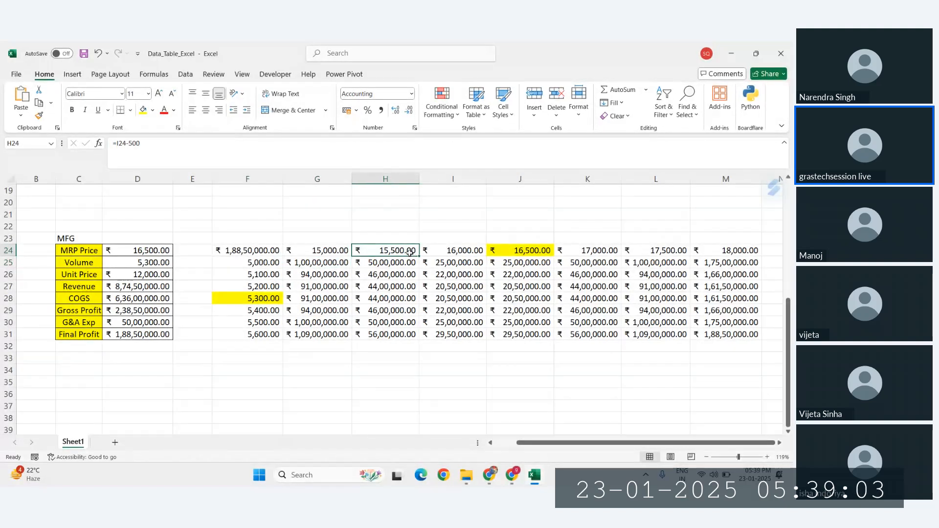
click(262, 298)
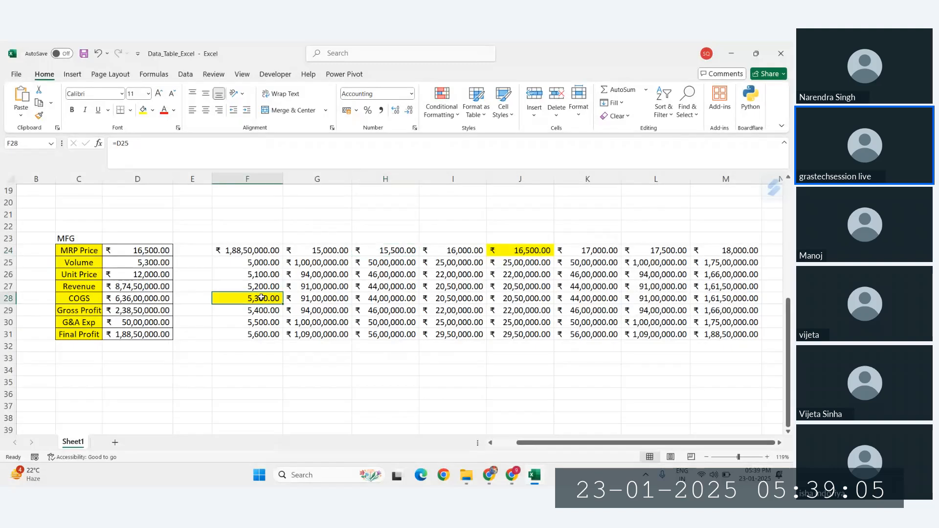
click(401, 250)
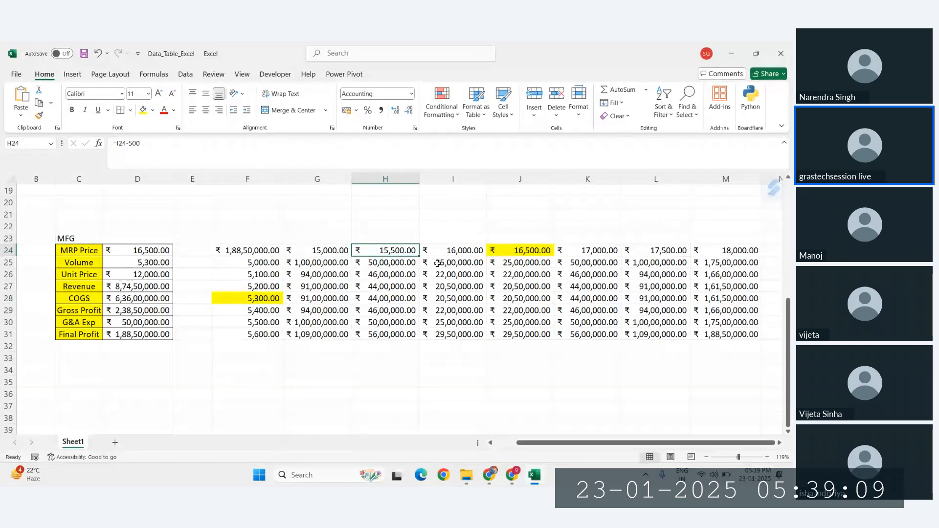
ctrl+click(266, 300)
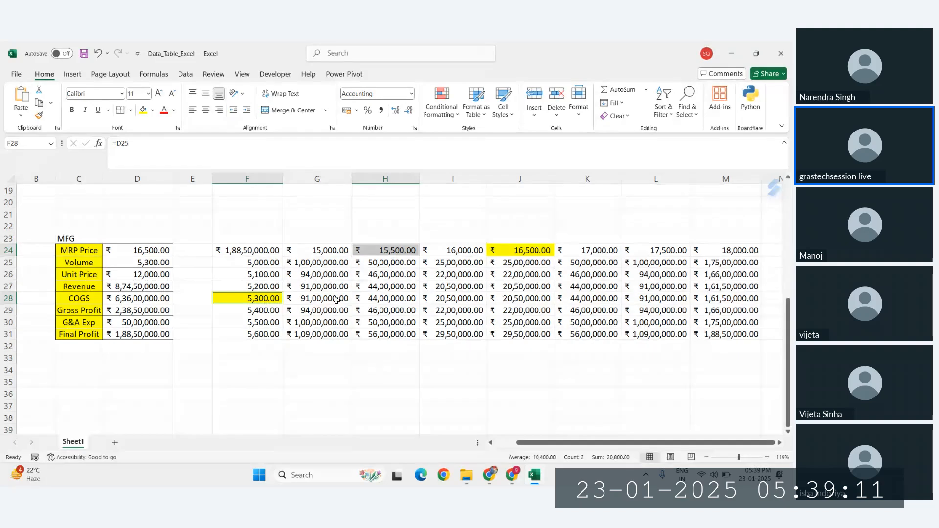
ctrl+click(397, 299)
click(391, 300)
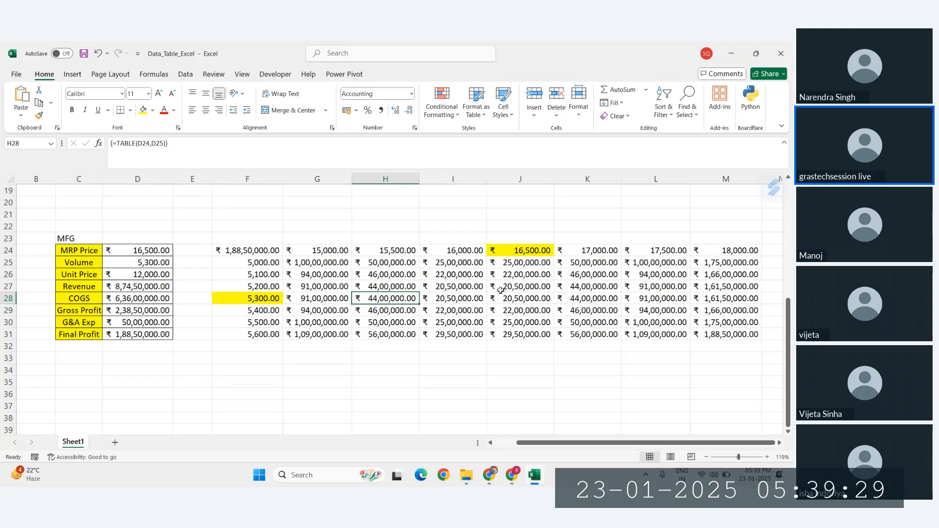
Compare the profit results for the 16,000 and 16,500 prices in I27:I28, J26 and J28, and check price cell J24
click(517, 297)
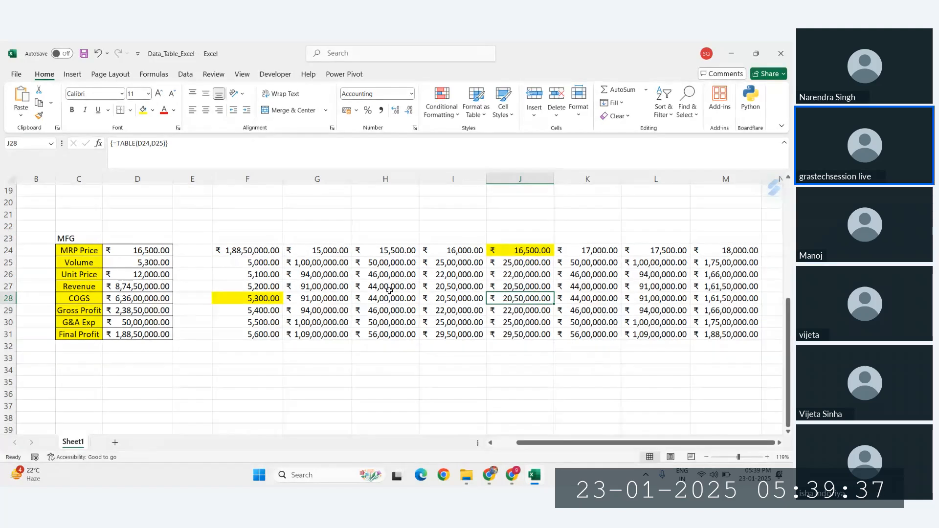
click(460, 288)
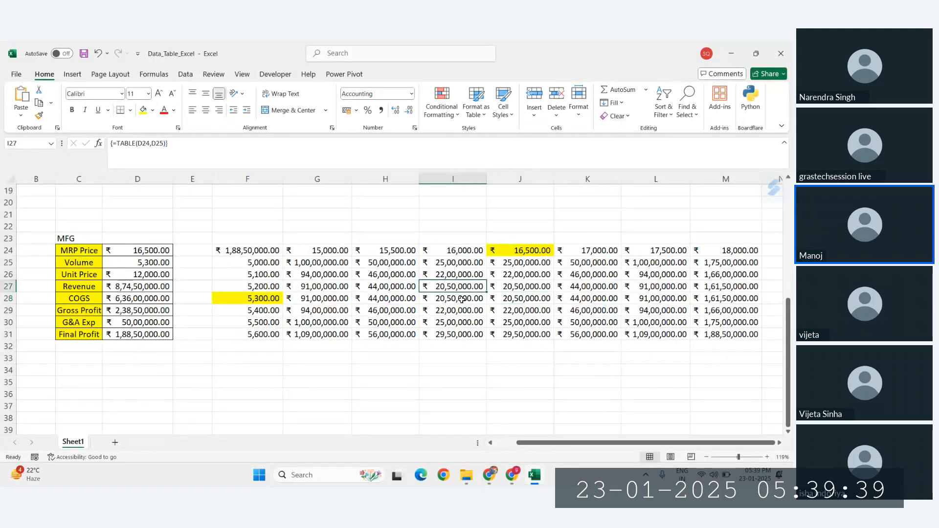
click(461, 300)
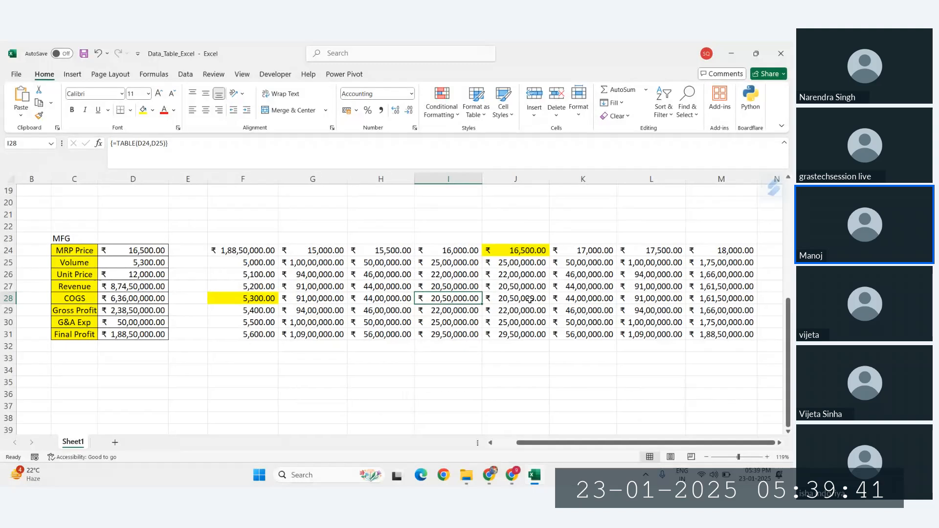
click(529, 250)
click(527, 275)
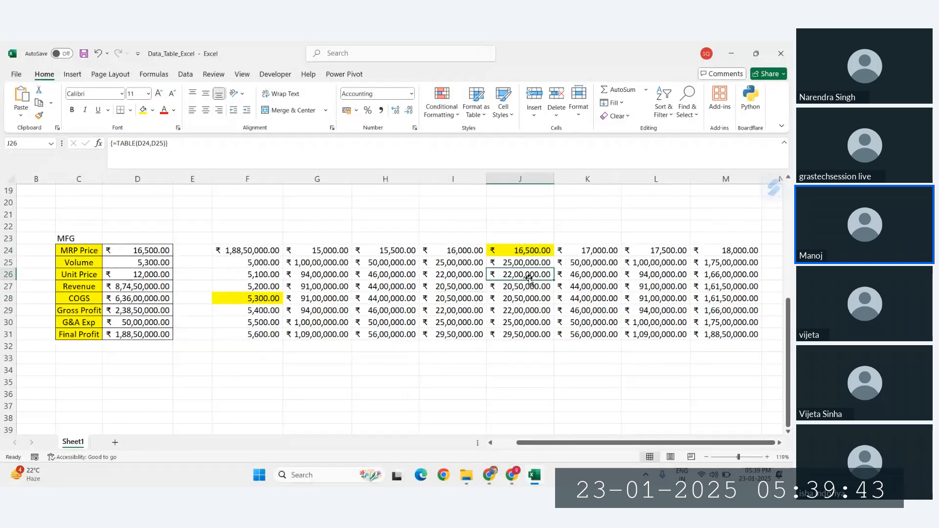
Compare the results in J27:J28 under the 16,500 price in J24 with the Final Profit formula in D31
click(527, 296)
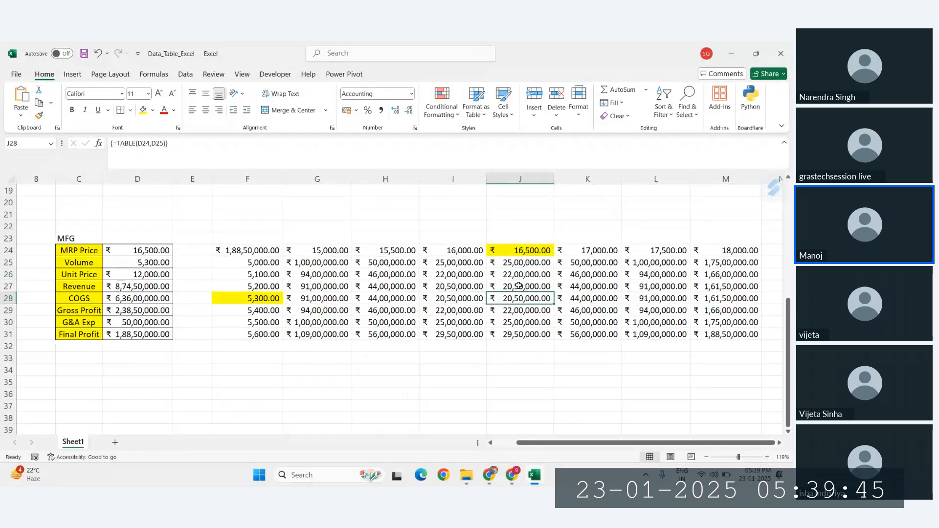
click(517, 287)
click(519, 252)
click(139, 322)
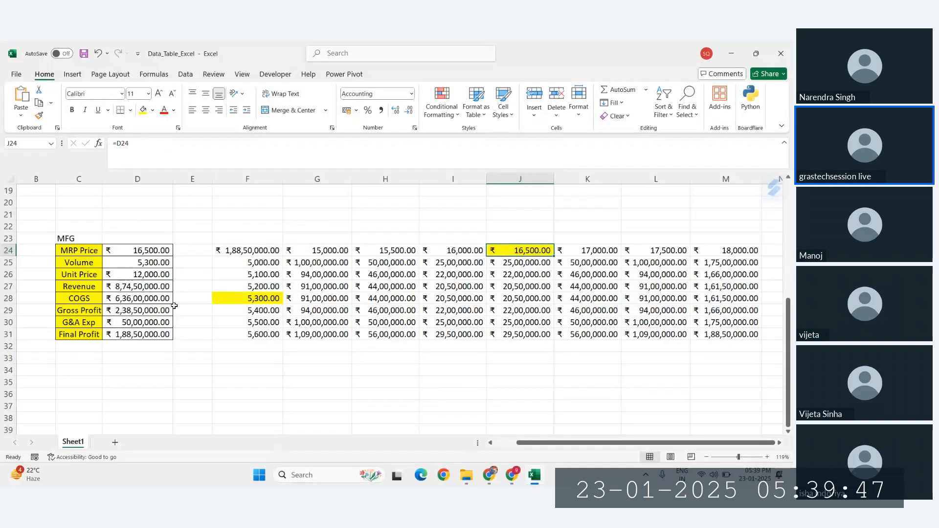
click(138, 333)
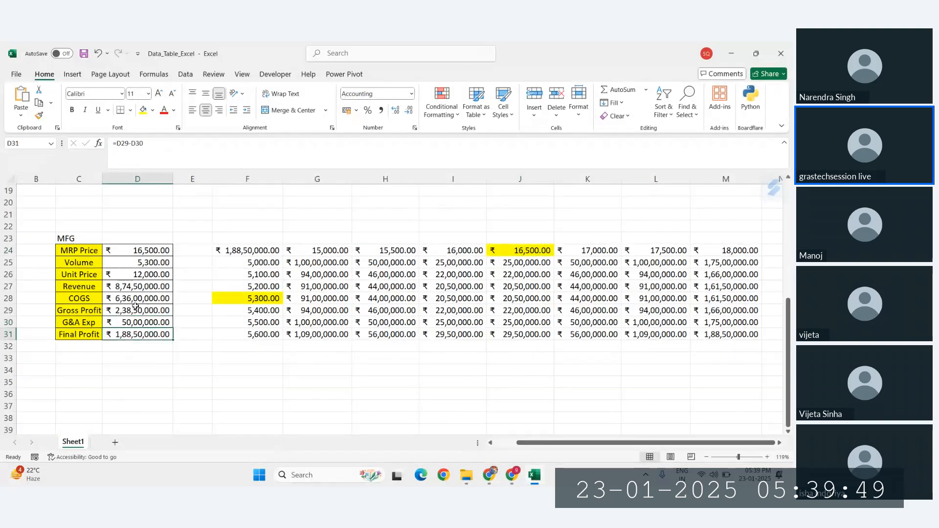
Check the MFG price, volume, unit price and revenue inputs in D24:D27 against J24 and F28 in the data table
drag(139, 252, 144, 261)
click(143, 277)
click(140, 289)
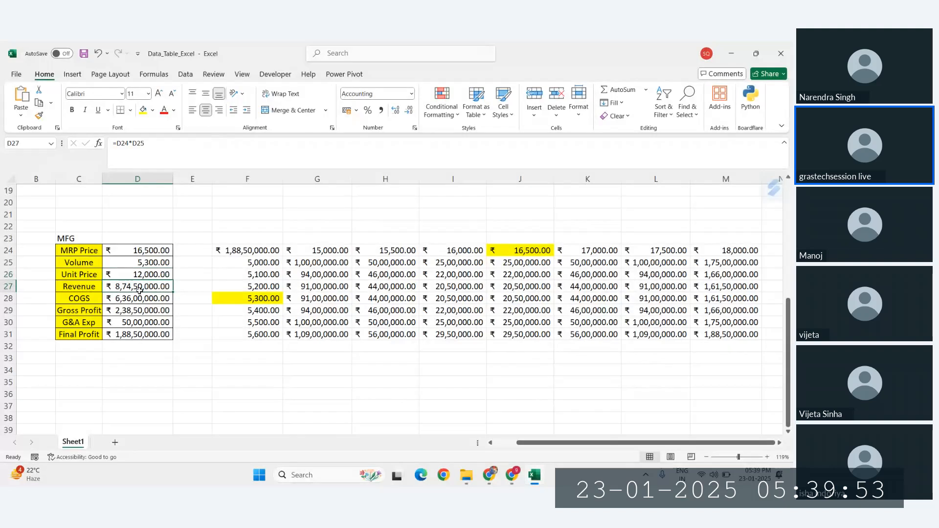
click(538, 252)
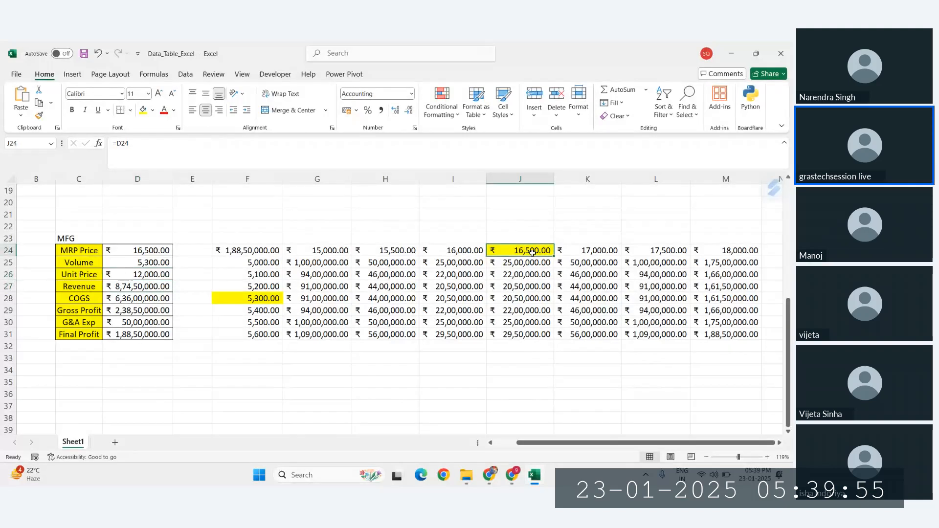
ctrl+click(263, 299)
click(462, 283)
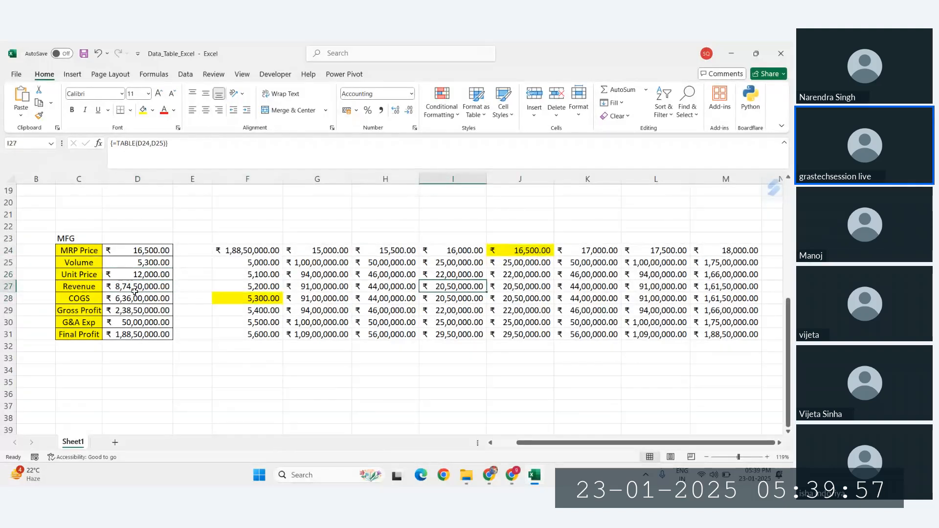
Walk through the MFG revenue, COGS, gross profit, G&A expense and final profit rows
click(135, 288)
drag(69, 298, 137, 300)
drag(69, 312, 137, 311)
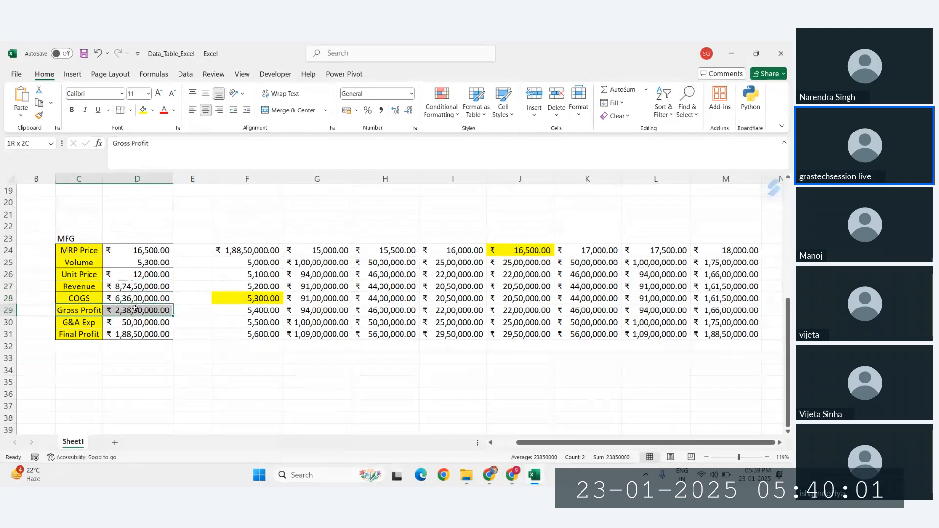
drag(71, 322, 135, 320)
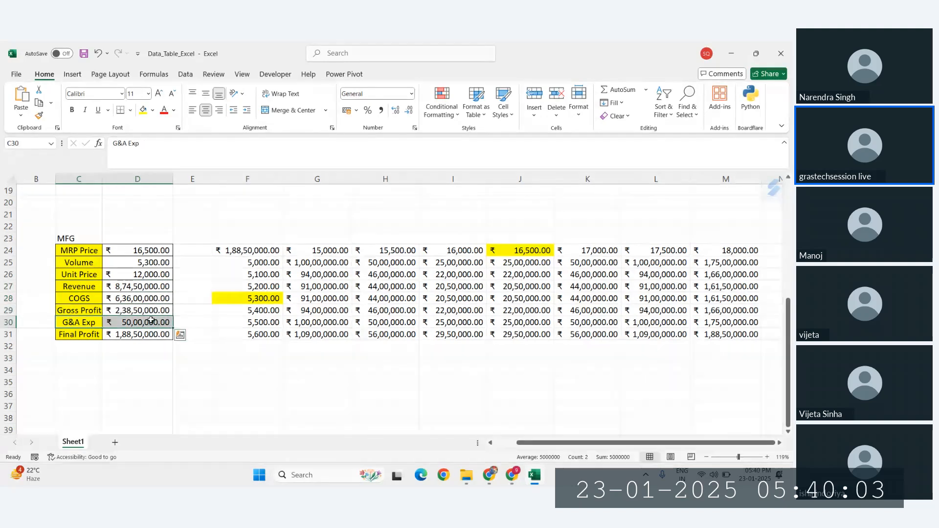
drag(71, 333, 141, 335)
click(230, 364)
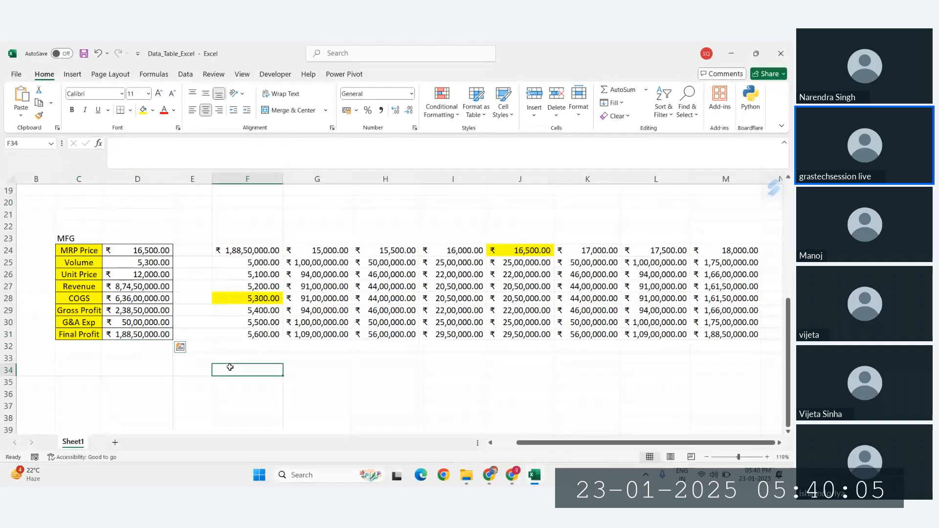
Fill the price header row G24:M24 of the data table with a light gold colour
click(398, 251)
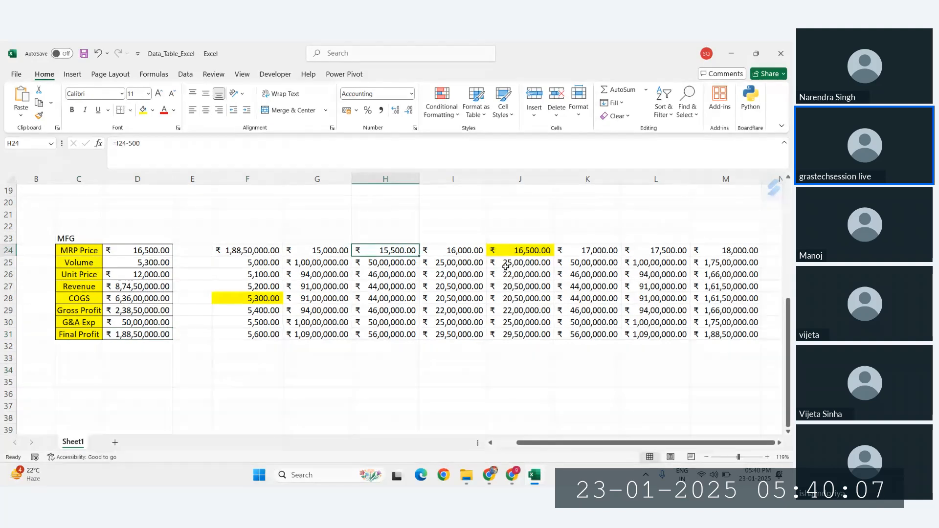
drag(260, 251, 606, 240)
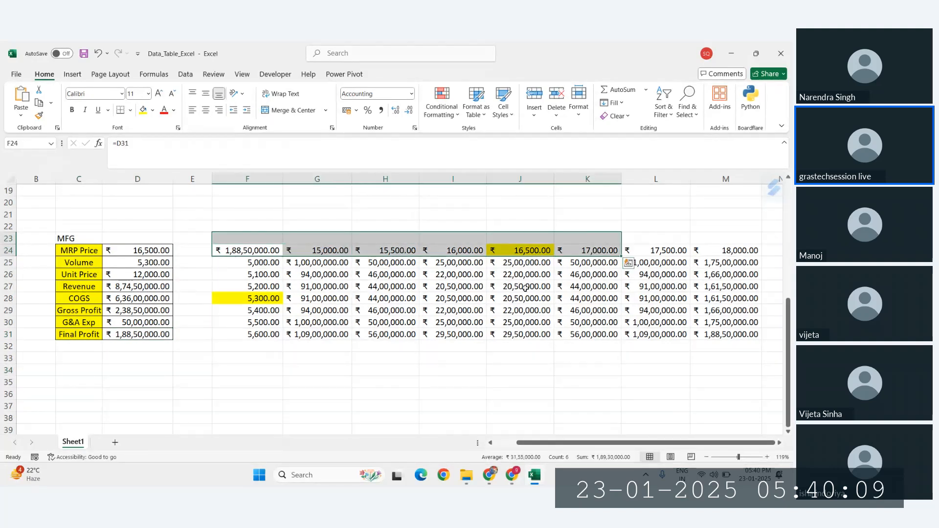
click(465, 322)
drag(314, 251, 739, 250)
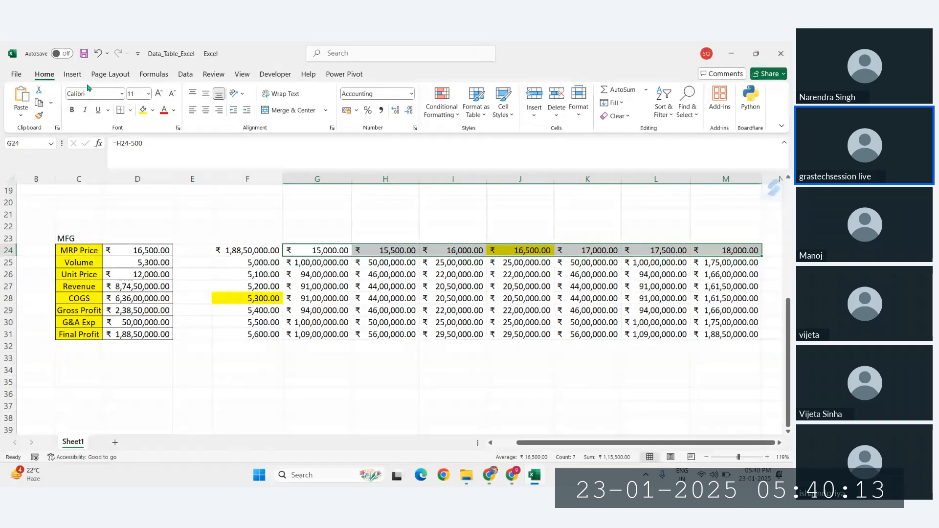
click(152, 110)
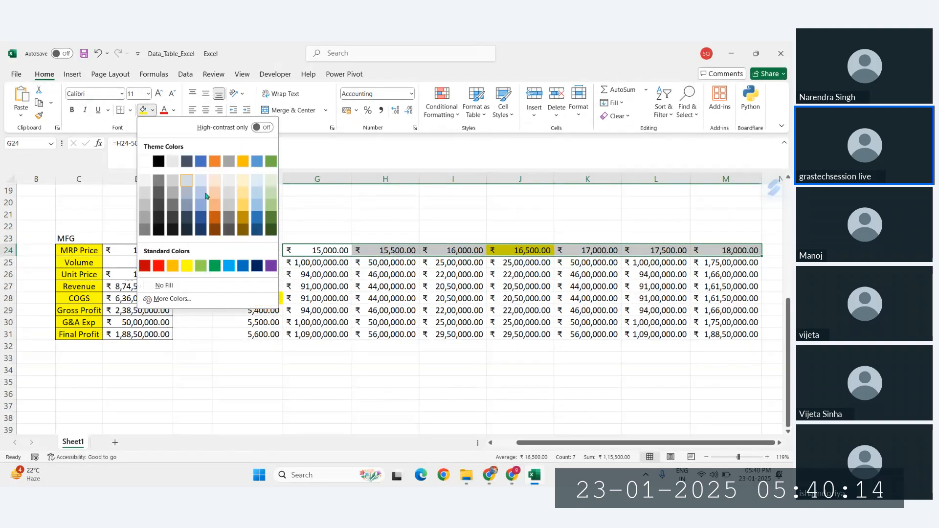
click(241, 204)
Fill the volume column F25:F31 of the data table with a light green colour
drag(266, 263, 269, 336)
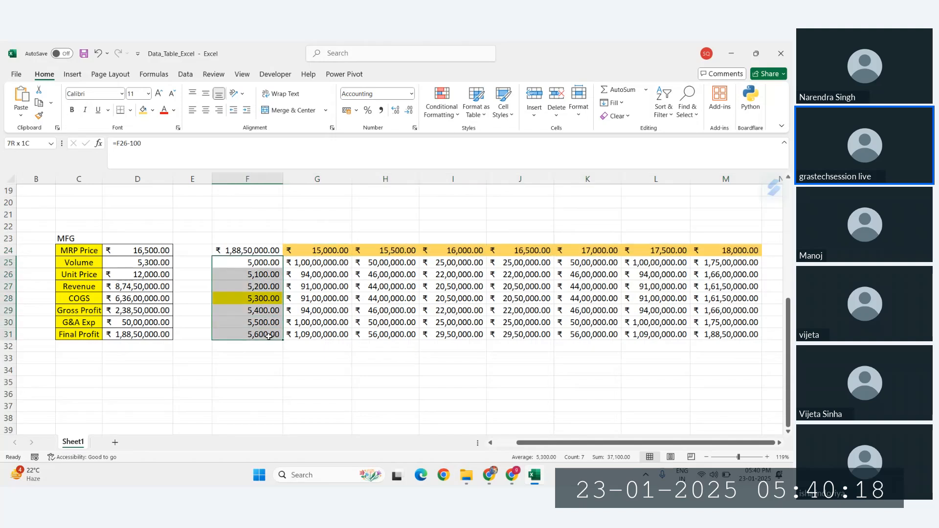
click(152, 110)
click(271, 195)
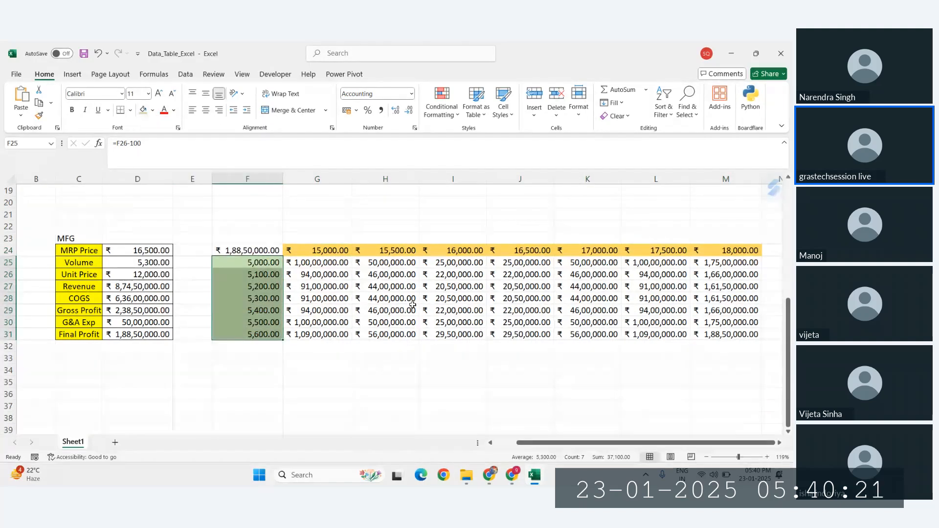
click(446, 333)
click(596, 308)
scroll(597, 309, down, 1)
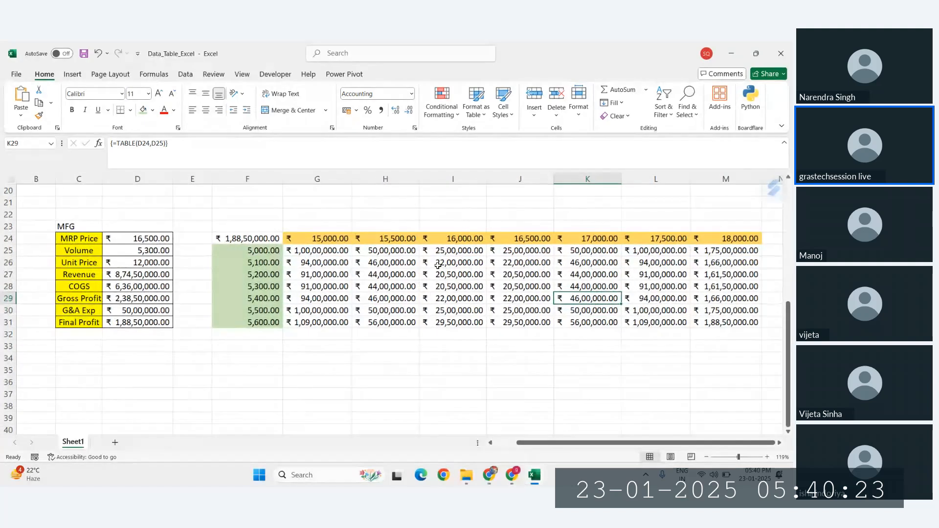
Trace the 16,500 price in J24 and the 5,500 volume in F30 to J30, and check the neighbouring result in J29
click(528, 240)
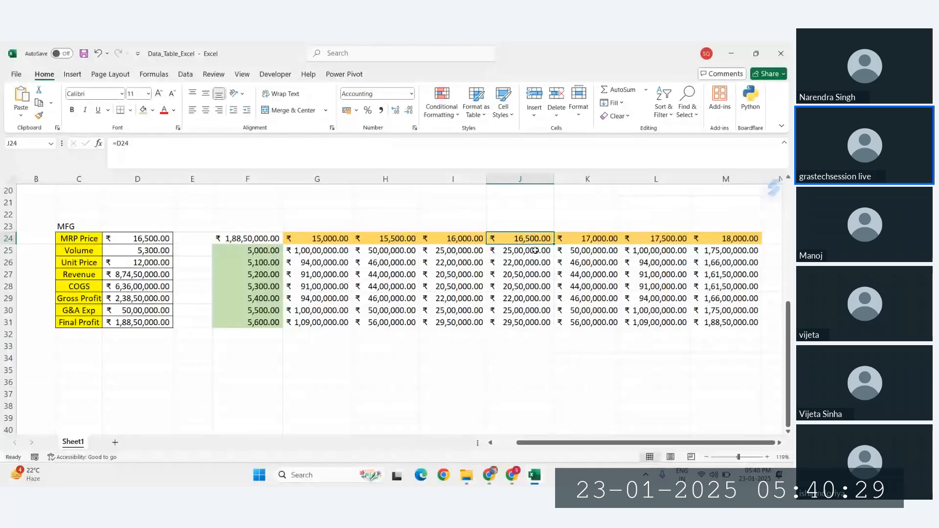
click(520, 311)
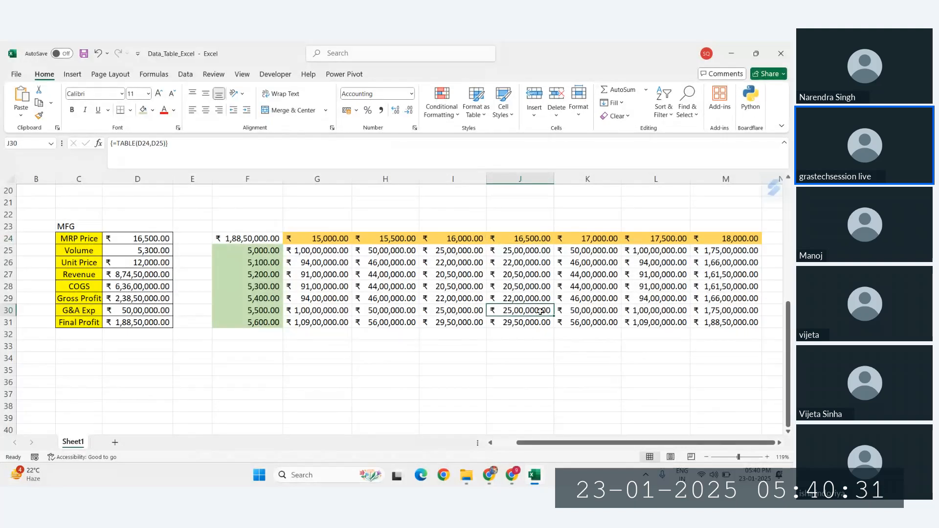
click(262, 308)
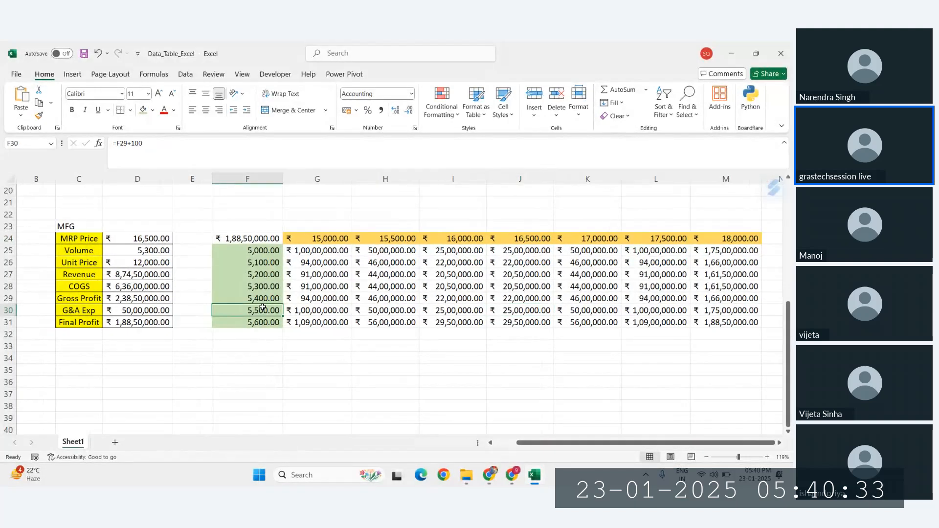
click(519, 309)
click(520, 240)
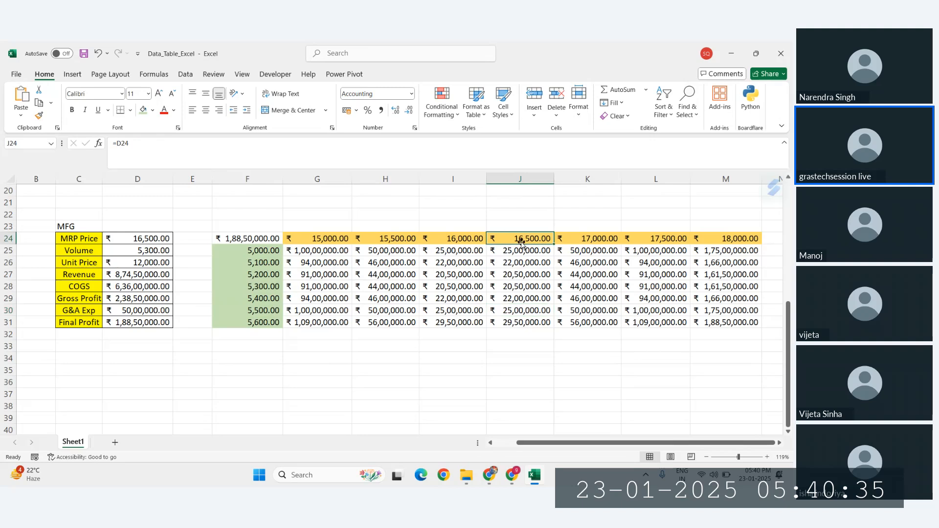
click(252, 310)
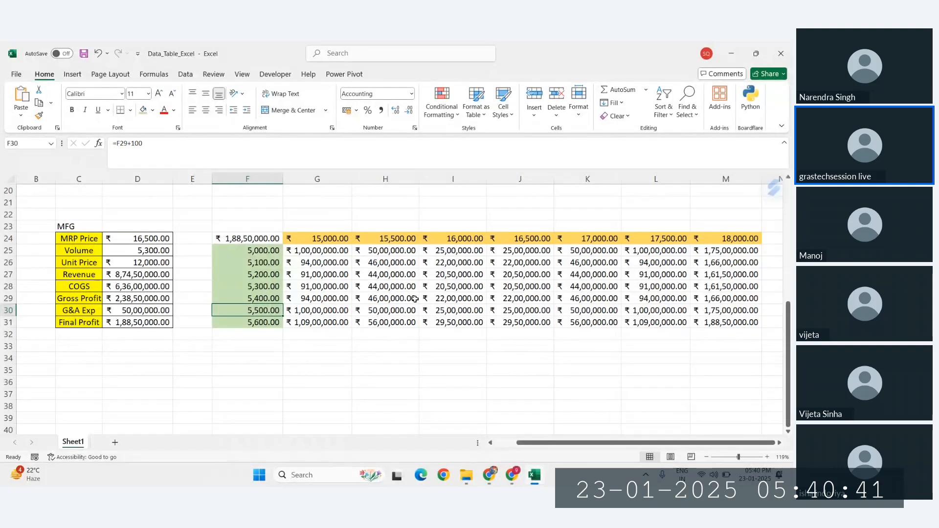
click(528, 239)
click(525, 296)
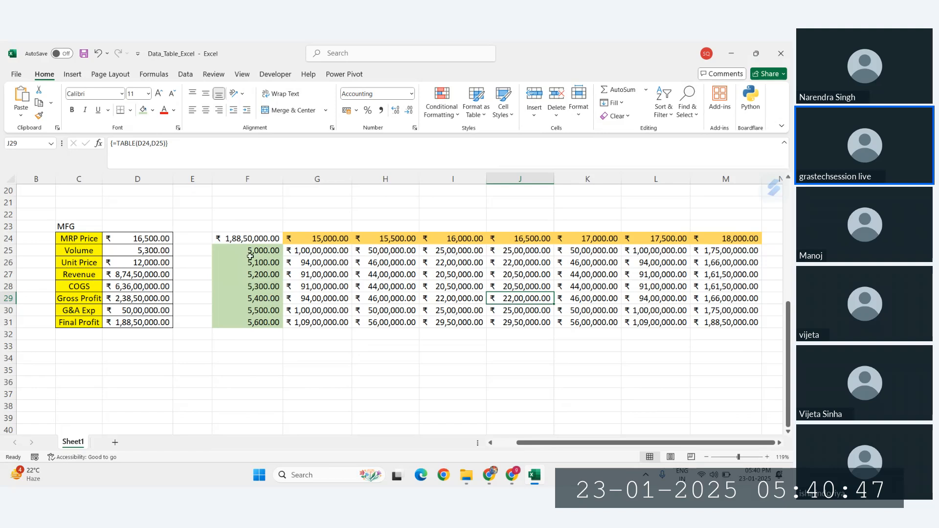
Check the MRP price in D24 against J24, and trace that price and the 5,600 volume in F31 to J31
click(138, 239)
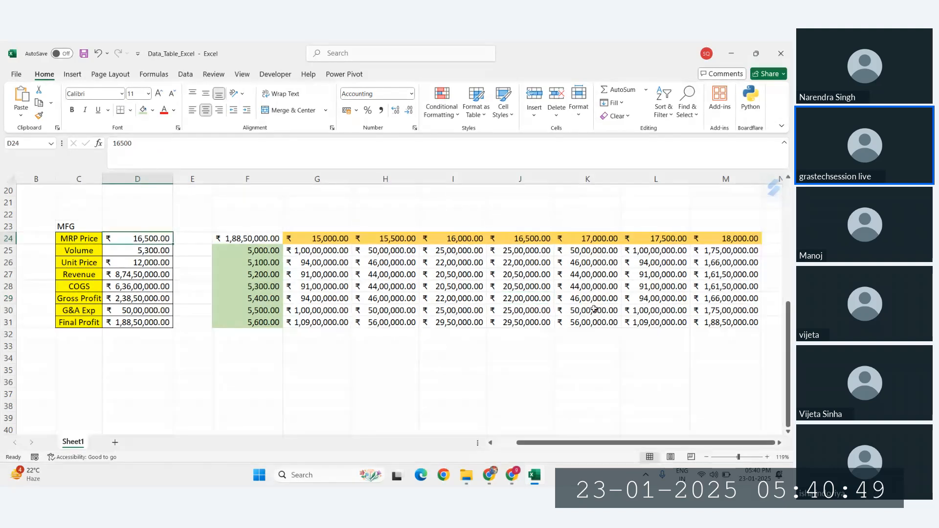
click(541, 240)
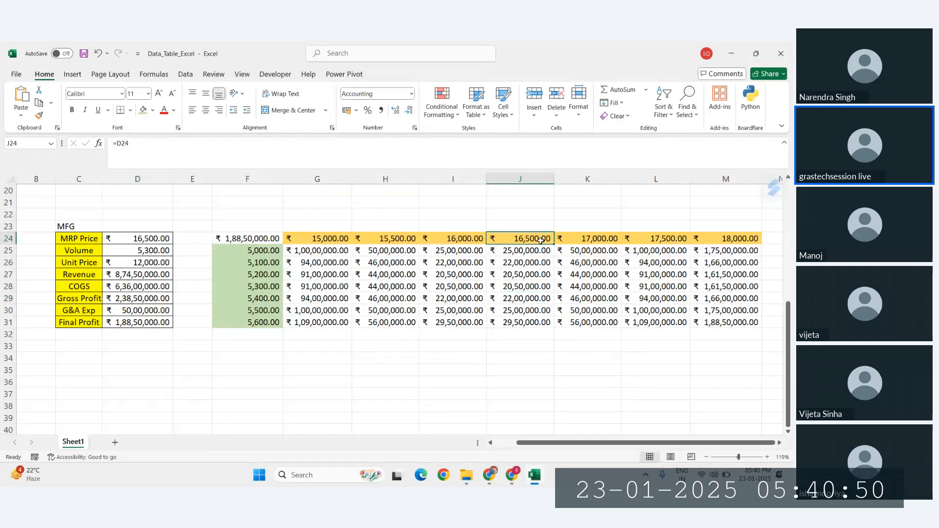
click(263, 323)
click(527, 324)
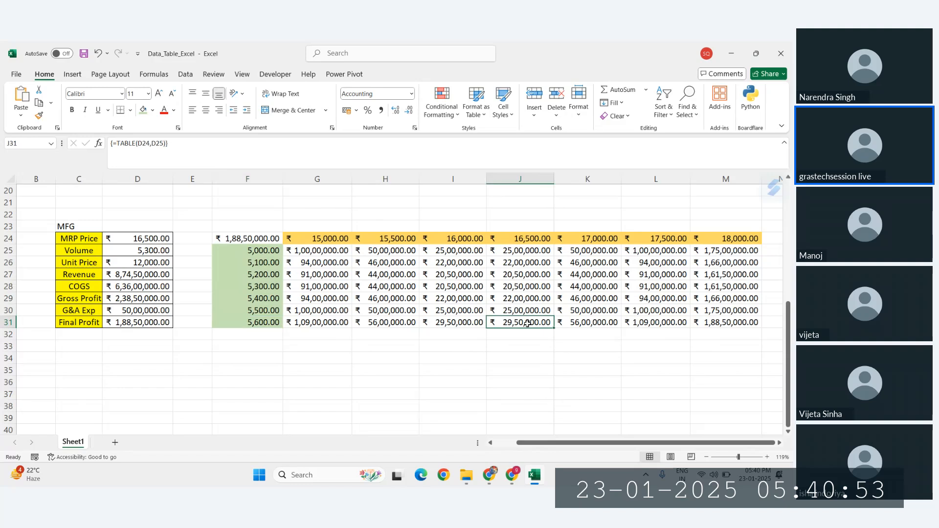
Set the MFG volume in D25 to 5600
click(147, 238)
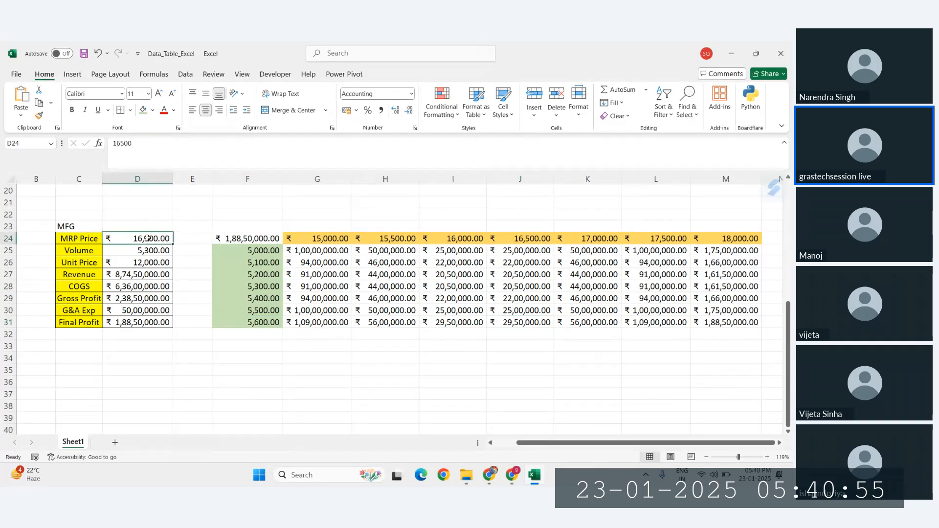
click(150, 250)
text(5,6)
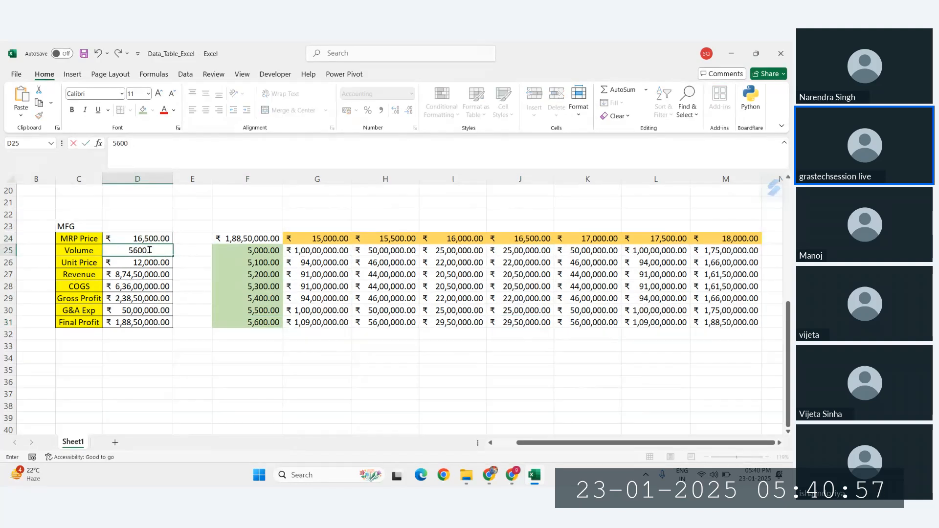
text(00)
key(Return)
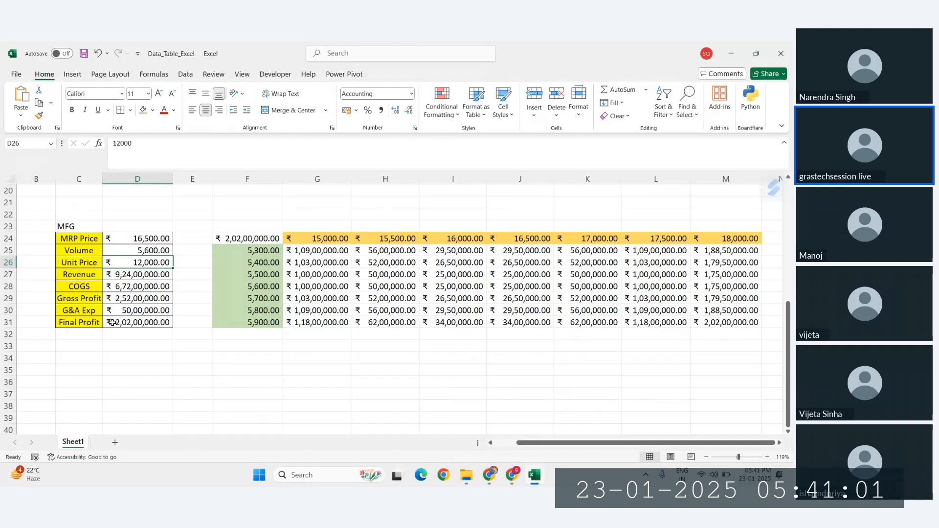
Review the recalculated profit results across the data table, including J31, L30 and K29
click(530, 322)
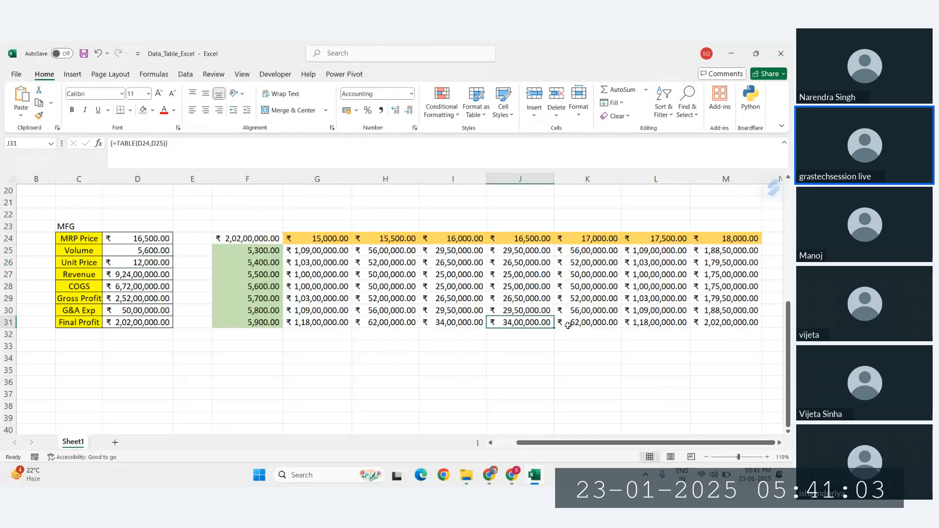
scroll(427, 283, right, 1)
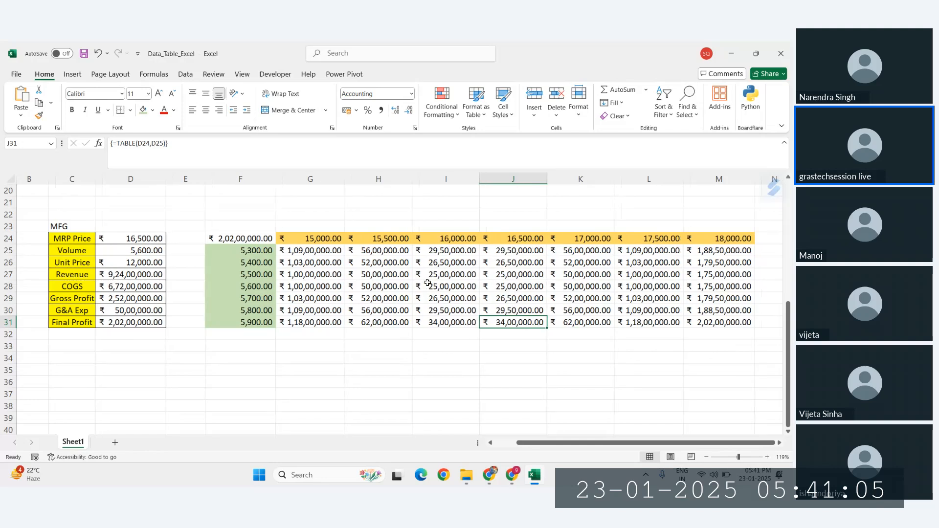
drag(273, 250, 694, 318)
click(626, 310)
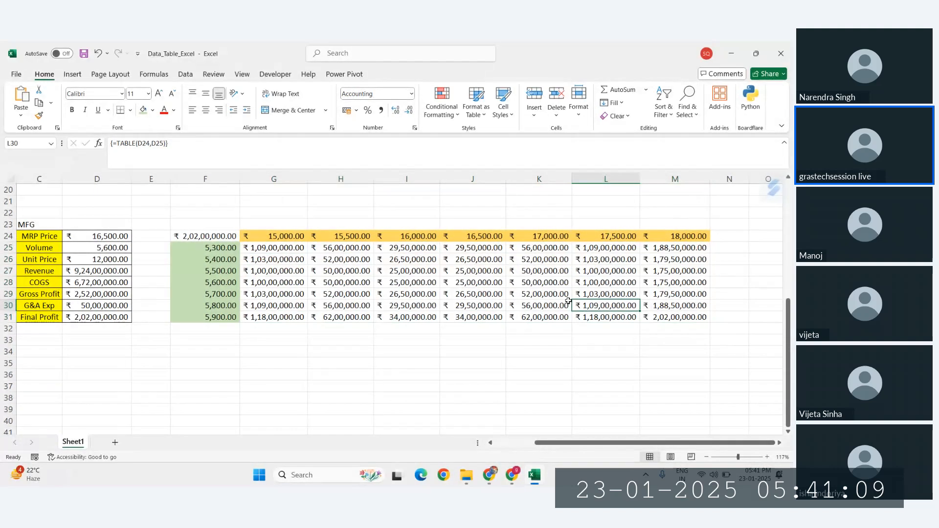
click(566, 298)
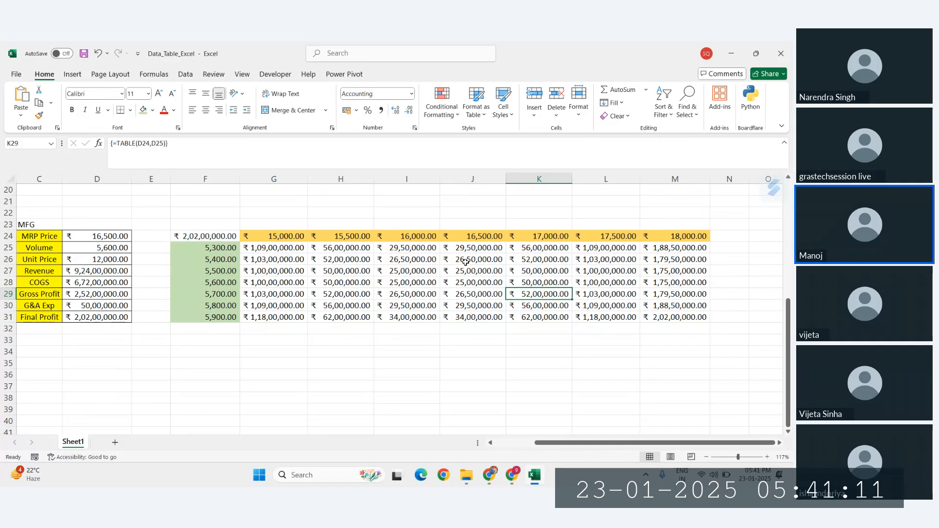
Check the final profit link in F24 and compare results in H25:H29, in the 5,700 volume row and in J29:J31
click(211, 238)
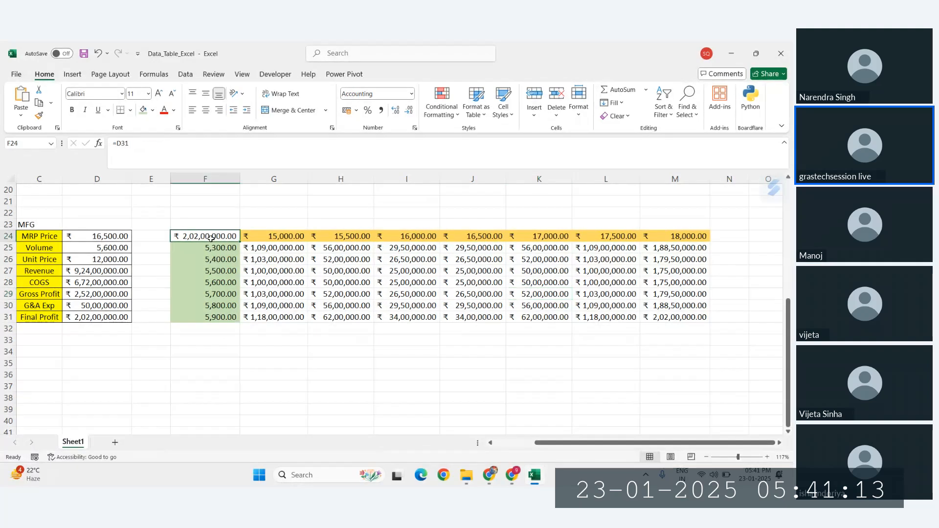
drag(342, 247, 343, 293)
click(450, 296)
drag(211, 297, 296, 296)
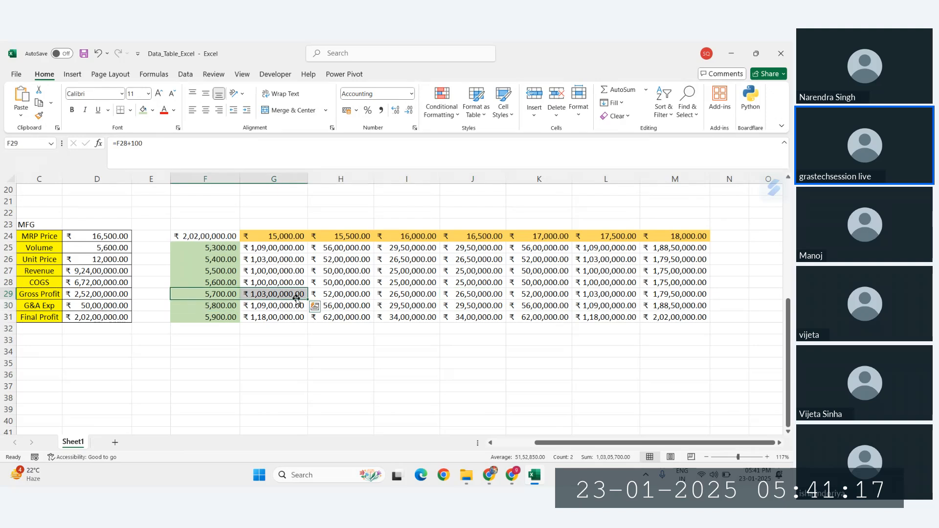
click(444, 294)
click(480, 307)
click(479, 317)
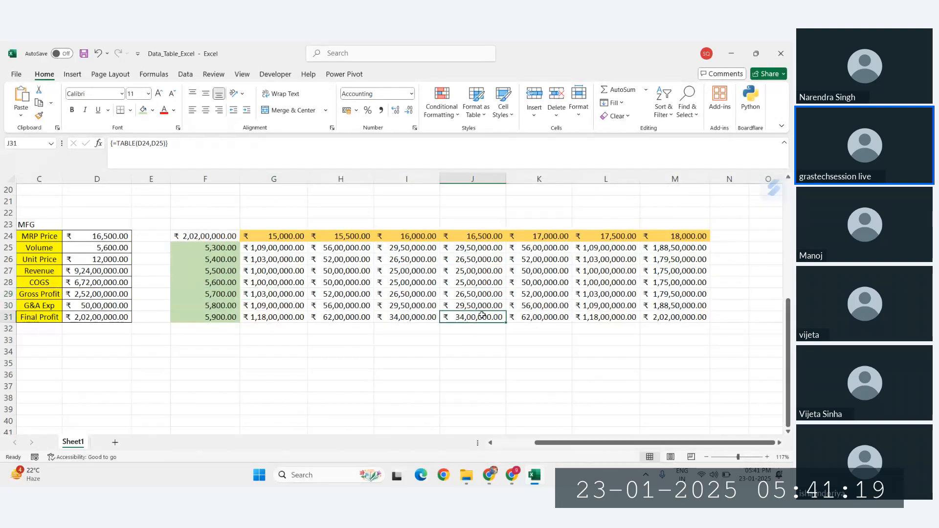
Trace the 16,500 price and 5,900 volume to J31, and the 17,500 price and 5,600 volume to L28
click(474, 237)
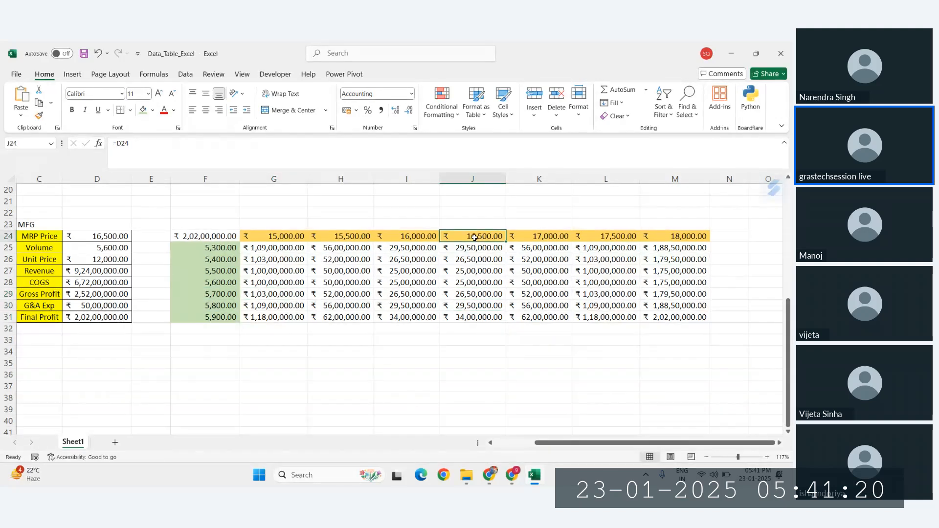
click(201, 318)
click(478, 319)
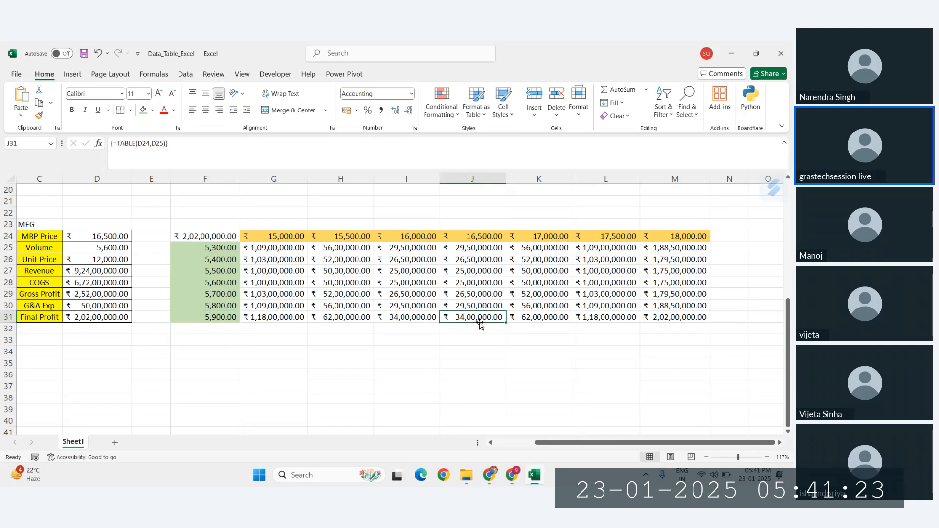
click(623, 238)
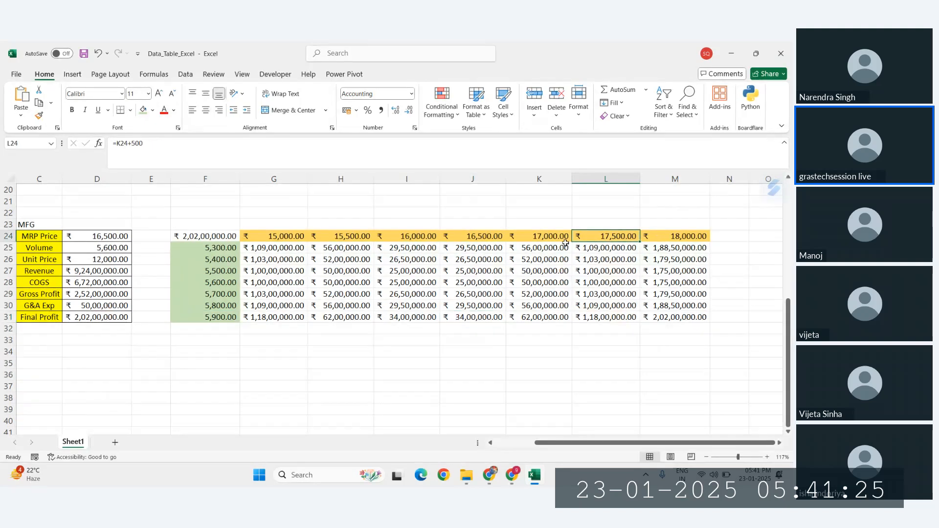
click(210, 283)
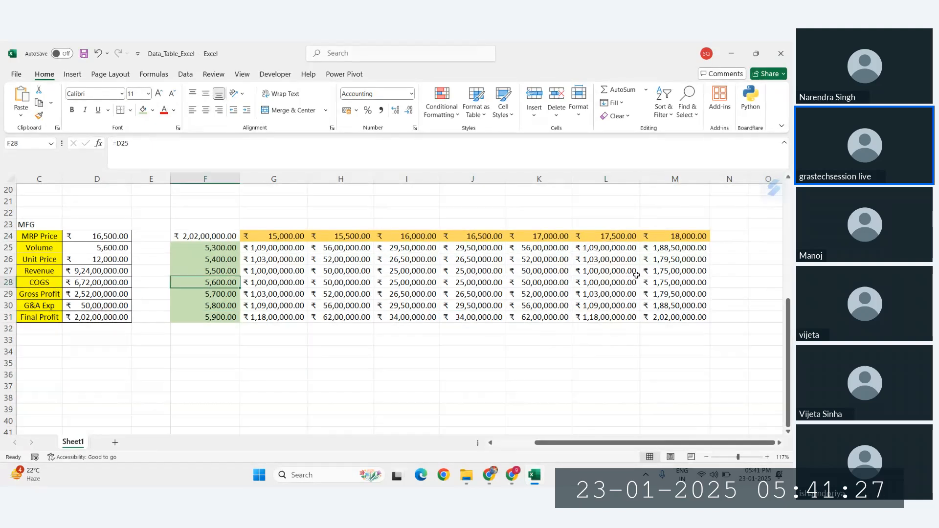
click(604, 282)
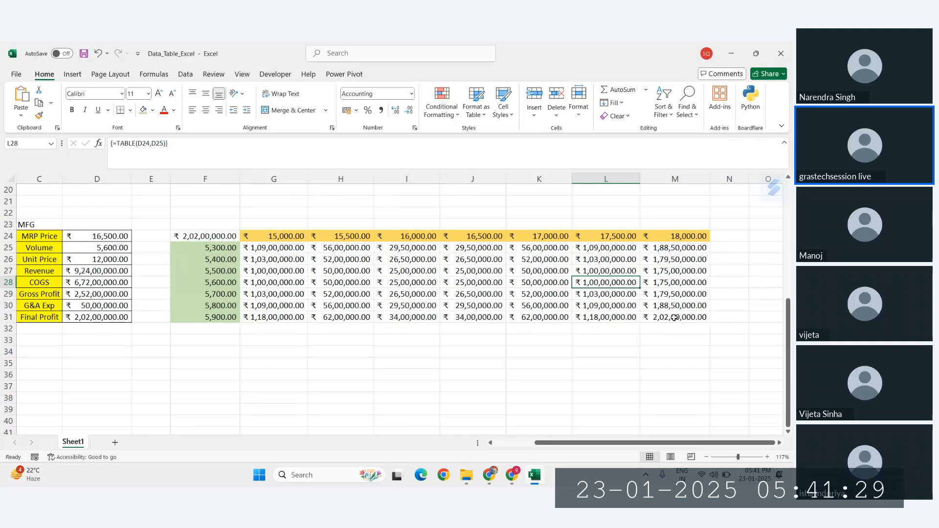
Trace the 18,000 price in M24 and 5,900 volume in F31 to M31, and check the final profit link in F24
click(674, 318)
click(680, 235)
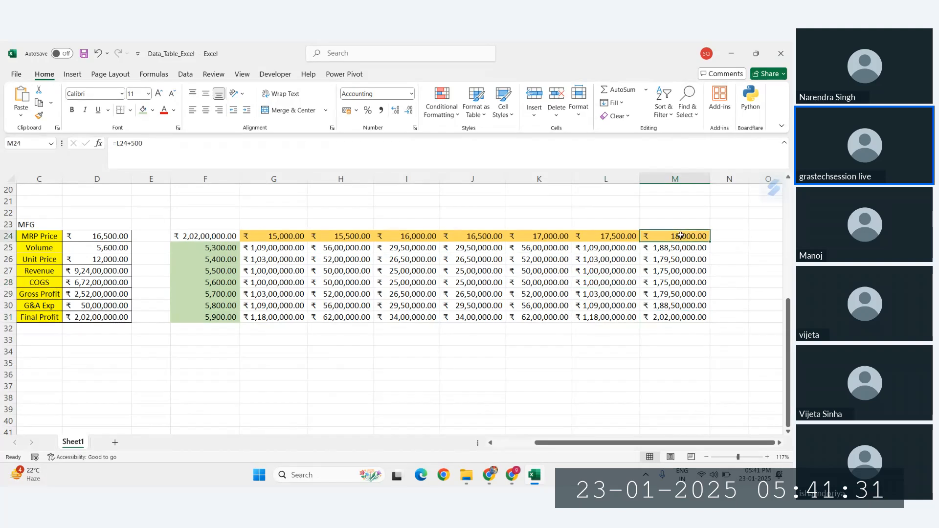
click(221, 318)
click(680, 318)
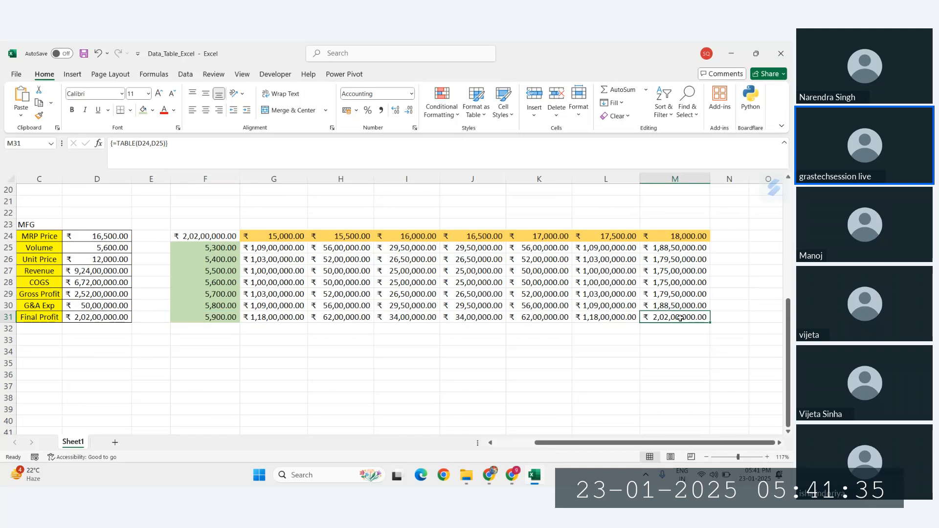
click(235, 237)
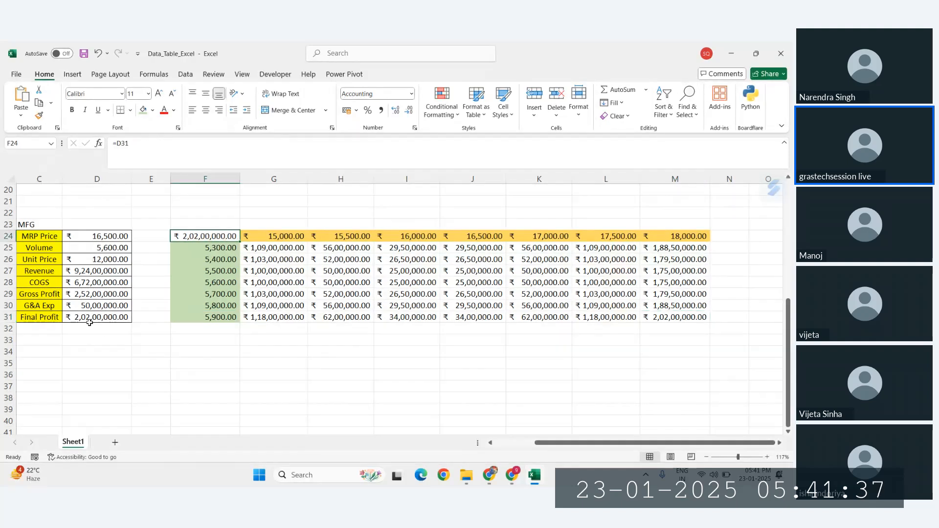
click(644, 239)
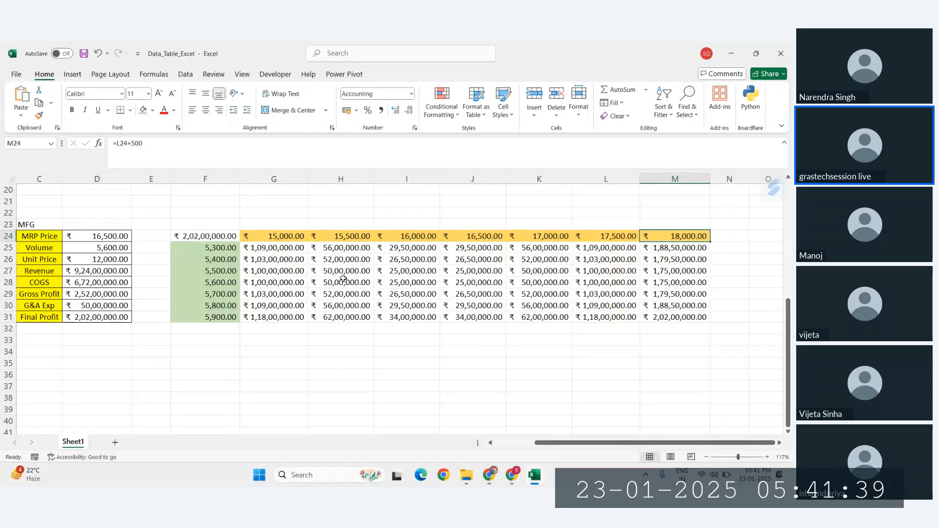
Select the full range of data table results, G25:M31, to review it
scroll(342, 278, left, 2)
drag(351, 247, 728, 308)
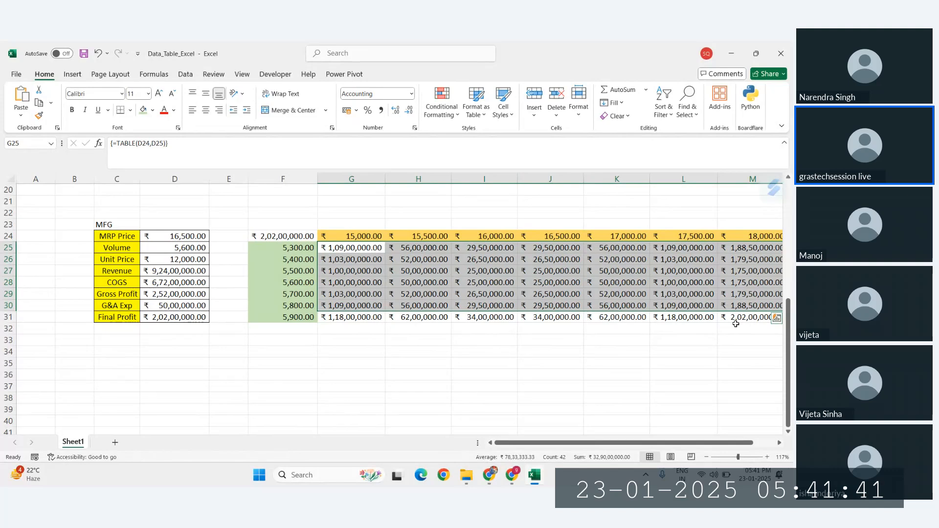
click(735, 322)
scroll(723, 320, right, 2)
drag(272, 250, 702, 318)
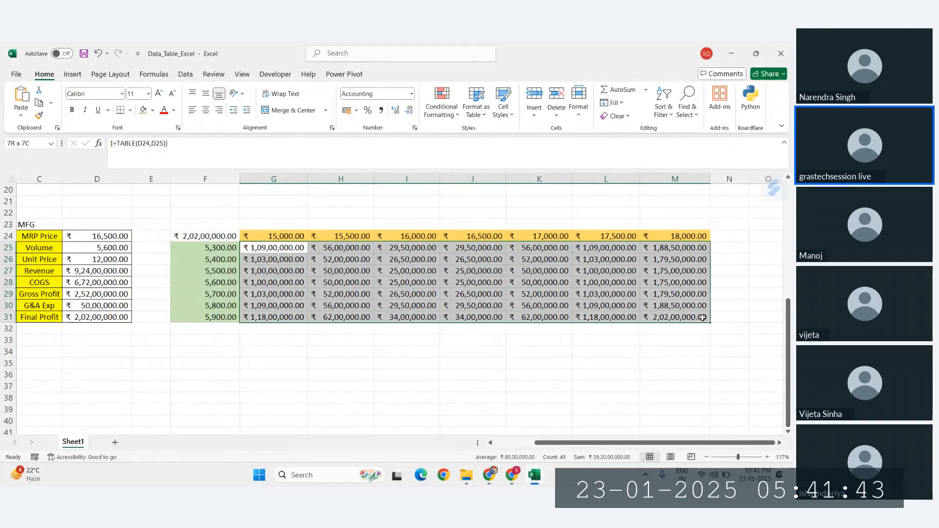
Inspect the price formula in K24 and compare the profit result in M31 with the linked final profit in F24
click(537, 235)
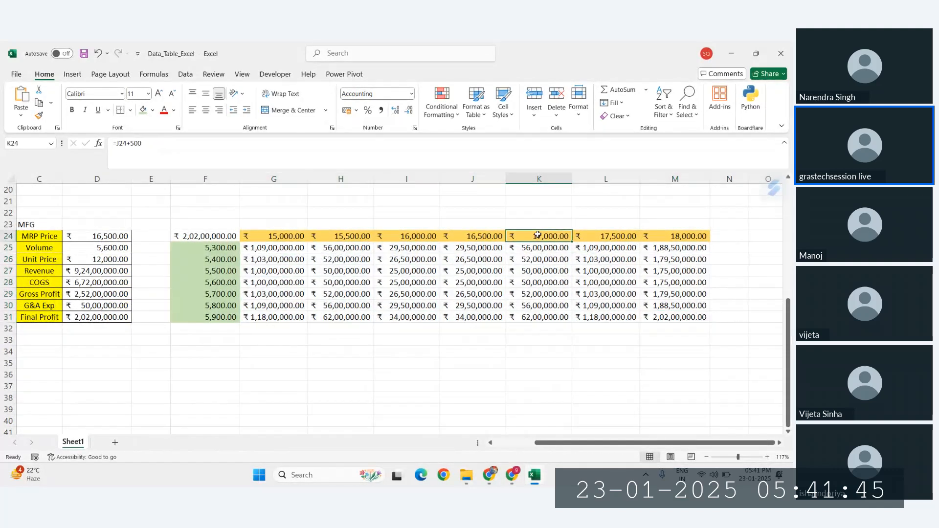
click(652, 316)
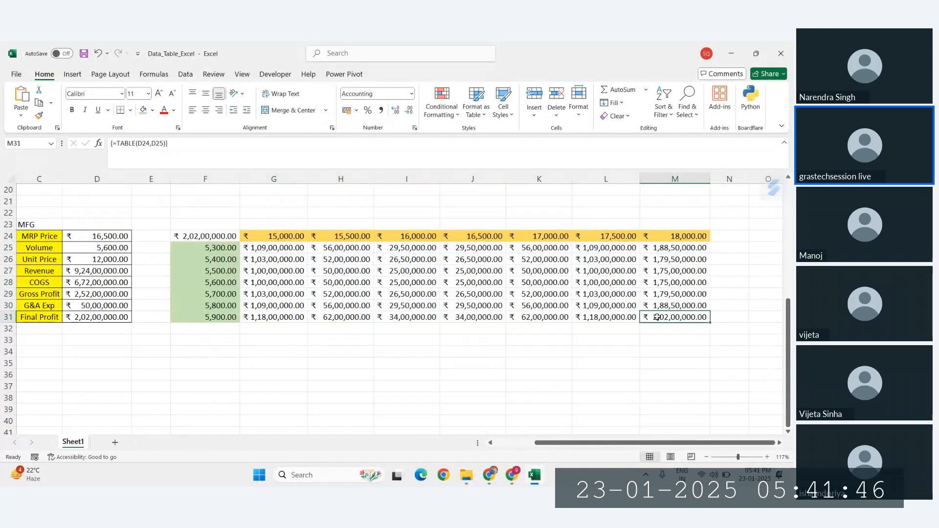
click(214, 235)
click(678, 317)
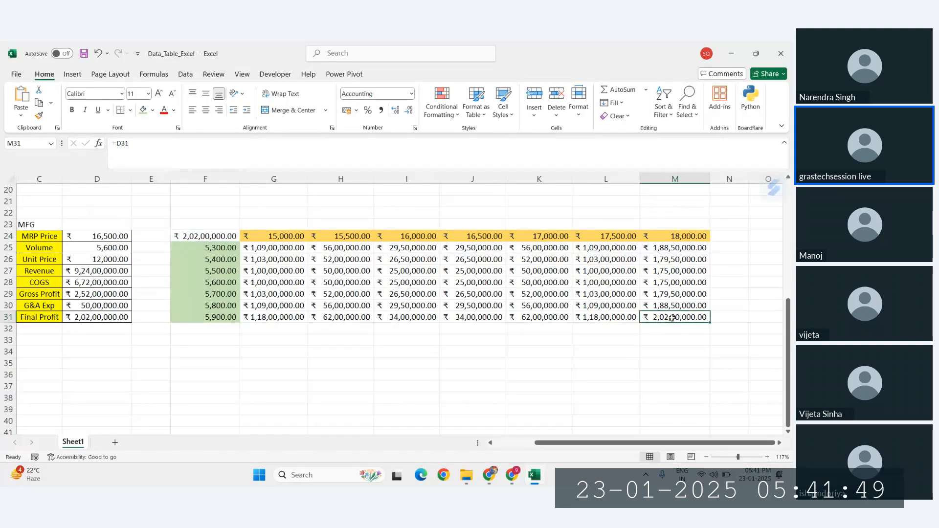
ctrl+click(199, 237)
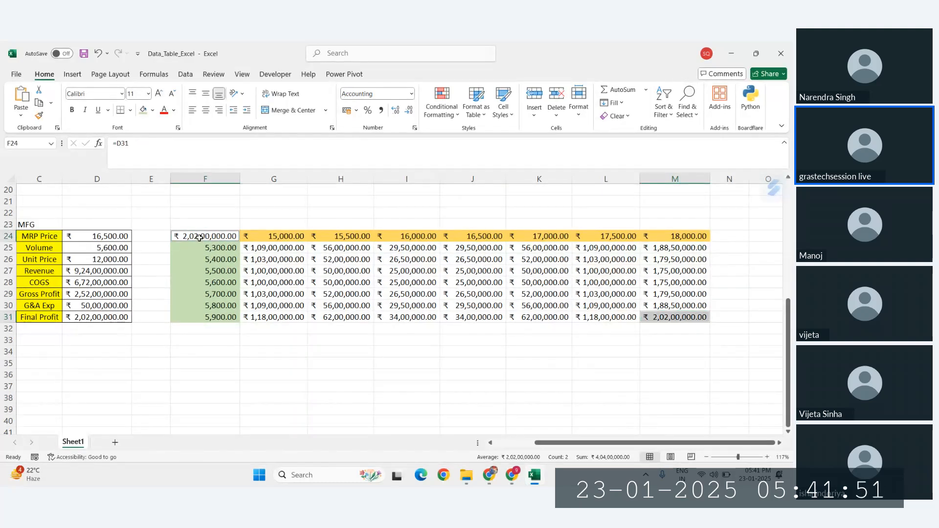
Check results H28 and I29, and review the MFG figures in C24:D31
click(328, 282)
click(433, 293)
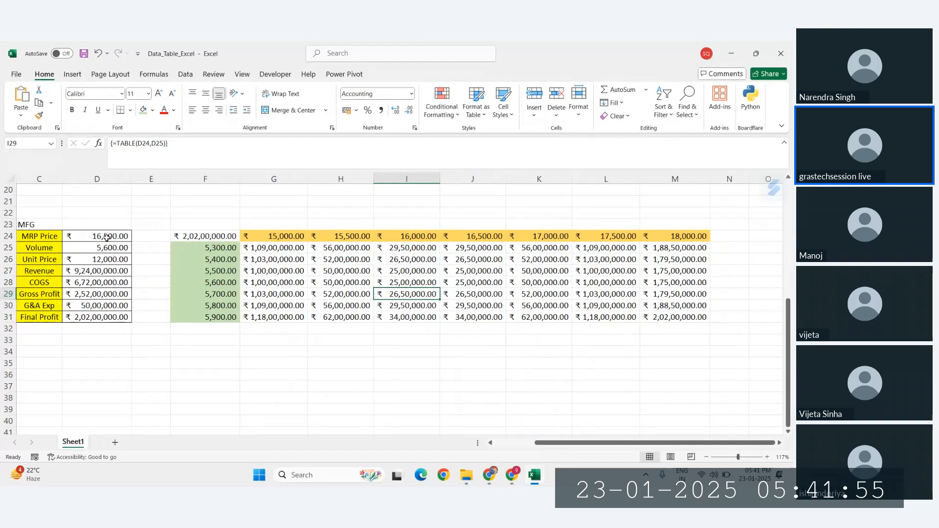
drag(35, 236, 108, 319)
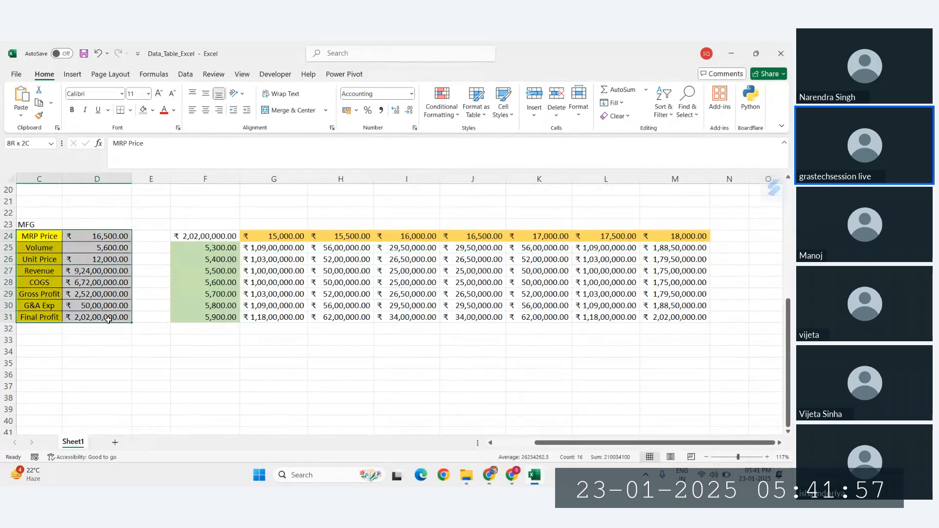
click(293, 350)
Switch to Chrome and search Google for "data table excel" in a new tab
mouse_move(511, 477)
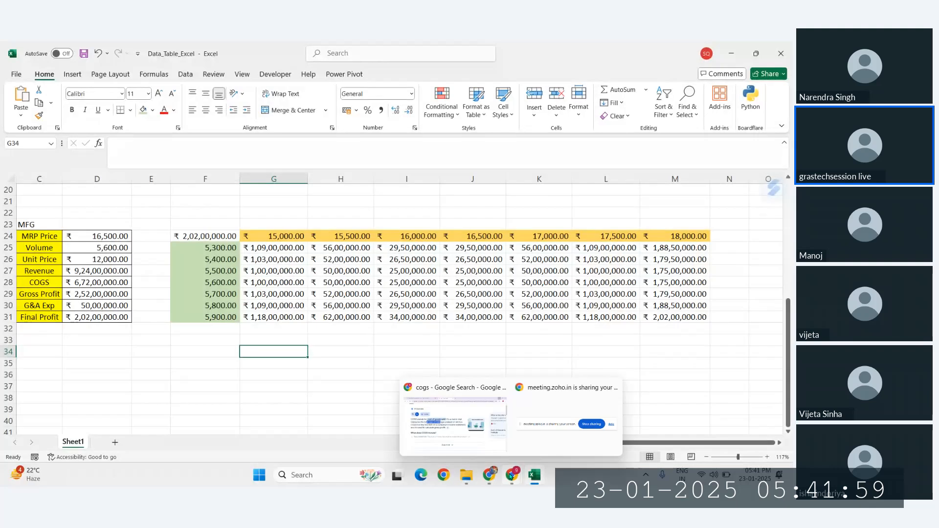
click(455, 416)
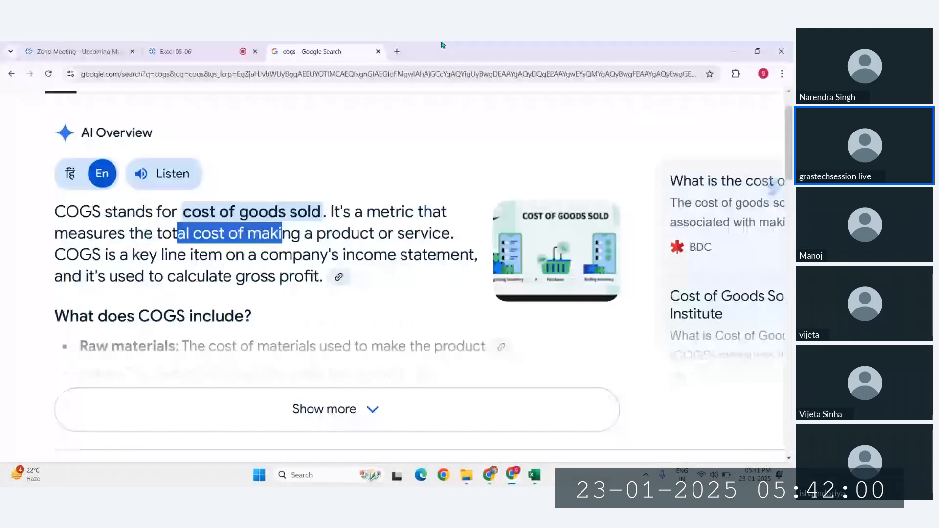
click(397, 52)
text(data table)
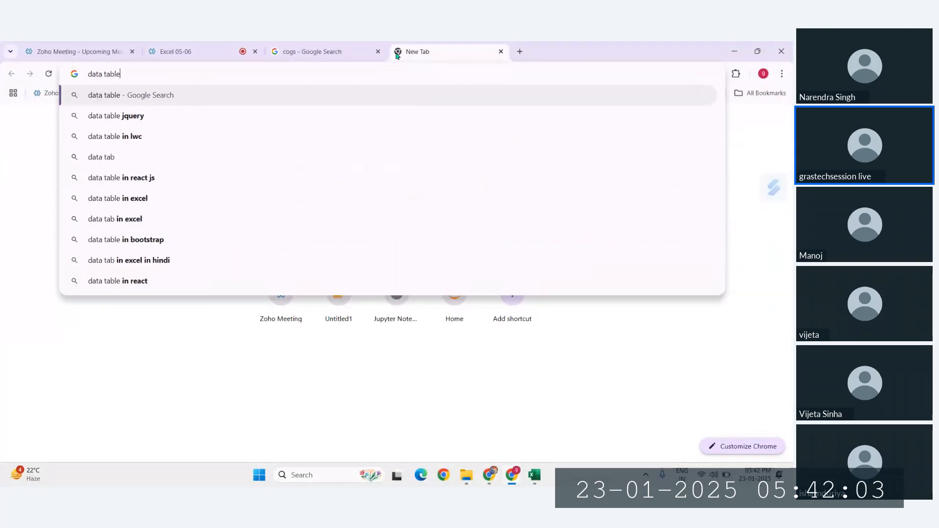
text( ec)
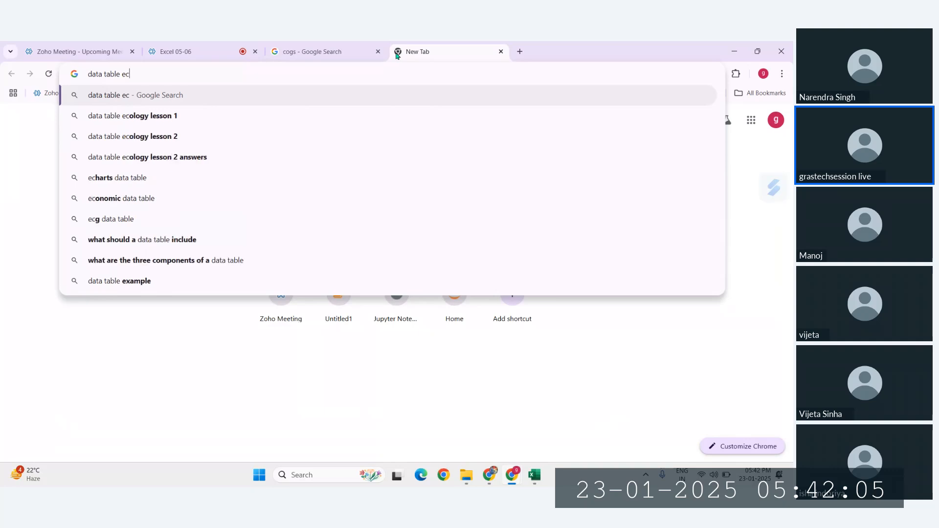
key(BackSpace)
text(xcel)
key(Return)
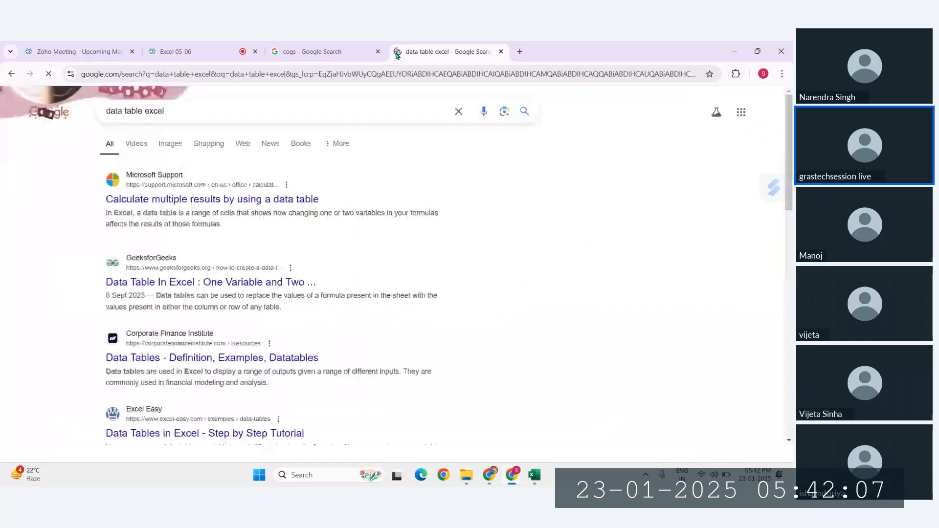
Open the GeeksforGeeks result about one-variable and two-variable data tables in a separate tab and switch to it
scroll(264, 264, down, 2)
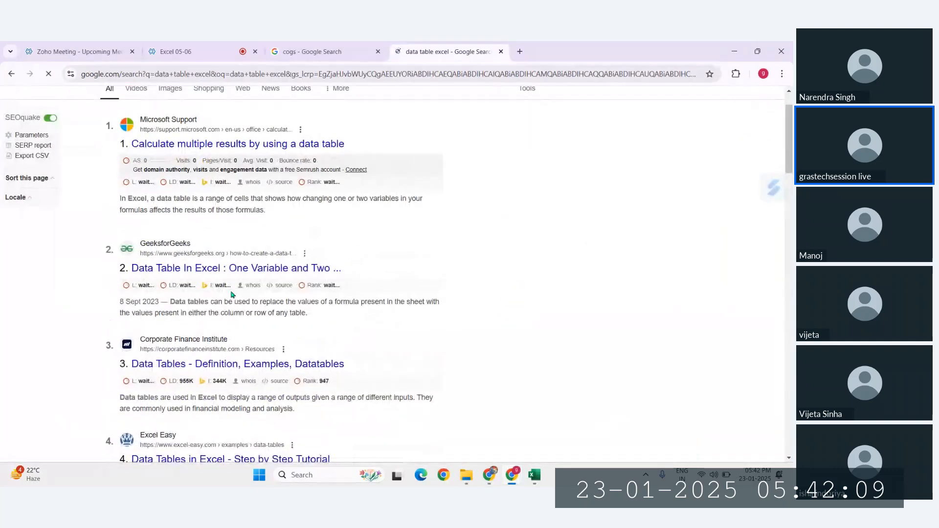
ctrl+click(225, 270)
click(574, 45)
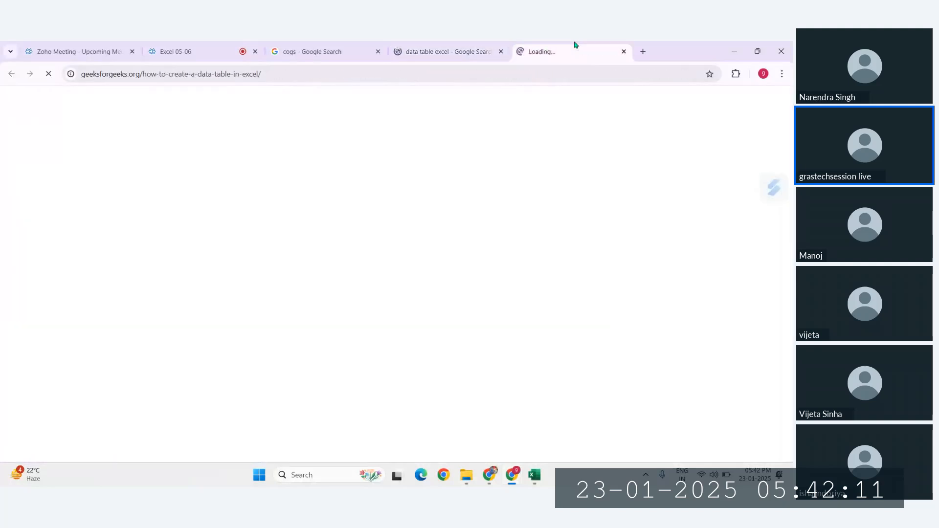
Examine the article's simple interest example, including its loan, years and rate inputs and the formula in A7
scroll(399, 296, down, 5)
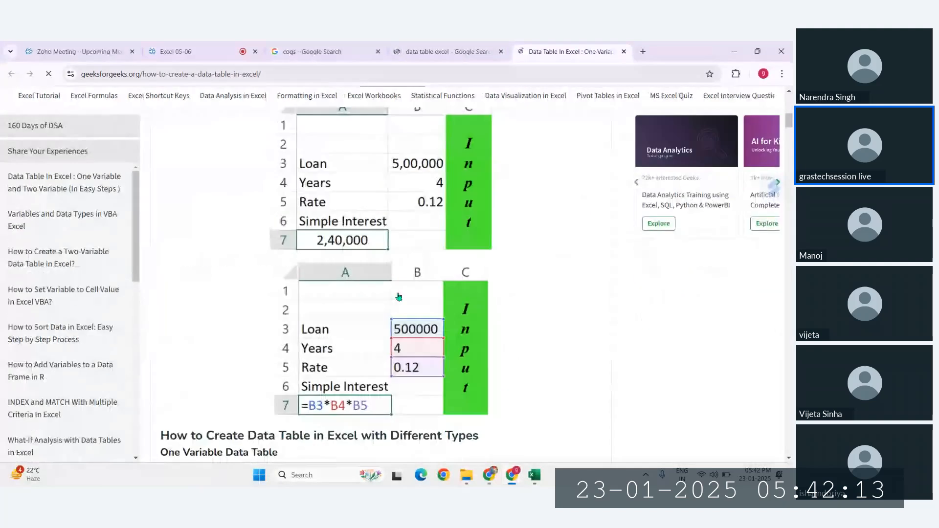
scroll(342, 245, down, 3)
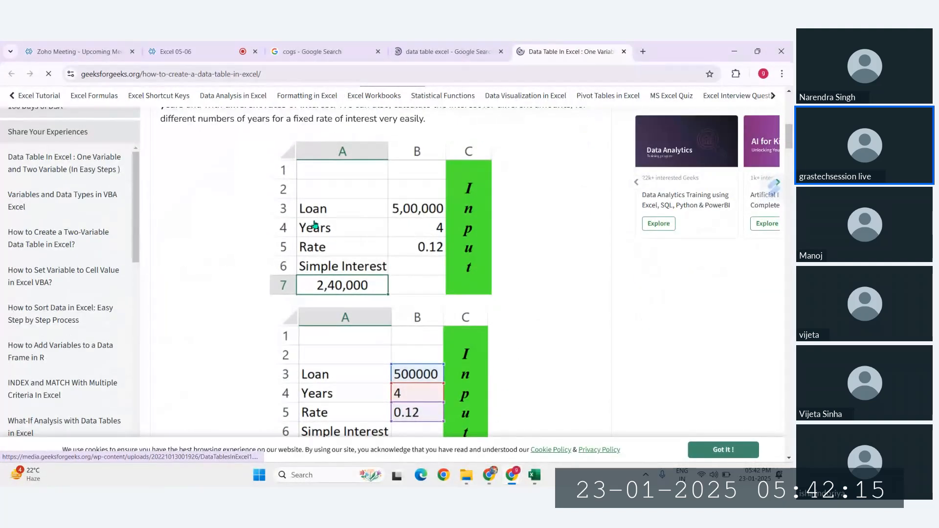
scroll(430, 245, down, 3)
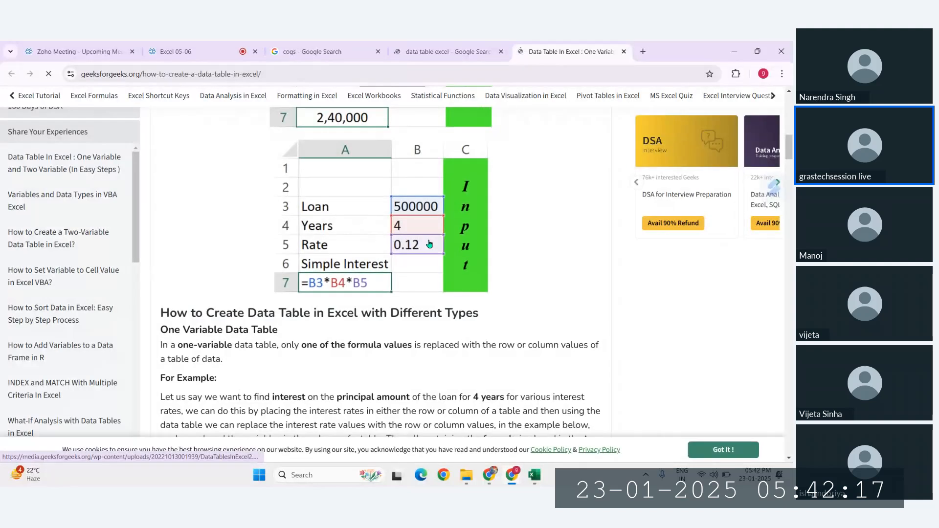
scroll(429, 245, up, 4)
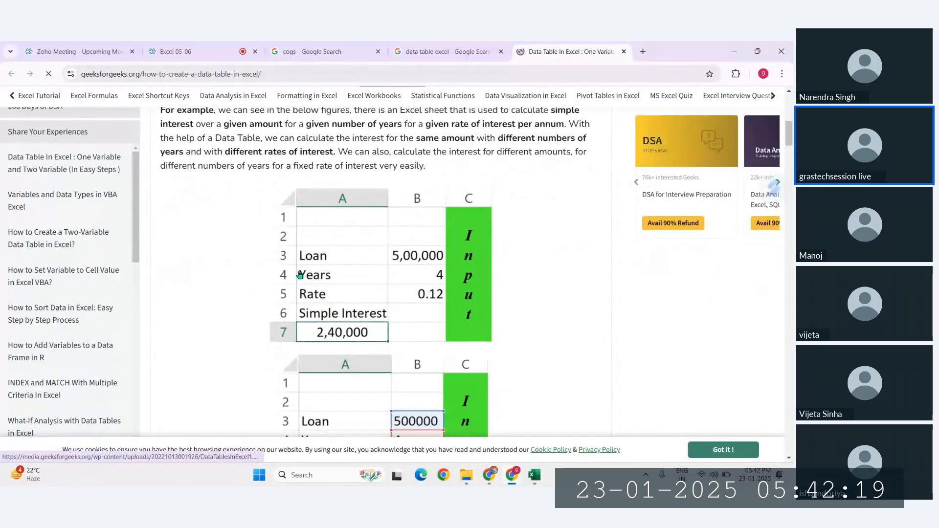
scroll(343, 288, down, 1)
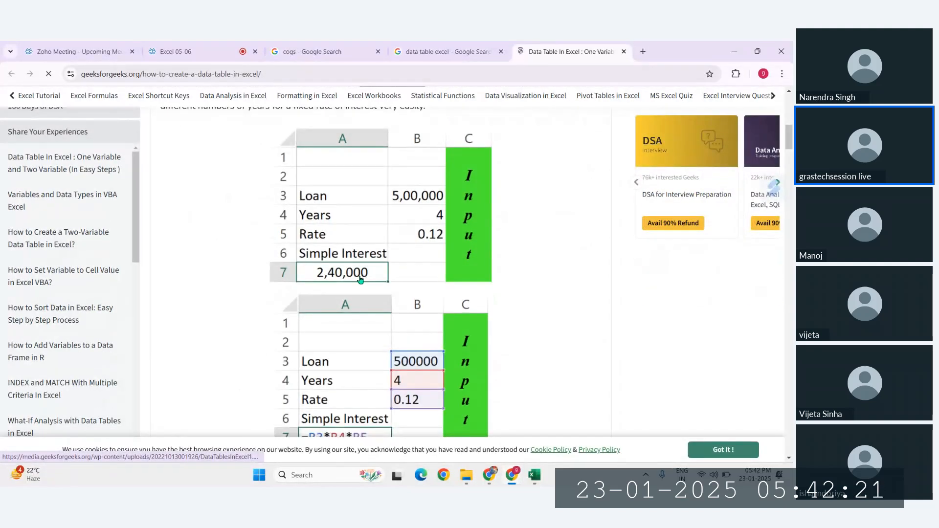
scroll(360, 280, down, 3)
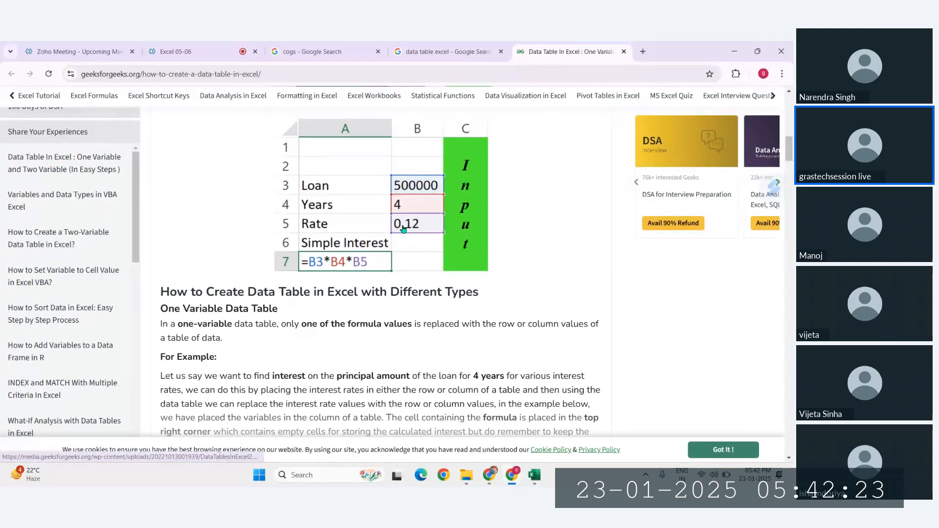
scroll(391, 225, up, 3)
scroll(372, 220, down, 4)
scroll(340, 214, up, 2)
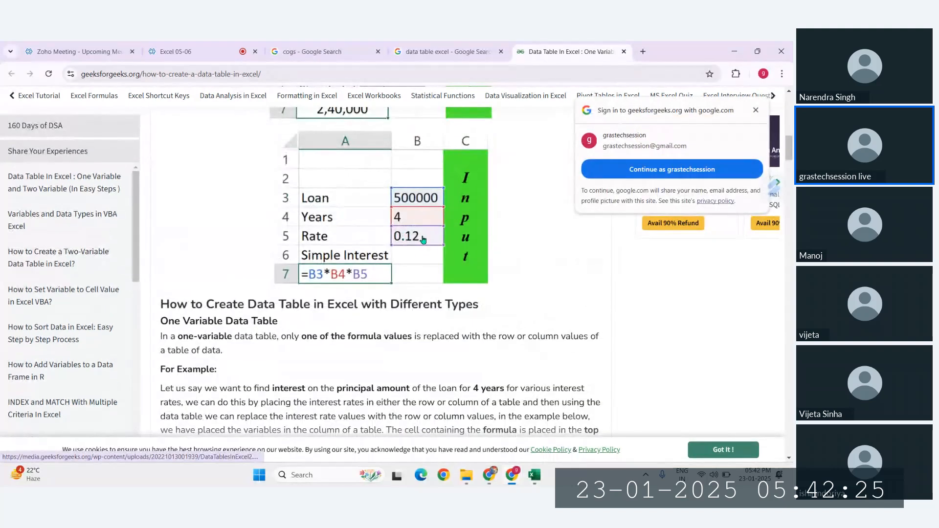
Examine the article's one-variable data table section, including the interest rate layout, the formula cell and the column input cell $B$5
scroll(423, 240, down, 5)
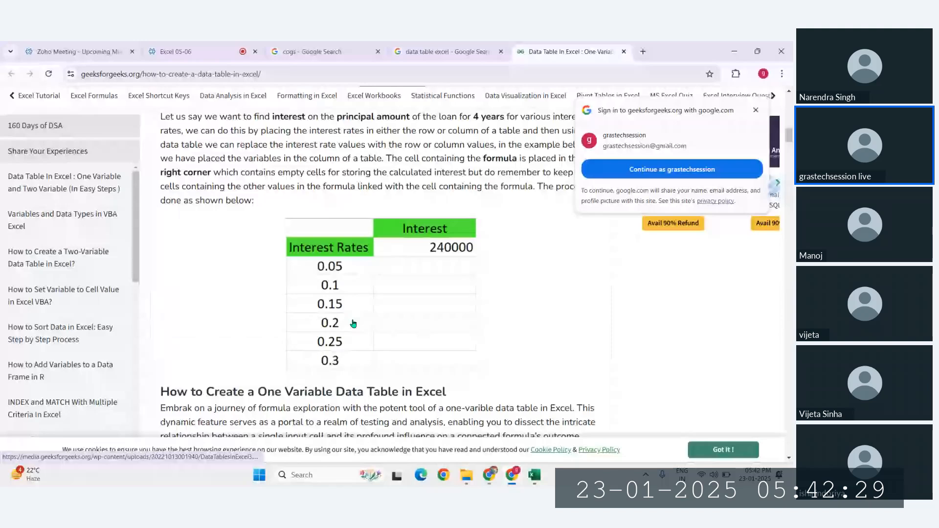
scroll(353, 324, down, 7)
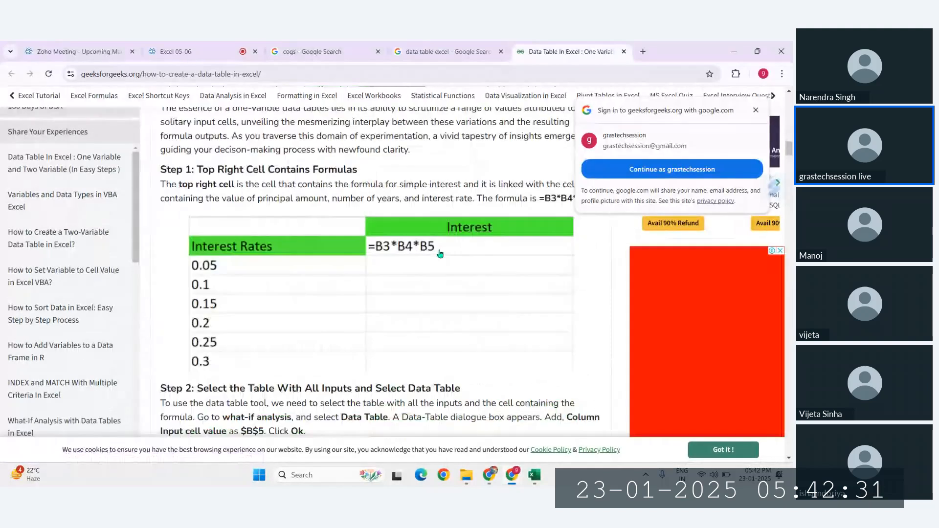
scroll(440, 254, down, 7)
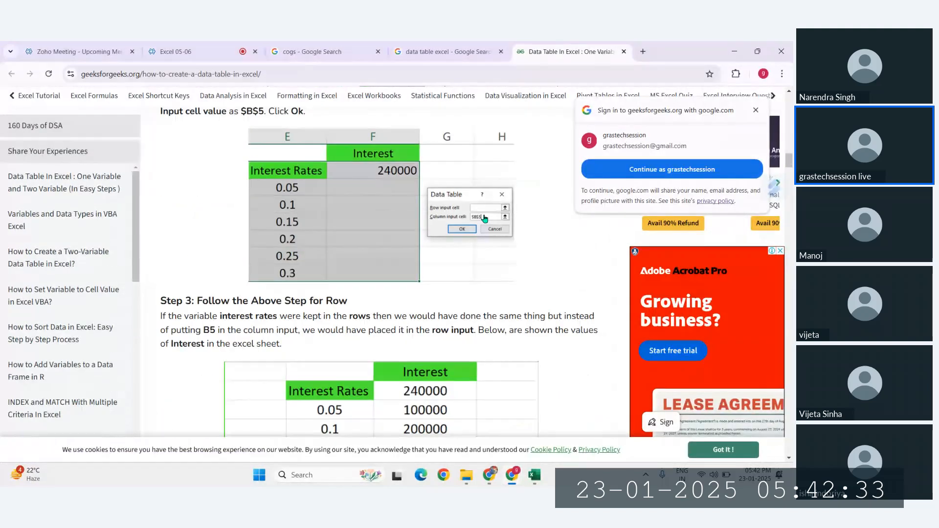
scroll(484, 219, down, 4)
scroll(273, 203, down, 8)
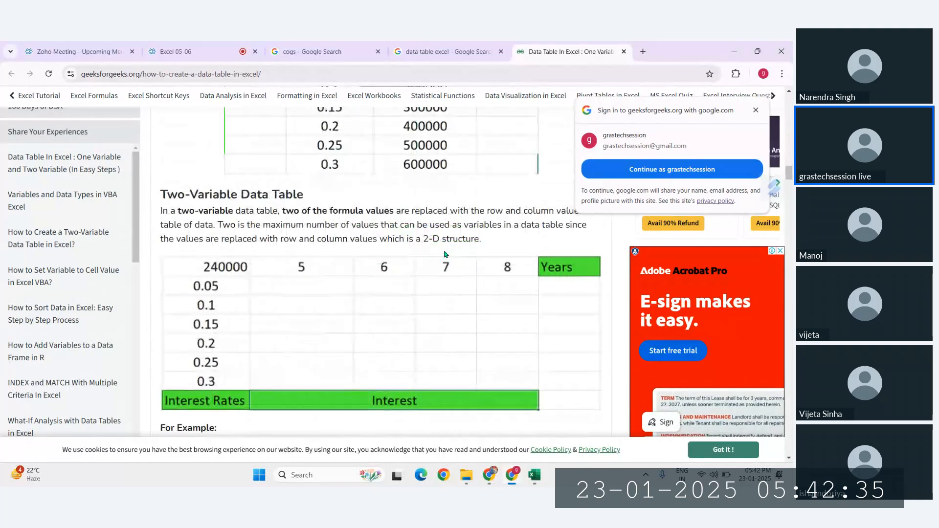
Study the article's two-variable data table section, covering the years and interest rates layout, the row and column input cells, and the resulting interest values
scroll(272, 204, up, 2)
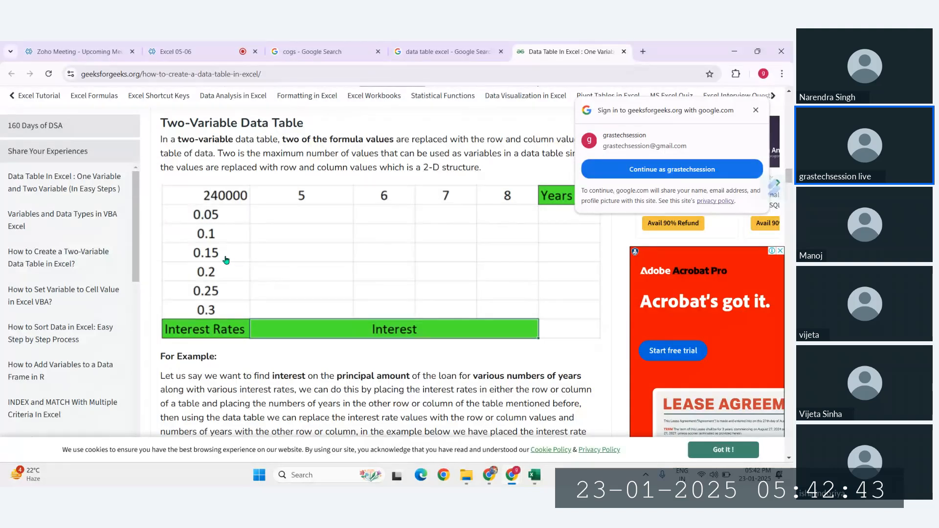
scroll(235, 283, up, 1)
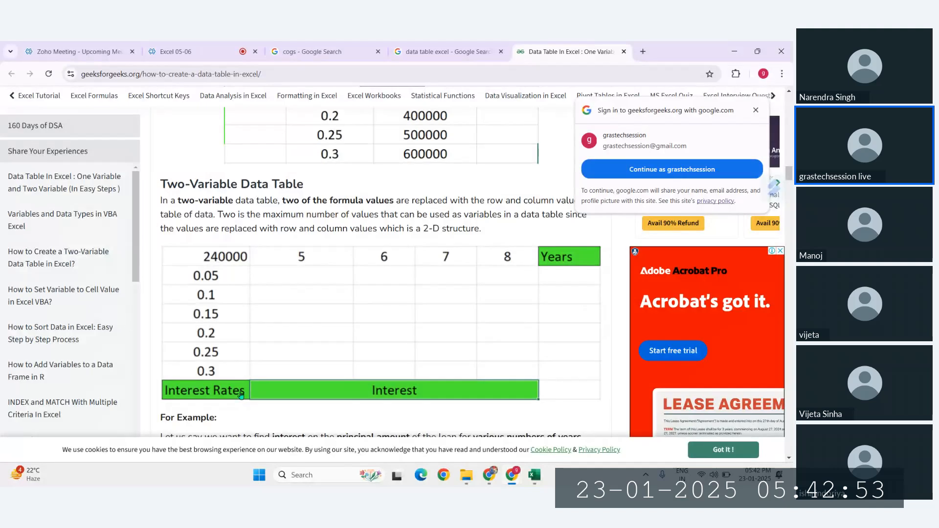
scroll(256, 384, down, 10)
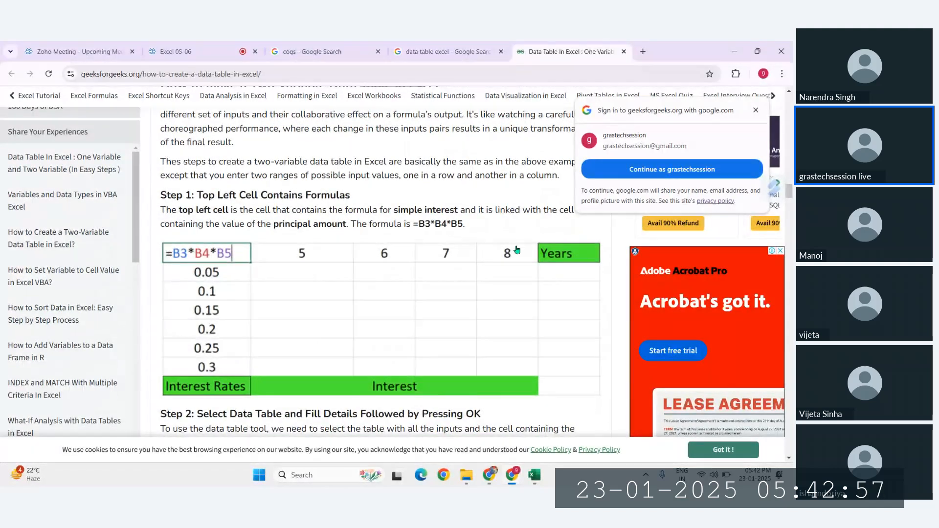
scroll(436, 320, down, 4)
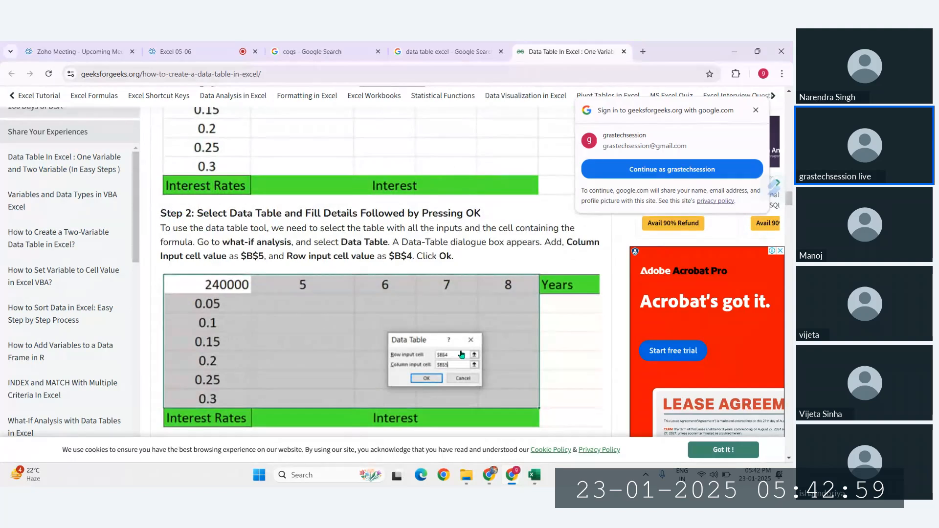
scroll(461, 354, down, 6)
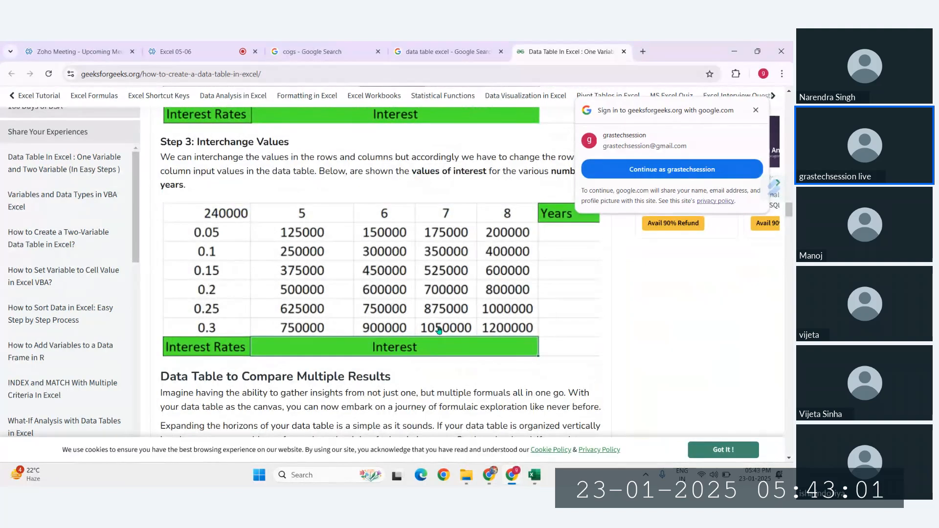
scroll(439, 330, down, 1)
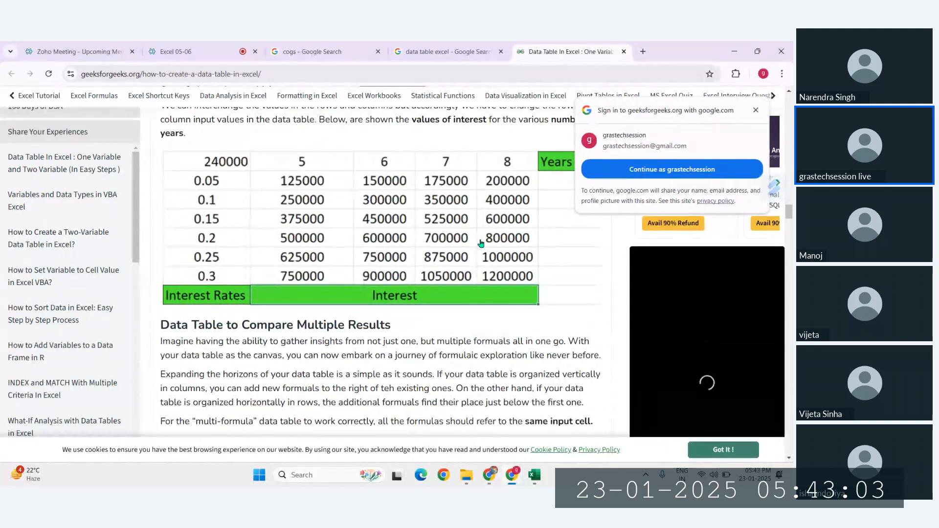
scroll(511, 227, up, 1)
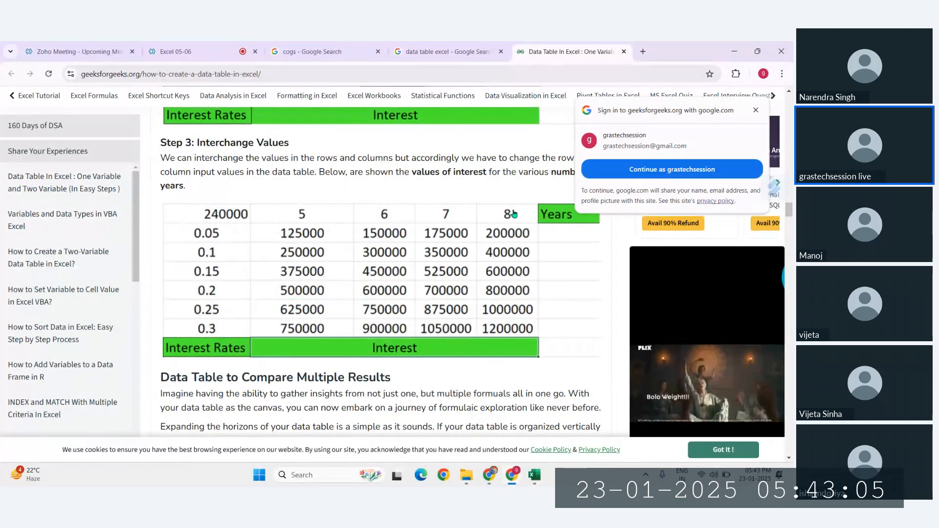
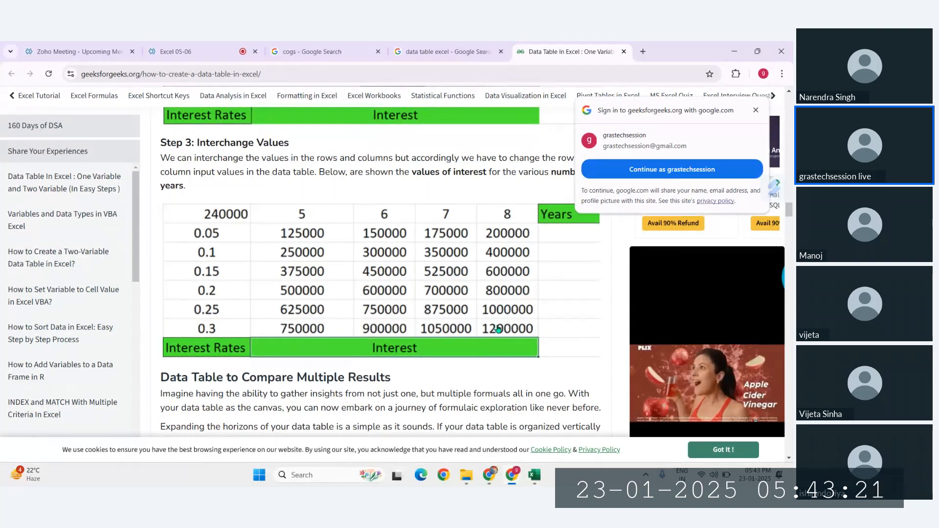
scroll(498, 328, down, 8)
scroll(512, 332, up, 11)
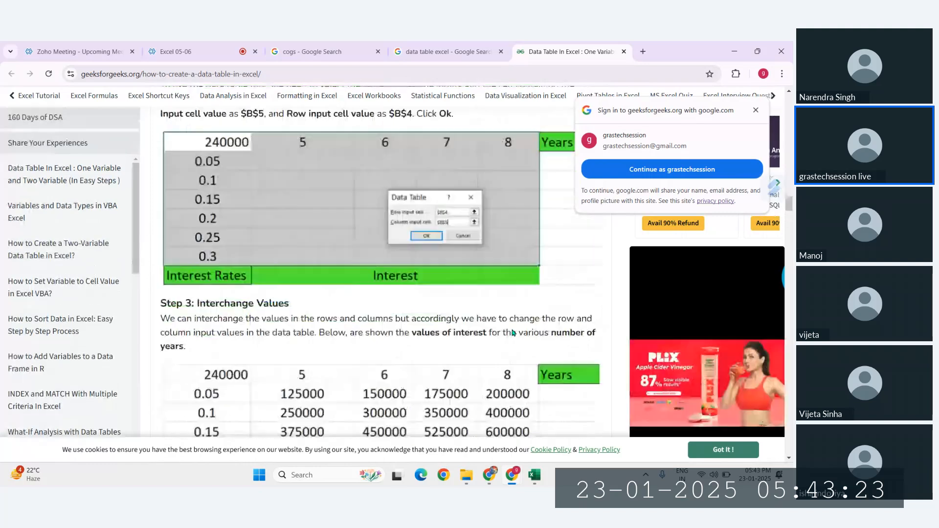
scroll(513, 333, up, 10)
Switch to the Data_Table_Excel workbook and inspect the formulas in corner cell F24 and Final Profit cell D31
click(535, 474)
click(524, 332)
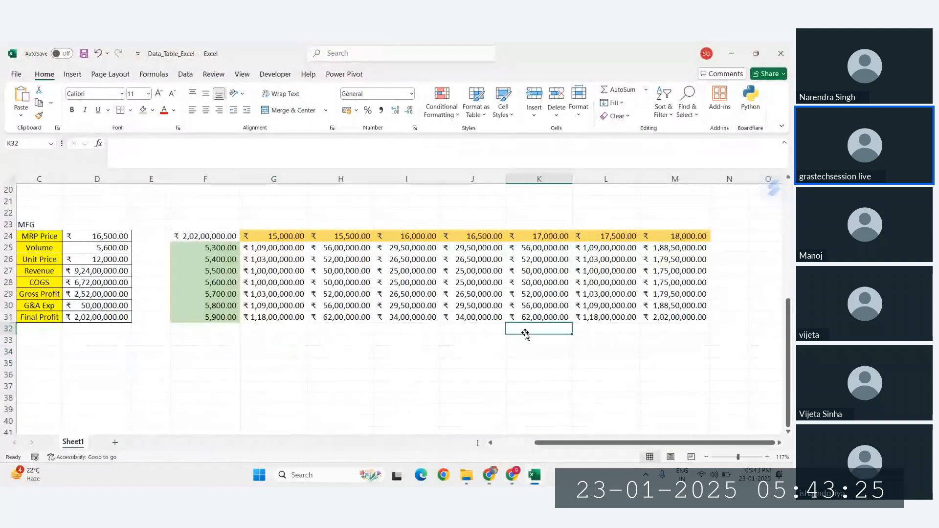
click(338, 272)
scroll(318, 274, left, 2)
click(278, 237)
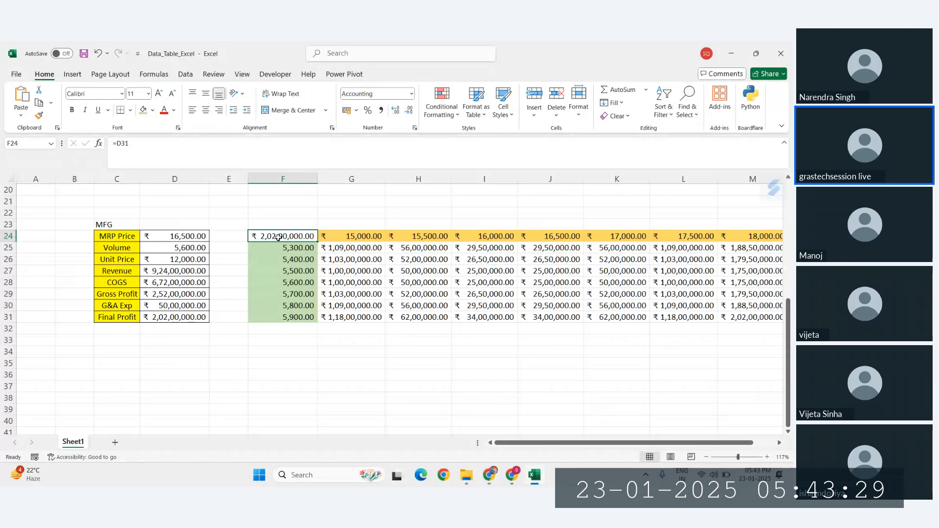
key(F2)
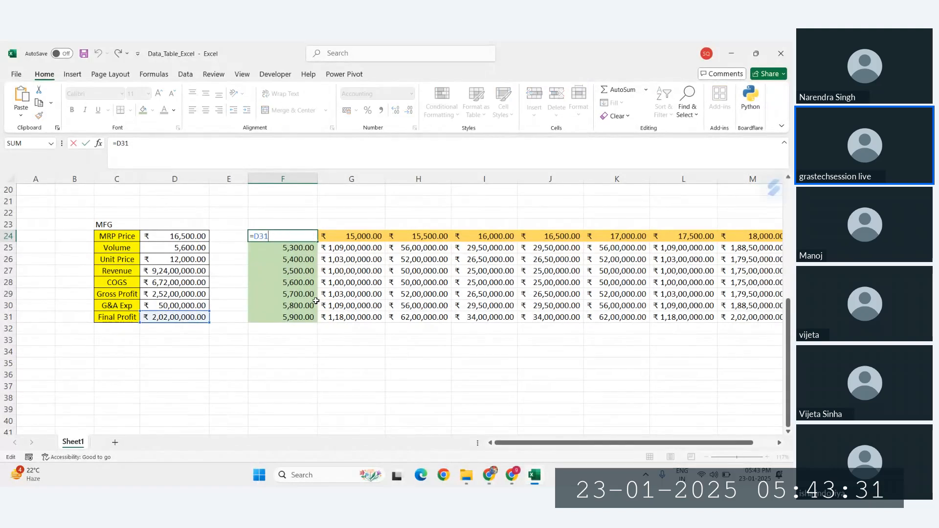
key(ctrl+Return)
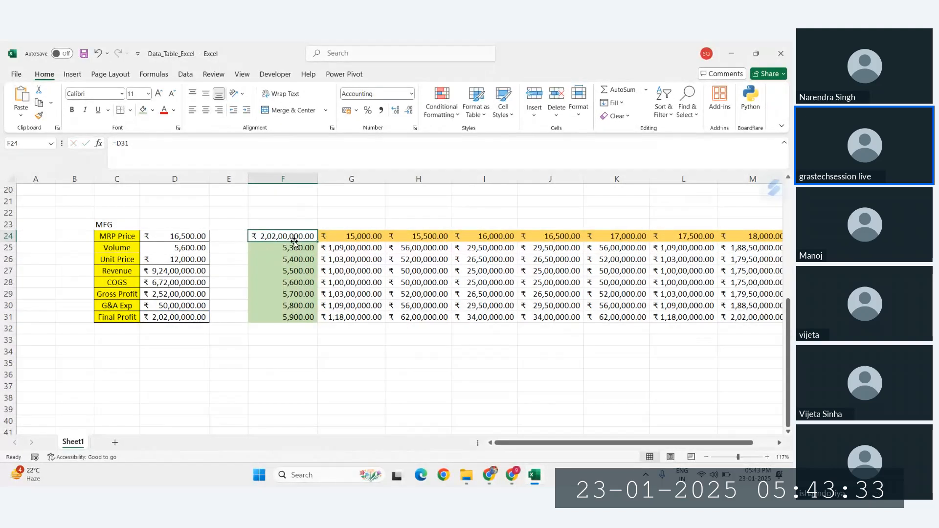
click(191, 316)
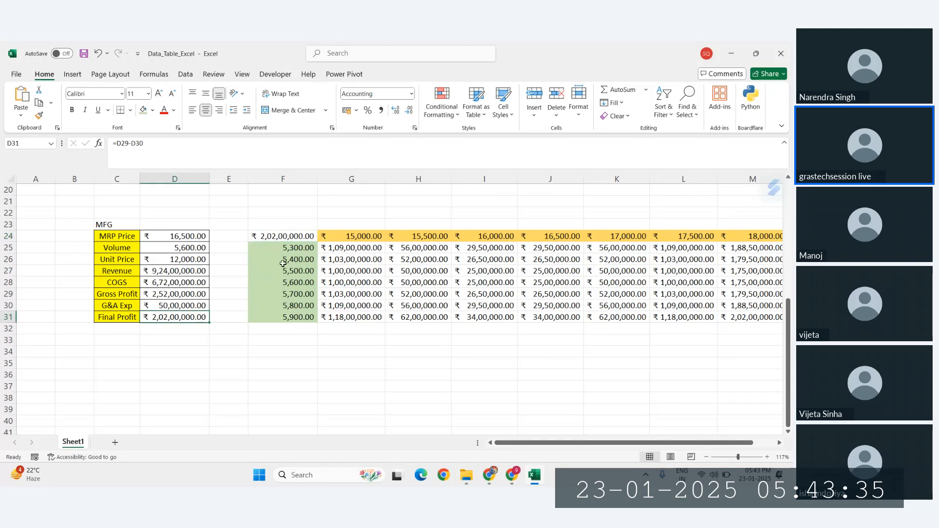
Replace the formula in the data table's corner cell F24 with =D27-D28-D30 and check it
click(297, 237)
key(Delete)
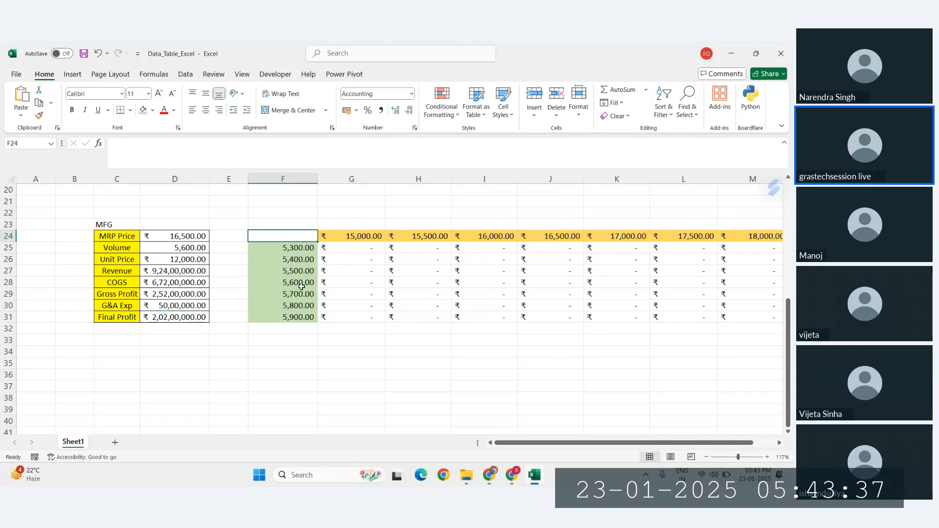
text(=)
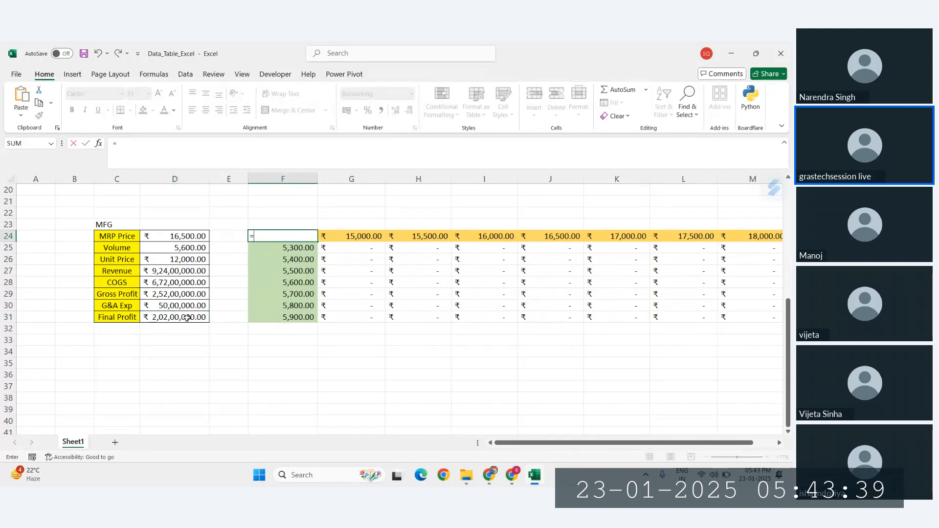
click(169, 273)
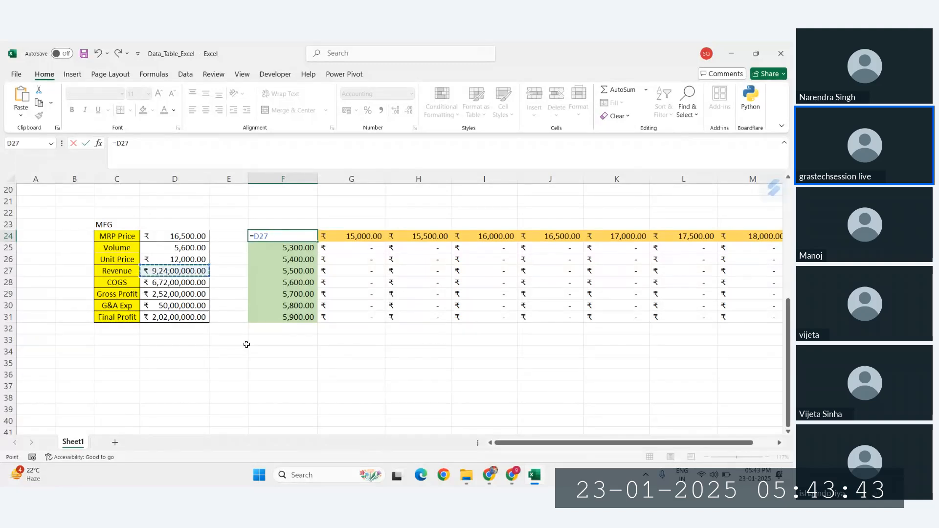
text(-)
click(176, 283)
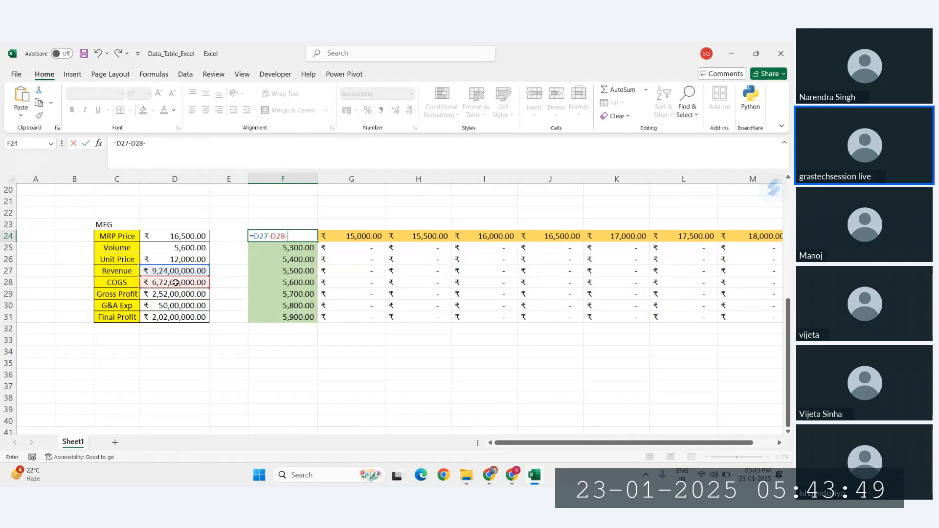
text(-)
click(176, 305)
key(Return)
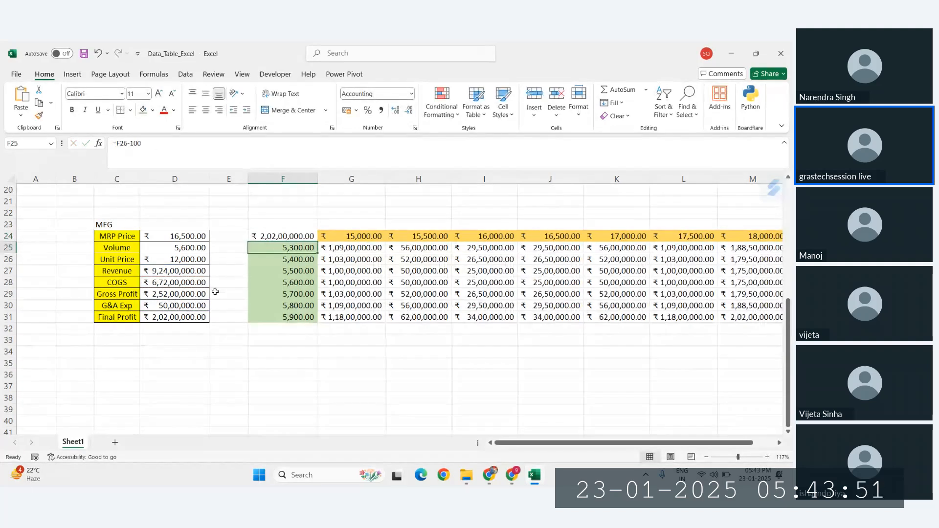
scroll(372, 271, right, 2)
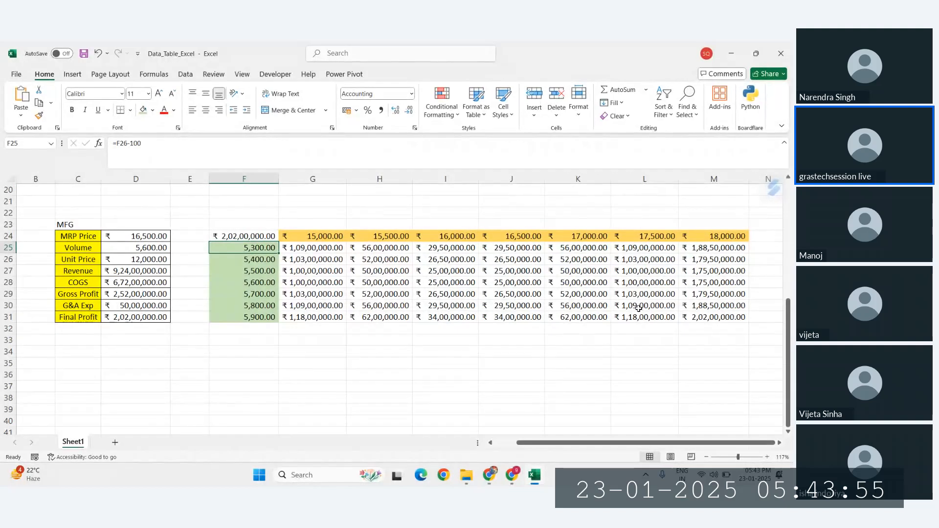
click(258, 234)
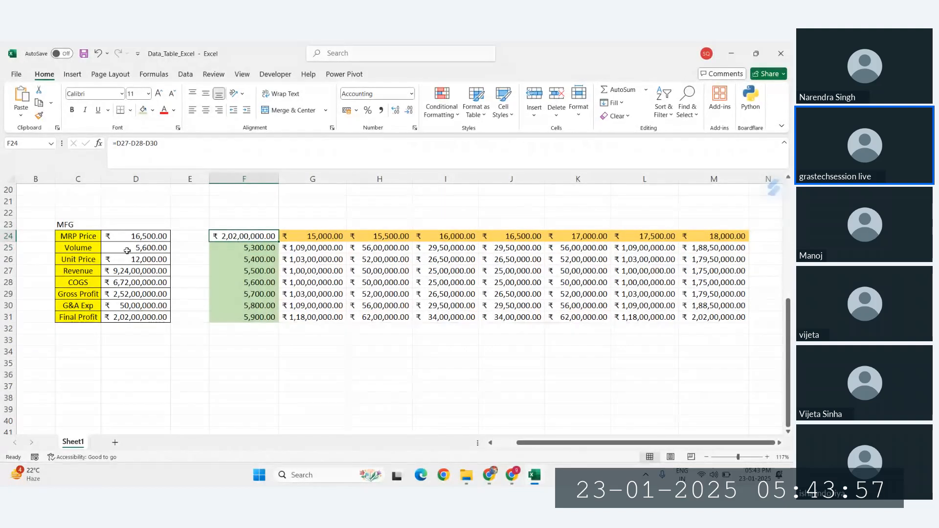
Set the MRP Price in D24 to 13000 and the Volume in D25 to 5000
click(149, 237)
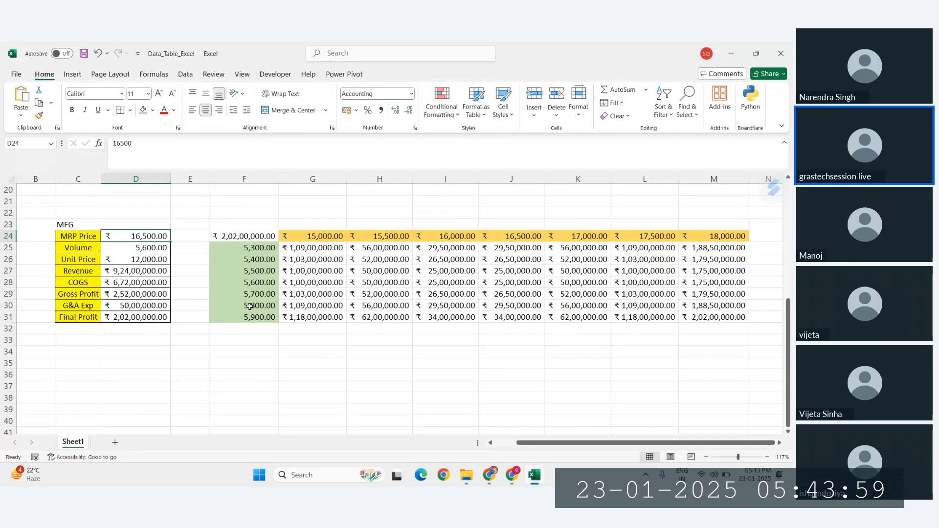
text(13000)
key(Return)
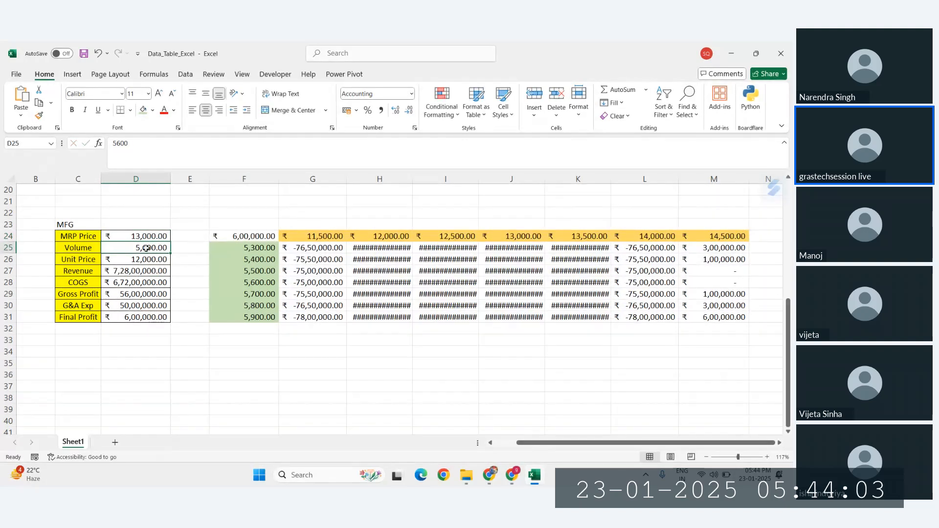
text(5000)
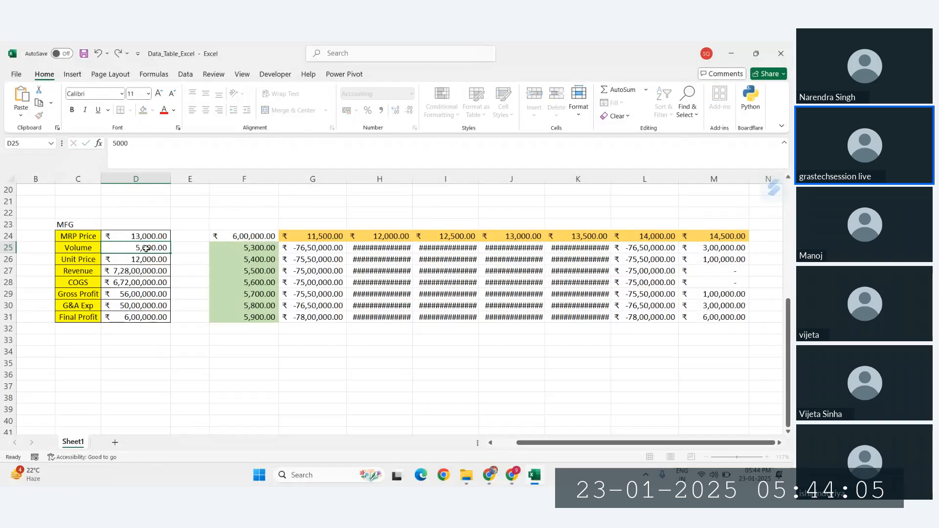
key(Return)
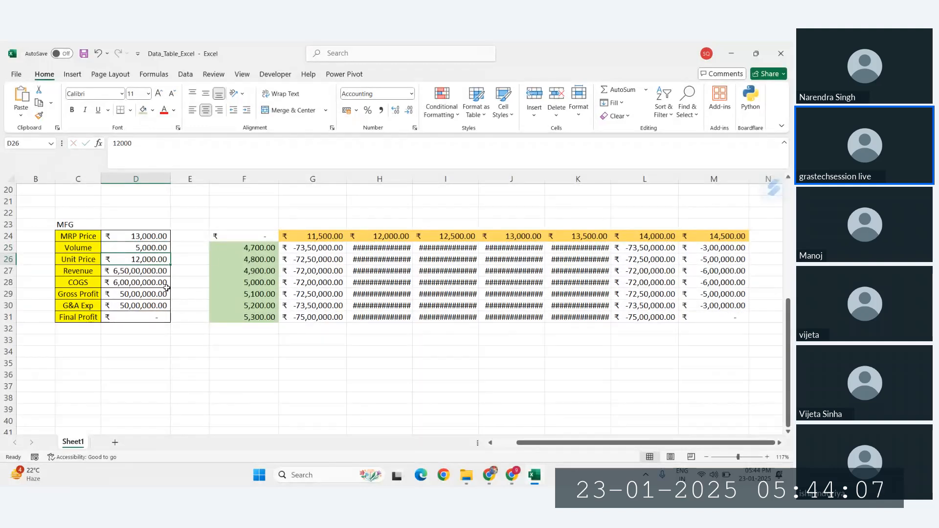
Set the MRP Price in D24 to 14000
click(146, 236)
text(1)
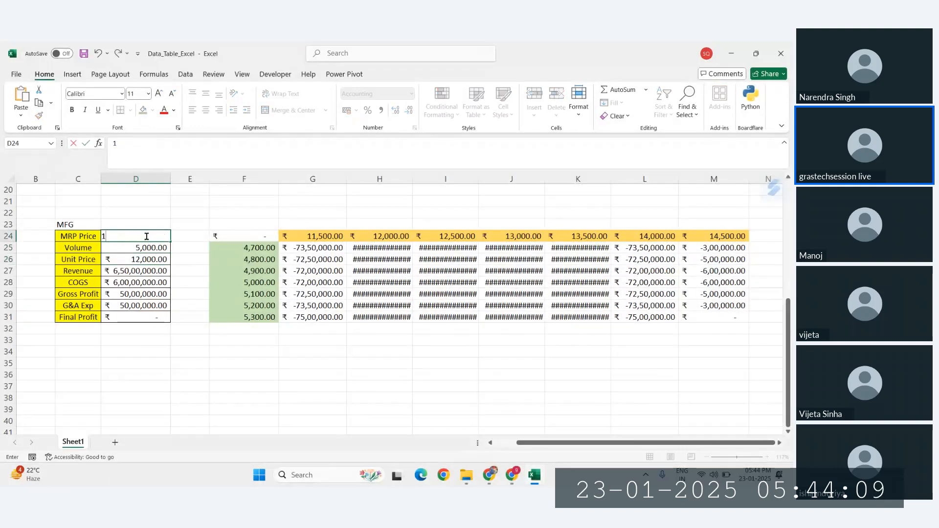
text(4,000)
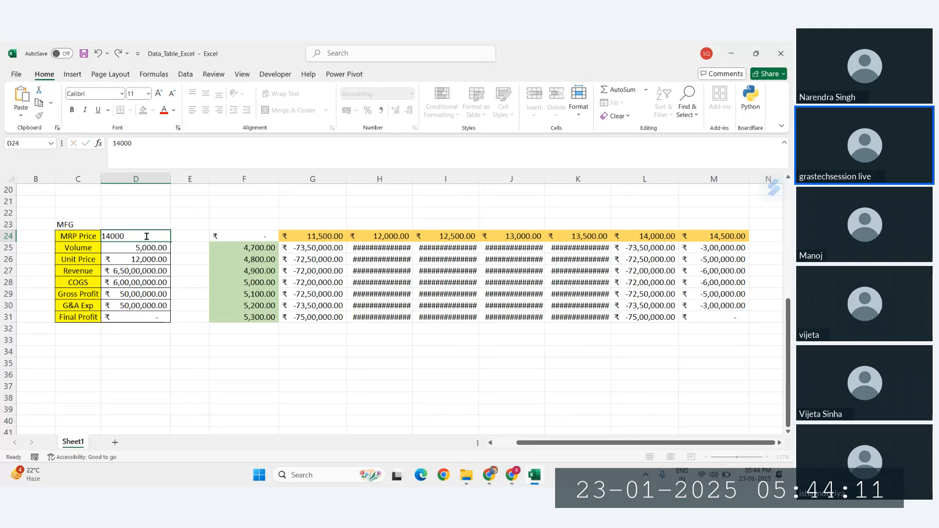
key(Return)
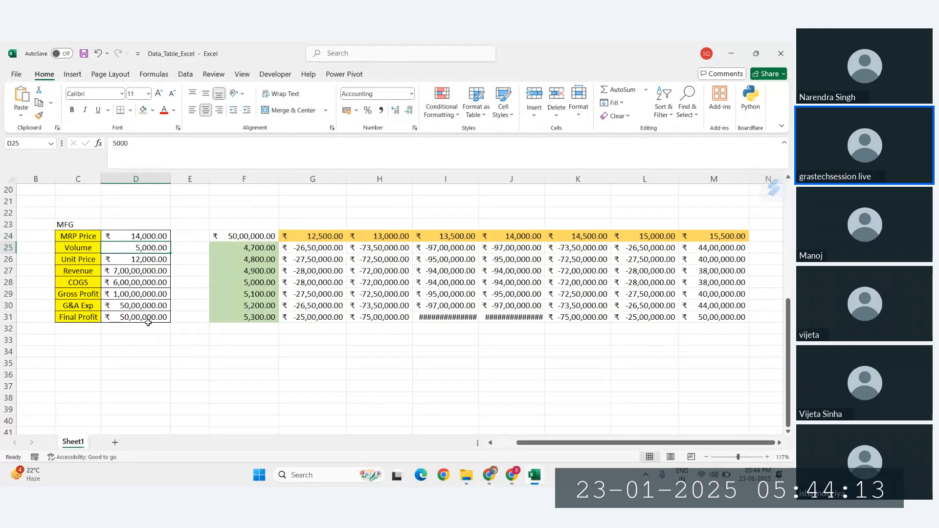
Check the Final Profit formula in D31, widen column I to fit its values, and inspect J24
click(148, 321)
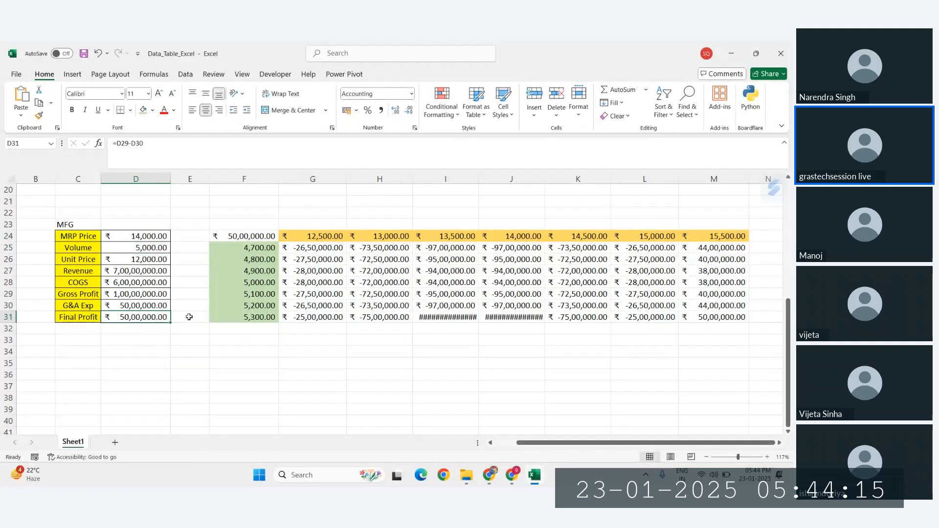
drag(478, 179, 483, 179)
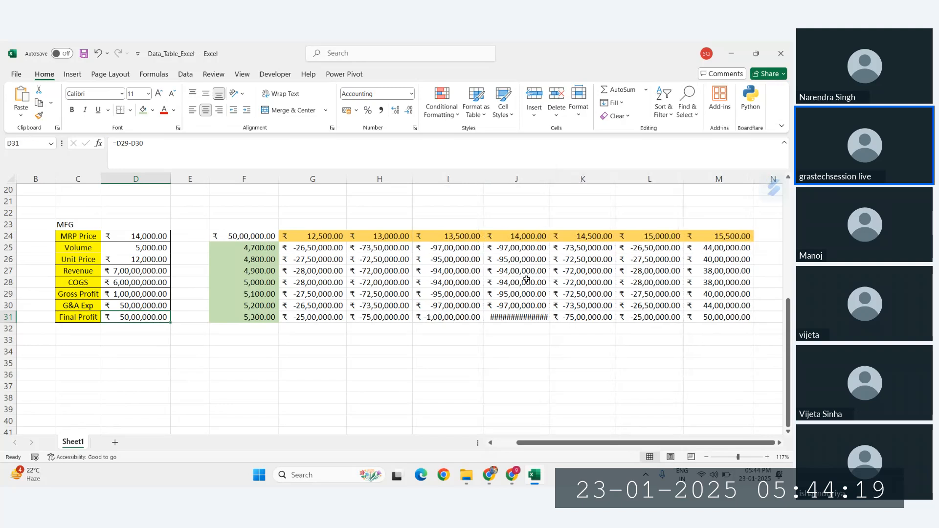
click(524, 237)
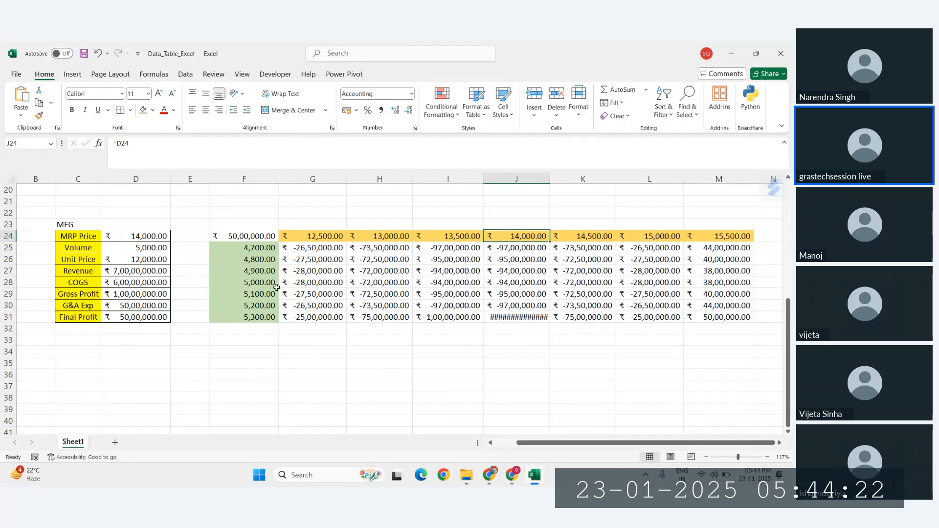
Widen column J to fit its values and inspect the TABLE formula in cell J28 without changing it
click(509, 284)
double_click(552, 183)
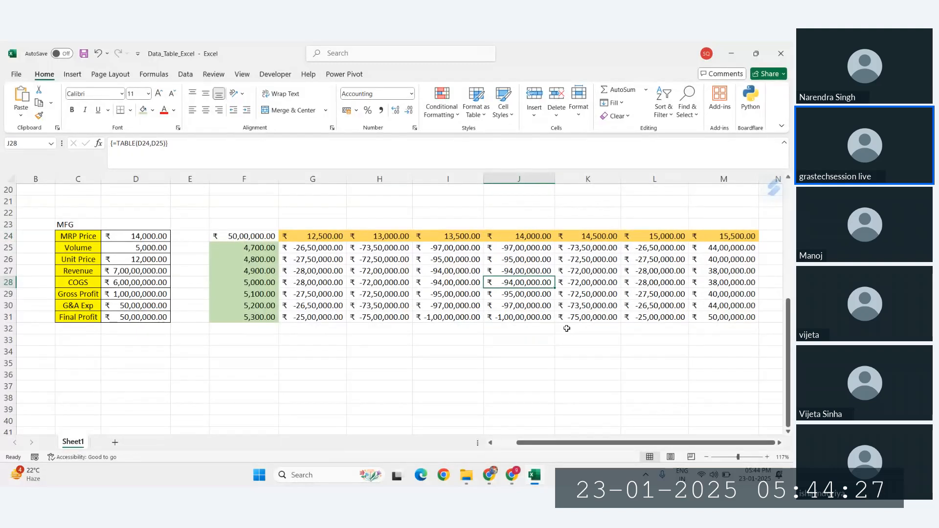
double_click(528, 284)
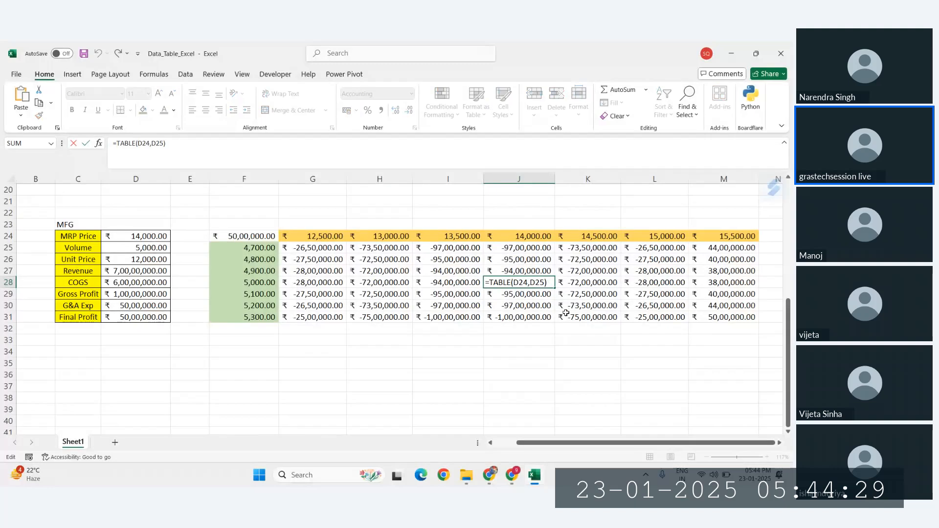
key(Escape)
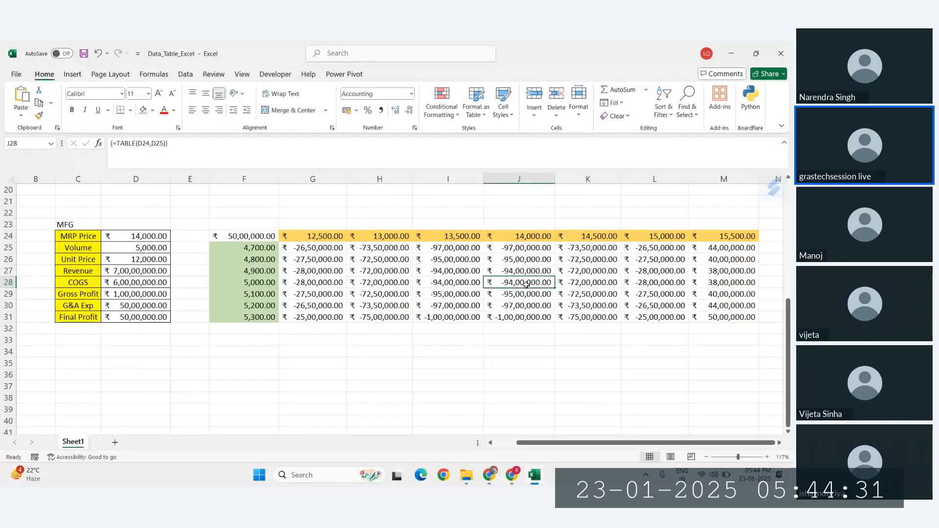
Compare price header J24 and the Final Profit in D31 with result cell J28, and look over the whole data table
click(538, 237)
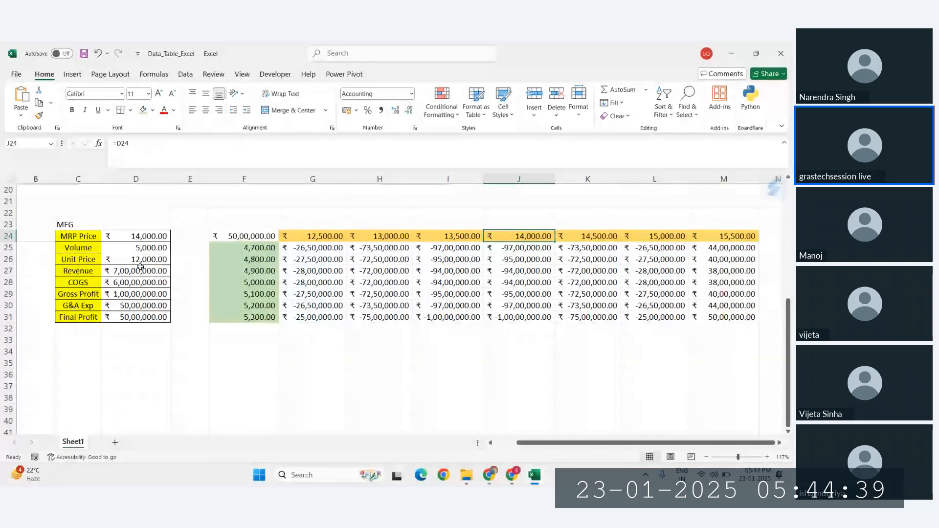
click(132, 320)
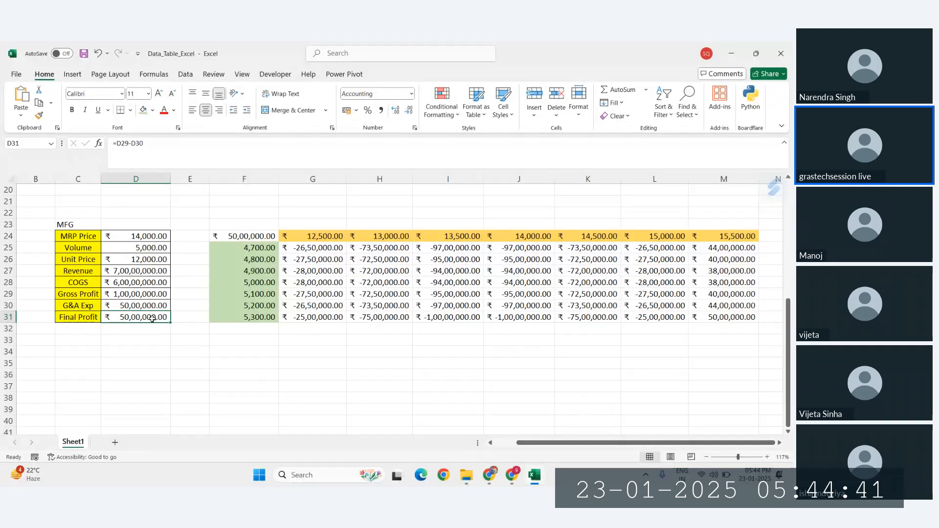
click(536, 234)
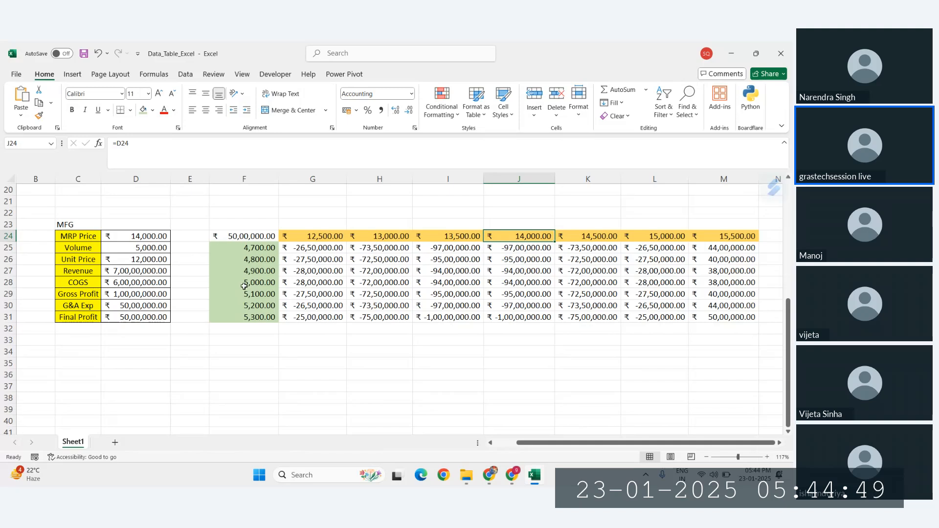
click(512, 284)
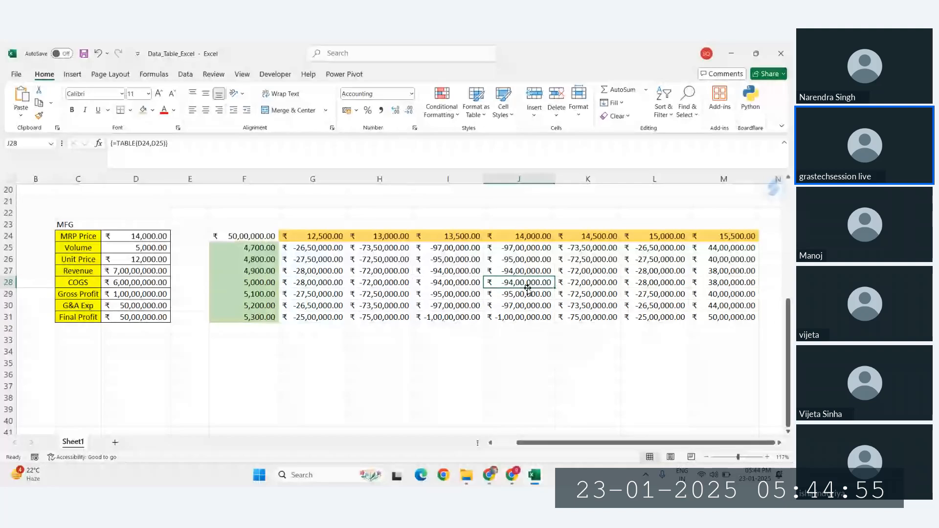
drag(245, 236, 719, 324)
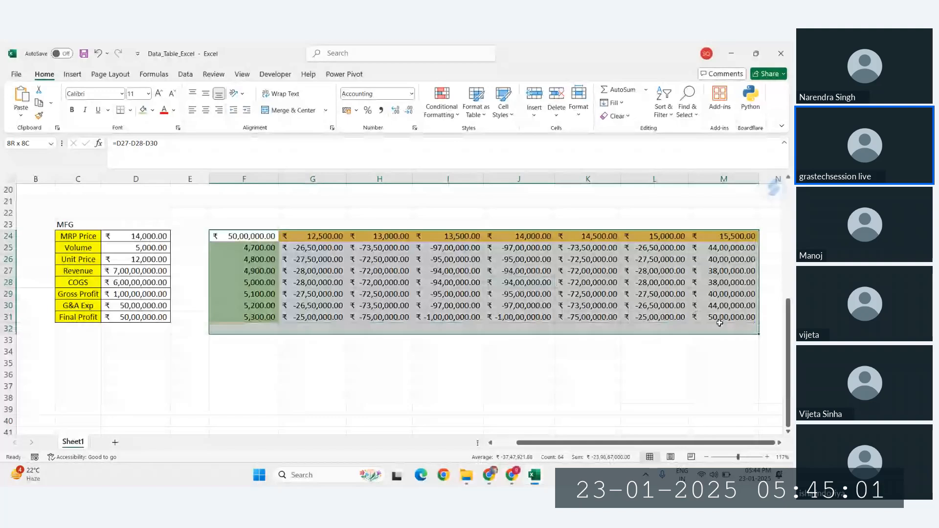
click(735, 326)
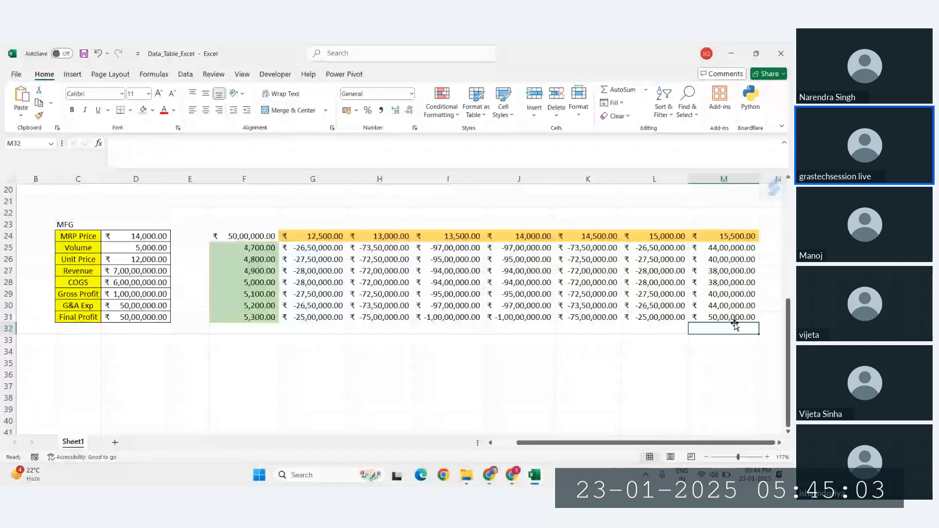
Enter the note "# Data Table" in cell H37 below the table
click(410, 386)
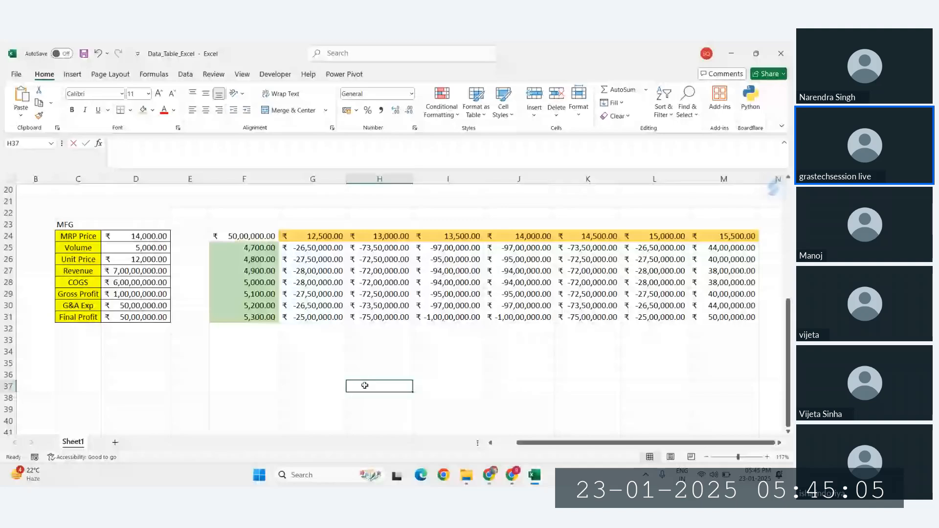
text(#)
click(423, 391)
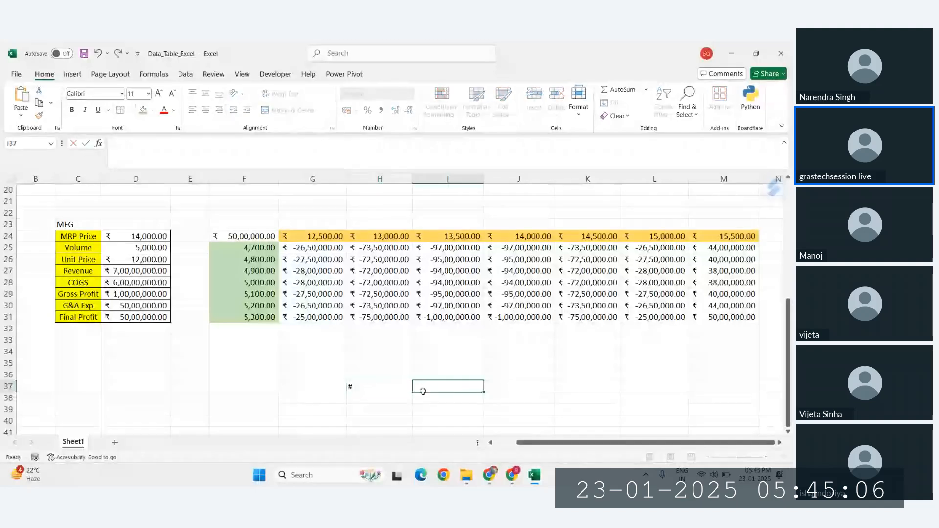
double_click(366, 386)
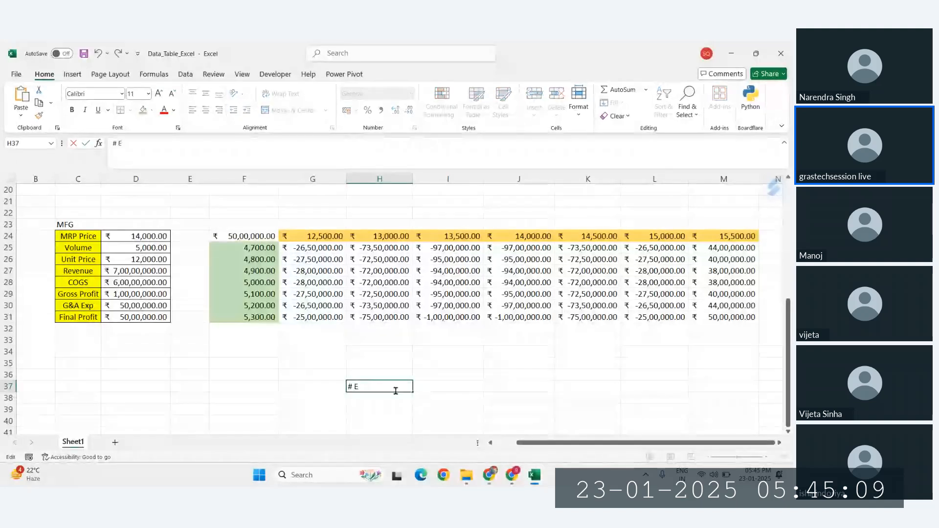
key(BackSpace)
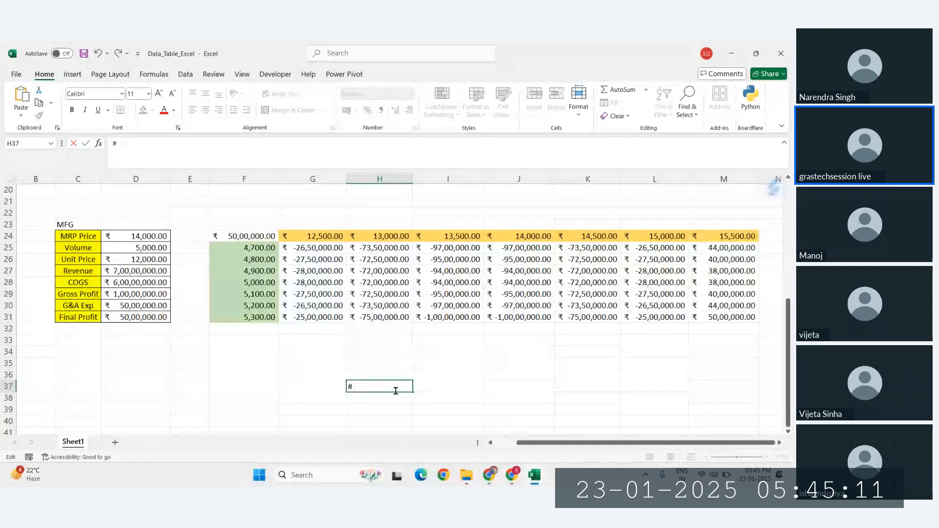
text(Data Tab;e)
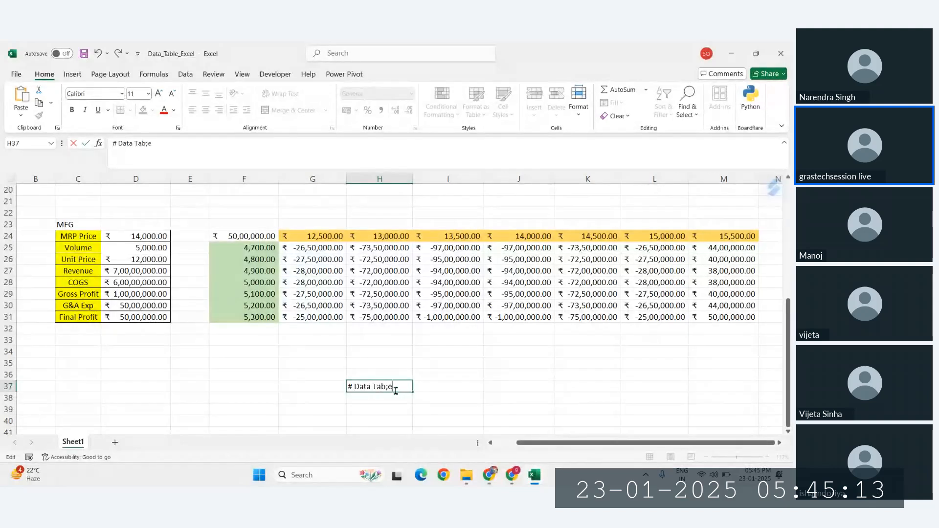
key(BackSpace)
key(BackSpace)
text(le)
key(Return)
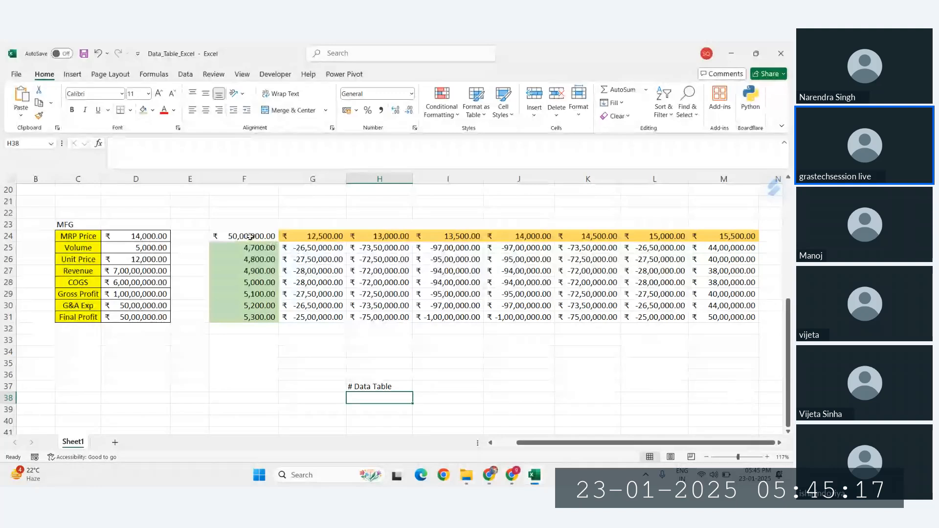
Review the price row G24:M24, the volume column F25:F31, the result range G25:M31 and the Final Profit cell D31
drag(250, 236, 460, 260)
click(587, 282)
drag(320, 233, 727, 233)
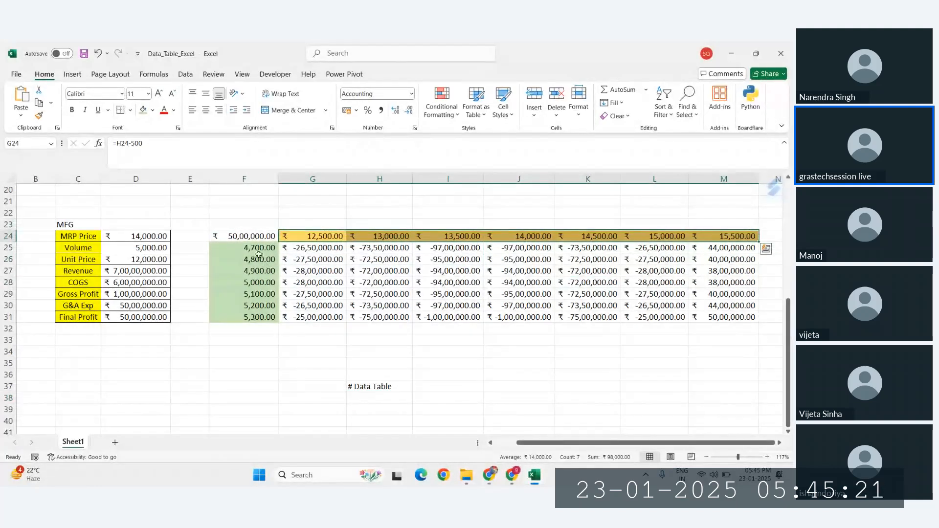
drag(258, 251, 260, 317)
drag(287, 249, 737, 318)
click(131, 318)
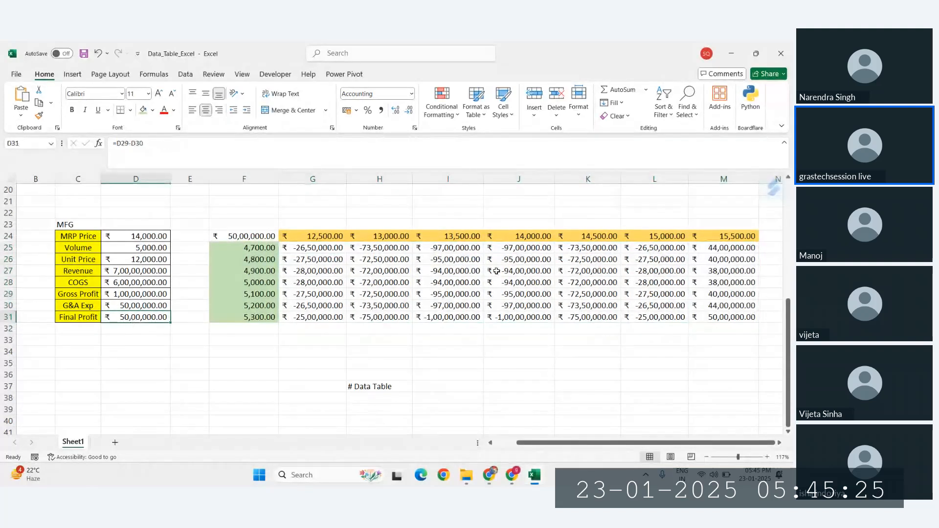
drag(293, 248, 747, 324)
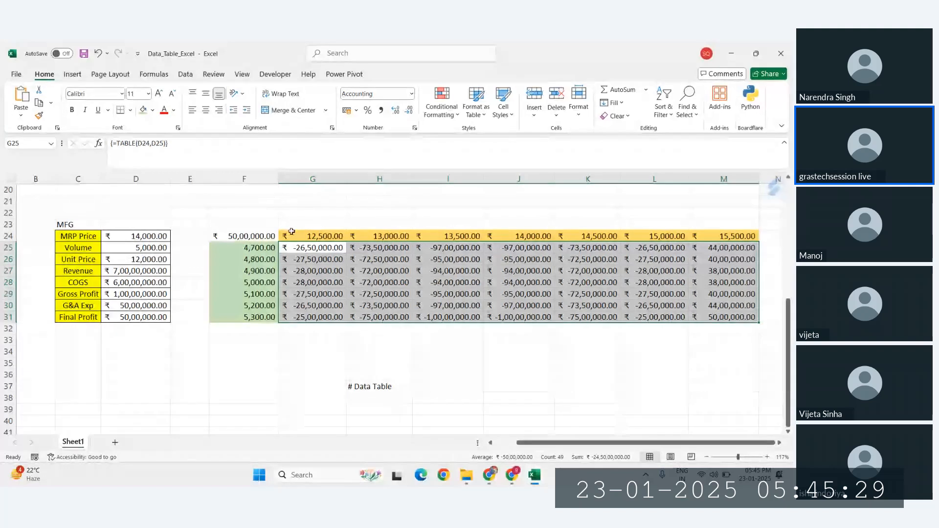
drag(313, 235, 730, 317)
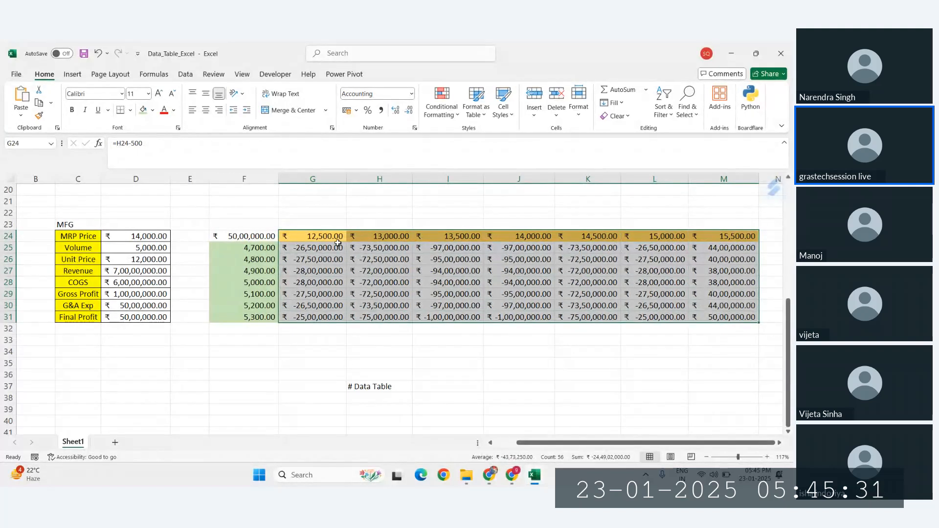
drag(337, 243, 566, 310)
click(681, 302)
drag(238, 236, 714, 338)
click(528, 328)
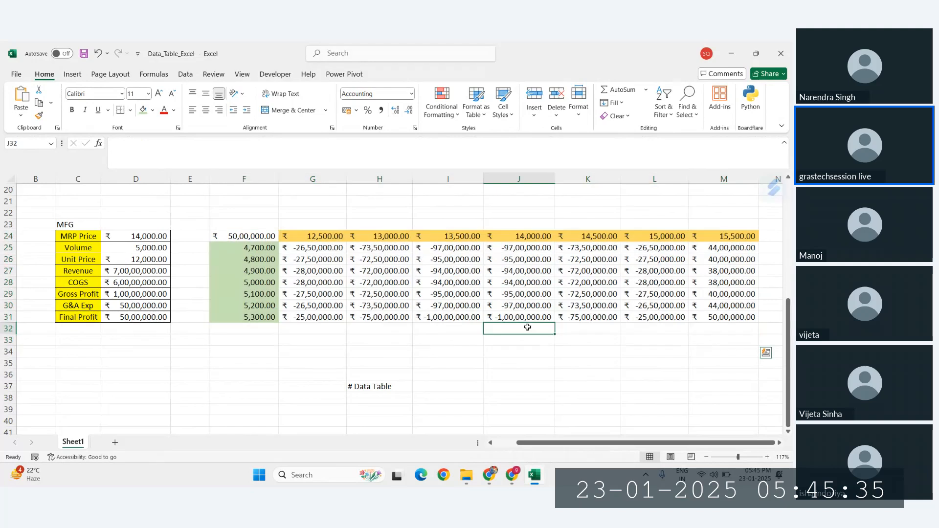
Try to re-enter the formula =TABLE(D24,D25) in data table cell J30
click(525, 301)
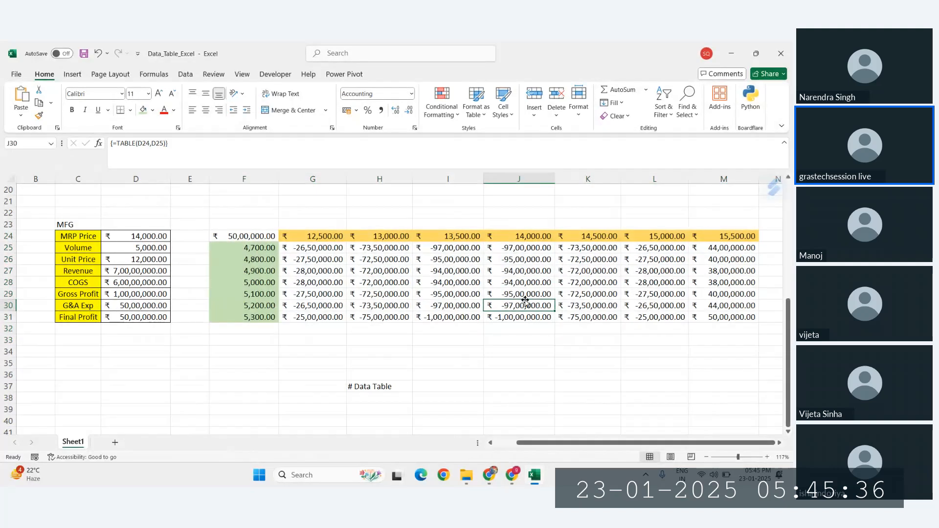
click(111, 143)
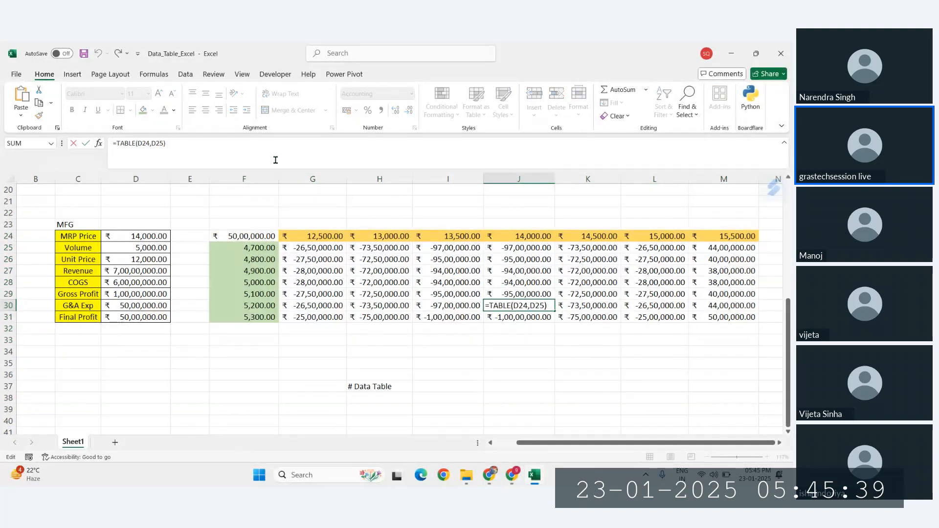
key(Return)
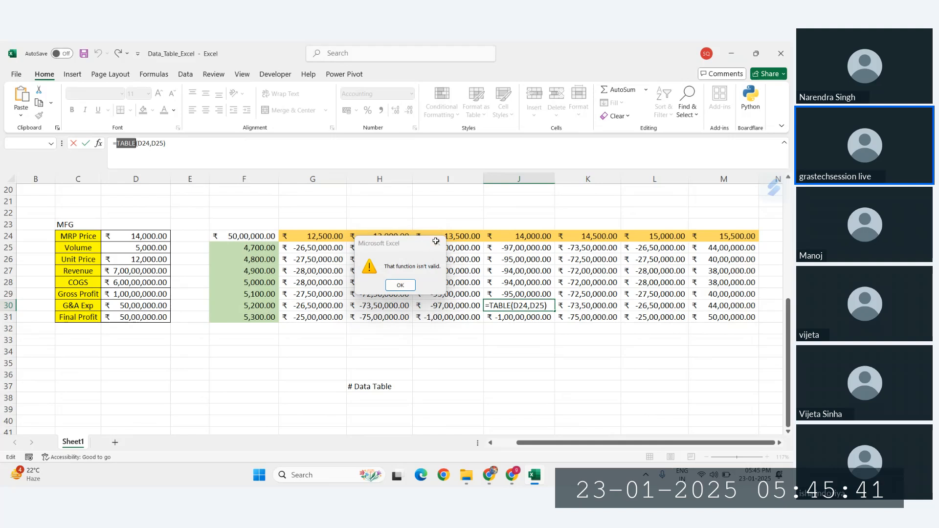
key(Escape)
key(Escape)
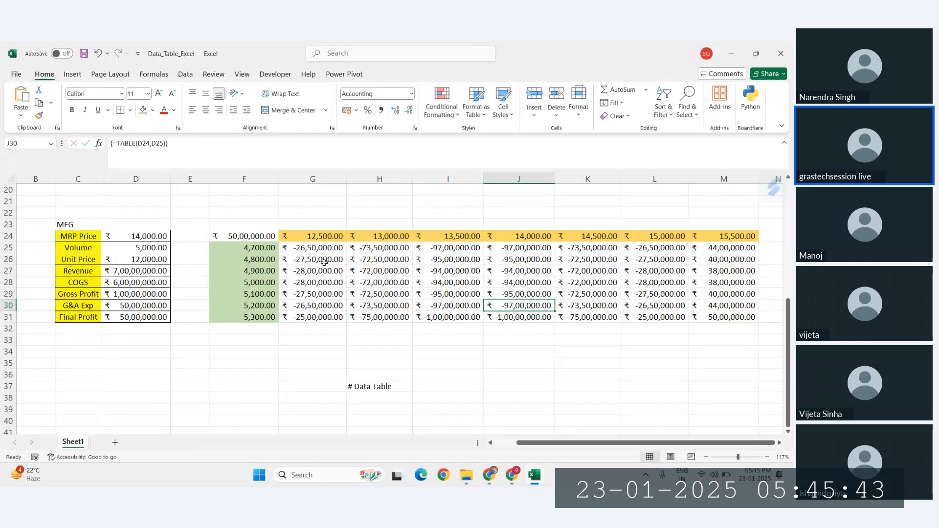
Look over the volume column and result cells of the data table from the corner cell F24 onward
drag(269, 248, 617, 320)
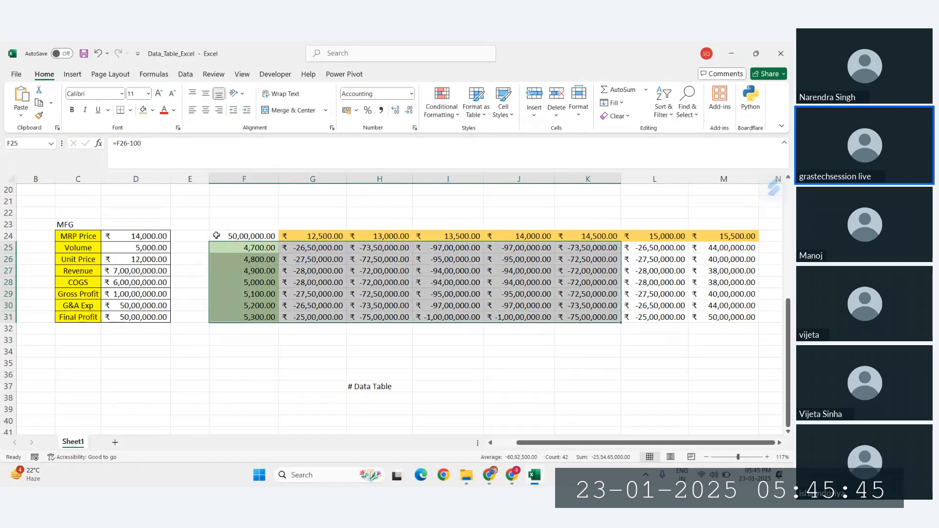
click(734, 295)
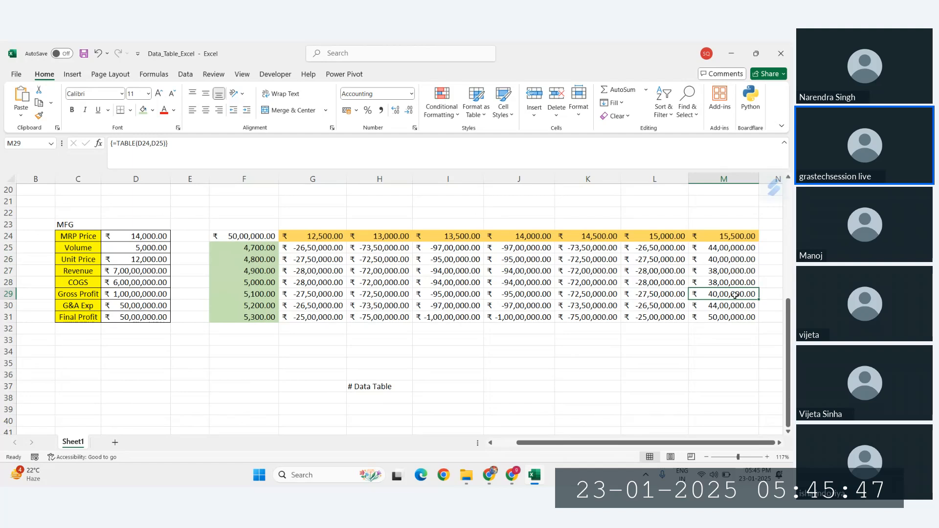
drag(270, 237, 556, 301)
click(688, 306)
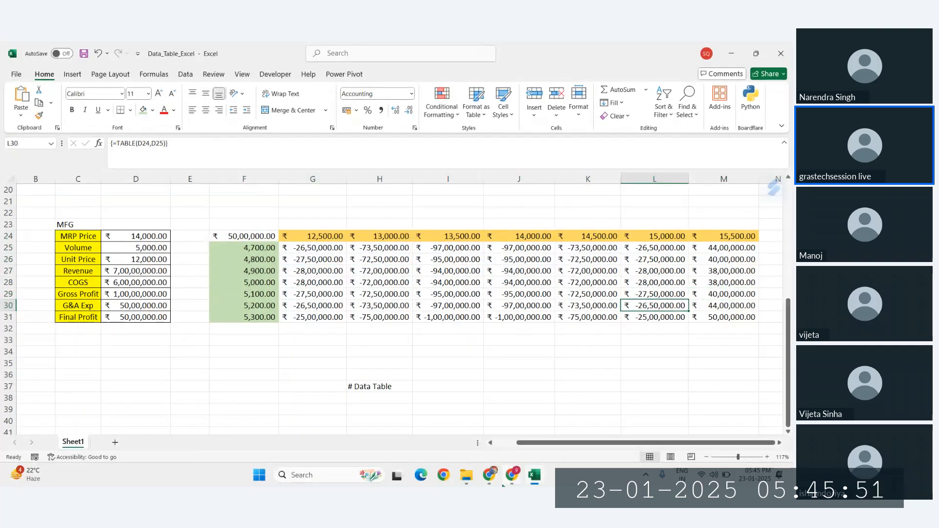
Switch to the GeeksforGeeks data table article in Chrome and look at its Two-Variable Data Table section
mouse_move(509, 482)
click(465, 430)
click(213, 45)
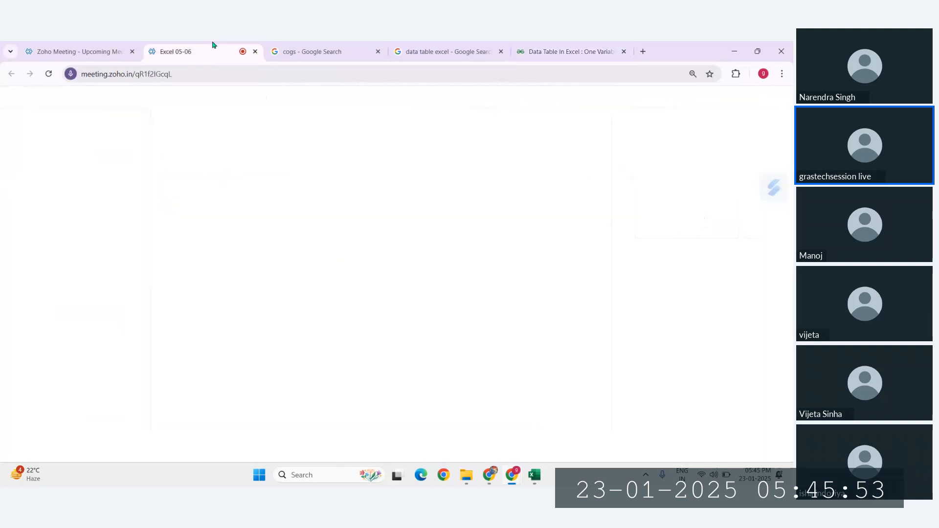
click(577, 52)
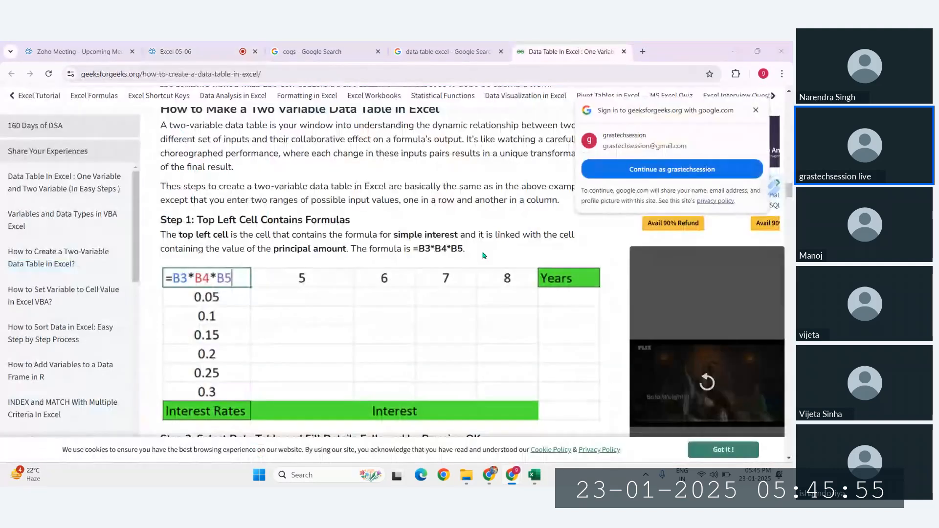
scroll(494, 269, up, 10)
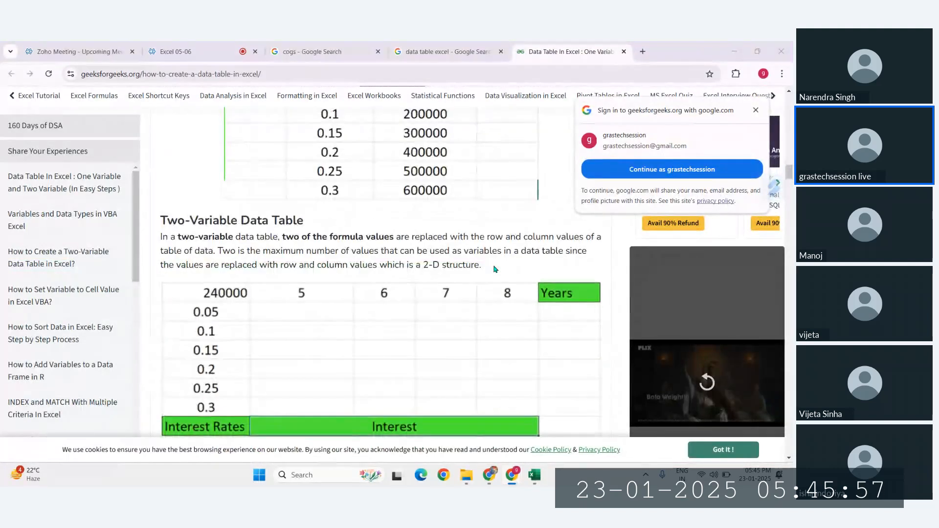
Switch back to Excel, save the Data_Table_Excel workbook, and review the MFG inputs beside the data table
click(532, 477)
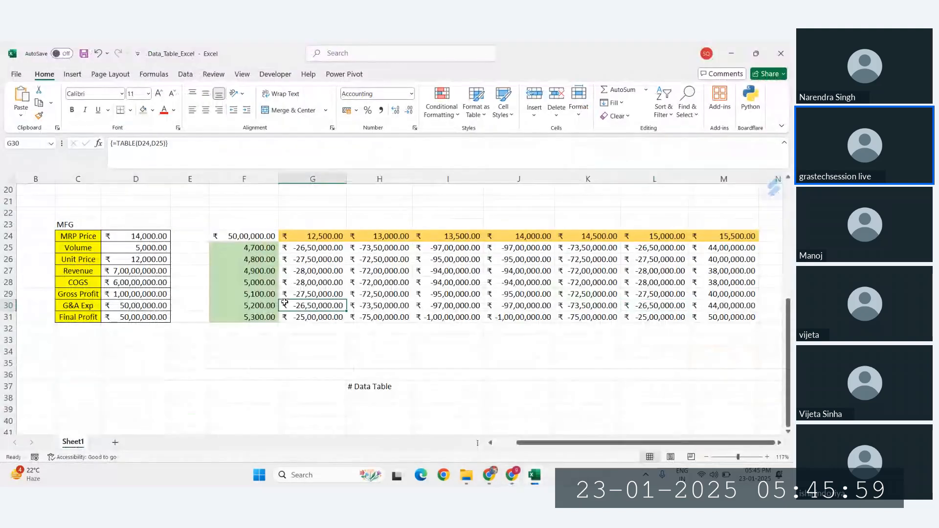
click(300, 348)
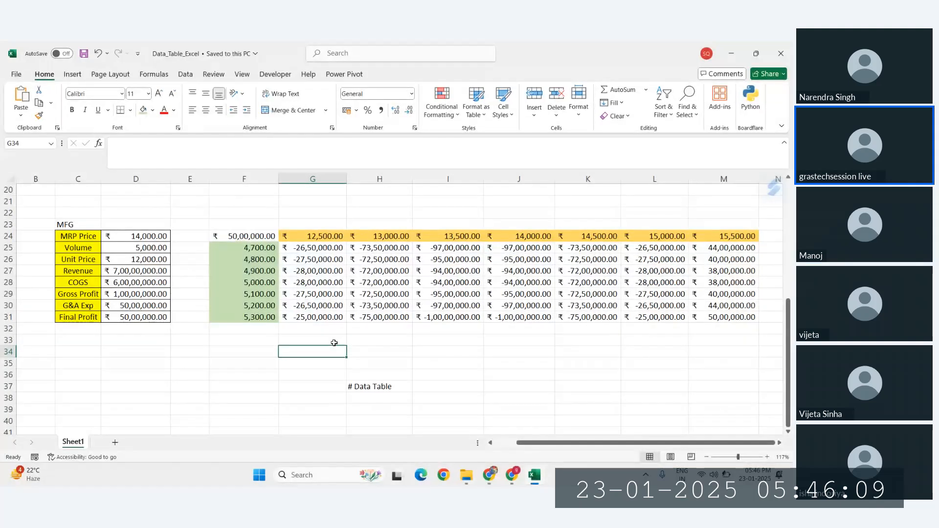
drag(34, 224, 500, 336)
click(629, 359)
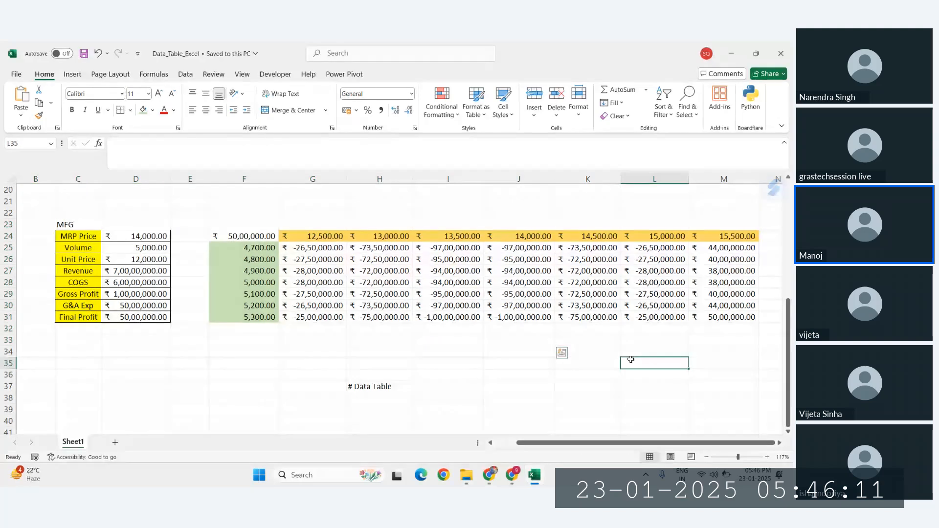
drag(84, 237, 589, 328)
click(716, 337)
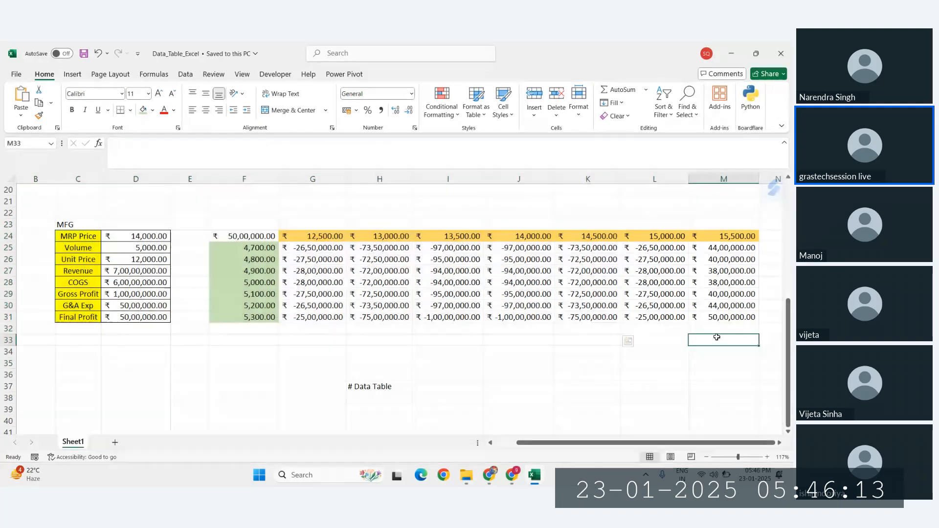
Return to the GeeksforGeeks article in Chrome and look at the section on creating a one-variable data table
mouse_move(521, 485)
click(479, 425)
scroll(440, 318, up, 5)
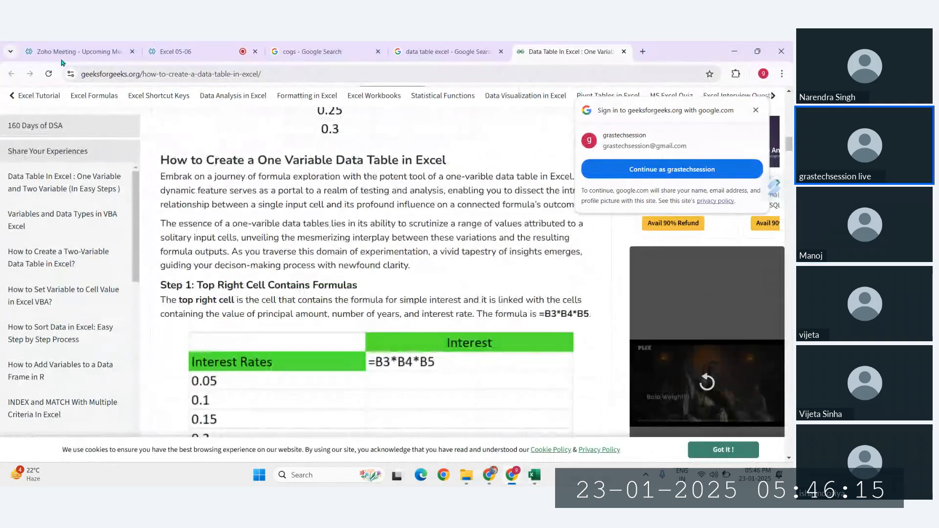
Look at the Google results for "data table excel" in Chrome and switch back to the Data_Table_Excel workbook in Excel
click(447, 51)
scroll(126, 147, up, 2)
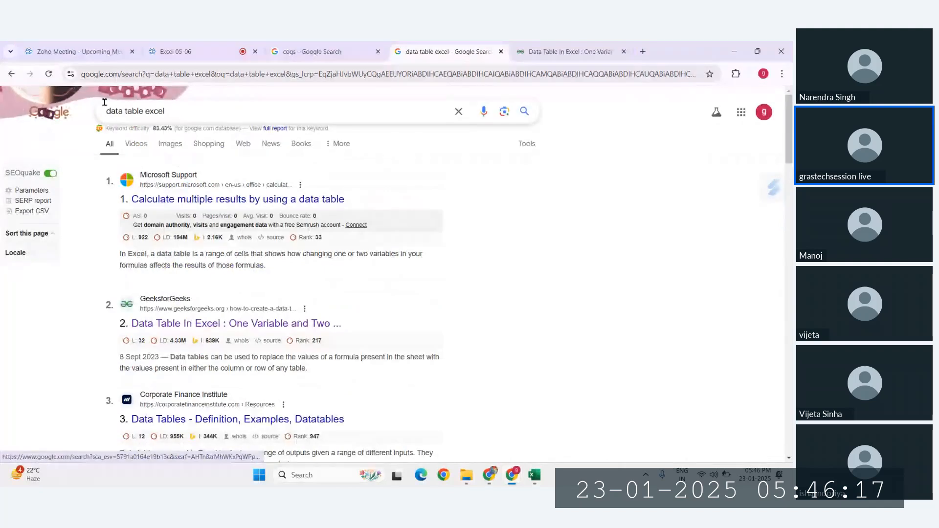
mouse_move(543, 484)
click(558, 424)
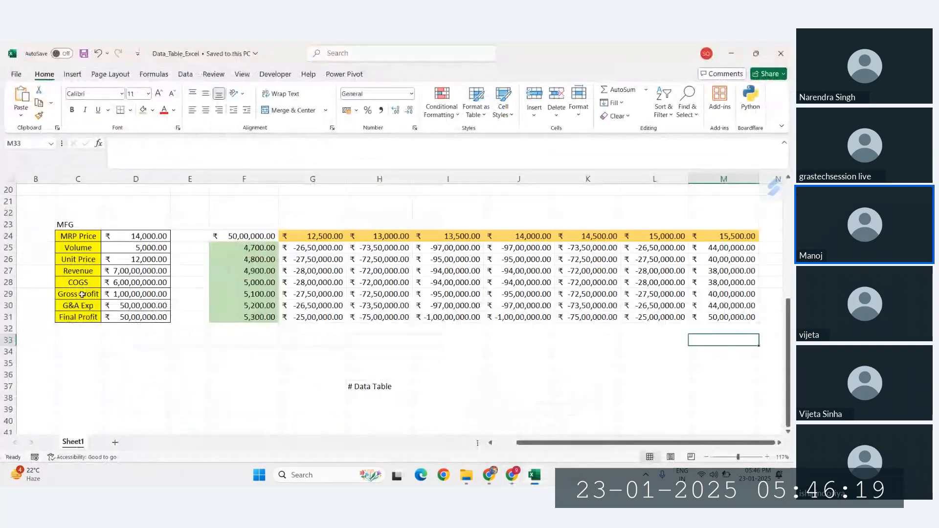
Look over the result cells of the final-profit data table, including the block I27:K29
drag(205, 240, 493, 294)
click(645, 329)
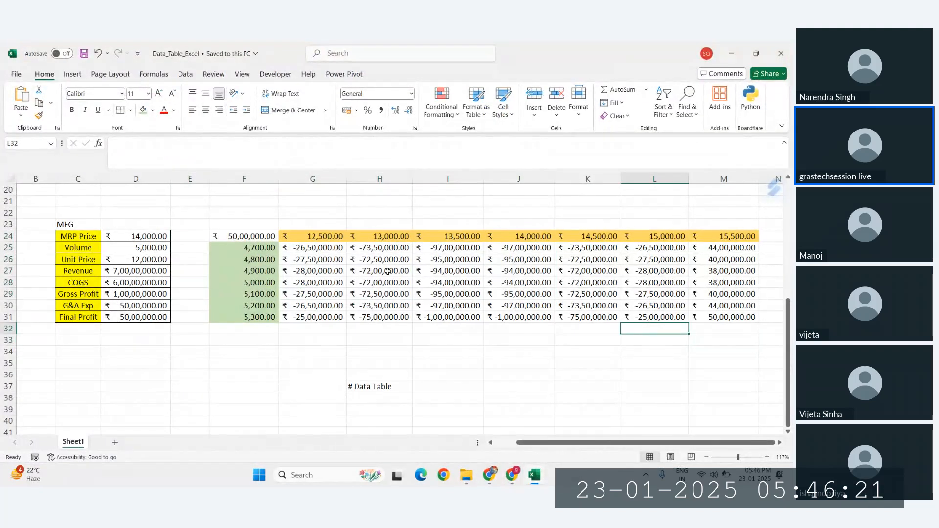
drag(318, 238, 447, 292)
click(563, 281)
click(400, 247)
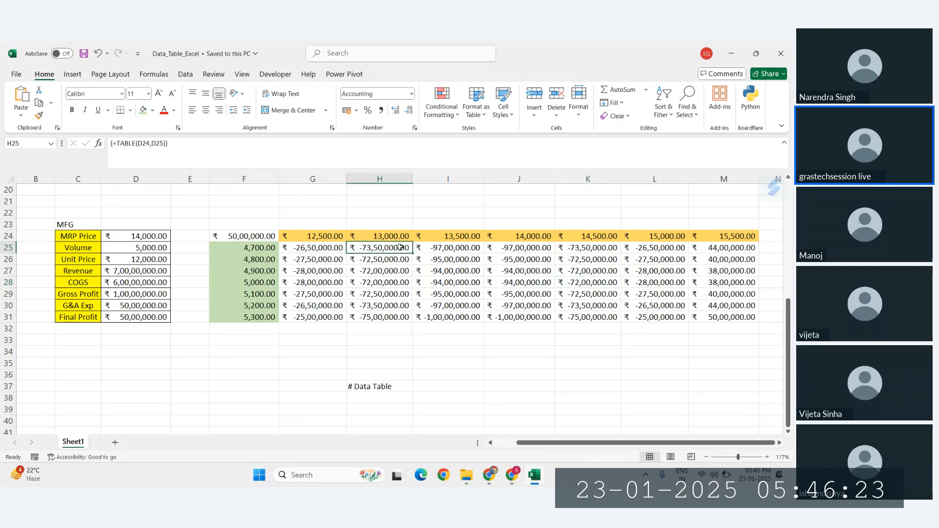
drag(400, 247, 582, 305)
click(753, 320)
drag(451, 268, 574, 298)
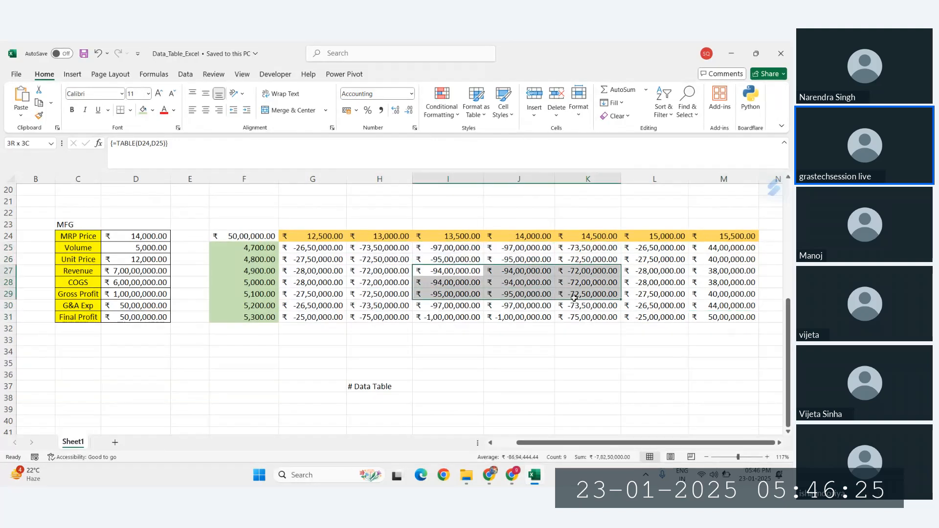
Inspect the formulas in corner cell F24, price headers J24 and K24, and result cells J28 and K29
click(241, 236)
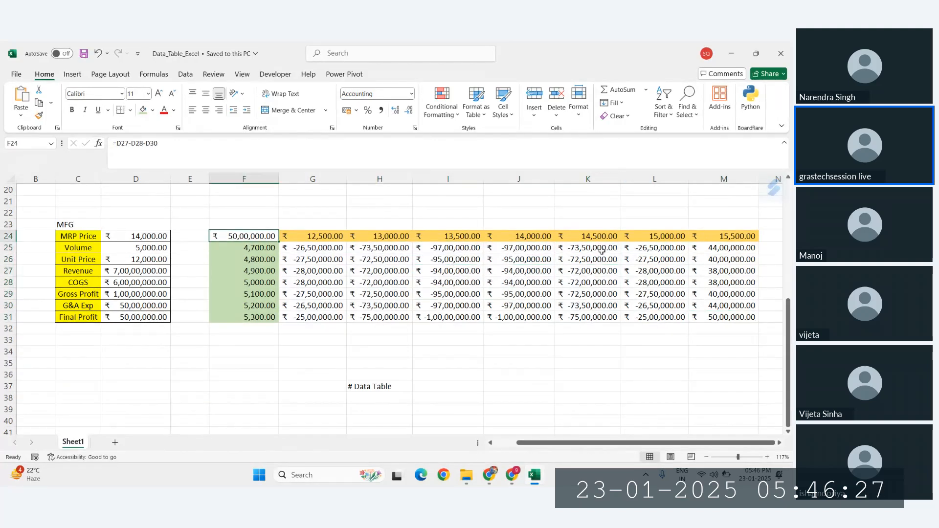
click(534, 239)
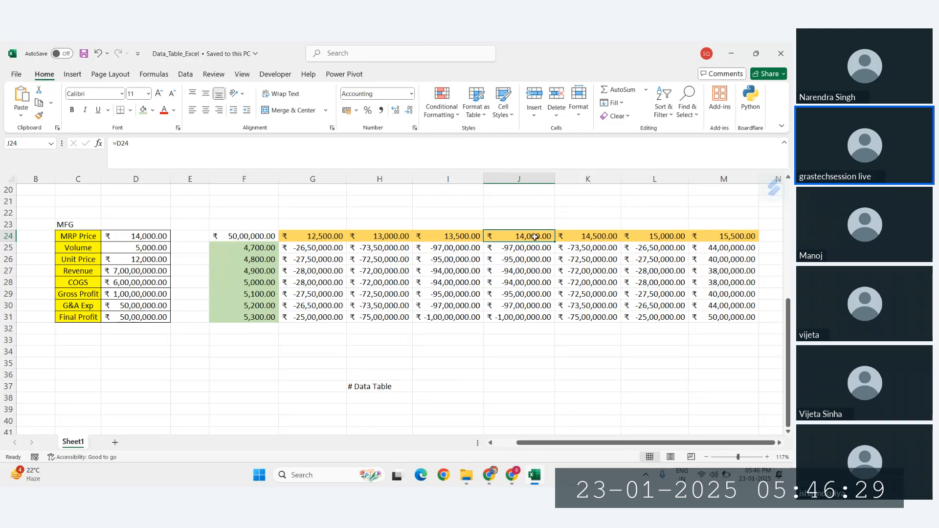
click(529, 284)
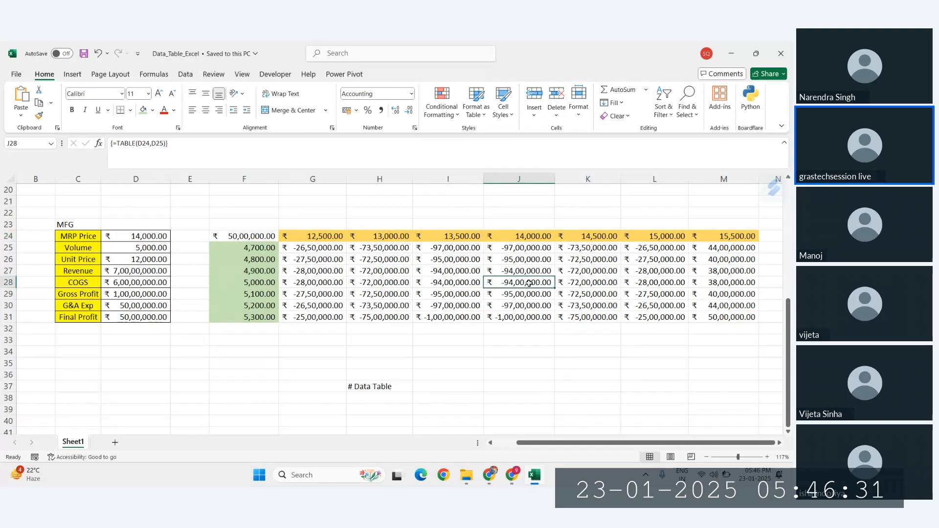
click(597, 237)
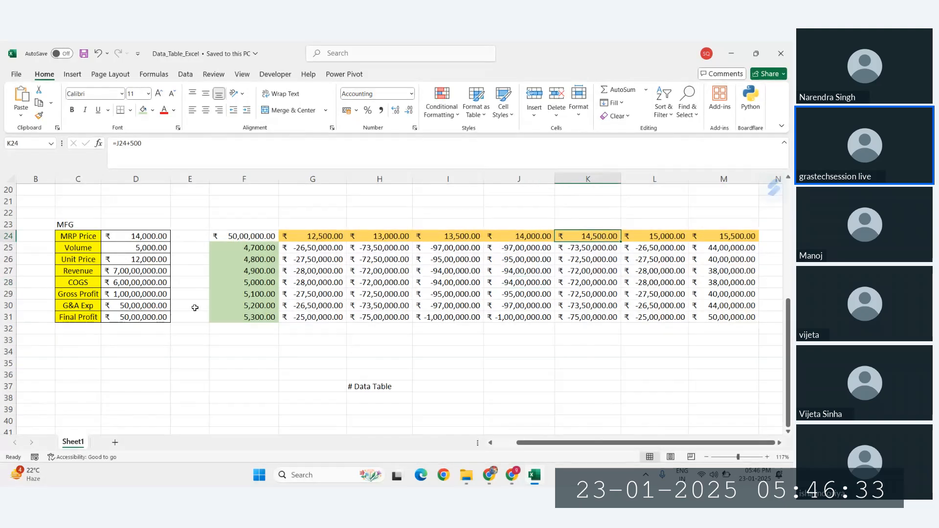
click(223, 304)
click(592, 294)
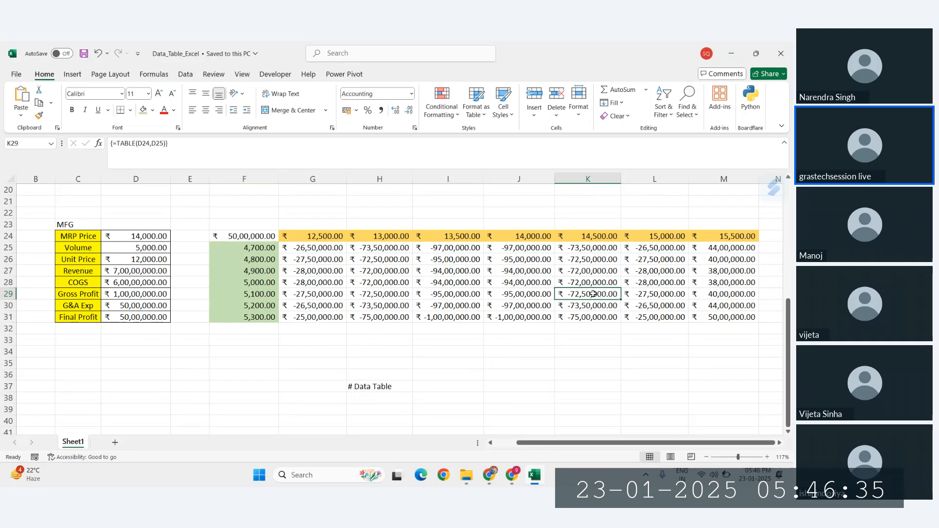
Inspect the TABLE formula in result cell I26 and compare the results in G25:K30 with the last result, M31
click(313, 236)
click(430, 259)
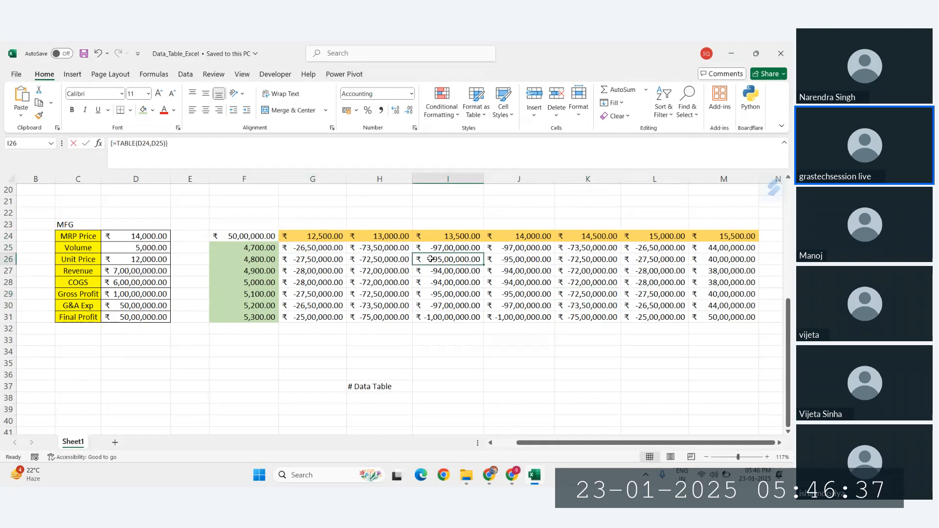
double_click(431, 259)
key(Escape)
click(737, 309)
click(736, 320)
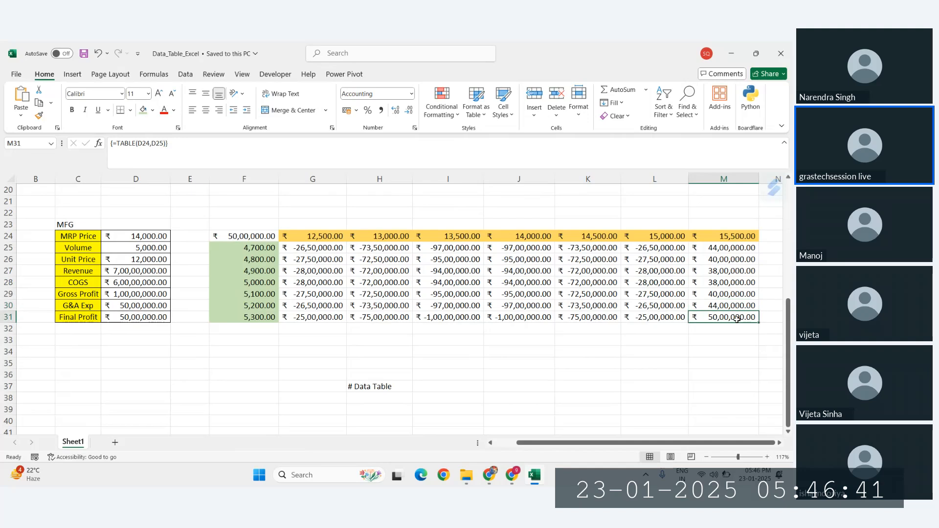
drag(293, 248, 620, 307)
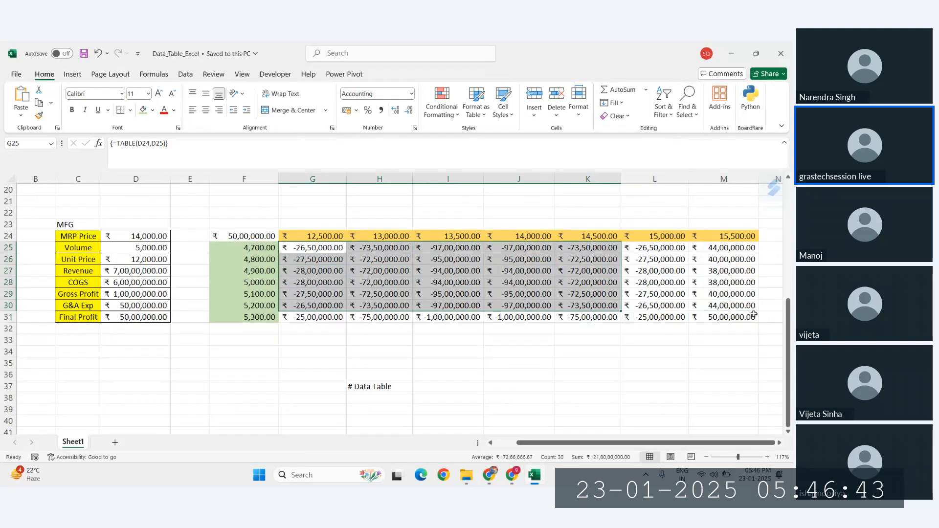
click(753, 314)
Select the MFG inputs together with the data table, C24:M31, and view the marks and region sales tables above
scroll(398, 377, down, 2)
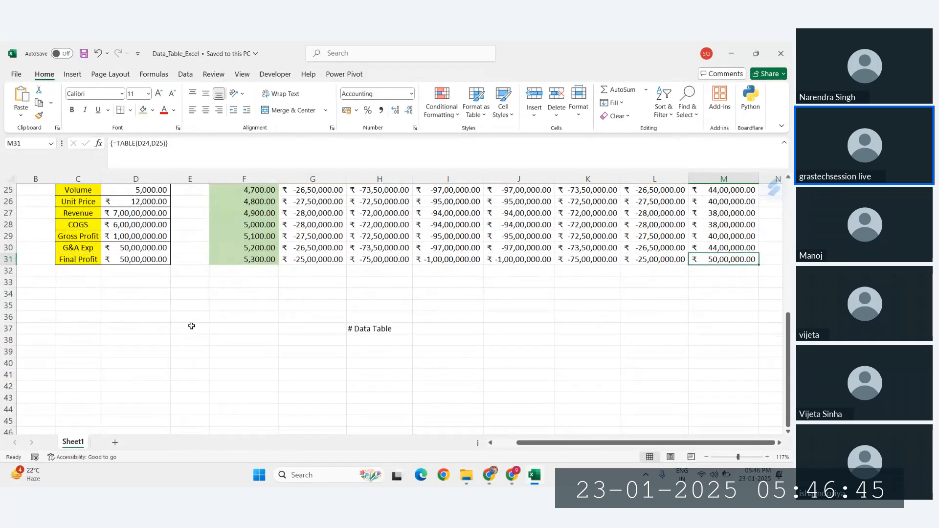
scroll(191, 326, down, 2)
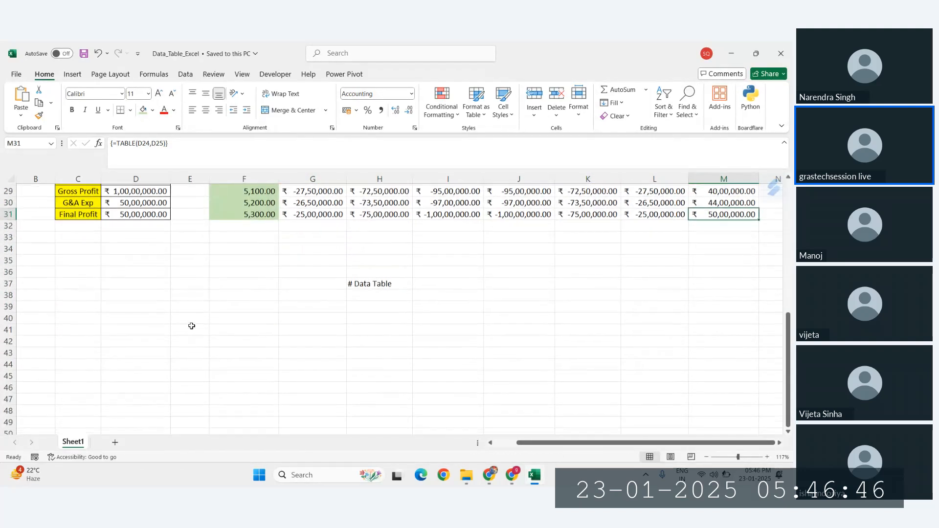
click(122, 316)
scroll(122, 316, up, 3)
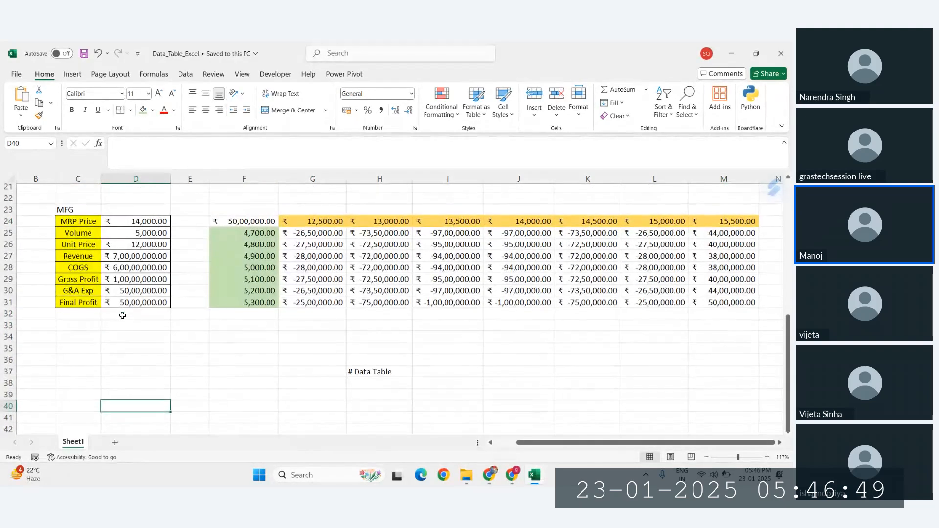
drag(78, 240, 748, 317)
scroll(475, 343, up, 10)
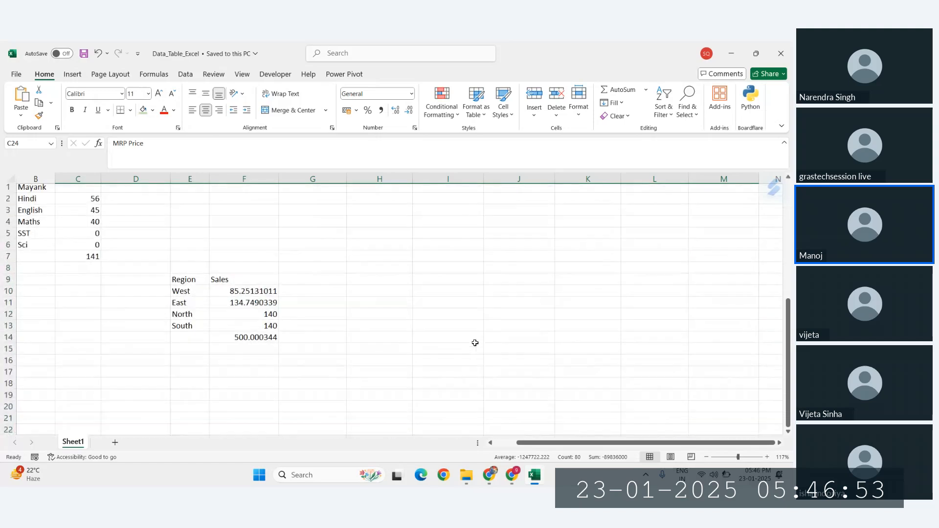
scroll(294, 308, left, 2)
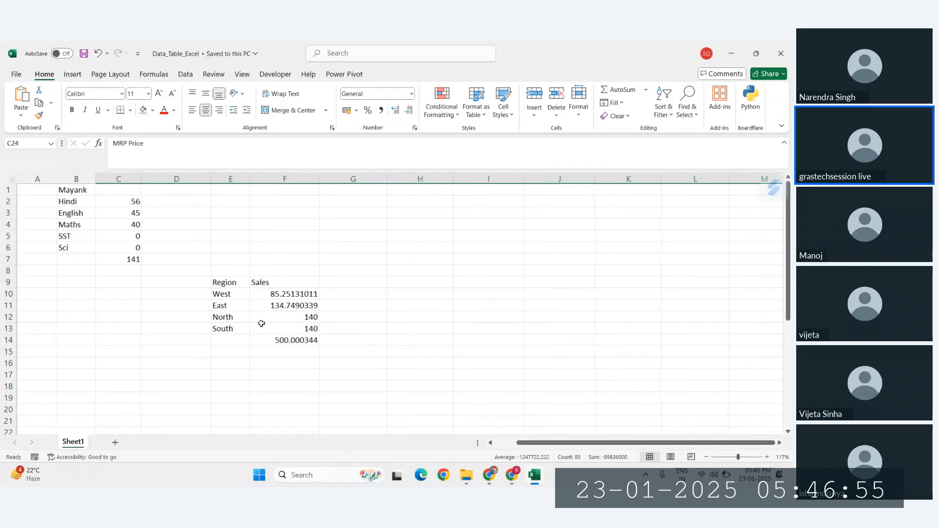
scroll(260, 324, down, 5)
click(401, 325)
scroll(401, 324, down, 3)
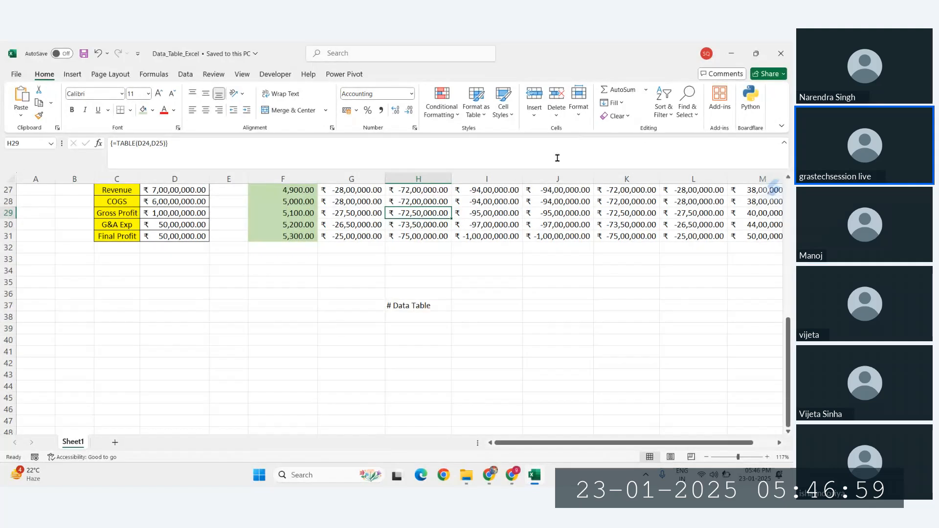
click(333, 331)
click(255, 352)
scroll(256, 352, down, 2)
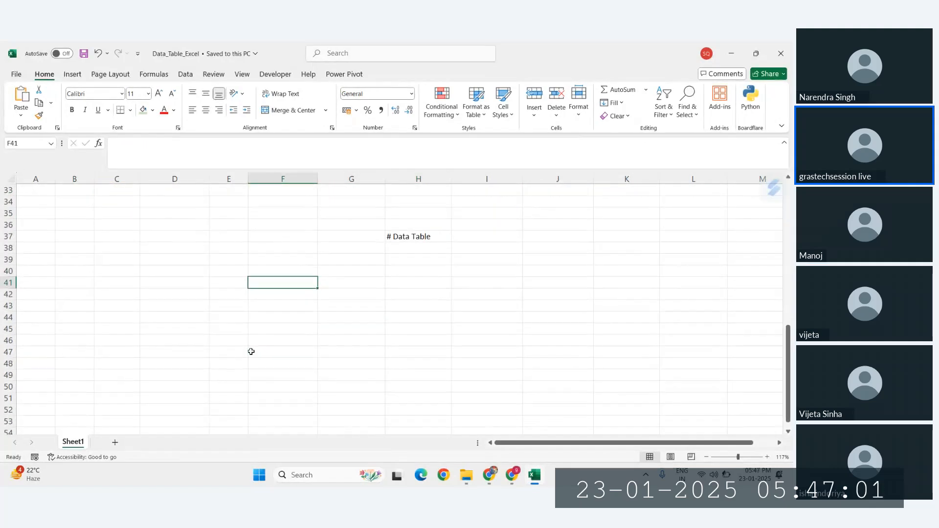
click(333, 400)
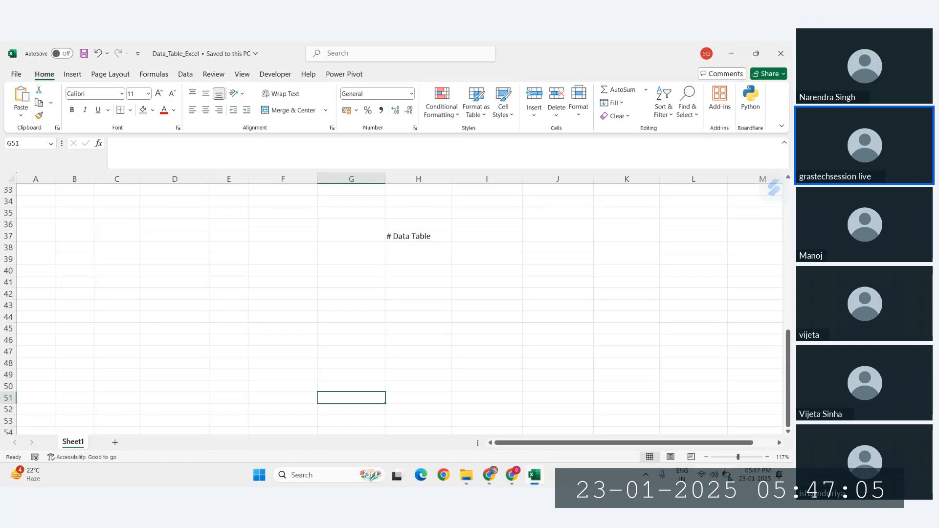
click(727, 476)
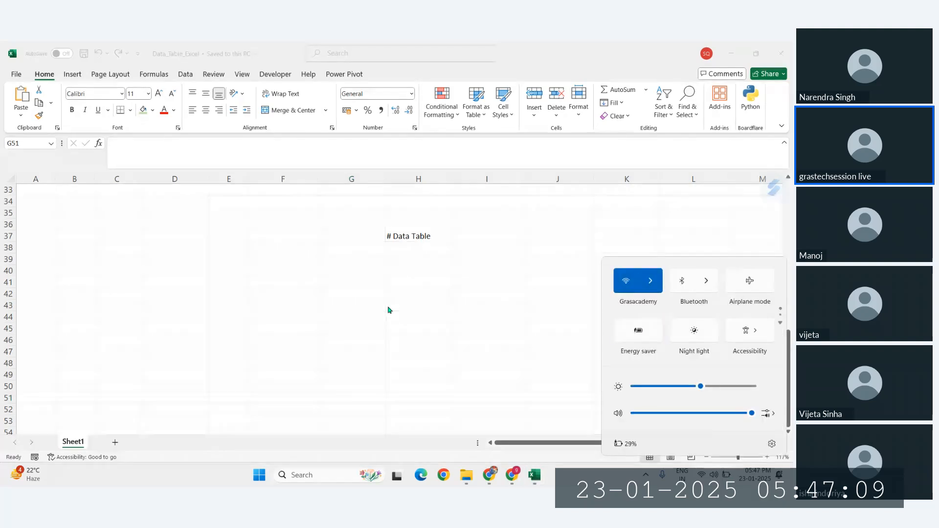
click(257, 259)
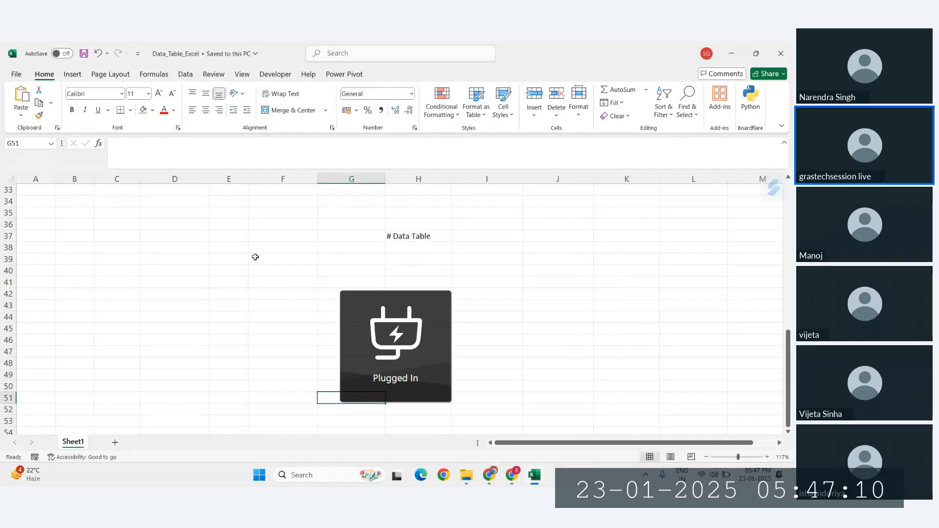
click(216, 321)
click(166, 304)
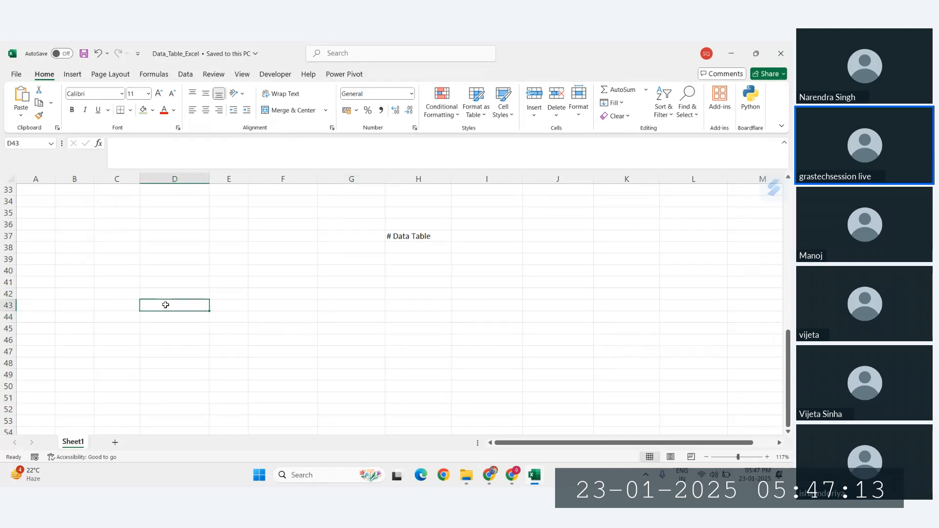
Review the MFG figures, the two-variable data table and the What-If Analysis options
scroll(149, 307, up, 8)
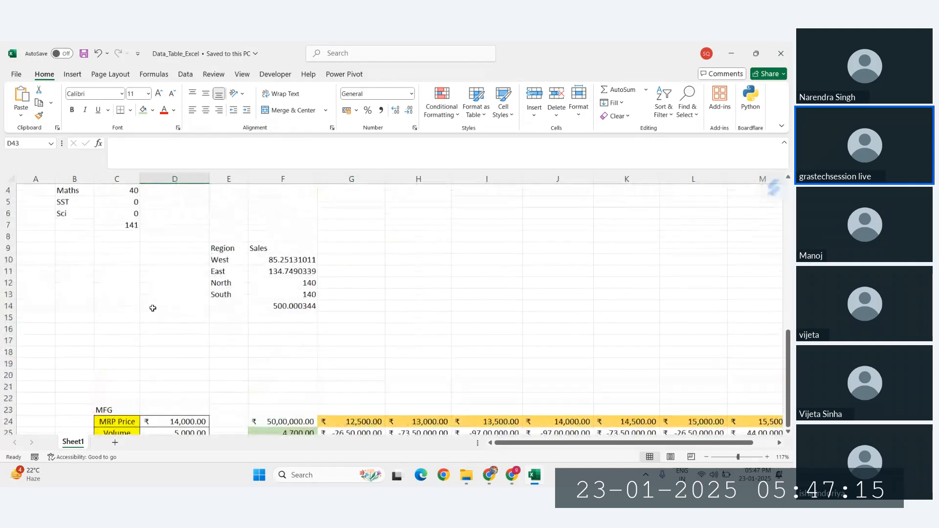
scroll(293, 313, down, 3)
drag(174, 271, 631, 317)
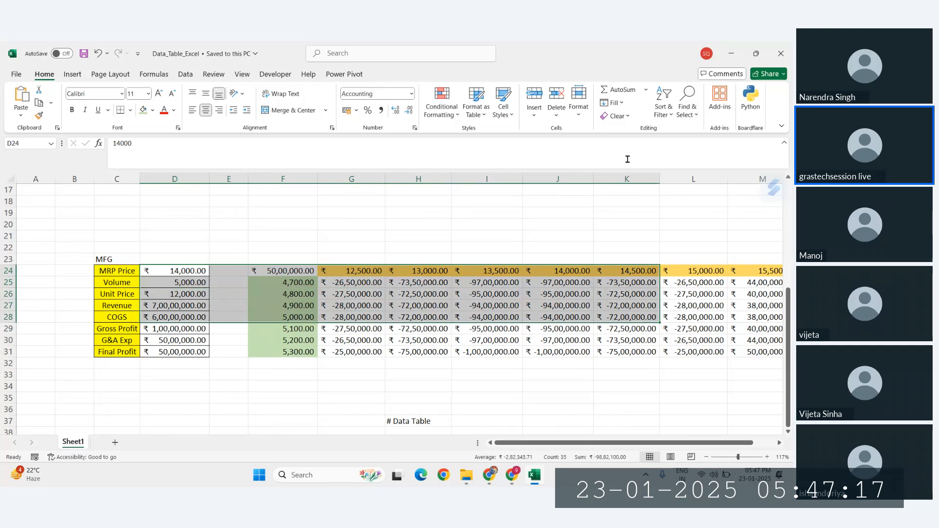
click(185, 74)
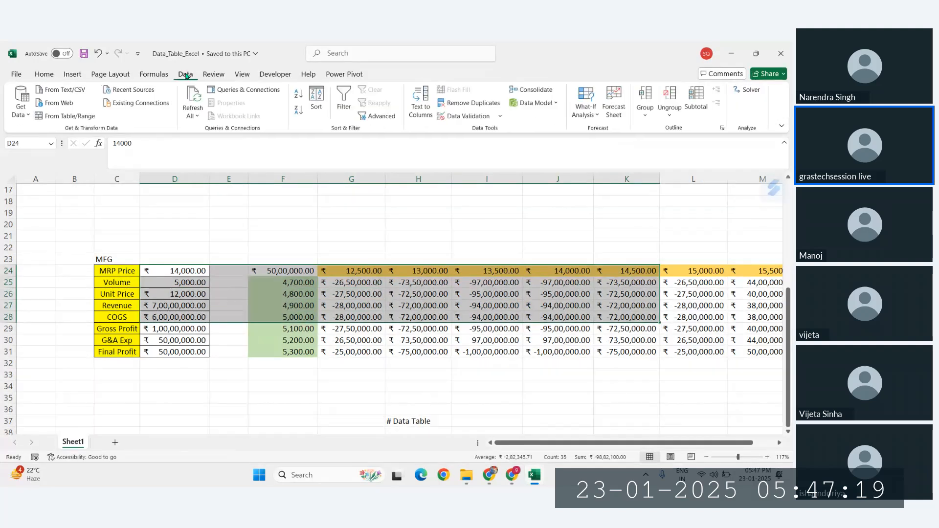
click(585, 105)
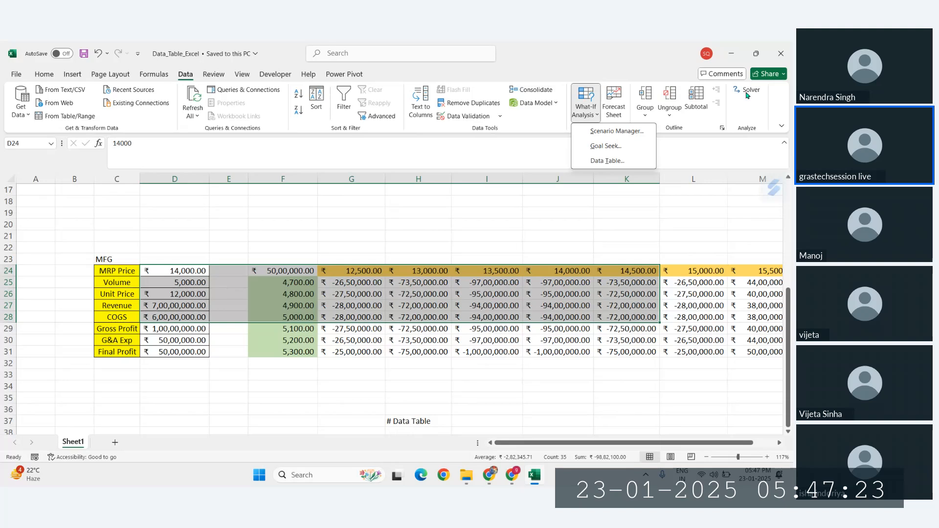
click(416, 306)
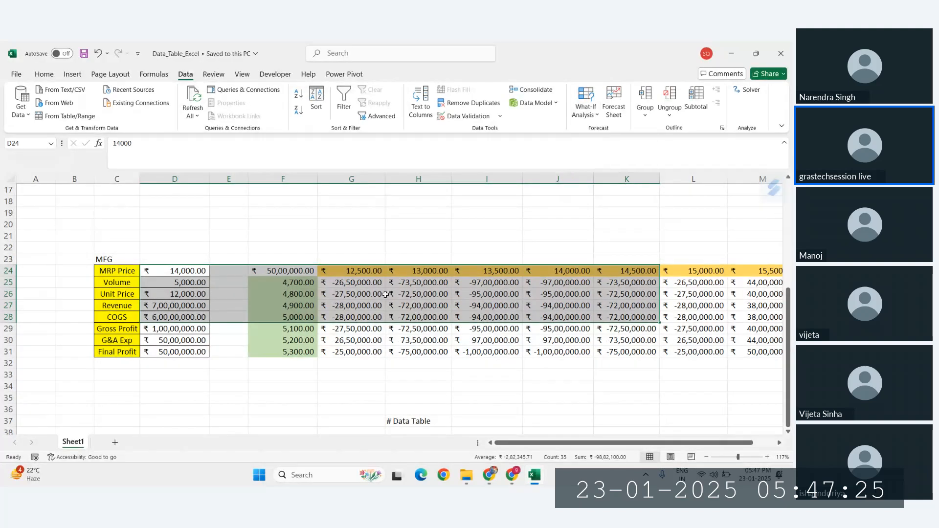
drag(343, 283, 736, 348)
click(735, 372)
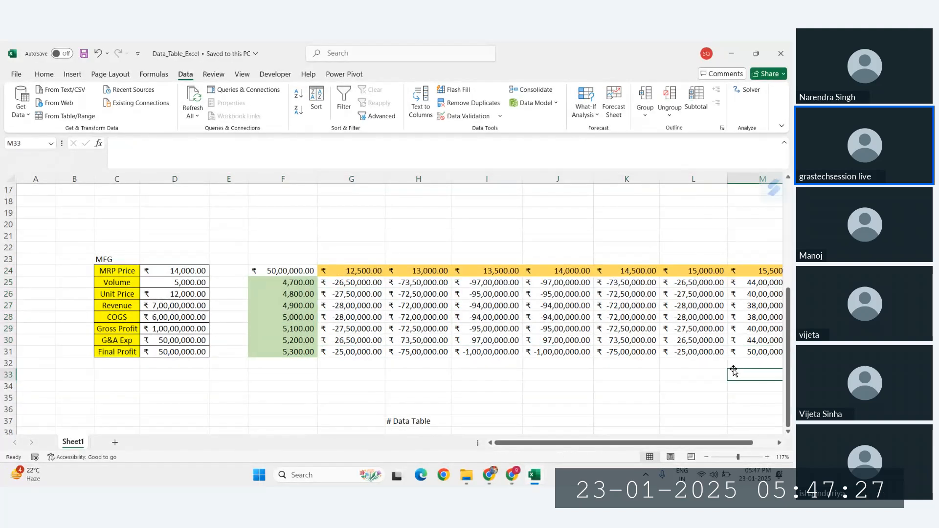
scroll(571, 330, down, 2)
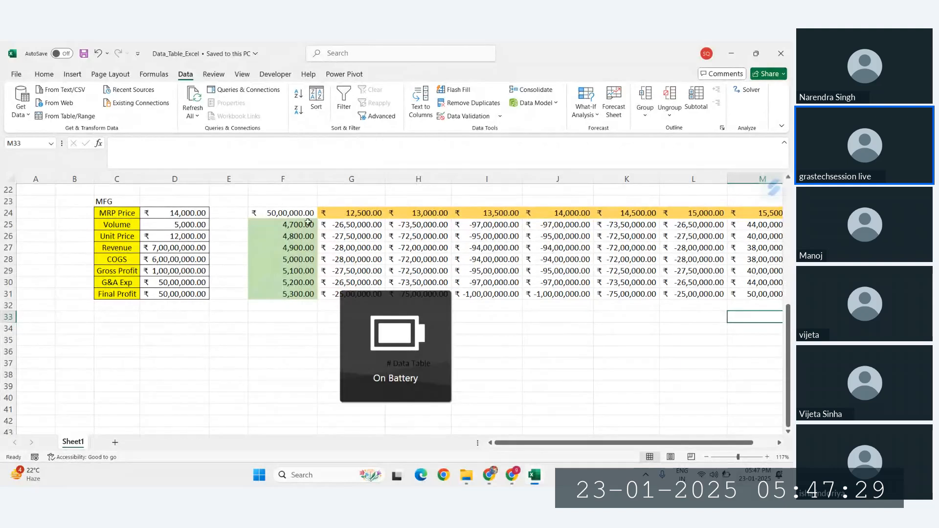
Start a new heading in cell E44, below the "# Data Table" note, with a # sign
click(306, 385)
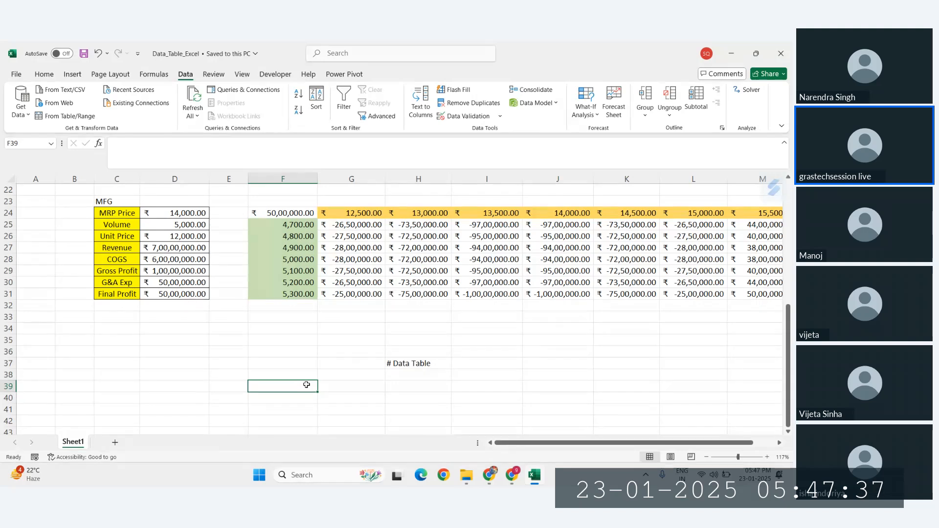
scroll(253, 370, down, 5)
click(243, 279)
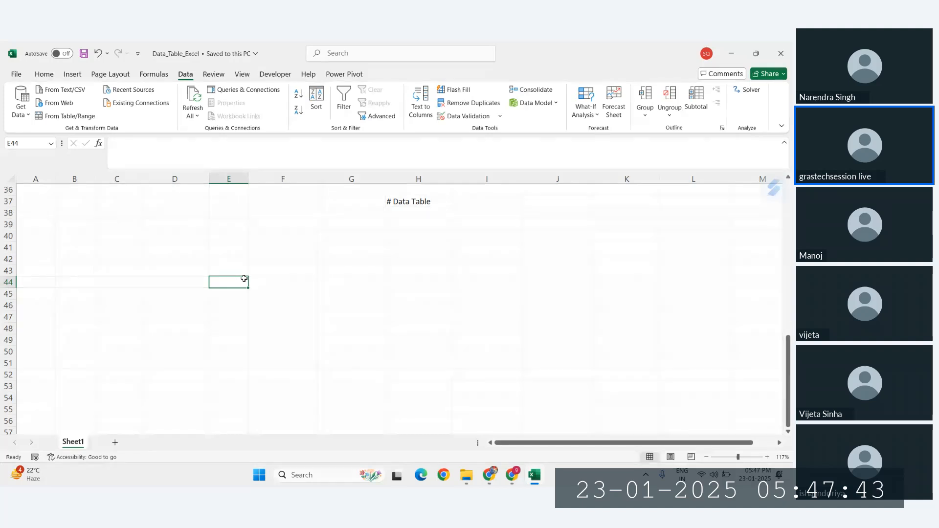
text(#)
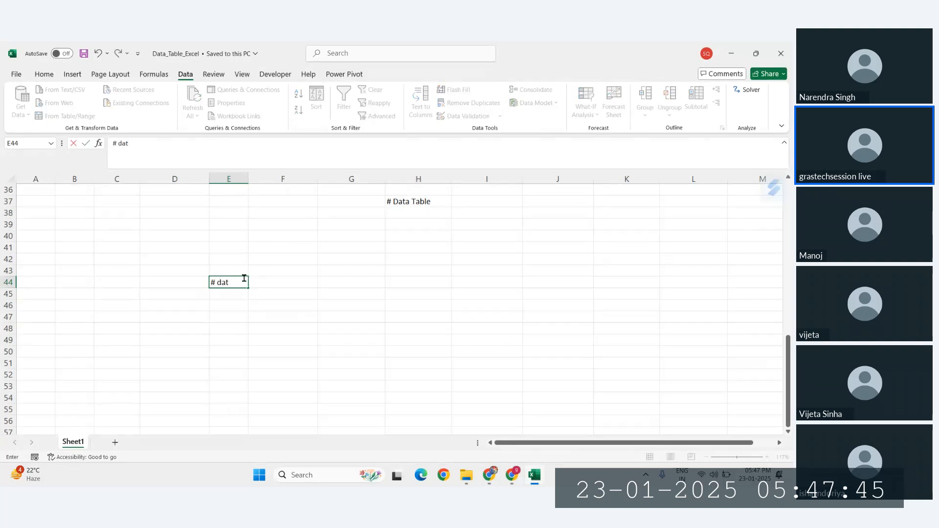
text( dat)
key(BackSpace)
key(BackSpace)
key(BackSpace)
click(280, 316)
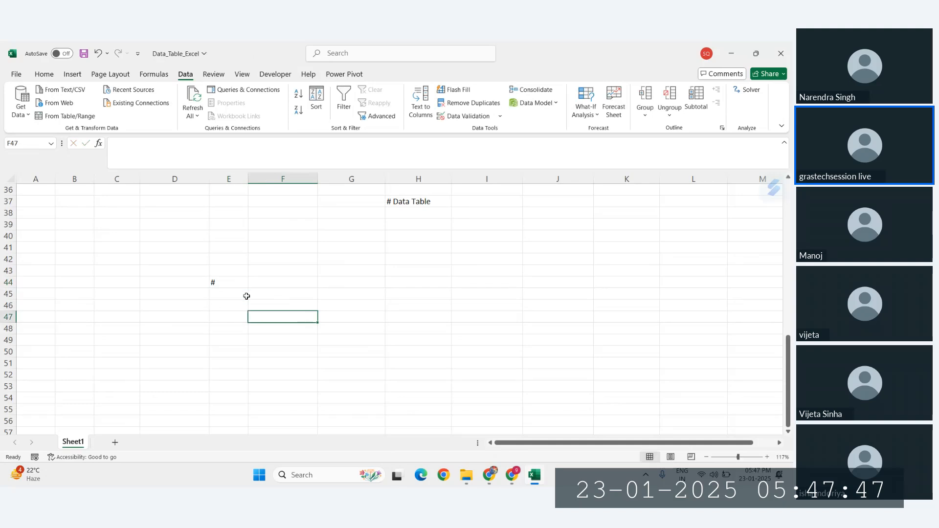
Complete the heading in E44 as "# Database Functions" and auto-fit column E to its text
click(228, 285)
scroll(228, 285, up, 4)
double_click(228, 285)
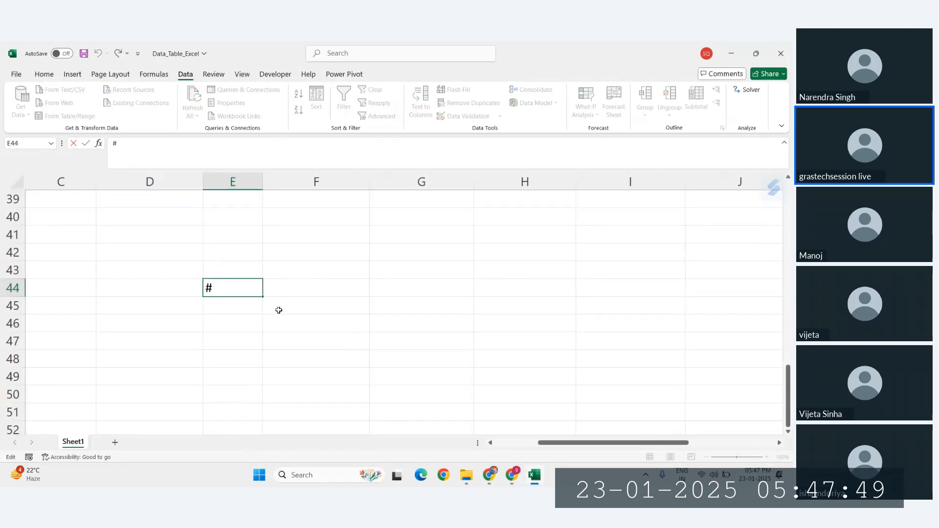
text(Database)
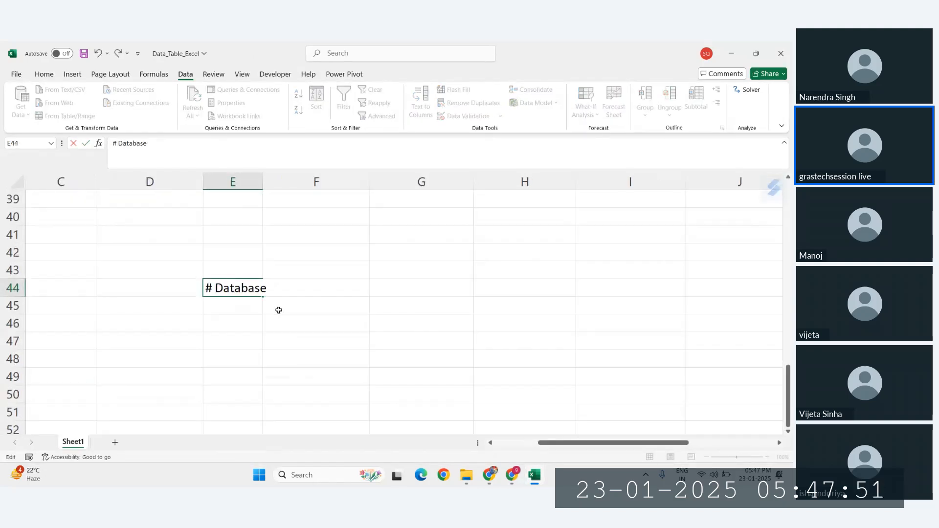
text( Func)
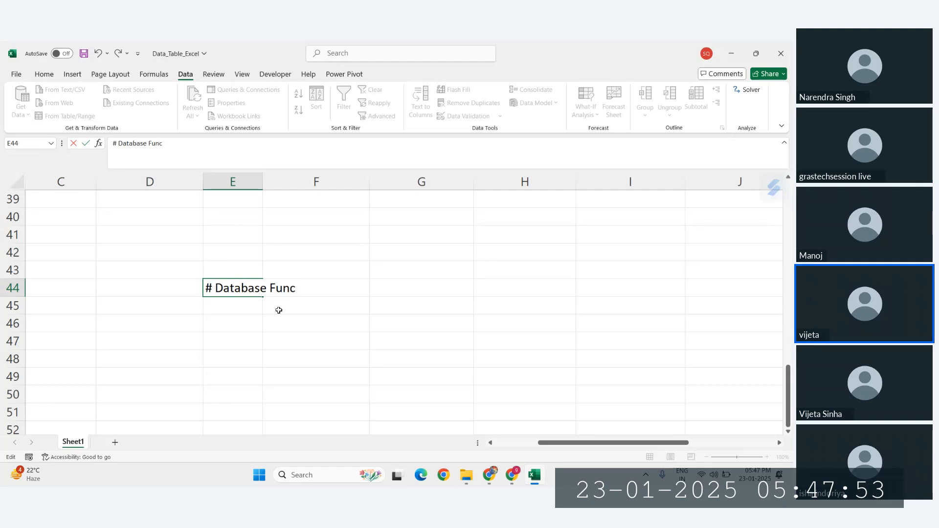
text(tions)
key(Return)
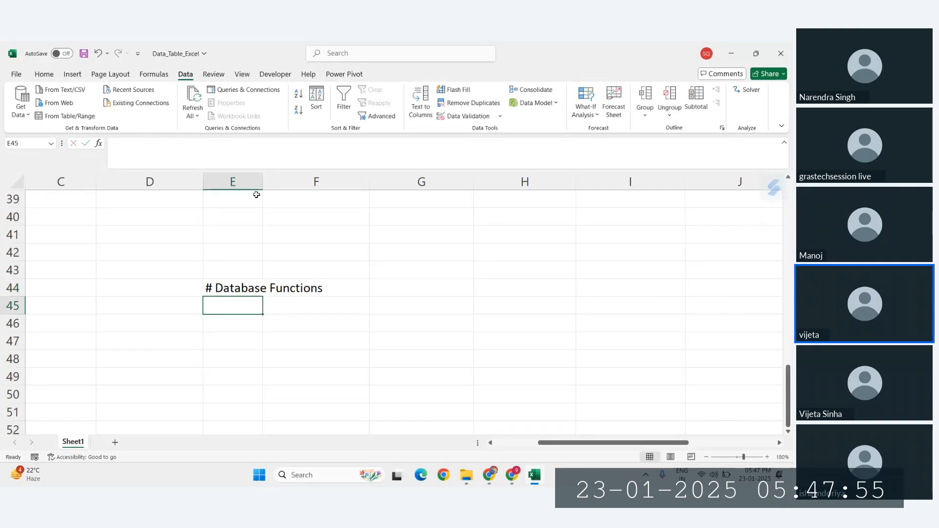
double_click(263, 181)
Look over the sheet from the new heading back up to the data table in F24:M31
scroll(330, 283, up, 4)
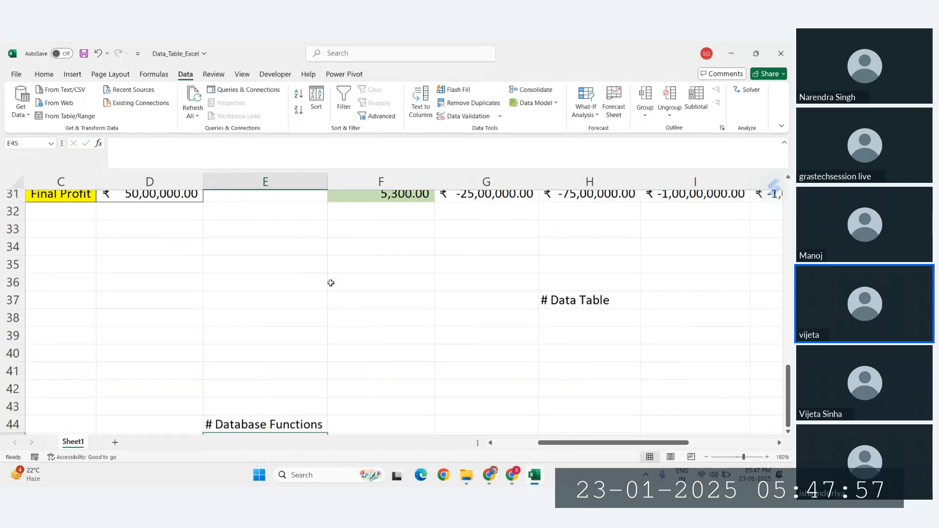
scroll(330, 283, down, 5)
drag(171, 355, 513, 306)
scroll(513, 306, down, 8)
scroll(514, 306, right, 2)
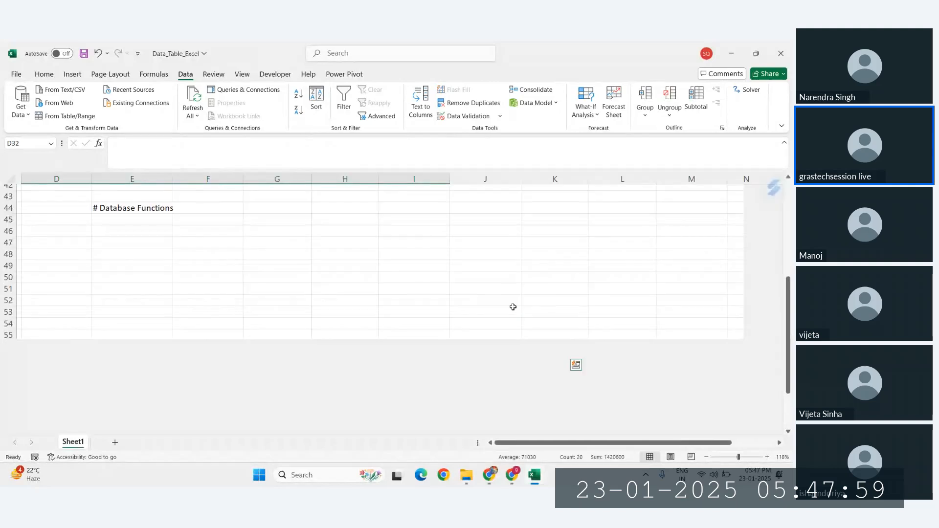
scroll(514, 306, up, 14)
scroll(417, 305, down, 4)
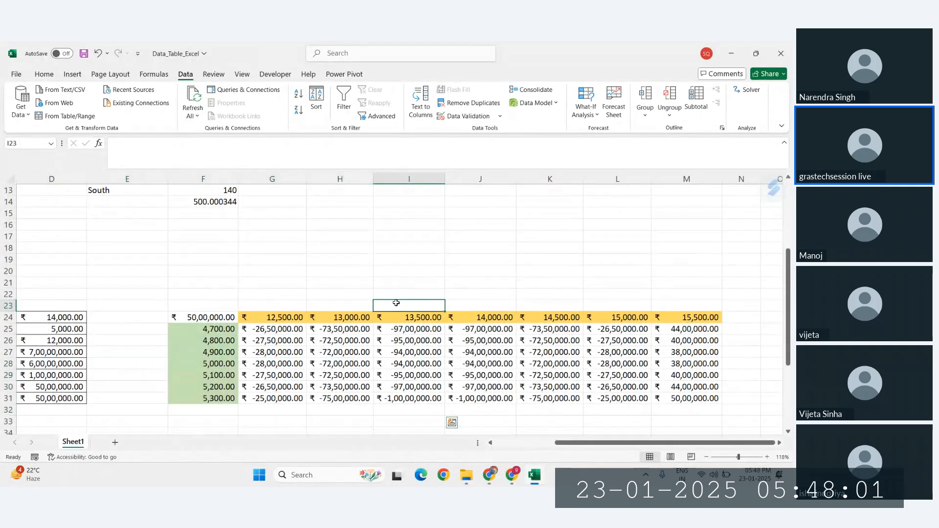
click(401, 304)
drag(226, 314, 585, 381)
click(655, 372)
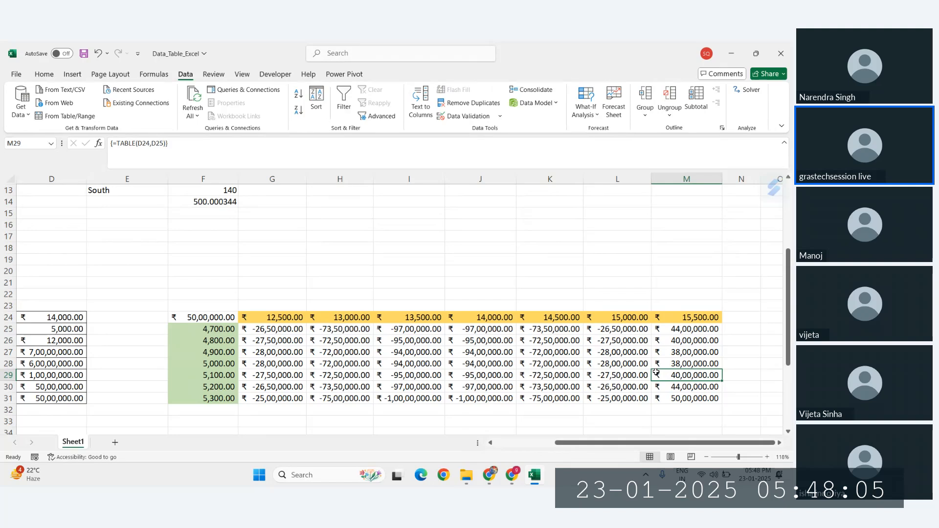
Examine the data table's formula cell, price row and volume column alongside the MFG input figures
scroll(578, 364, left, 1)
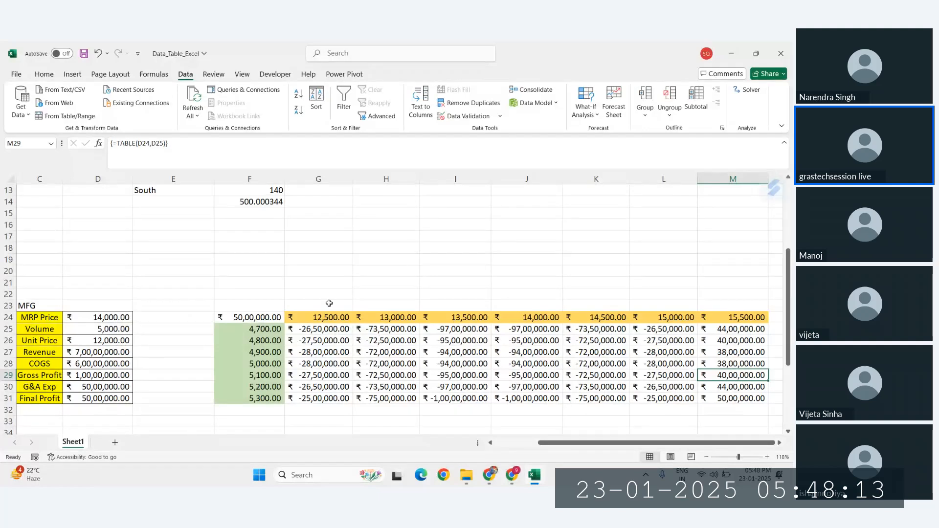
scroll(329, 303, down, 2)
drag(220, 293, 400, 326)
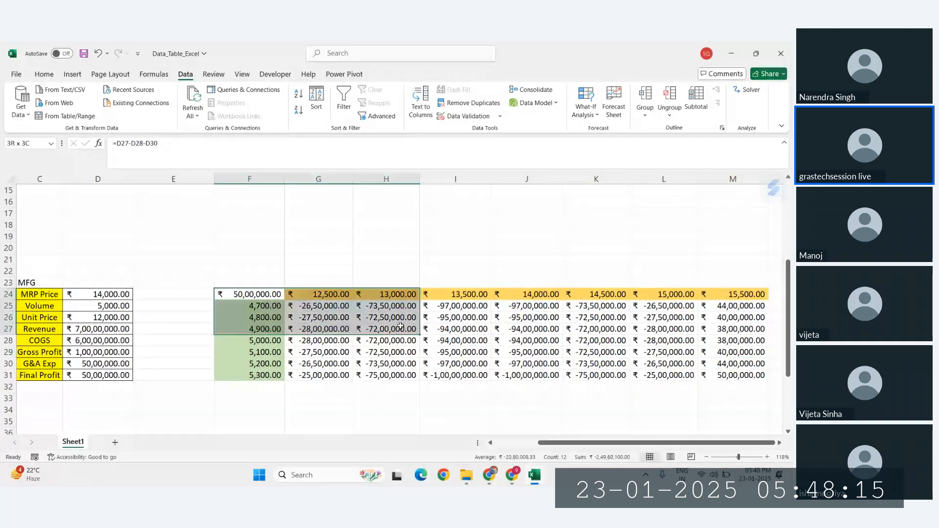
click(605, 352)
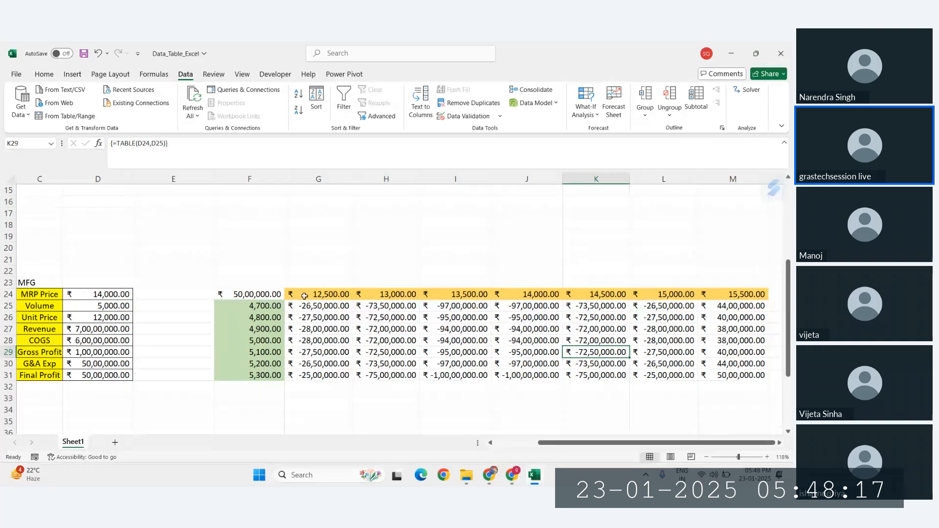
drag(244, 294, 459, 329)
click(597, 340)
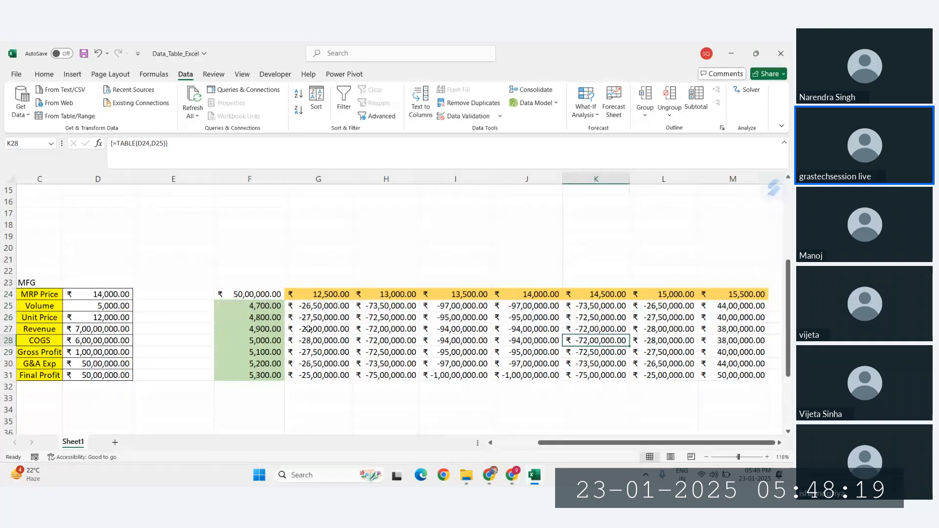
drag(247, 294, 596, 341)
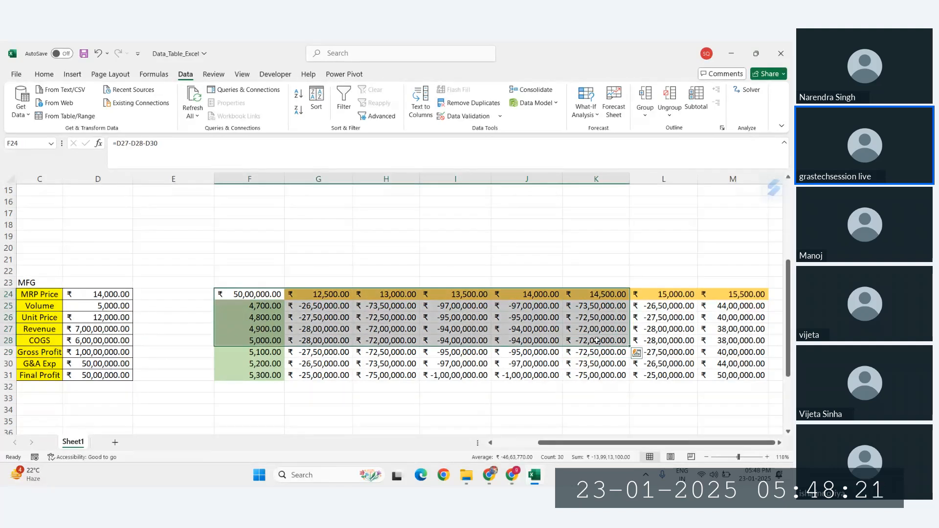
drag(27, 306, 101, 352)
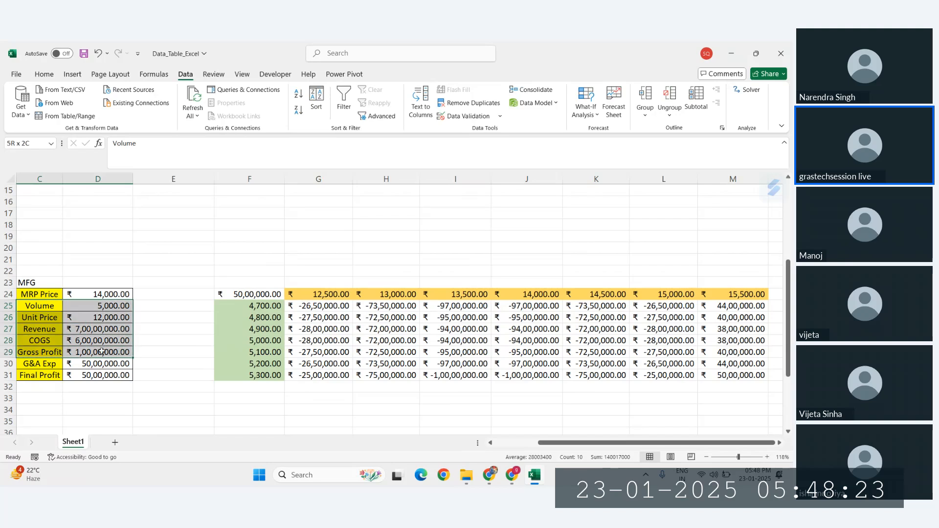
drag(247, 294, 528, 340)
Switch to Chrome and show the already open GeeksforGeeks article on data tables in Excel
mouse_move(495, 477)
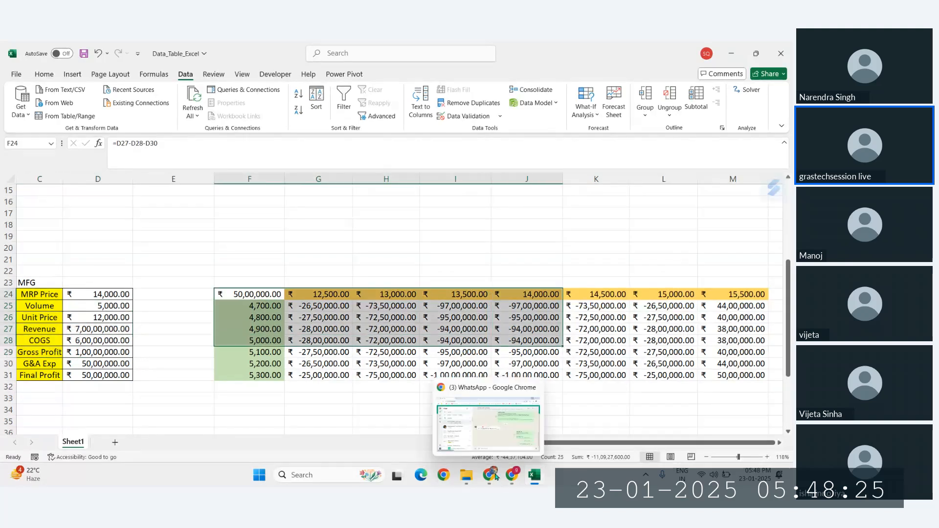
click(498, 446)
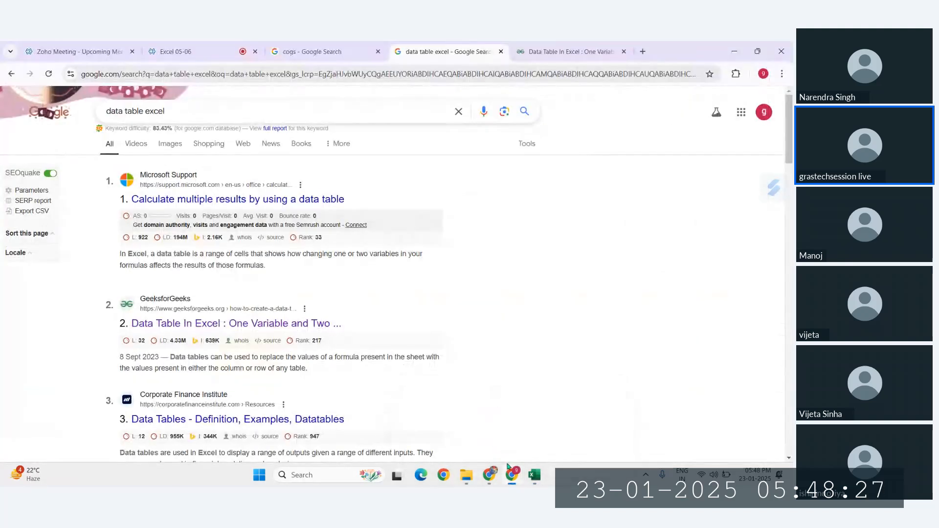
click(569, 53)
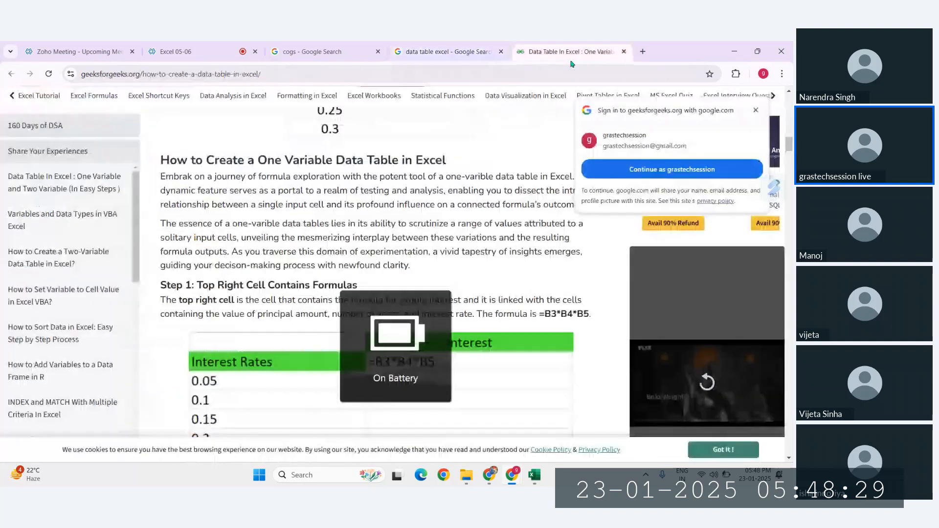
Search the web for "financial modelling excel for which job profile"
click(528, 71)
text(f)
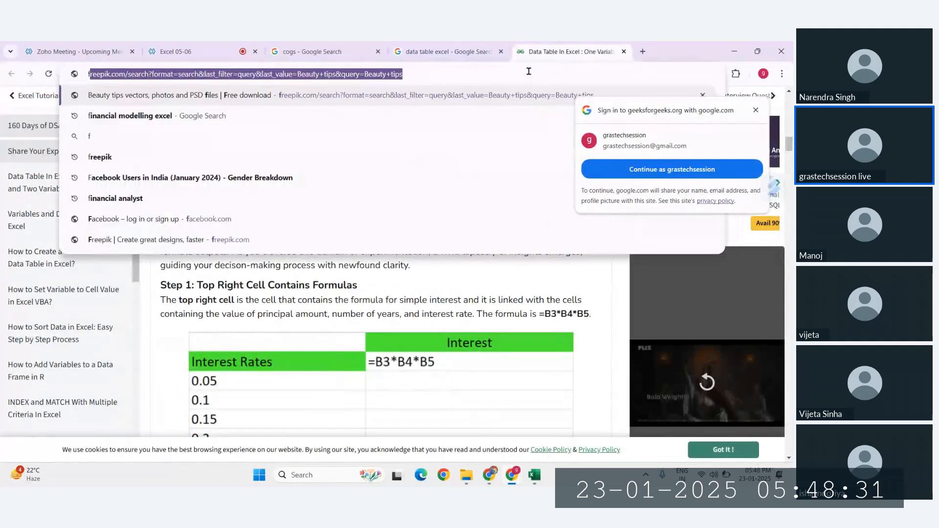
text(inn)
key(BackSpace)
key(BackSpace)
key(BackSpace)
key(BackSpace)
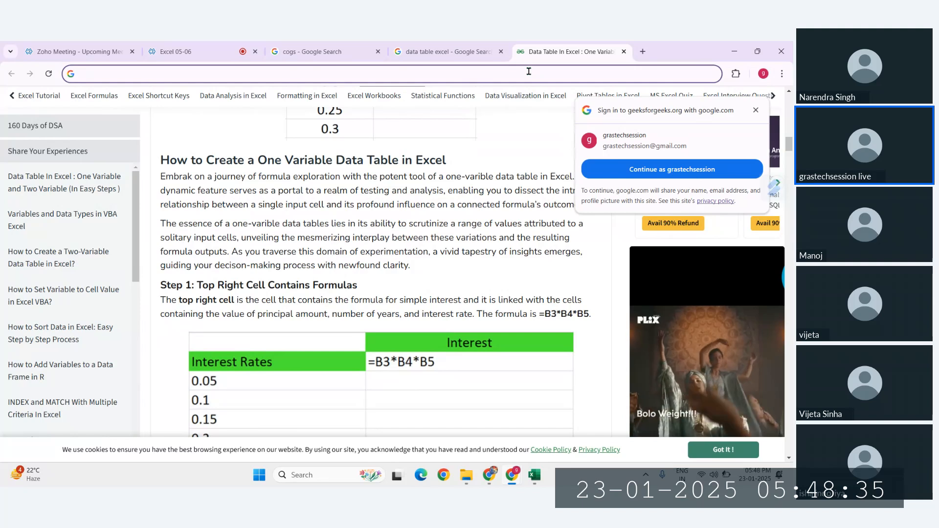
text(financial )
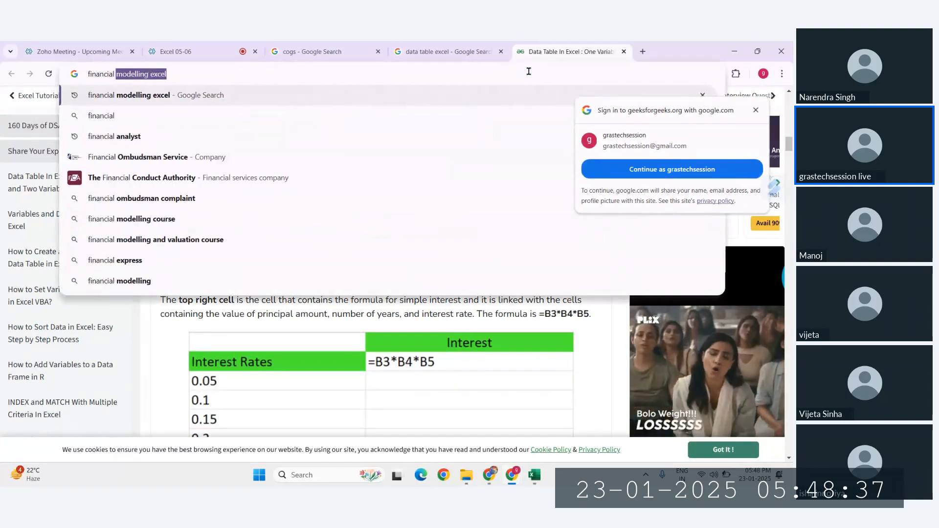
text(modelling excel)
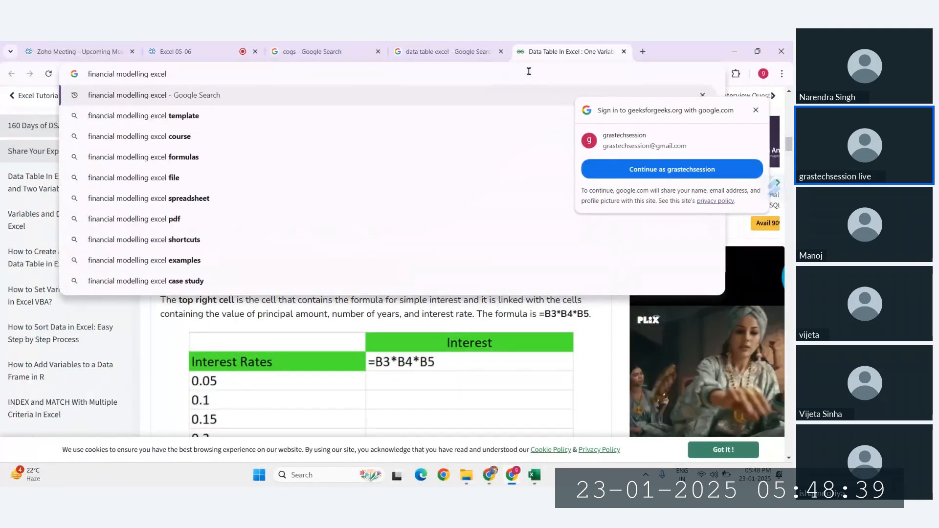
text( for )
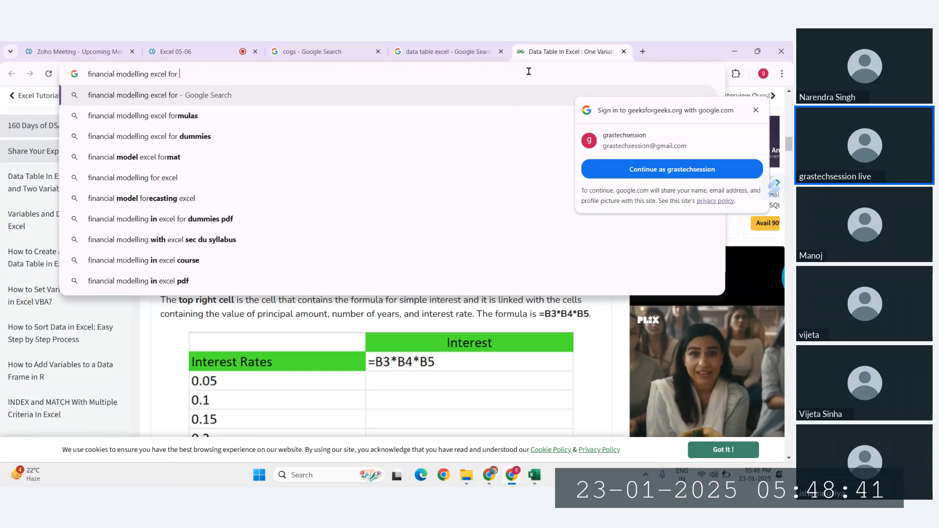
text(which)
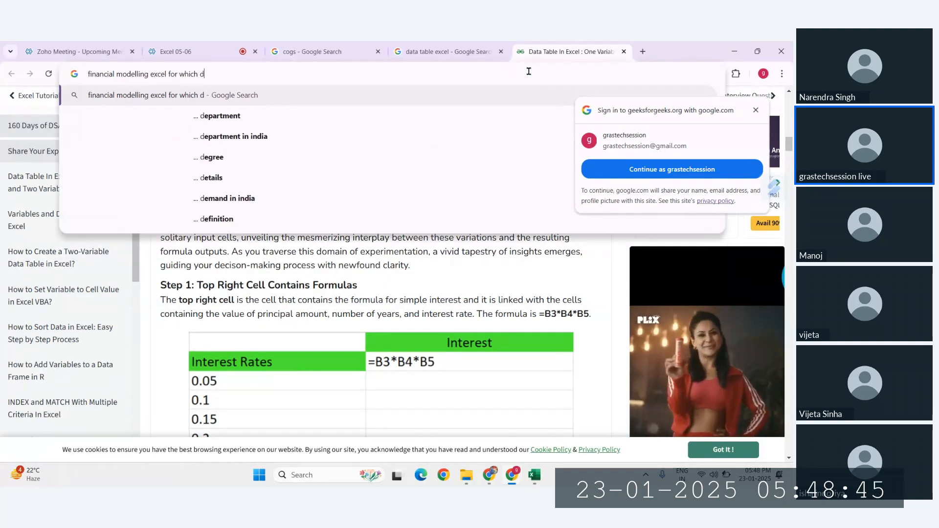
text( job )
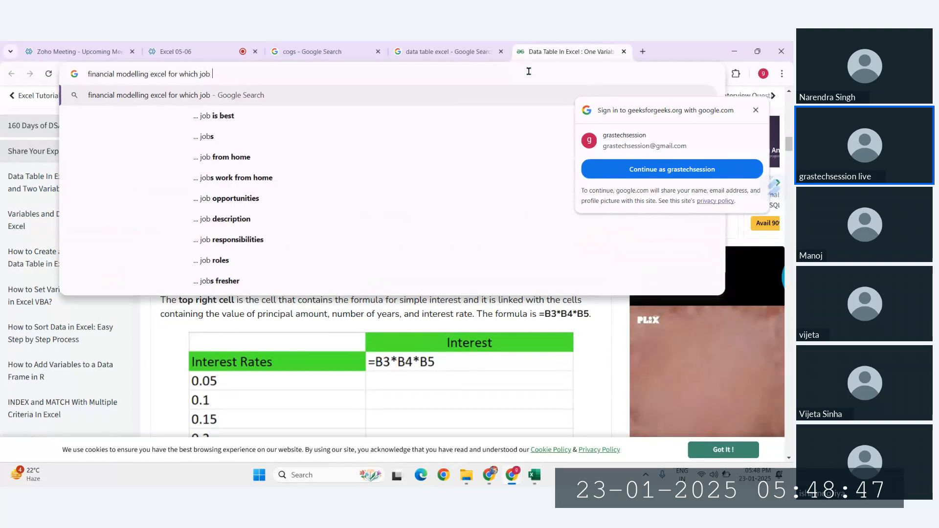
text(profile)
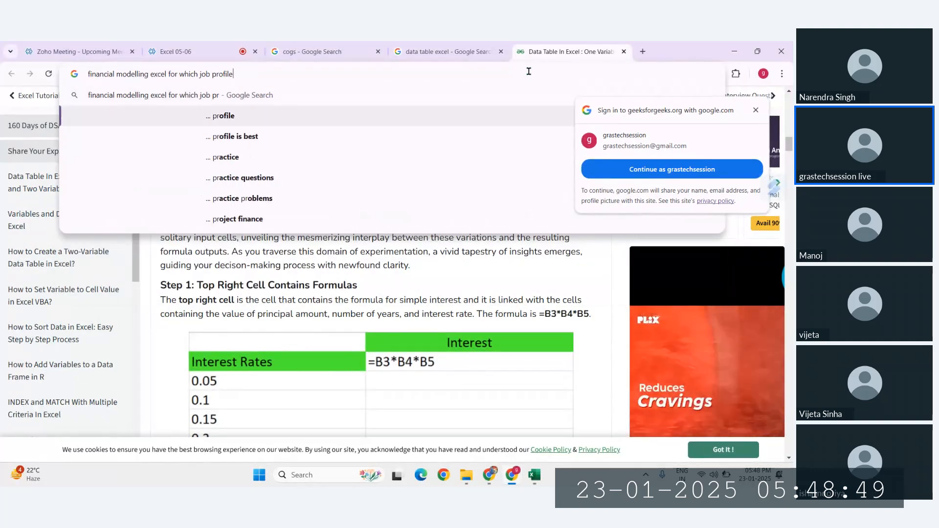
key(Return)
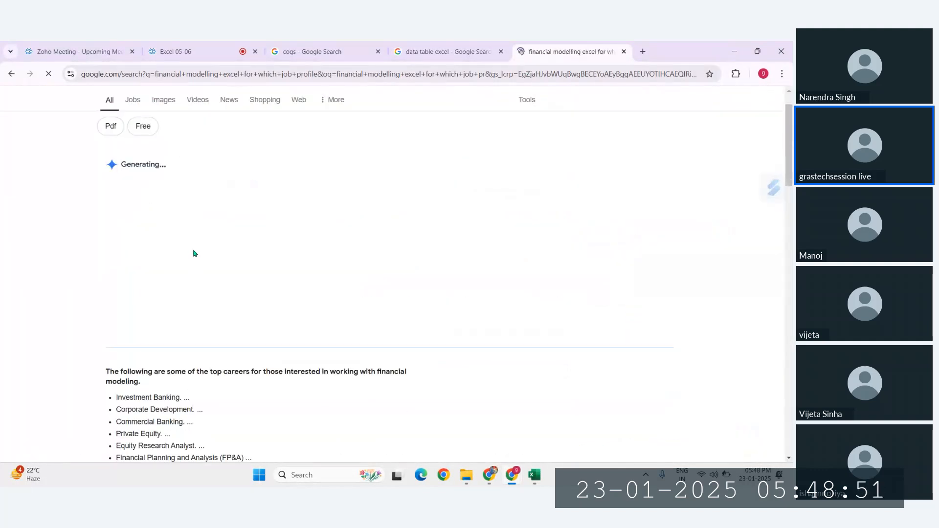
Examine the search results on financial modelling careers and expand the AI overview to read the full list of job profiles
scroll(147, 299, down, 5)
scroll(132, 284, down, 1)
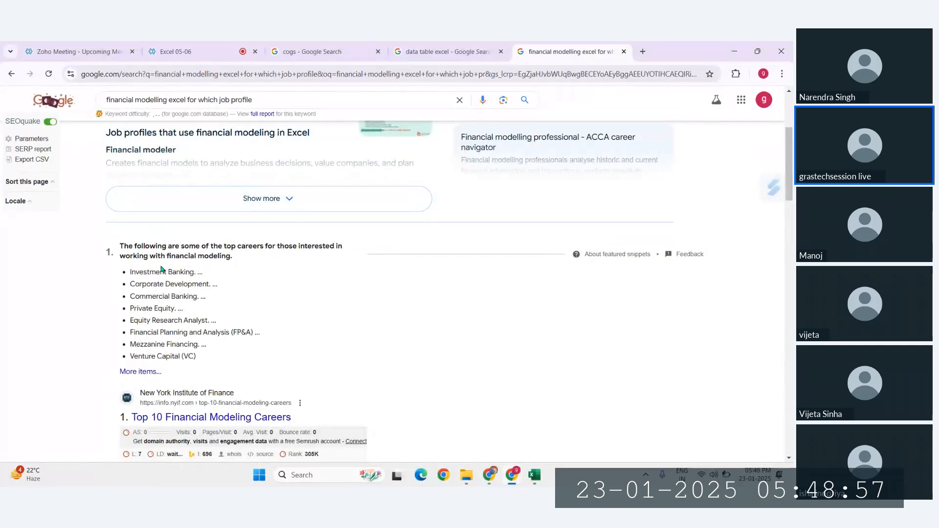
scroll(163, 269, up, 2)
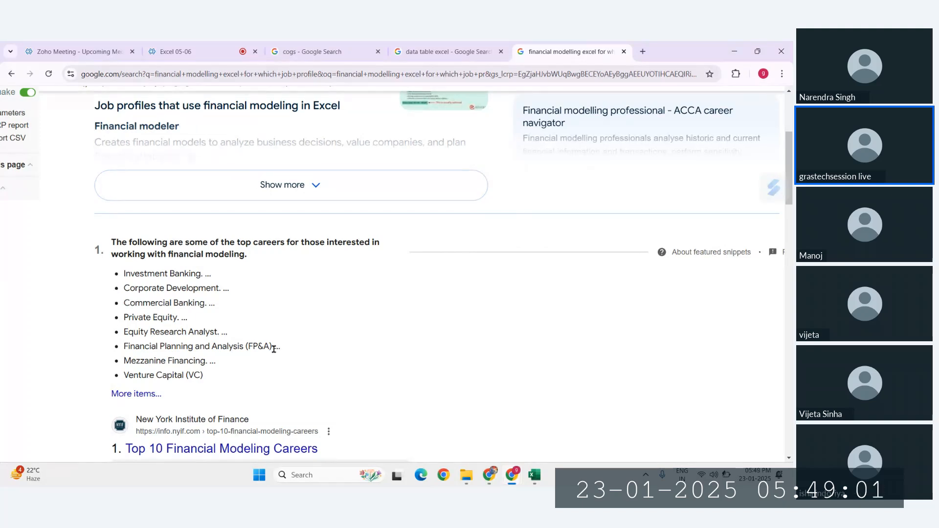
scroll(188, 356, up, 4)
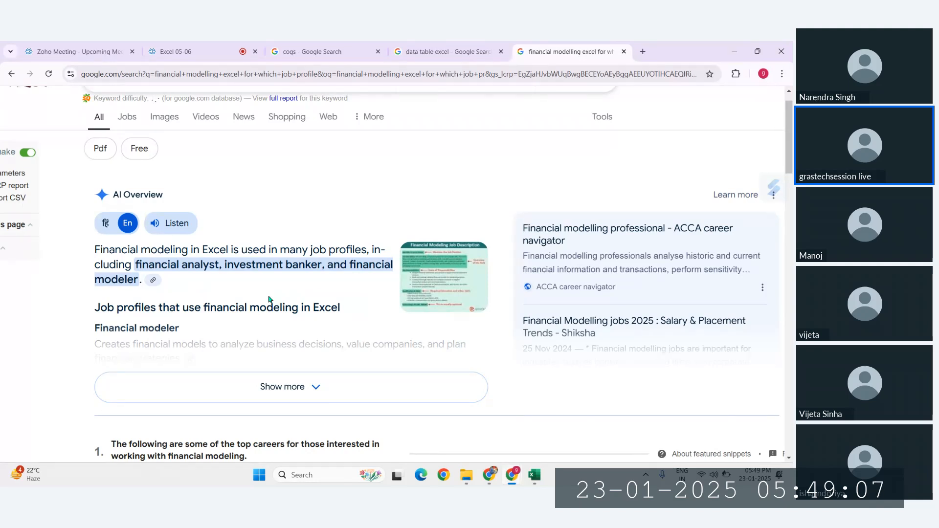
scroll(340, 333, down, 1)
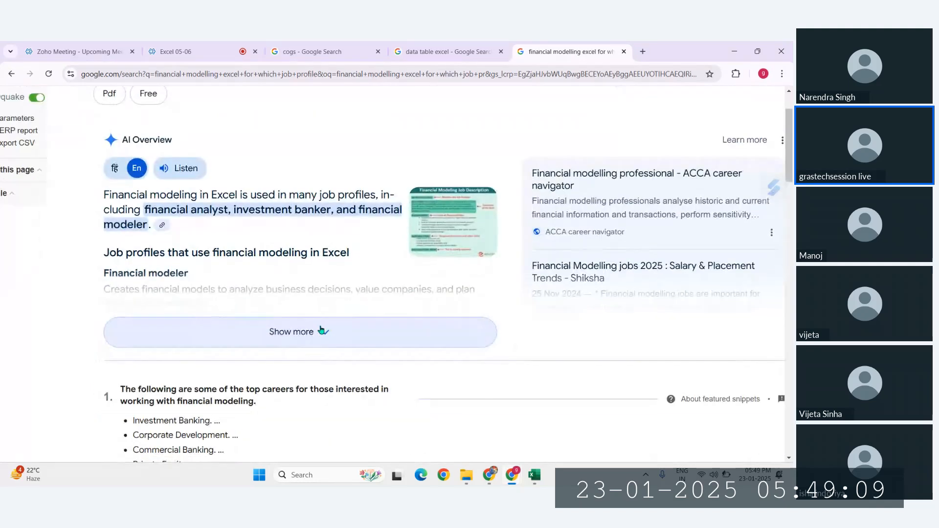
click(319, 330)
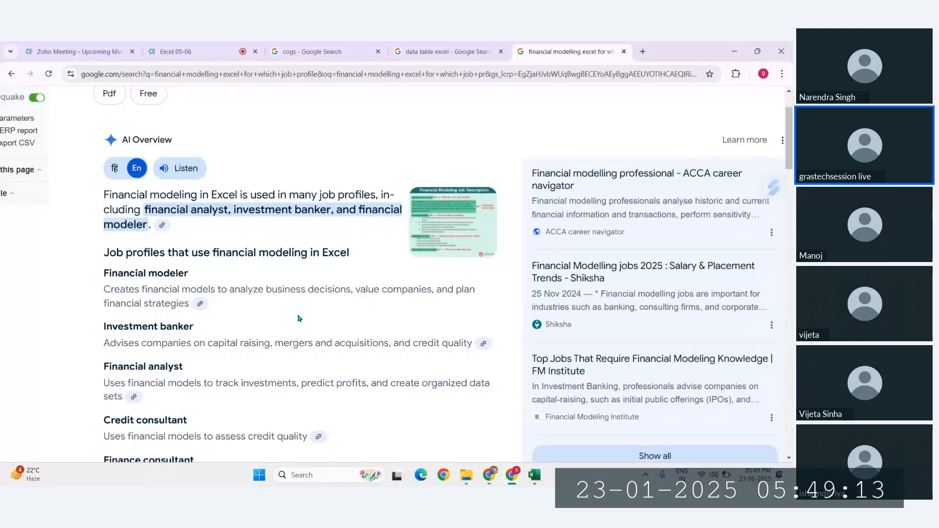
scroll(299, 325, down, 1)
key(ctrl+minus)
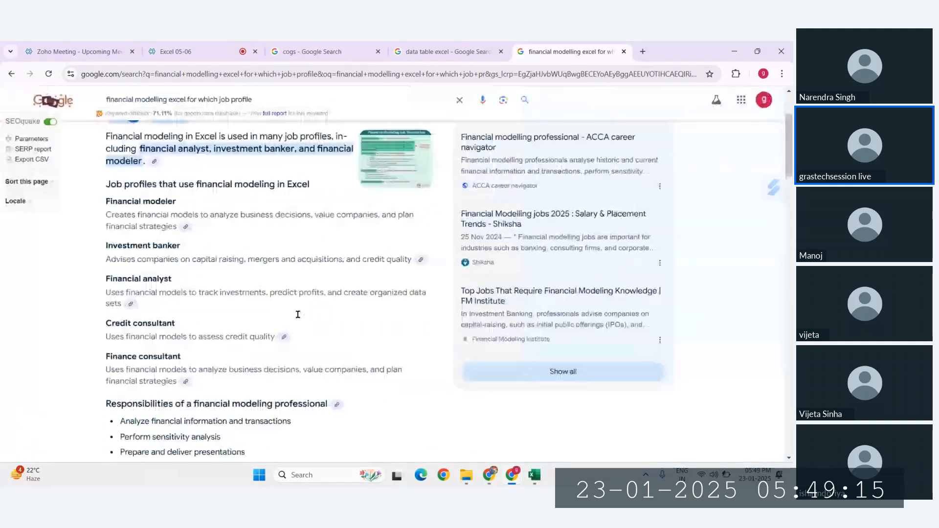
Switch to the Data_Table_Excel workbook in Excel and look through the whole list of financial functions without inserting one
mouse_move(534, 475)
click(544, 444)
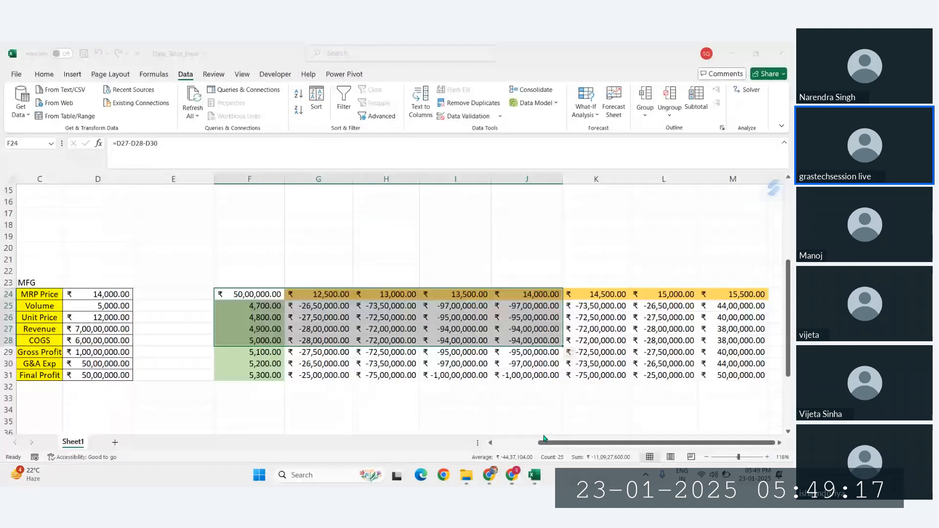
click(154, 75)
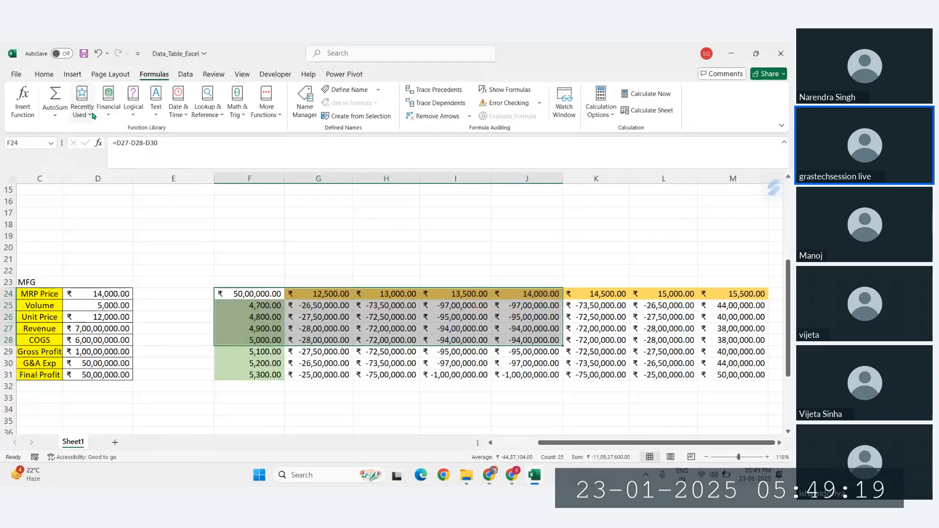
click(108, 105)
scroll(131, 266, down, 10)
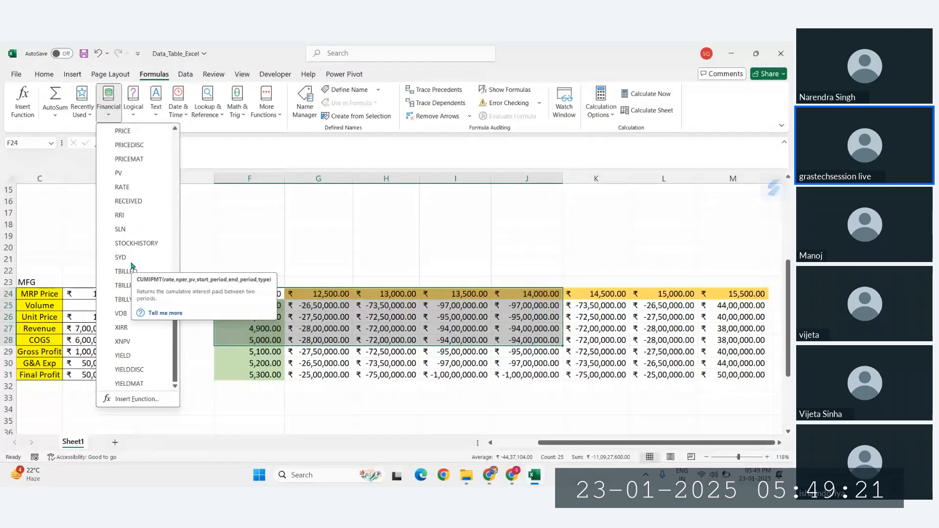
scroll(131, 266, up, 10)
scroll(131, 249, down, 8)
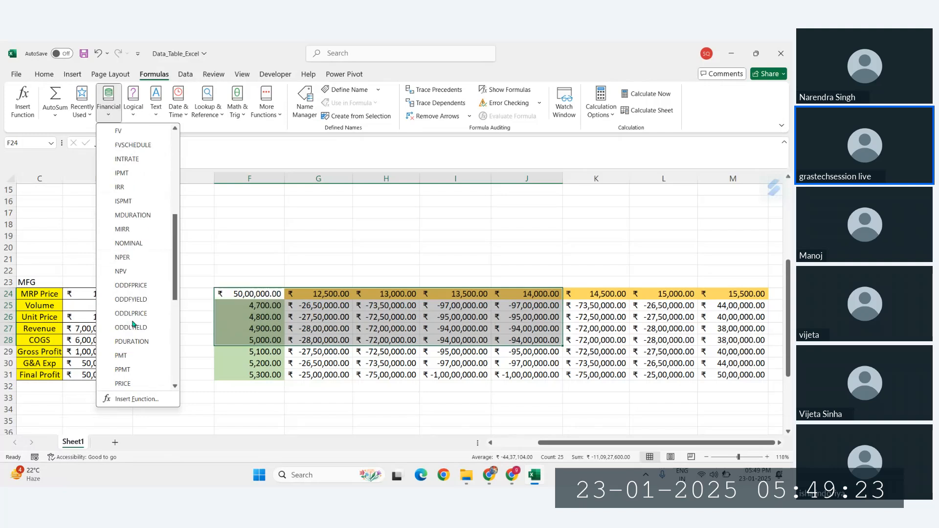
scroll(129, 178, up, 1)
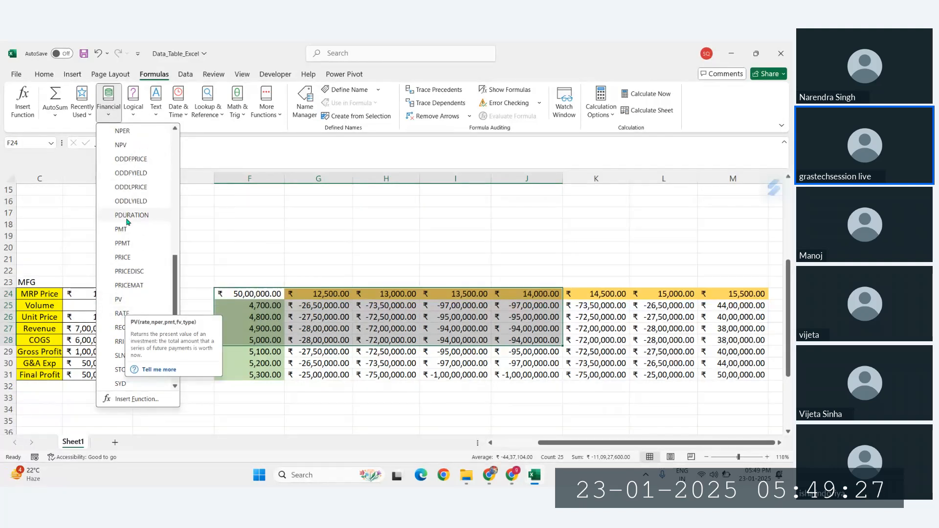
scroll(126, 218, up, 1)
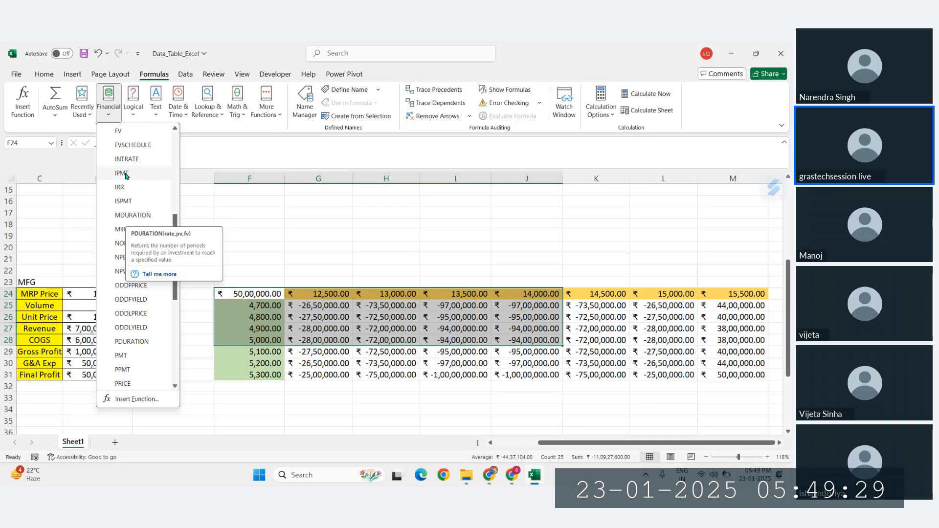
scroll(128, 174, up, 1)
scroll(128, 174, up, 5)
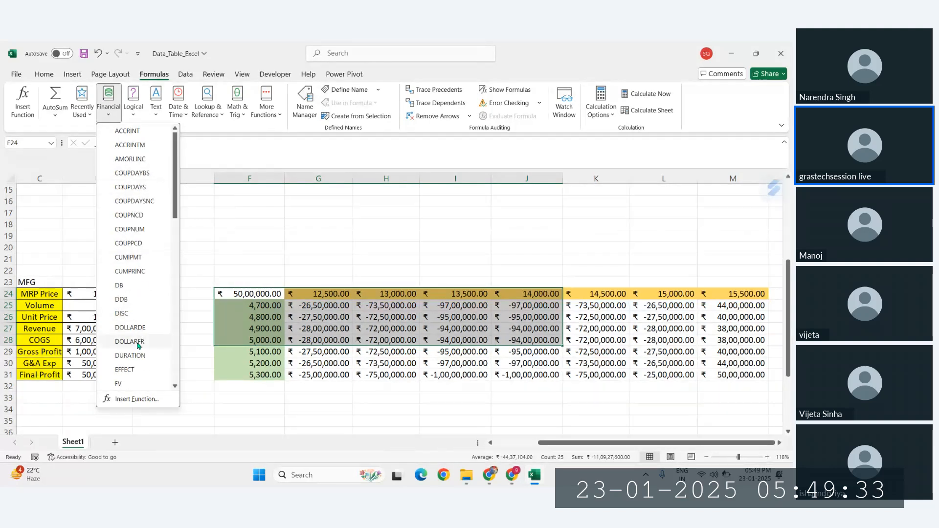
scroll(137, 346, down, 10)
scroll(137, 346, up, 10)
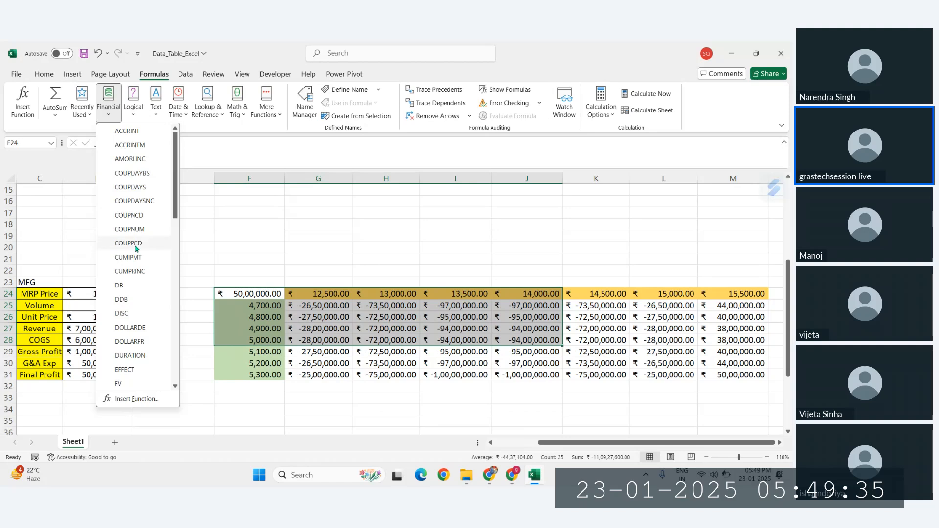
scroll(139, 230, down, 11)
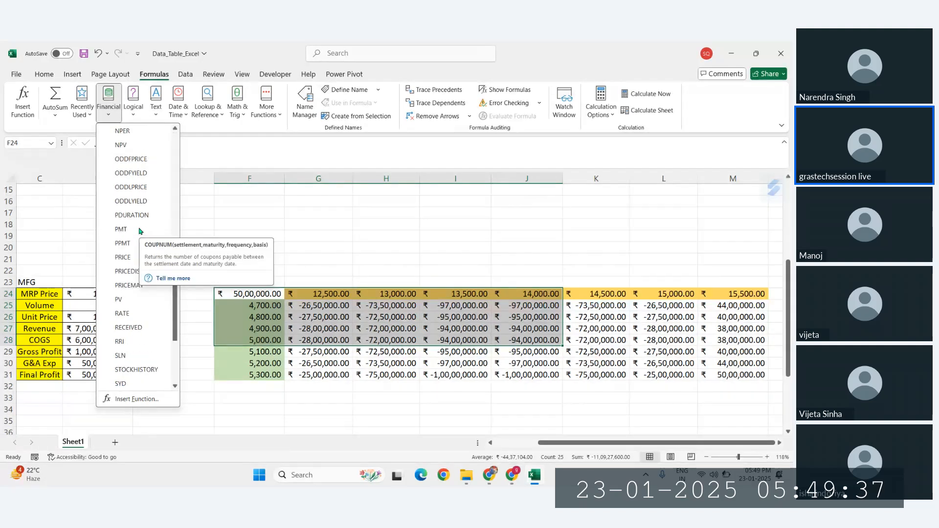
scroll(151, 289, up, 9)
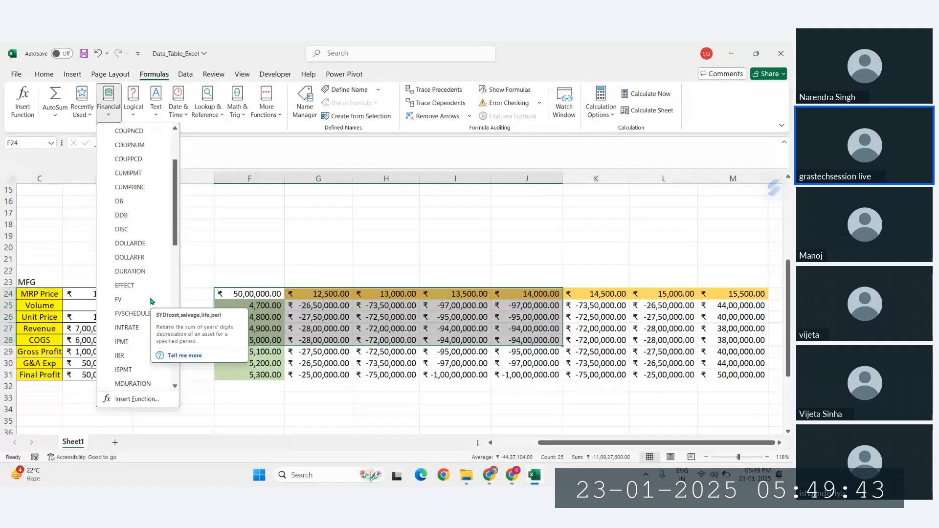
scroll(122, 214, up, 2)
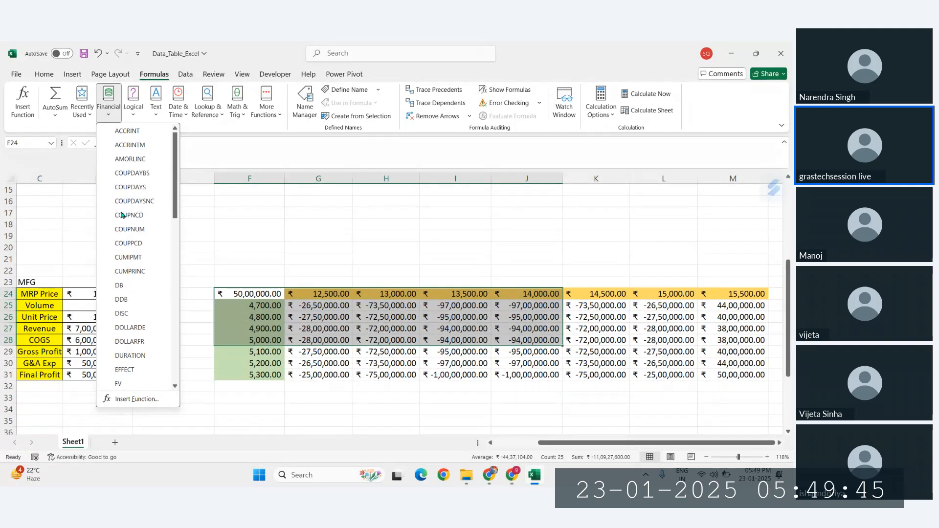
click(276, 236)
Enter the column headers Name, Dept and Salary in F46:H46, below the "# Database Functions" heading
scroll(333, 424, down, 7)
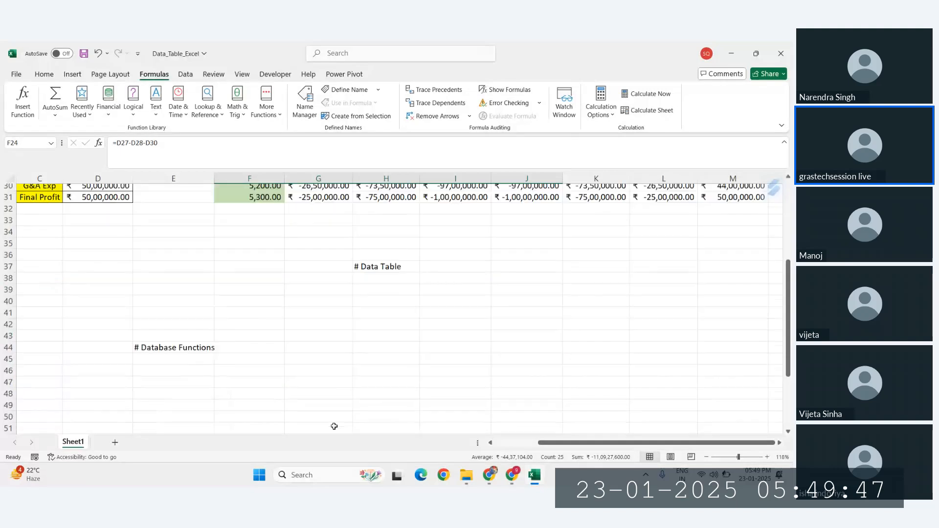
click(165, 278)
click(165, 271)
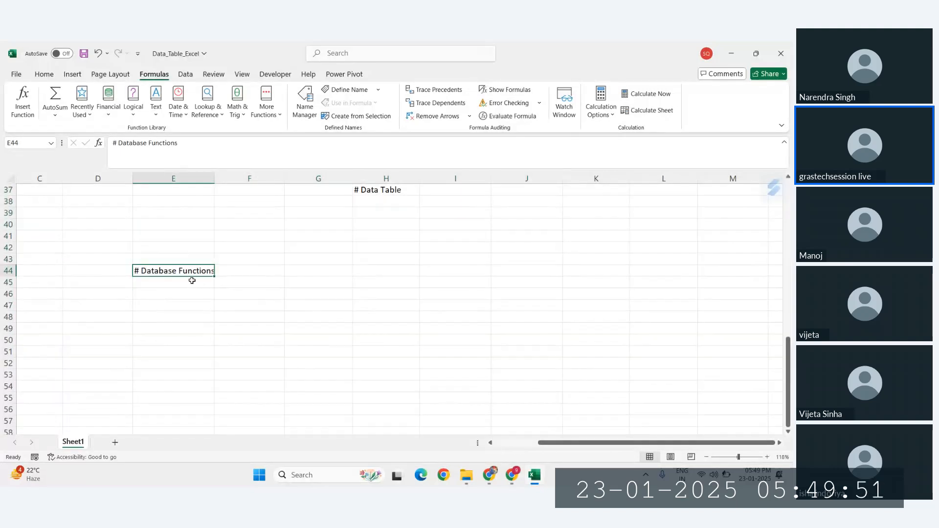
click(268, 293)
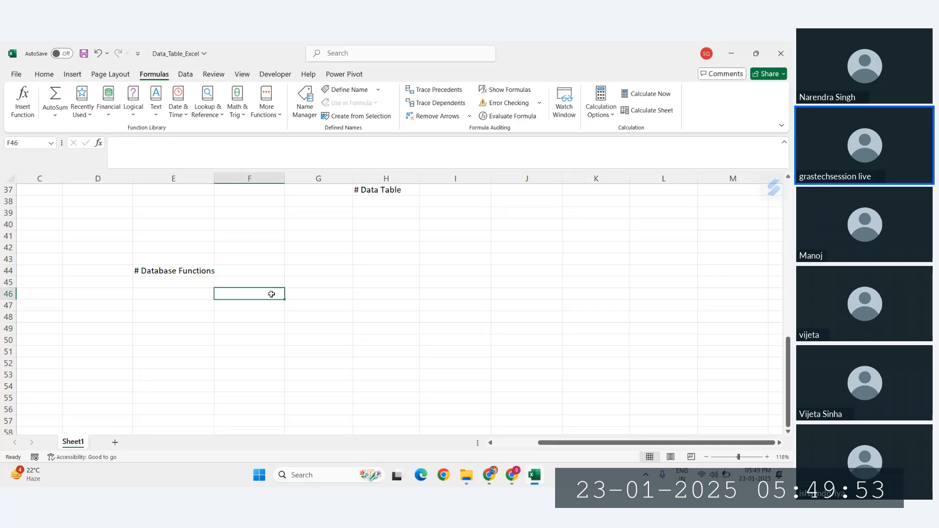
scroll(269, 293, up, 2)
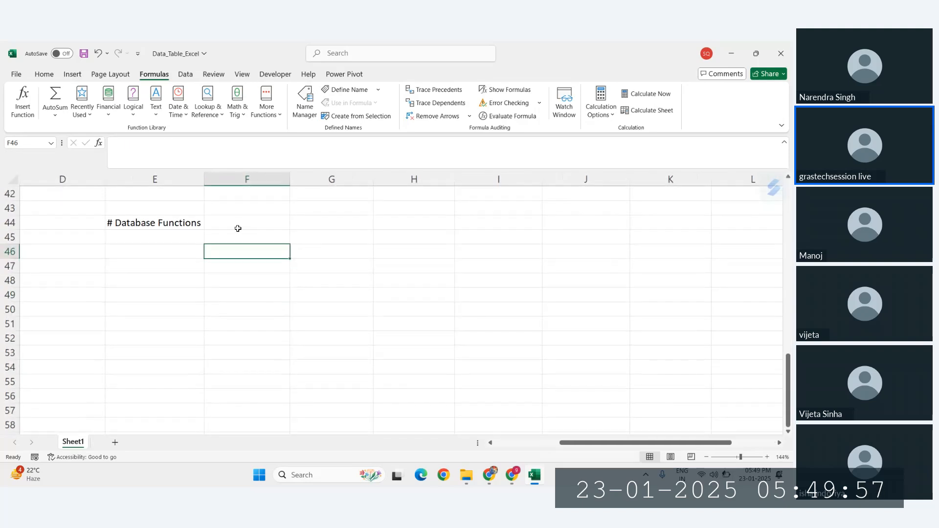
text(Na)
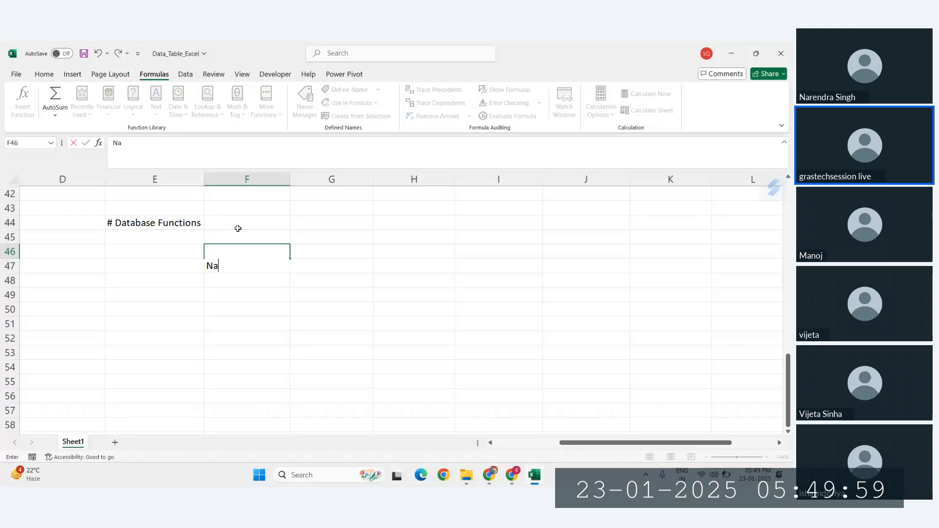
text(me)
key(Tab)
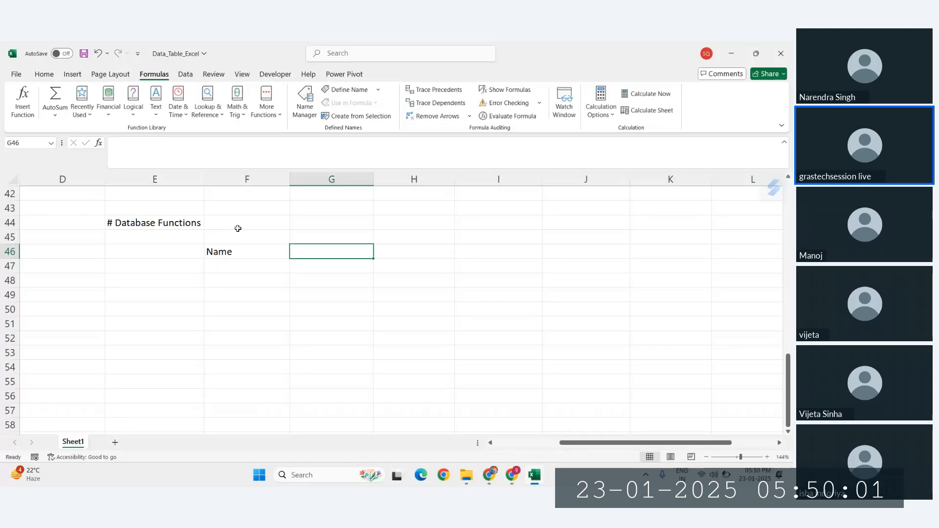
text(Dept)
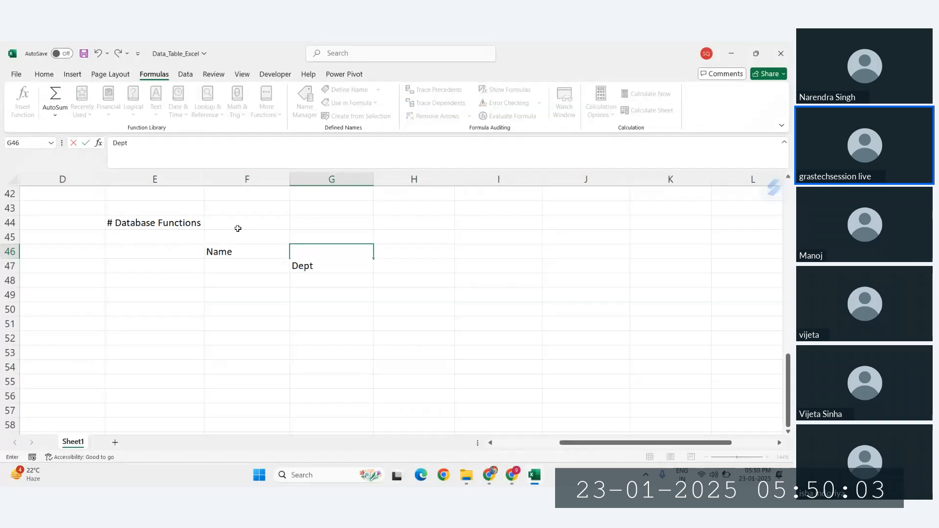
key(Tab)
text(Sala)
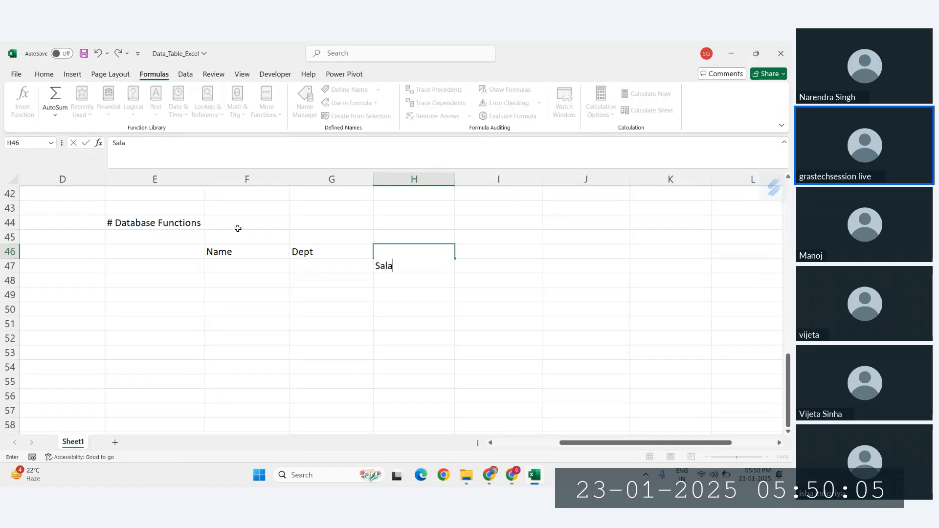
key(Tab)
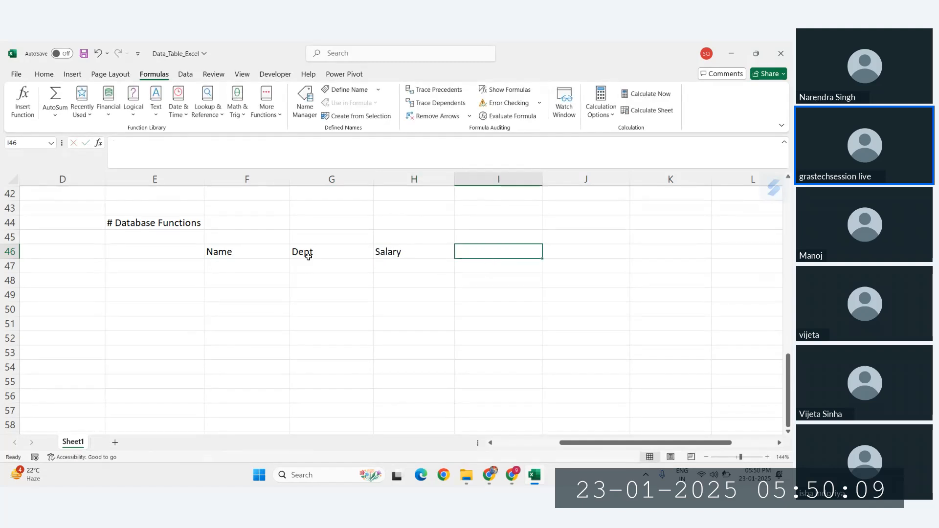
Try to clear the contents of the whole of column G
click(247, 236)
click(324, 237)
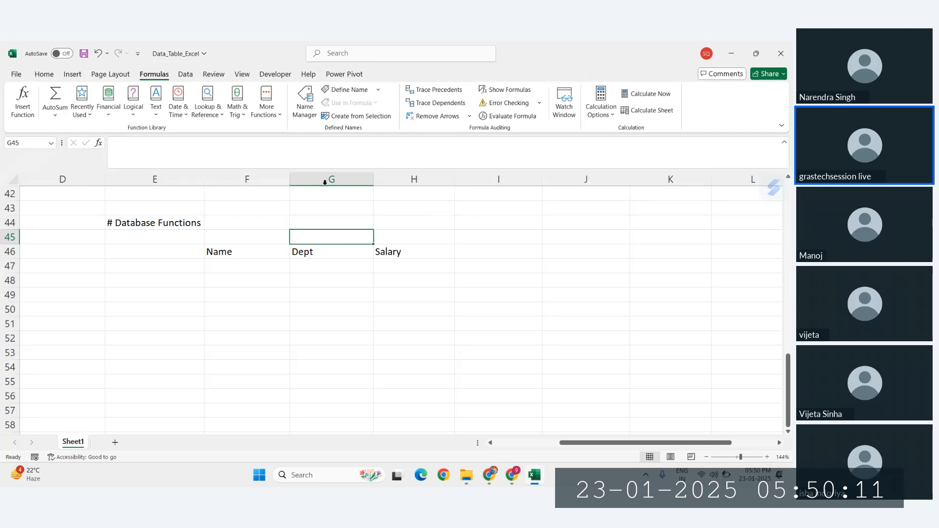
click(324, 182)
key(Delete)
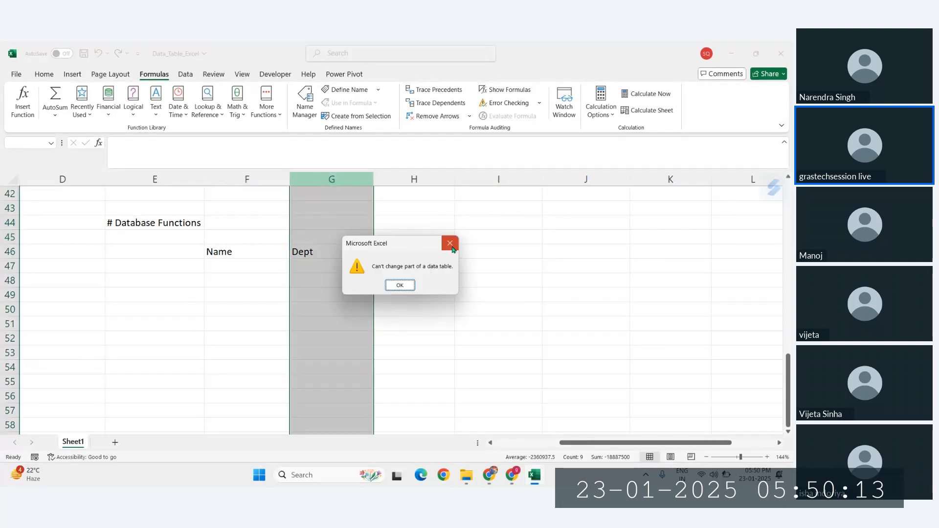
click(451, 246)
double_click(394, 256)
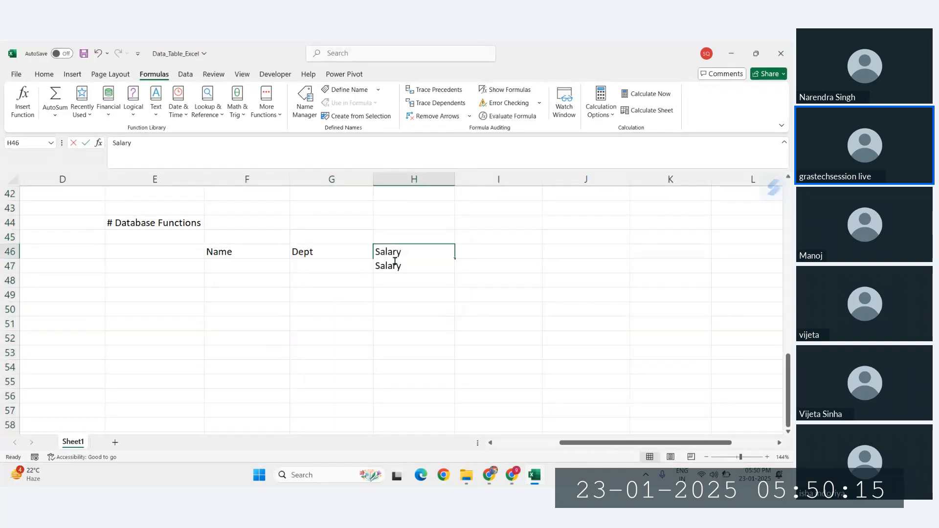
click(366, 359)
double_click(275, 270)
click(462, 313)
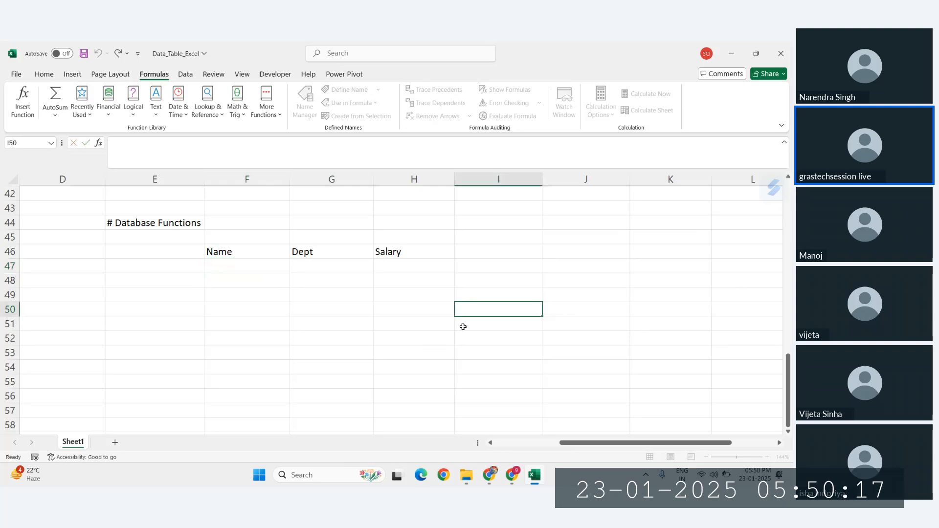
click(252, 296)
click(410, 273)
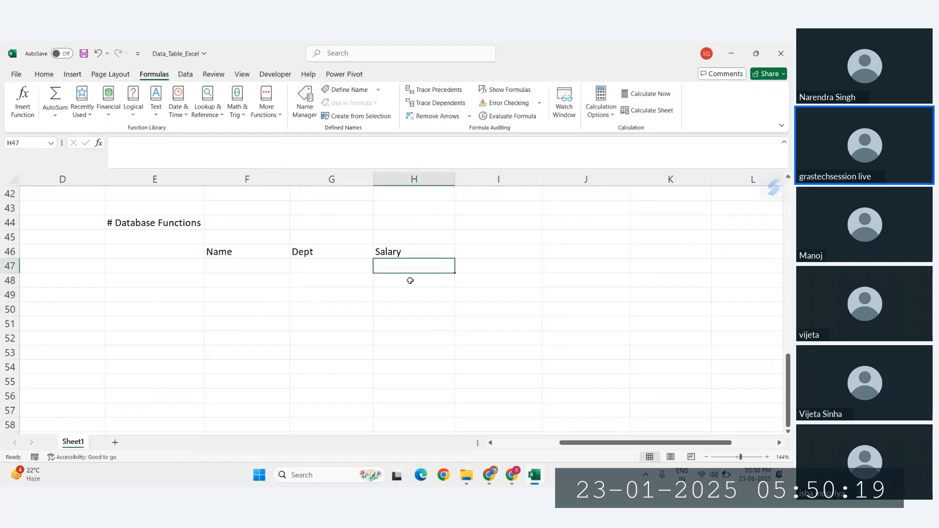
Replace the Dept header in G46 with Gender
scroll(410, 280, down, 6)
scroll(410, 281, up, 6)
click(188, 235)
scroll(187, 234, up, 8)
click(321, 301)
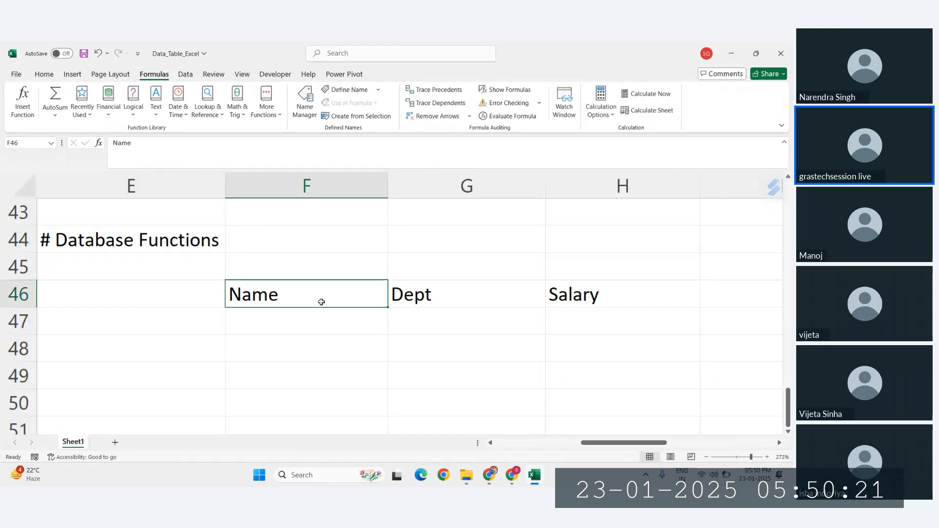
click(415, 290)
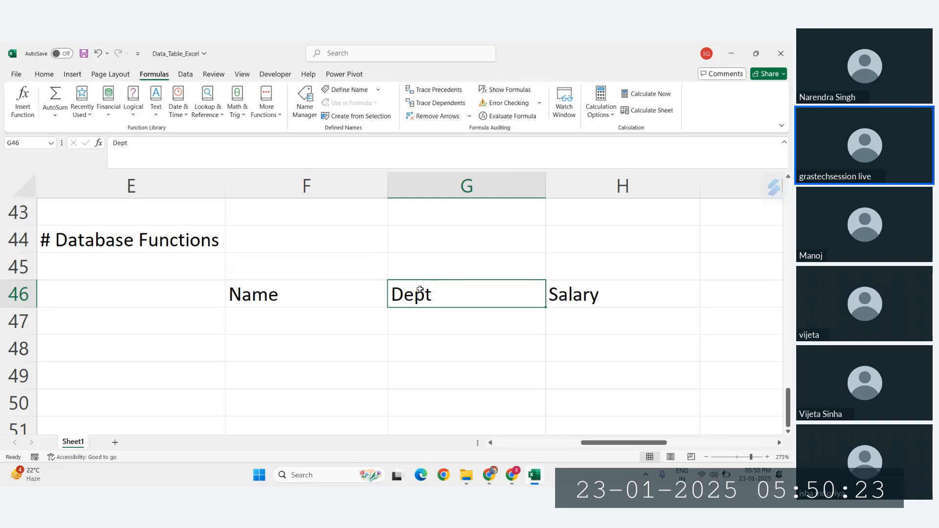
text(gender)
key(Tab)
click(420, 289)
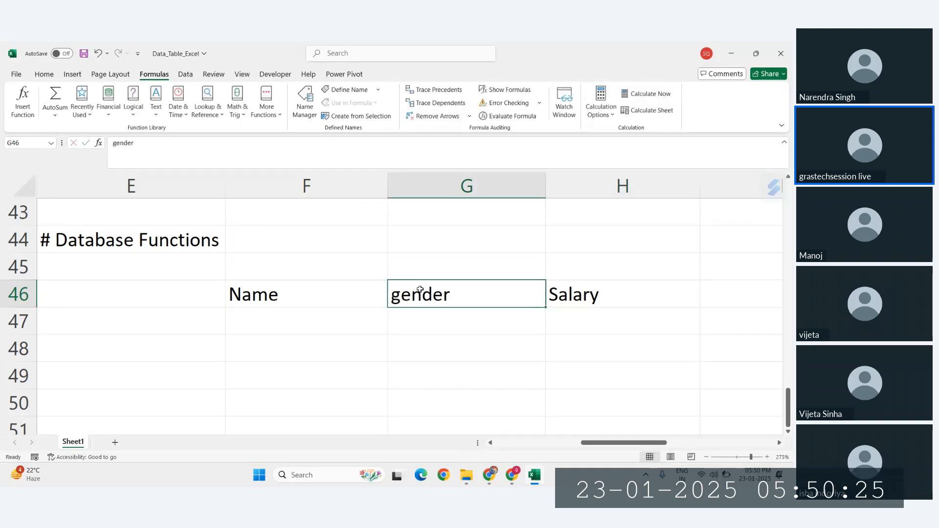
text(Gender)
key(Tab)
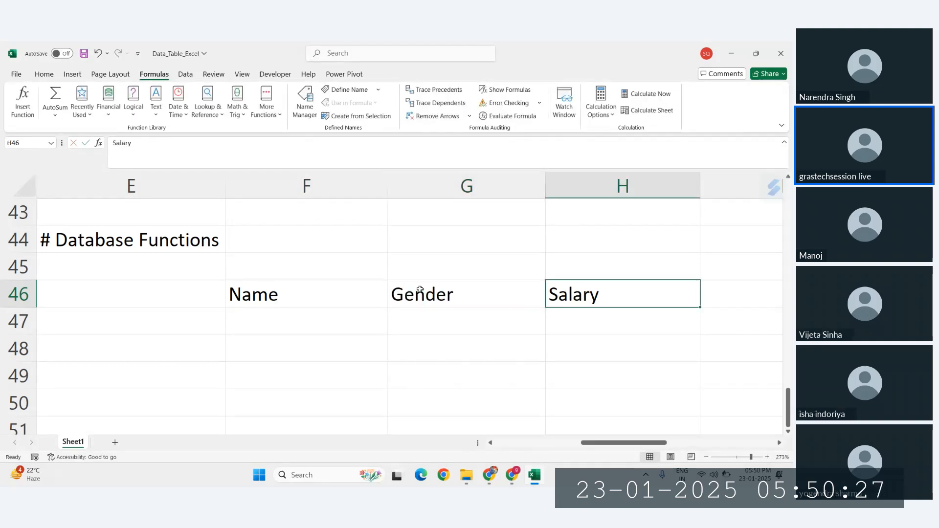
Set the headers after Gender to Dept in H46 and Salary in I46
text(D)
text(ept)
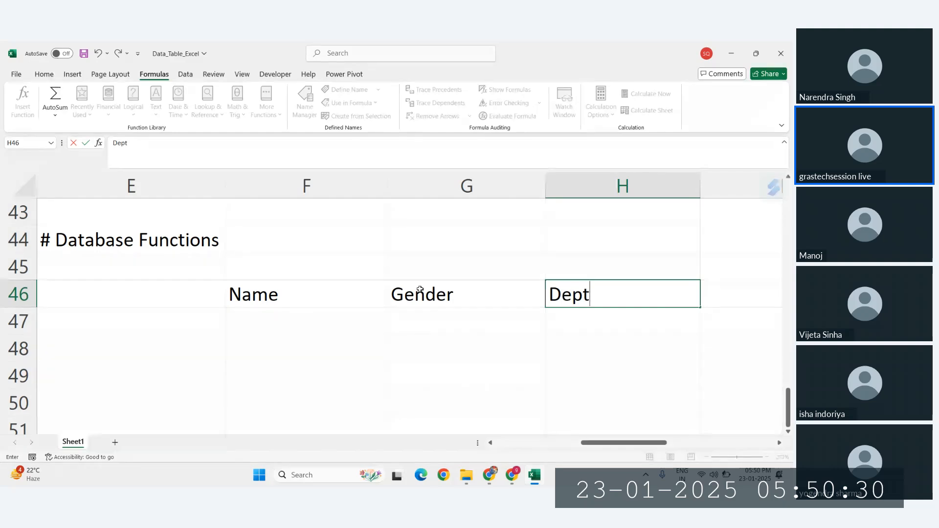
key(Tab)
text(Sala)
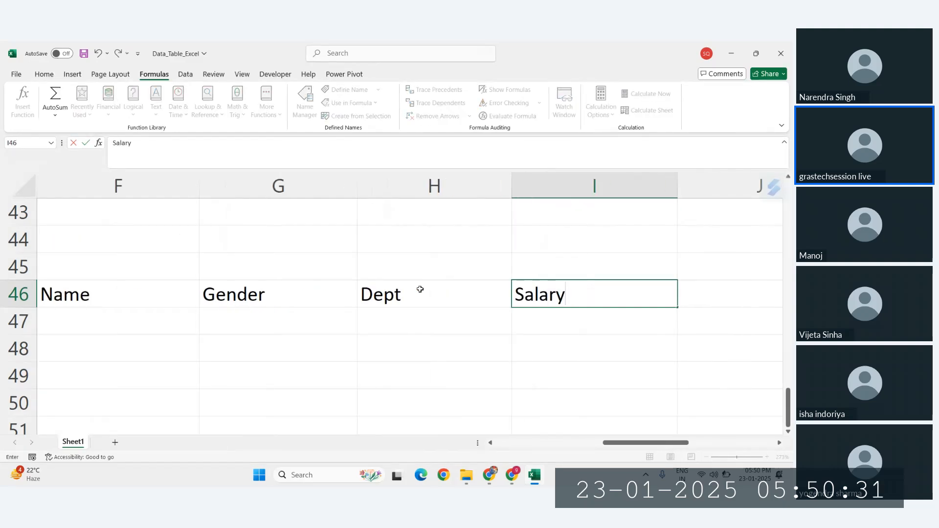
key(Return)
Add the header SNO in E46, before the Name column
scroll(419, 289, down, 6)
click(161, 304)
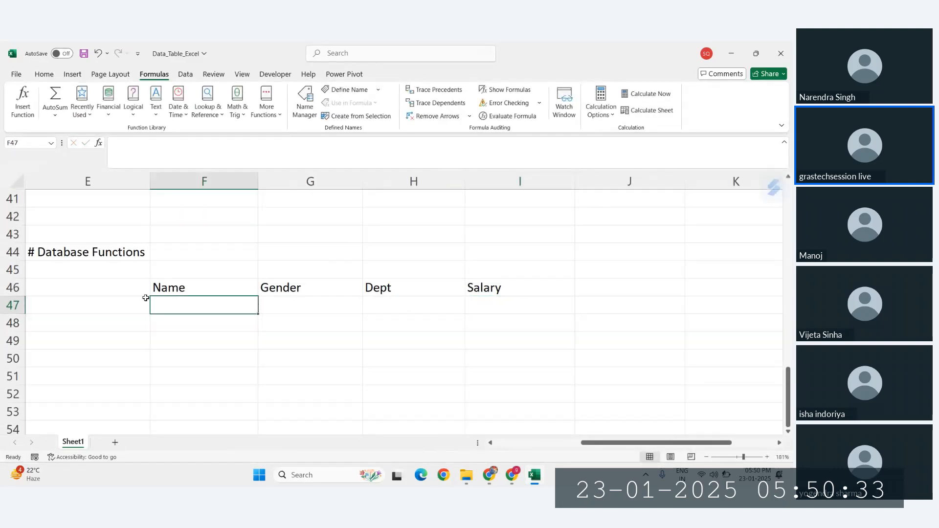
click(138, 299)
click(130, 287)
text(SNO)
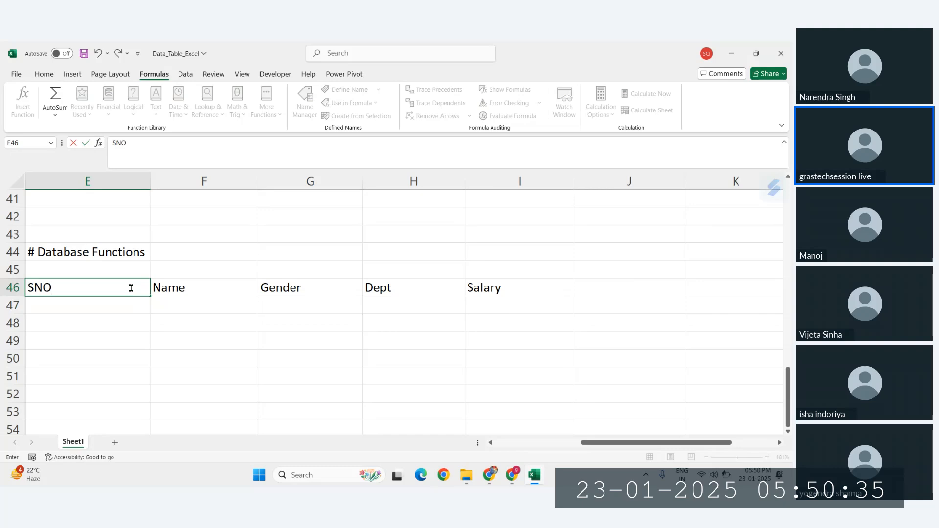
key(Return)
Fill the SNO column with the serial numbers 1 to 10 in E47:E56
scroll(142, 294, down, 6)
text(1 2 3 4 5 6 7 8)
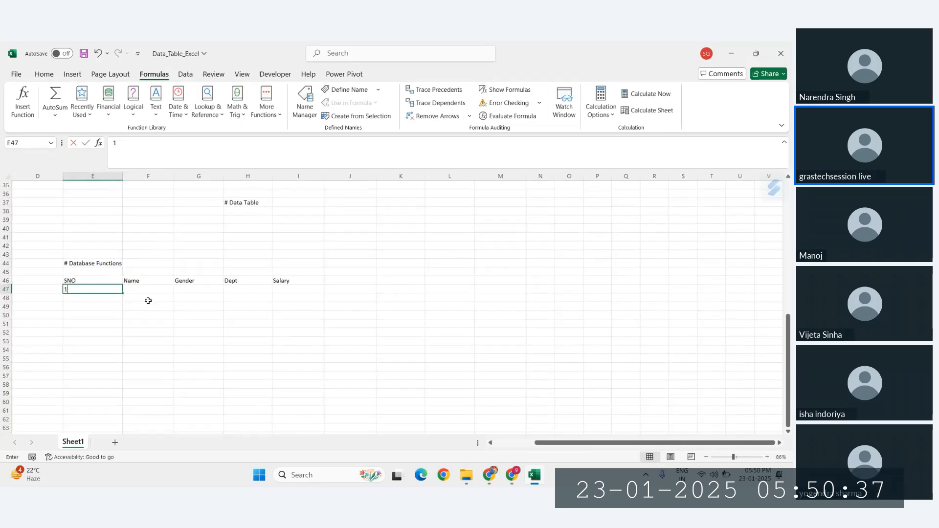
key(Return)
text(9)
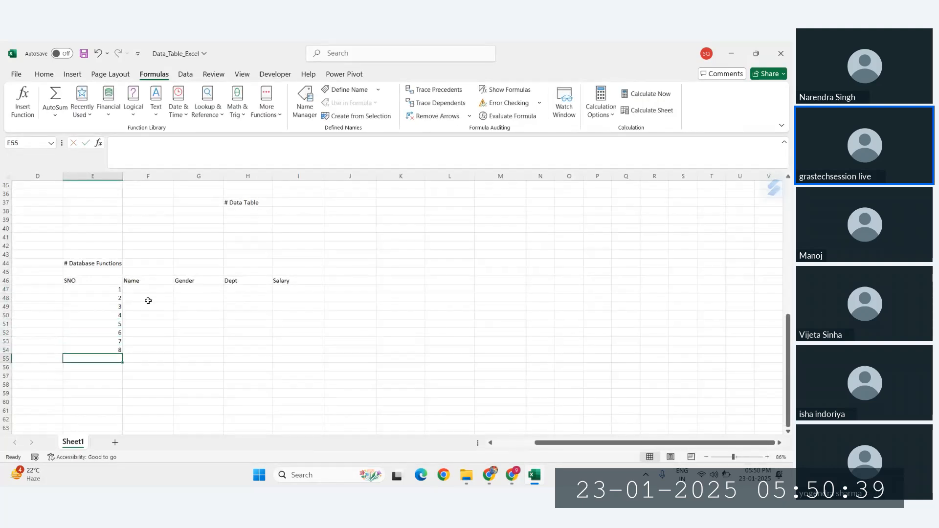
key(Return)
text(10)
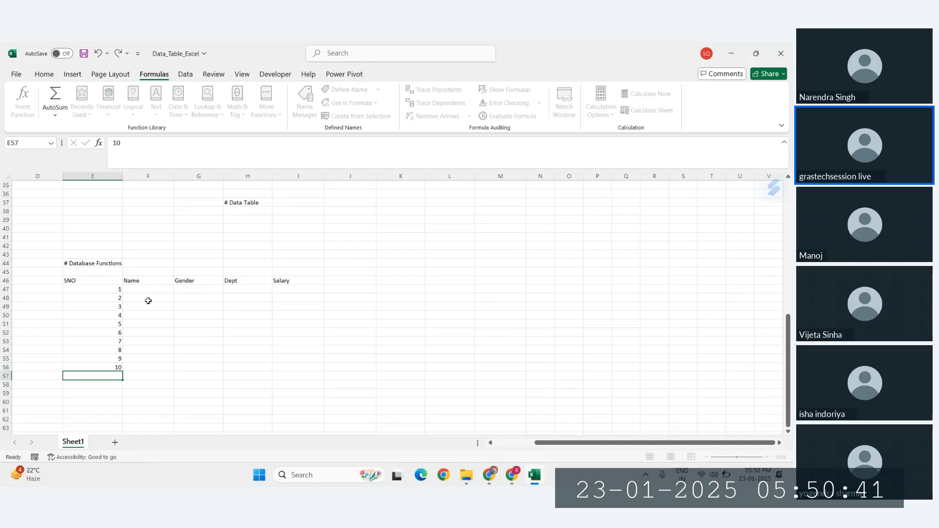
Enter the first three employees' names in F47:F49 of the Name column
click(147, 290)
ctrl+scroll(147, 290, up, 2)
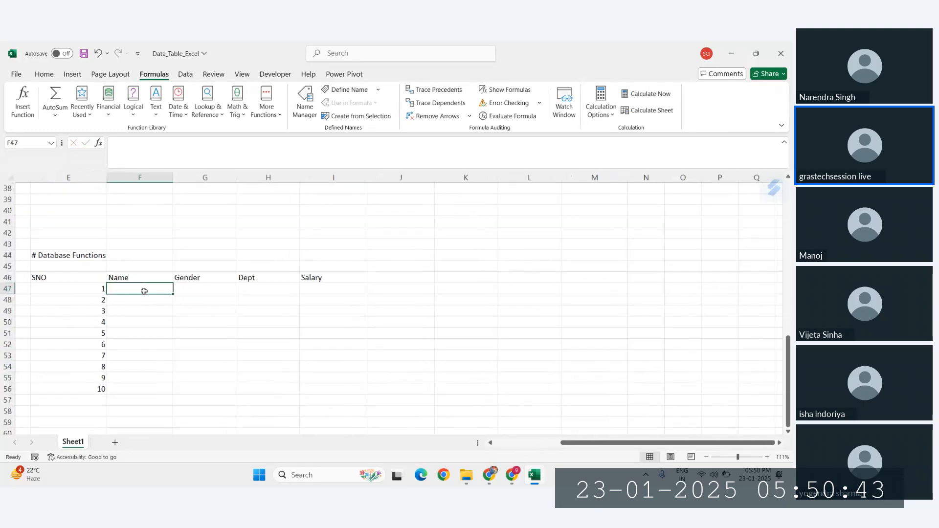
scroll(144, 292, right, 1)
scroll(144, 291, down, 1)
text(Mohan)
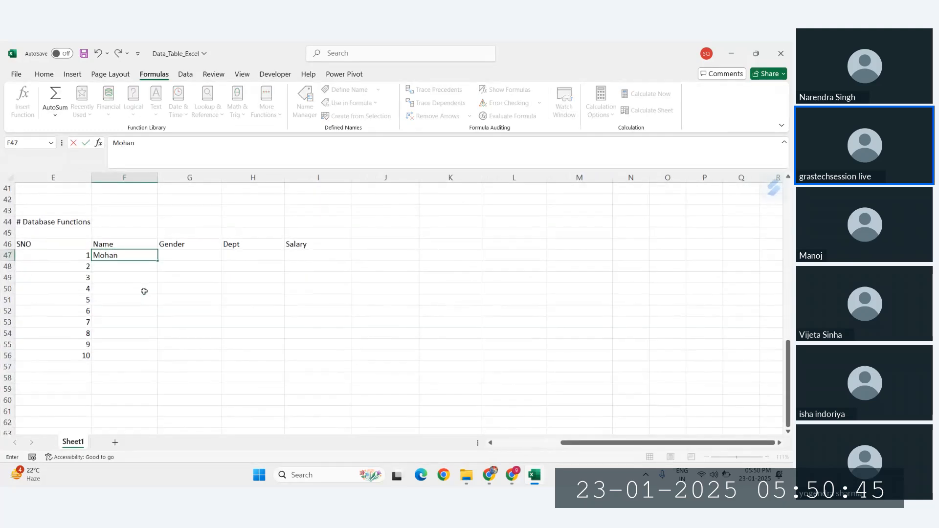
key(Return)
text(Ravi)
key(Return)
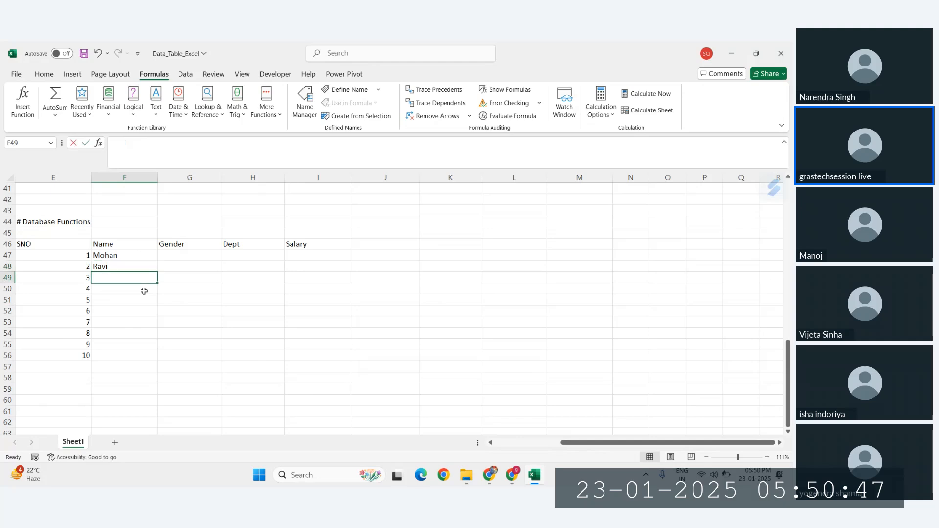
text(Akshy)
key(Return)
Correct the spelling of the third employee's name in F49 and enter the fourth employee's name in F50
double_click(143, 290)
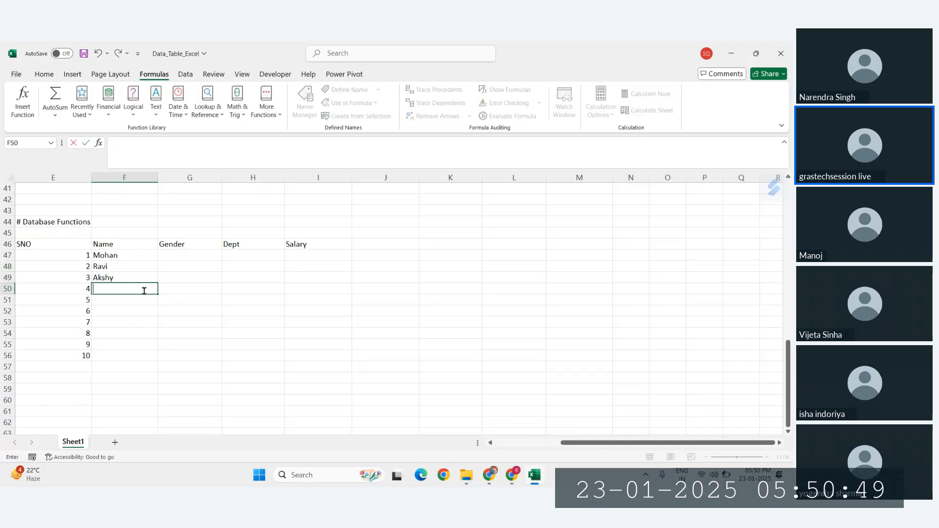
key(Up)
text(Aksha)
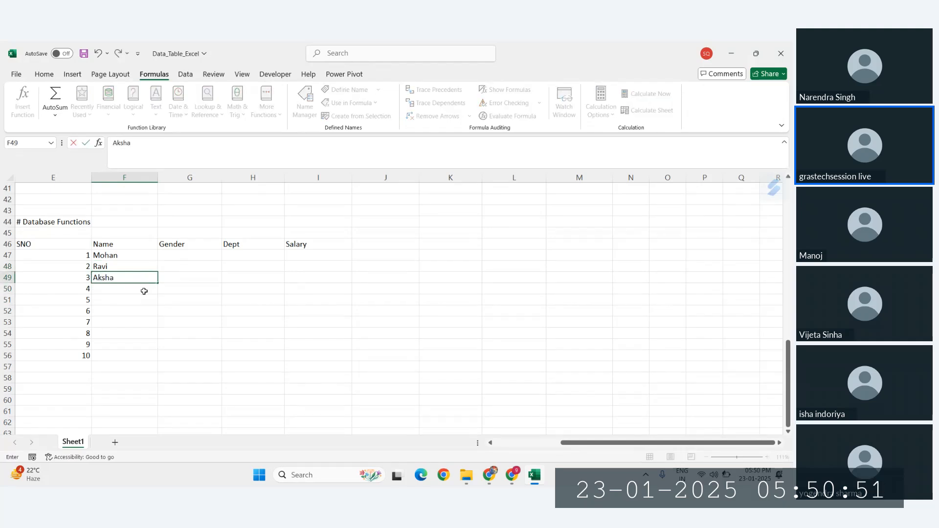
text(y)
key(Return)
text(Kiran)
key(Return)
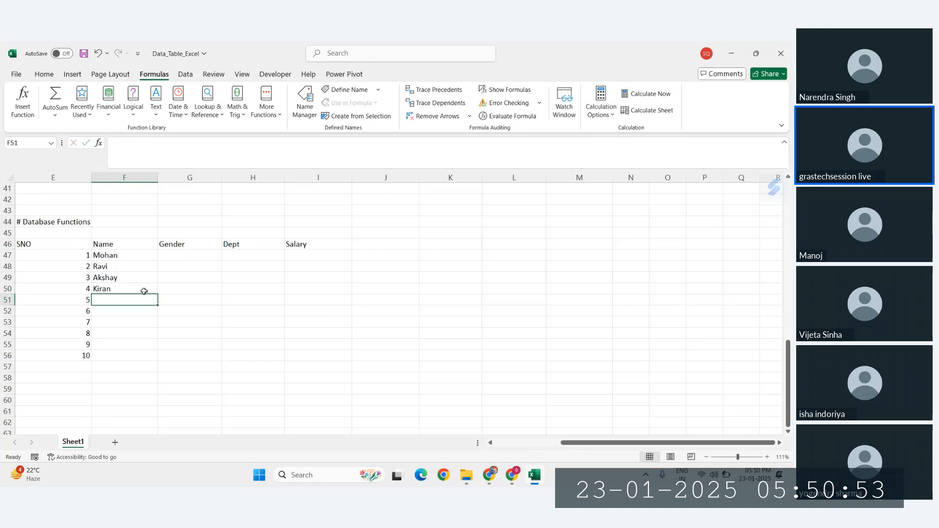
Enter the fifth, sixth and seventh employees' names in F51:F53, correcting the spelling of the one in F53
text(Komal)
key(Return)
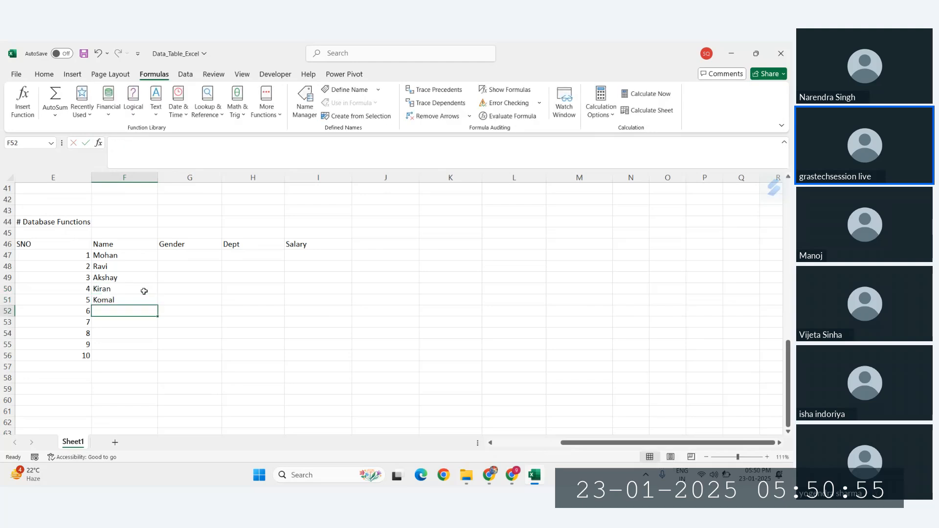
text(Jat)
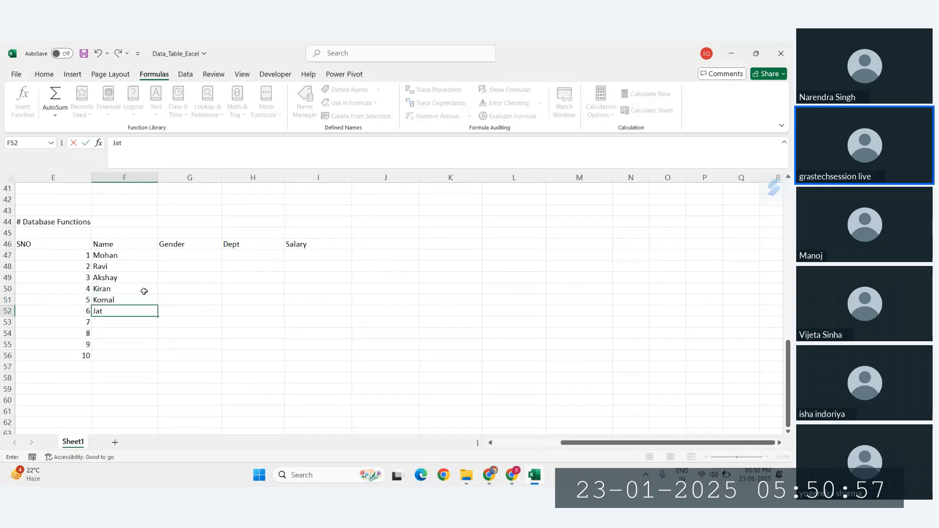
text(in)
key(Return)
text(Harru)
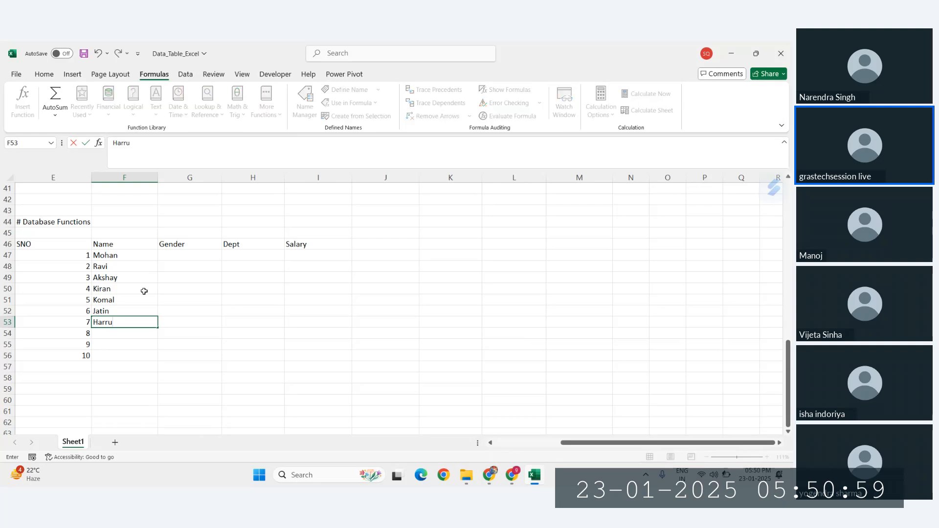
key(Return)
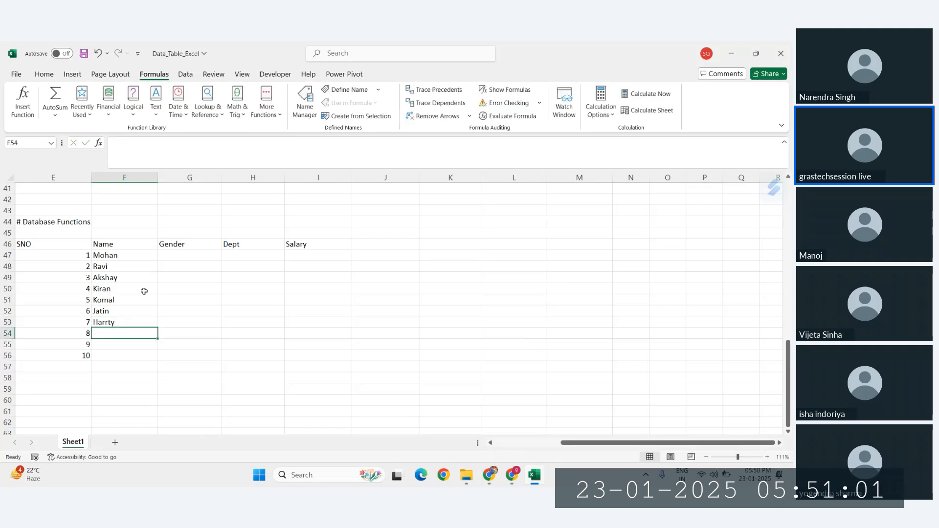
key(Up)
text(Harry)
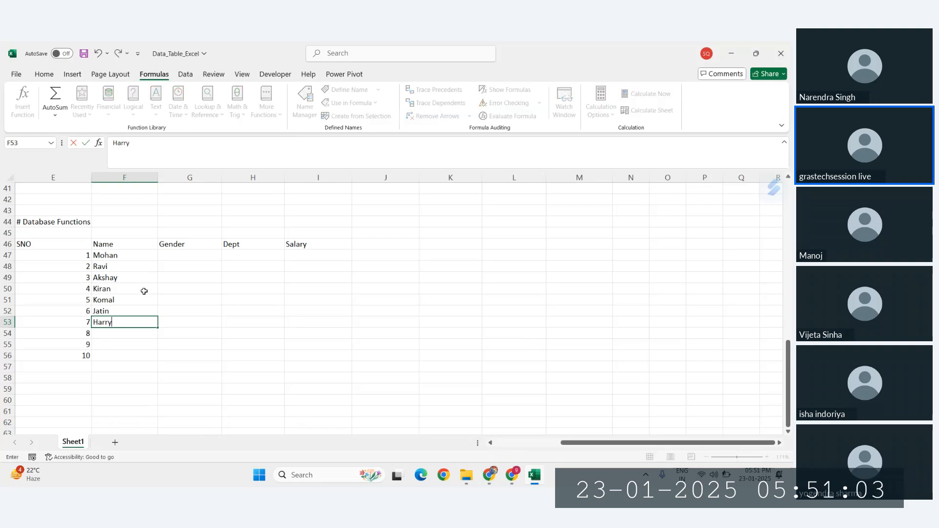
key(Return)
Enter the last three employees' names in F54:F56 to complete the Name column
text(Nandan)
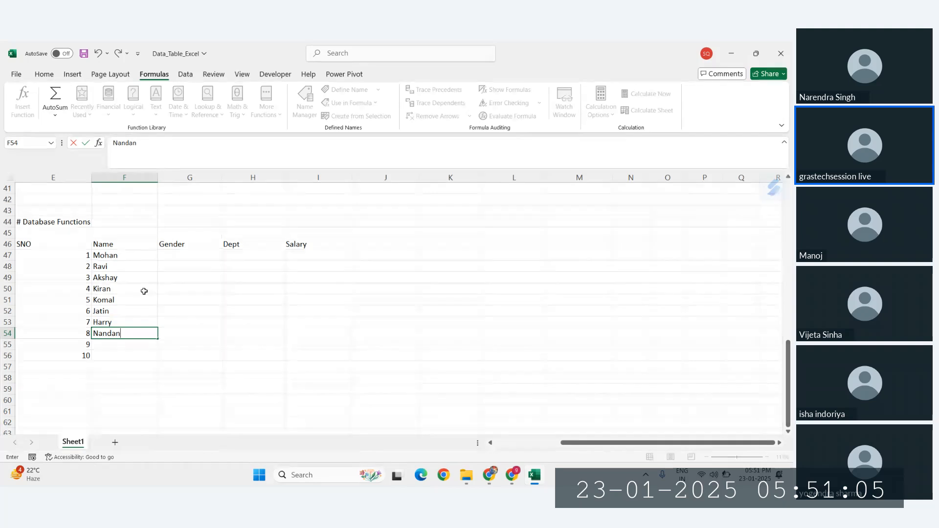
text(i)
key(Return)
text(Mayan)
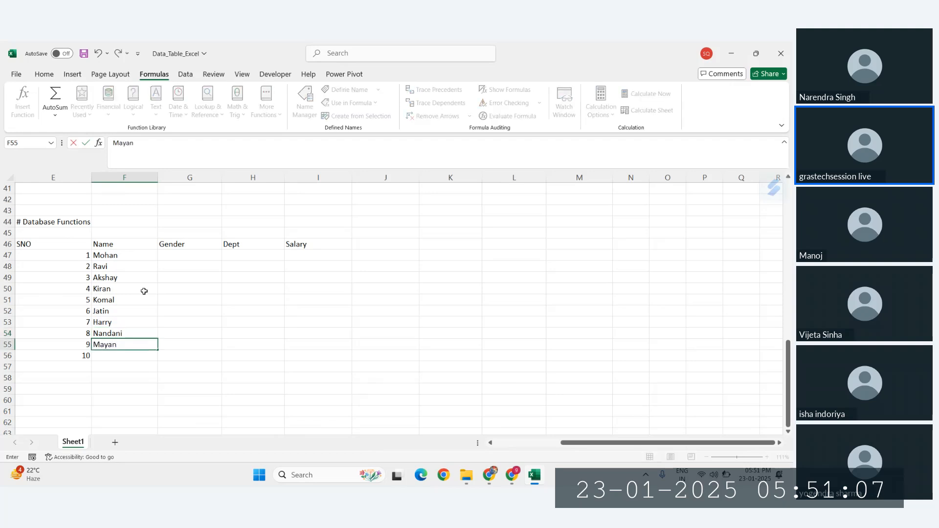
text(k)
key(Return)
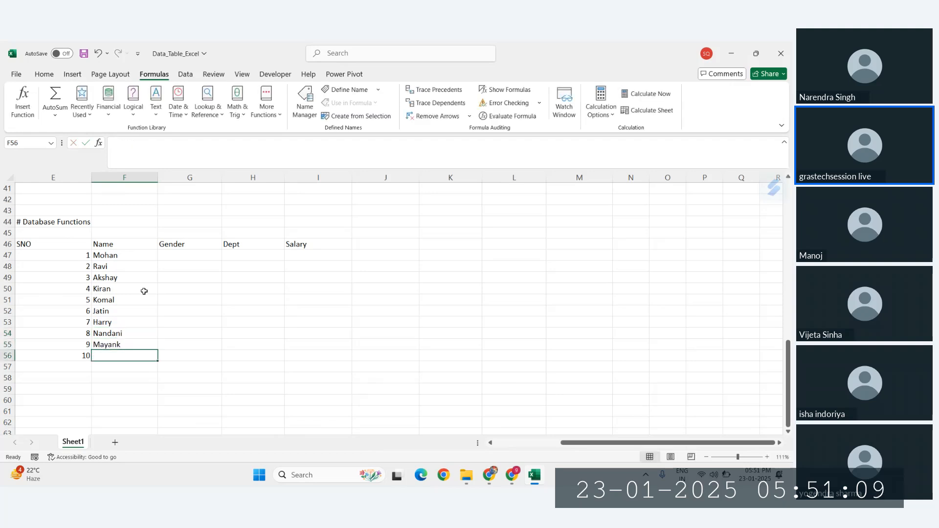
text(Seema)
key(Return)
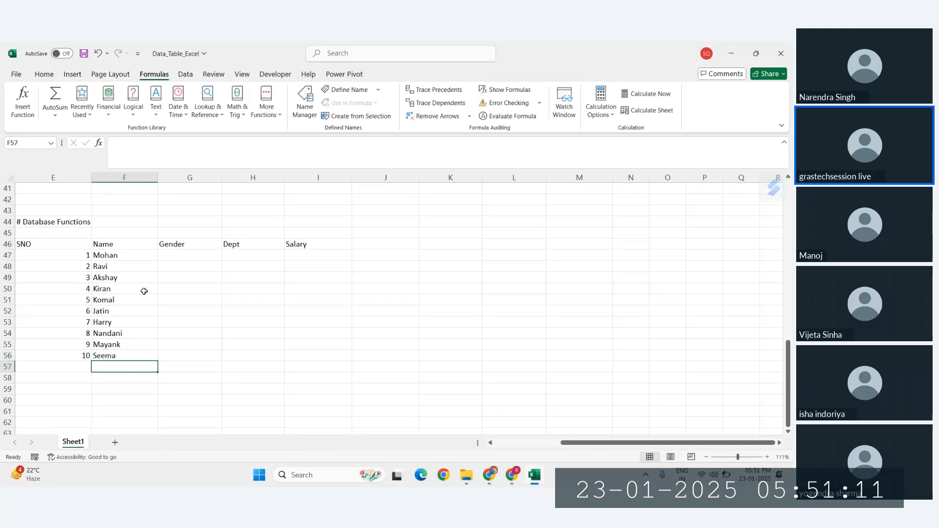
Enter M for the first three employees in G47:G49 of the Gender column
click(177, 254)
text(M)
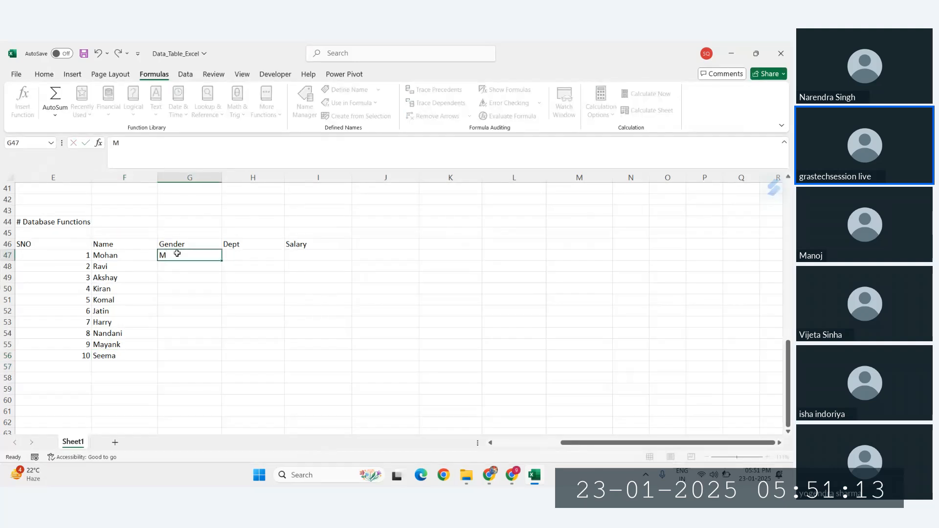
key(Right)
key(Left)
key(Return)
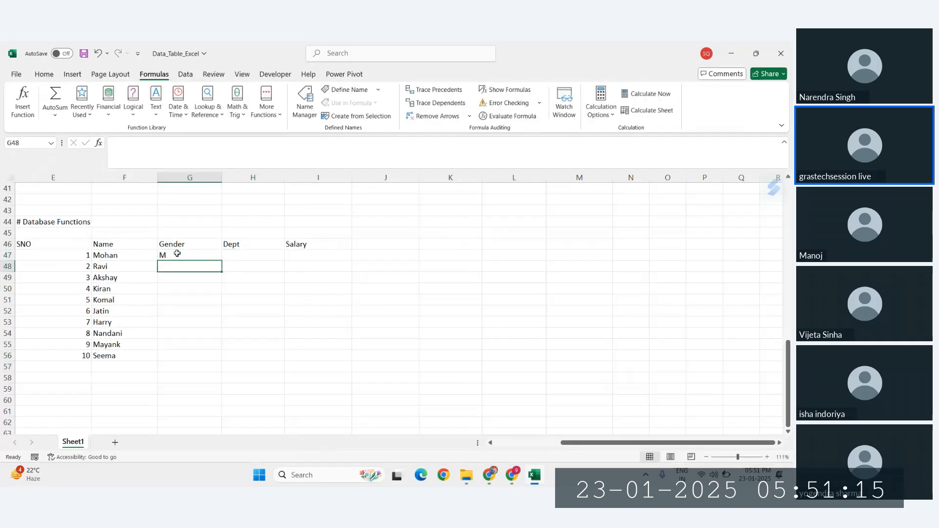
text(M)
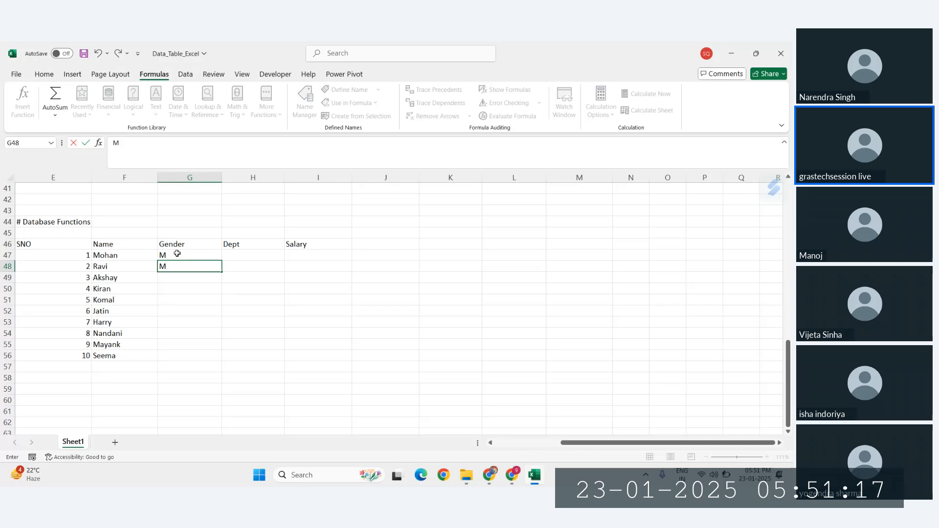
key(Return)
text(M)
key(Return)
Enter F for the fourth and fifth employees in G50:G51 of the Gender column
text(M)
key(Escape)
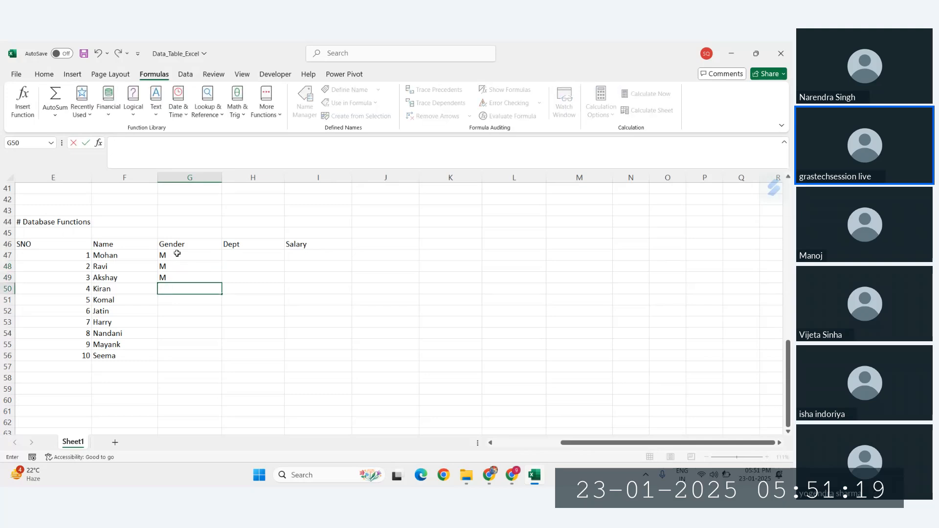
text(F)
key(Return)
text(F)
key(Return)
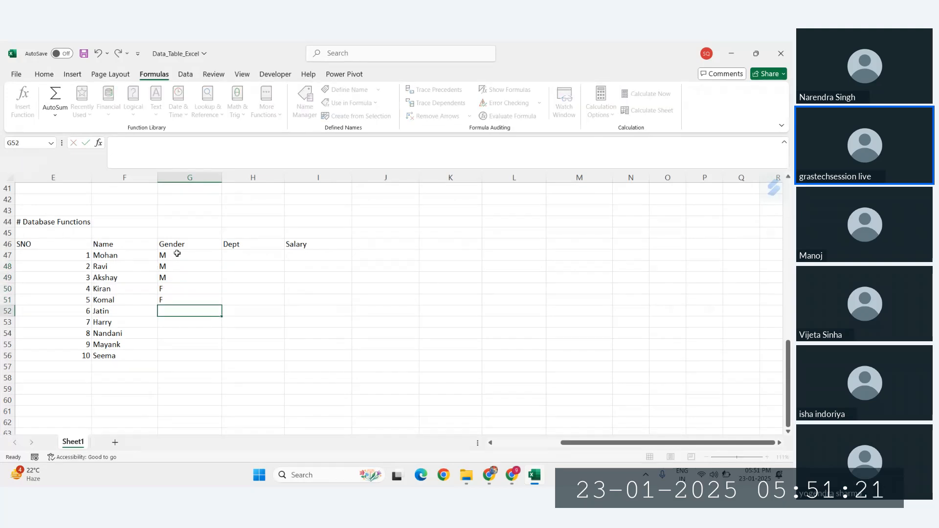
Complete the Gender column by entering M, M, F, M and F in G52:G56
text(M)
key(Return)
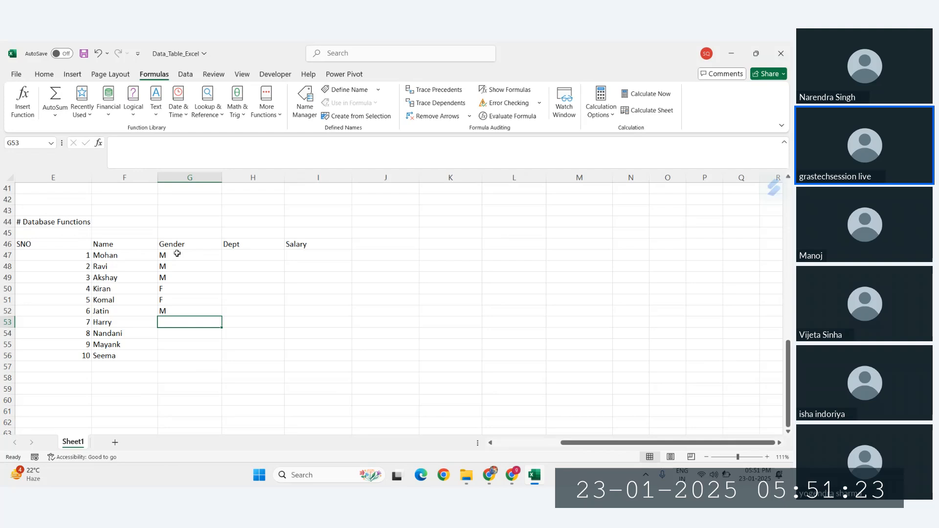
text(M)
key(Return)
text(F)
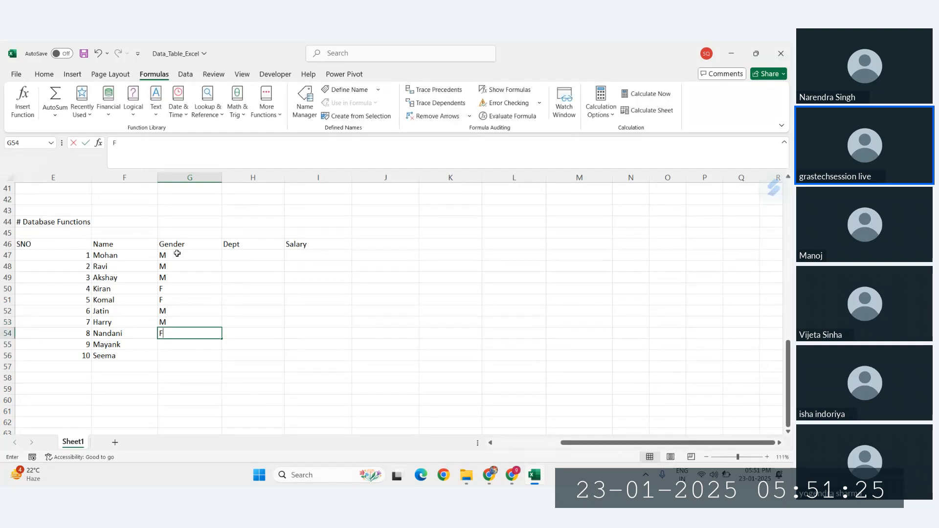
key(Return)
text(M)
key(Return)
text(F)
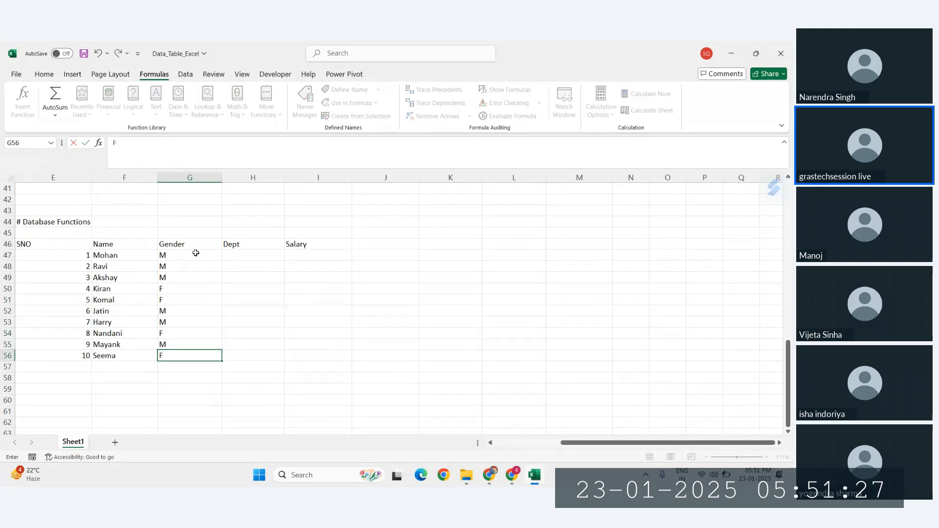
Enter IT, HR, IT, ADMIN and HR in H47:H51 of the Dept column
click(248, 257)
text(IT)
key(Return)
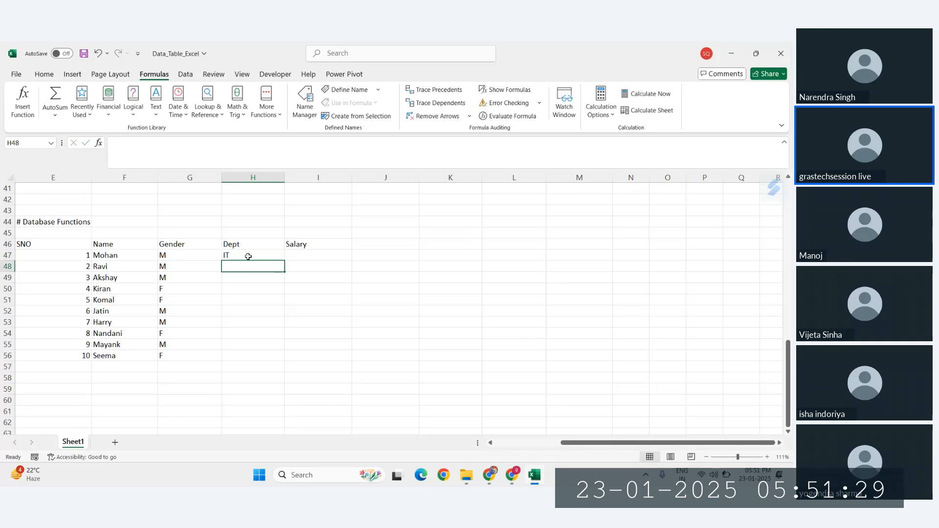
text(HR)
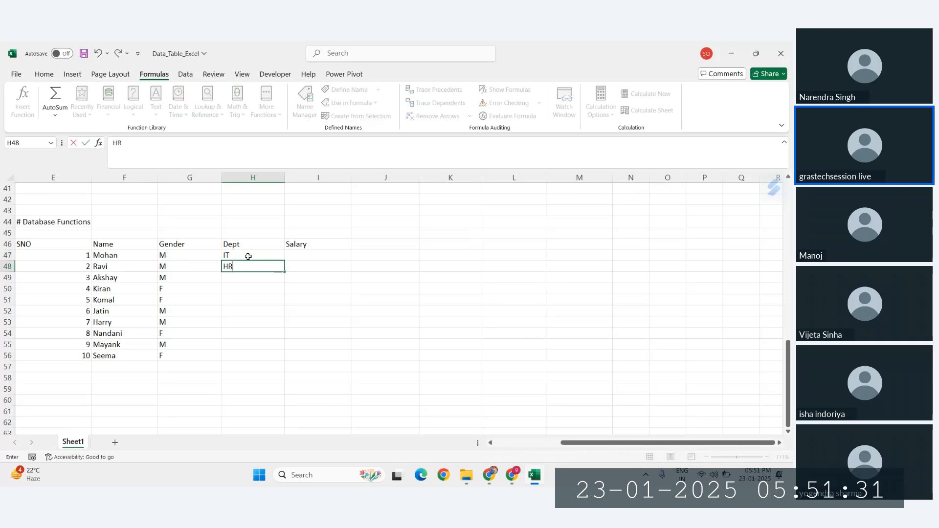
key(Return)
text(IT)
key(Return)
text(ADMIN)
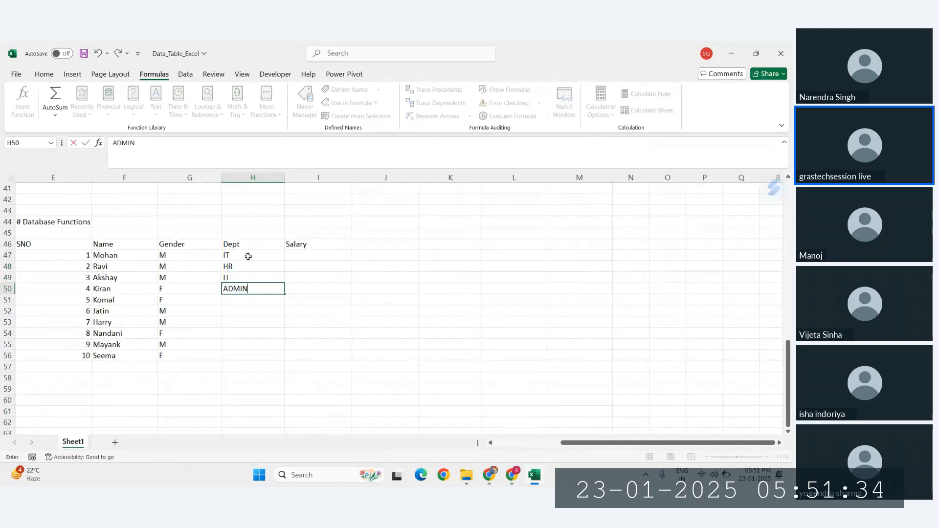
key(Return)
text(HR)
key(Return)
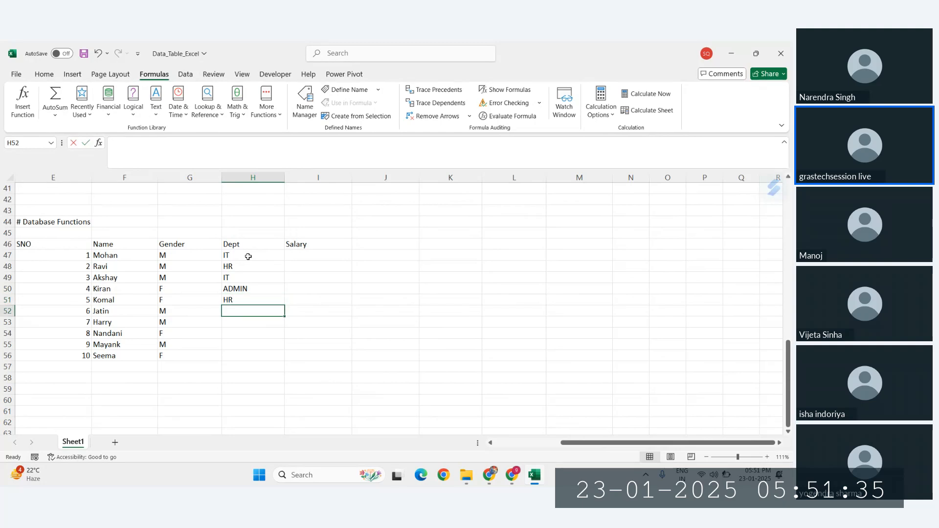
Complete the Dept column by entering IT, SALES, ADMIN, SALES and HR in H52:H56
text(IT)
key(Return)
text(SALES)
key(Return)
text(ADMIN)
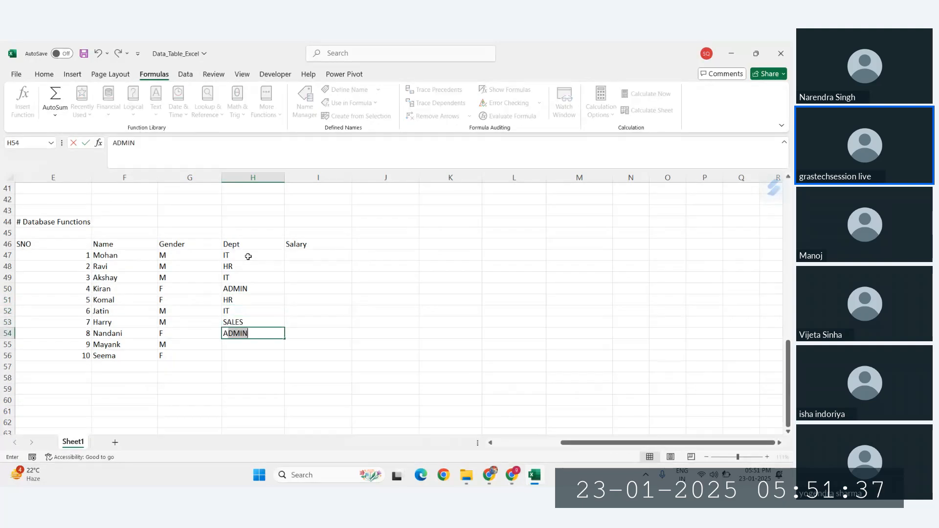
key(Return)
text(SALES)
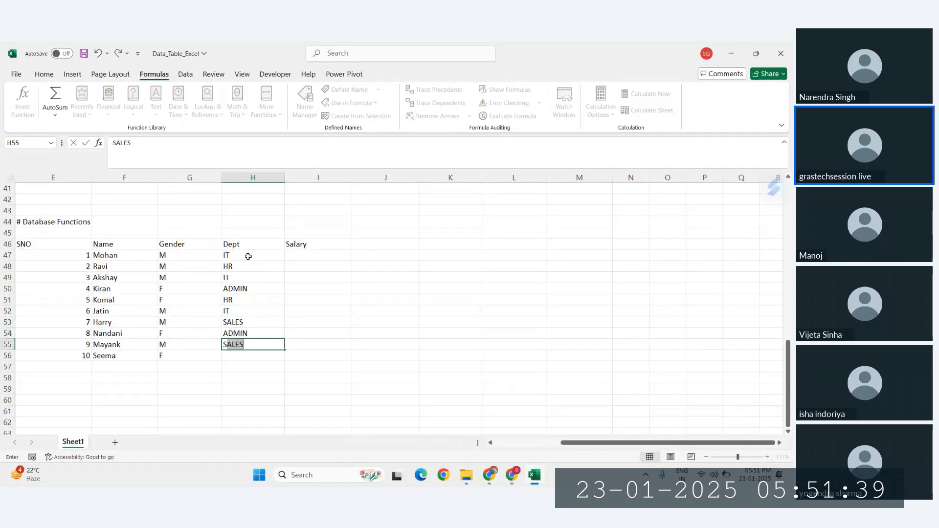
key(Return)
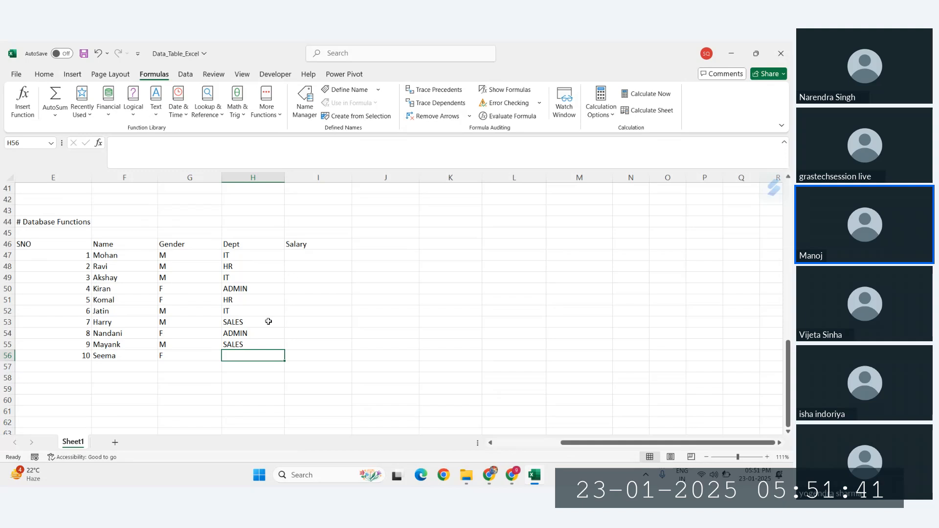
text(HR)
key(Return)
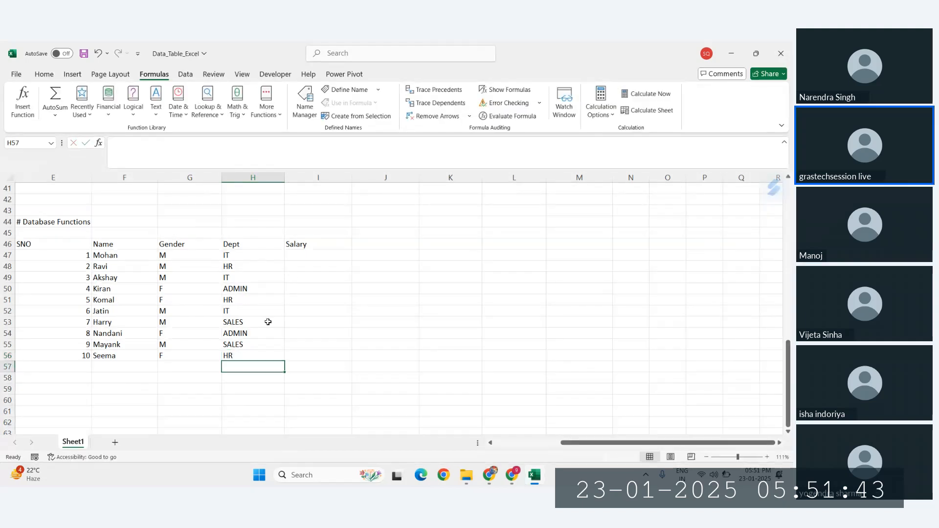
click(246, 254)
drag(246, 250, 256, 355)
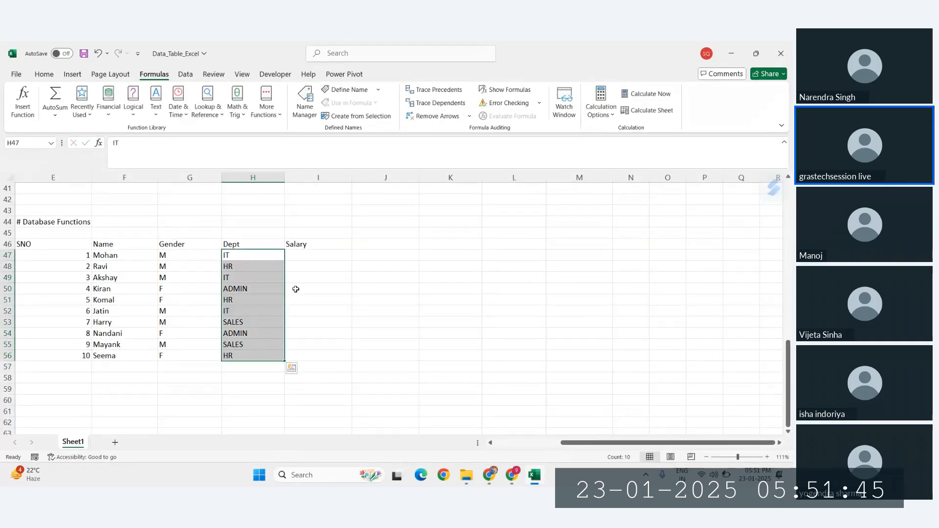
Enter =RANDBETWEEN(10000,50000) in I47 and fill it down the Salary column to I56
click(296, 254)
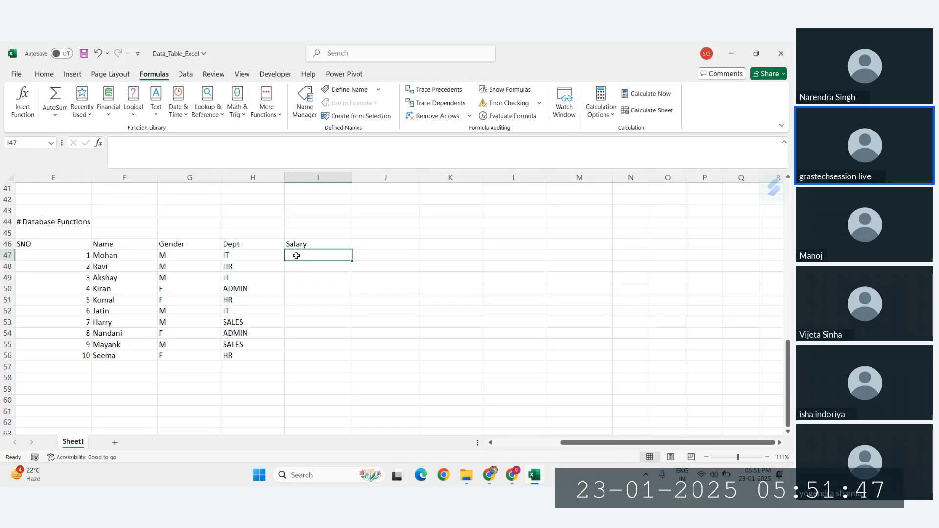
text(=RANDBETWEEN()
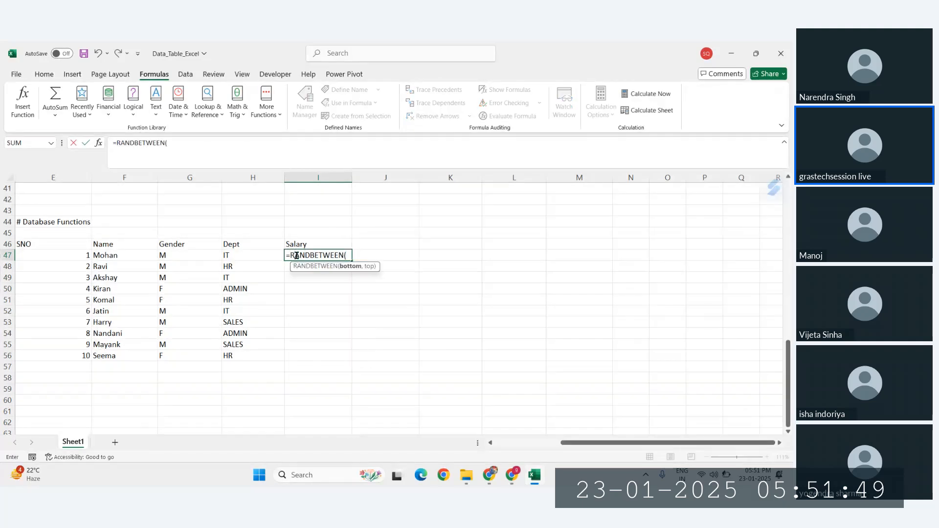
text(10000)
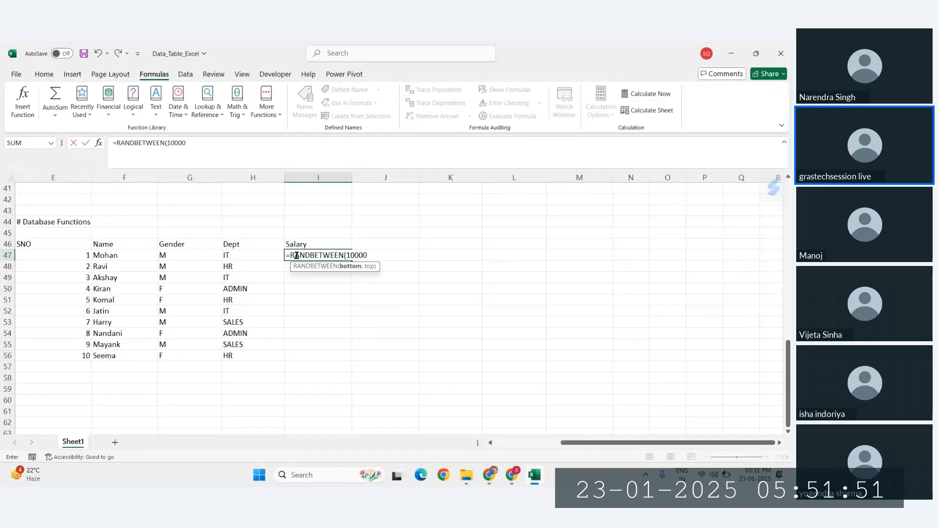
text(,50000))
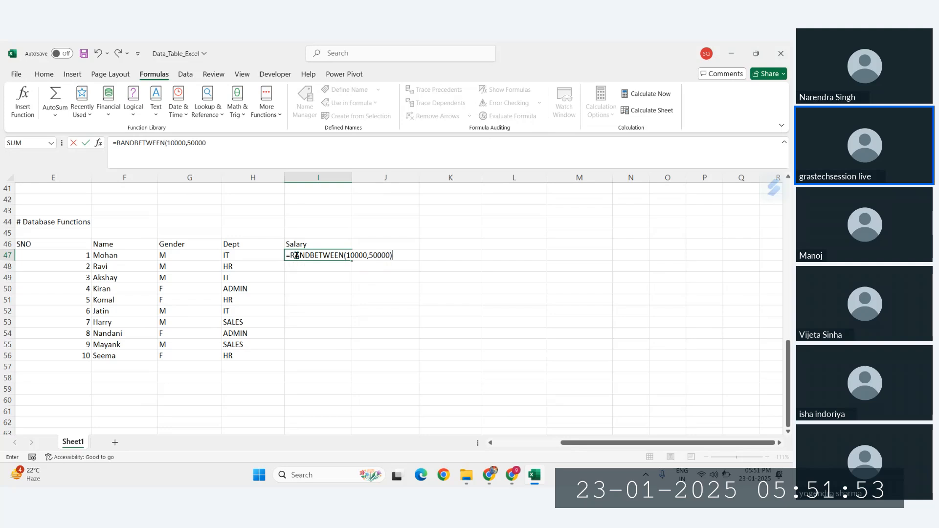
key(Return)
click(318, 256)
double_click(352, 260)
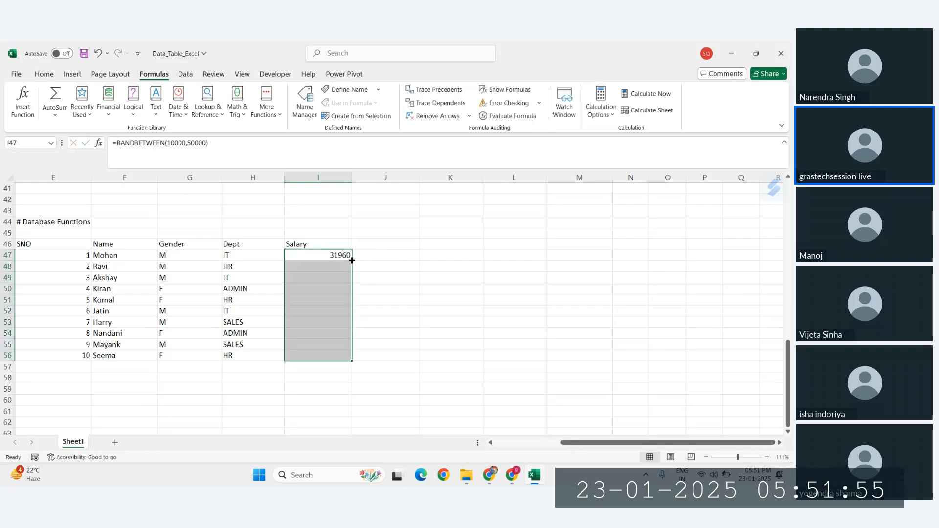
Replace the salary formulas in I47:I56 with fixed numbers by copying and pasting them in place as values
key(ctrl+c)
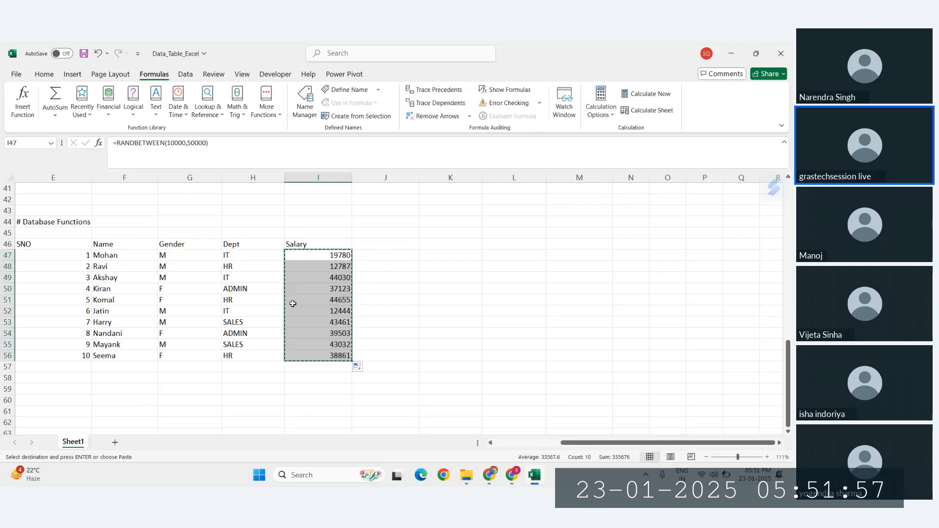
key(ctrl+alt+v)
click(385, 334)
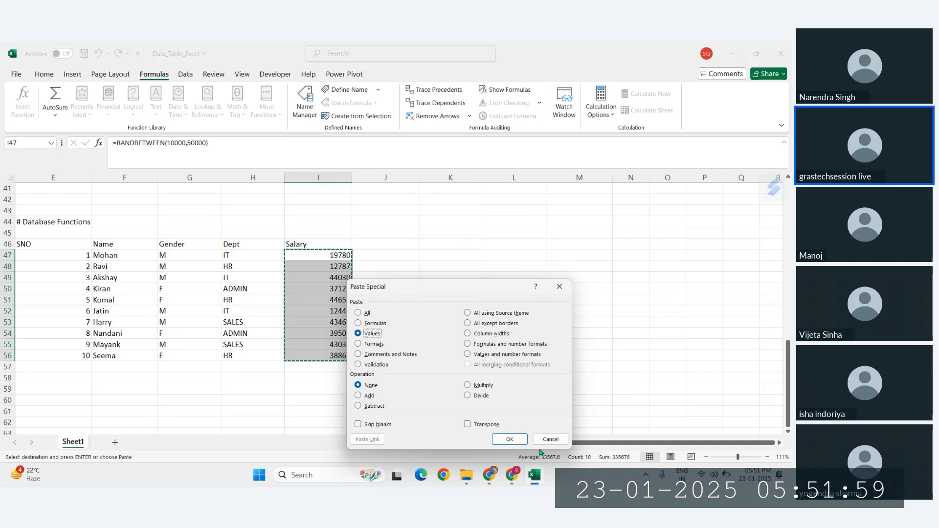
click(509, 439)
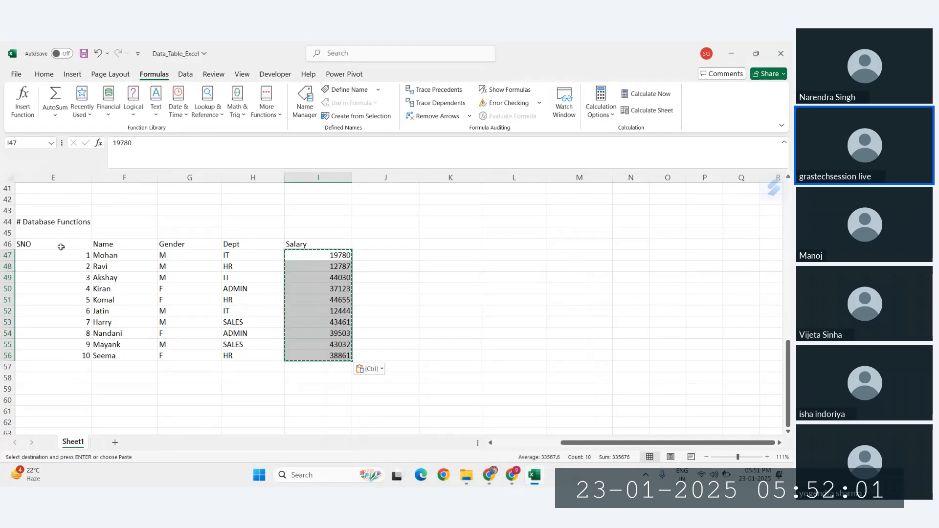
Centre the contents of the employee table E46:I56 and apply all borders to it
drag(60, 247, 350, 355)
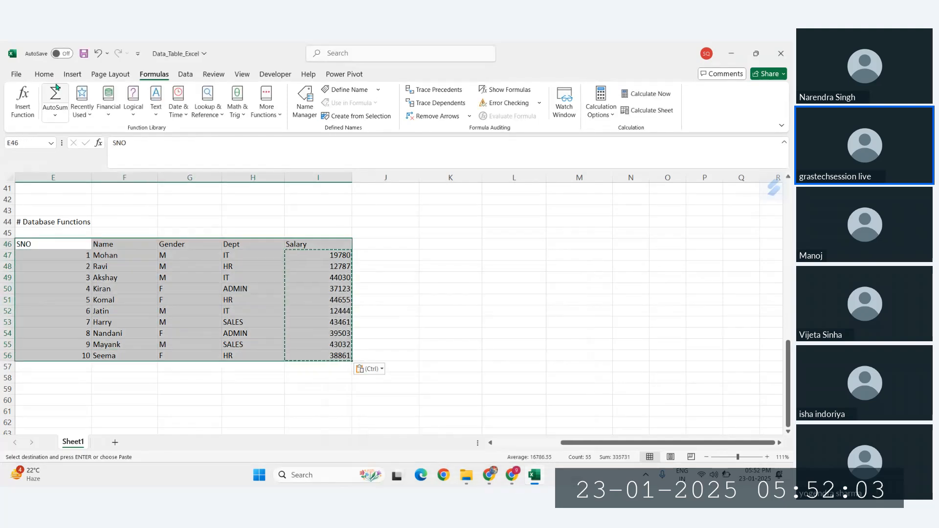
click(44, 74)
click(206, 110)
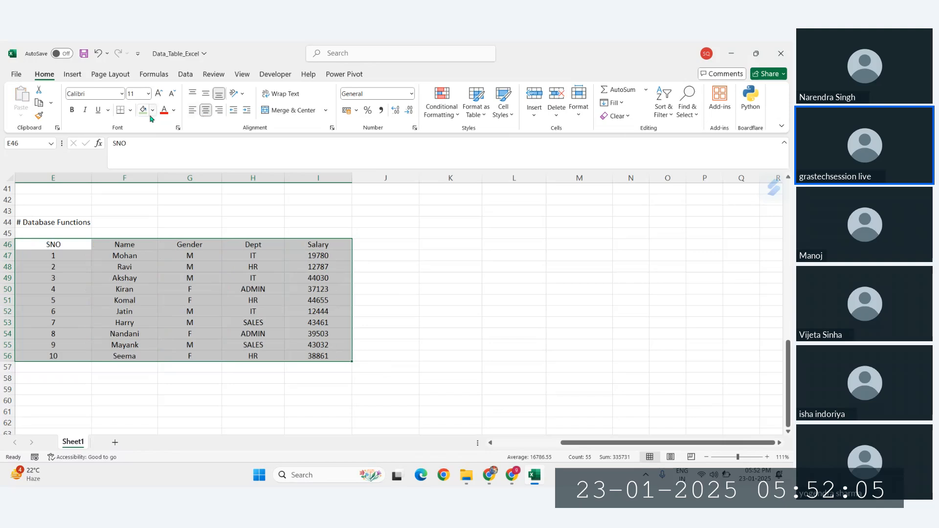
click(130, 110)
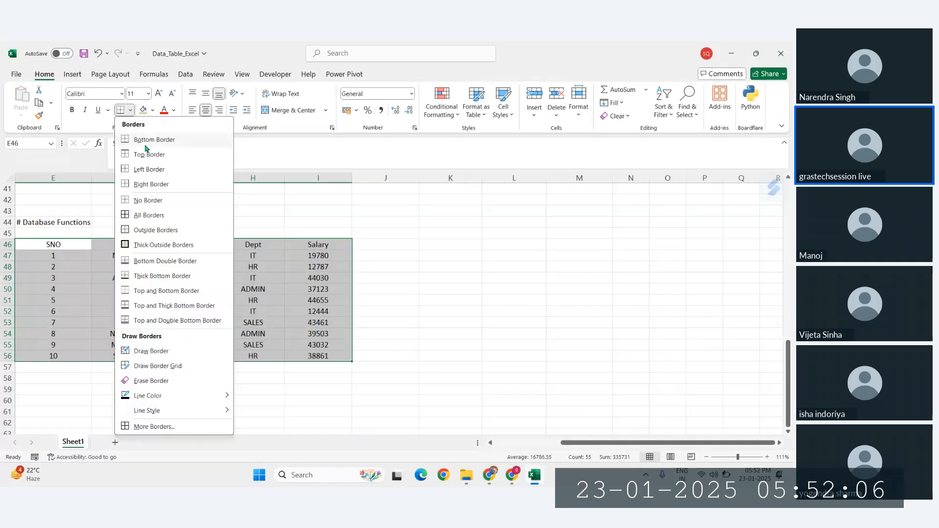
click(159, 216)
click(389, 275)
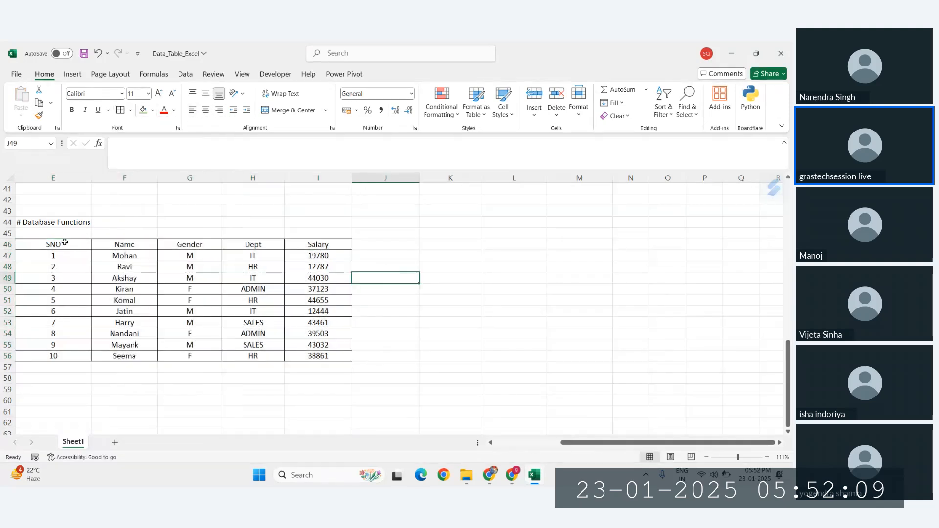
Apply a light green fill to the table's header row E46:I46
drag(64, 242, 327, 246)
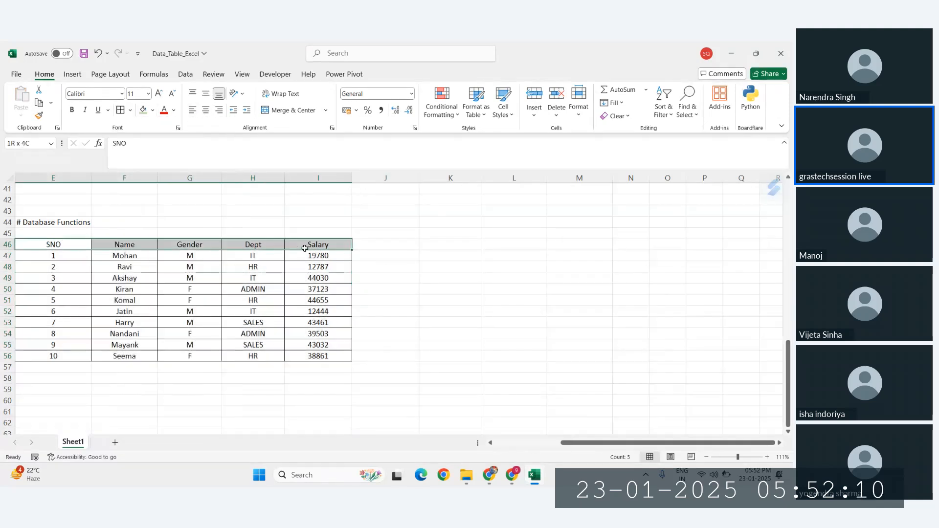
click(142, 110)
click(382, 209)
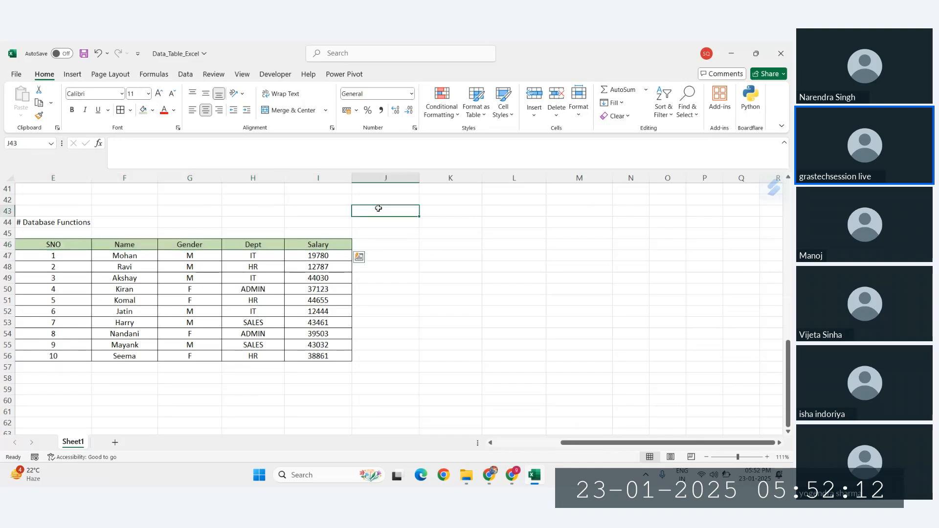
Enter the heading DSUM in K46, centred with the same light green fill as the table headers
click(474, 249)
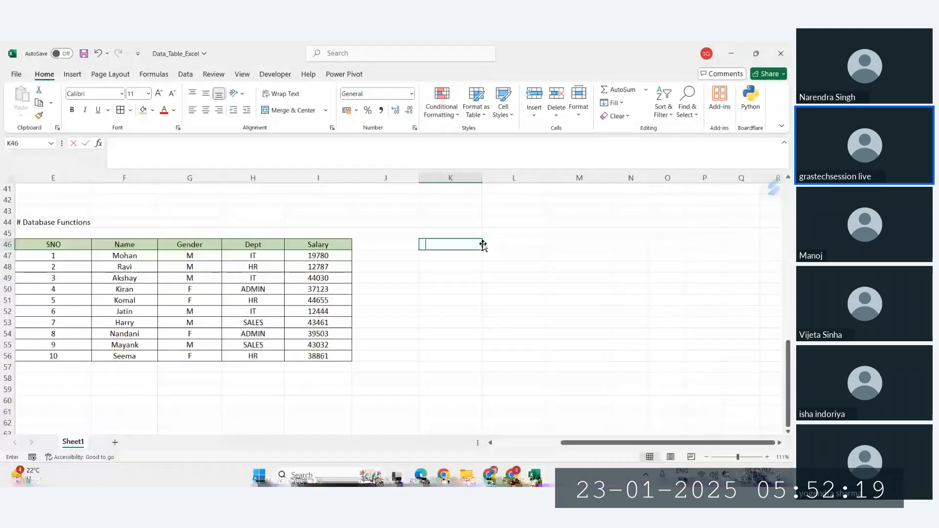
text(DSUM)
key(Return)
key(Up)
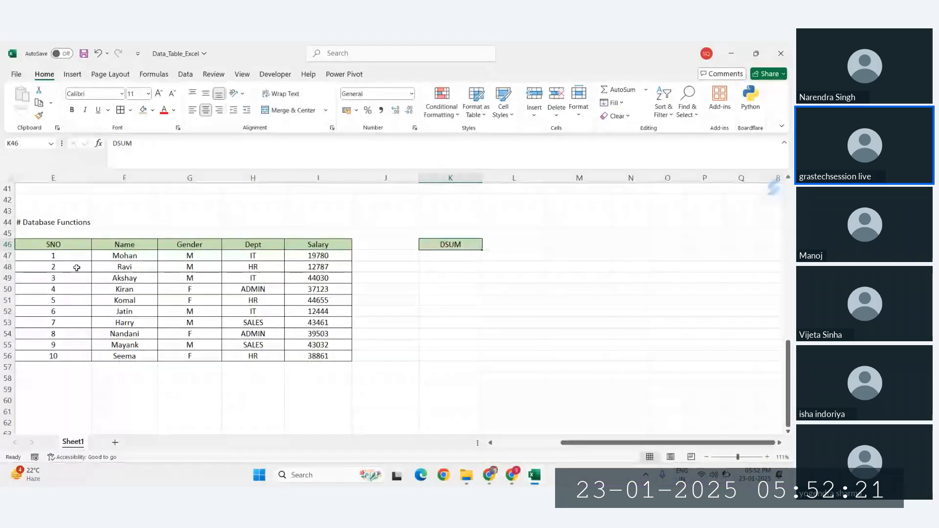
click(446, 258)
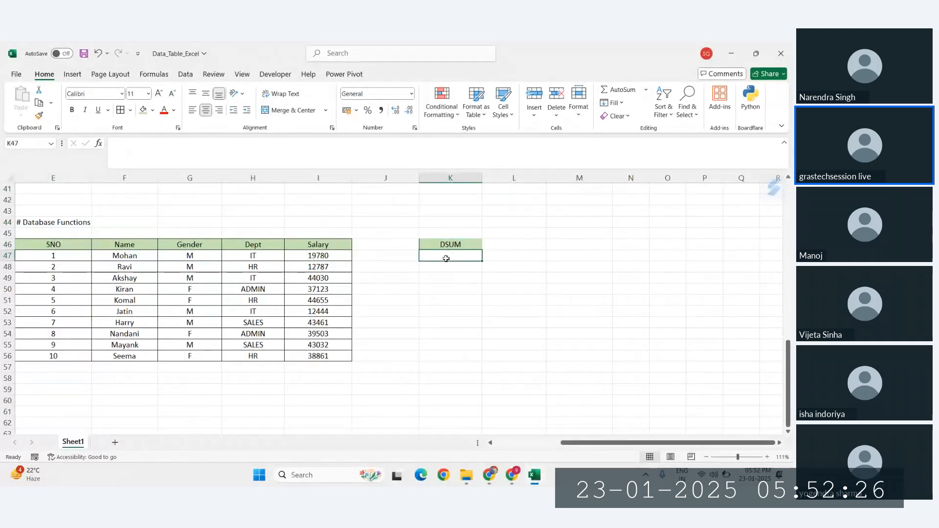
click(405, 261)
click(408, 266)
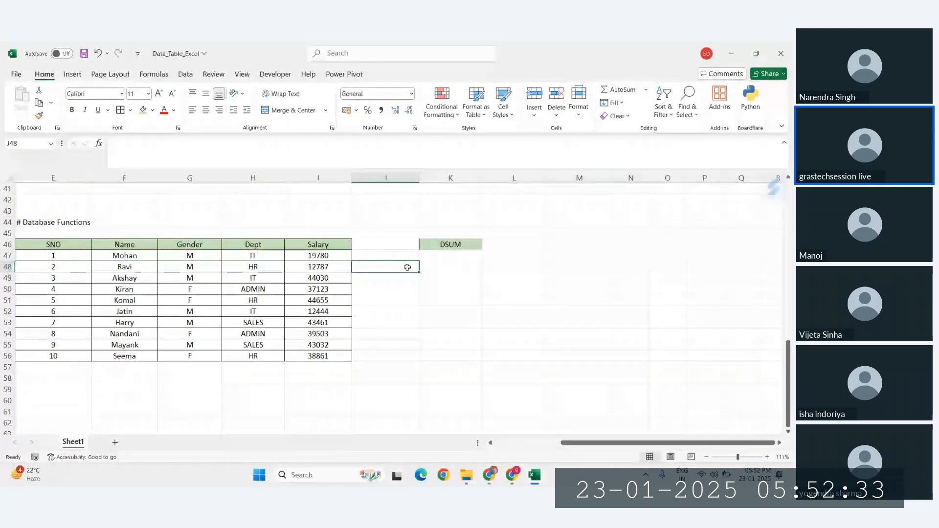
Enter the labels DEPT in J48 and SALARY in K48, with the criterion IT in J49
text(DEPT)
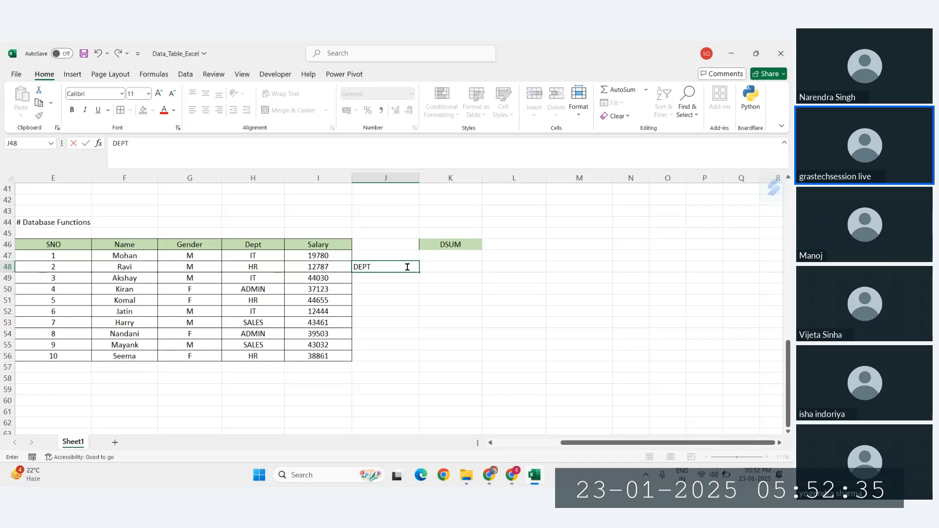
key(Tab)
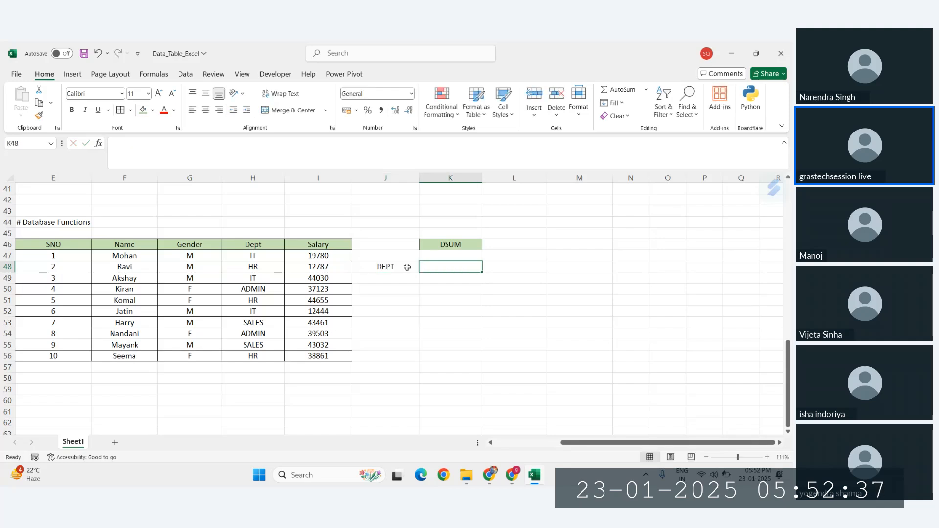
text(SALA)
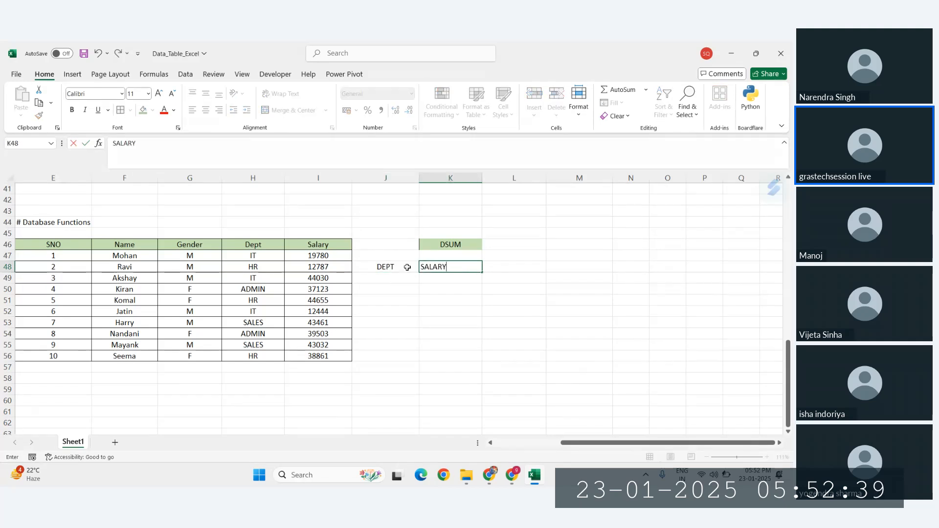
text(RY)
key(Return)
text(IT)
key(Tab)
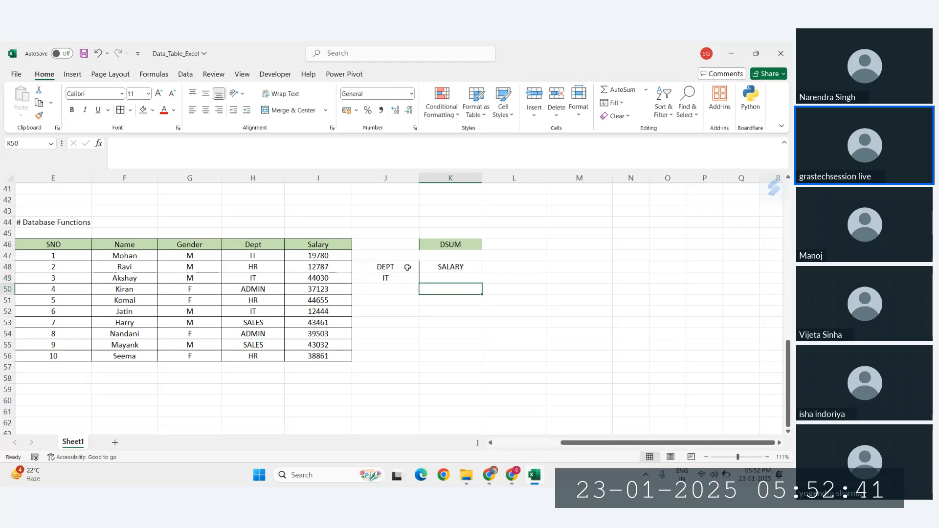
Format the criteria block J48:K49 with borders, a light green fill on J48:K48, and bold DEPT, SALARY and IT
mouse_move(376, 266)
mouse_down()
mouse_move(436, 276)
mouse_move(434, 268)
mouse_up()
click(453, 247)
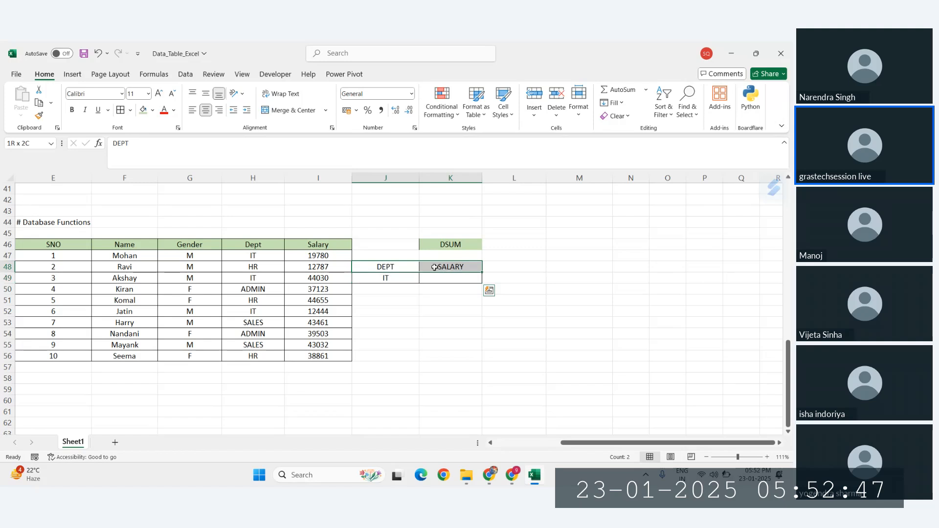
click(400, 280)
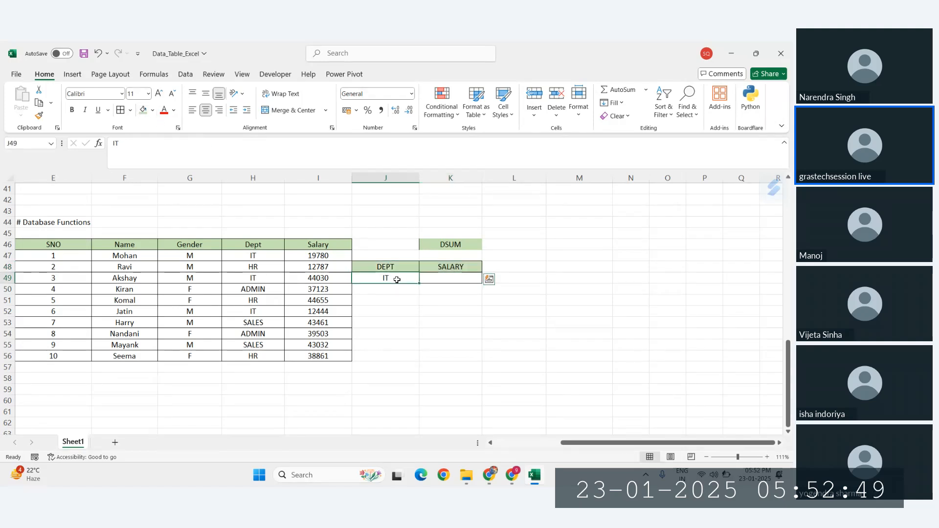
drag(384, 267, 440, 269)
click(456, 277)
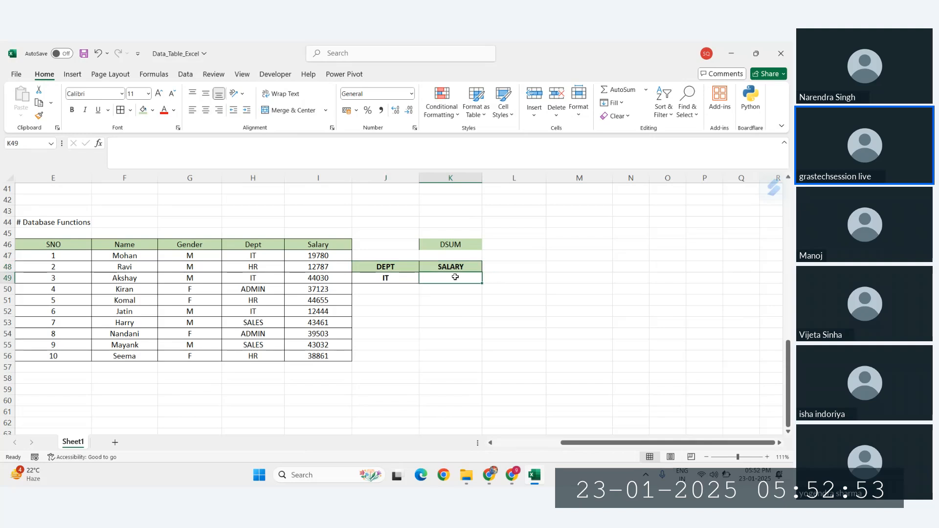
click(393, 267)
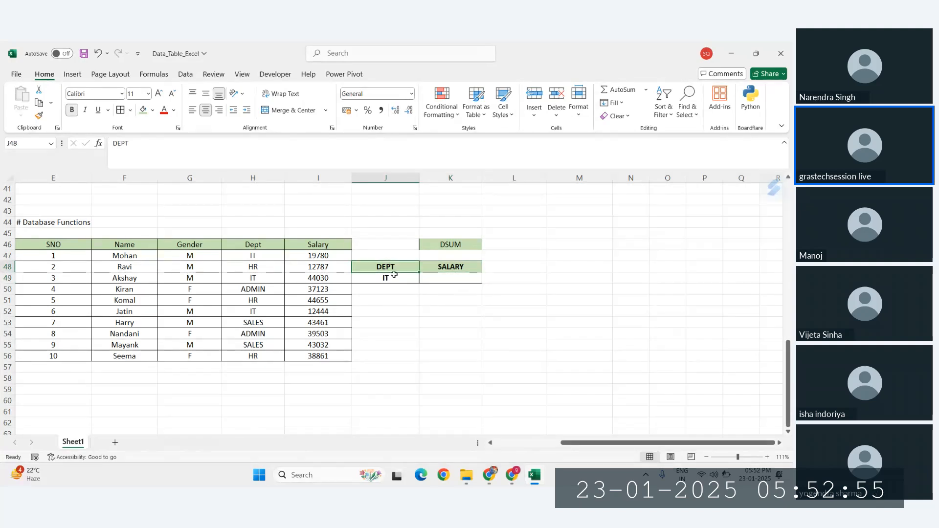
click(395, 277)
click(452, 267)
Enter =DSUM(E46:I56,K48,J48:J49) in K49 to total the salaries of the IT department
click(460, 278)
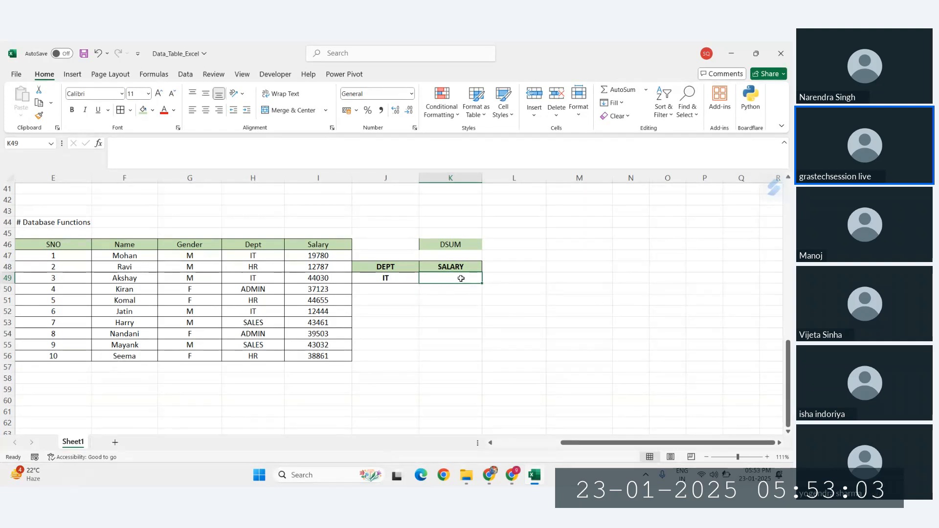
text(=ds)
key(Down)
key(Down)
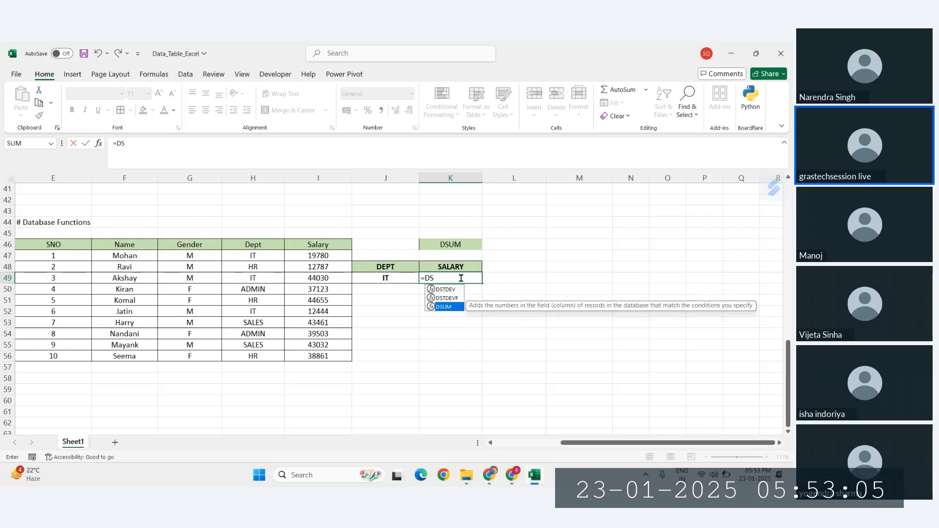
key(Tab)
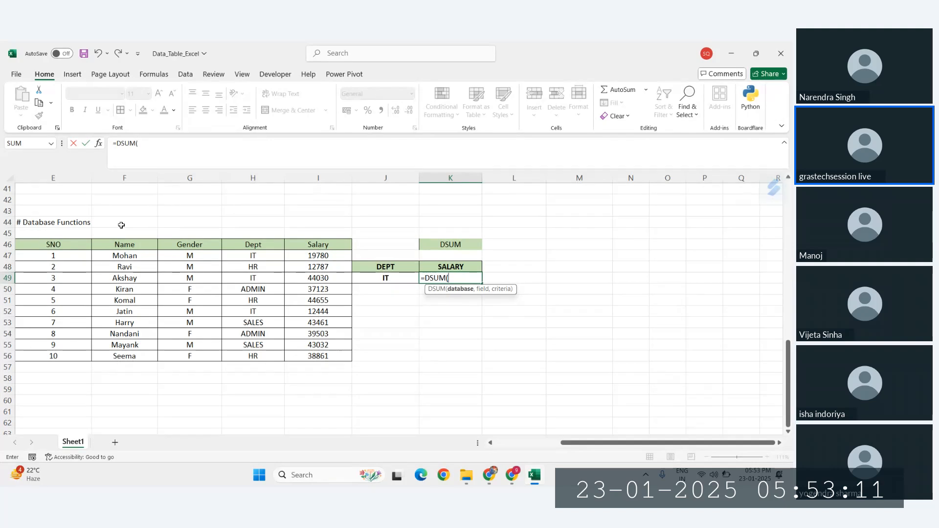
drag(44, 245, 322, 354)
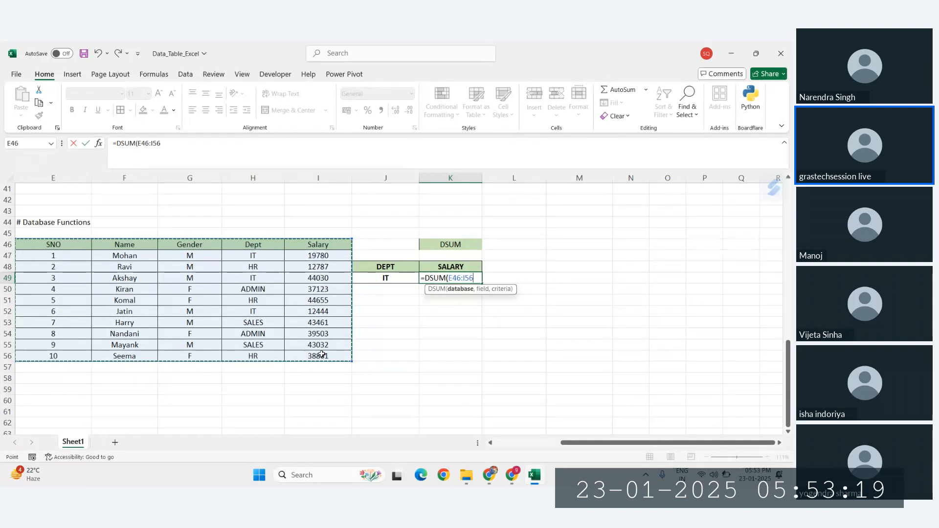
text(,)
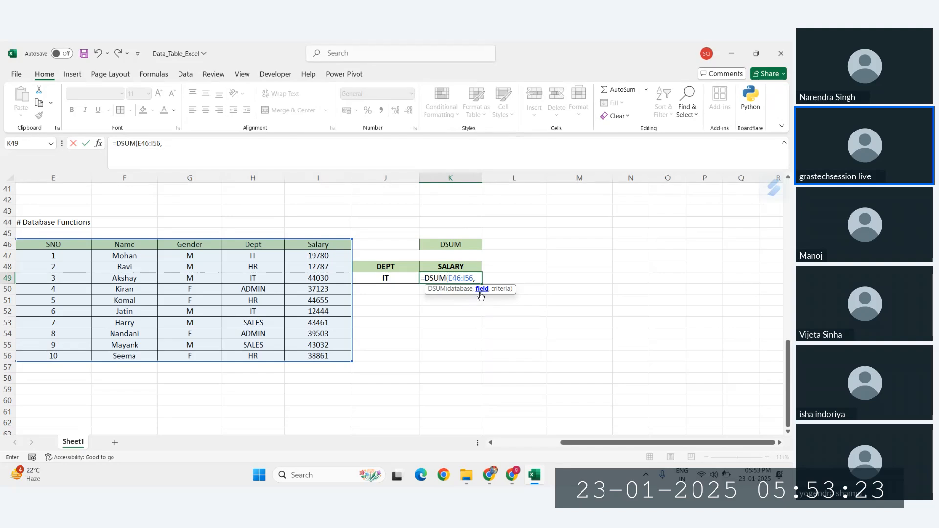
click(461, 268)
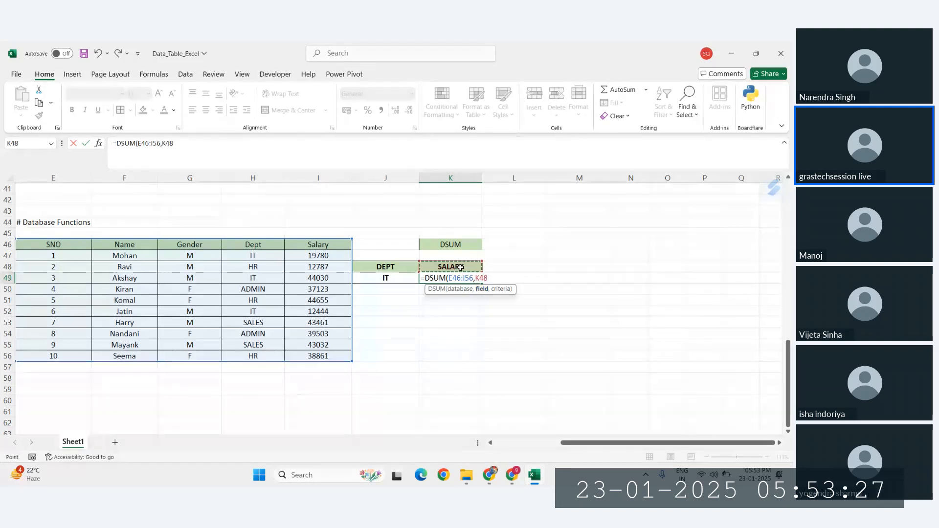
text(,)
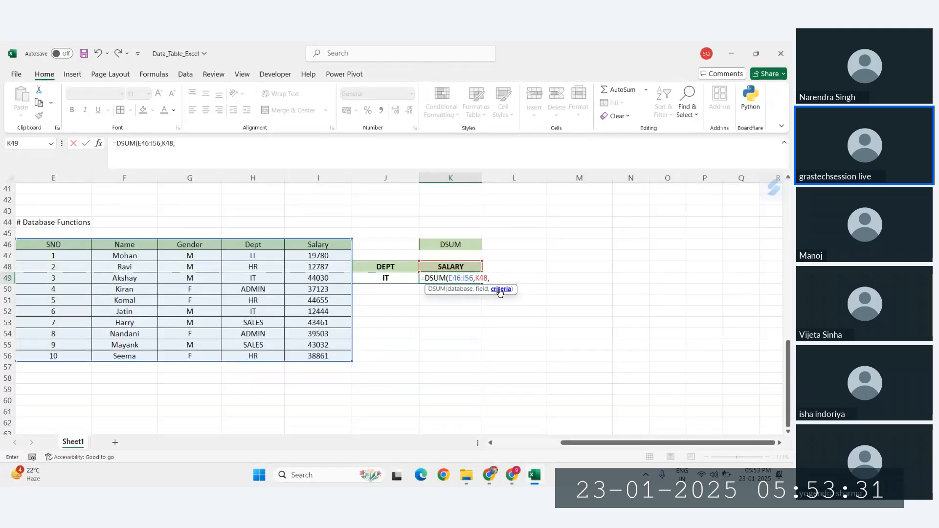
drag(387, 267, 395, 278)
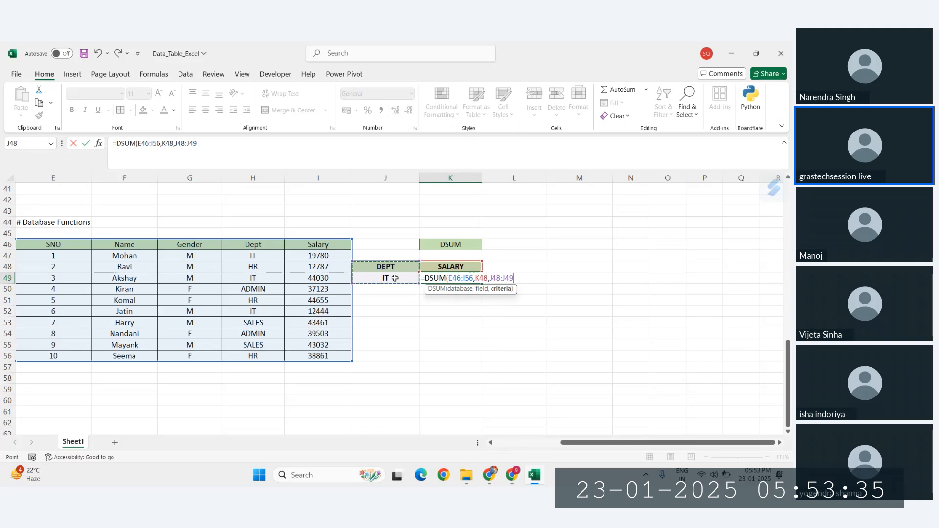
key(Return)
click(478, 277)
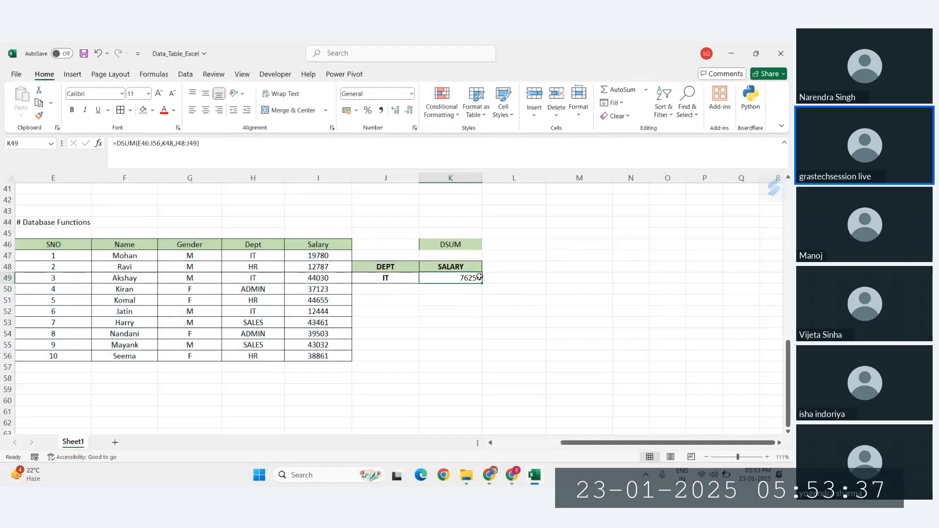
text(=)
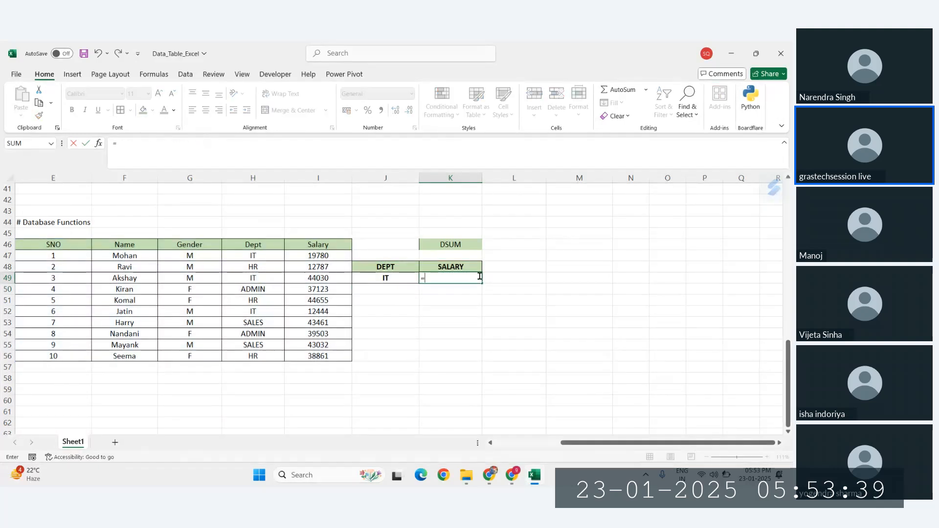
text(DSUM()
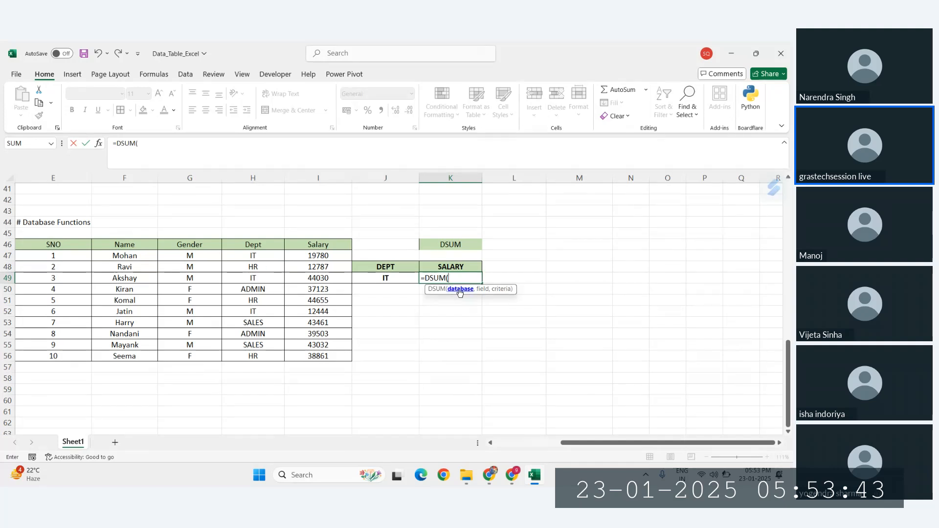
double_click(70, 275)
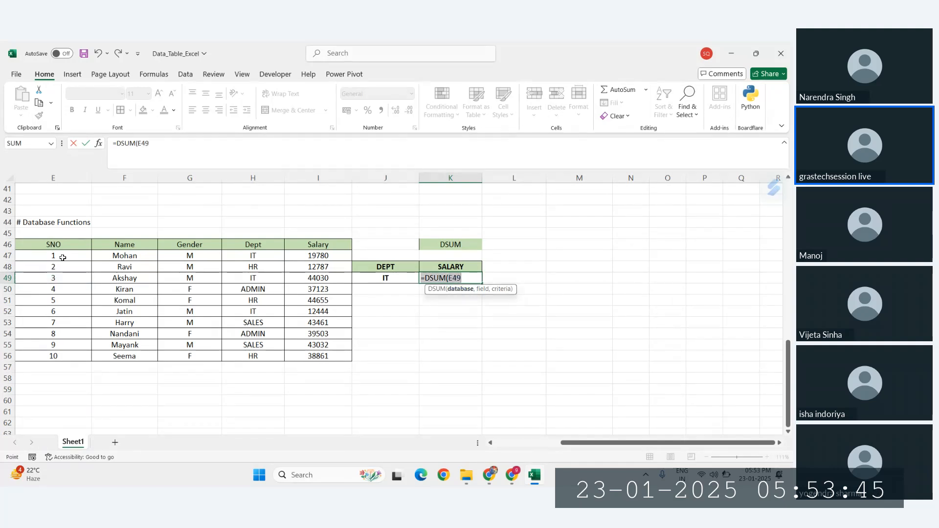
drag(55, 249, 249, 325)
key(Escape)
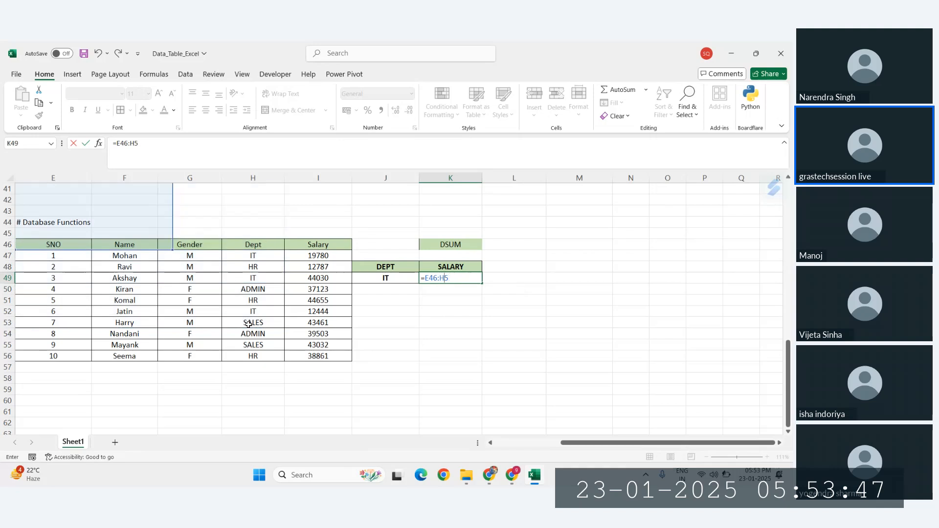
Rebuild the IT salary total in K49 with DSUM, using database E46:I56, field K48 and criteria J48:J49
text(=)
text(DSUM()
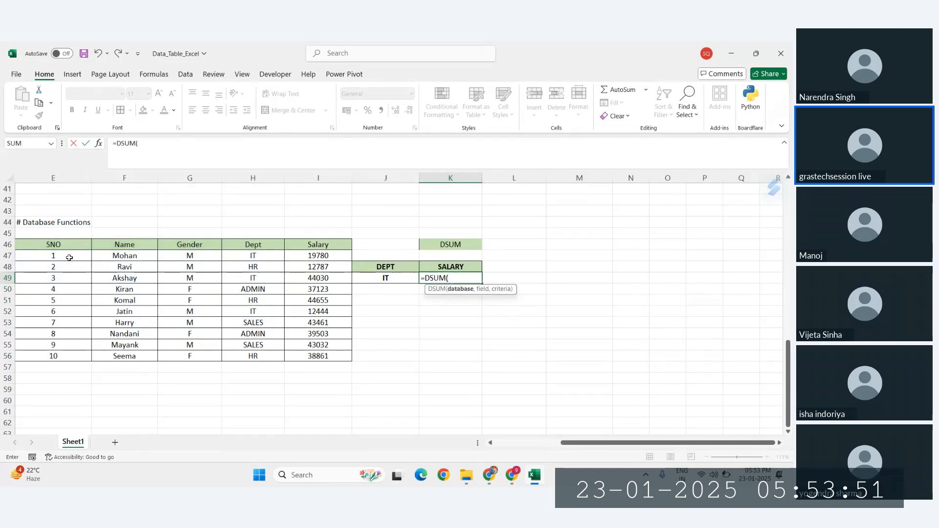
drag(61, 244, 333, 356)
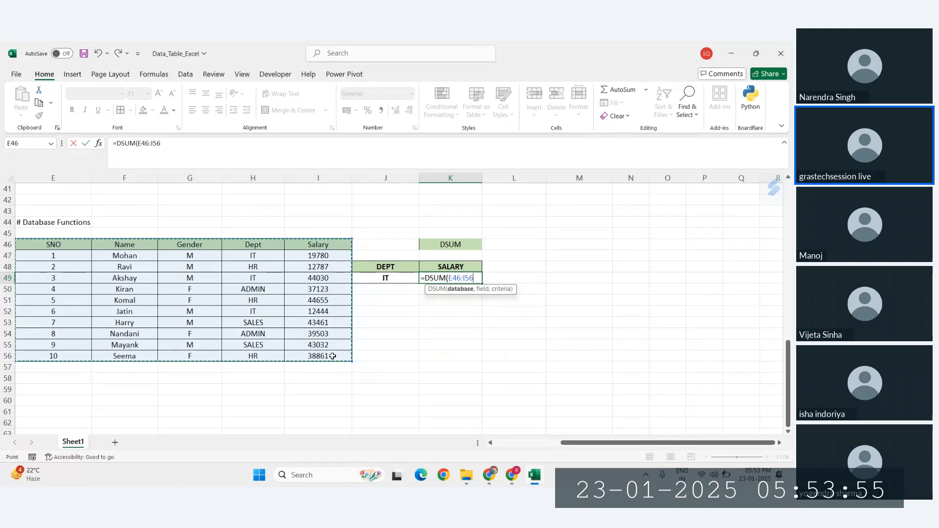
text(,)
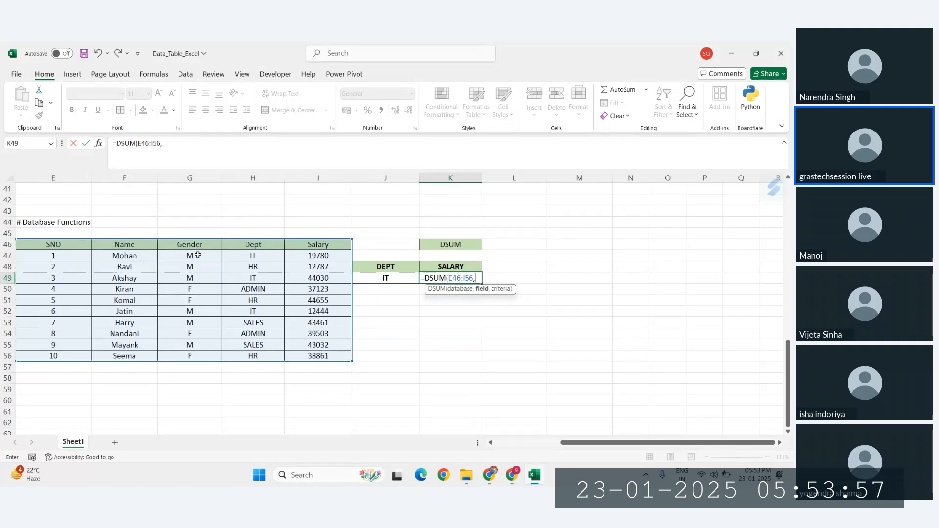
click(444, 267)
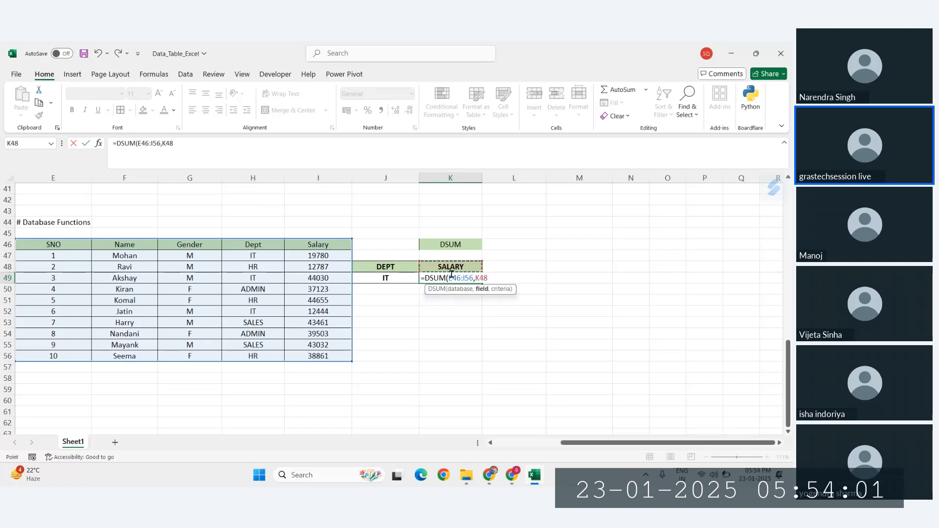
text(,)
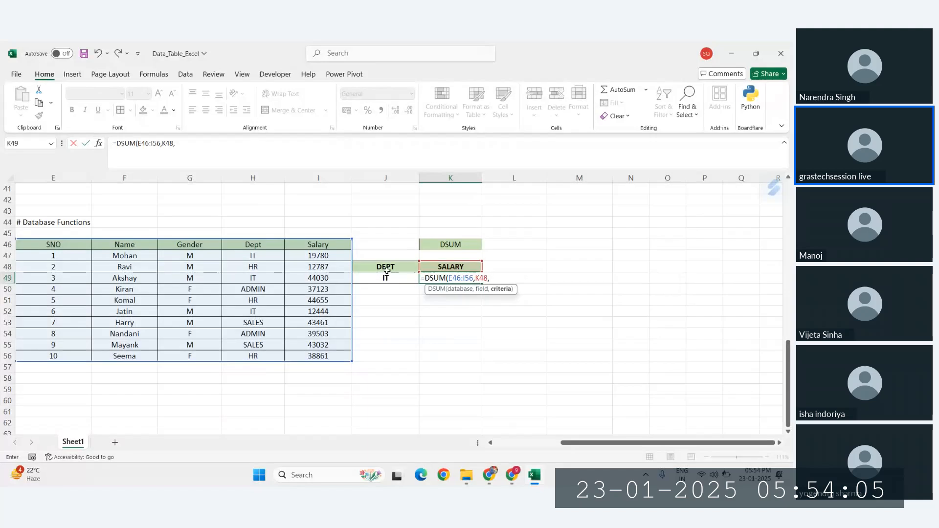
drag(383, 265, 385, 279)
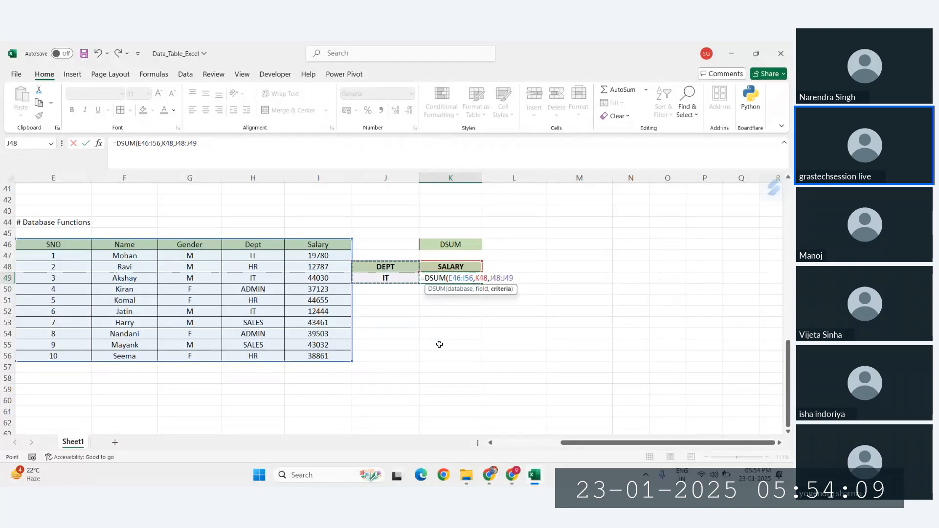
key(ctrl+Return)
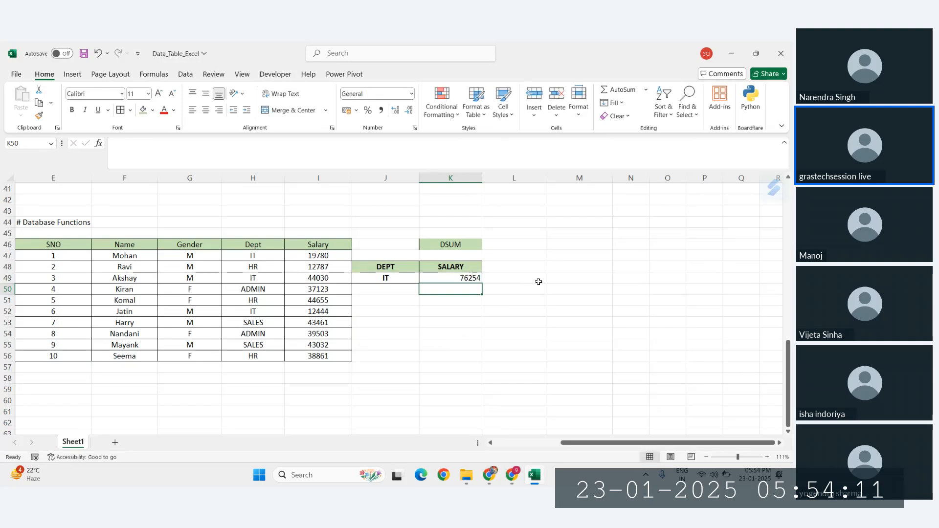
Format the DSUM result in K49 as centred and bold with the rupee accounting number format
click(205, 110)
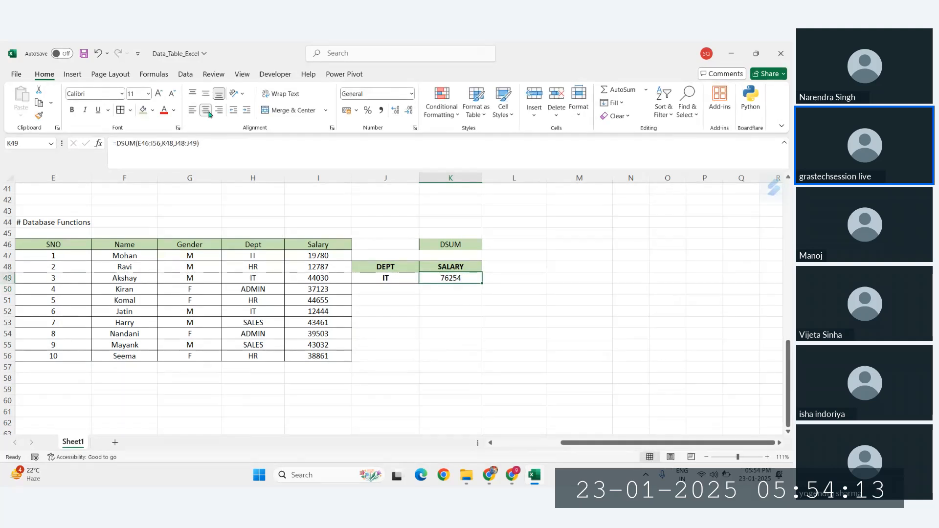
key(ctrl+b)
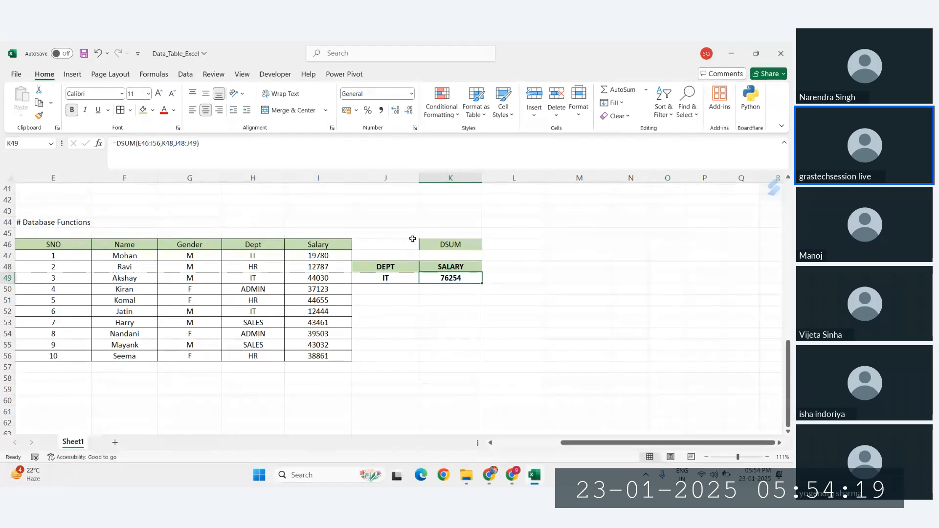
click(345, 111)
click(506, 321)
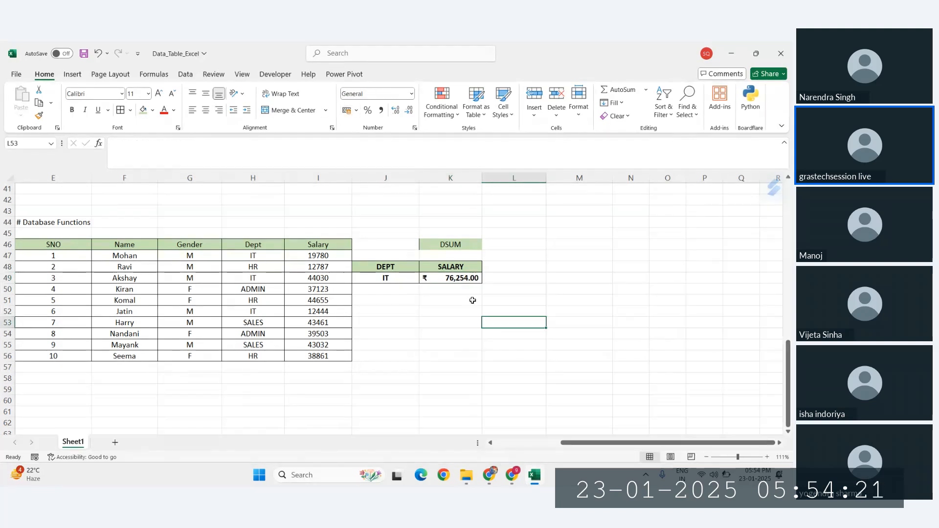
Colour the Dept and Salary text red for the three IT employees in H47:I47, H49:I49 and H52:I52
drag(270, 256, 315, 255)
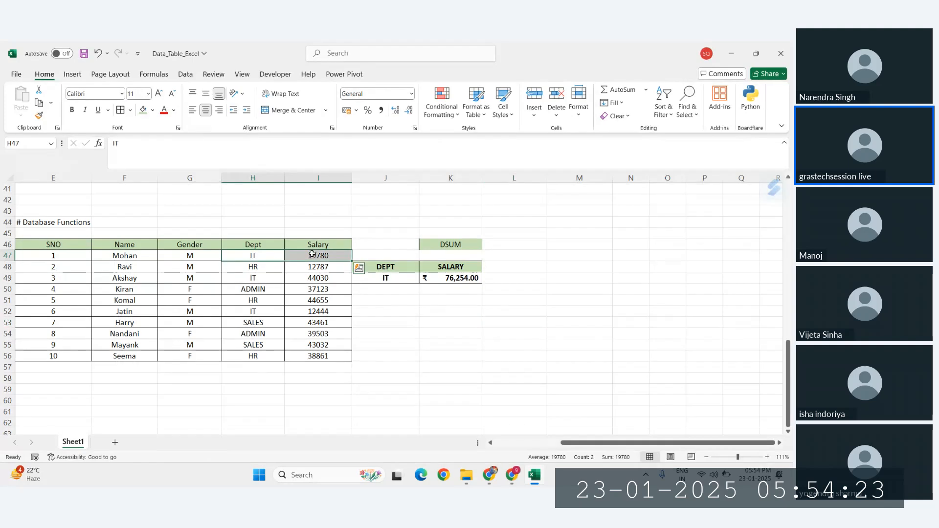
drag(249, 279, 299, 278)
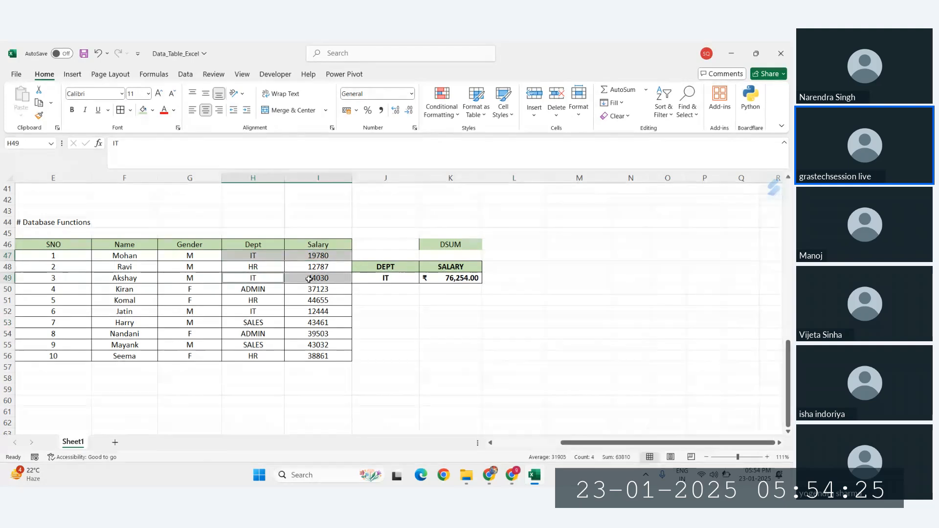
drag(251, 311, 318, 312)
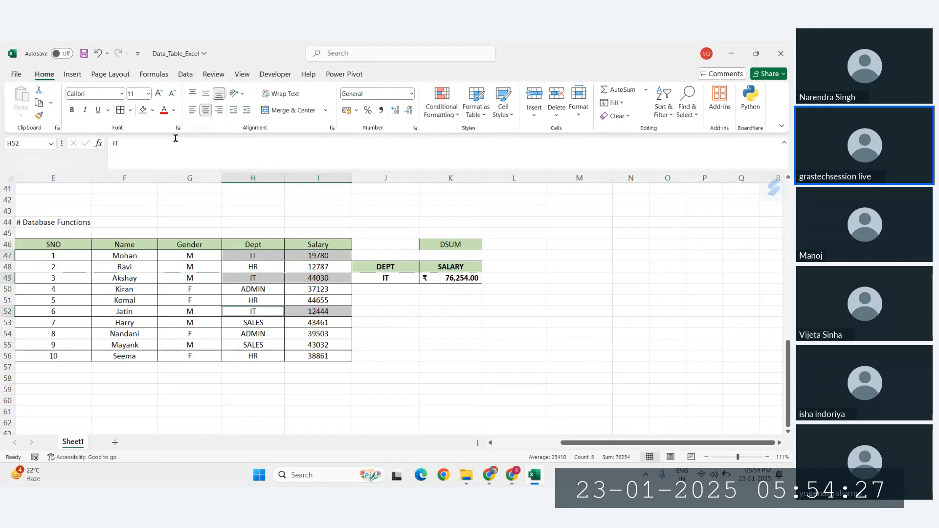
click(165, 110)
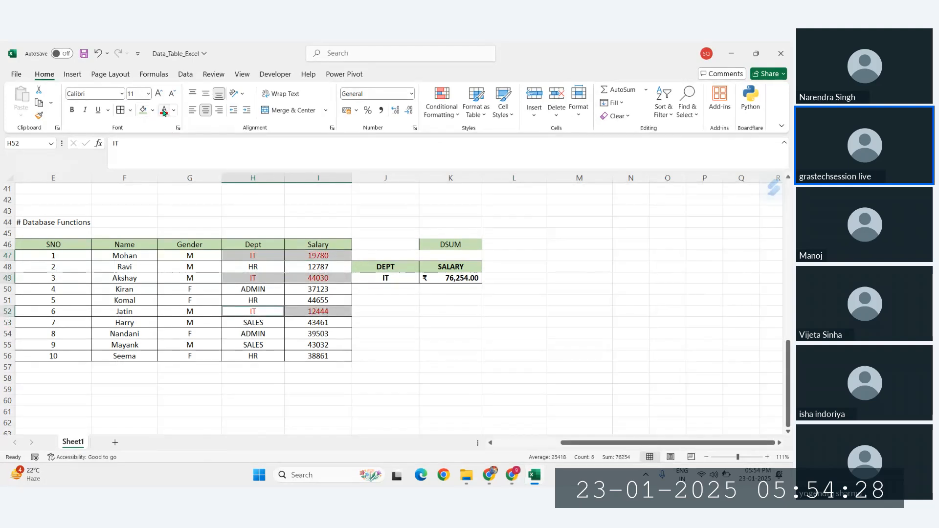
Check the sum of the three IT salaries in I47, I49 and I52 against the DSUM result in K49
click(386, 308)
click(327, 256)
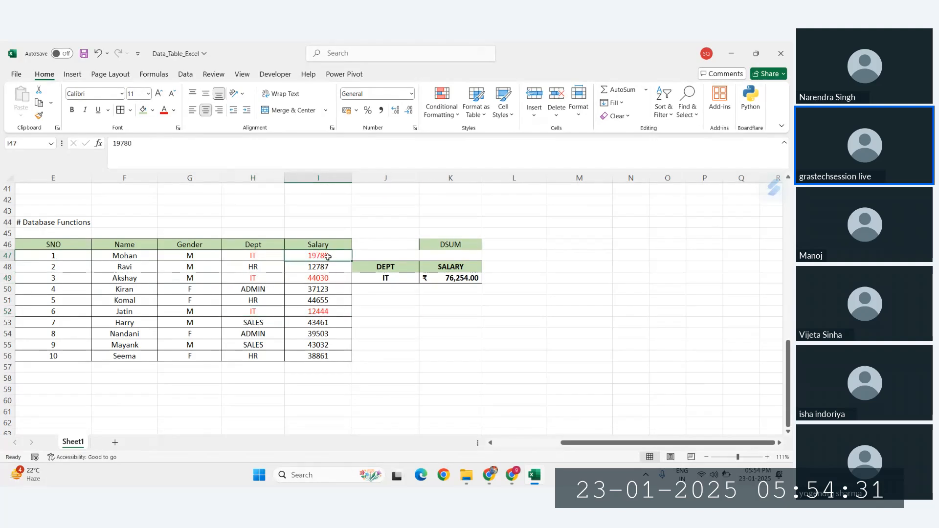
ctrl+click(322, 278)
ctrl+click(322, 312)
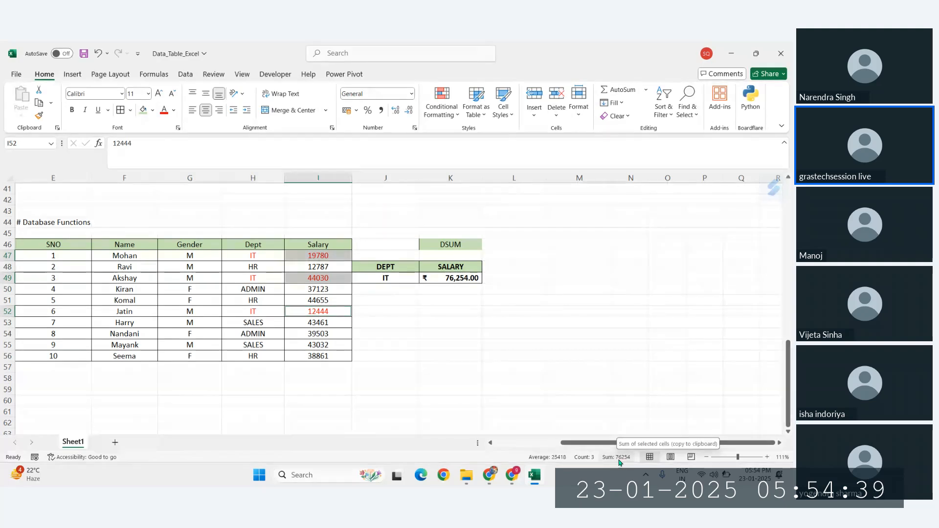
click(456, 279)
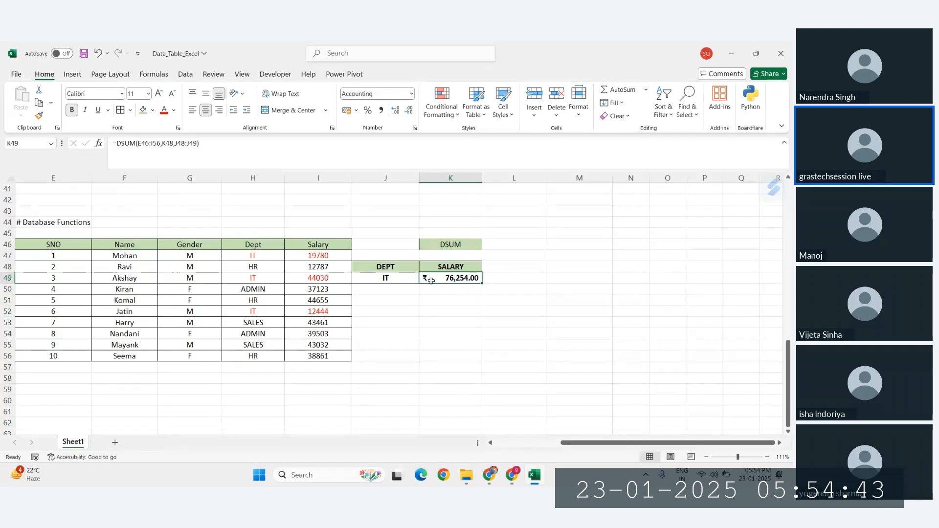
Change the DSUM department criterion in J49 to HR and check the result cell K49
click(392, 279)
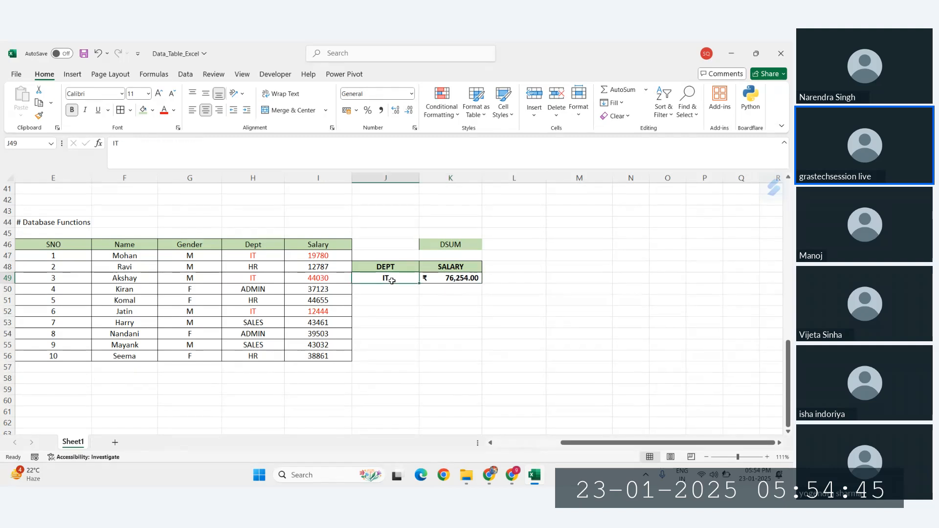
text(HR)
key(Return)
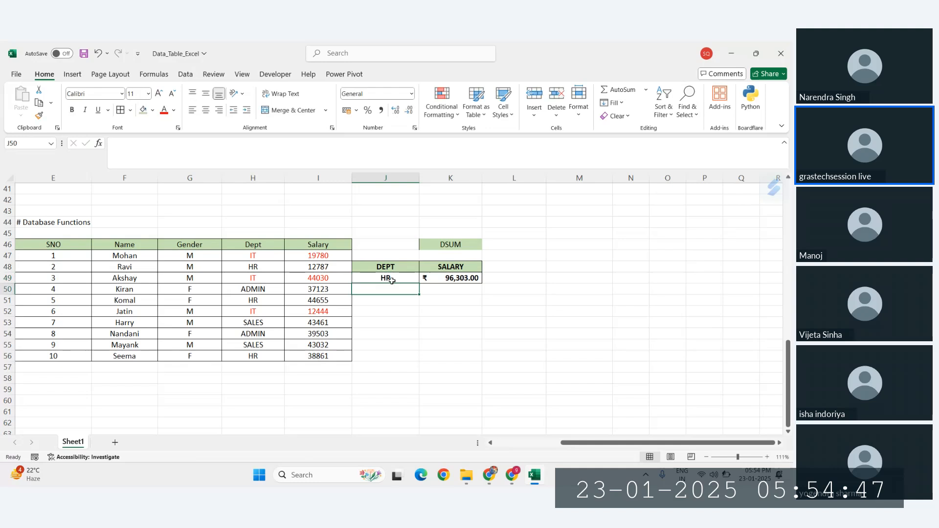
click(449, 277)
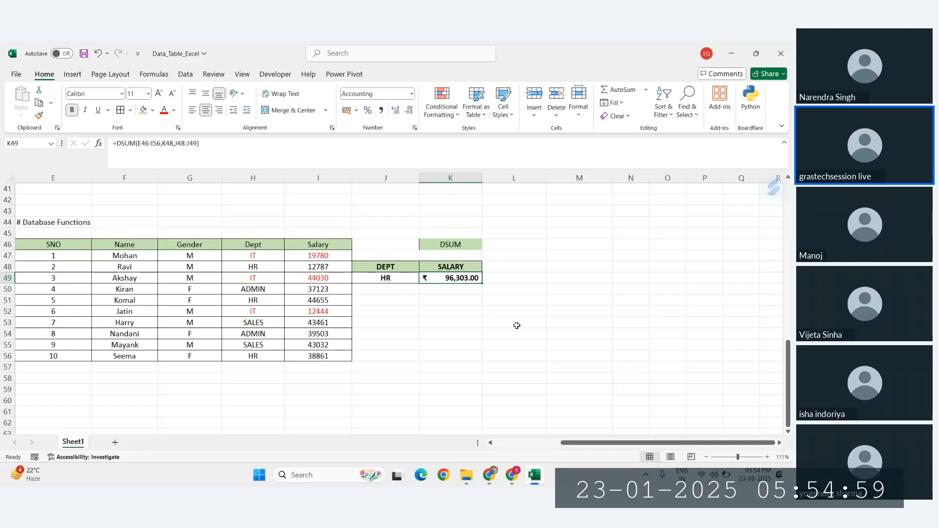
Switch the DSUM criteria to gender by entering GENDER in J48 and M in J49
click(386, 267)
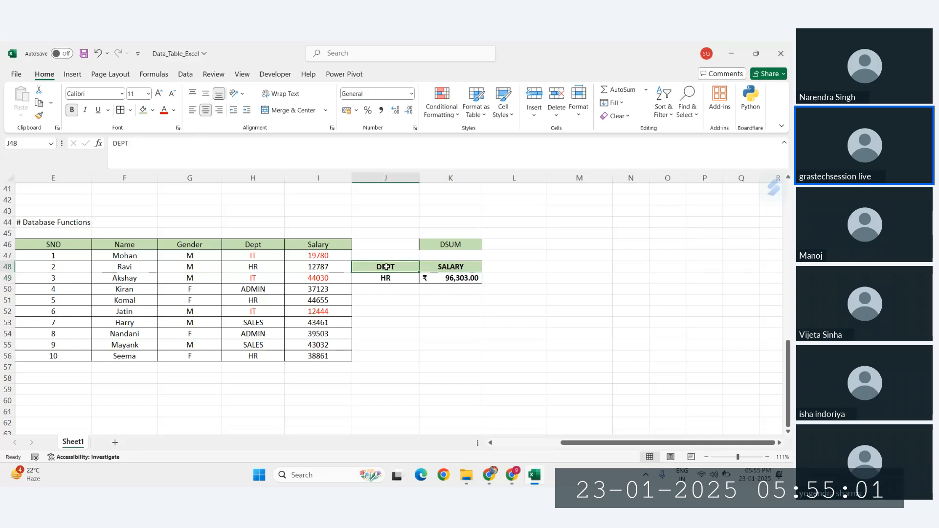
text(GENDER)
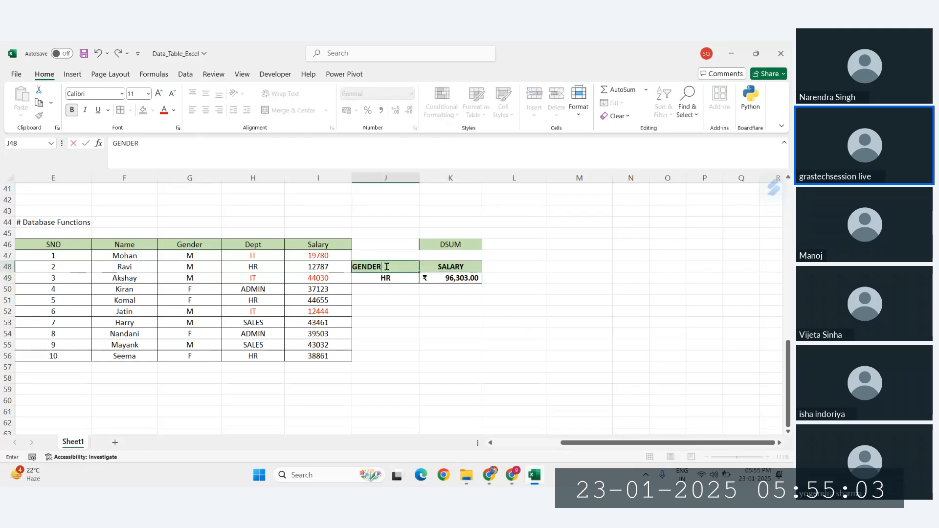
key(Return)
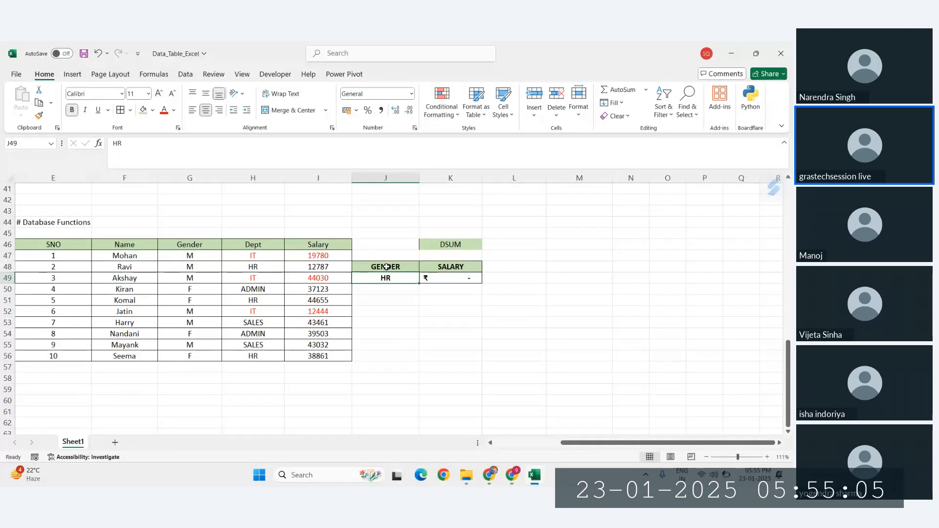
text(M)
key(Return)
click(391, 277)
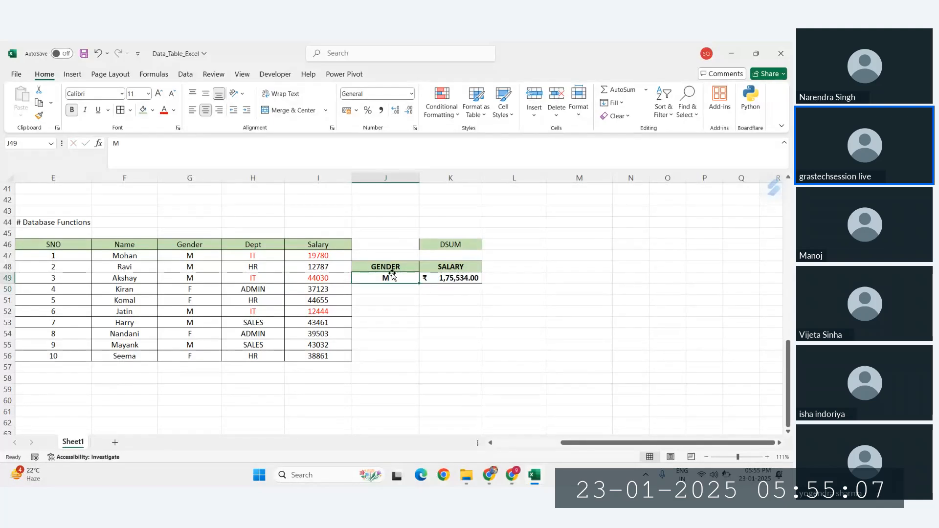
key(Right)
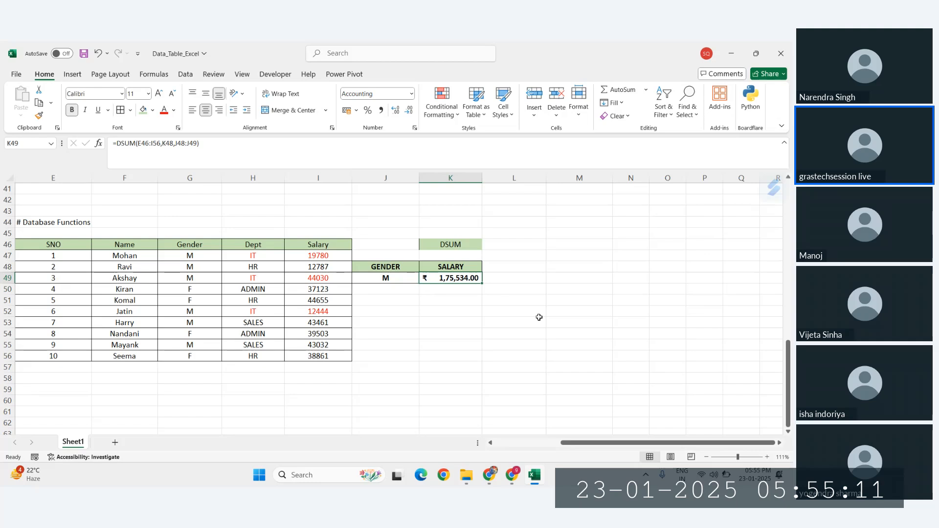
Set the gender criterion in J49 to F to total the female employees' salaries
click(389, 267)
click(391, 276)
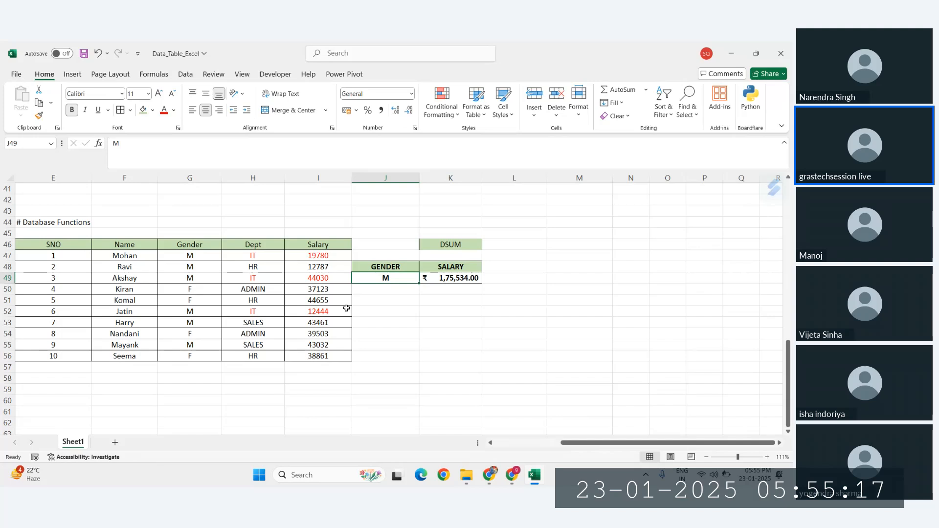
text(F)
key(Return)
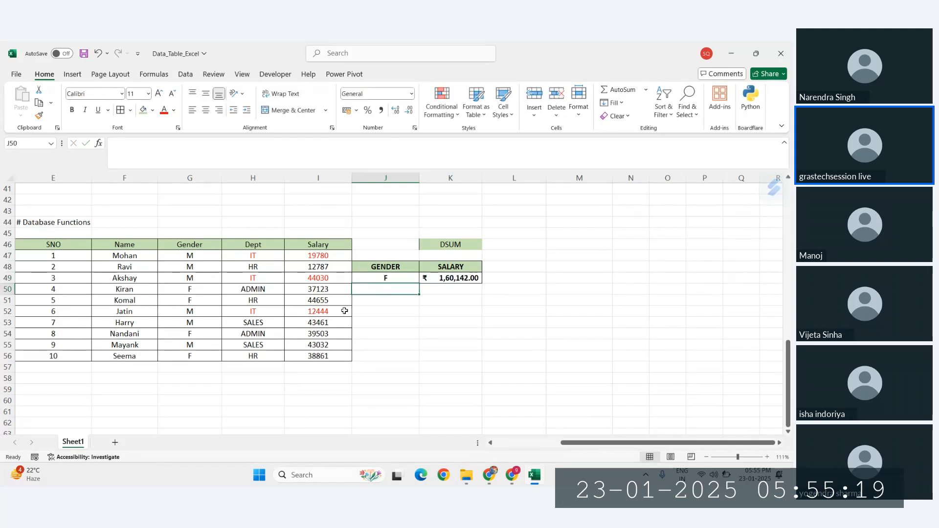
Check the sum of the female employees' salaries in I50, I51, I54 and I56 against the DSUM result in K49
click(190, 256)
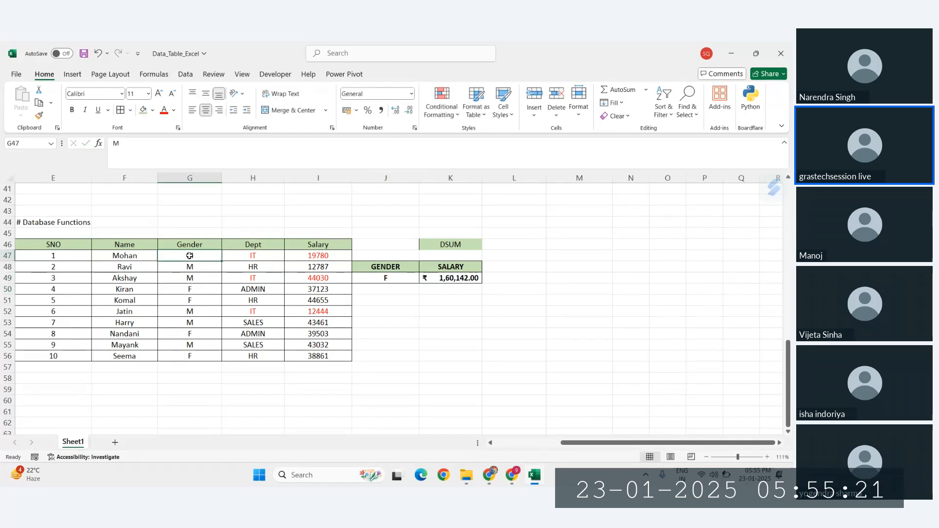
click(193, 288)
click(317, 289)
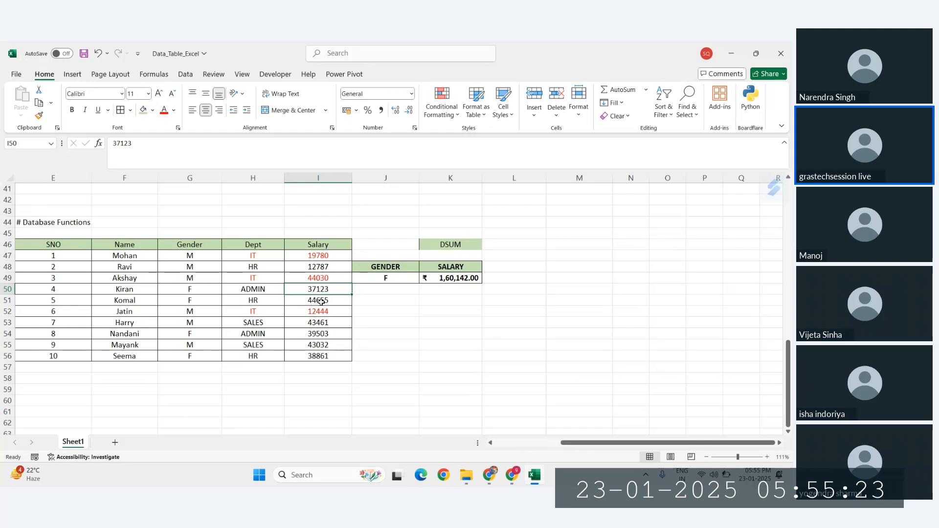
ctrl+click(321, 302)
ctrl+click(317, 335)
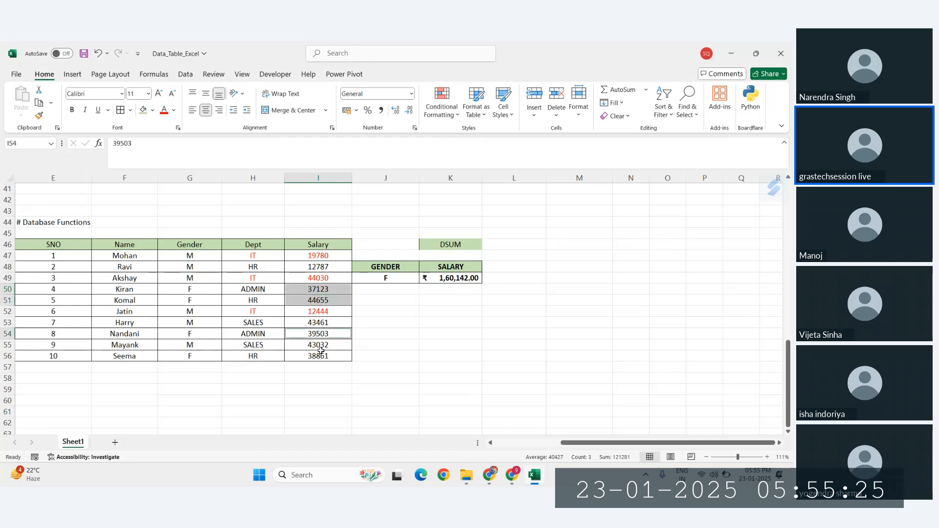
ctrl+click(321, 355)
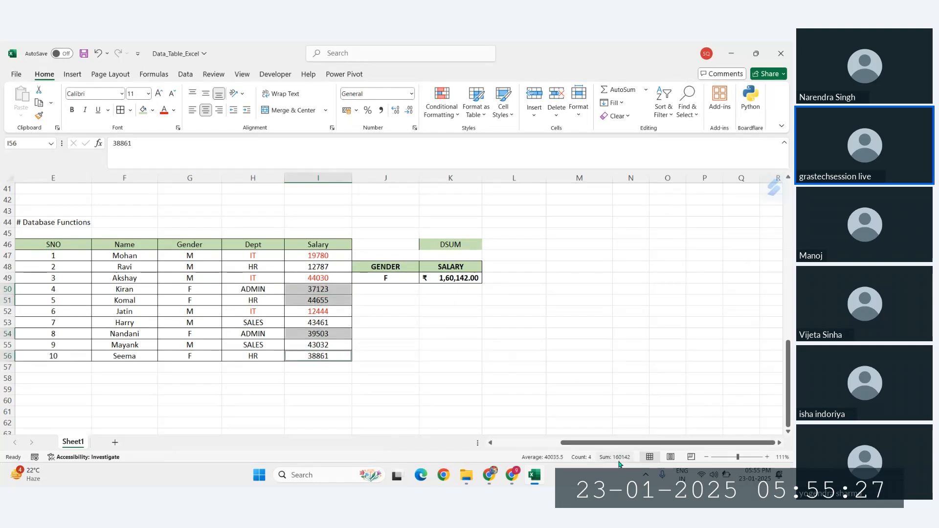
click(456, 277)
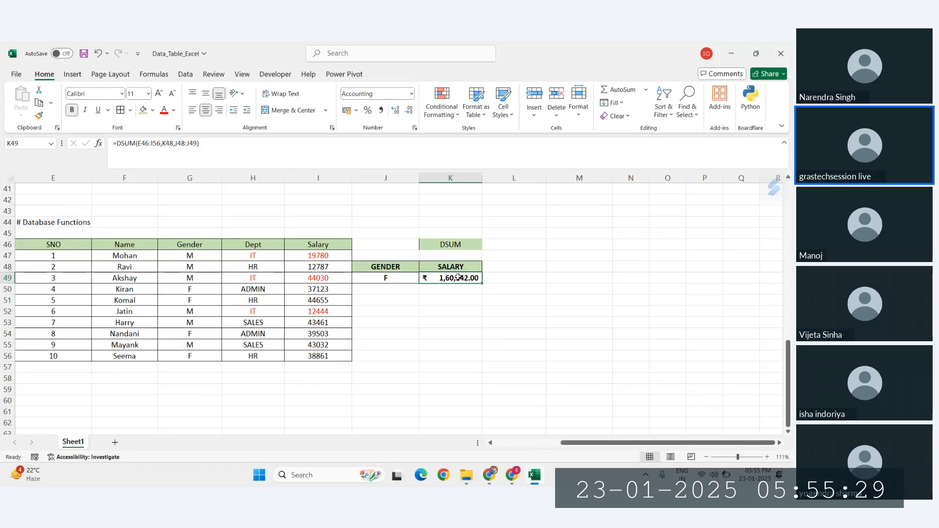
click(491, 320)
click(388, 269)
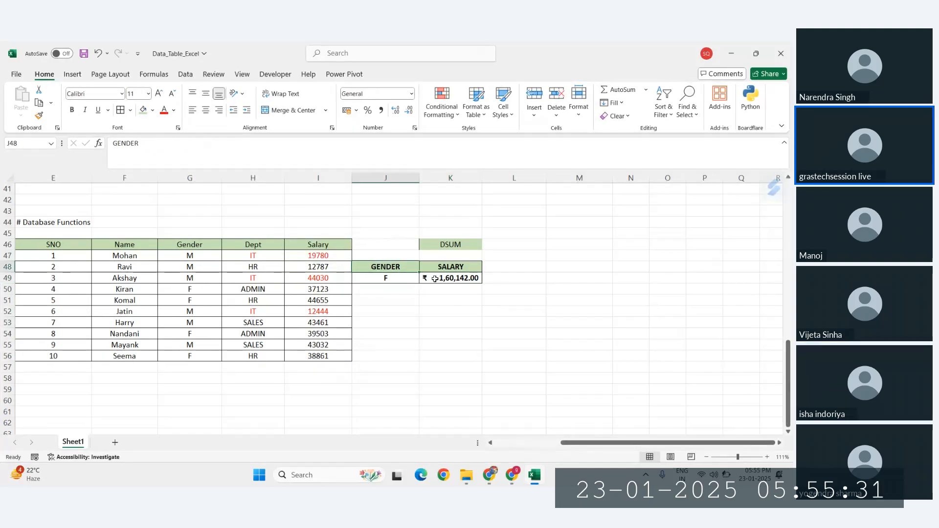
click(496, 302)
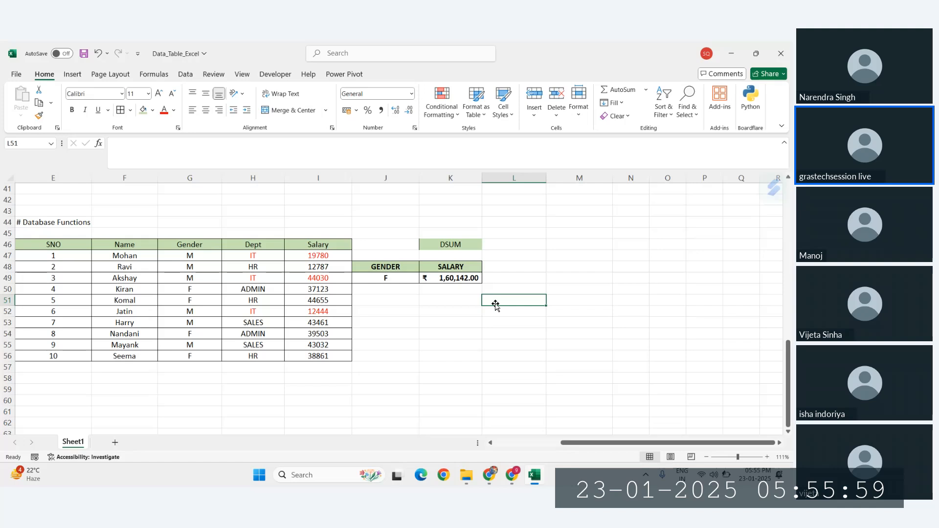
Enter the second employee's name from F48 in M48 as the lookup value
click(575, 265)
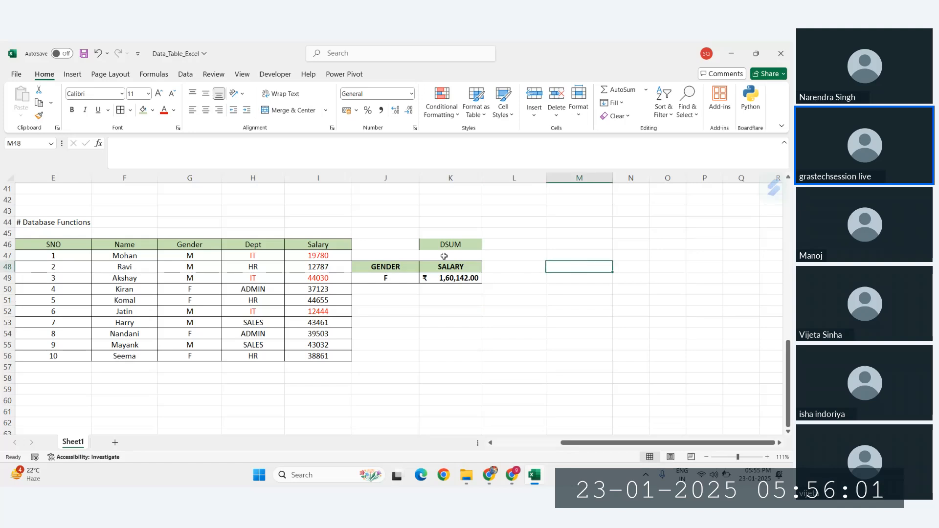
click(123, 267)
click(561, 264)
text(RAV)
key(BackSpace)
key(BackSpace)
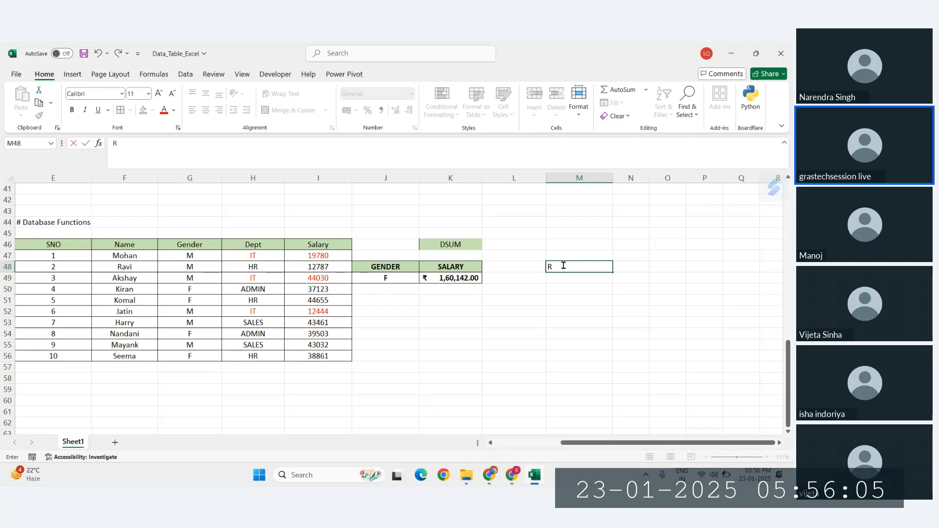
text(avi)
key(Tab)
Enter =VLOOKUP($M$48,$F$46:$I$56,4,0) in N48 to look up the named employee's salary
text(=vl)
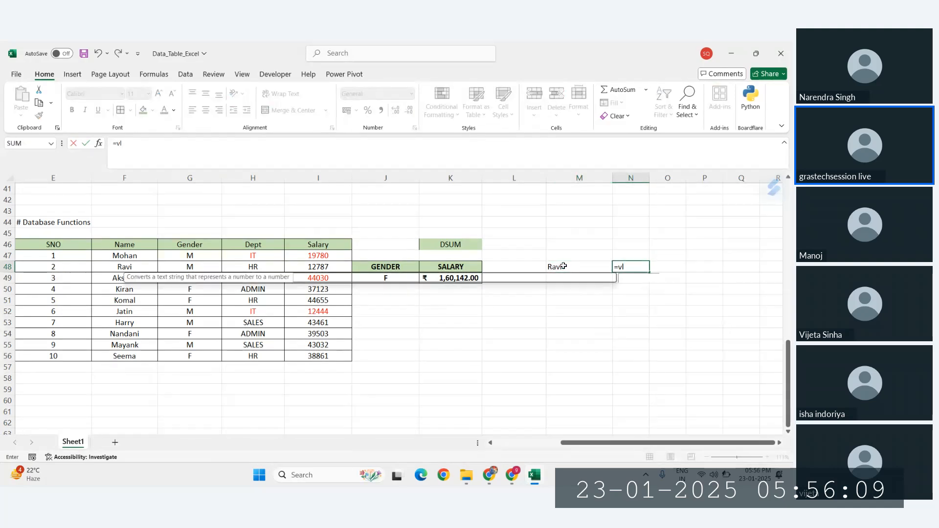
key(Tab)
click(558, 265)
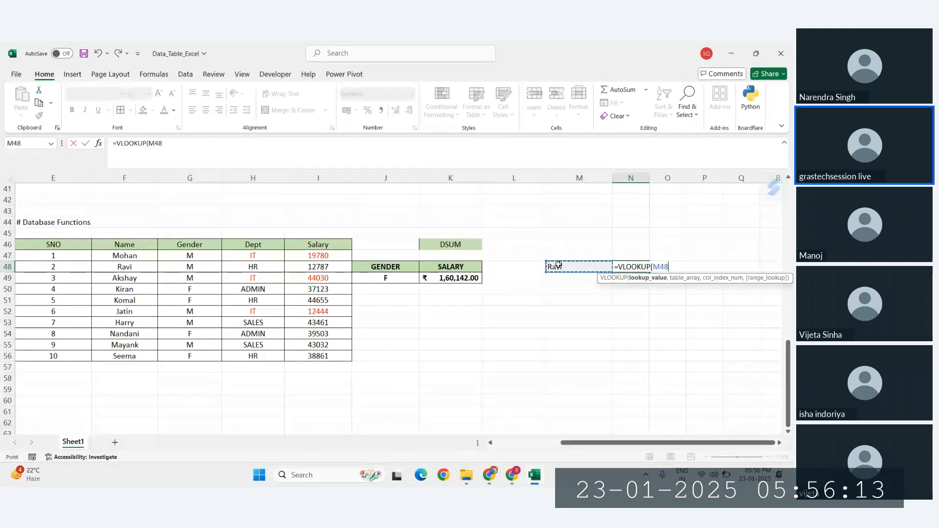
key(F4)
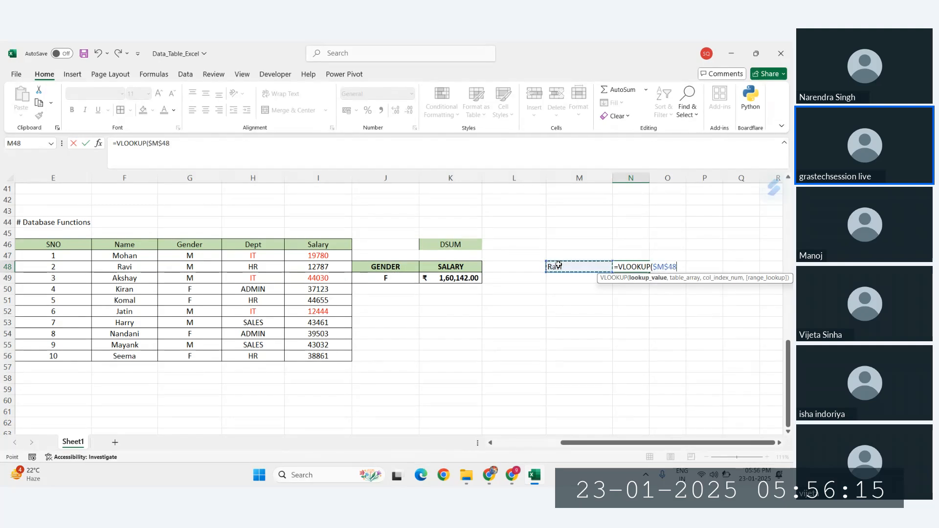
text(,)
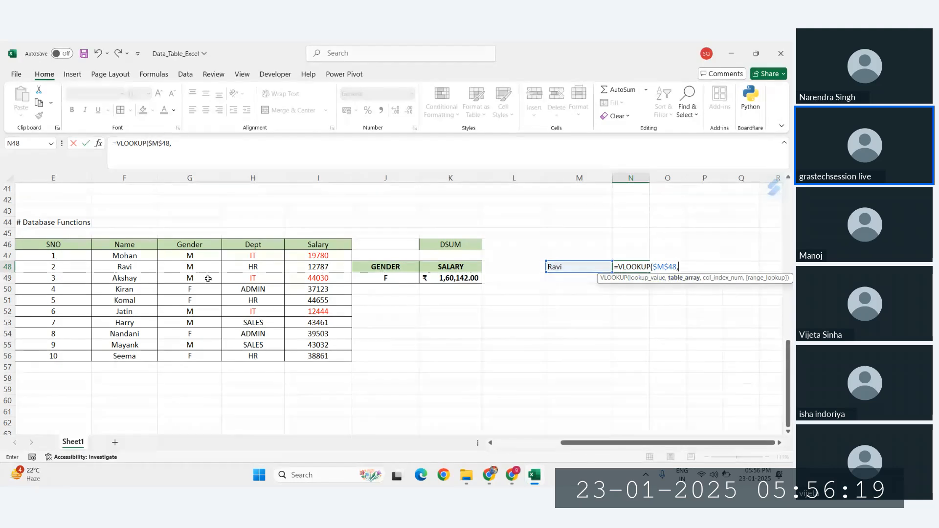
drag(112, 245, 319, 355)
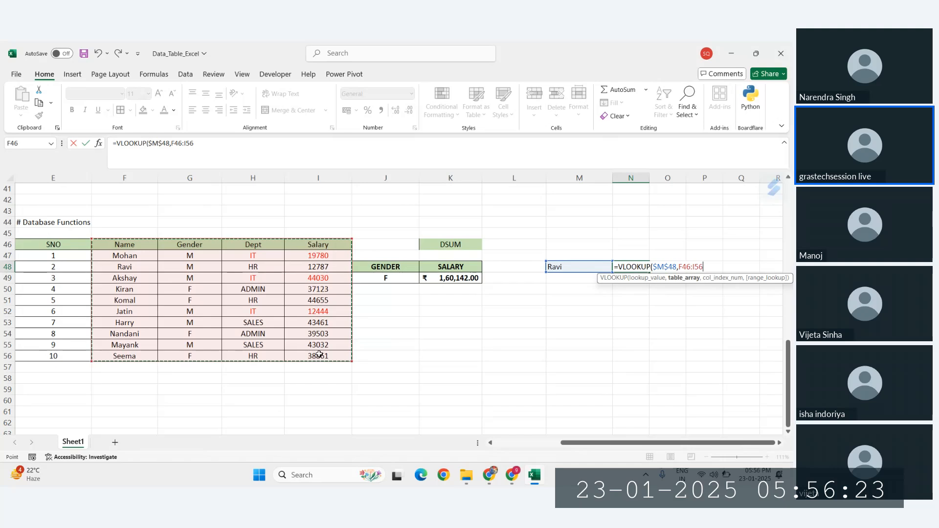
key(F4)
text(,)
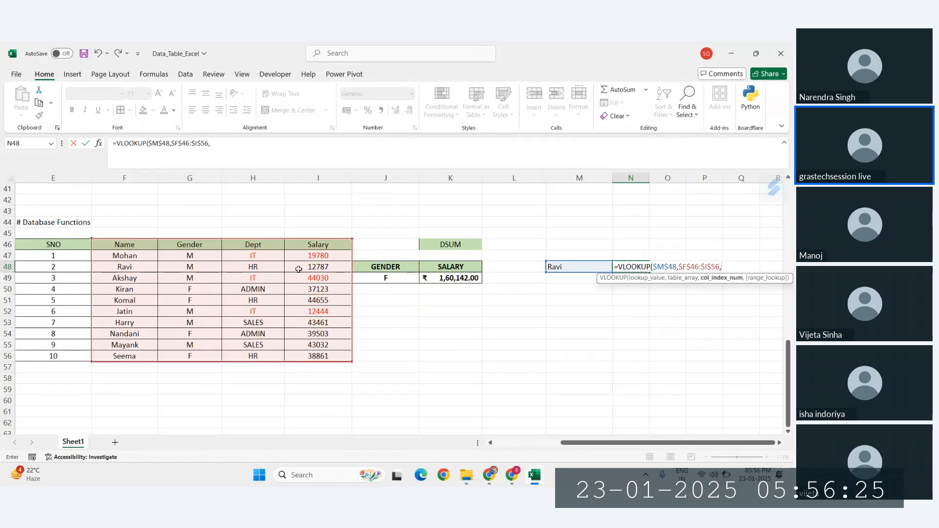
text(4,0)
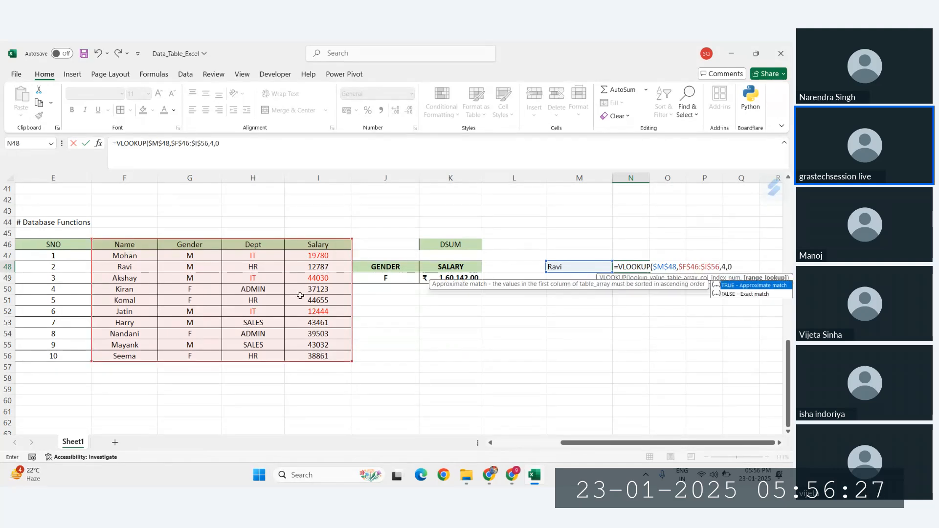
key(Return)
Compare the VLOOKUP result in N48 with the second employee's salary in I48
click(551, 266)
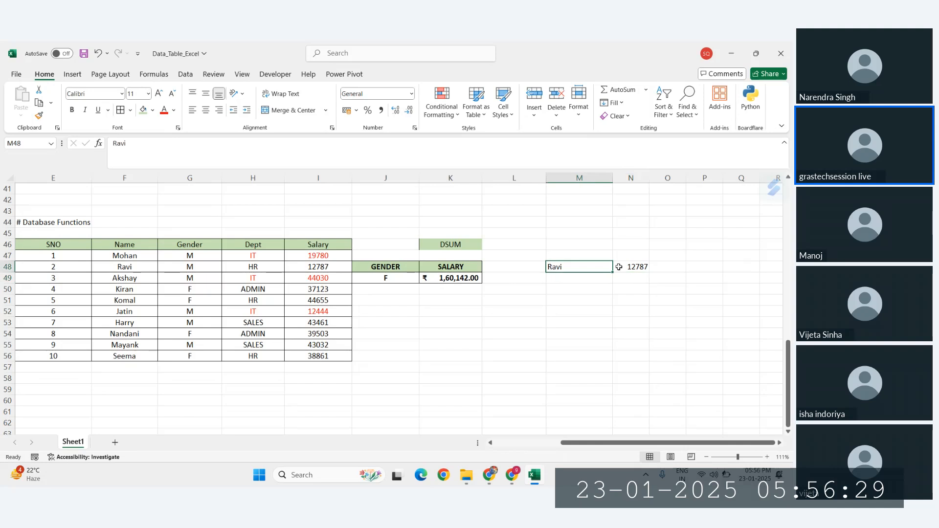
click(636, 266)
drag(124, 267, 298, 272)
click(337, 268)
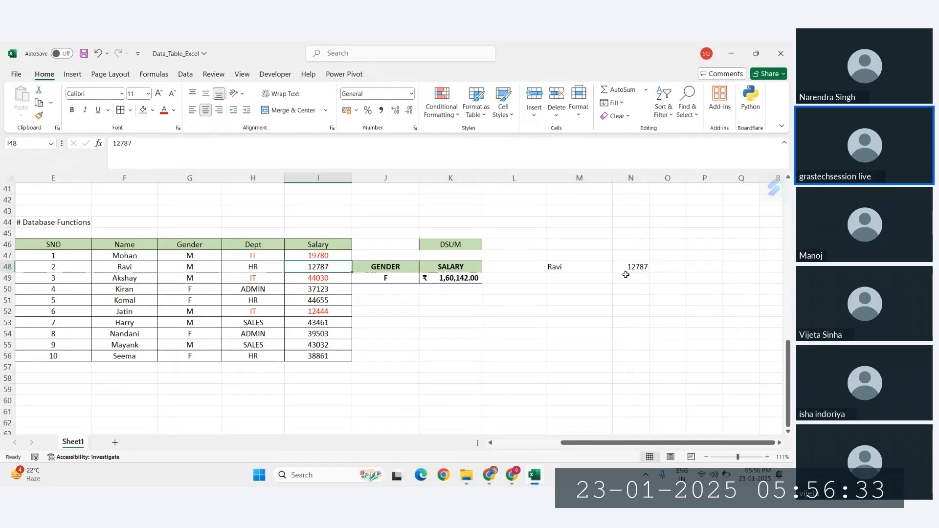
Replace the lookup name in M48 with the fourth employee's and compare the VLOOKUP in N48 with the DSUM block J48:K49
click(576, 269)
text(Kiran)
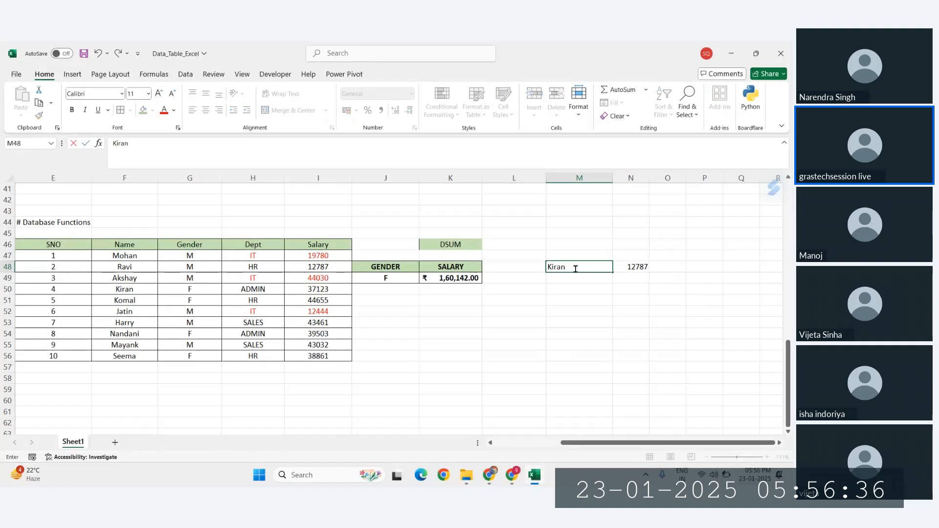
key(Return)
click(633, 267)
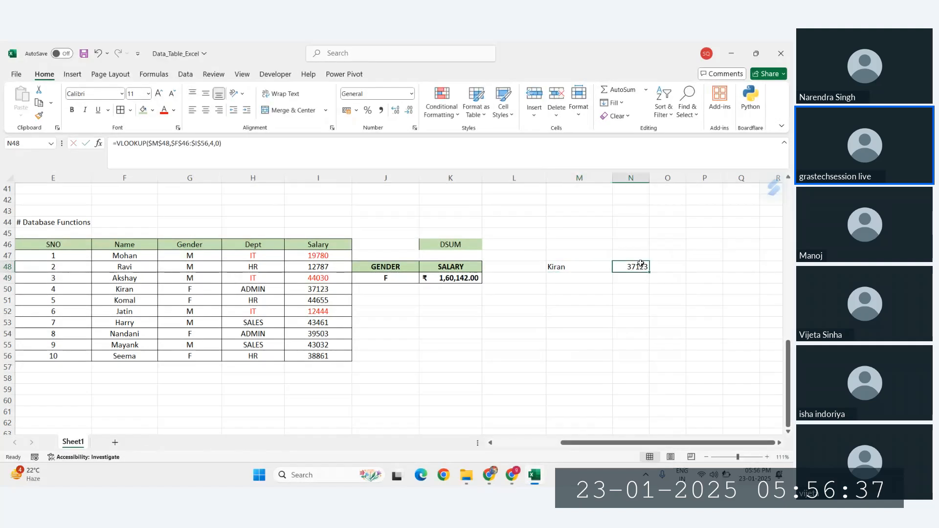
click(550, 269)
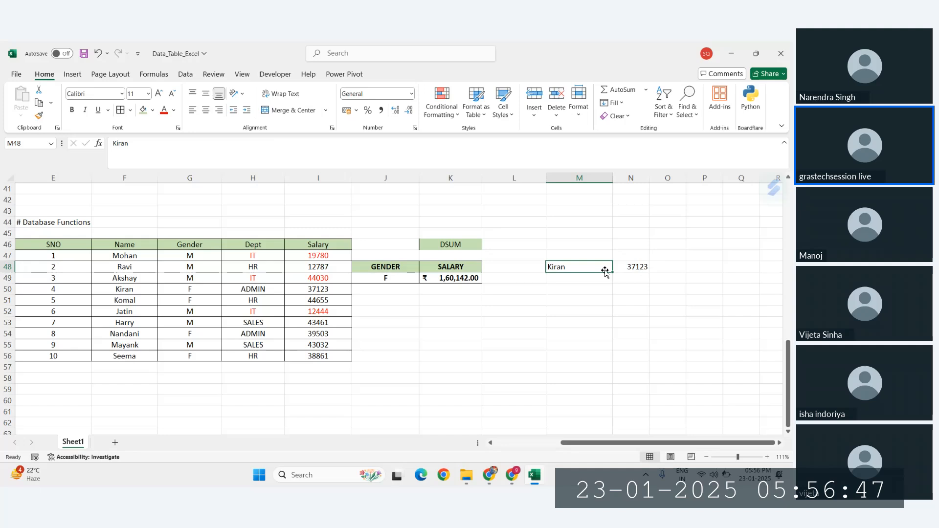
drag(386, 267, 454, 278)
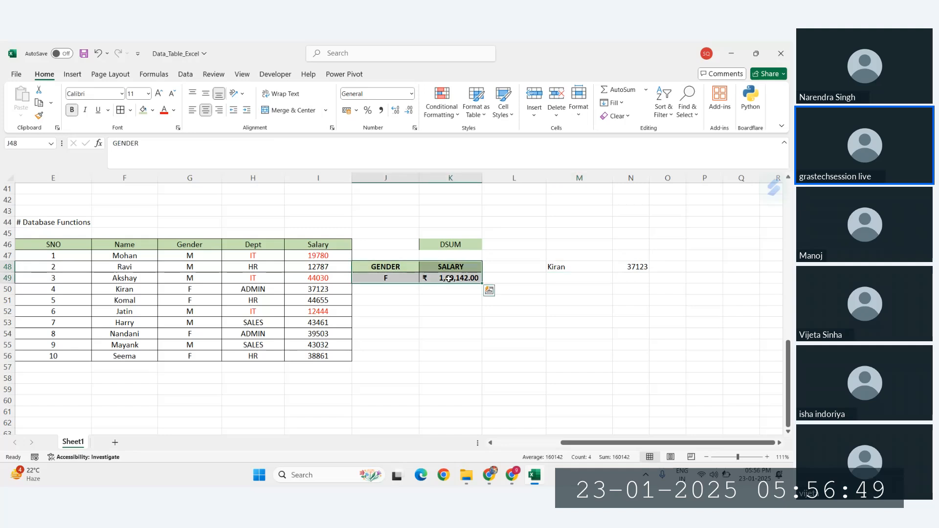
Enter the label DMIN in K52 below the DSUM block
click(465, 309)
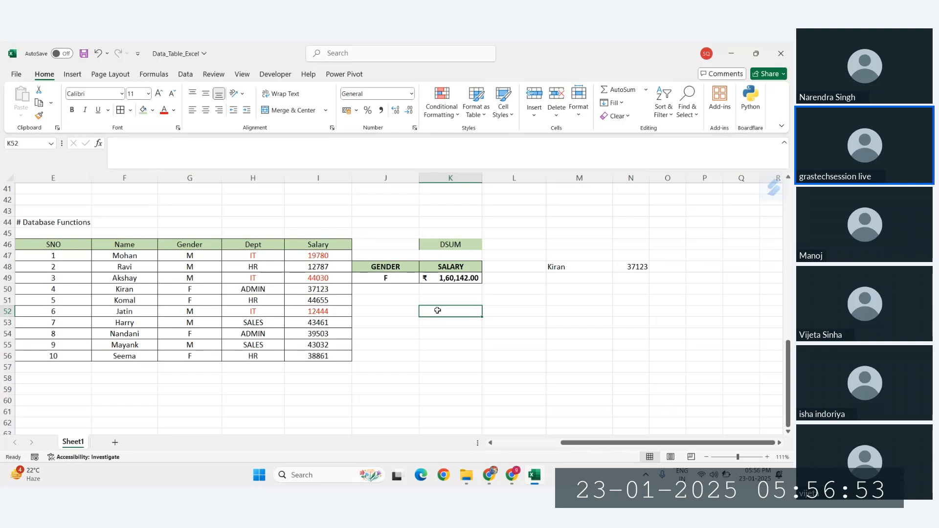
text(DSU)
key(BackSpace)
key(BackSpace)
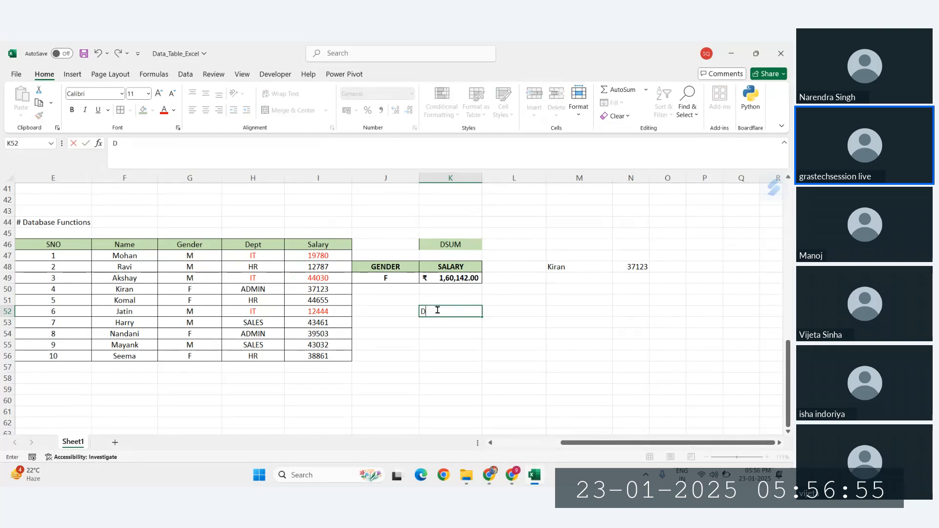
text(MIN)
key(Return)
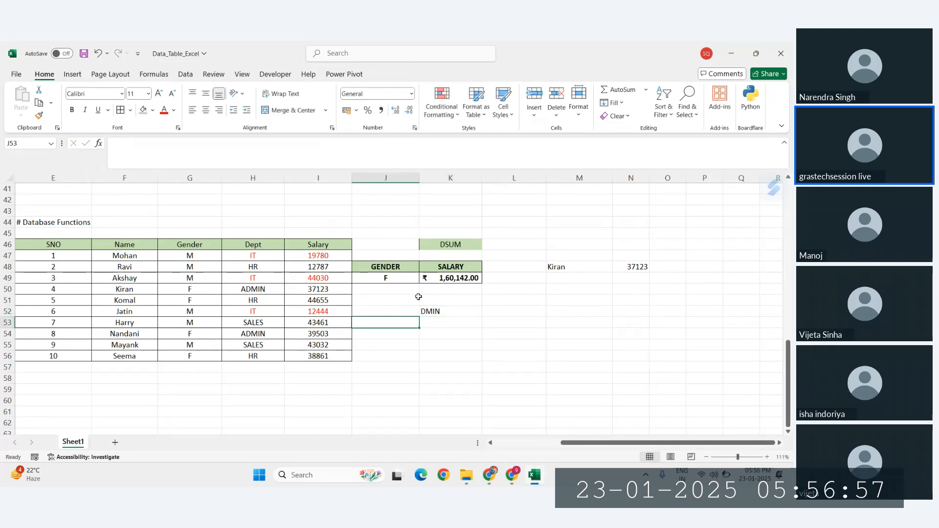
Copy the GENDER and SALARY headers from J48:K48 to J53:K53 under the DMIN label
drag(387, 267, 450, 267)
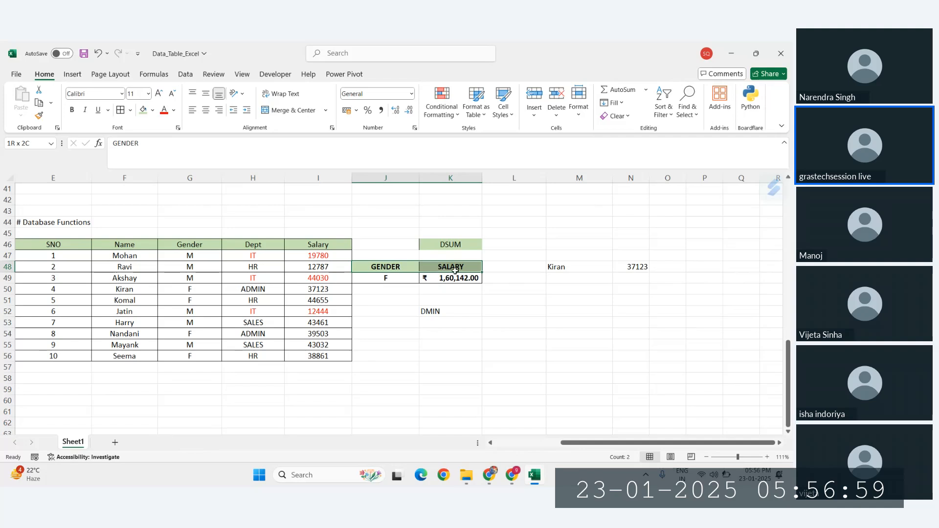
key(ctrl+c)
click(386, 321)
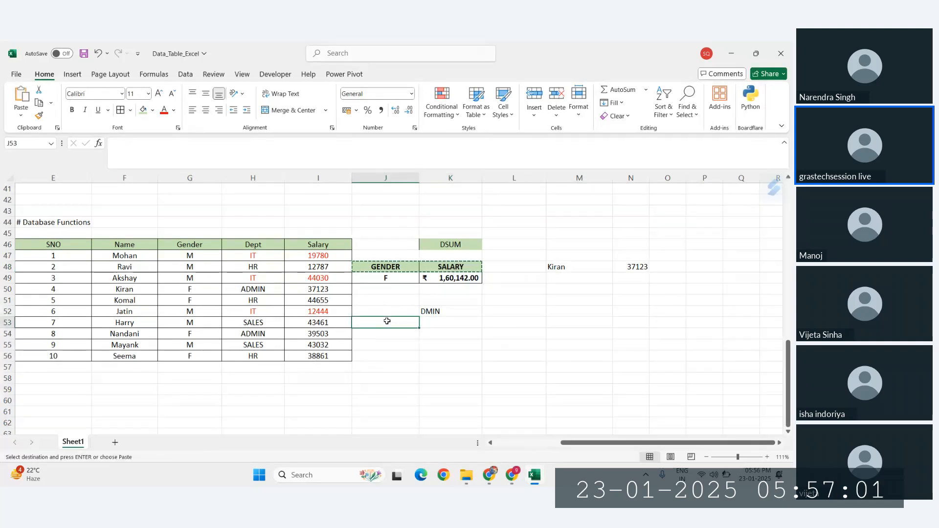
key(ctrl+v)
Replace the headers pasted by mistake at K52 with the label DMIN and give that cell the green header fill
click(441, 313)
key(ctrl+v)
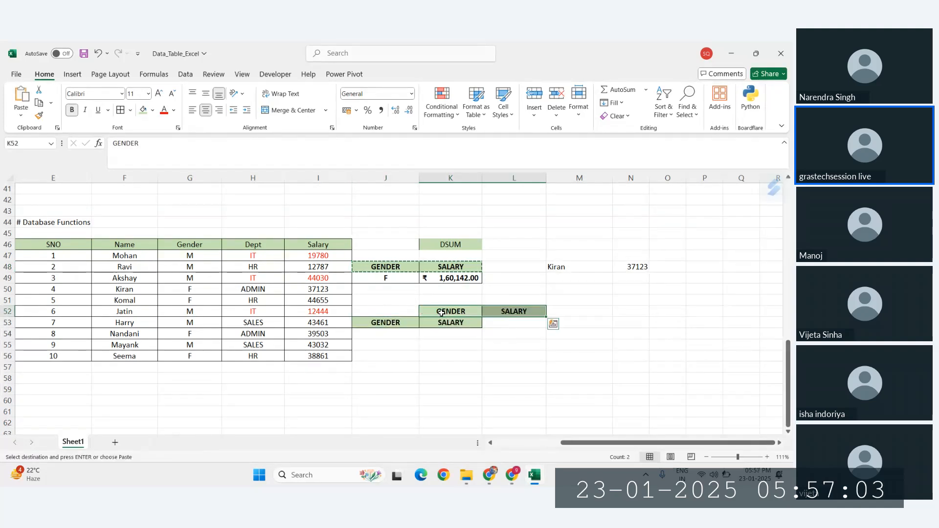
key(Delete)
text(DMIN)
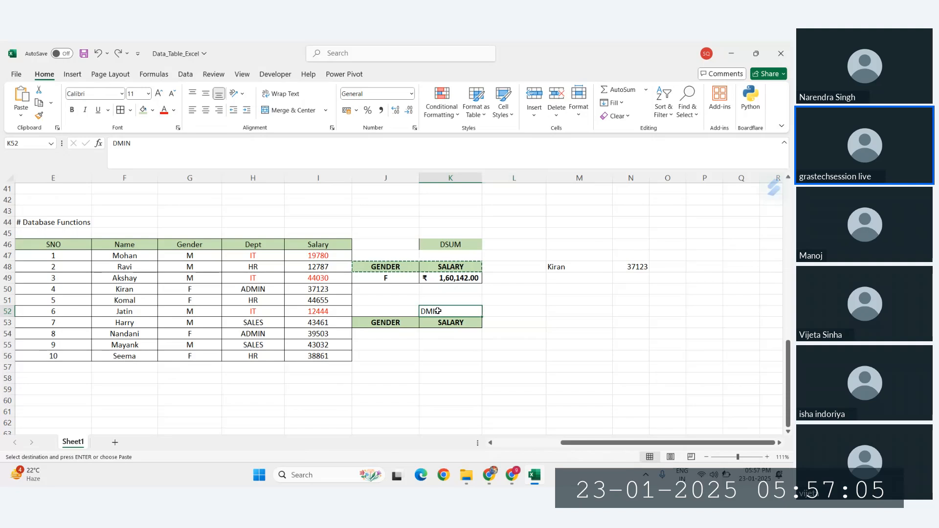
key(ctrl+Return)
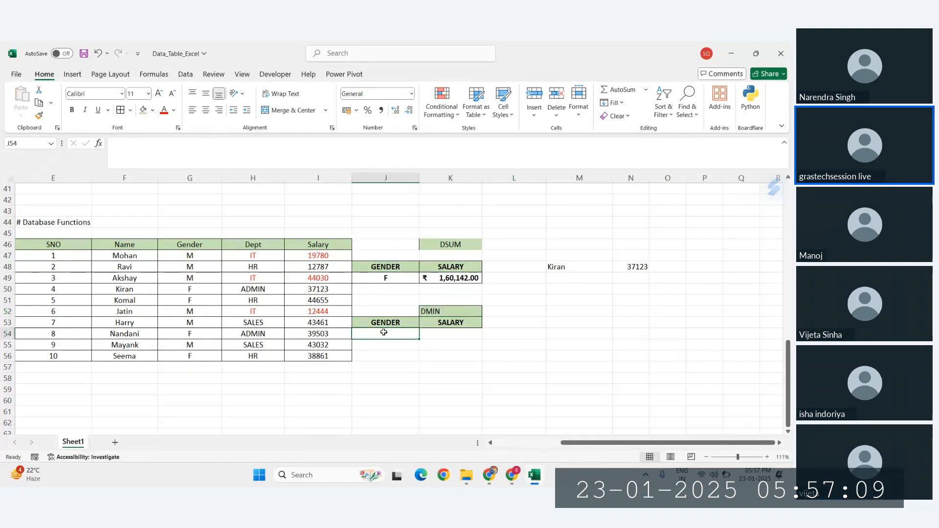
Enter M as the gender criterion in J54, then centre and border the block J53:K54
text(M)
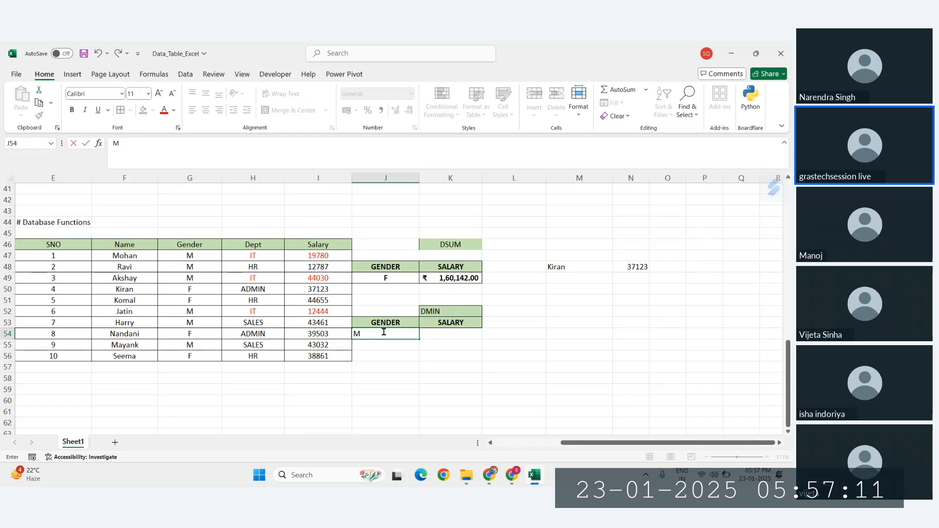
click(449, 335)
drag(394, 324, 444, 333)
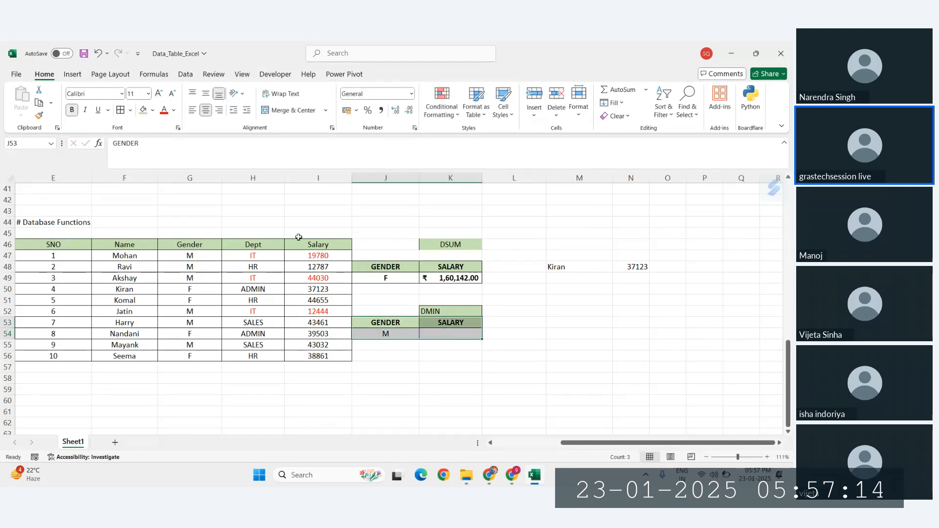
click(443, 335)
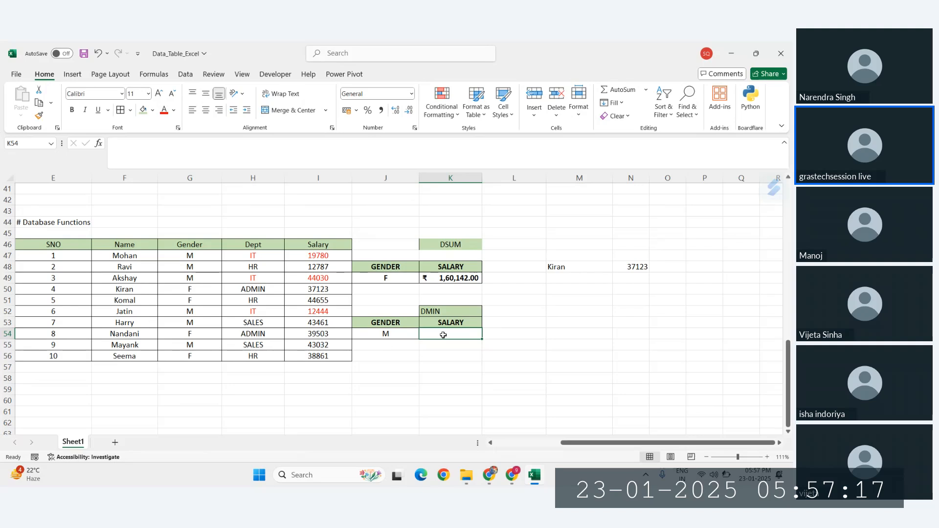
Examine the rows with gender M in the employee table and their salaries
click(185, 252)
click(189, 266)
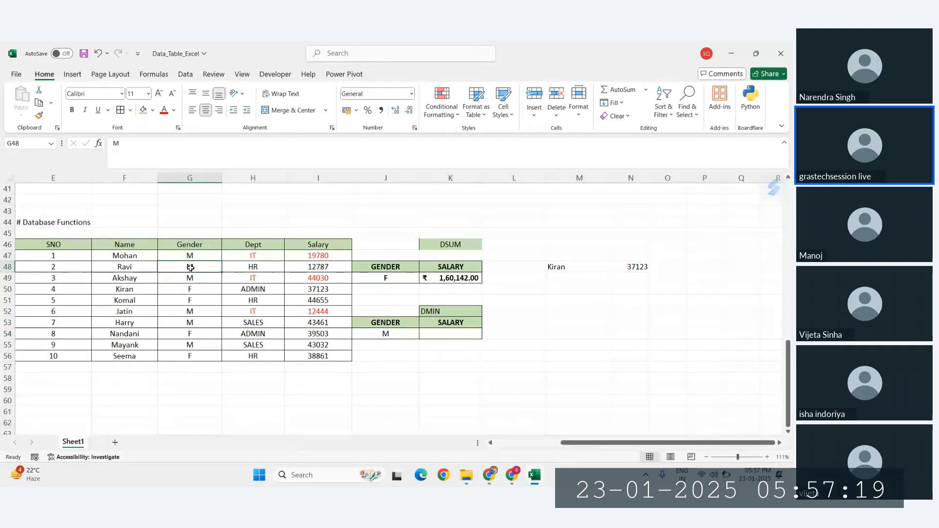
click(191, 277)
click(195, 313)
click(195, 322)
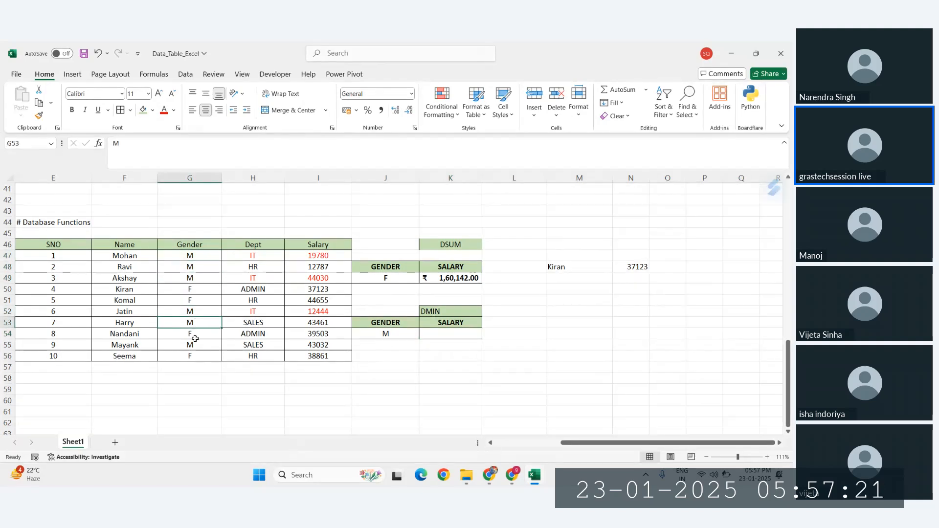
click(195, 344)
click(309, 257)
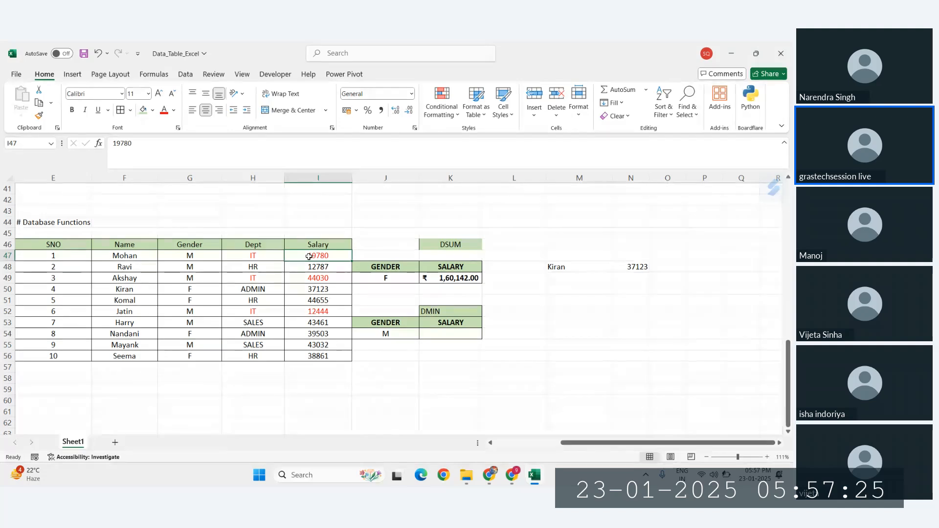
click(429, 312)
Enter =DMIN(E46:I56,K53,J53:J54) in K54 to find the lowest salary for gender M
click(454, 335)
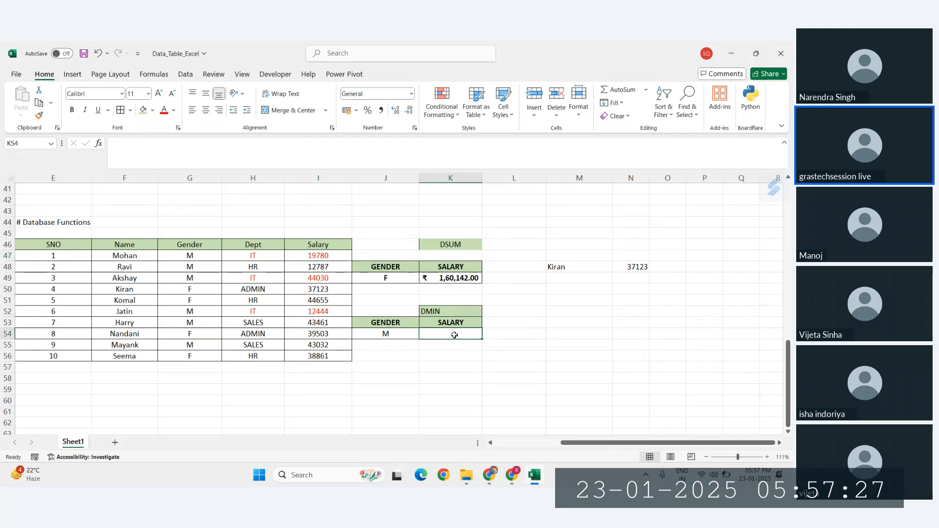
text(=dmin)
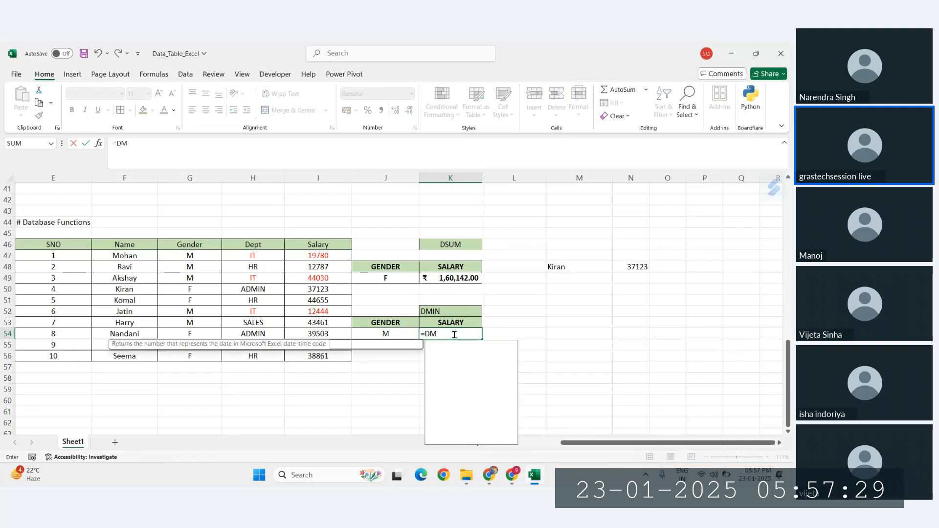
key(Tab)
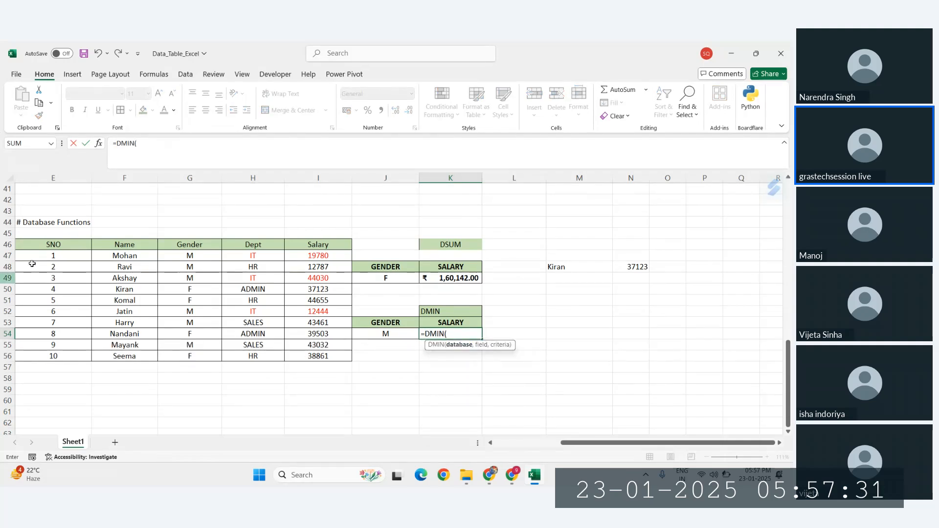
drag(47, 247, 309, 357)
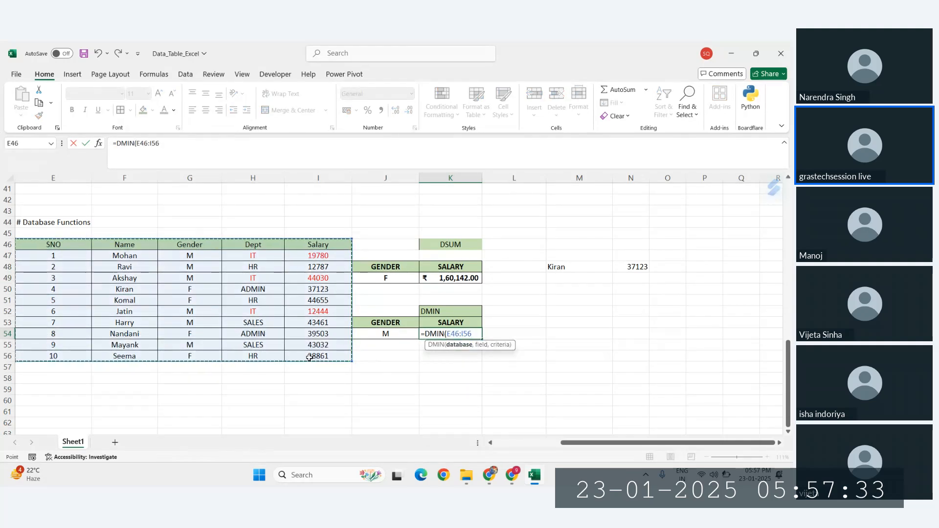
text(,)
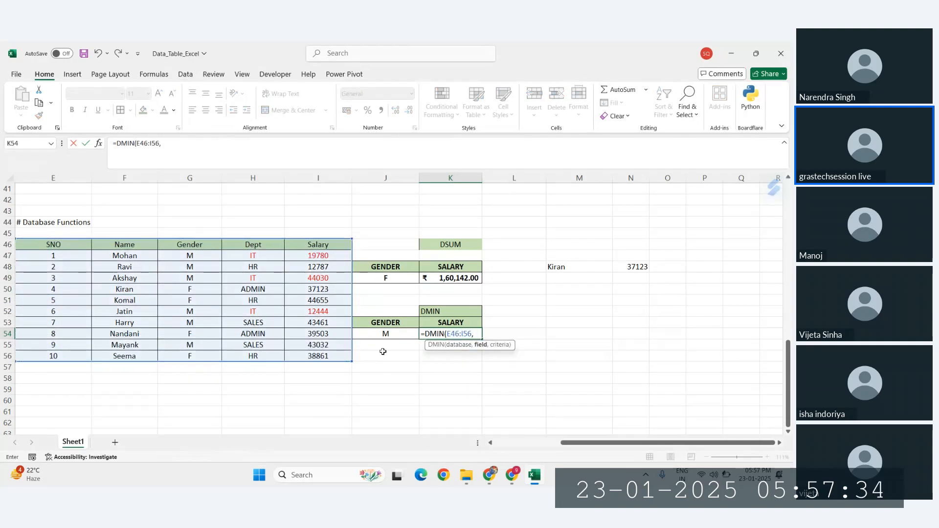
click(444, 324)
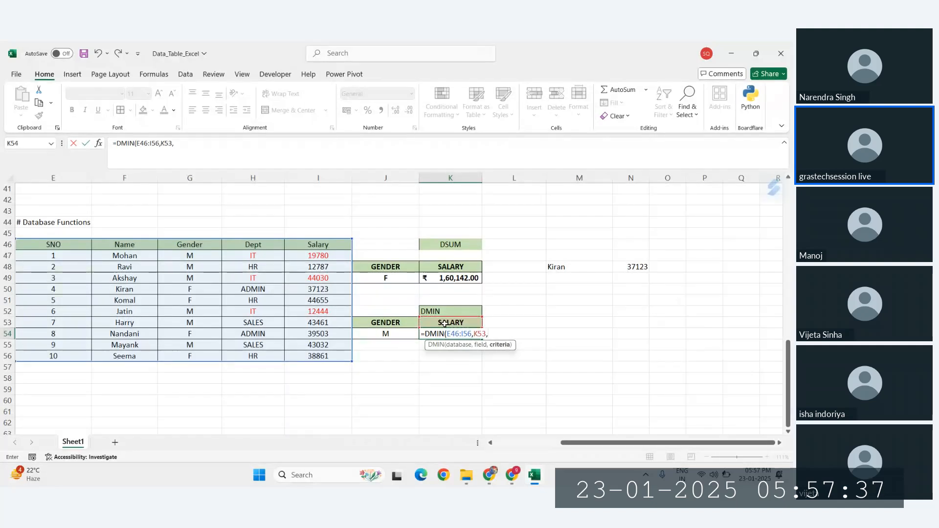
text(,)
drag(393, 320, 394, 333)
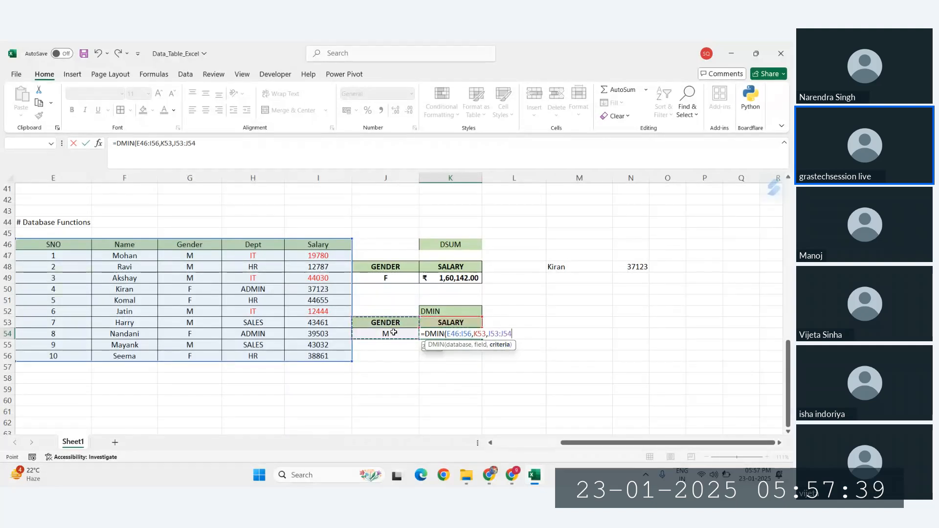
key(Return)
Centre and bold the DMIN result in K54 and give it the rupee Accounting format
click(470, 333)
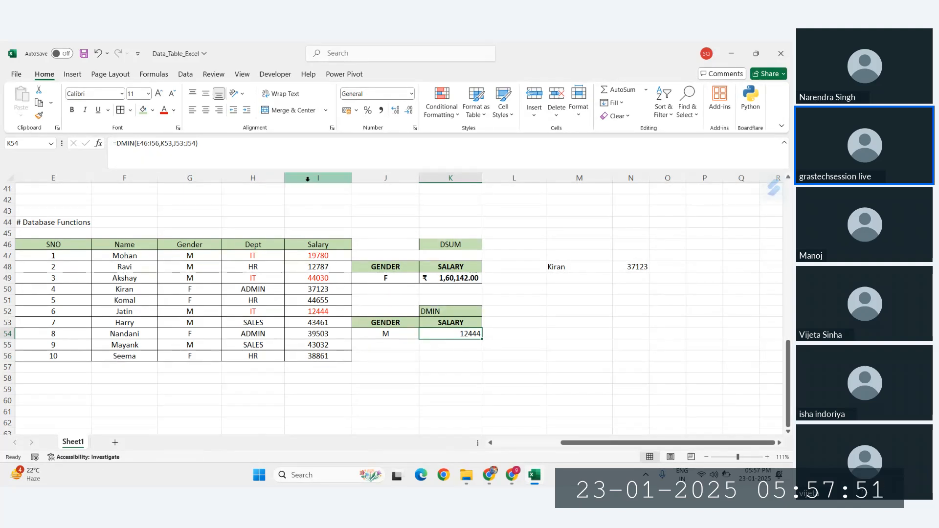
click(208, 113)
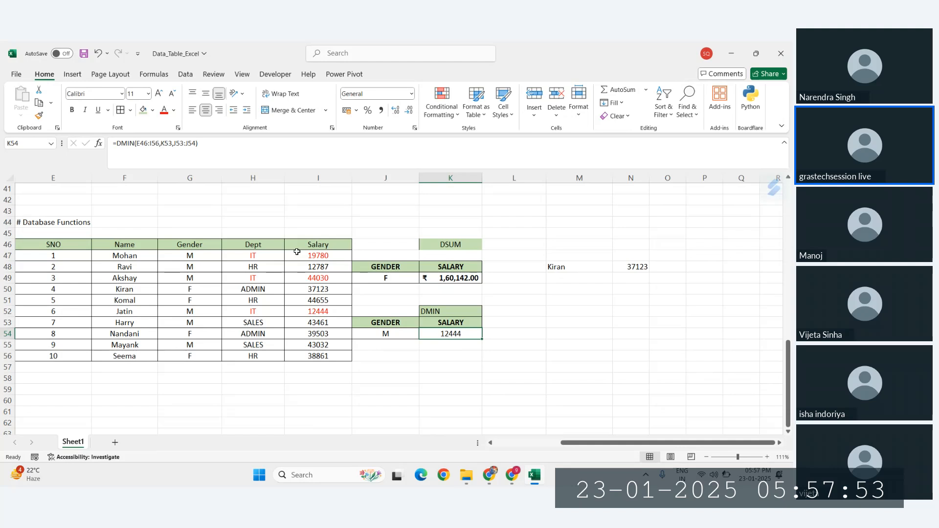
key(ctrl+b)
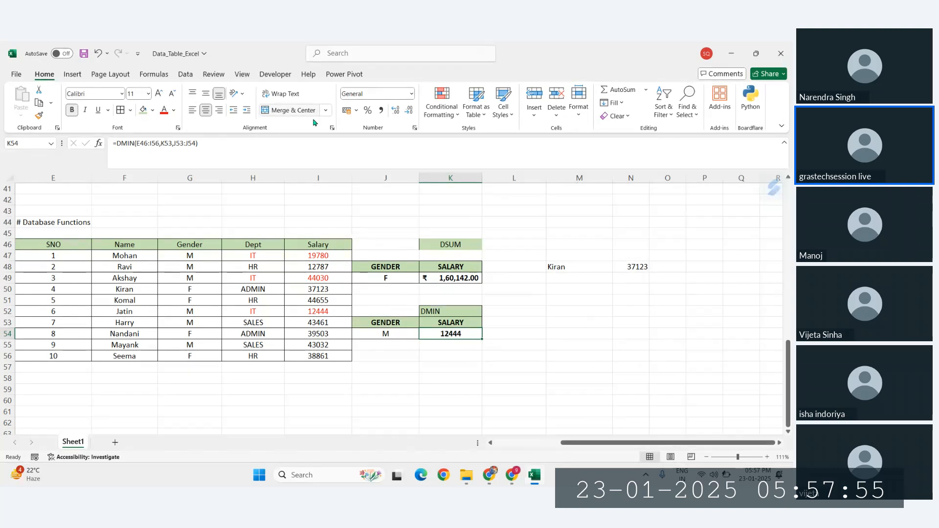
click(346, 111)
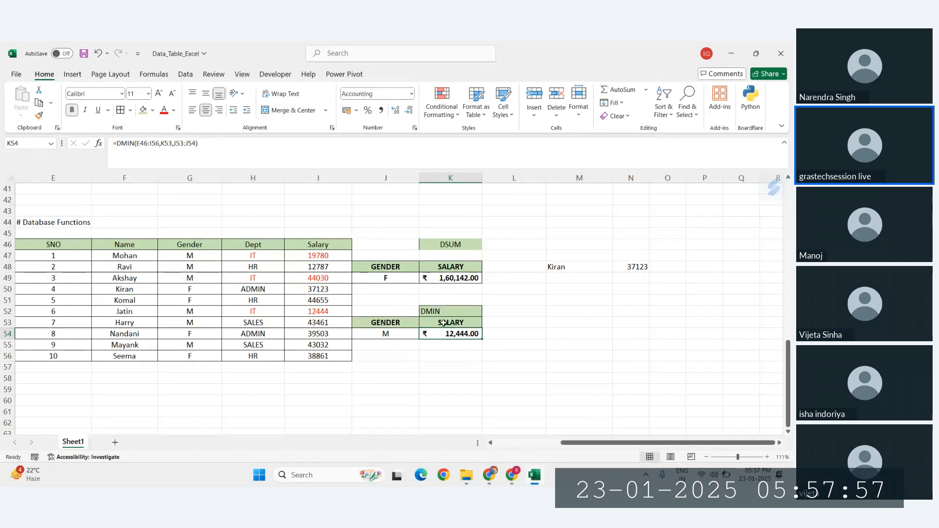
Enter the label DMAX in K56 below the DMIN block
click(400, 359)
scroll(396, 359, down, 1)
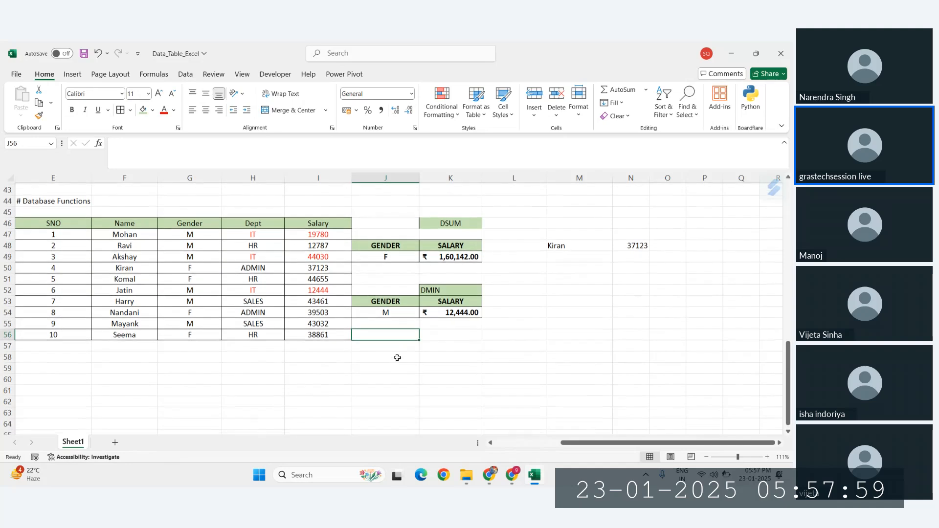
click(434, 336)
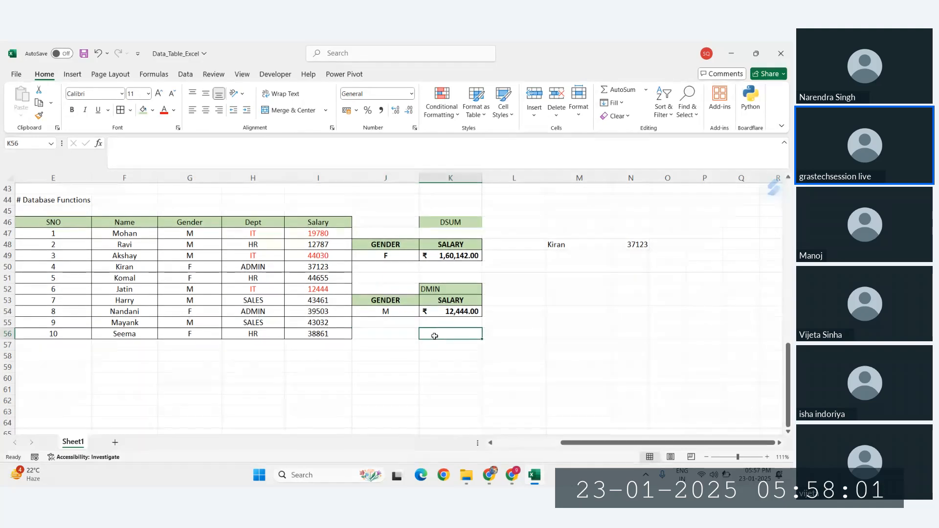
text(DMAX)
key(Return)
key(Left)
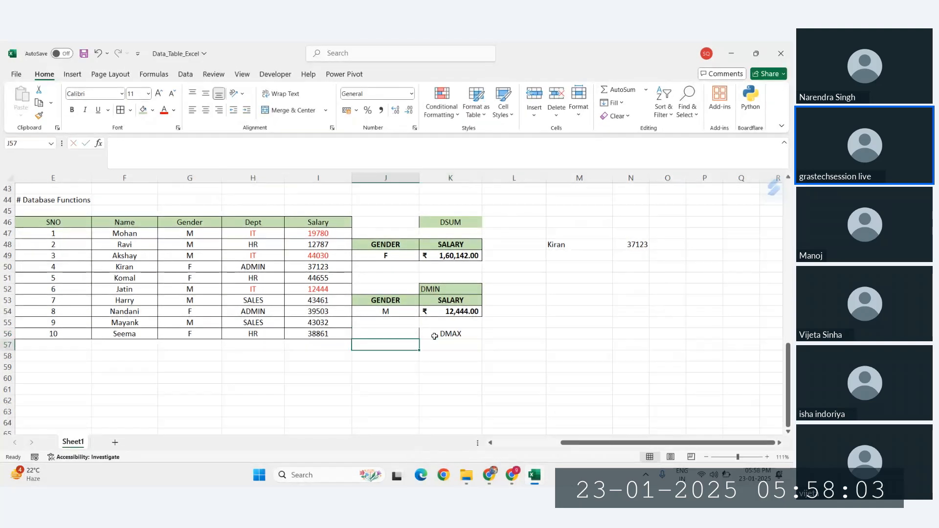
Copy the GENDER and SALARY headers from J53:K53 to J57:K57 and enter M as the criterion in J58
drag(383, 300, 447, 301)
key(ctrl+c)
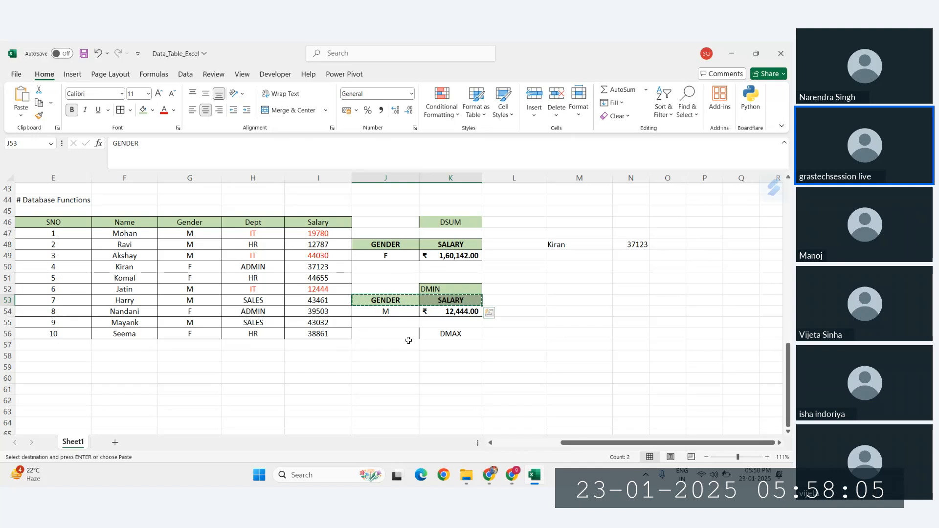
click(387, 345)
key(ctrl+v)
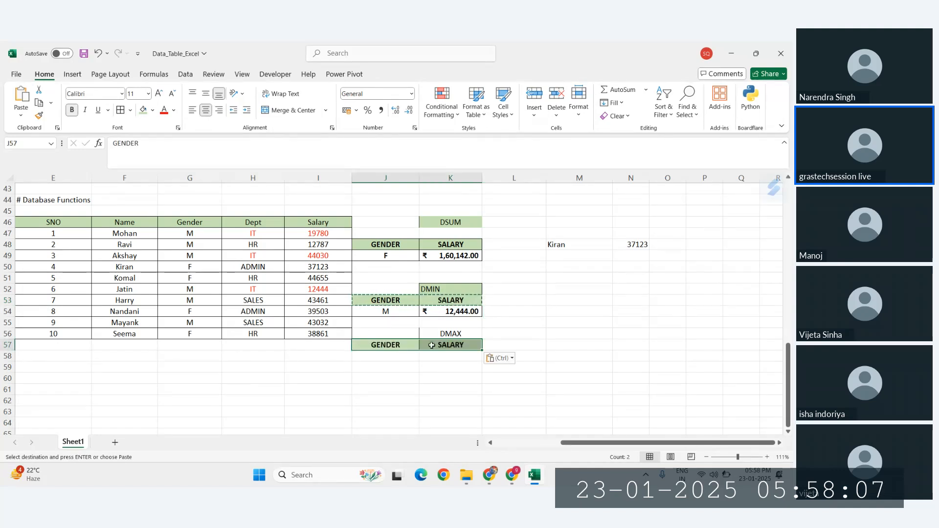
click(390, 353)
text(M)
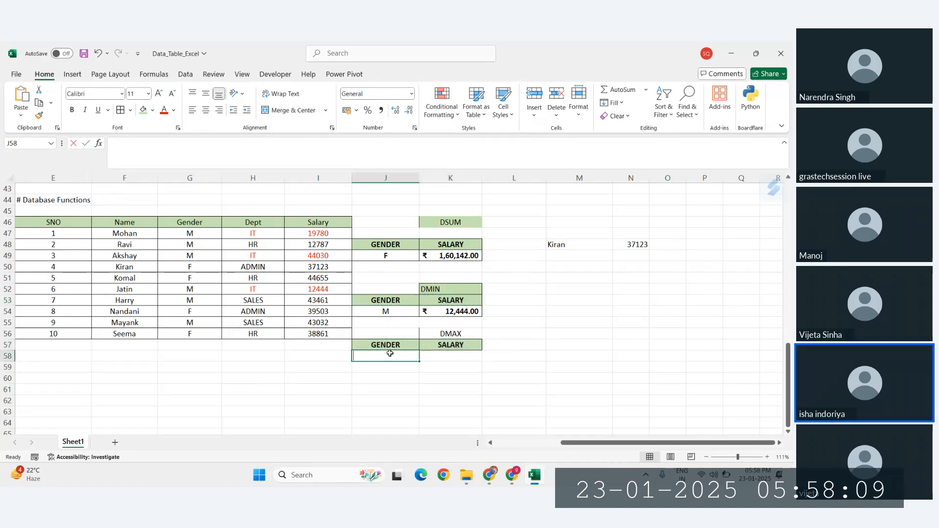
Enter a DMAX formula in K58 over E46:I56 with K57 as the field and the gender M criterion
click(442, 361)
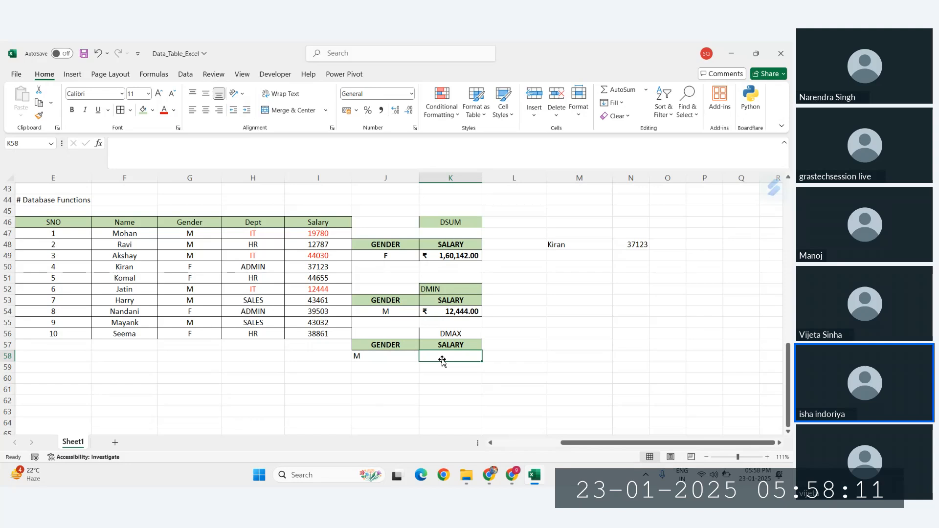
text(=DMAX()
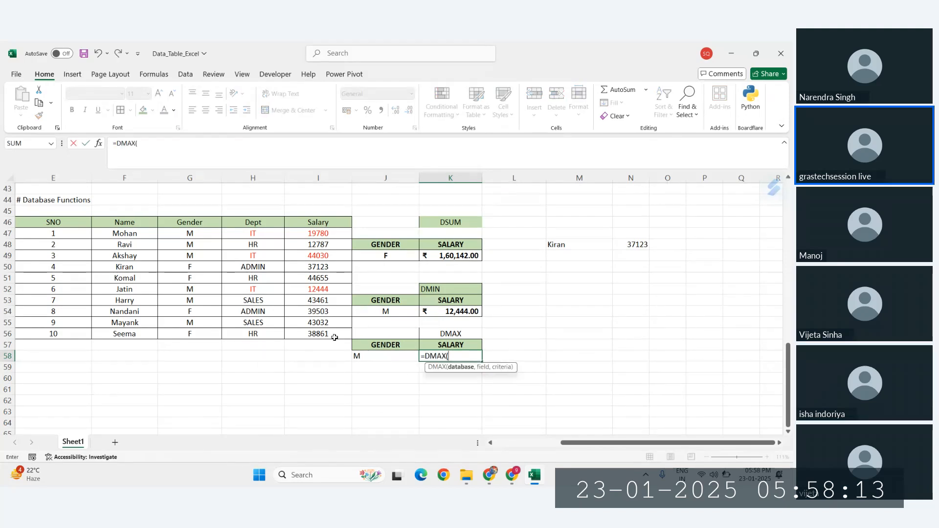
drag(53, 223, 303, 335)
text(,)
click(442, 344)
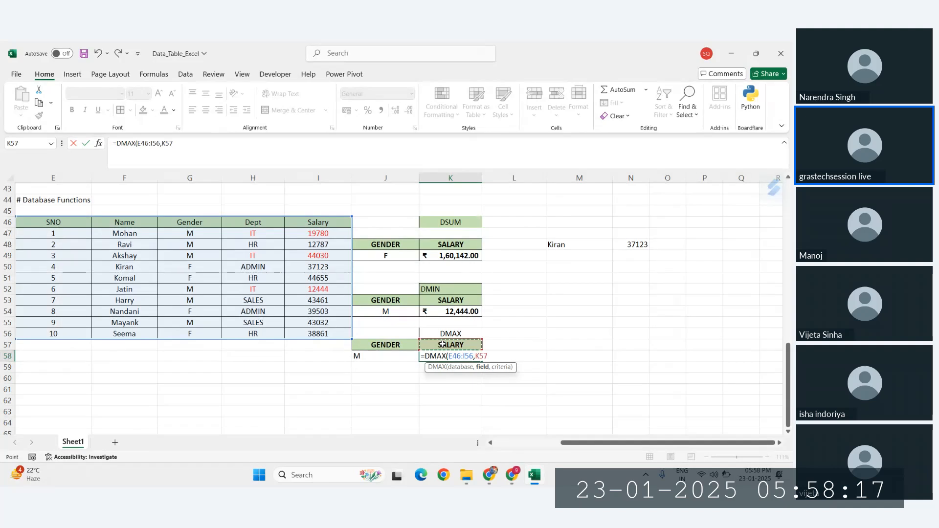
text(,)
drag(386, 344, 444, 358)
key(Return)
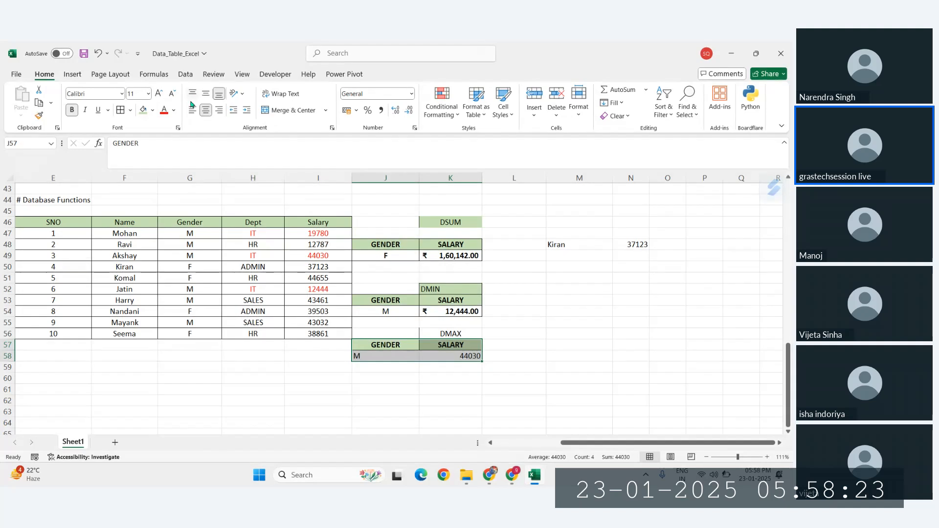
Centre the DMAX block in J57:K58 and bold the criterion and result in J58:K58
click(206, 110)
click(205, 110)
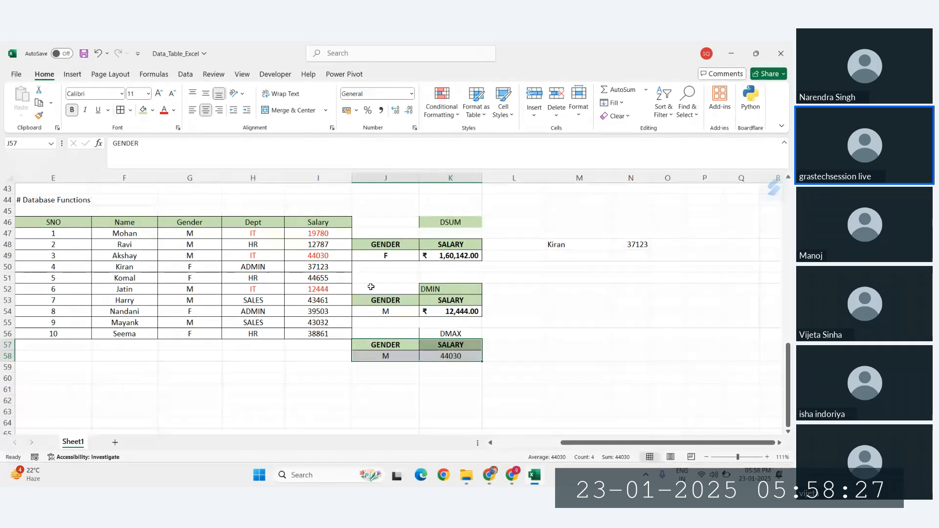
click(510, 353)
drag(376, 354, 465, 357)
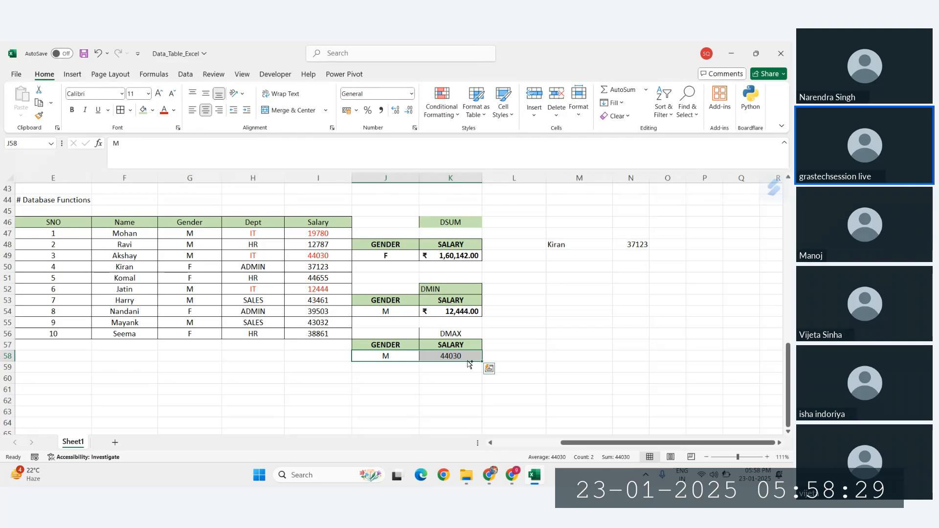
key(ctrl+b)
click(555, 356)
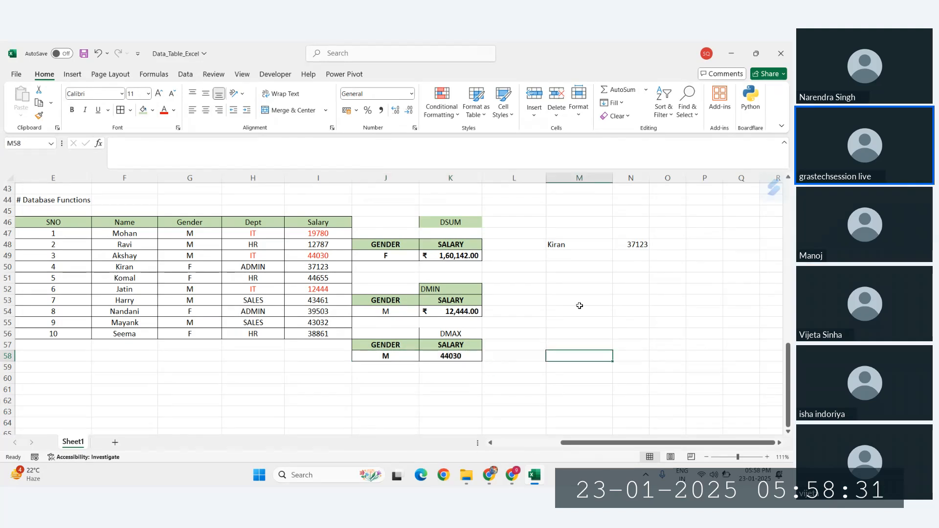
Give the DMAX result in K58 the rupee Accounting format
scroll(579, 306, down, 1)
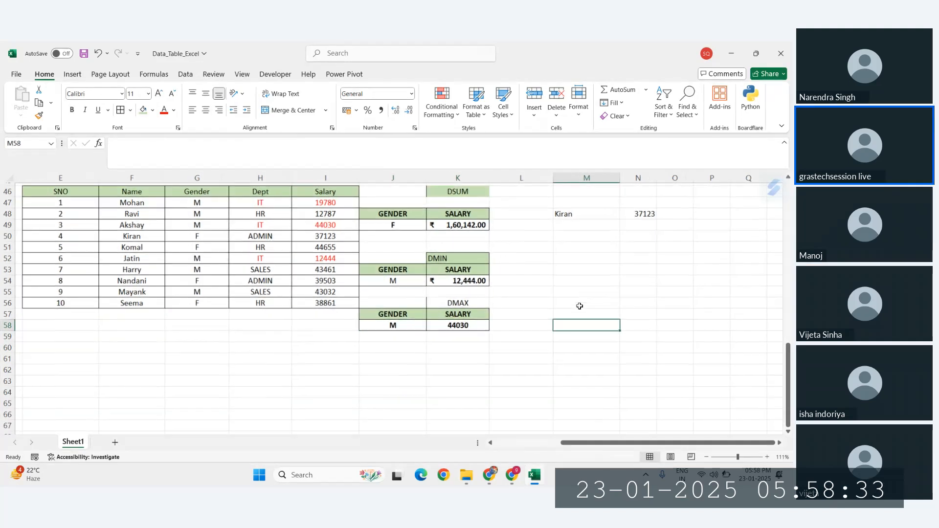
key(Left)
key(Left)
click(563, 321)
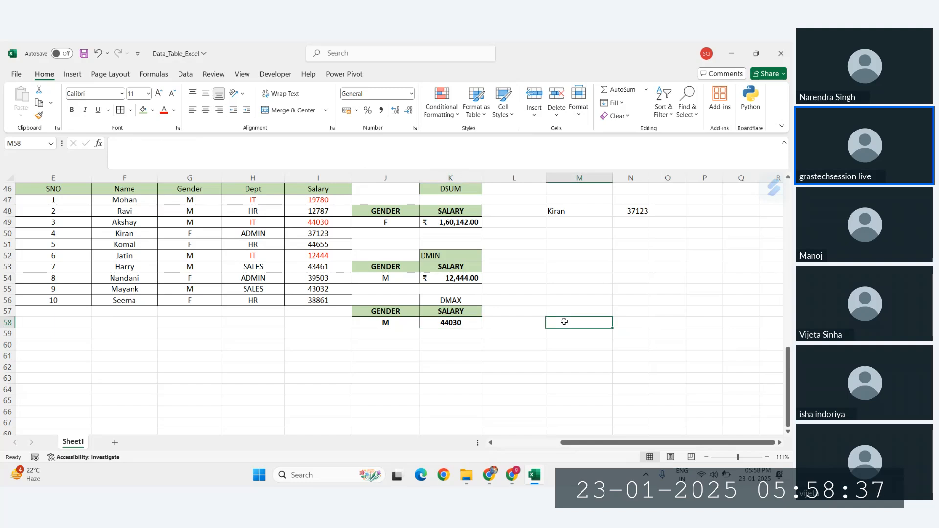
scroll(564, 321, up, 1)
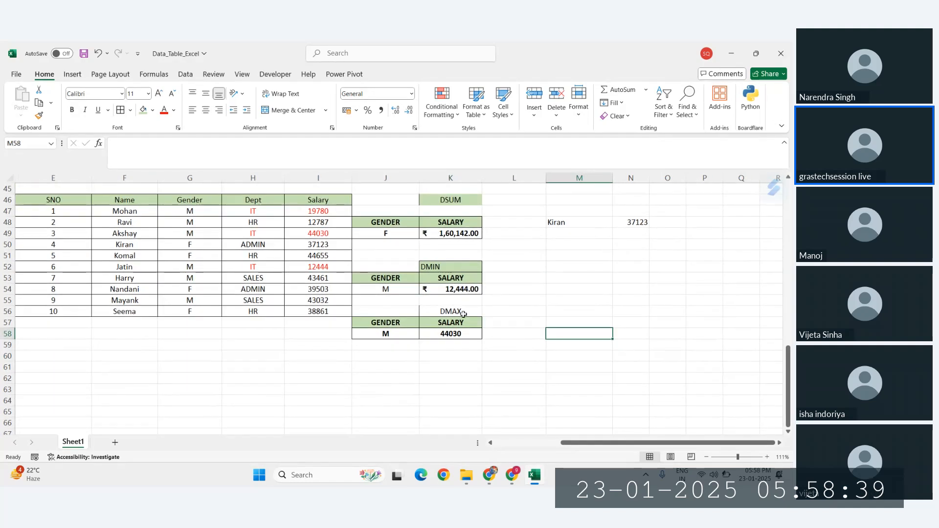
click(450, 332)
click(347, 110)
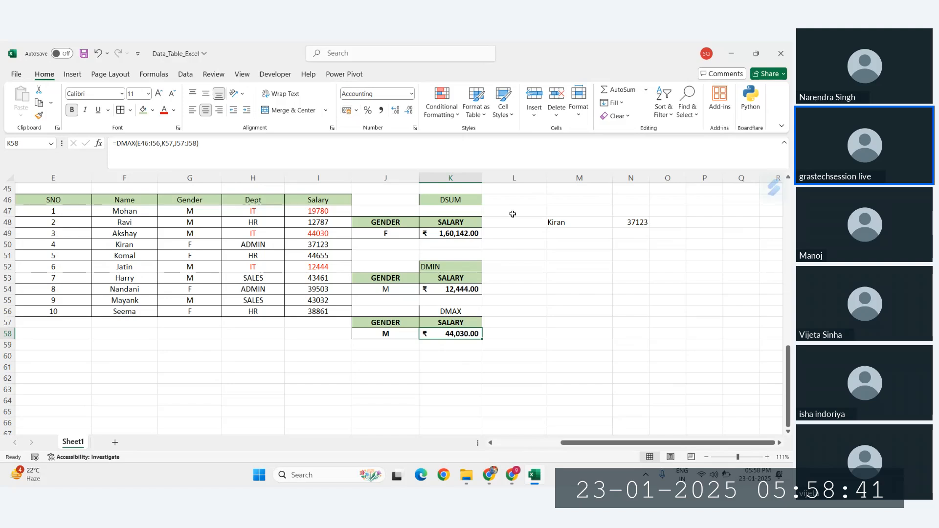
Change the DMAX criterion header in J57 to Dept and its value in J58 to IT, then select the result in K58
click(390, 323)
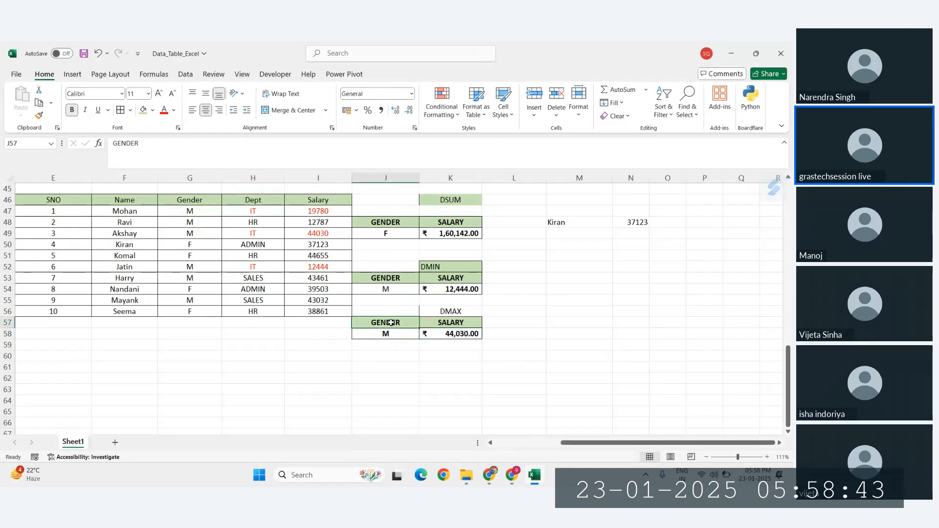
key(BackSpace)
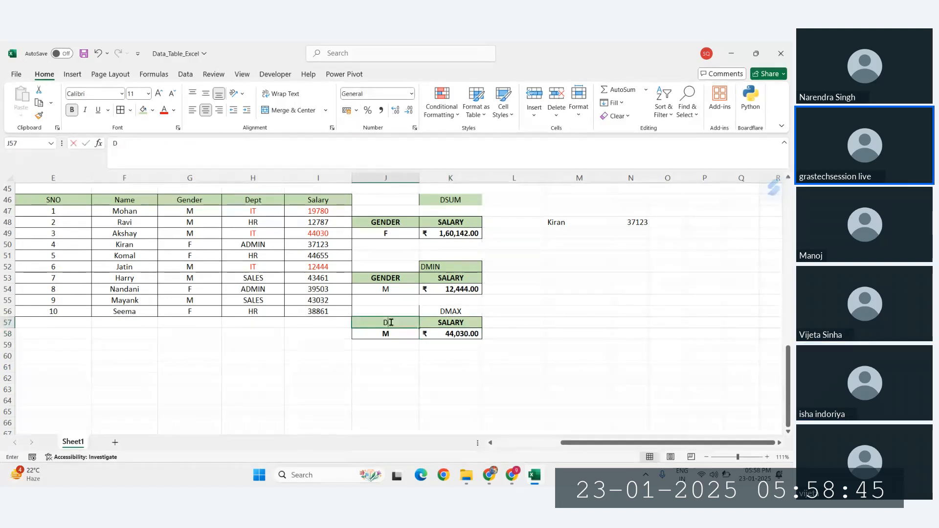
text(Dept)
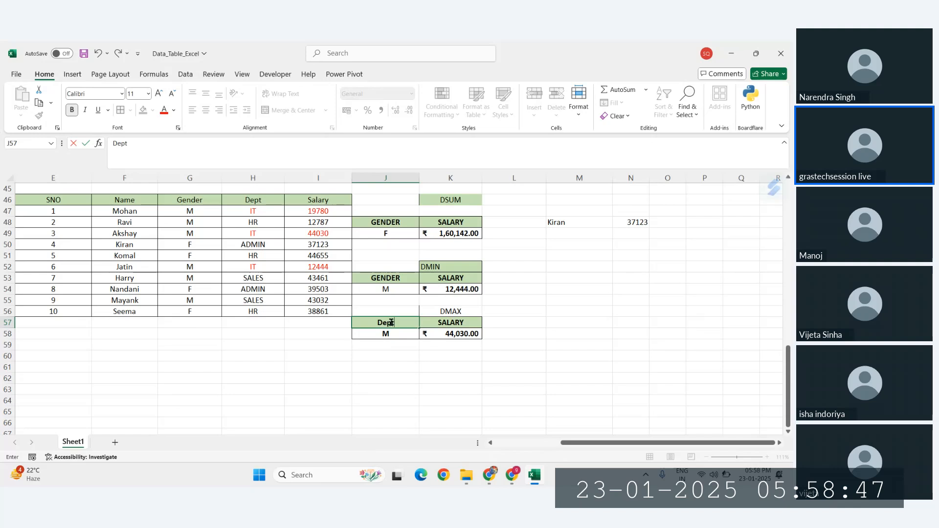
key(Return)
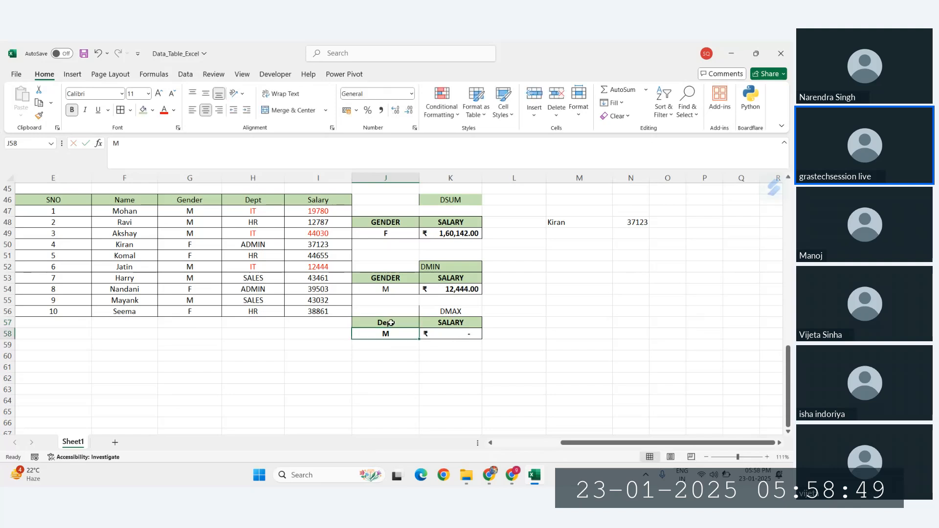
text(IT)
key(Return)
click(457, 333)
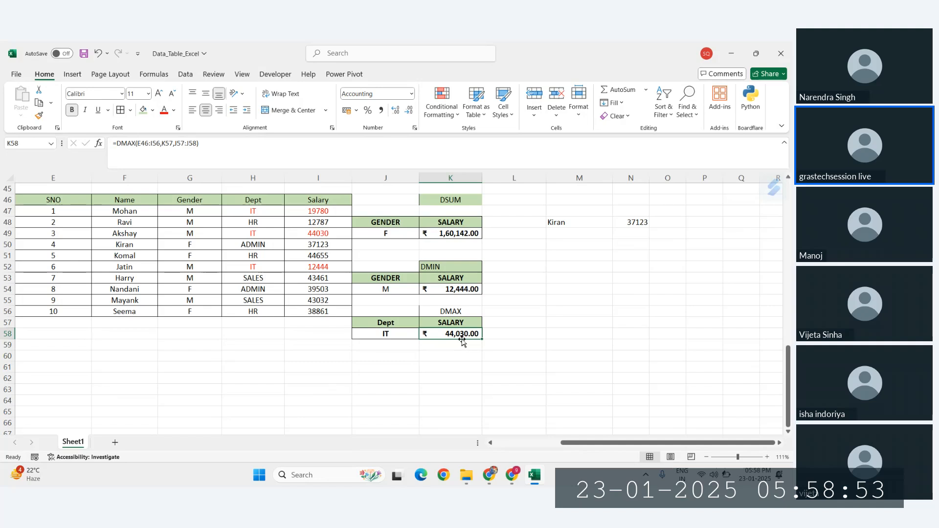
Change the DMIN criterion header in J53 to Dept and its value in J54 to HR, then select the result in K54
click(387, 276)
text(Dept)
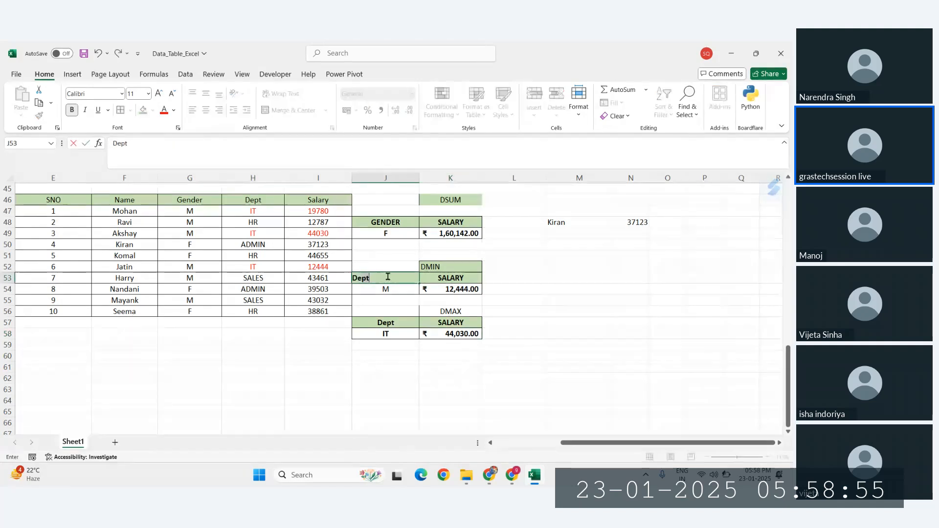
key(Return)
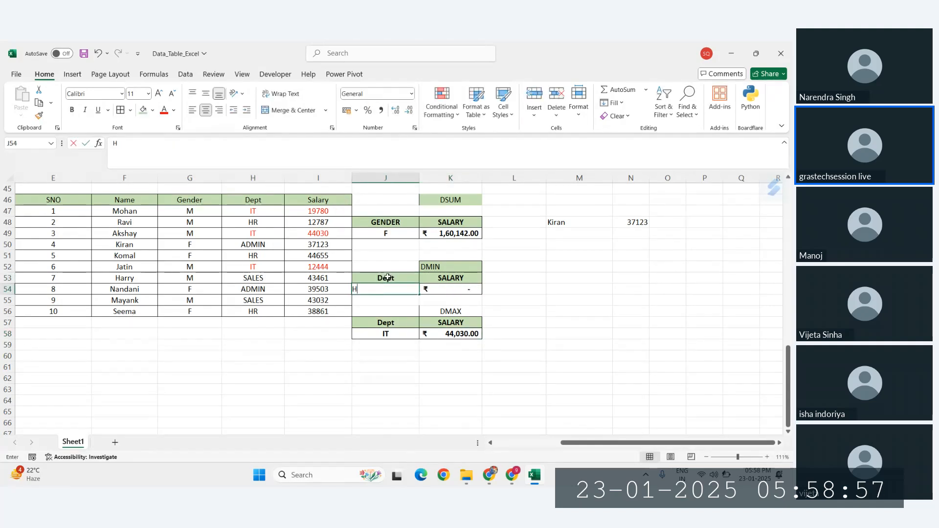
text(HR)
key(Return)
click(460, 286)
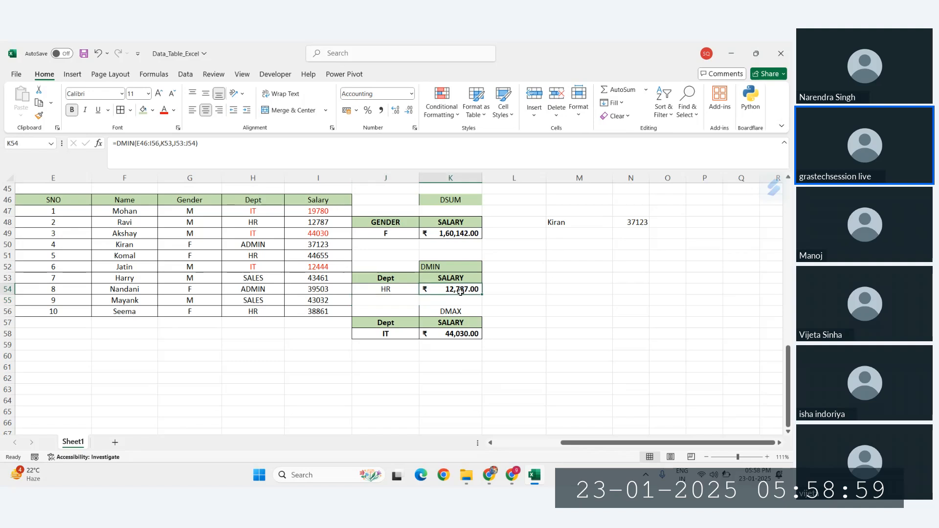
Compare the HR departments and salaries in rows 48, 51 and 56 with the DMIN result in K54
click(269, 224)
ctrl+click(322, 224)
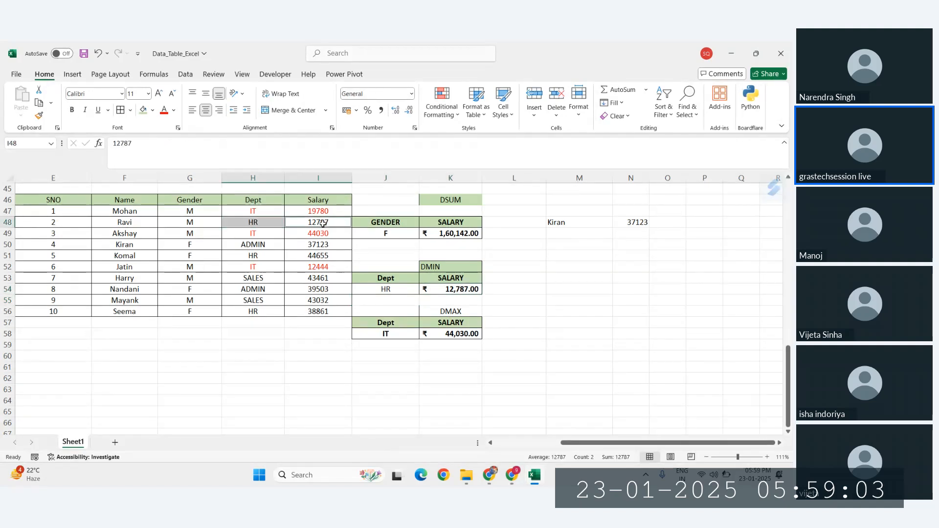
ctrl+click(258, 260)
ctrl+click(318, 255)
ctrl+click(256, 311)
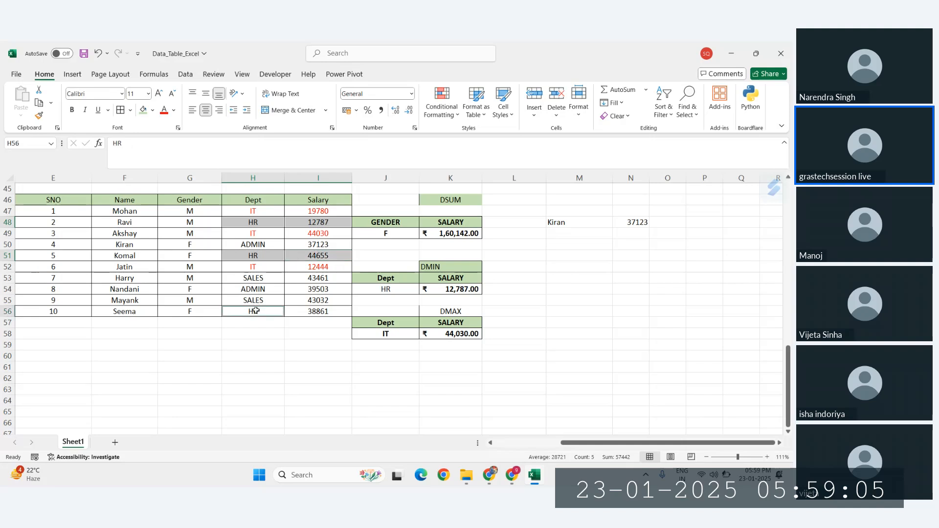
ctrl+click(312, 311)
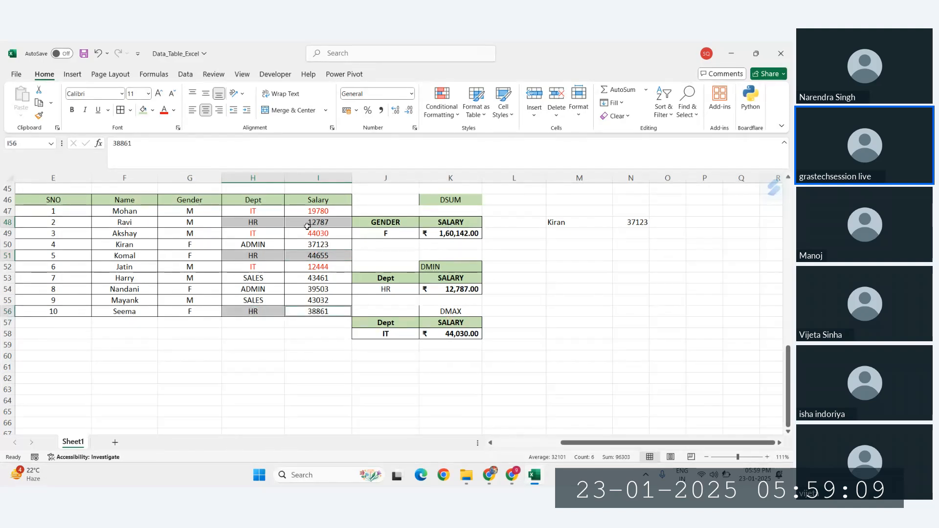
click(461, 290)
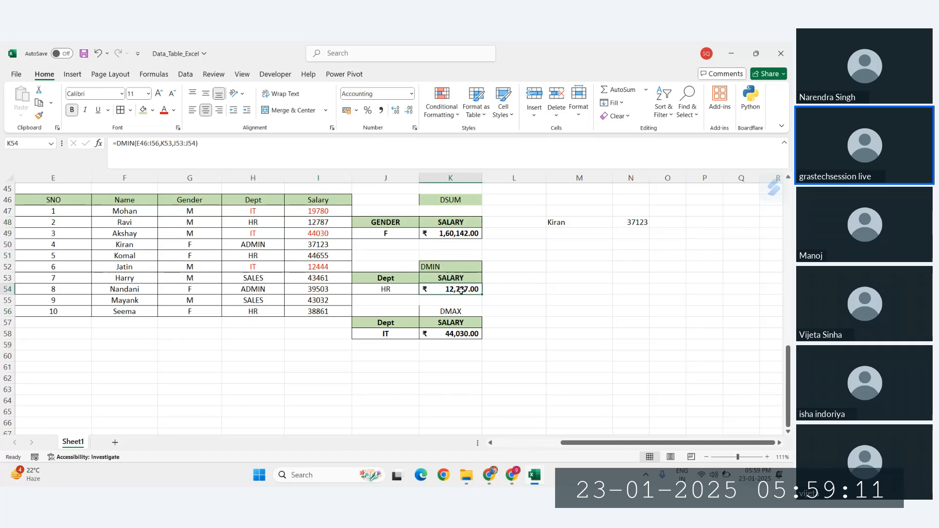
click(543, 322)
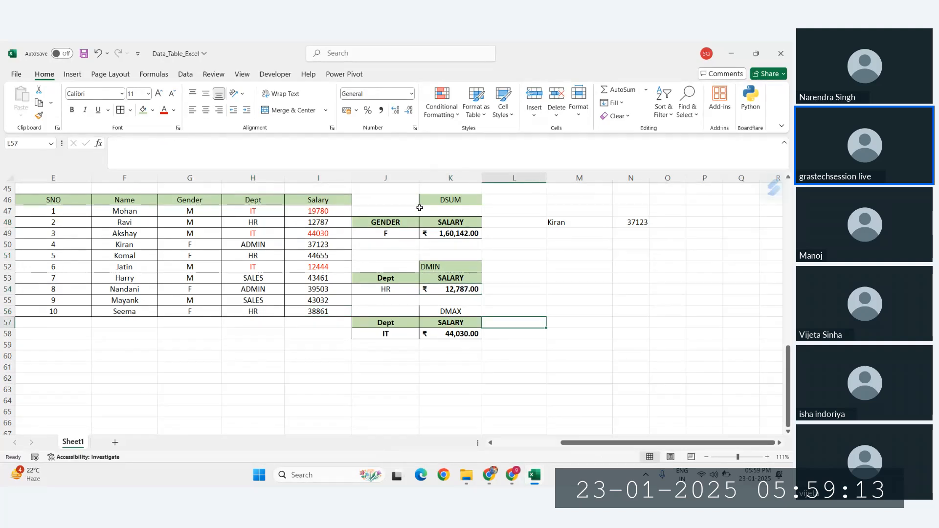
drag(420, 207, 452, 337)
click(571, 300)
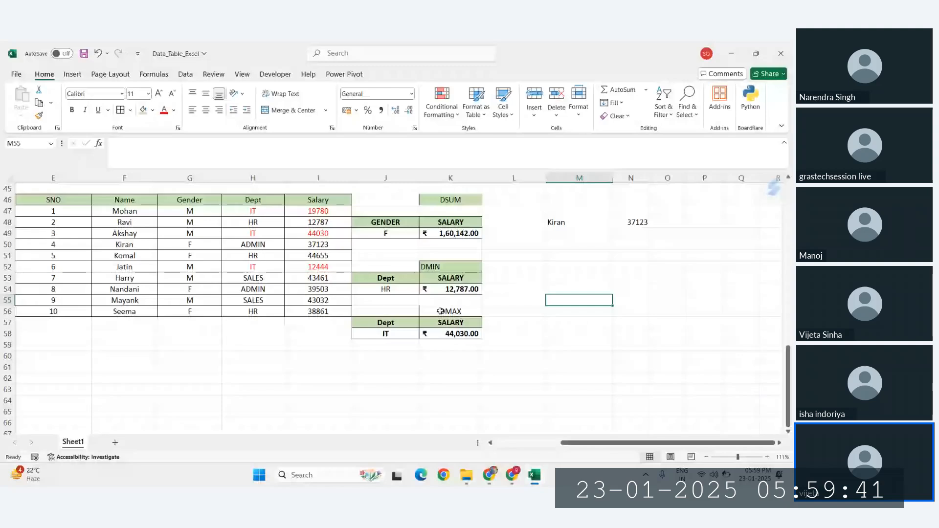
scroll(361, 344, up, 1)
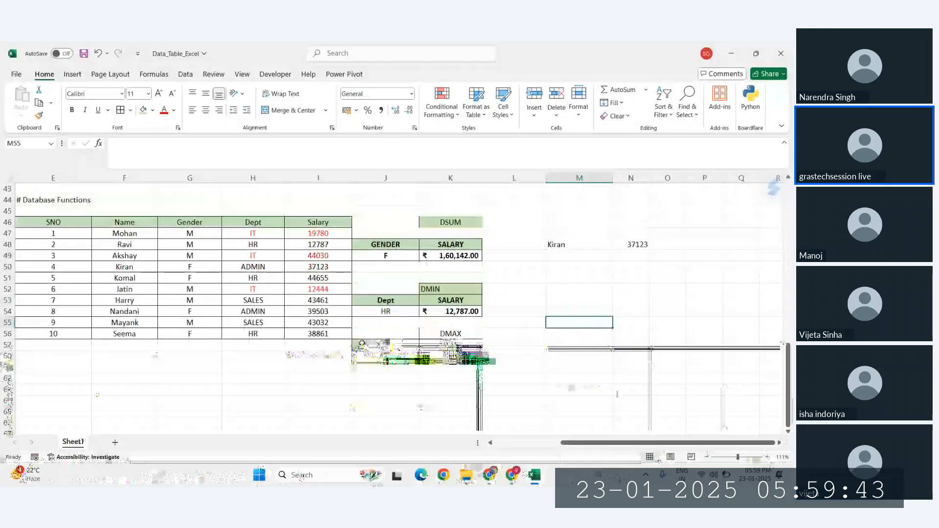
click(443, 344)
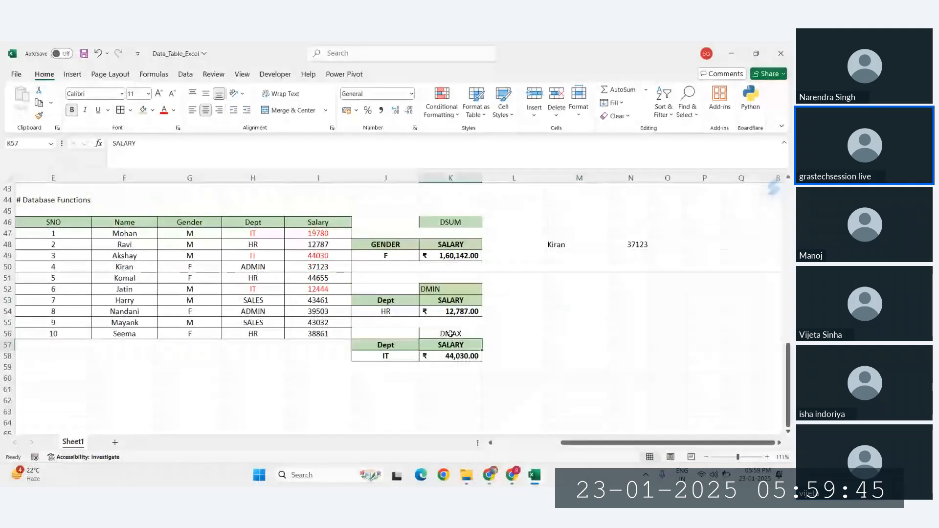
click(562, 289)
text(=d)
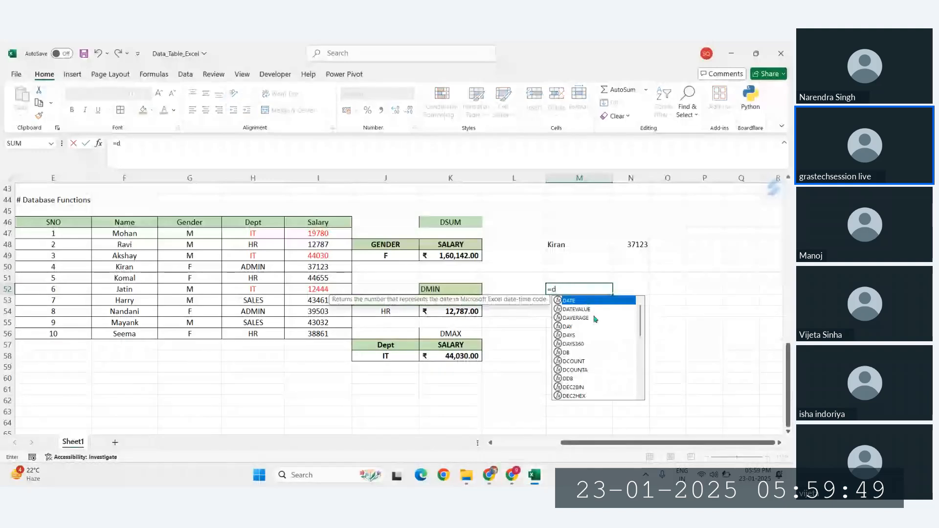
text(g)
key(BackSpace)
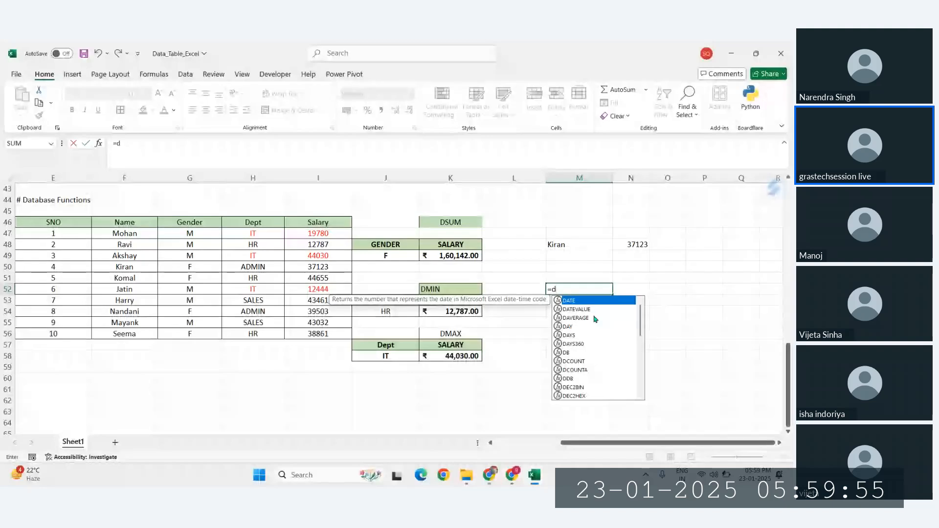
text(c)
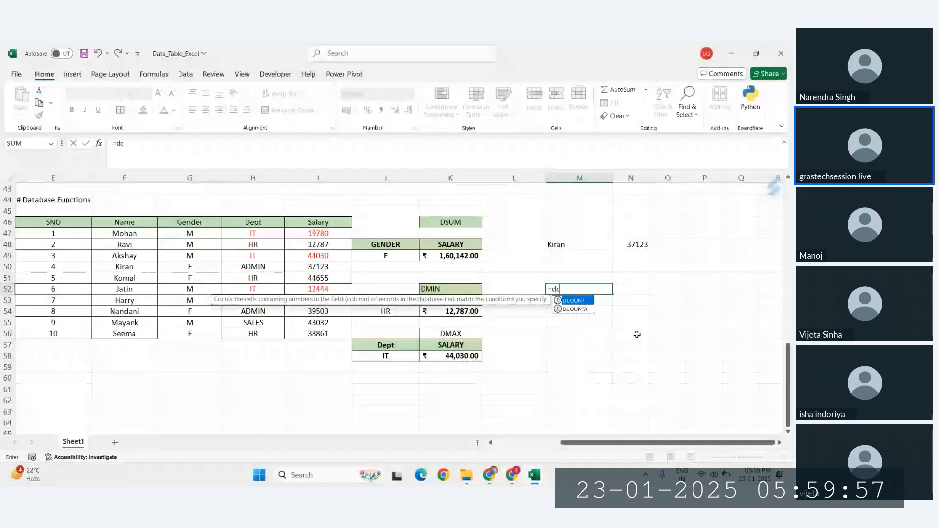
key(Escape)
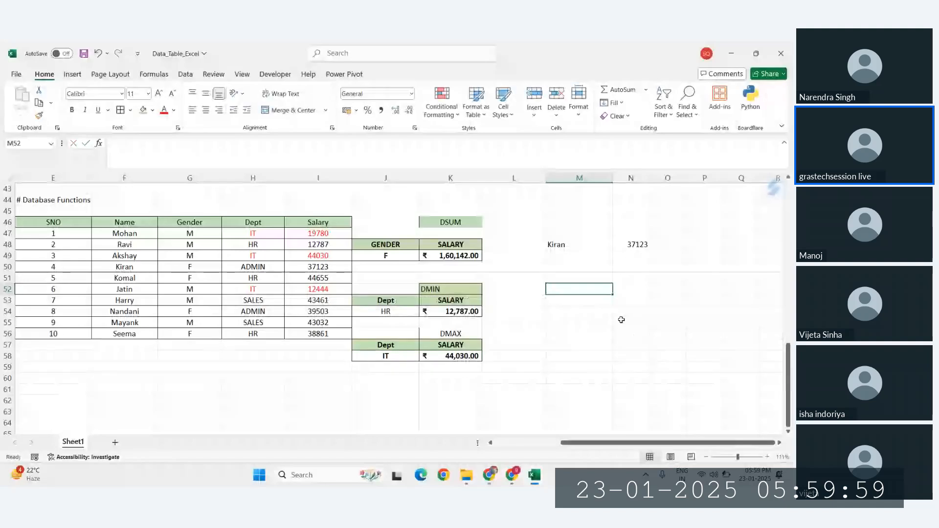
click(624, 323)
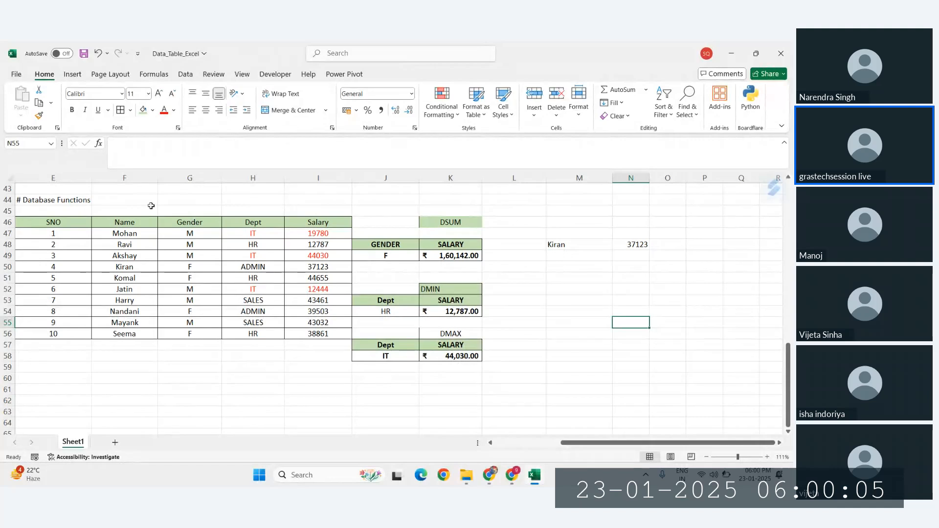
Save the Data_Table_Excel workbook and close it
drag(93, 213, 538, 325)
click(531, 356)
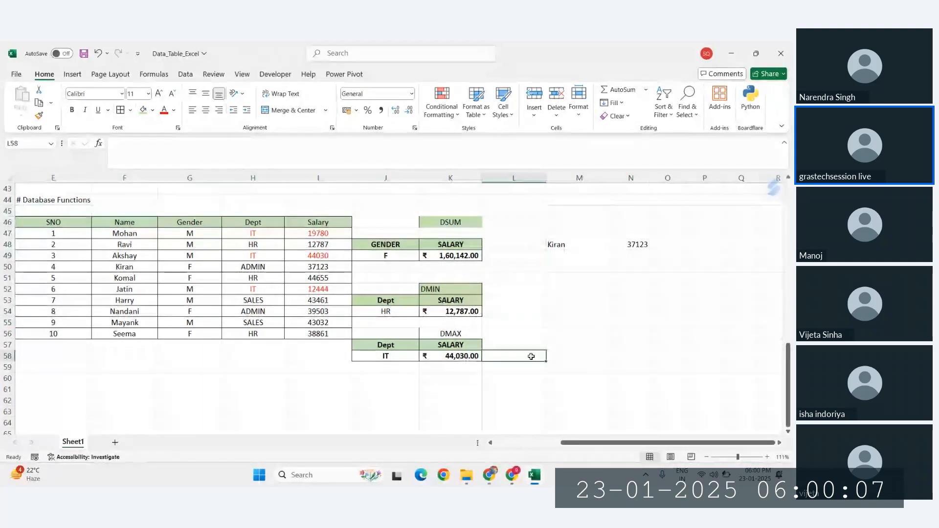
click(545, 332)
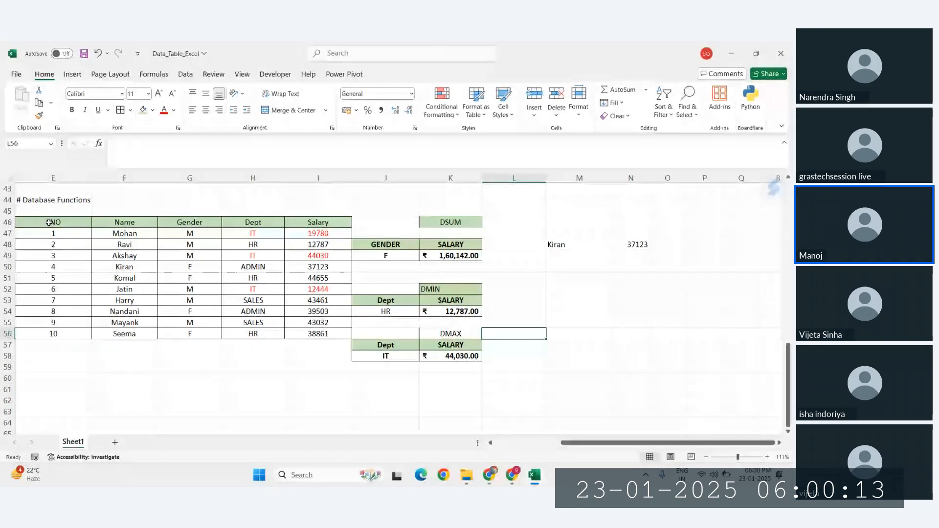
key(ctrl+a)
key(ctrl+s)
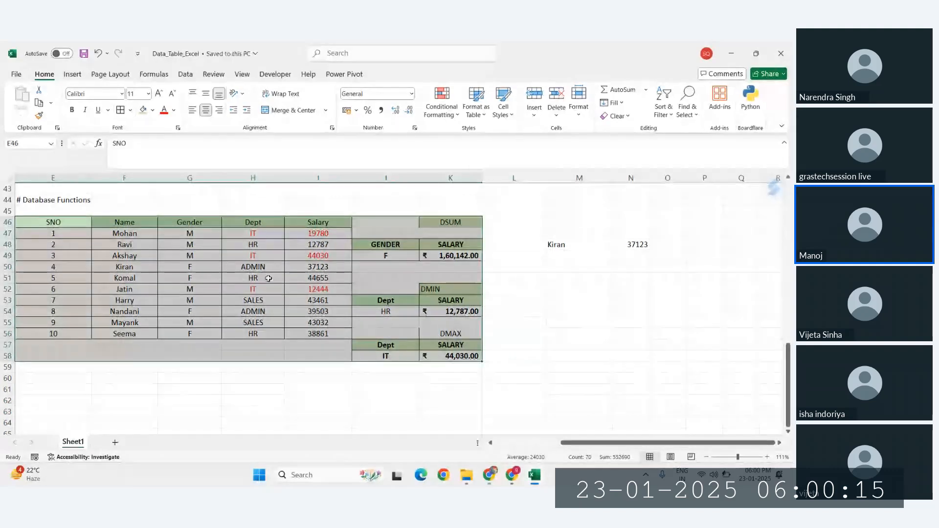
click(537, 300)
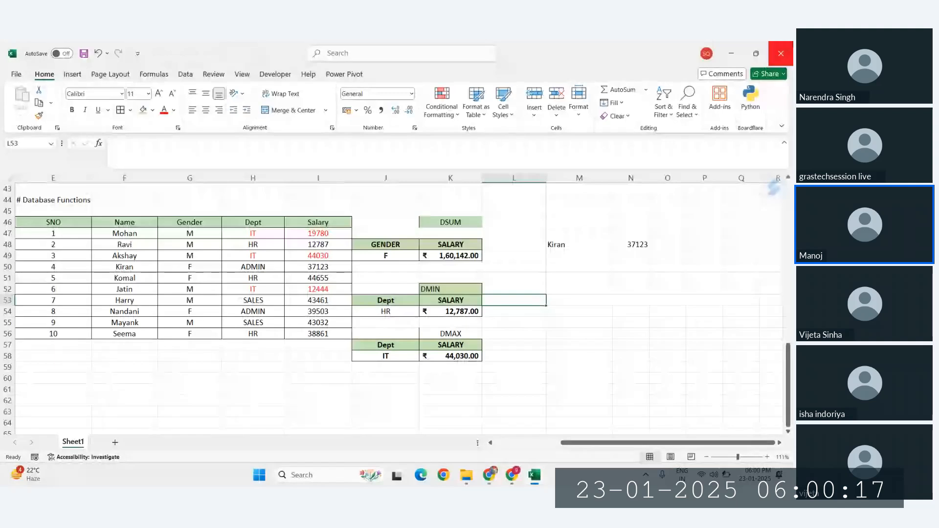
click(781, 53)
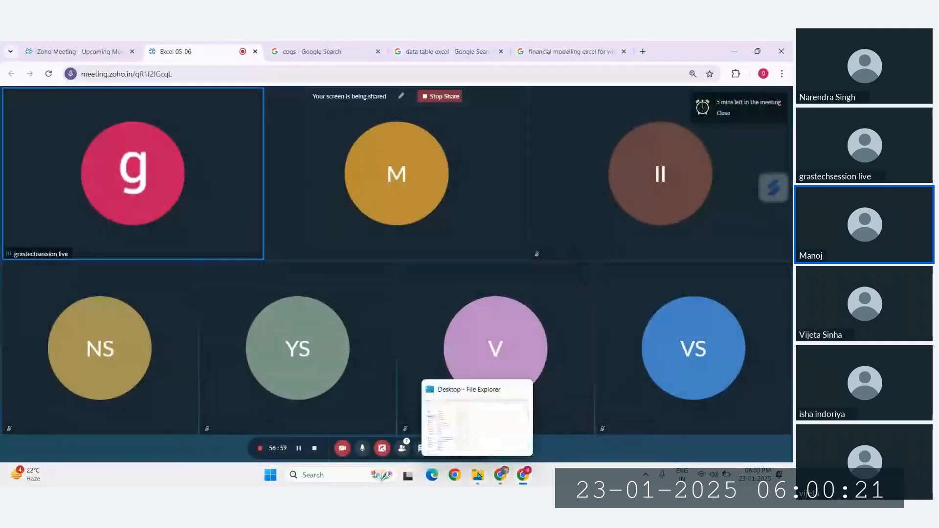
Switch to WhatsApp and send the Data_Table_Excel workbook from the Desktop as a document to the GS/DA/DS/WD/1612/5pm group
click(499, 474)
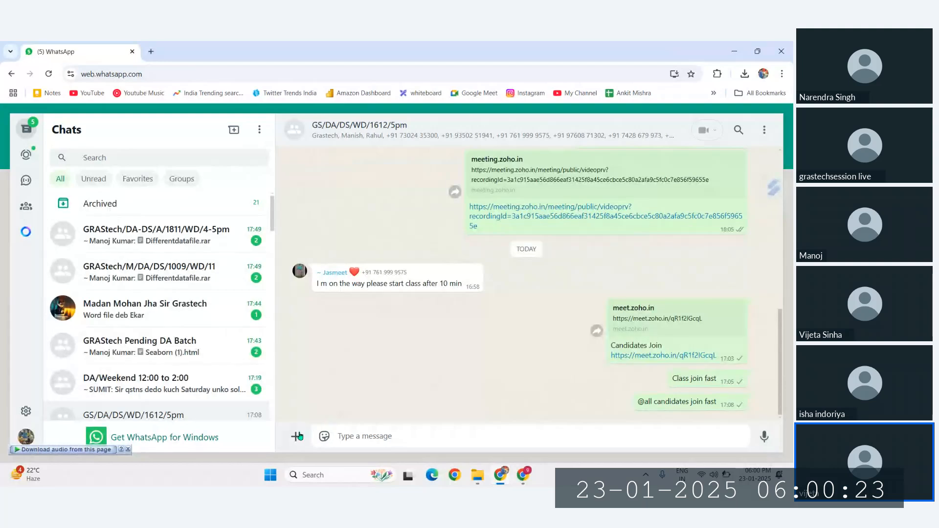
click(296, 435)
click(331, 277)
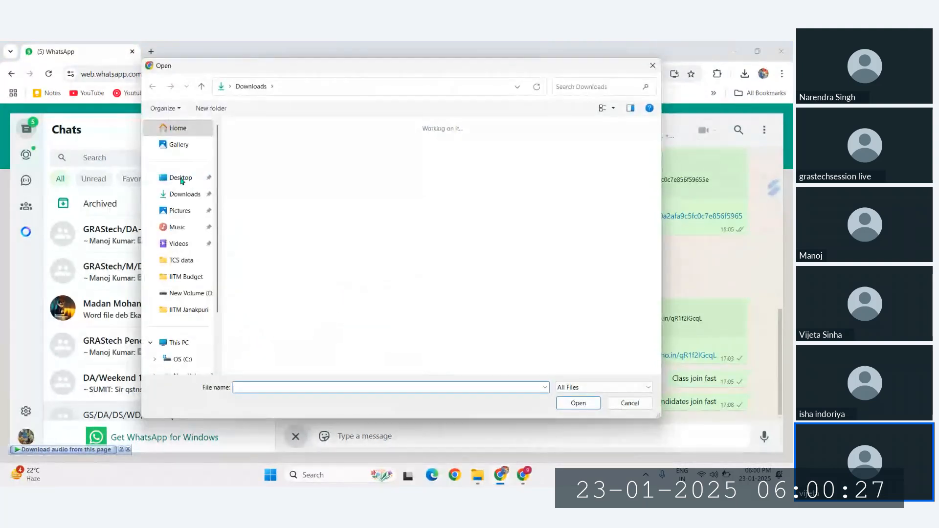
click(180, 179)
scroll(325, 355, down, 5)
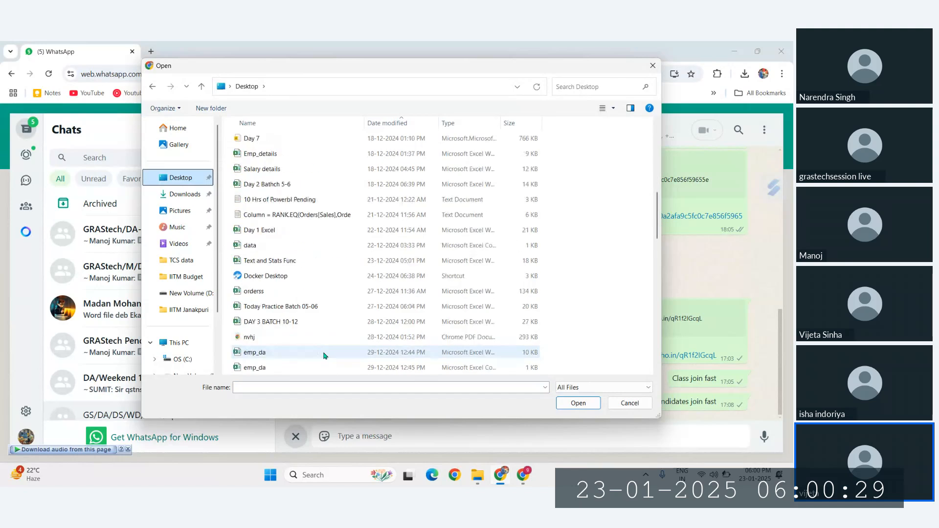
scroll(325, 355, up, 5)
scroll(322, 354, down, 1)
scroll(267, 349, down, 15)
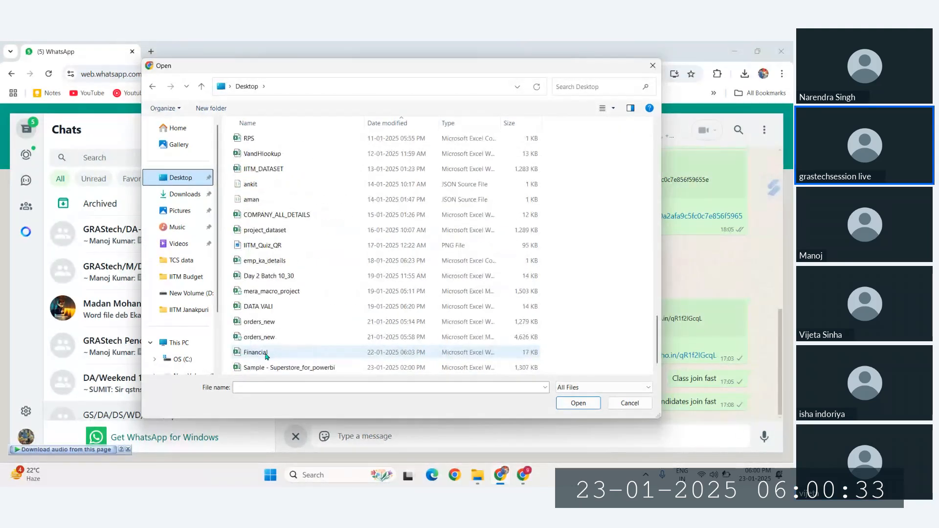
scroll(267, 355, down, 1)
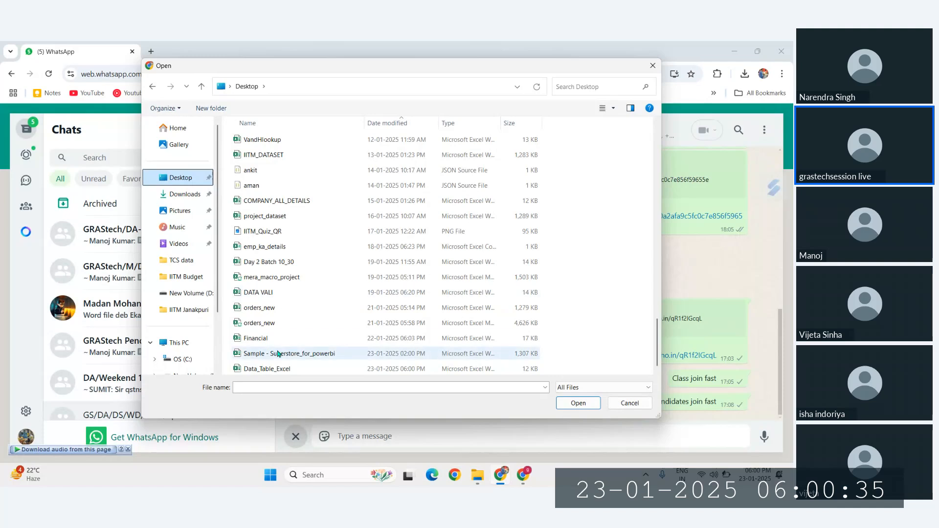
click(271, 370)
double_click(270, 370)
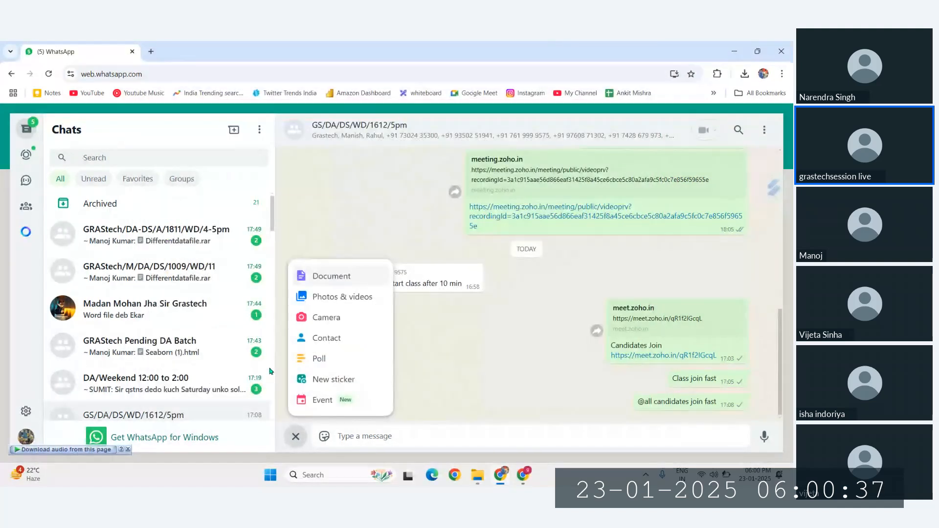
key(Return)
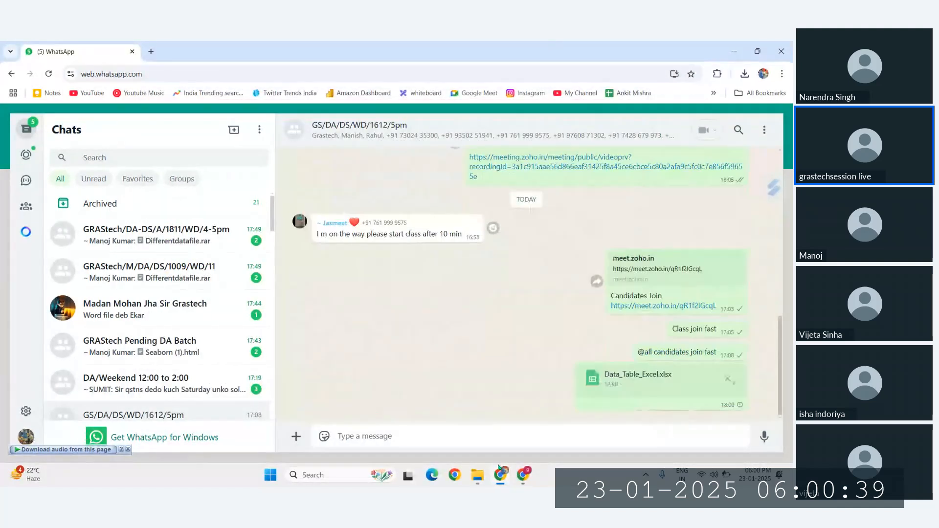
Switch to Zoho Meeting and open the list of meeting recordings
mouse_move(503, 471)
click(464, 430)
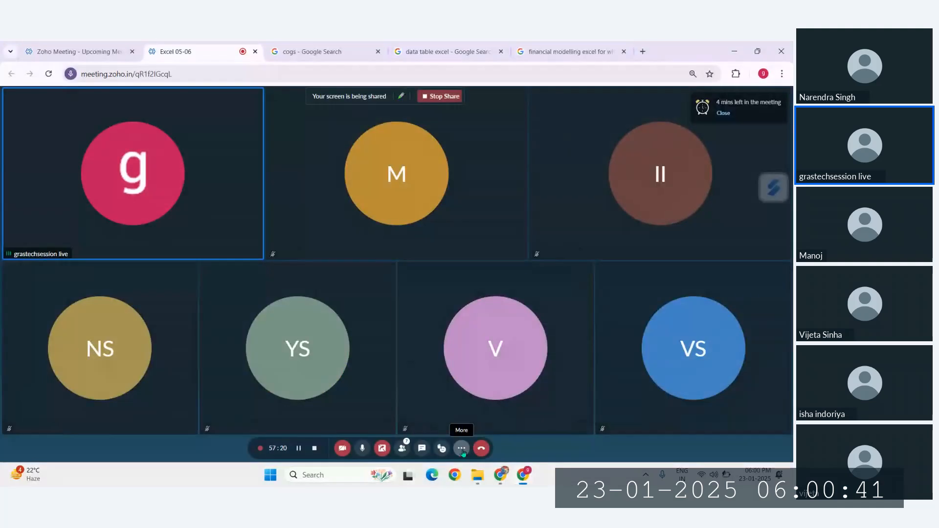
click(78, 47)
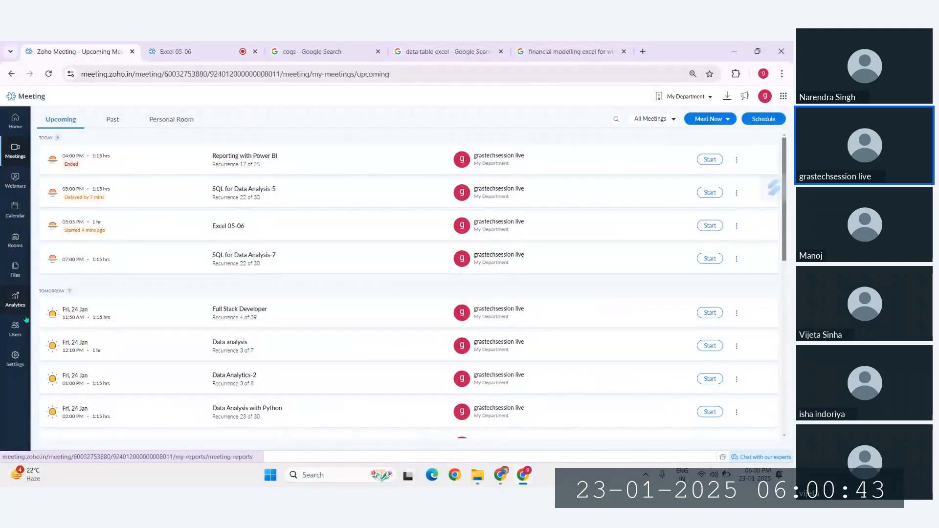
click(15, 268)
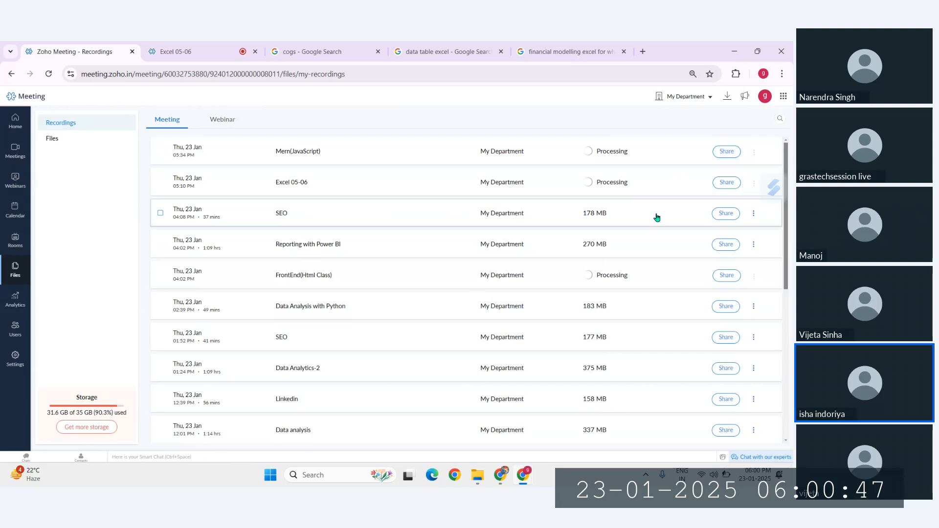
Set the Excel 05-06 recording's link permission to Anyone with the link and copy its shareable link
click(719, 186)
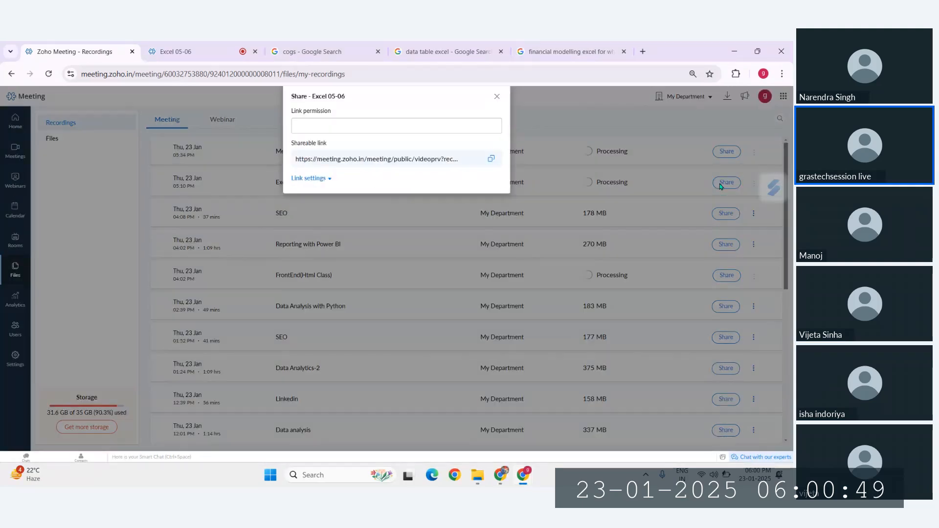
click(417, 128)
click(374, 194)
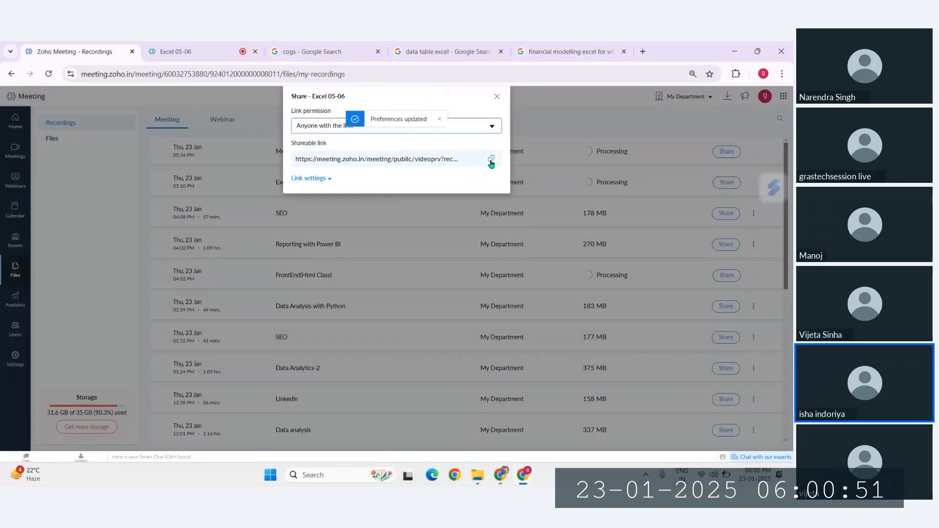
click(490, 158)
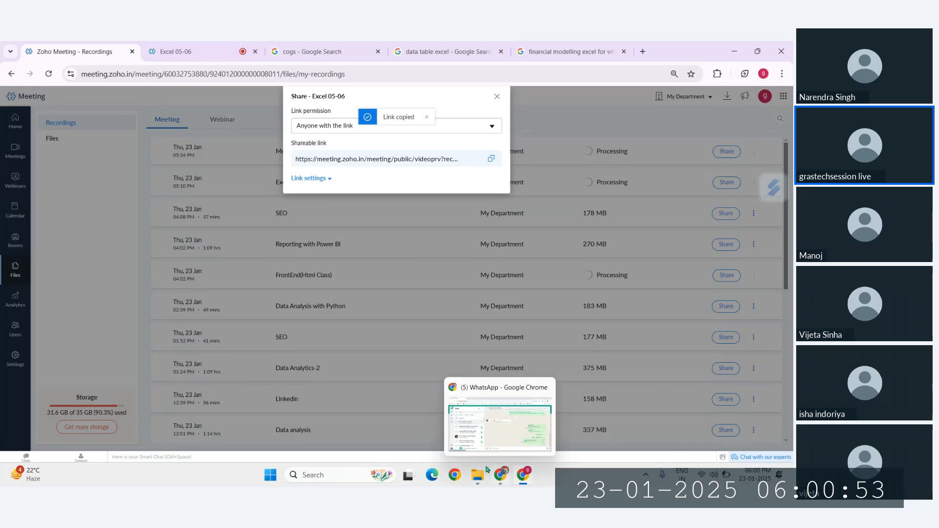
Switch to WhatsApp and send the copied recording link to the GS/DA/DS/WD/1612/5pm group
click(504, 470)
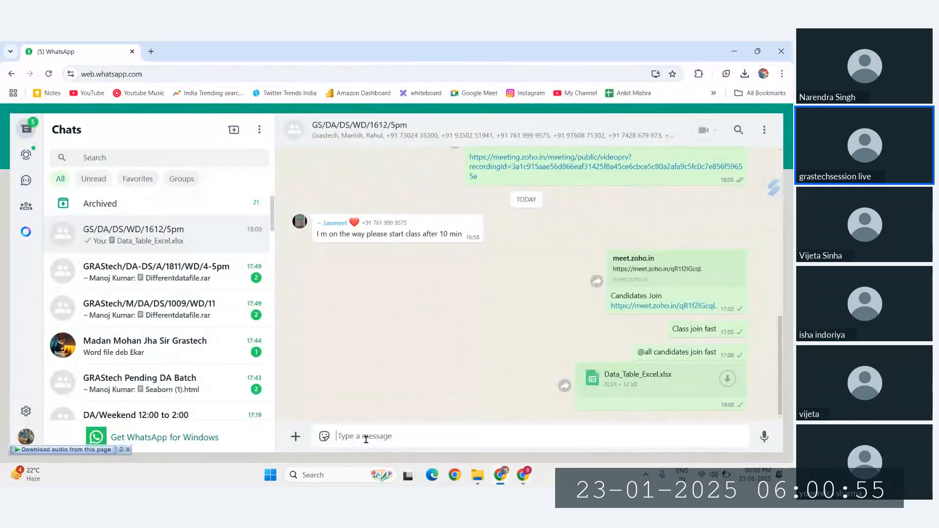
key(ctrl+v)
key(Return)
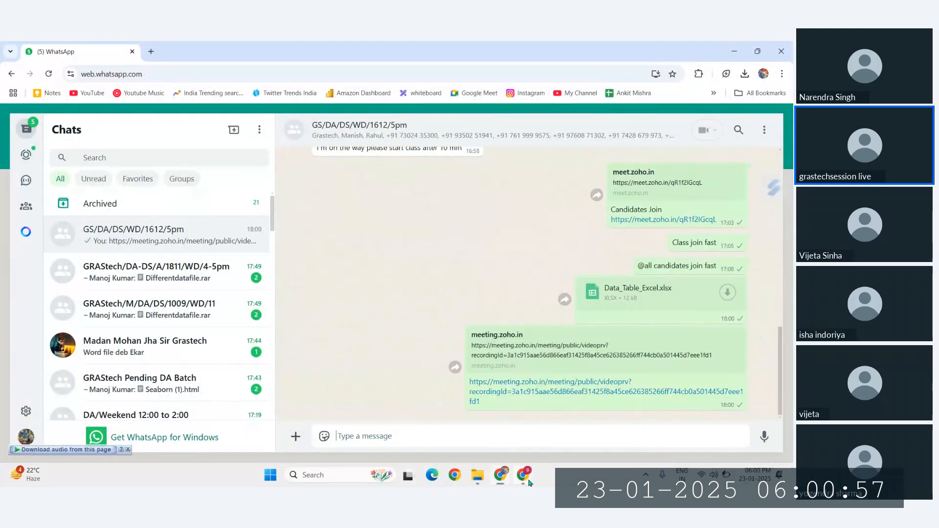
Return to the Excel 05-06 meeting in Zoho Meeting and stop its recording
click(528, 481)
click(468, 446)
click(201, 49)
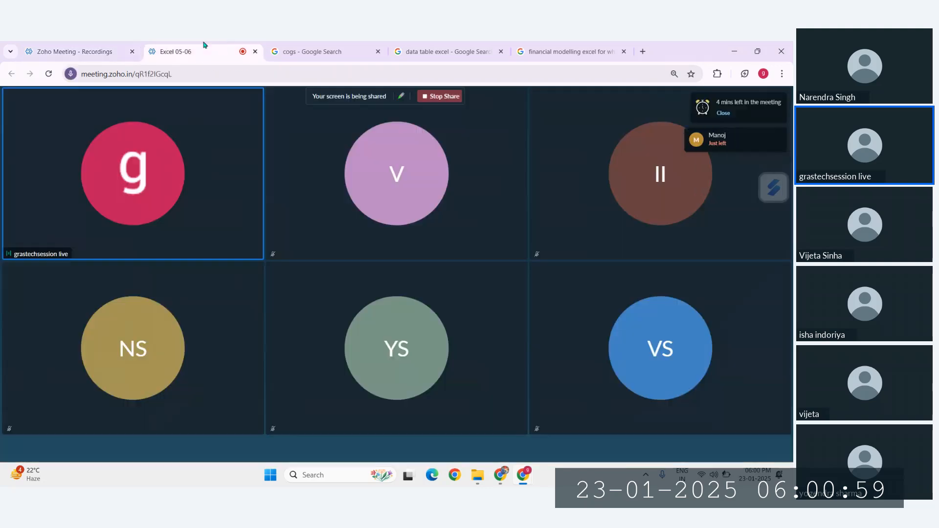
click(480, 450)
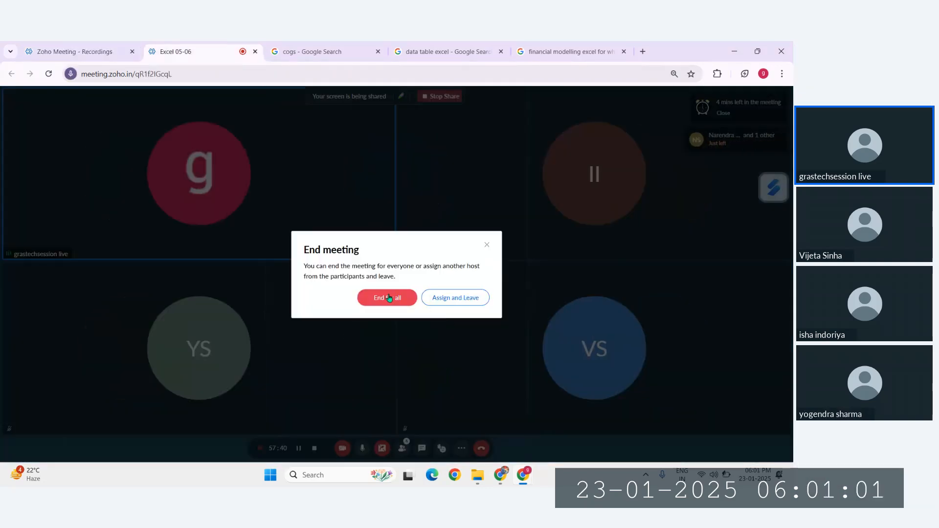
click(487, 246)
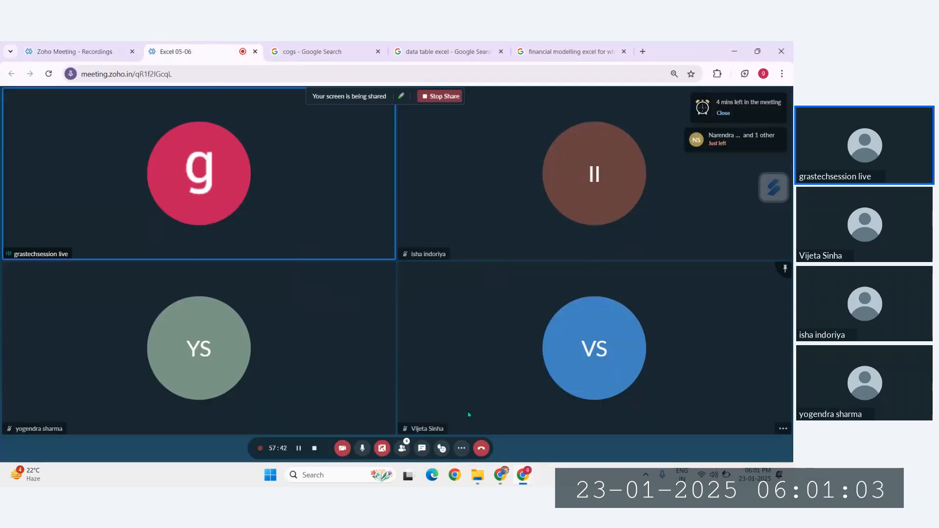
click(461, 448)
click(428, 269)
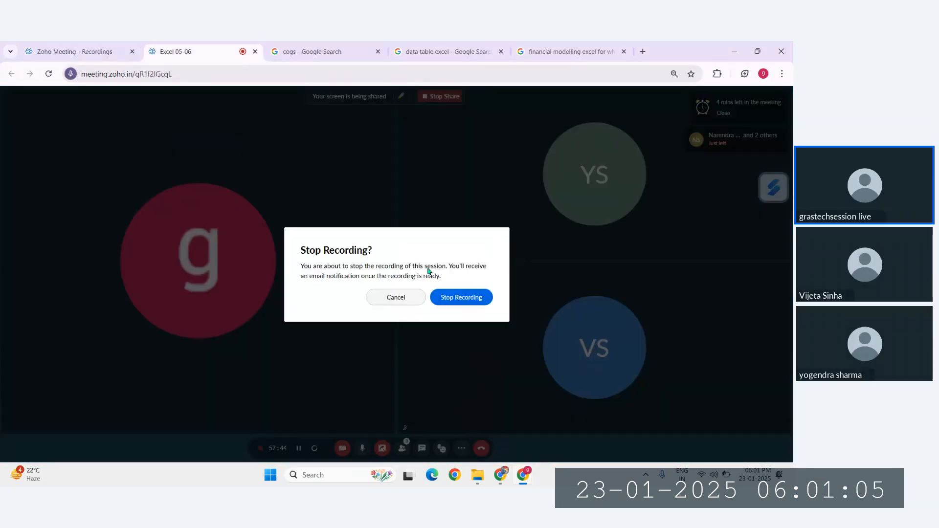